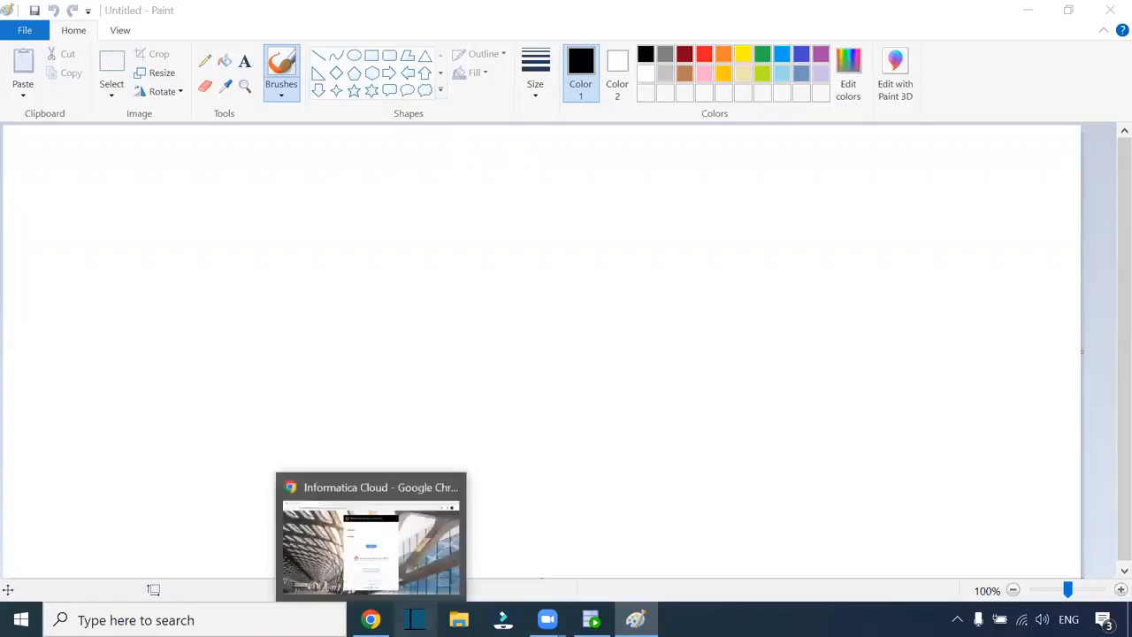
- Paint a short black brush stroke on the right of the Paint canvas, then switch to File Explorer
mouse_move(370, 619)
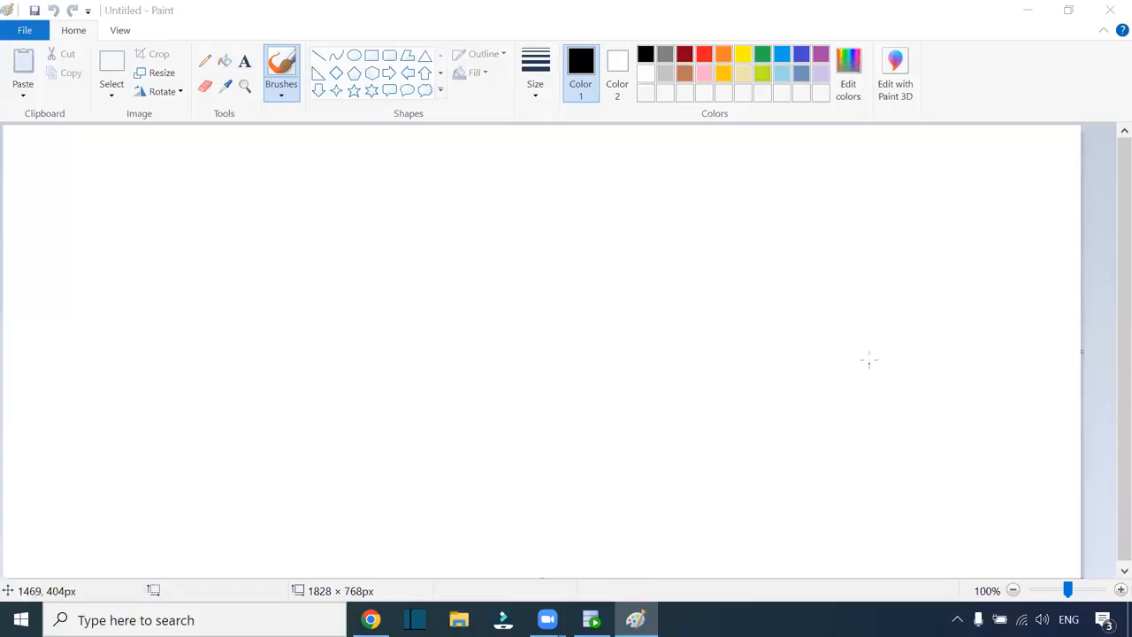
left_click_drag(928, 337, 940, 334)
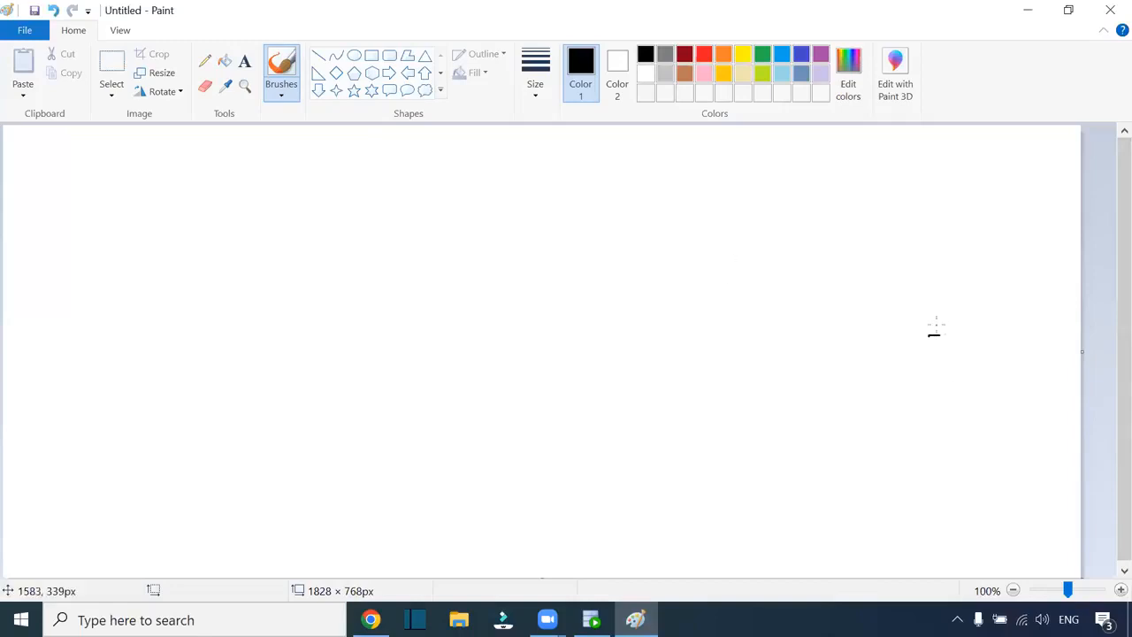
left_click(458, 619)
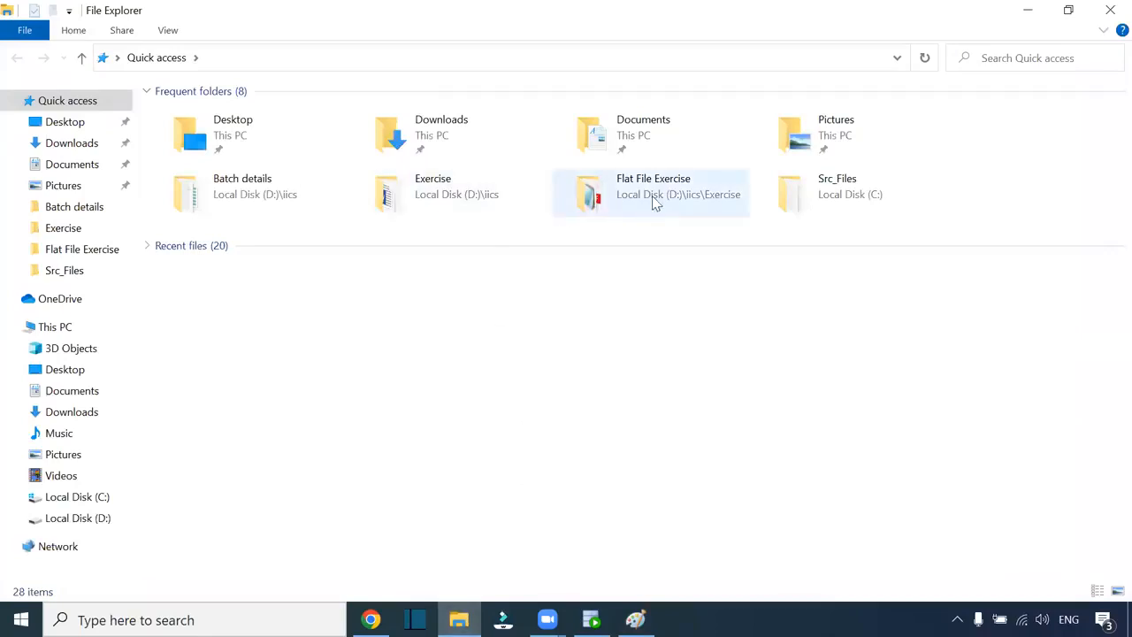
- Open the Flat File Exercise folder and select the customer text file
double_click(662, 197)
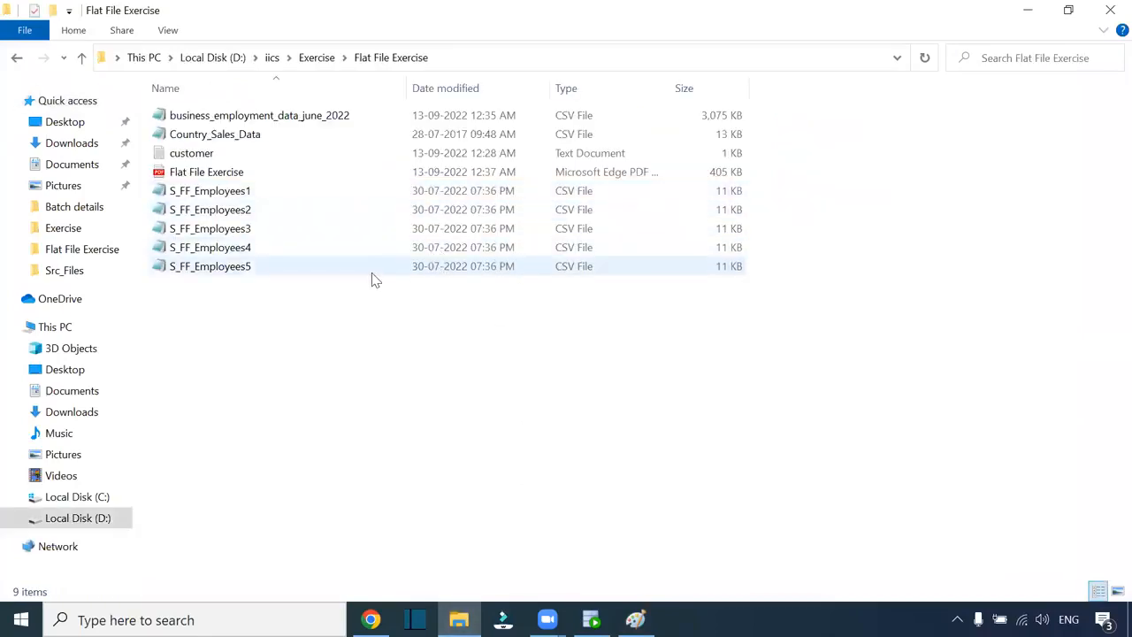
left_click(222, 191)
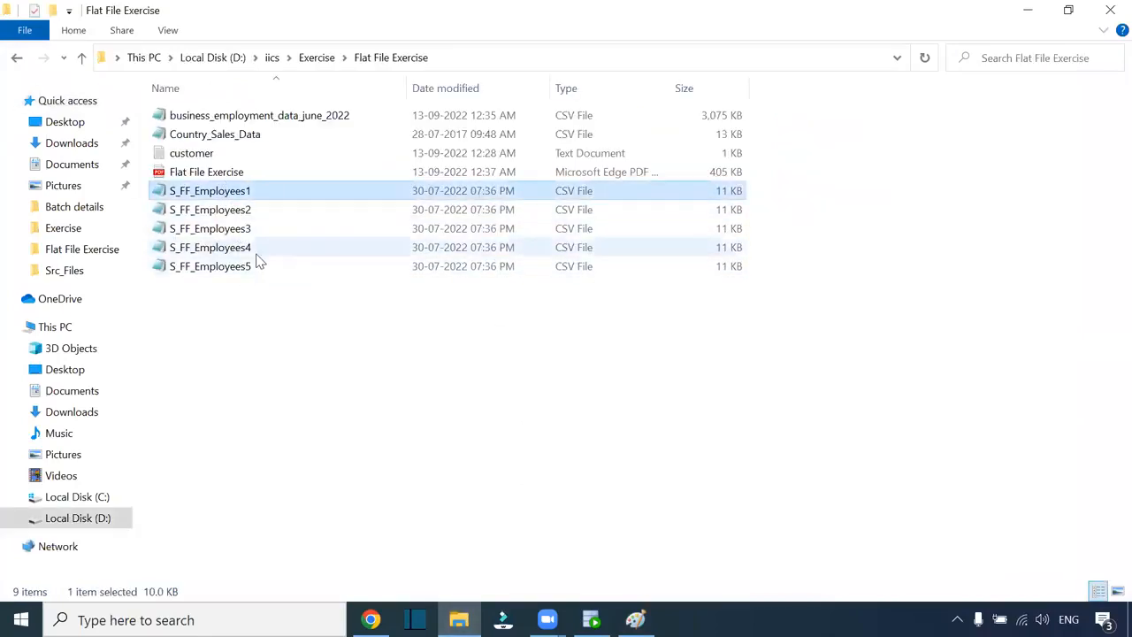
left_click(217, 155)
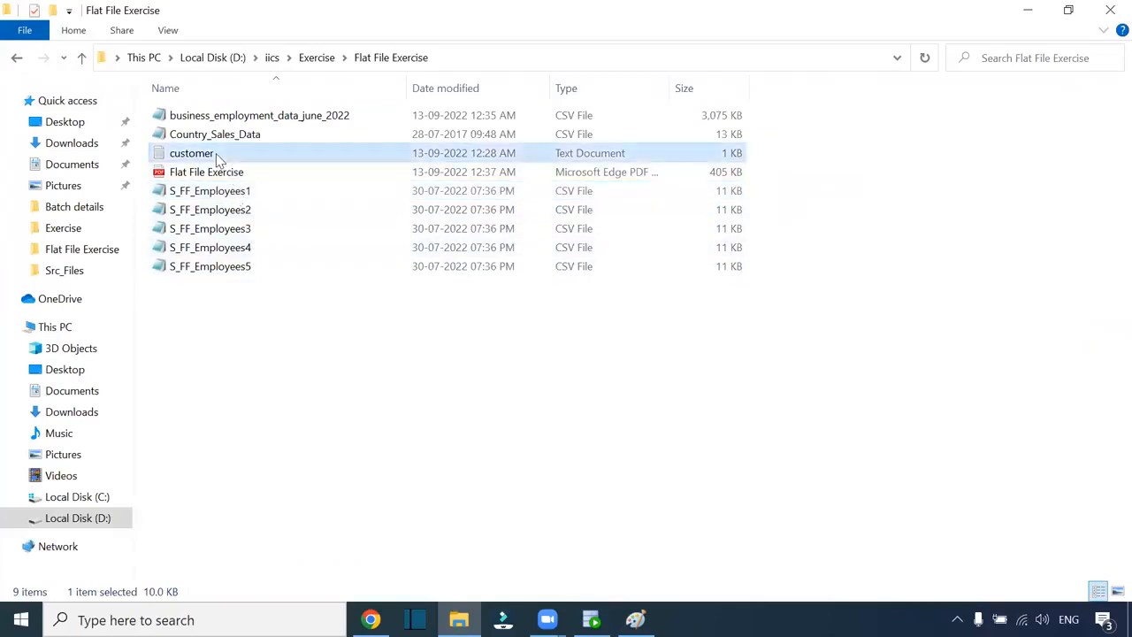
- Preview the customer file in Notepad at ID 10000000, close it, and open Country_Sales_Data
double_click(217, 155)
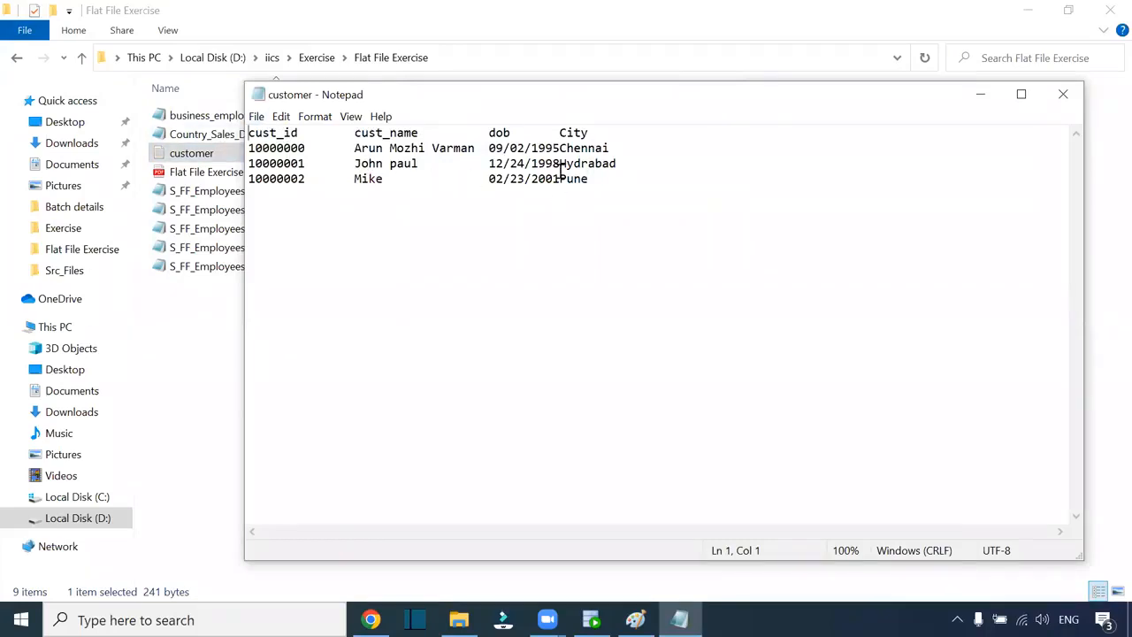
left_click_drag(250, 149, 357, 153)
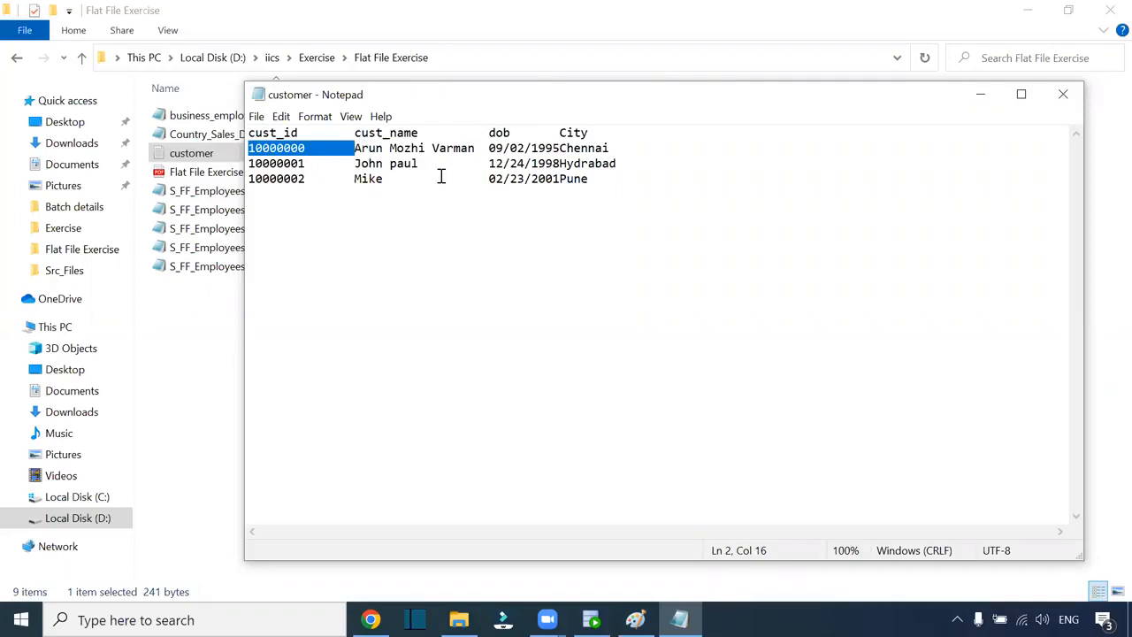
left_click(1063, 94)
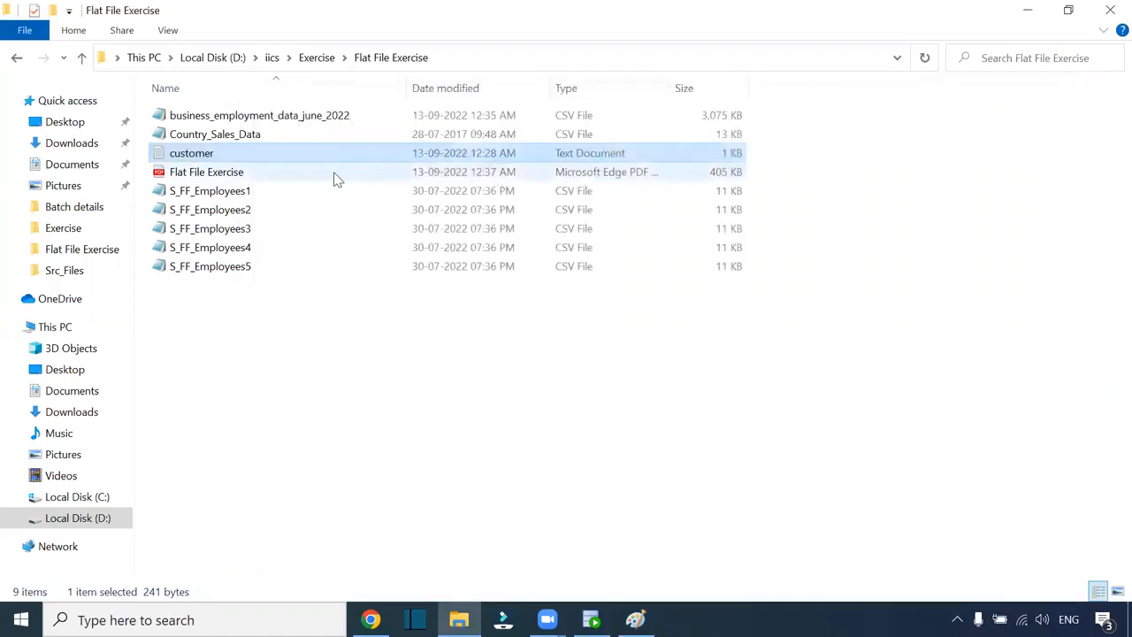
left_click(281, 137)
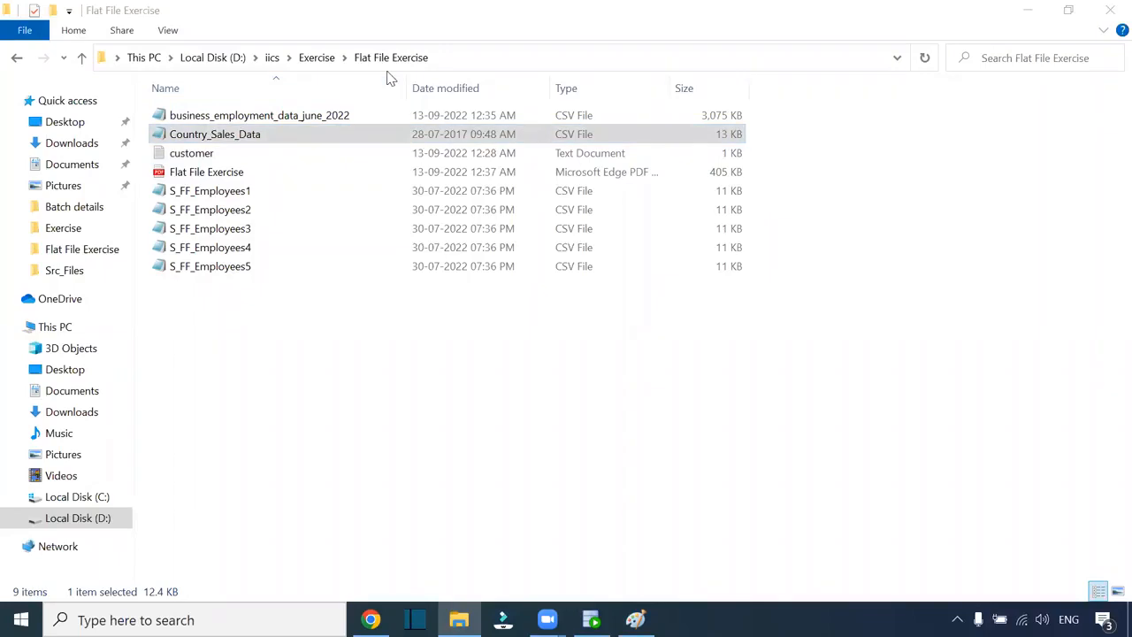
double_click(234, 133)
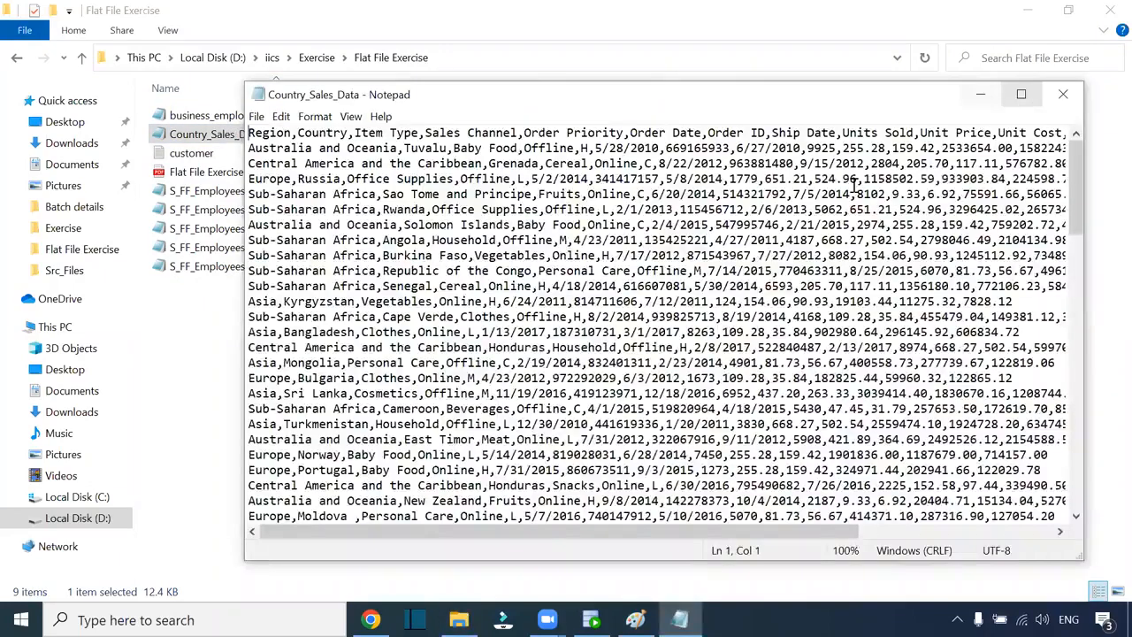
- Review Country_Sales_Data maximized at ship date 6/27/2010, then open business_employment_data_june_2022 instead
key("super+Up")
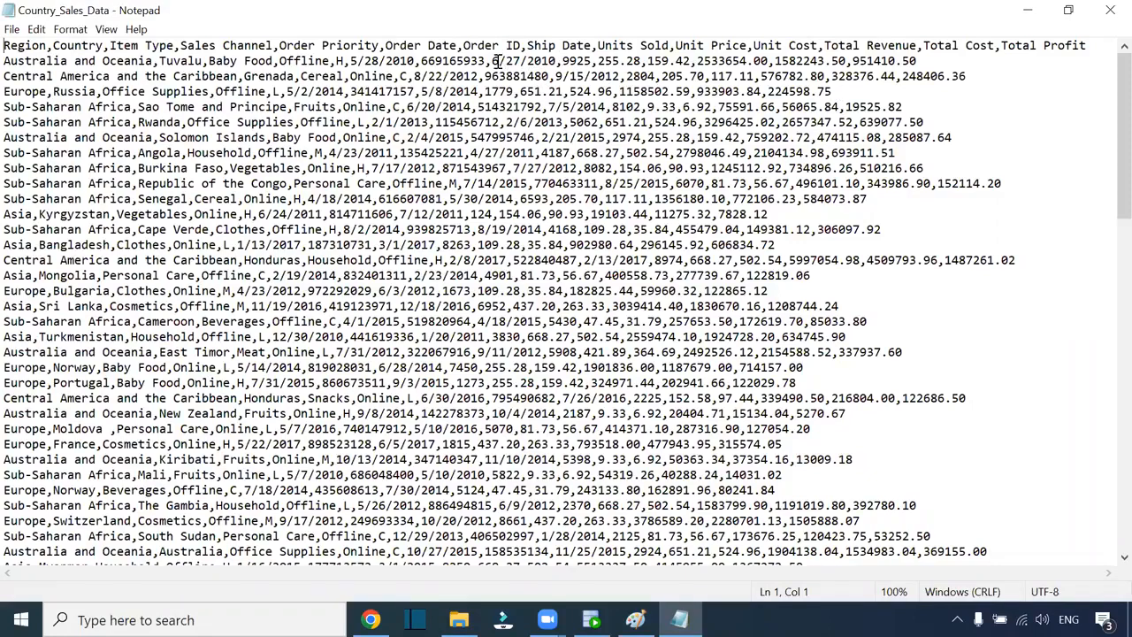
left_click_drag(556, 62, 492, 62)
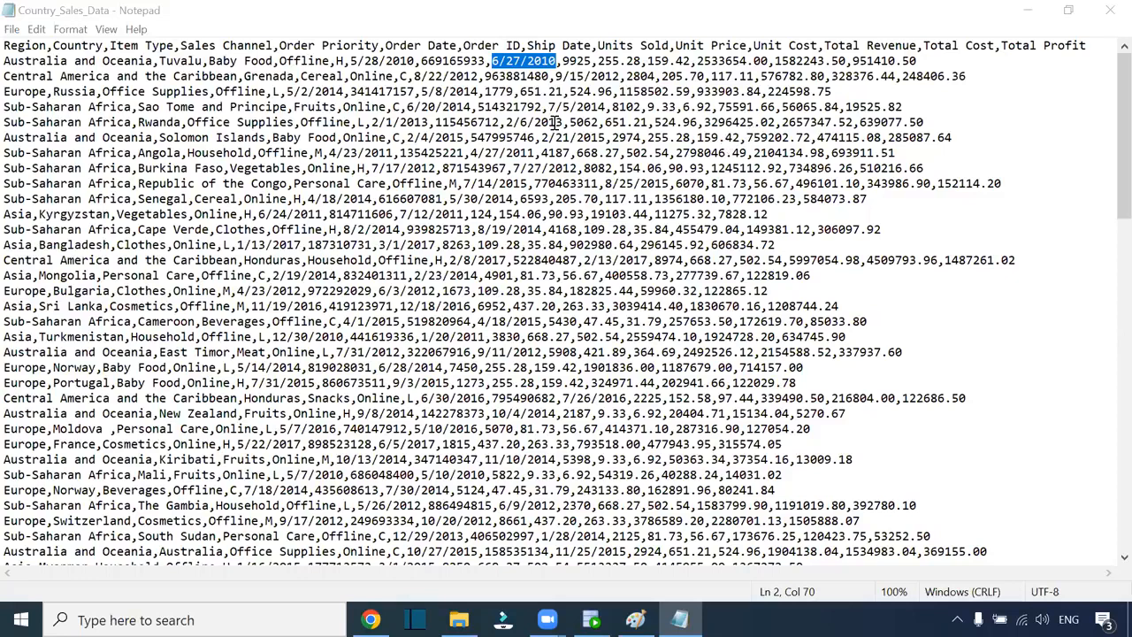
left_click(1108, 21)
double_click(289, 120)
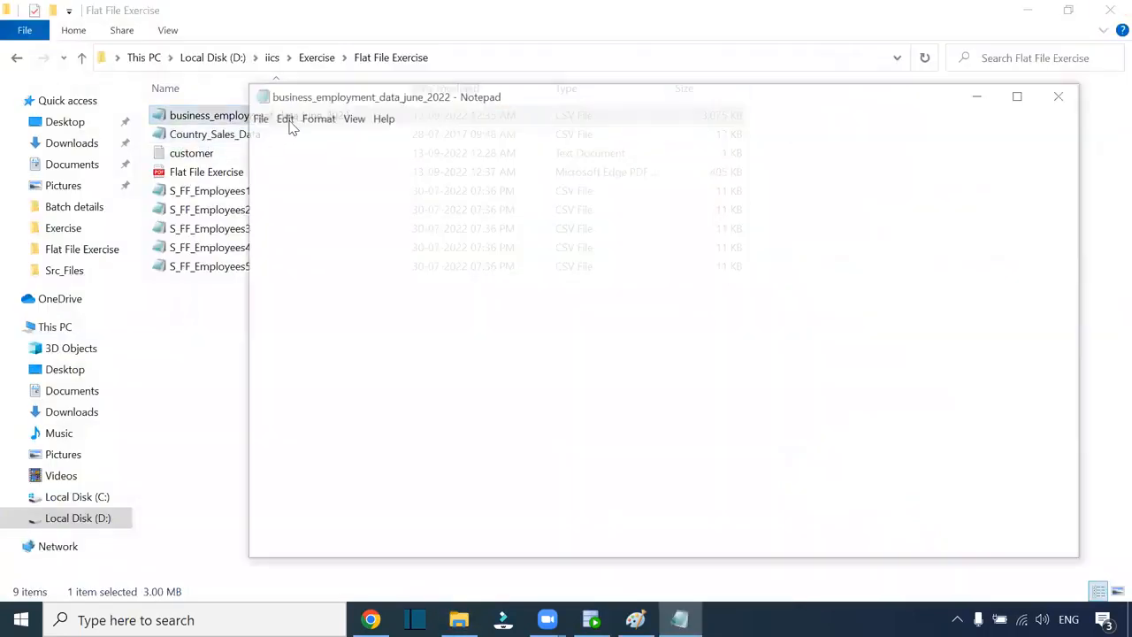
- Maximize business_employment_data_june_2022, scroll across its pipe-delimited Filled jobs rows, then close it
double_click(560, 95)
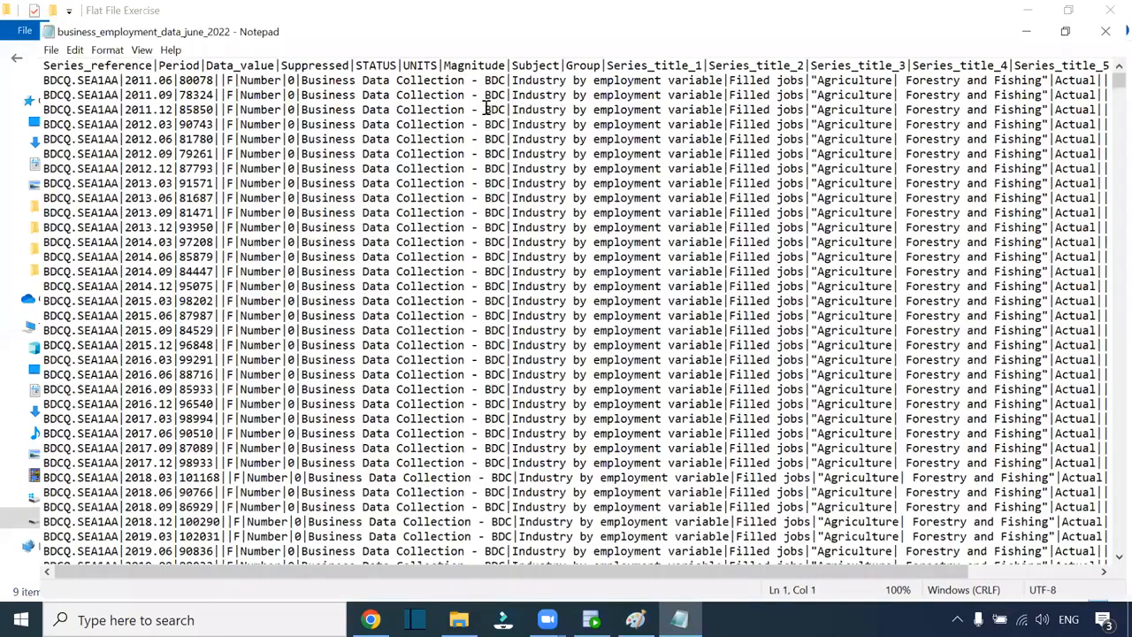
left_click(505, 184)
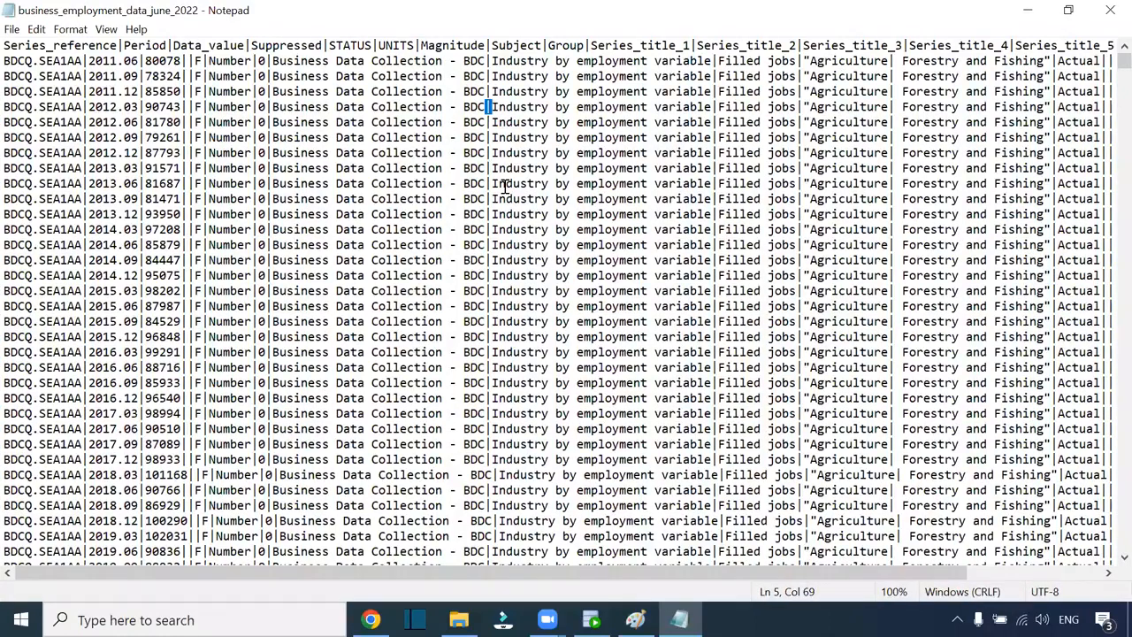
key("alt+Tab")
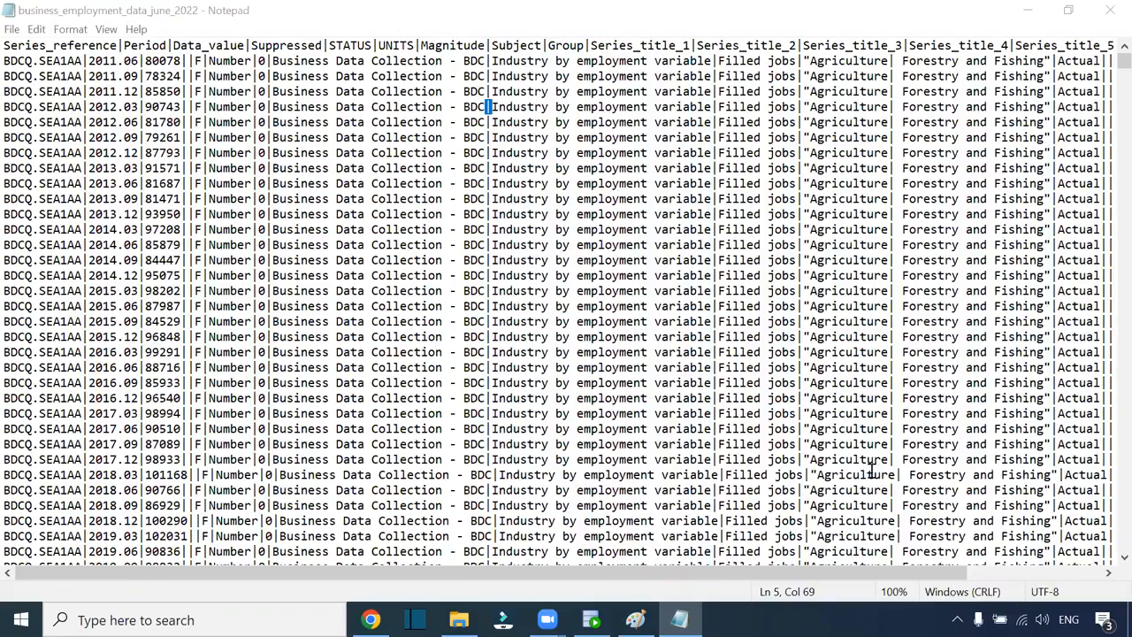
left_click_drag(753, 575, 651, 567)
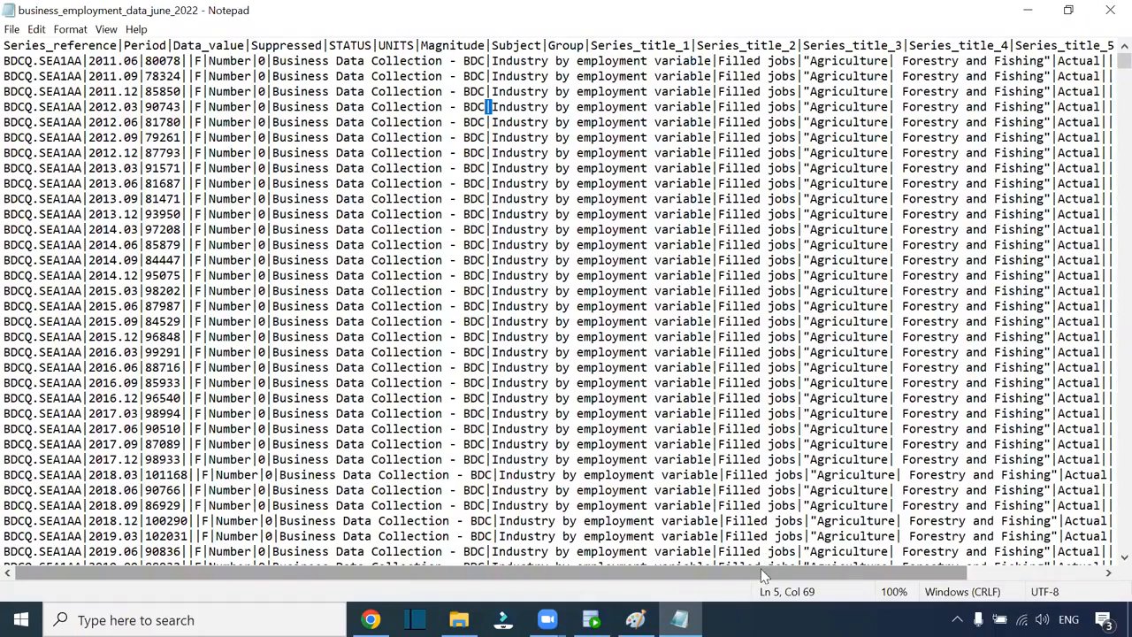
left_click_drag(760, 572, 993, 586)
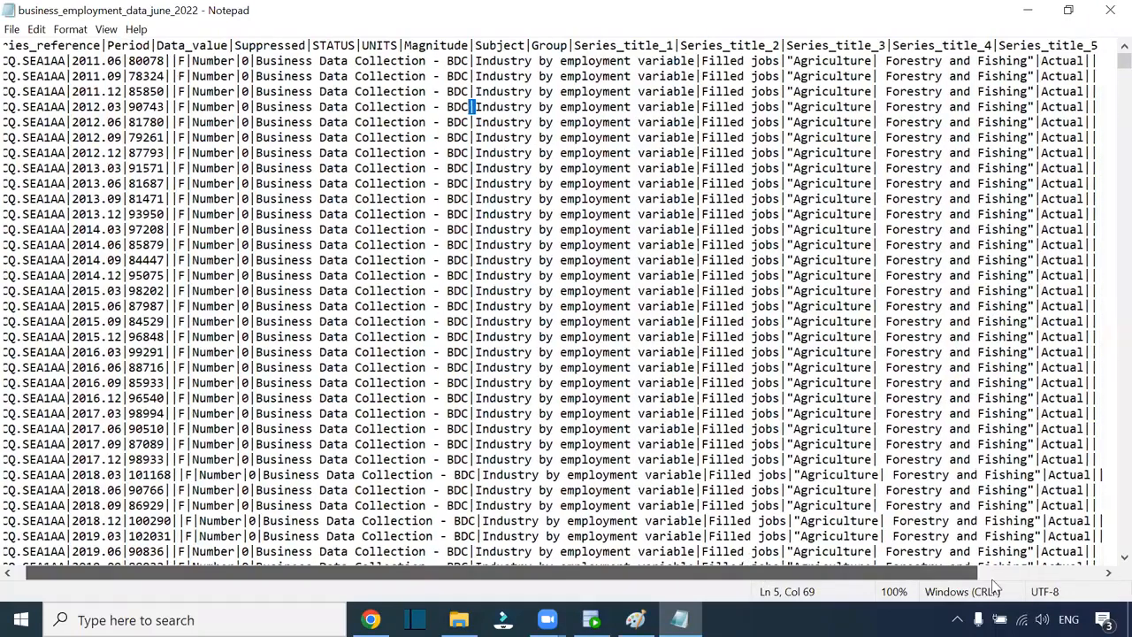
left_click(1110, 10)
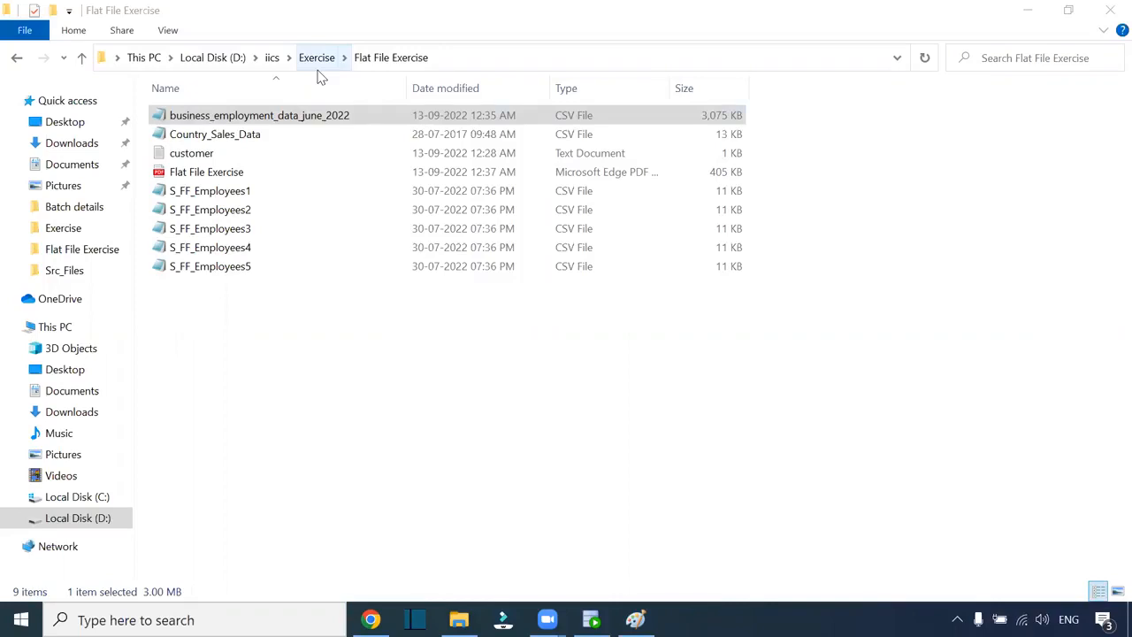
- Back in Paint, draw a rounded rectangle on the left of the canvas
left_click(401, 374)
left_click(642, 620)
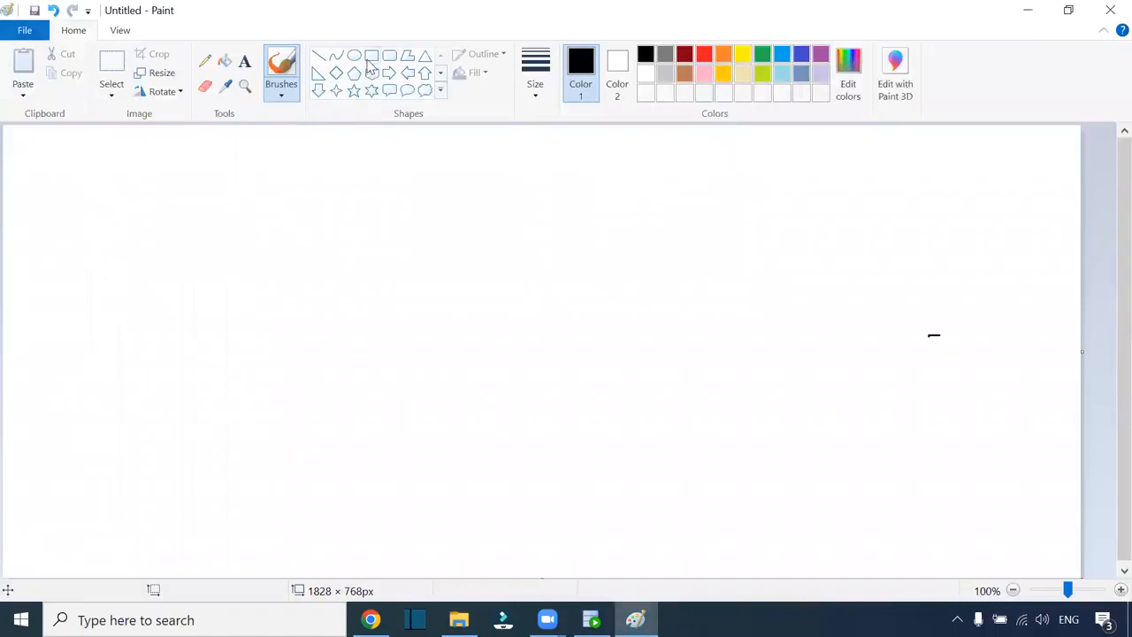
left_click(392, 59)
left_click_drag(110, 225, 234, 386)
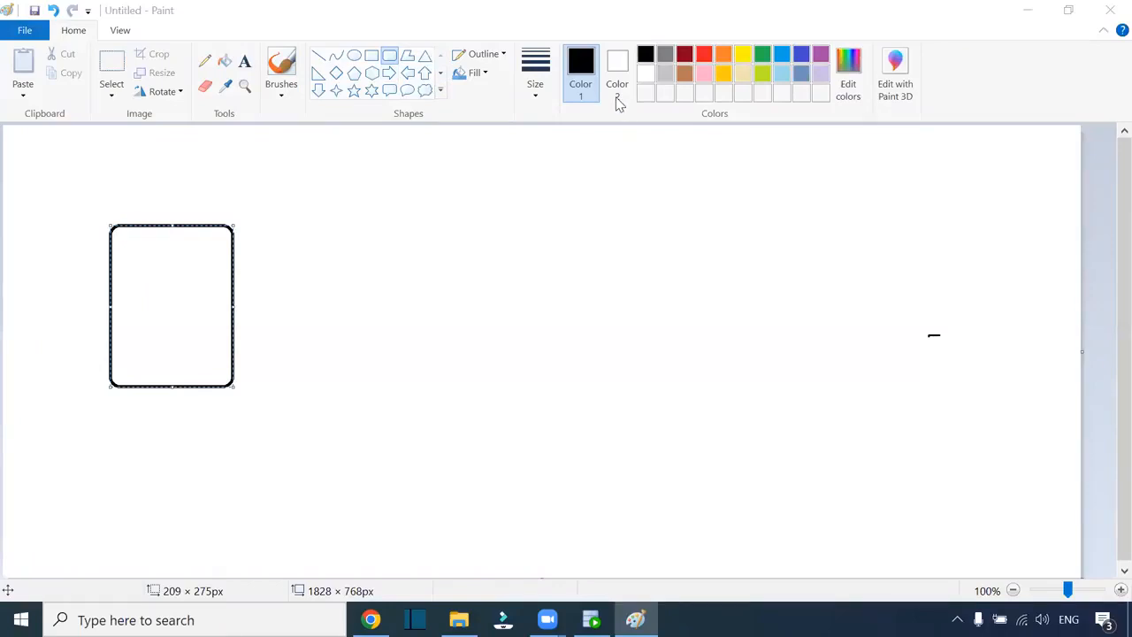
- Set a 3px outline, nudge the left box, and add large right and small middle rounded rectangles
left_click(536, 84)
left_click(554, 165)
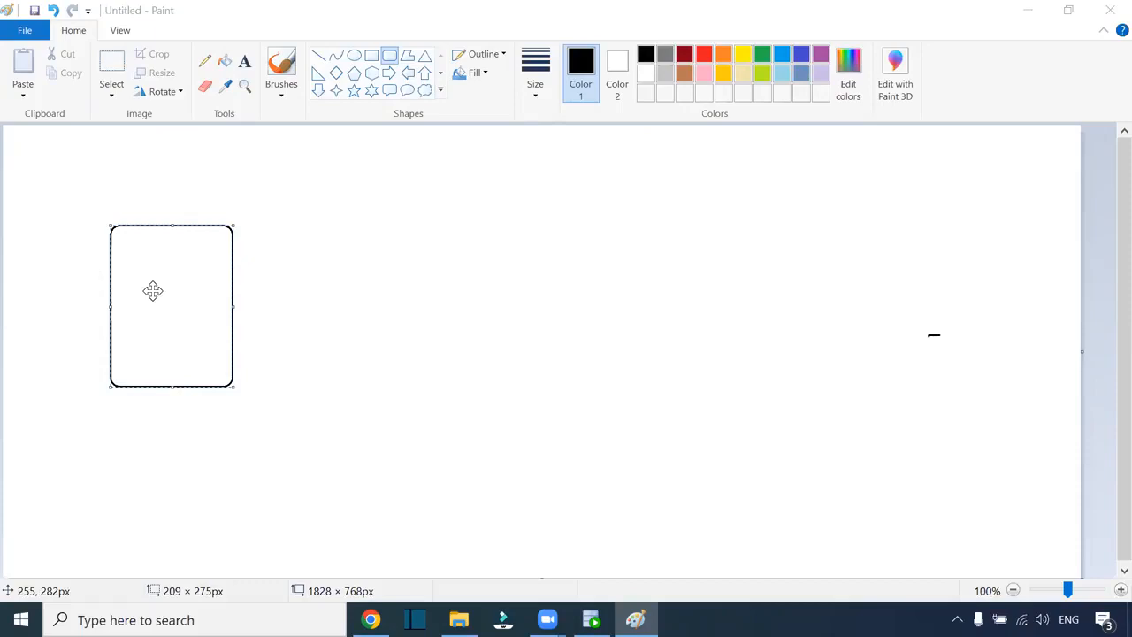
left_click_drag(152, 290, 136, 285)
left_click_drag(708, 205, 870, 408)
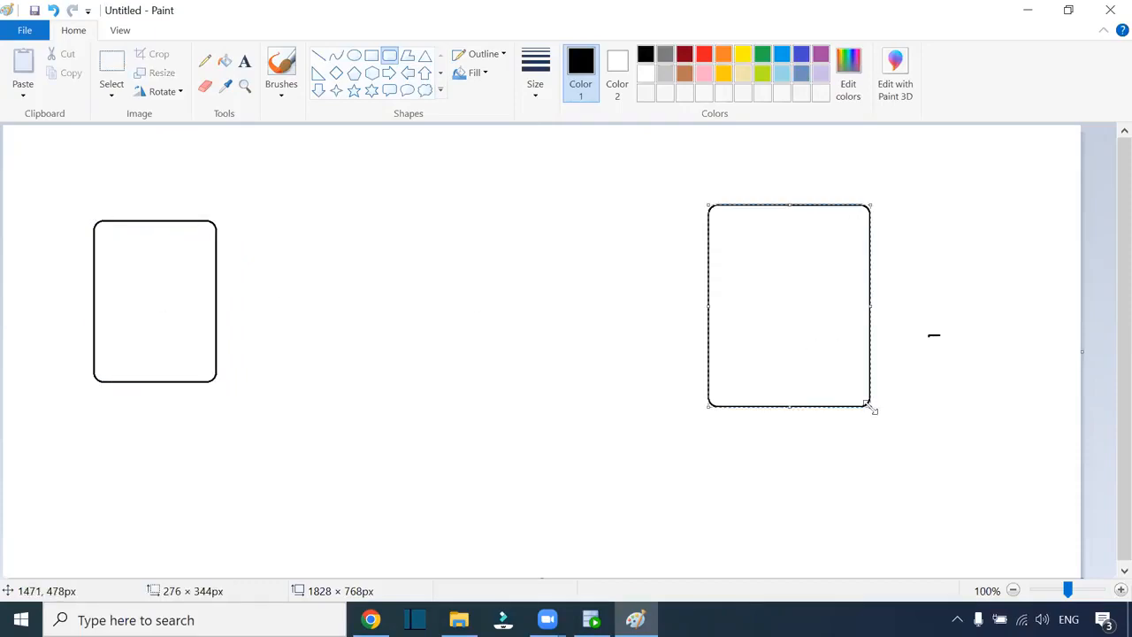
left_click_drag(422, 270, 518, 365)
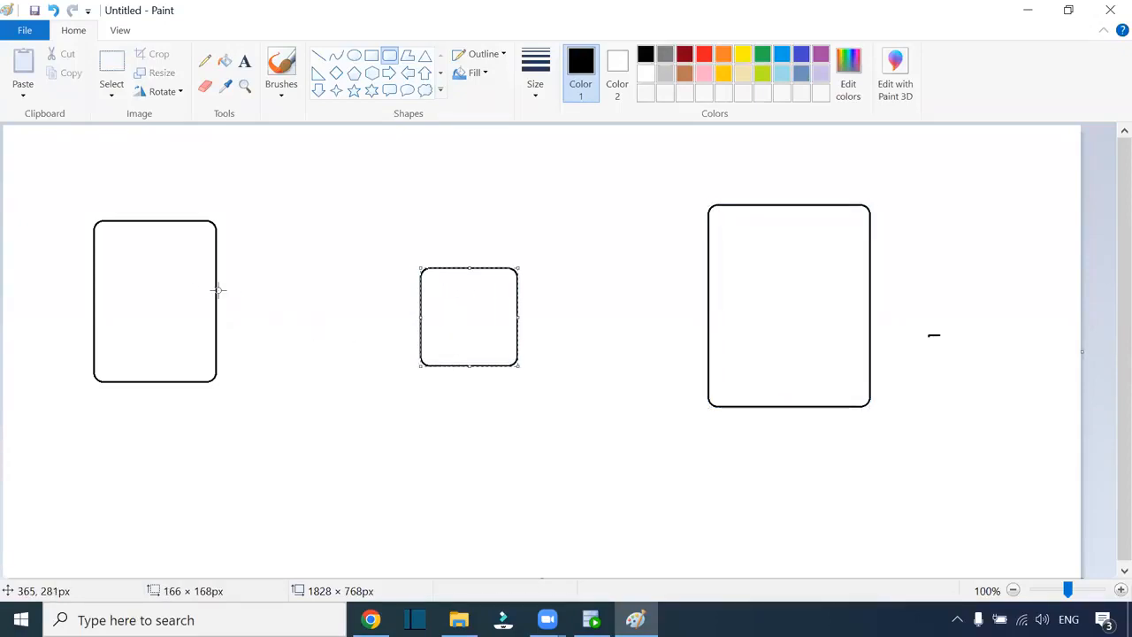
- Connect to the HR database in Oracle SQL Developer, entering the connection password
left_click(592, 619)
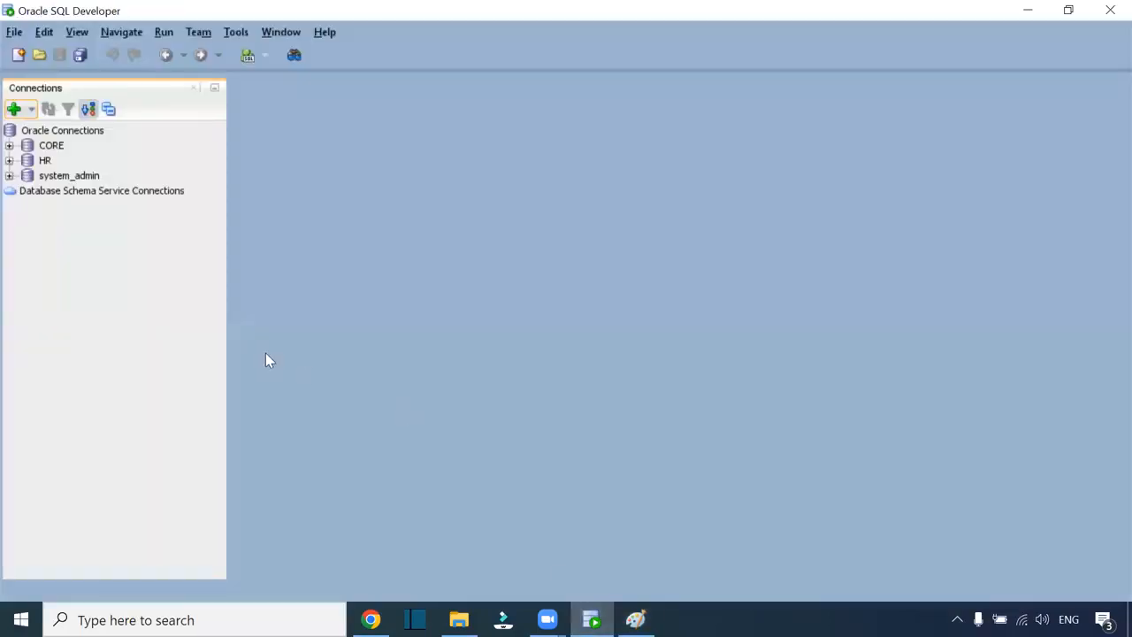
left_click(9, 161)
type("hr")
key("Return")
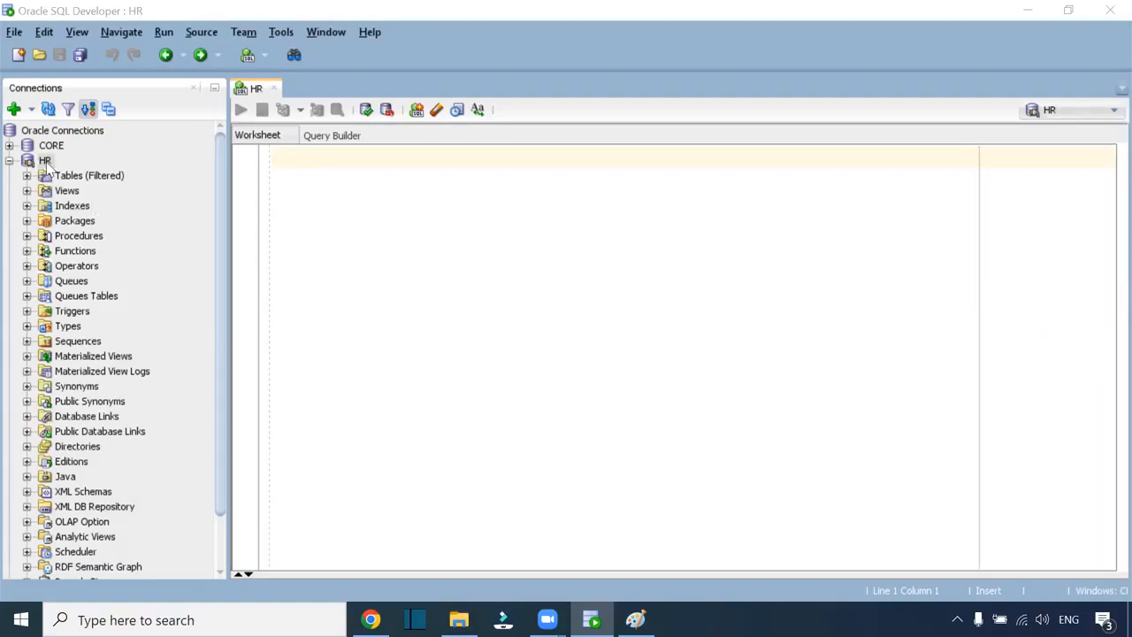
- Check the HR connection properties (localhost:1521/xepdb1) and cancel without saving
right_click(49, 165)
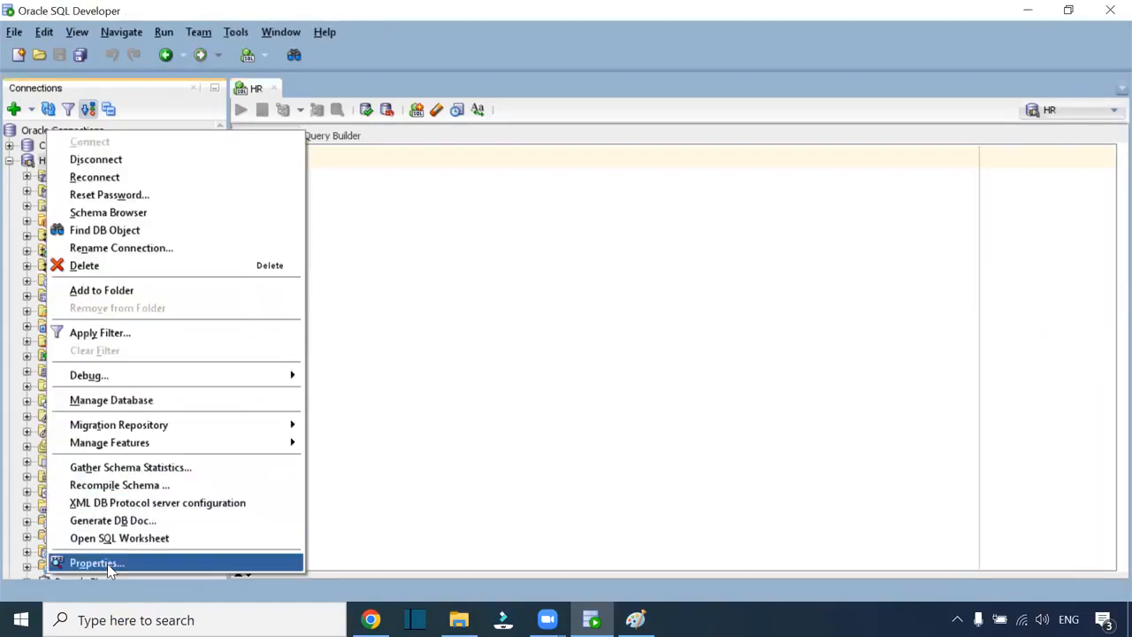
left_click(168, 562)
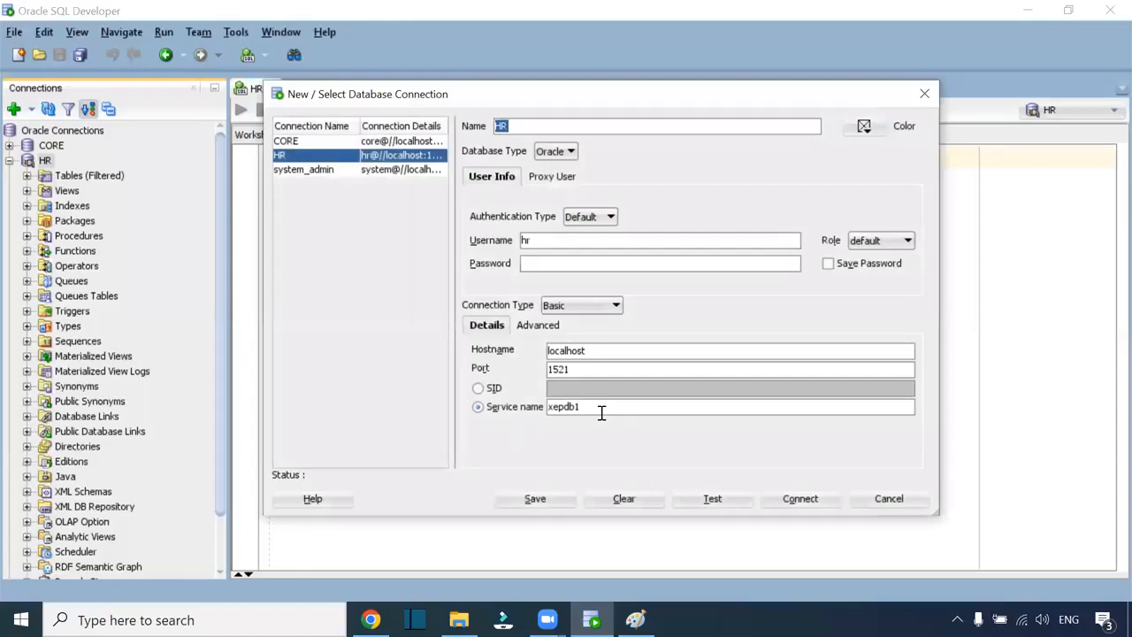
left_click(559, 408)
left_click(909, 501)
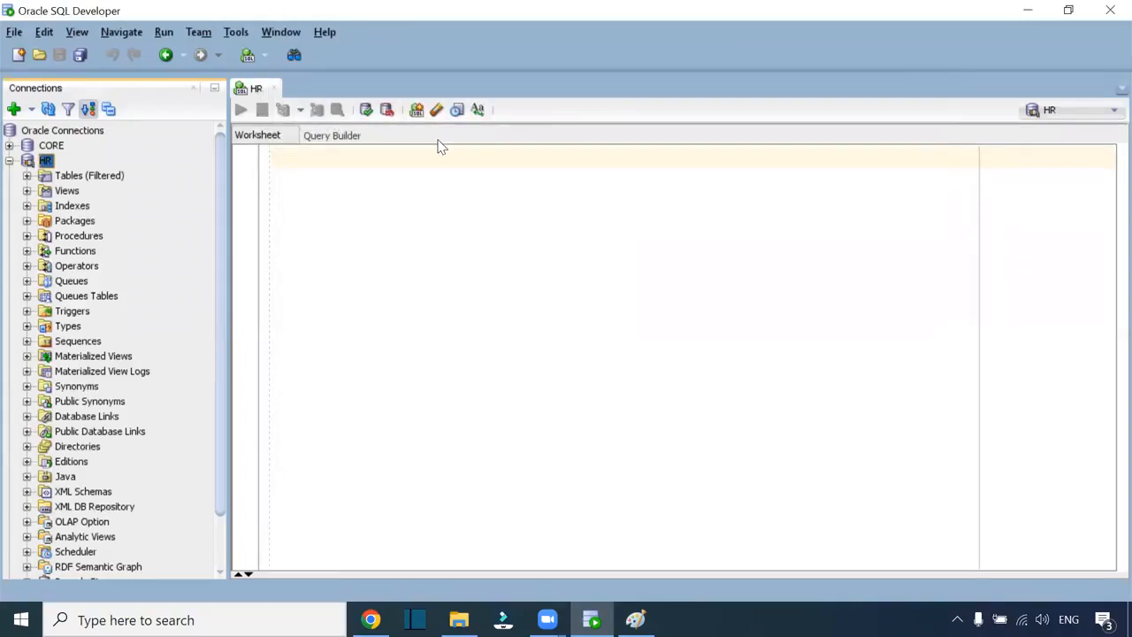
left_click(488, 36)
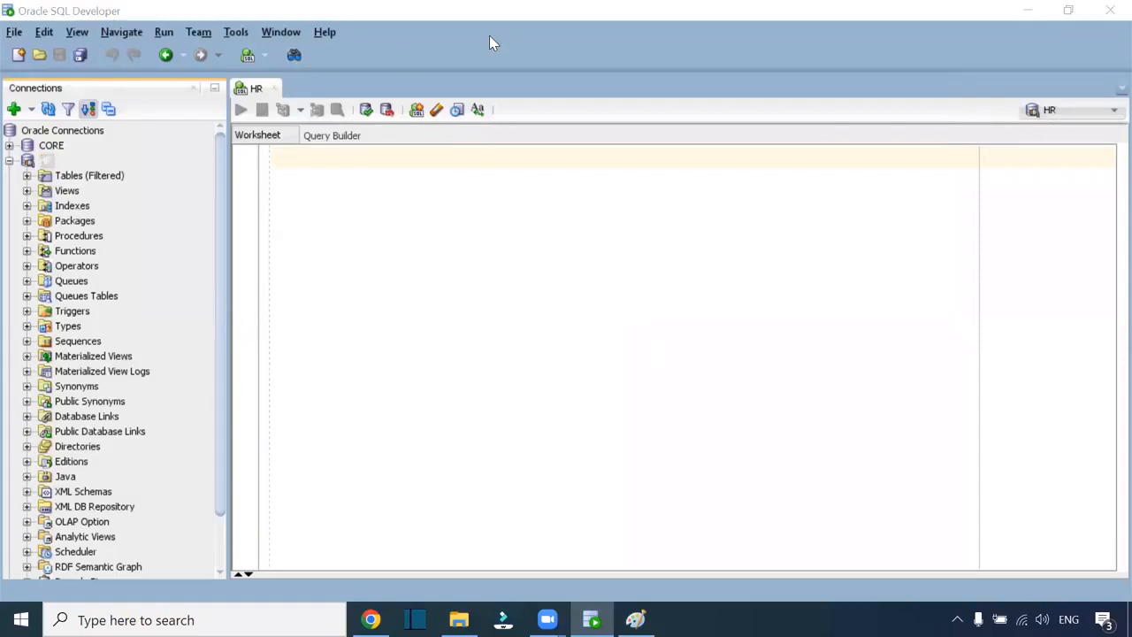
- On the Informatica login page, enter the account's username
left_click(378, 248)
left_click(372, 619)
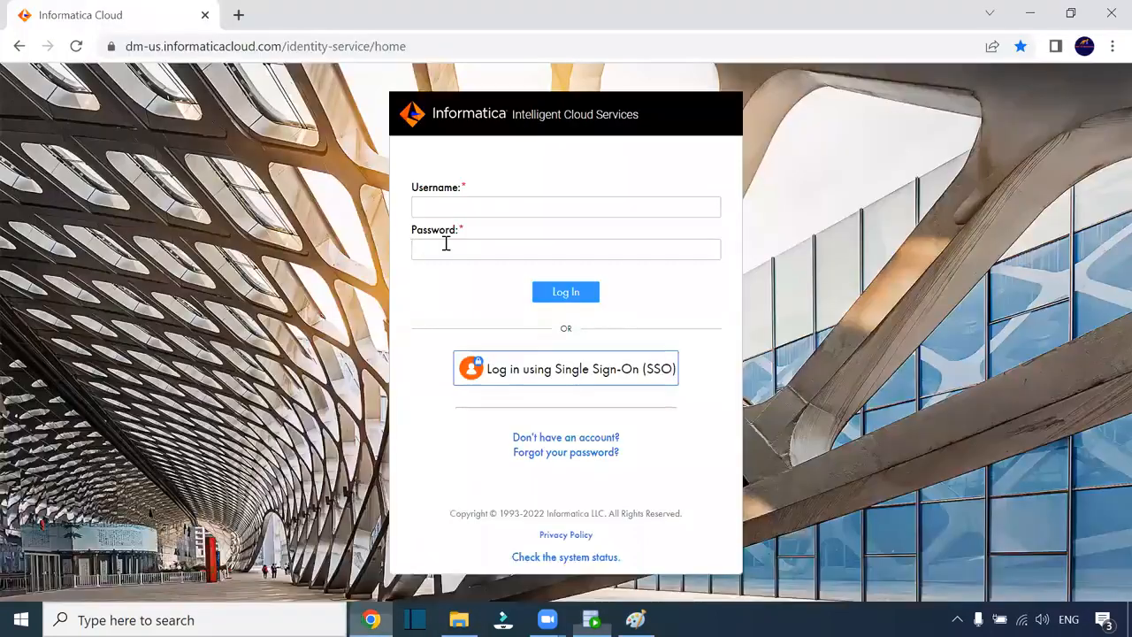
key("BackSpace")
key("BackSpace")
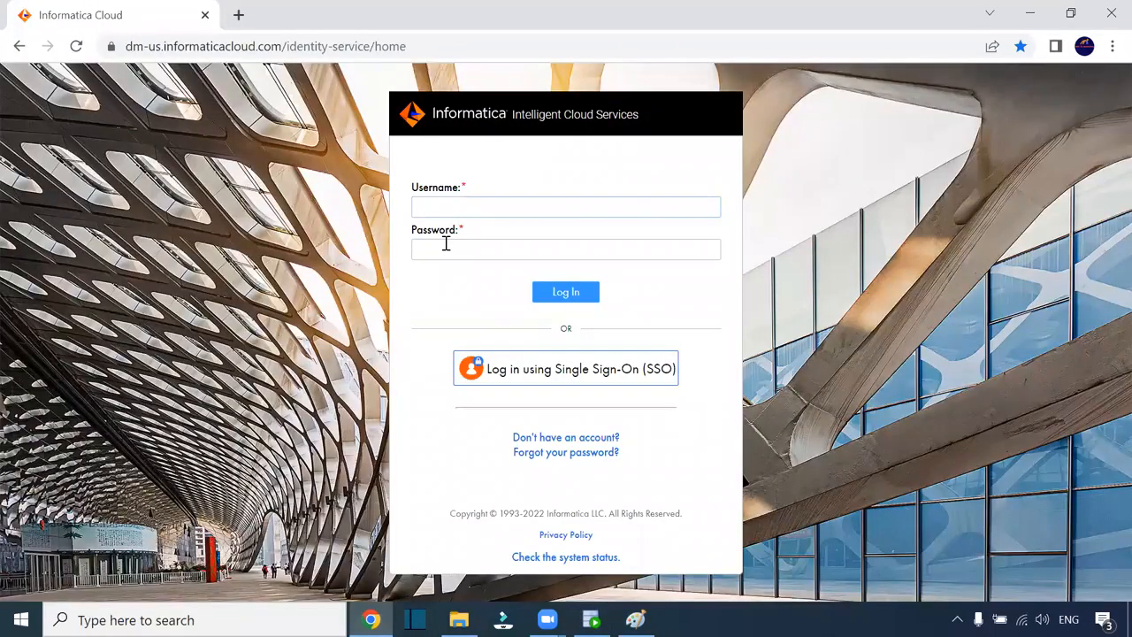
- Enter the account password, sign in, then begin a select query in the HR worksheet
left_click(446, 244)
type("•")
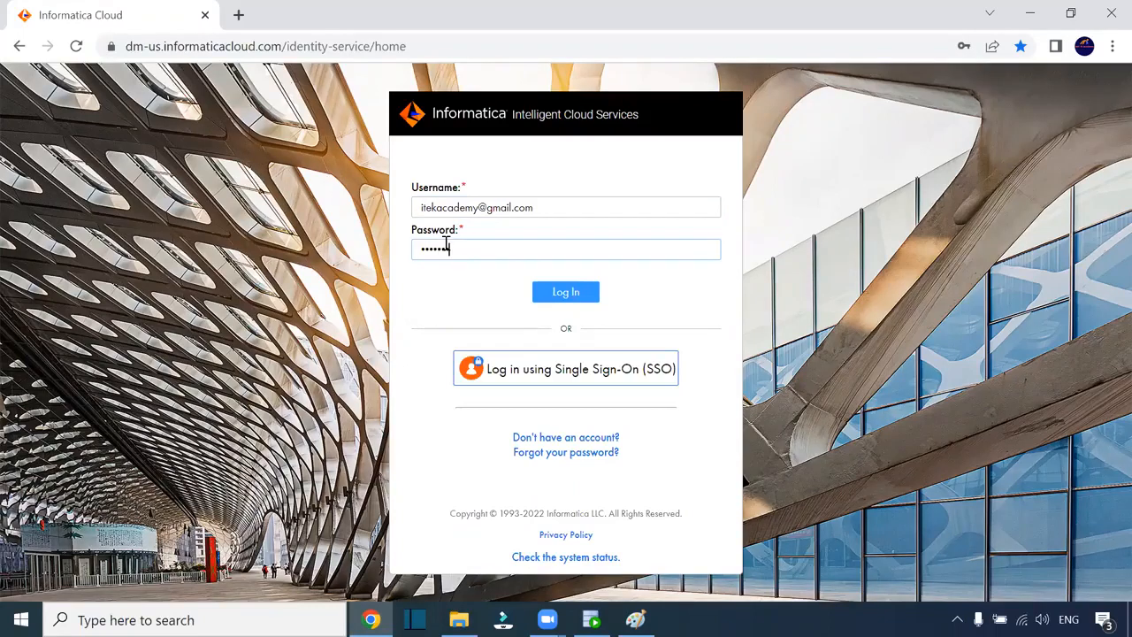
key("Return")
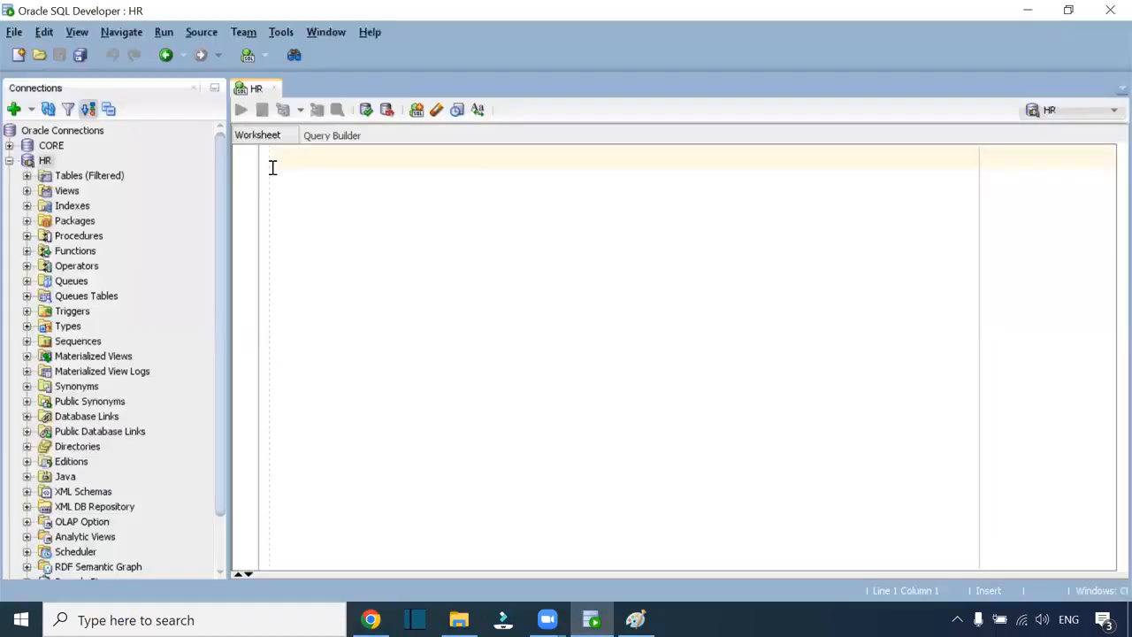
type("select *F rom")
- Correct the typo and run 'select * from employees;', fetching 50 employee rows
key("BackSpace")
key("BackSpace")
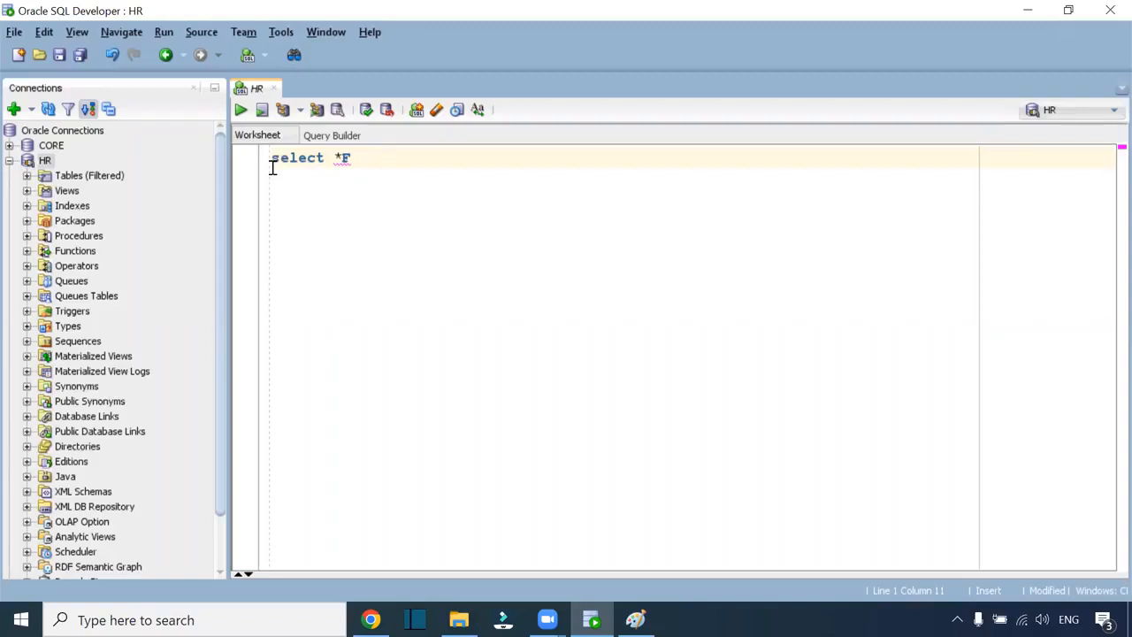
key("BackSpace")
key("BackSpace")
type("from ")
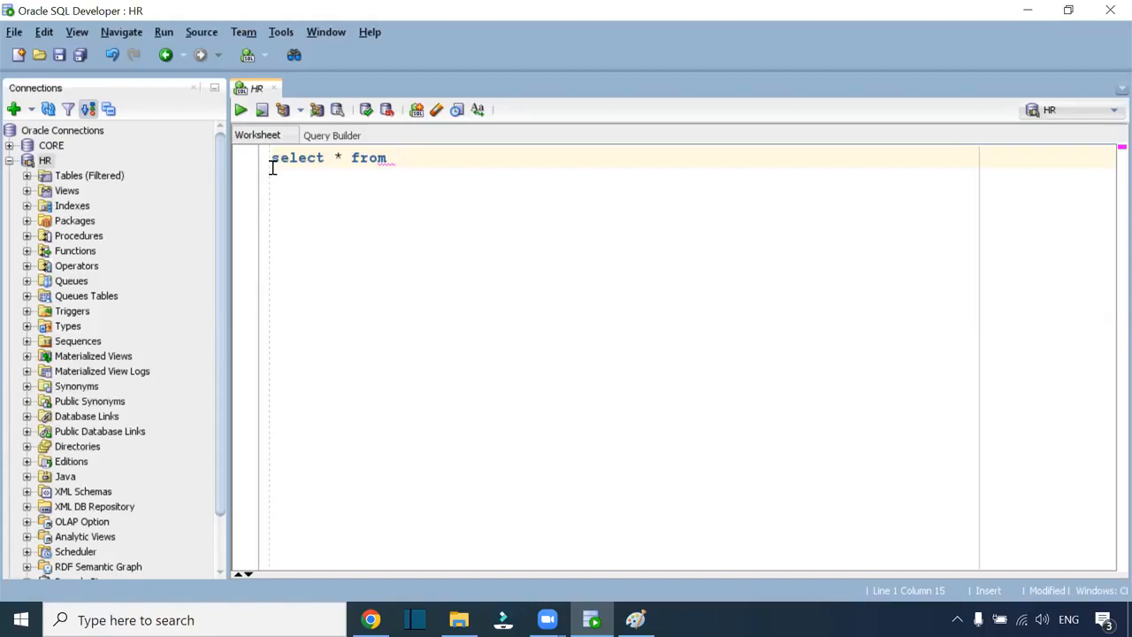
type("employees;")
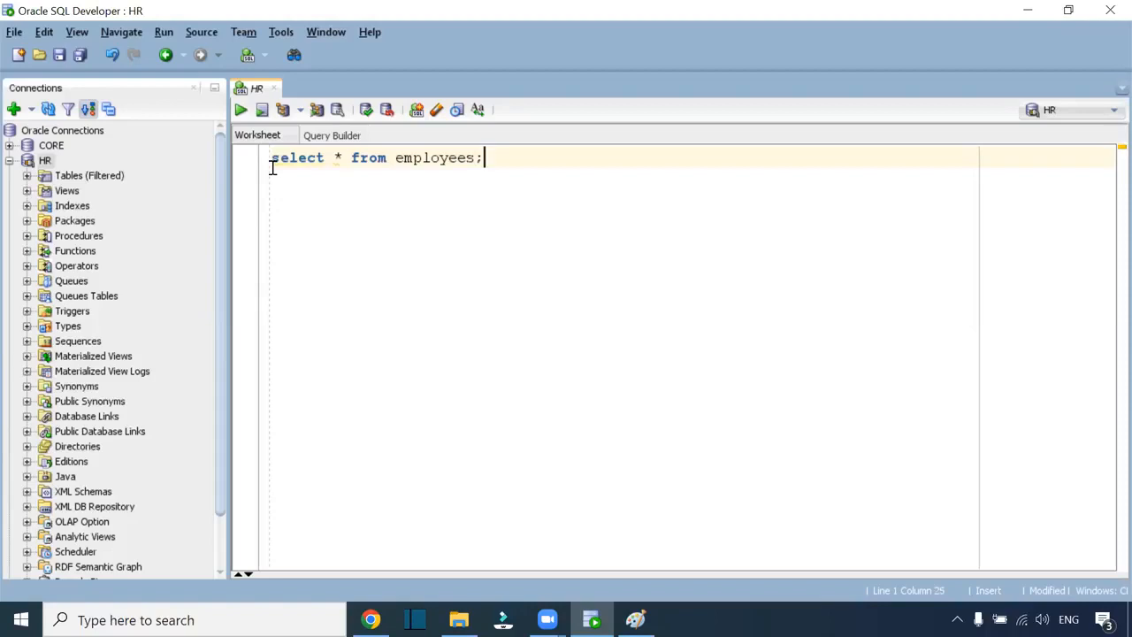
key("ctrl+Return")
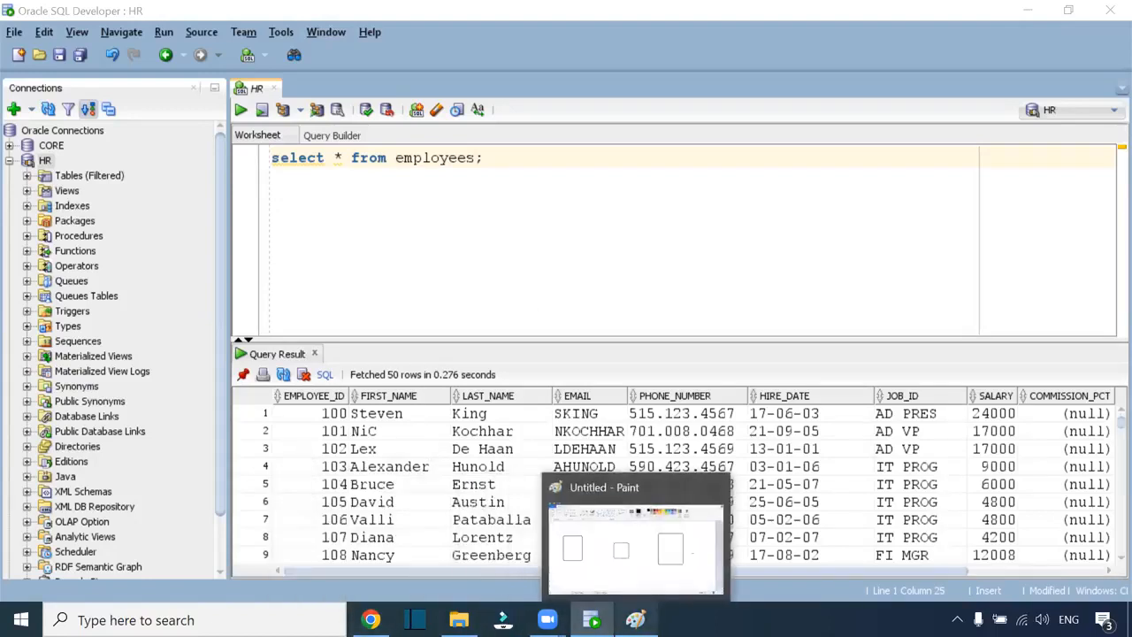
left_click(635, 619)
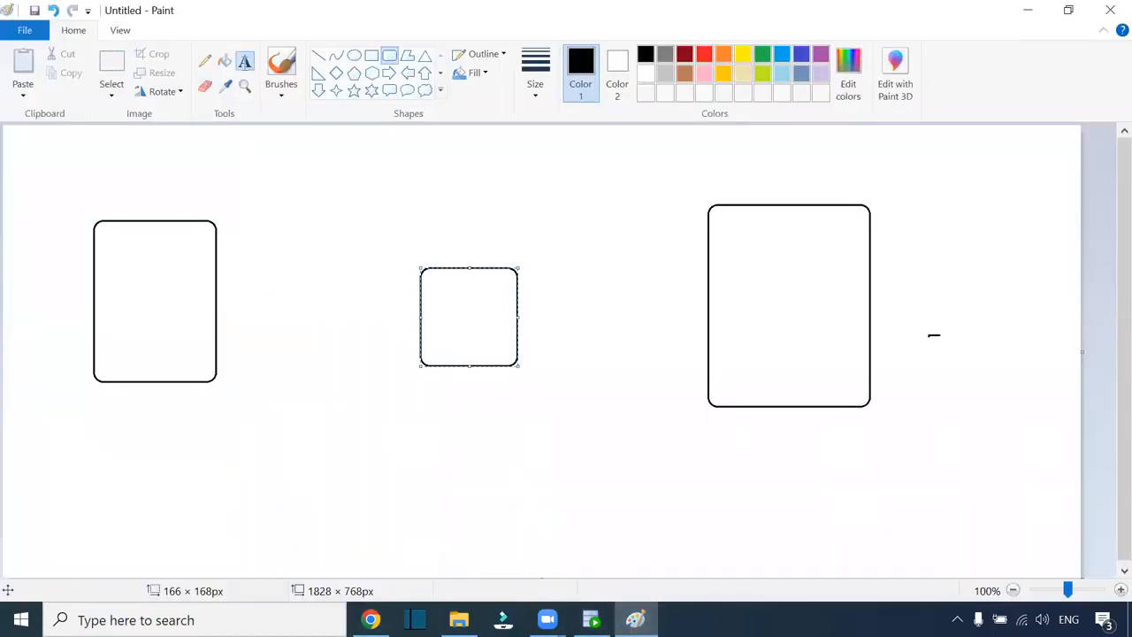
- Label the left box 'Employees' and the right box 'T_FF_Employees.csv' on one line
left_click(245, 60)
left_click(121, 282)
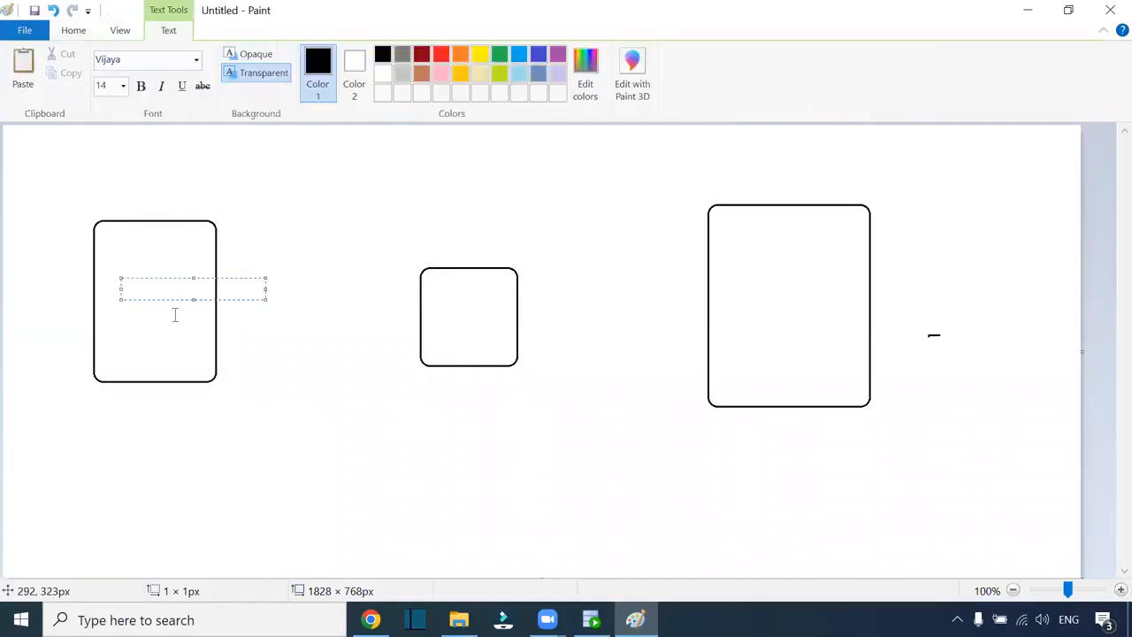
type("Employees")
left_click(732, 285)
type("T_FF_Emp")
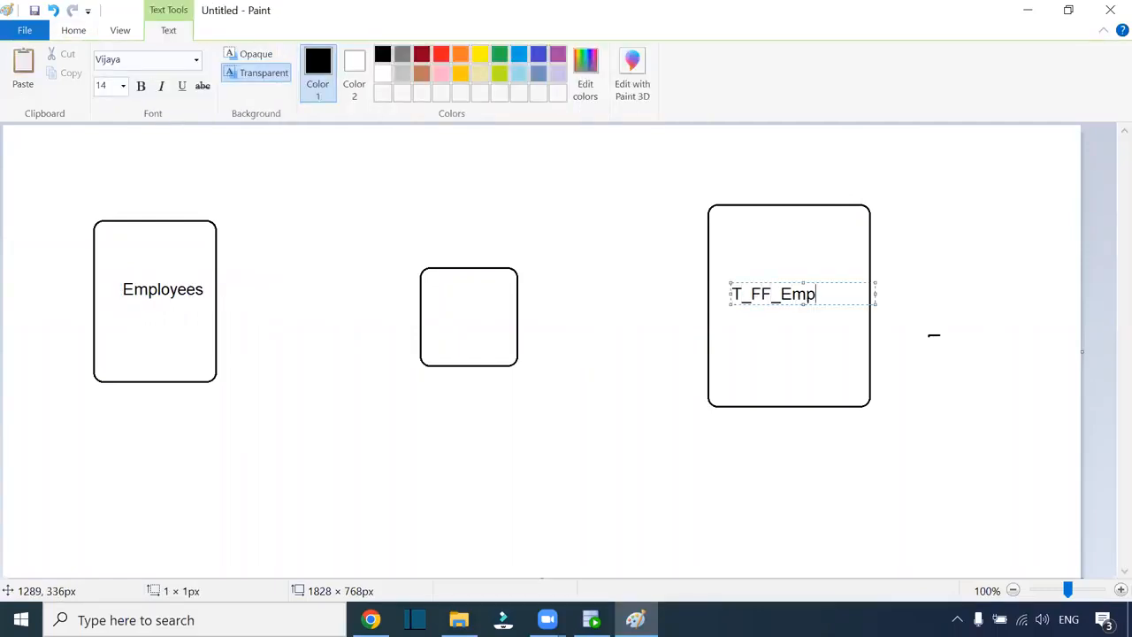
type("loyees.csv")
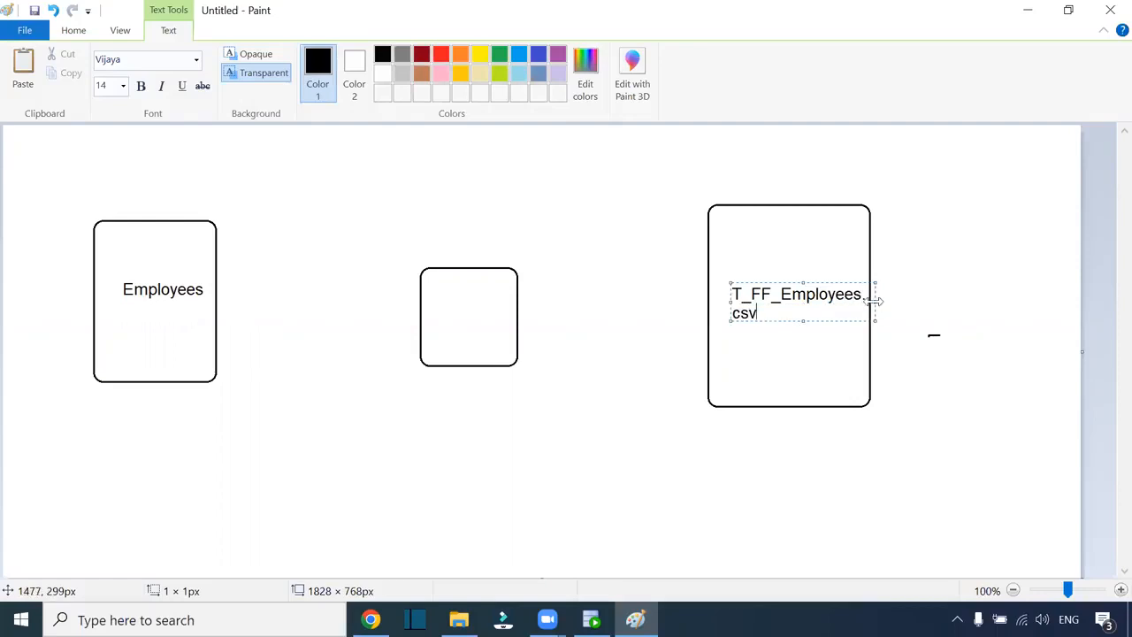
left_click_drag(873, 302, 932, 301)
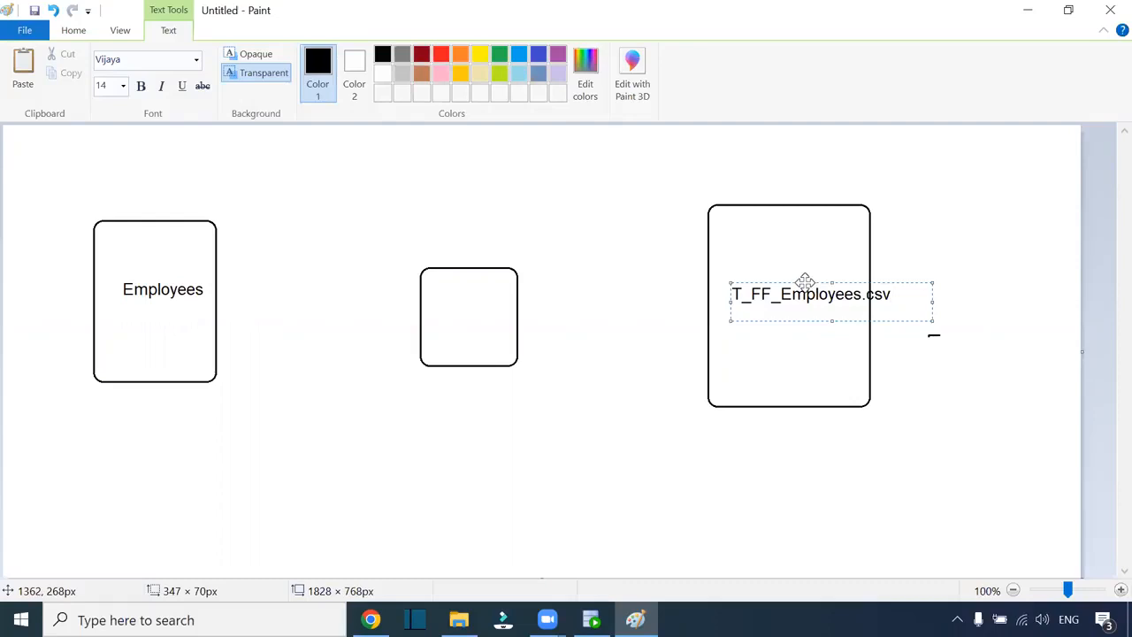
left_click_drag(805, 281, 784, 281)
left_click(543, 235)
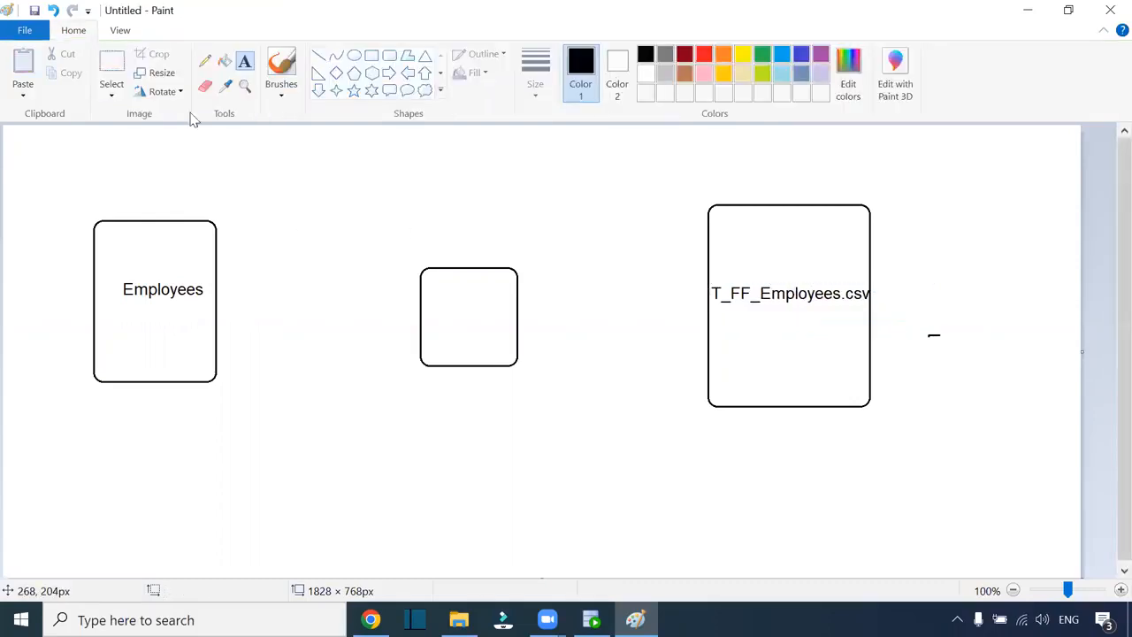
- Draw pencil lines linking Employees to the middle box and the middle box to T_FF_Employees.csv
left_click(204, 60)
left_click_drag(213, 292, 412, 295)
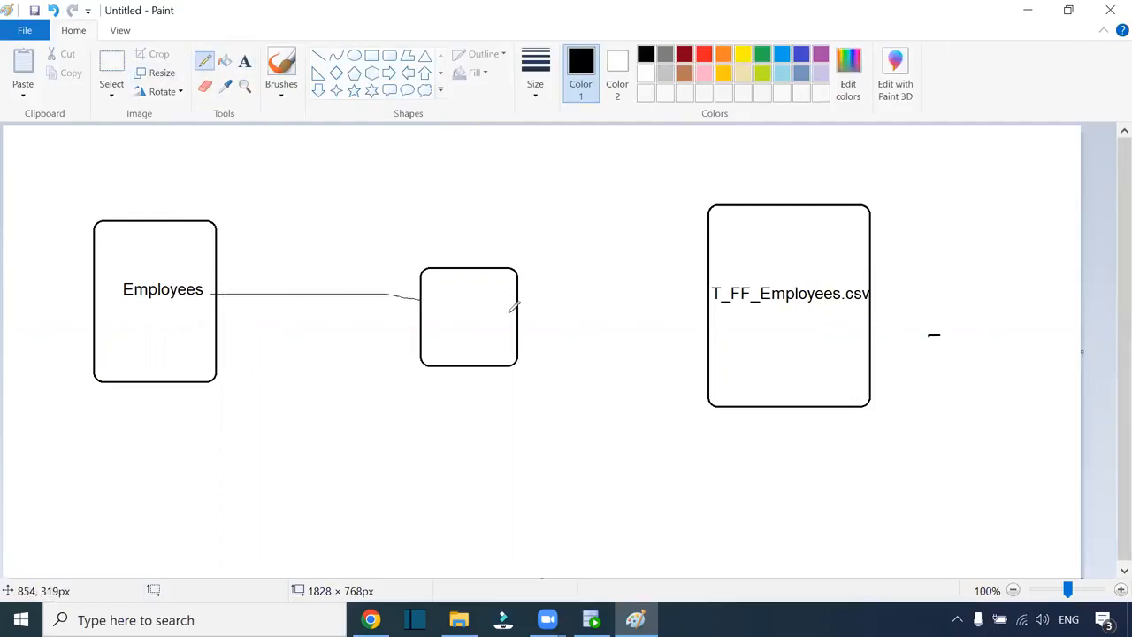
left_click_drag(518, 314, 710, 322)
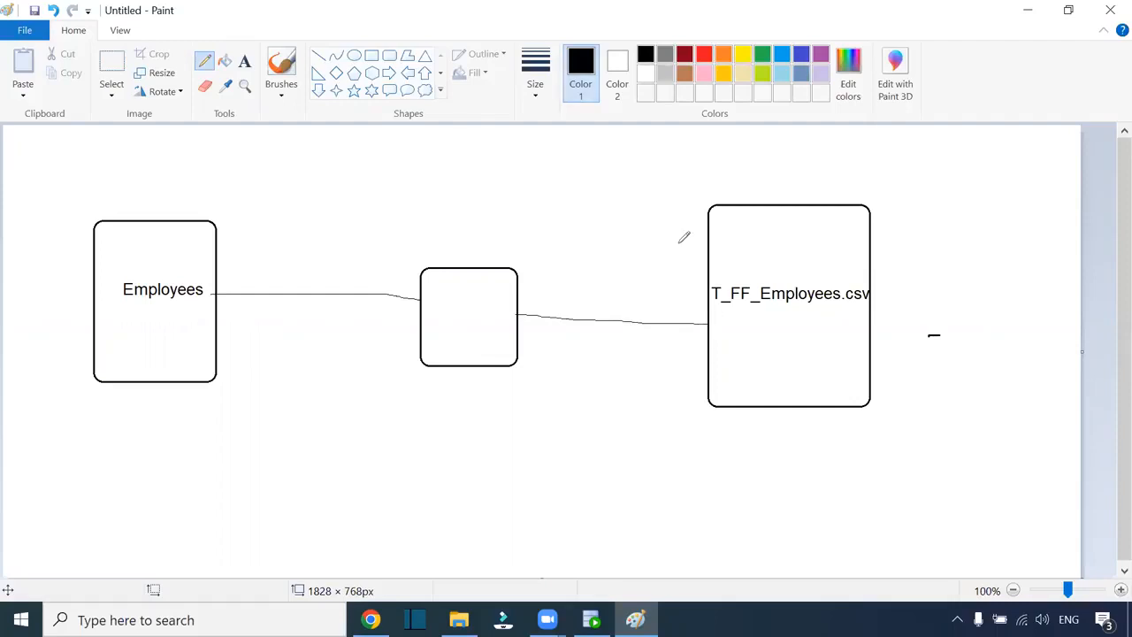
key("alt+Tab")
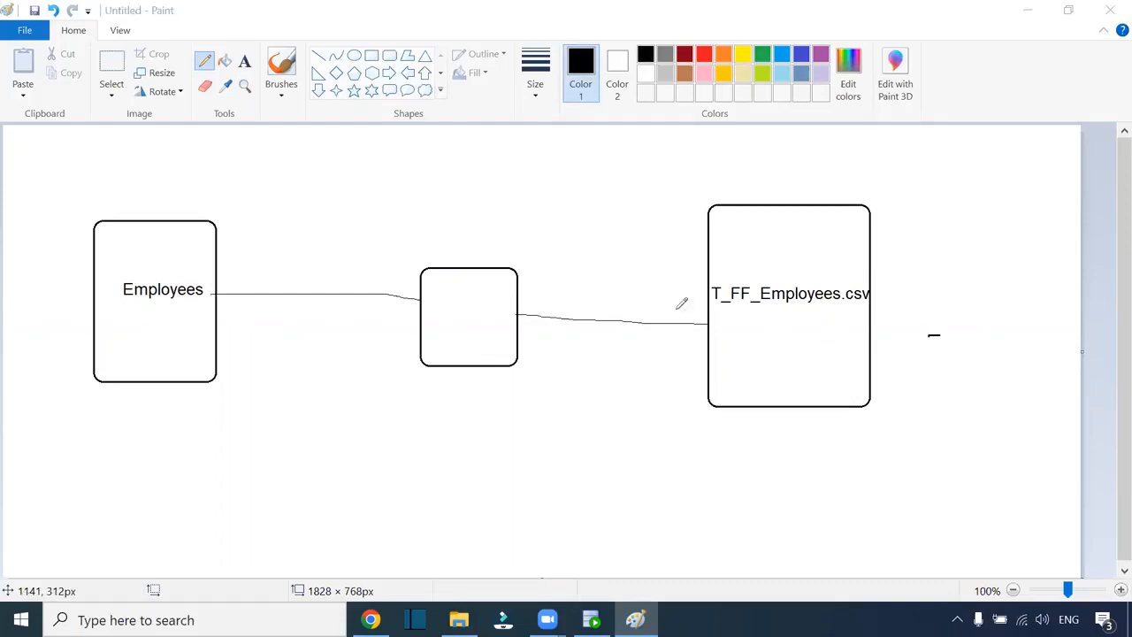
- Verify the secure agent is running under Administrator Runtime Environments, then switch to Data Integration
mouse_move(371, 618)
left_click(371, 531)
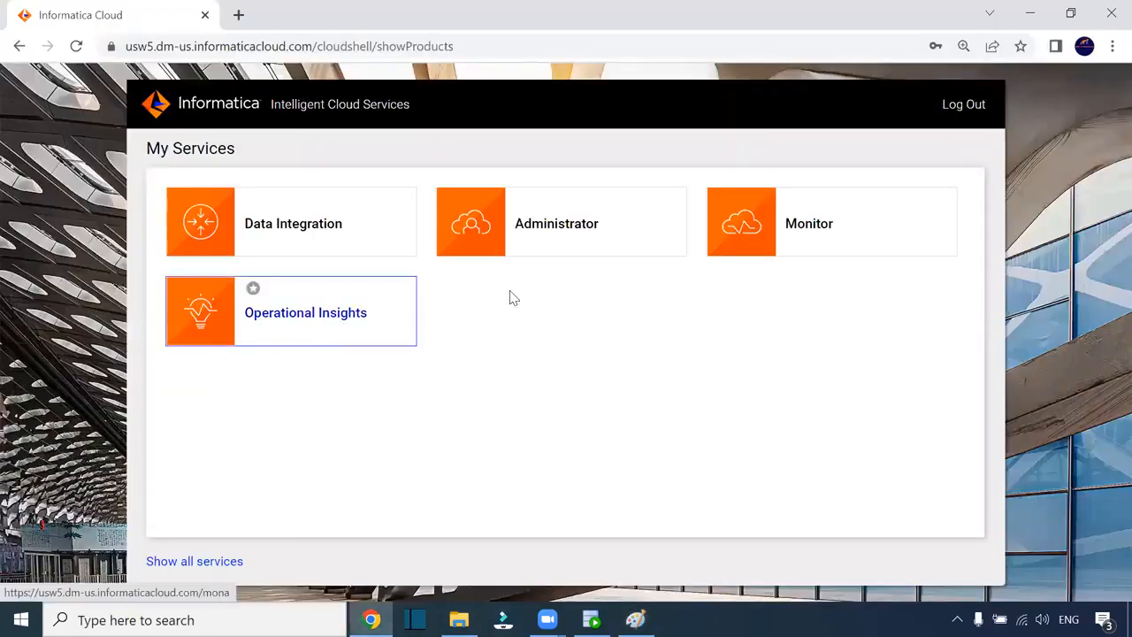
left_click(573, 224)
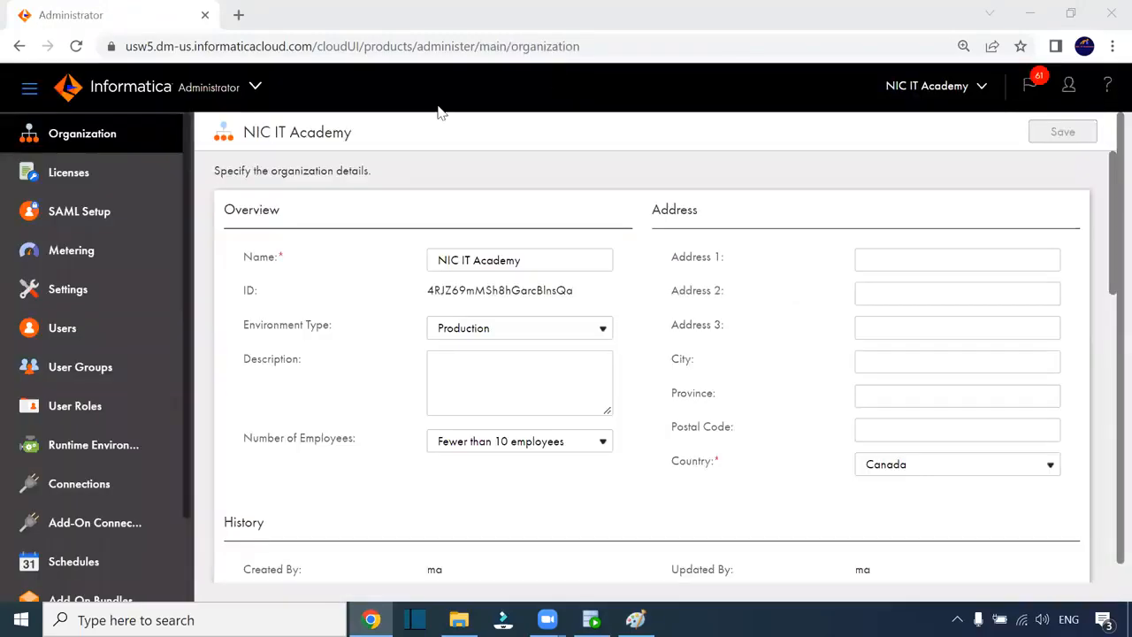
left_click(108, 449)
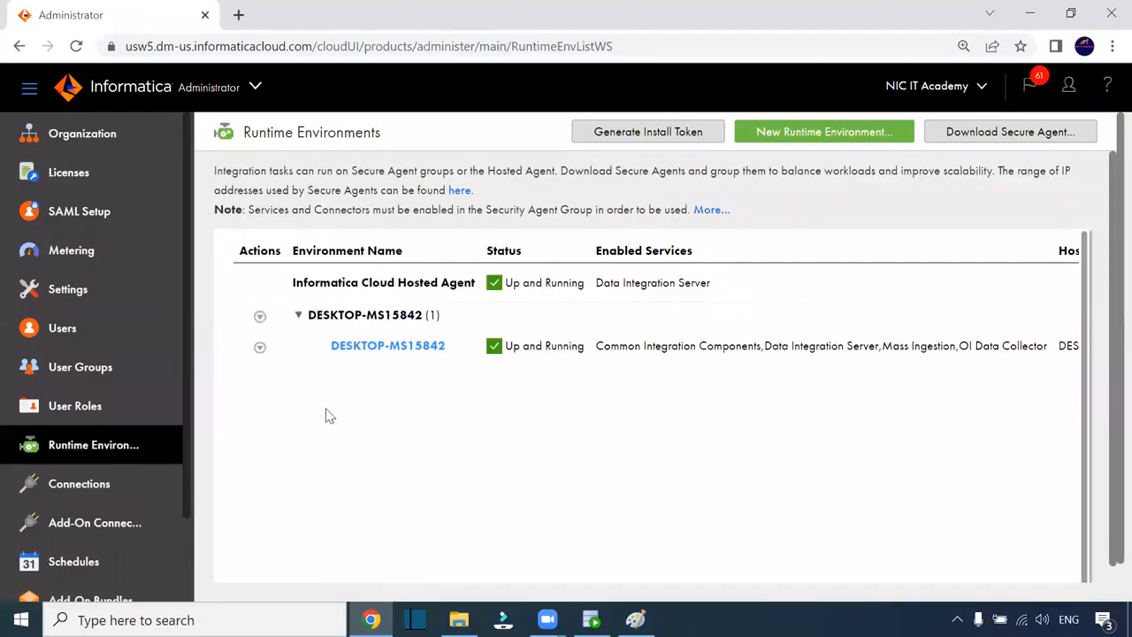
left_click(232, 95)
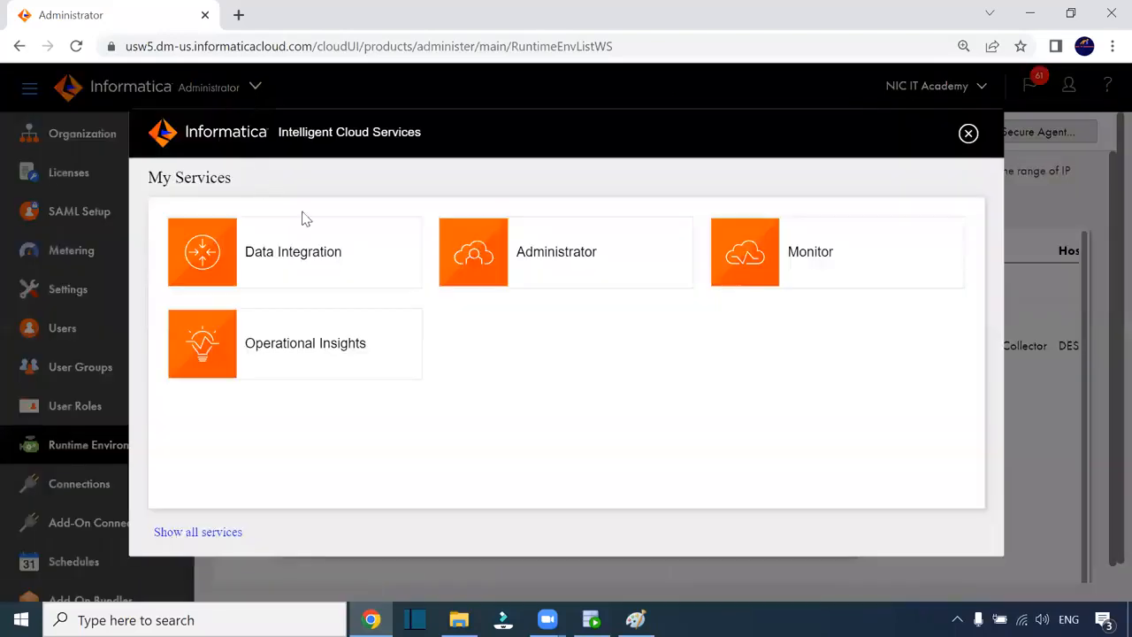
left_click(355, 276)
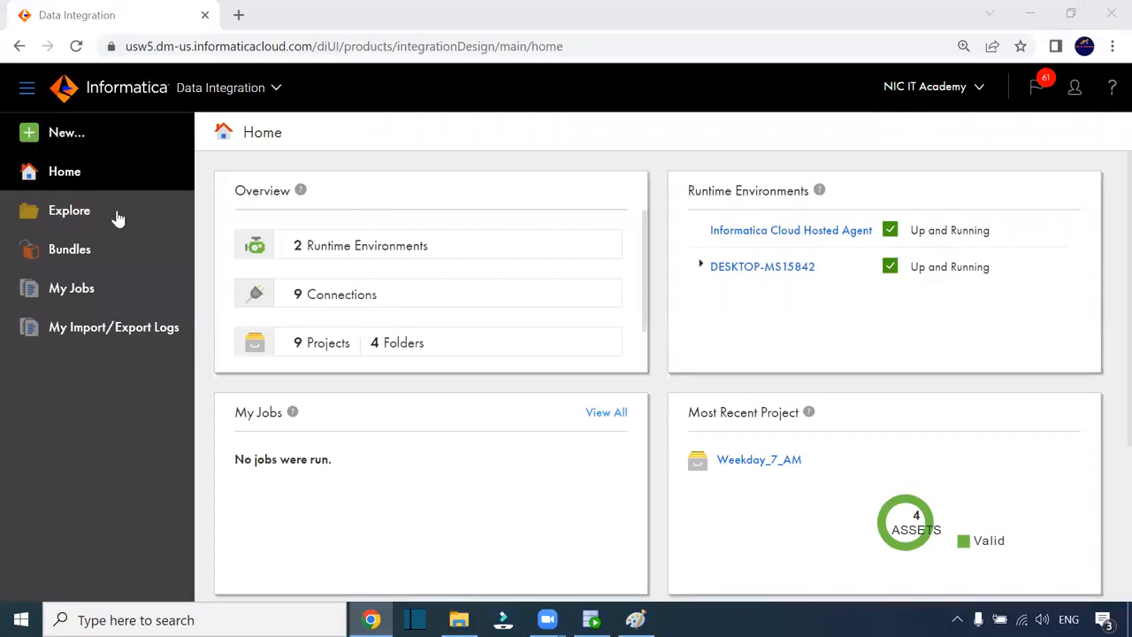
- Create a blank mapping and rename it m_T_FF_Employees
left_click(67, 134)
left_click(221, 237)
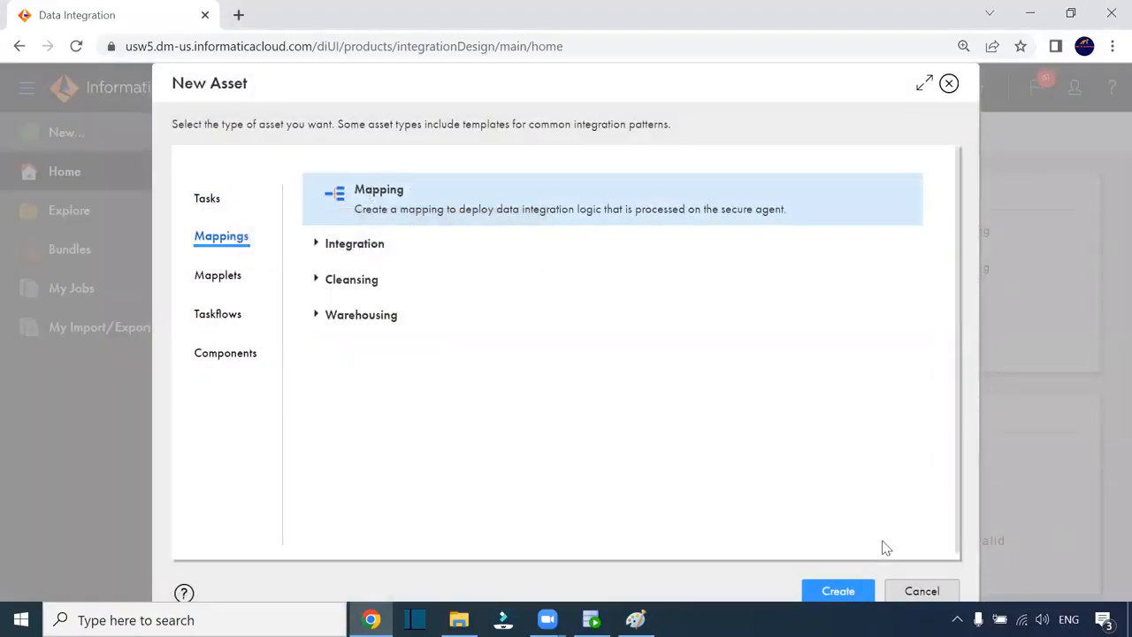
left_click(857, 592)
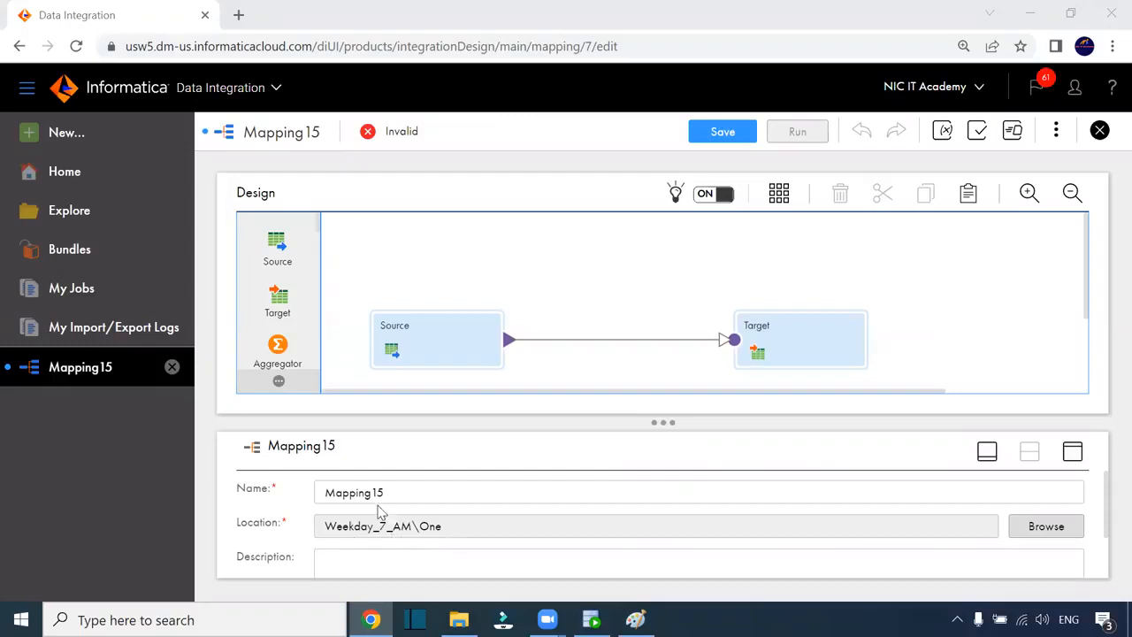
left_click_drag(398, 492, 320, 493)
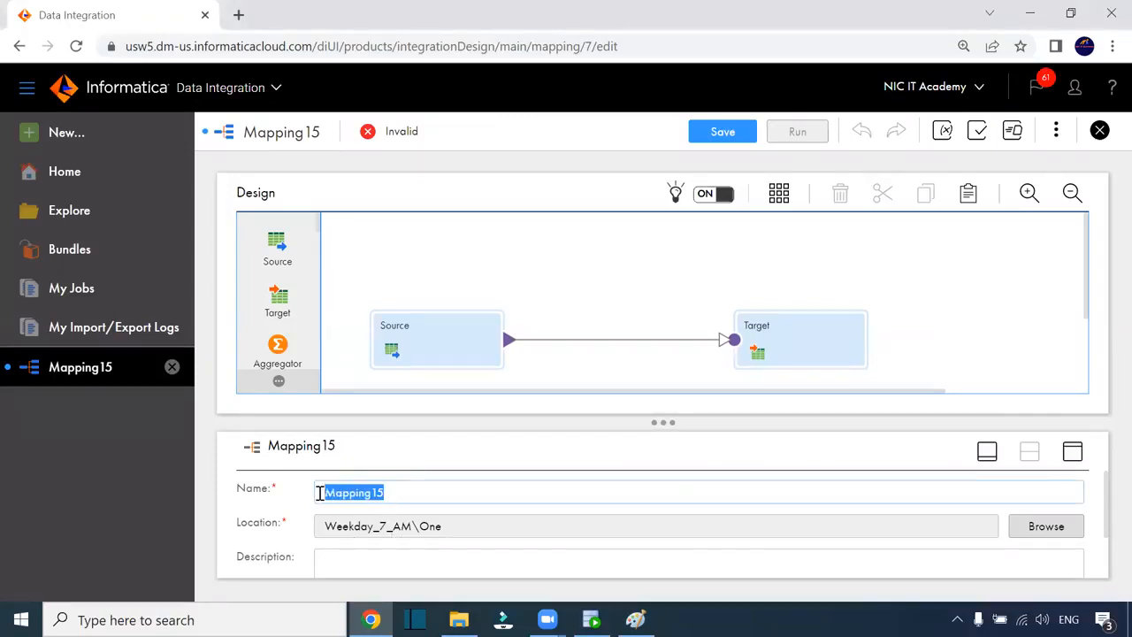
type("m")
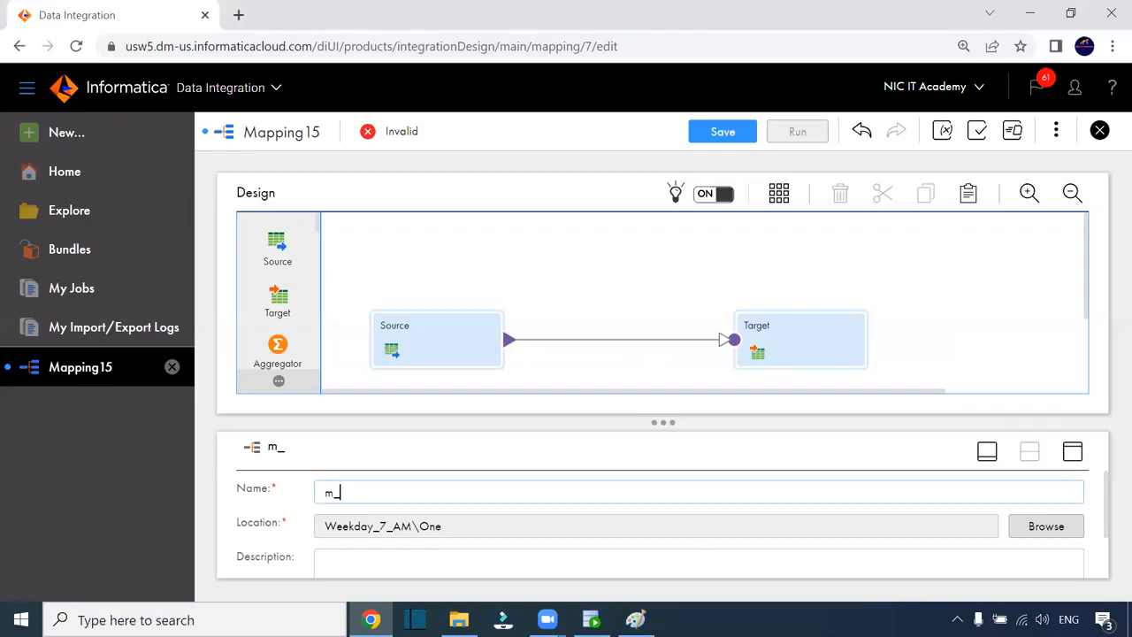
type("_T_FF_Employees")
left_click(633, 315)
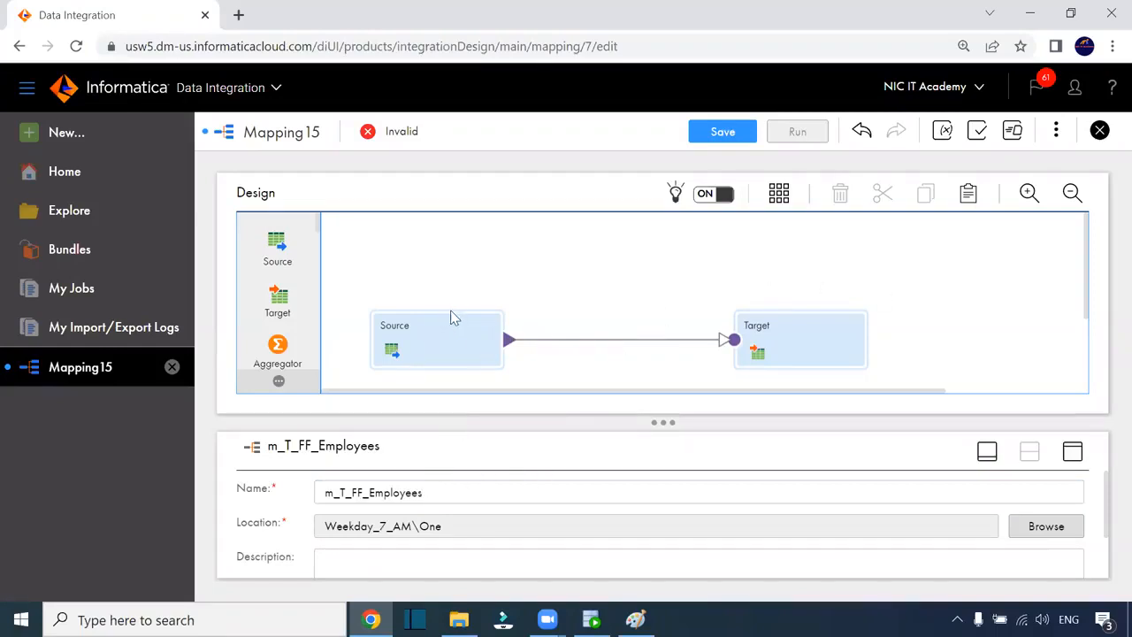
left_click(454, 334)
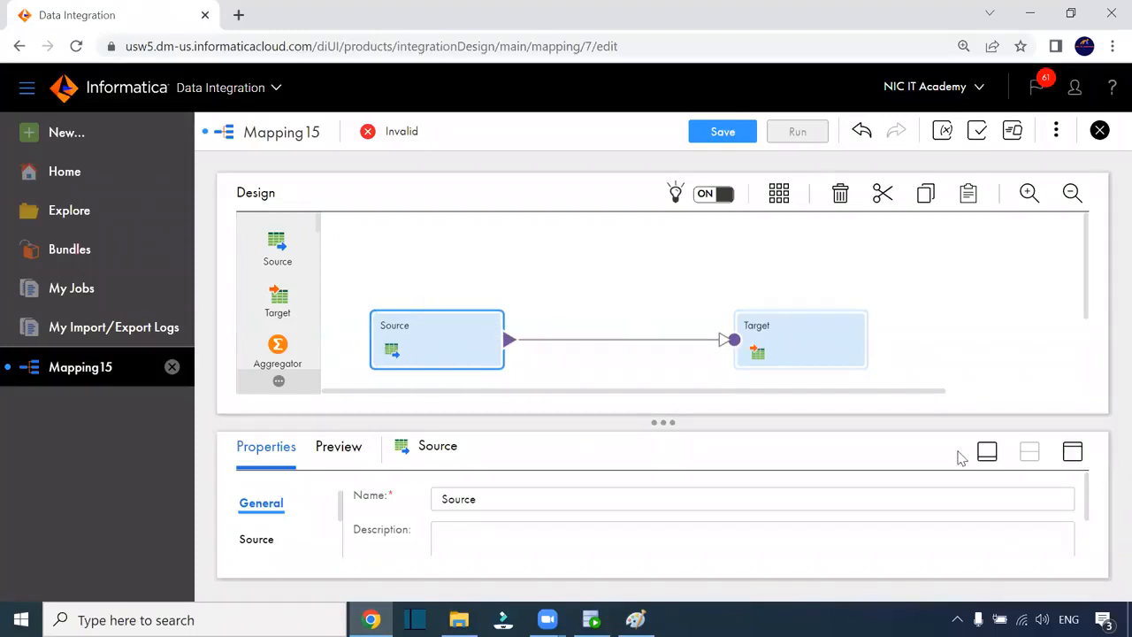
- Set the Source to the Oracle_src connection with the EMPLOYEES table as its object
left_click(1071, 452)
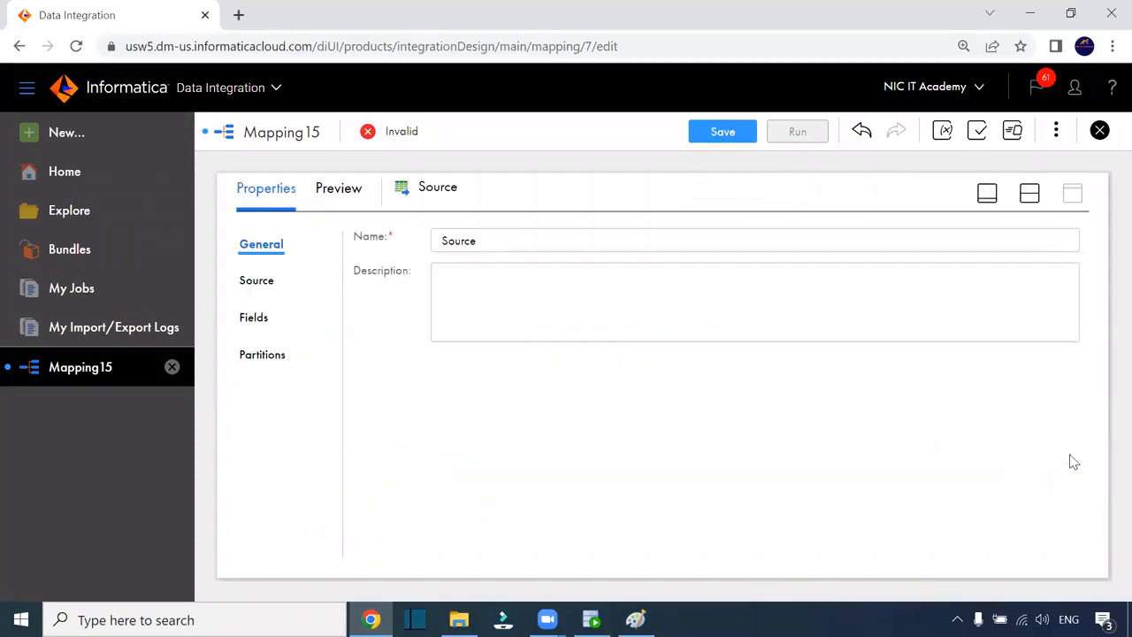
left_click(259, 287)
left_click(551, 287)
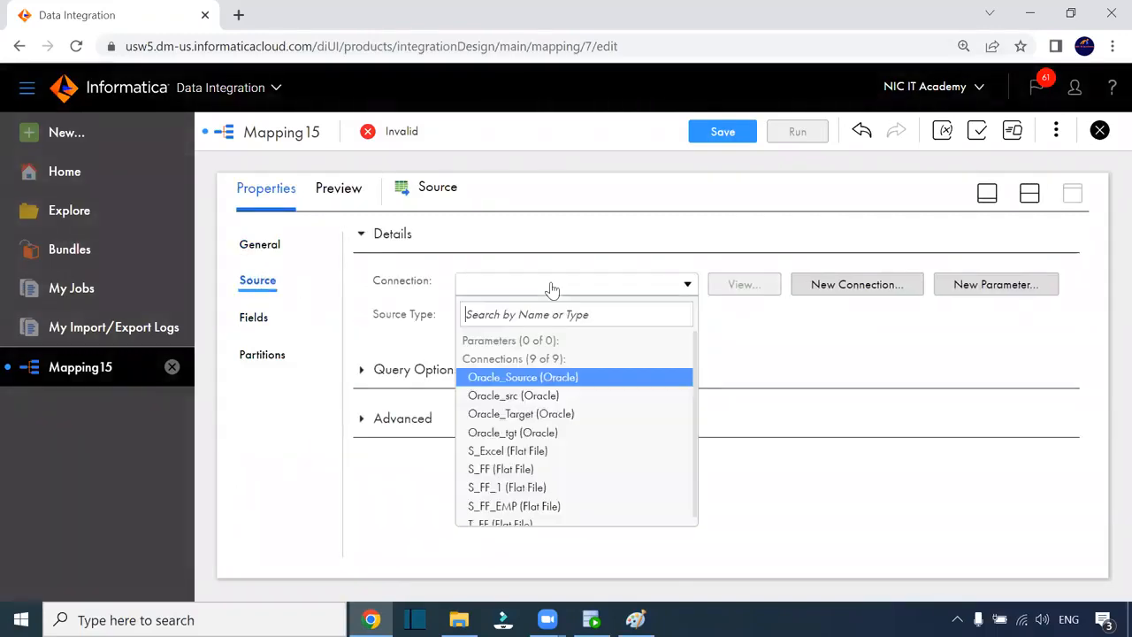
left_click(533, 395)
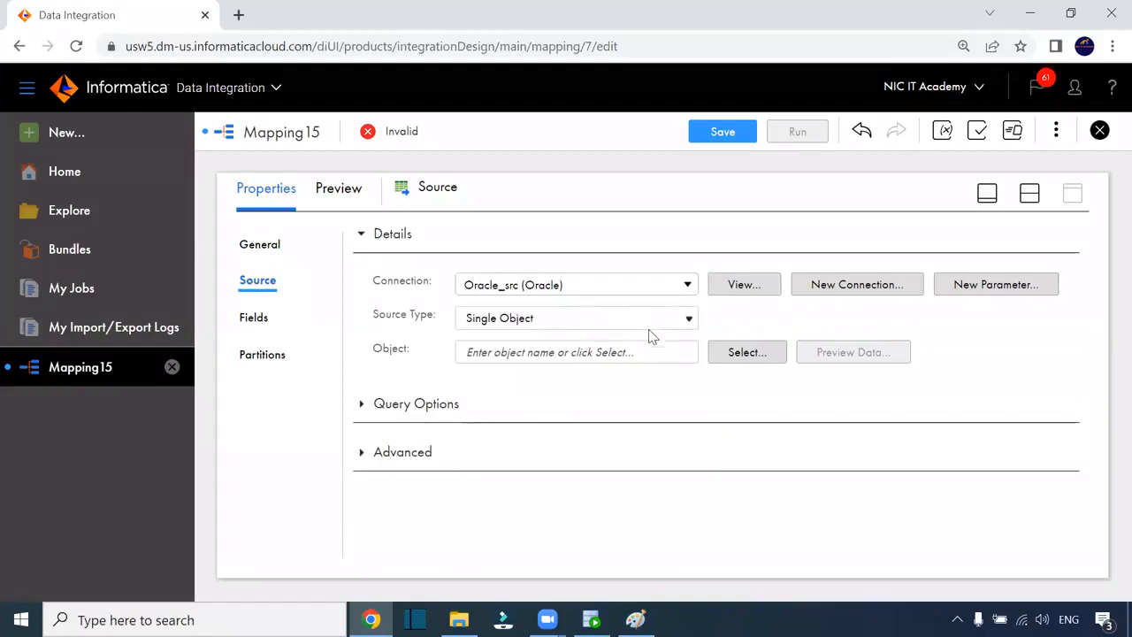
left_click(743, 352)
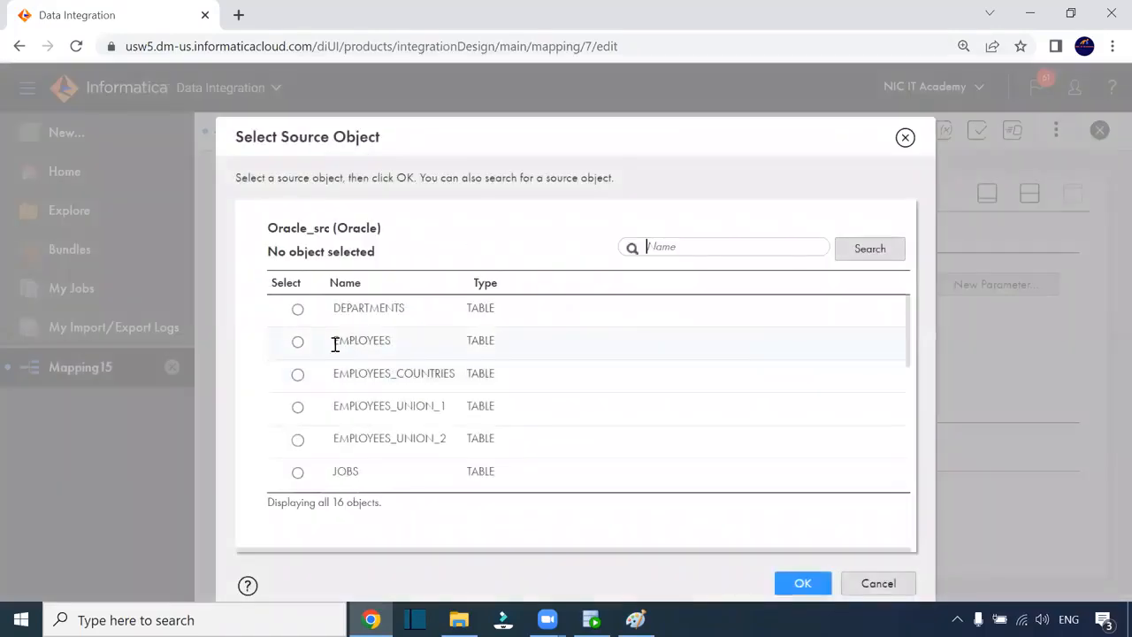
left_click(312, 342)
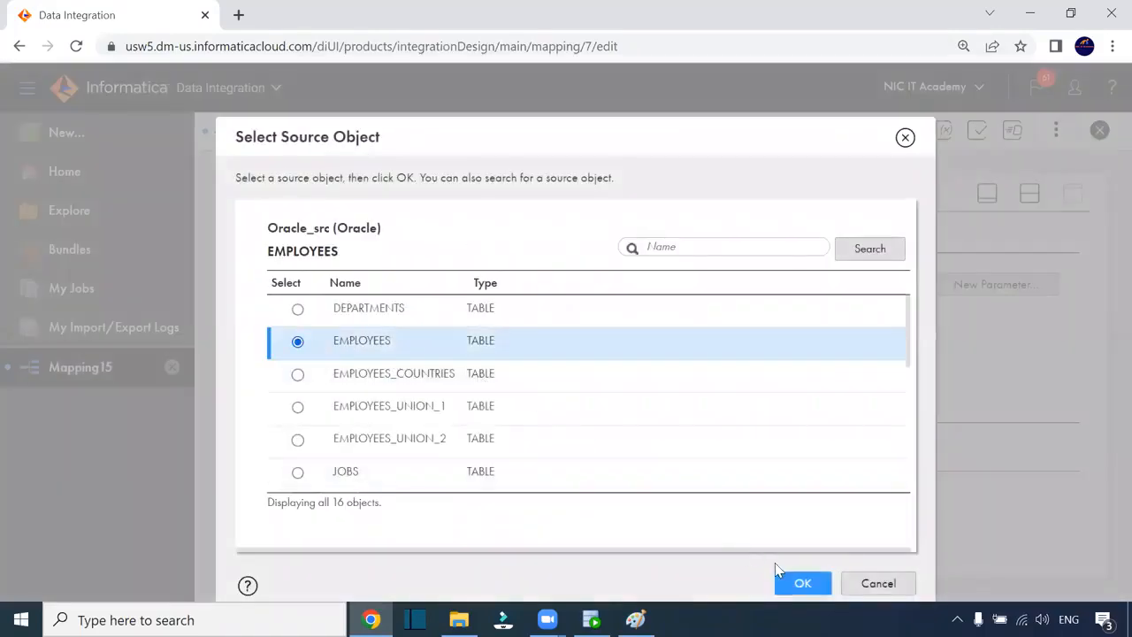
left_click(802, 583)
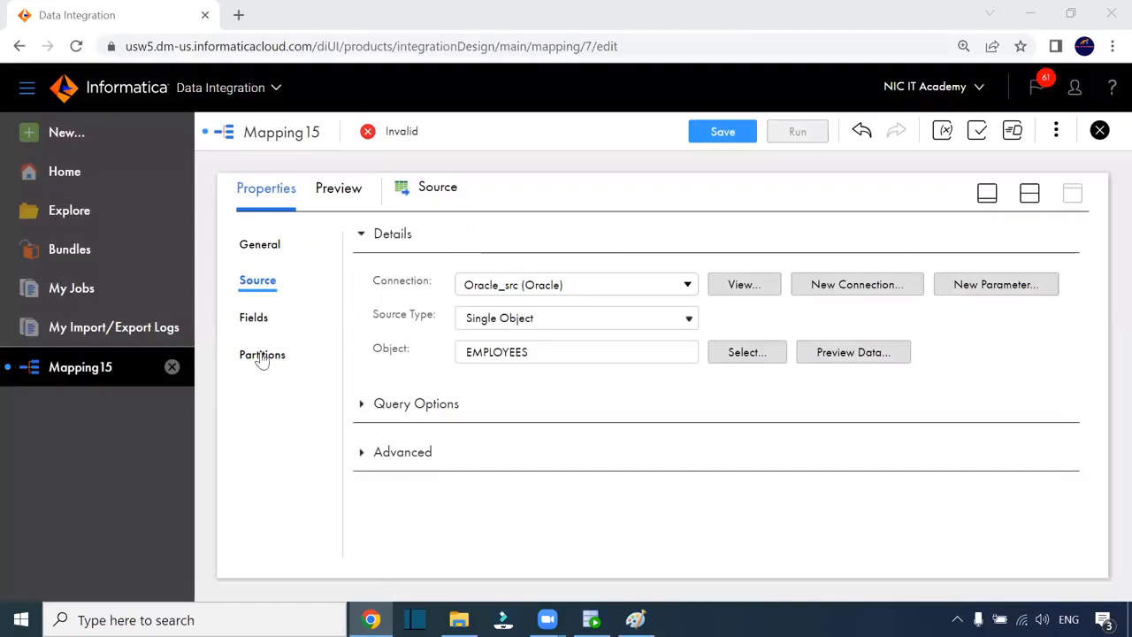
- Review the source's 11 fields, from EMPLOYEE_ID to DEPARTMENT_ID
left_click(255, 318)
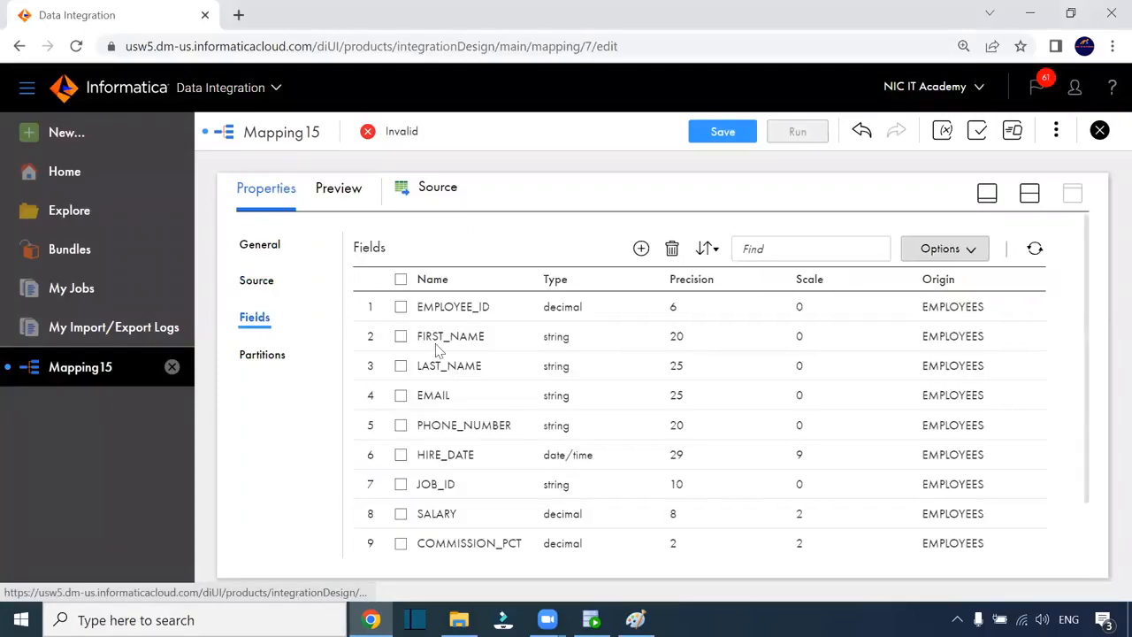
scroll(588, 334, "down", 1)
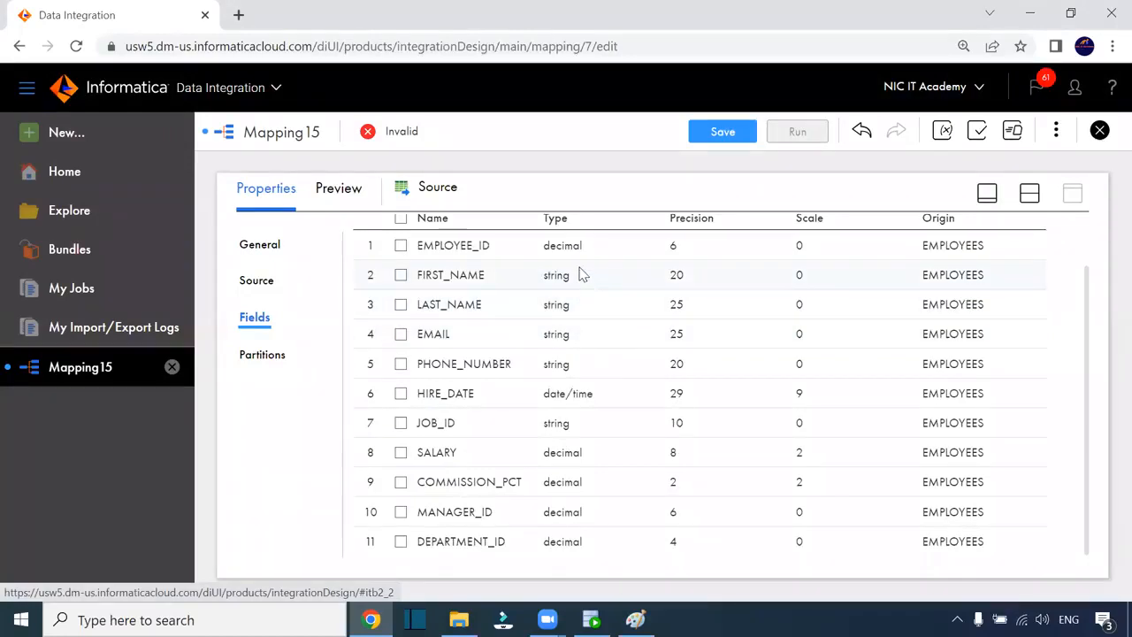
scroll(576, 272, "up", 1)
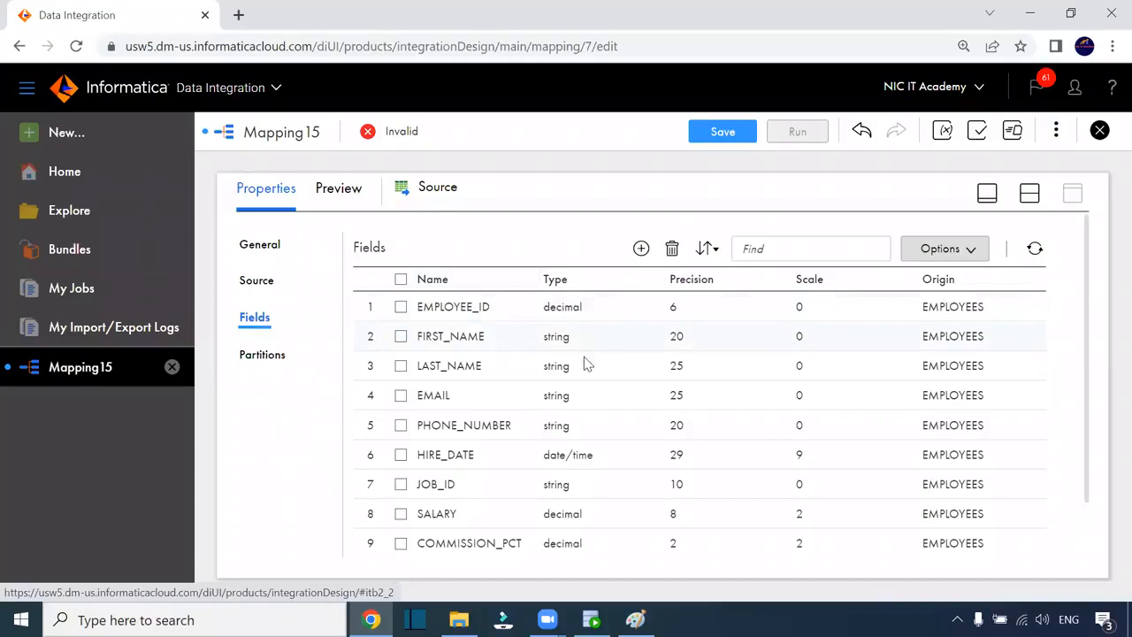
scroll(583, 362, "down", 1)
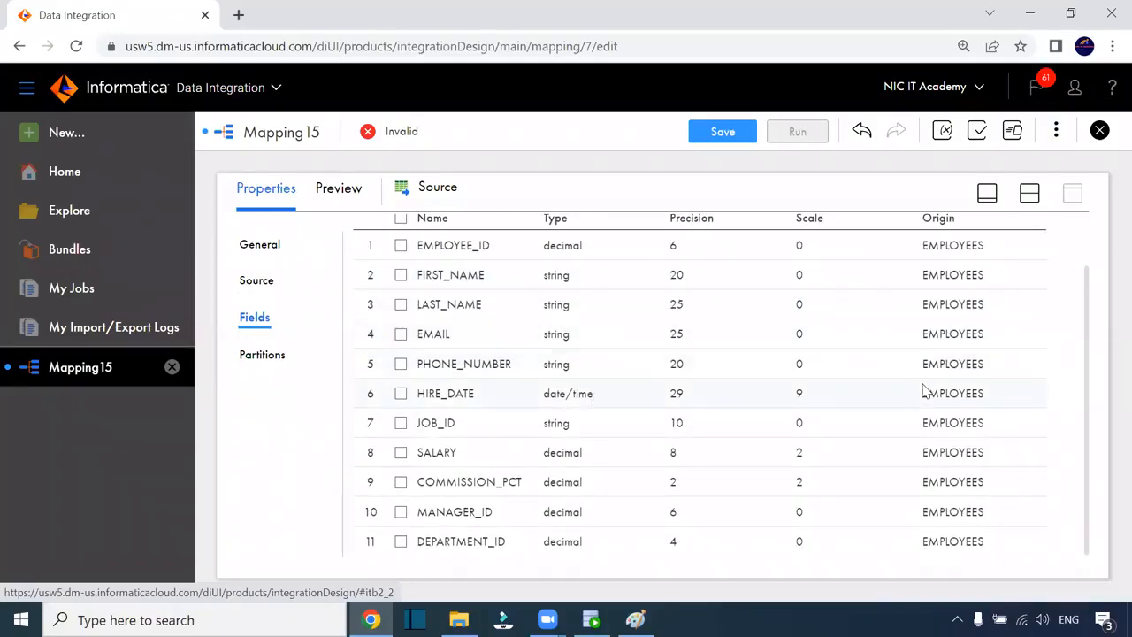
- Set the Target's connection to the T_FF flat file and view its D:\iics\IICS_TGT_FILE directory
left_click(1029, 193)
left_click(807, 331)
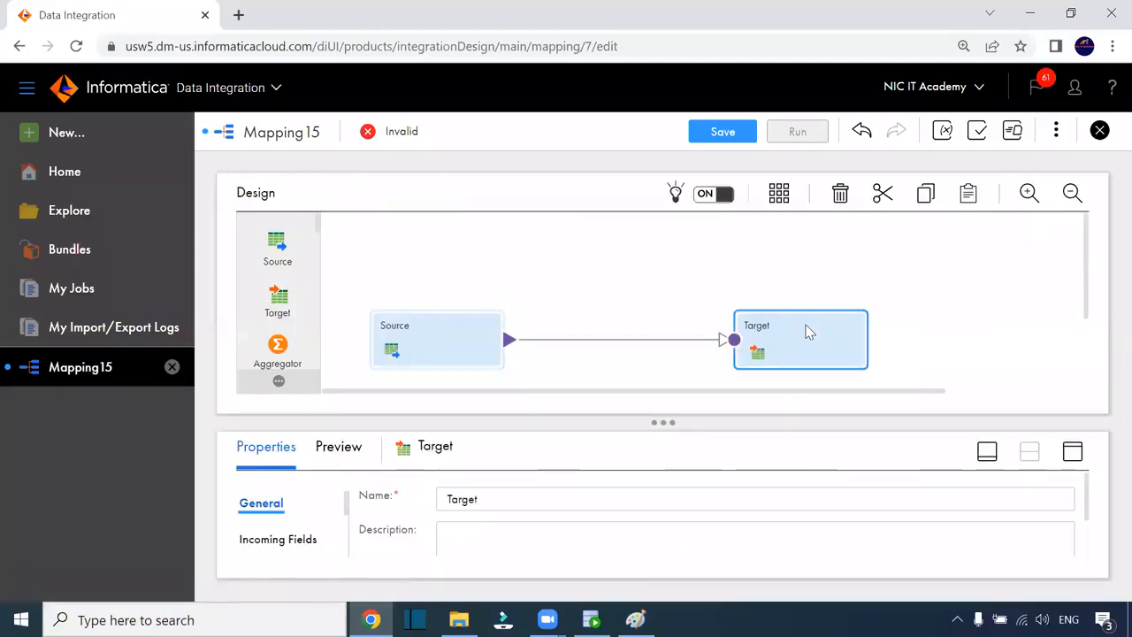
left_click_drag(1091, 268, 1088, 328)
left_click(1073, 453)
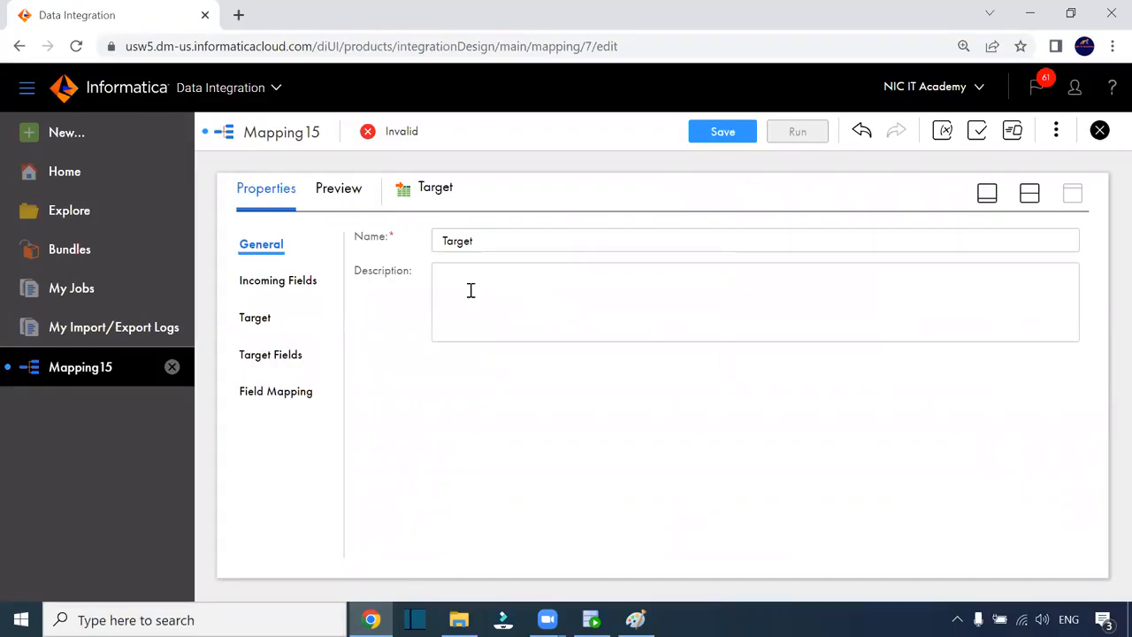
left_click(244, 320)
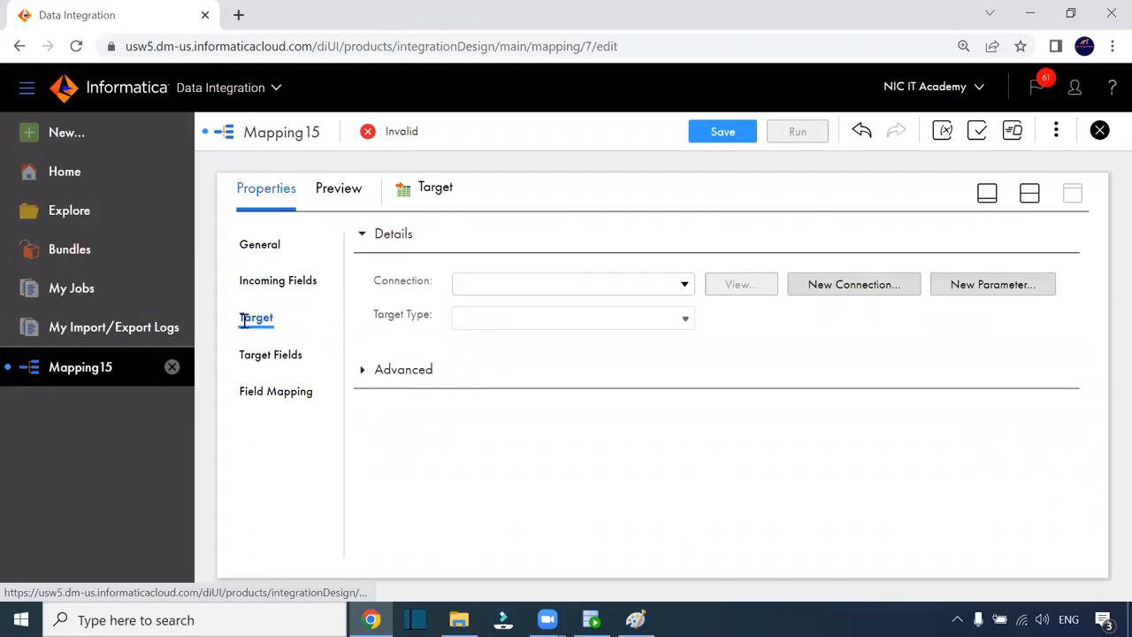
left_click(500, 292)
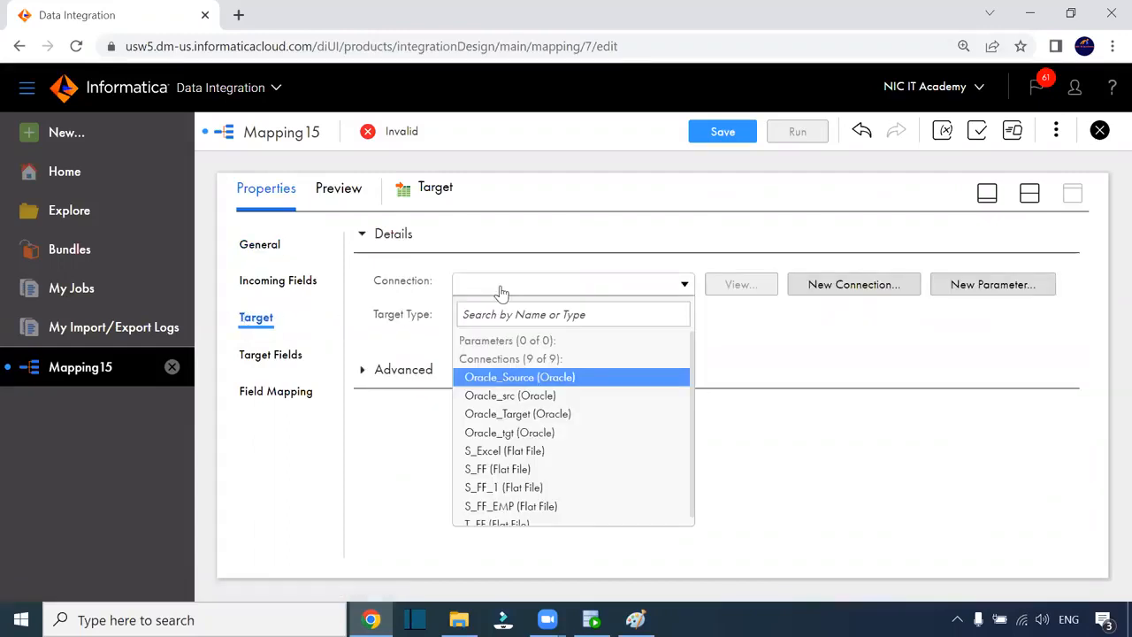
scroll(491, 371, "down", 1)
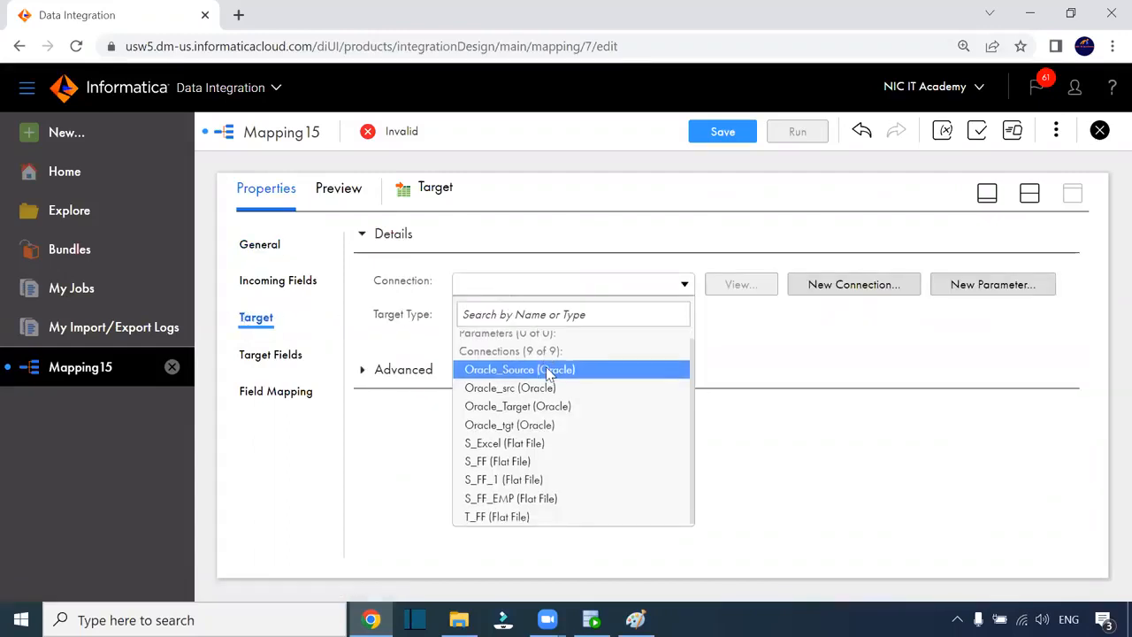
left_click(523, 515)
left_click(738, 285)
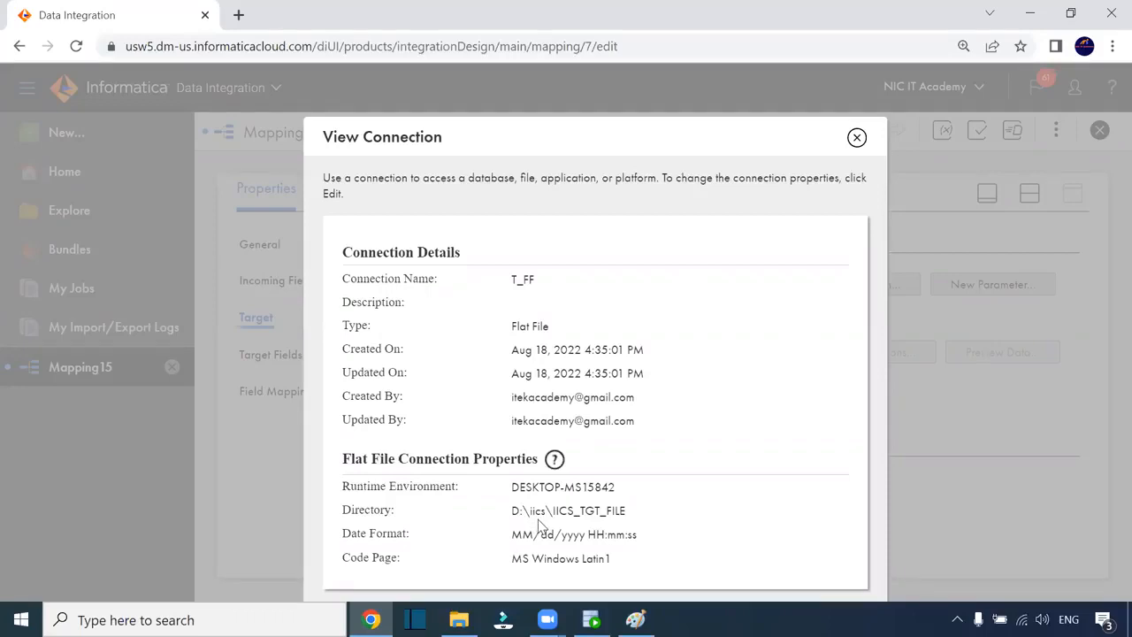
left_click(459, 619)
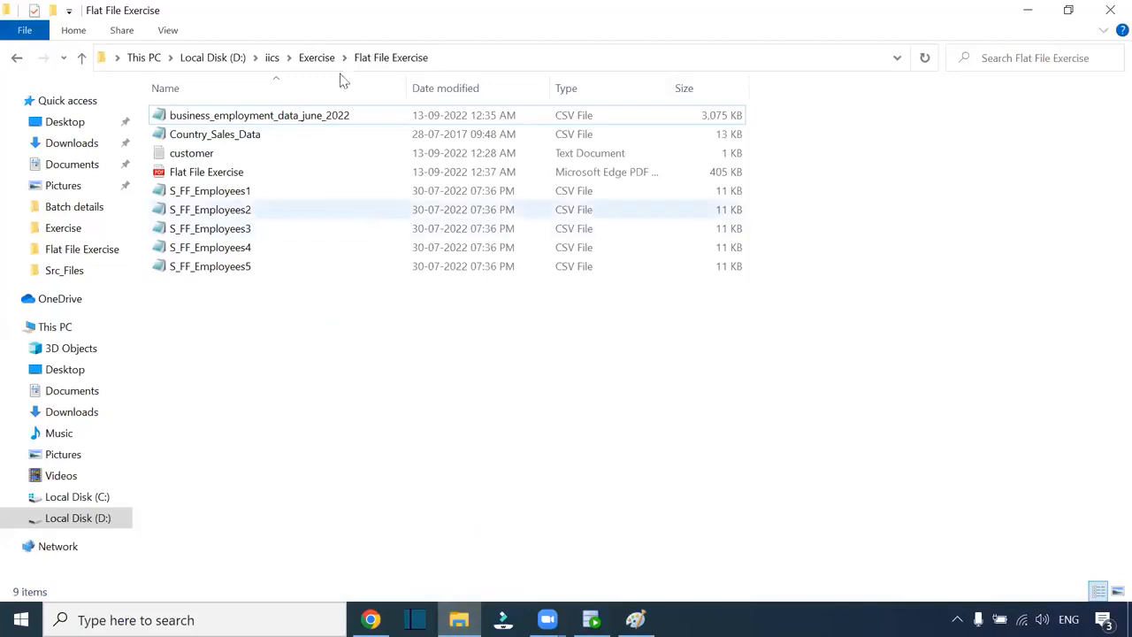
- Empty IICS_TGT_FILE by moving its three files into Archieve, replacing the older copies
left_click(271, 59)
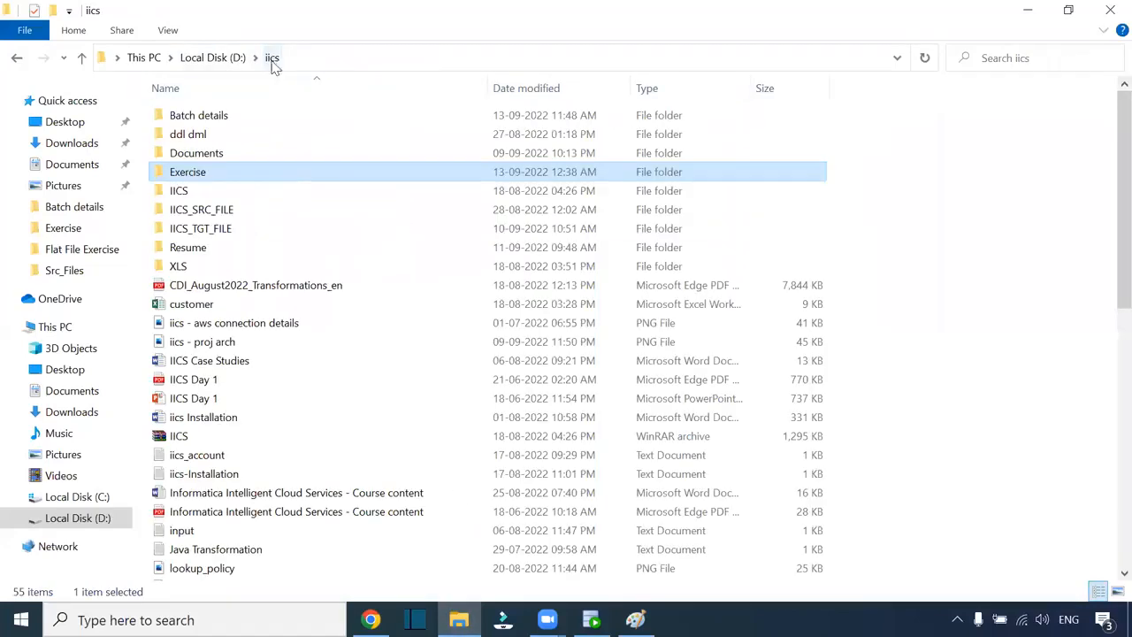
double_click(246, 232)
left_click_drag(225, 244, 198, 128)
left_click_drag(210, 168, 231, 113)
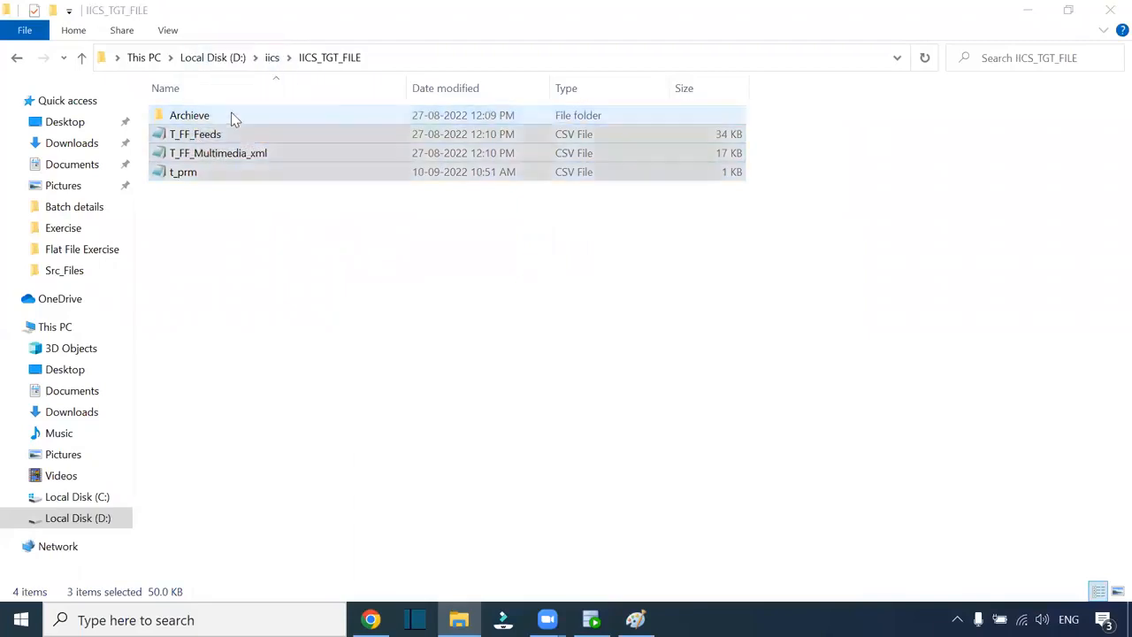
left_click(316, 250)
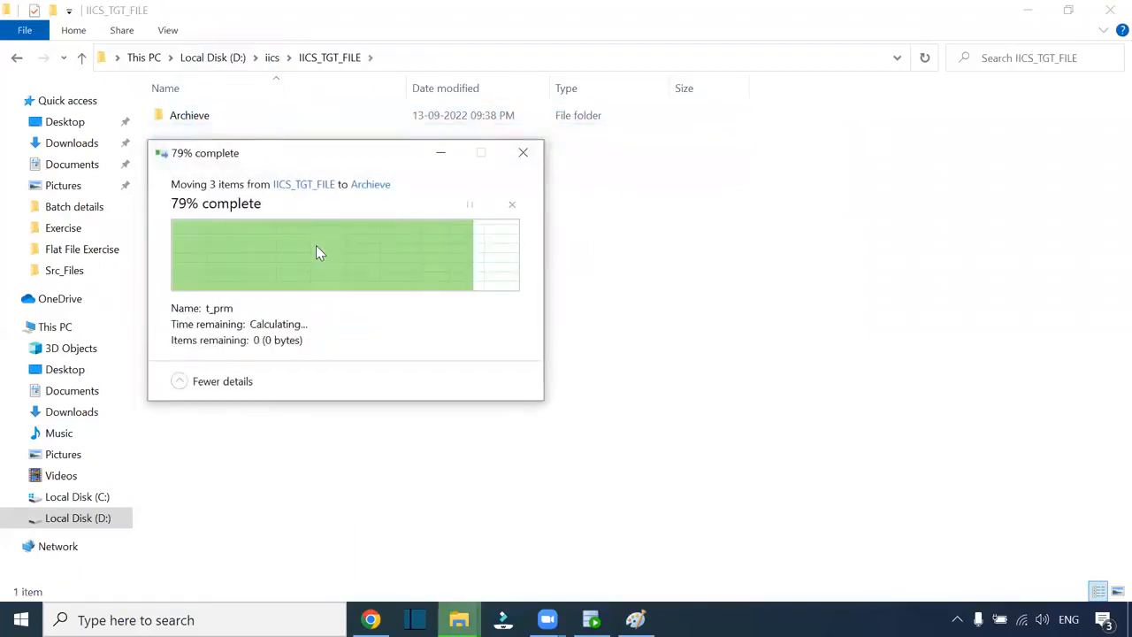
key("alt+Tab")
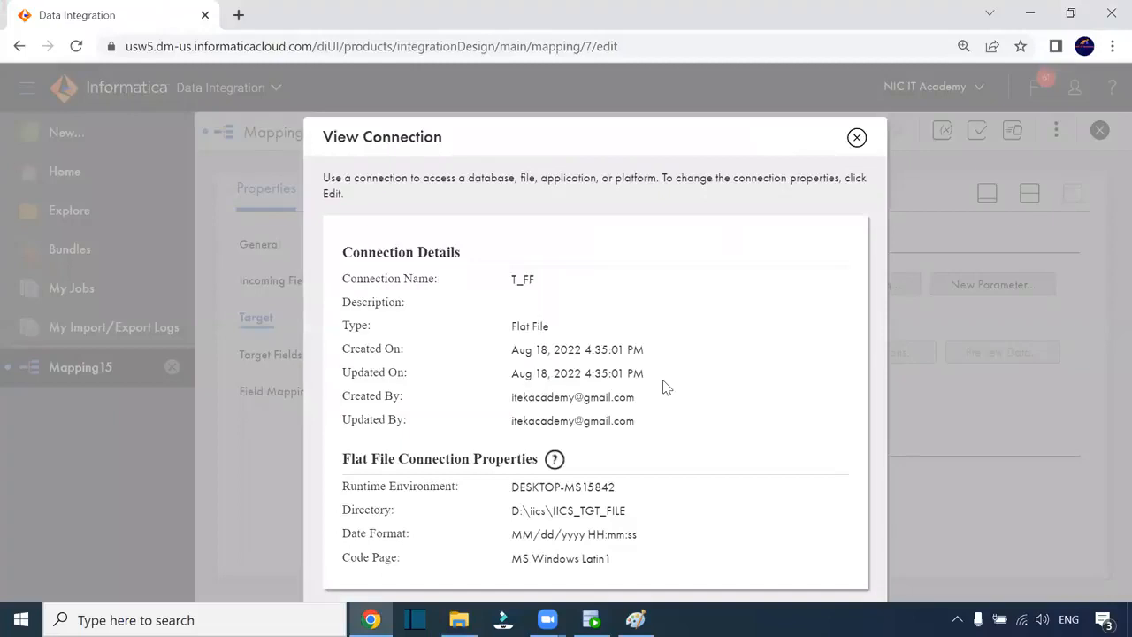
- Choose Create New at Runtime for the Target's object
left_click(856, 138)
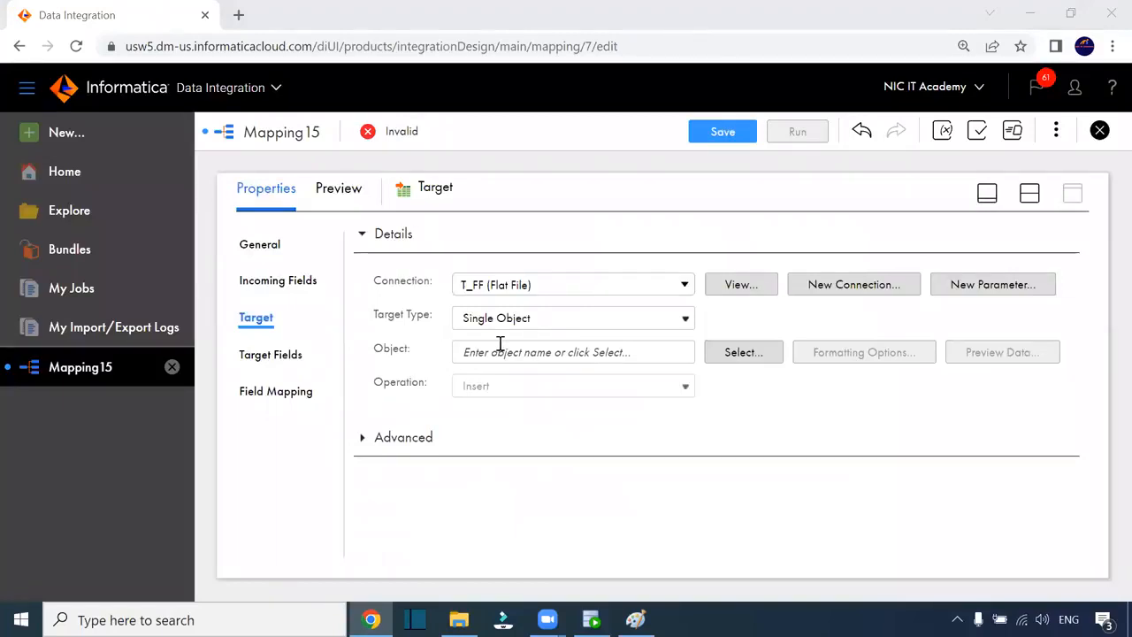
left_click(568, 354)
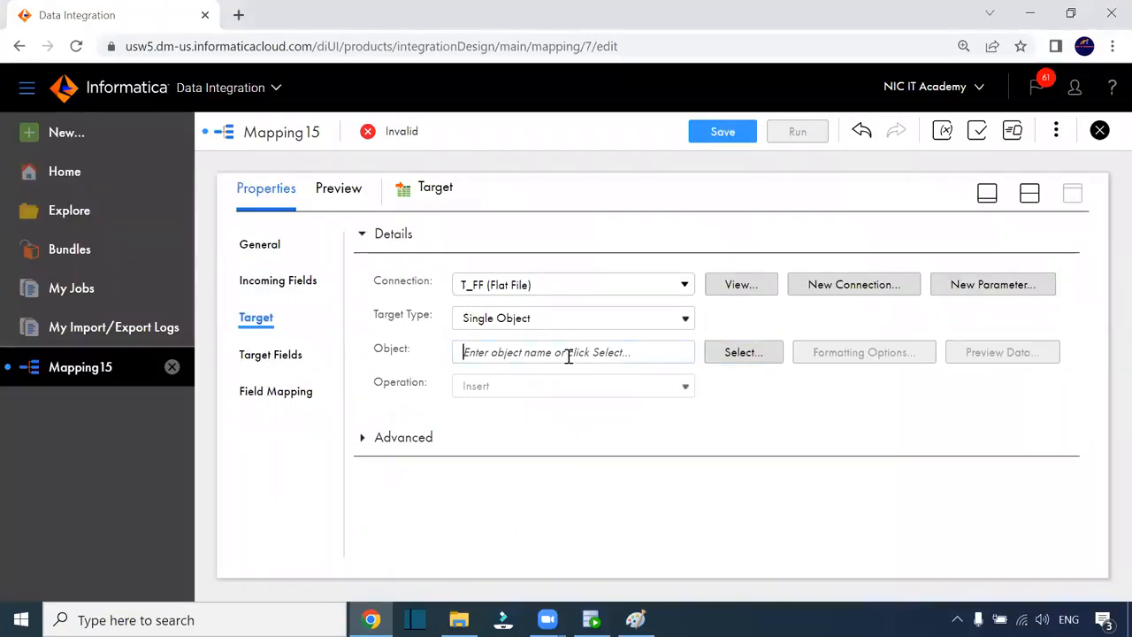
left_click(755, 356)
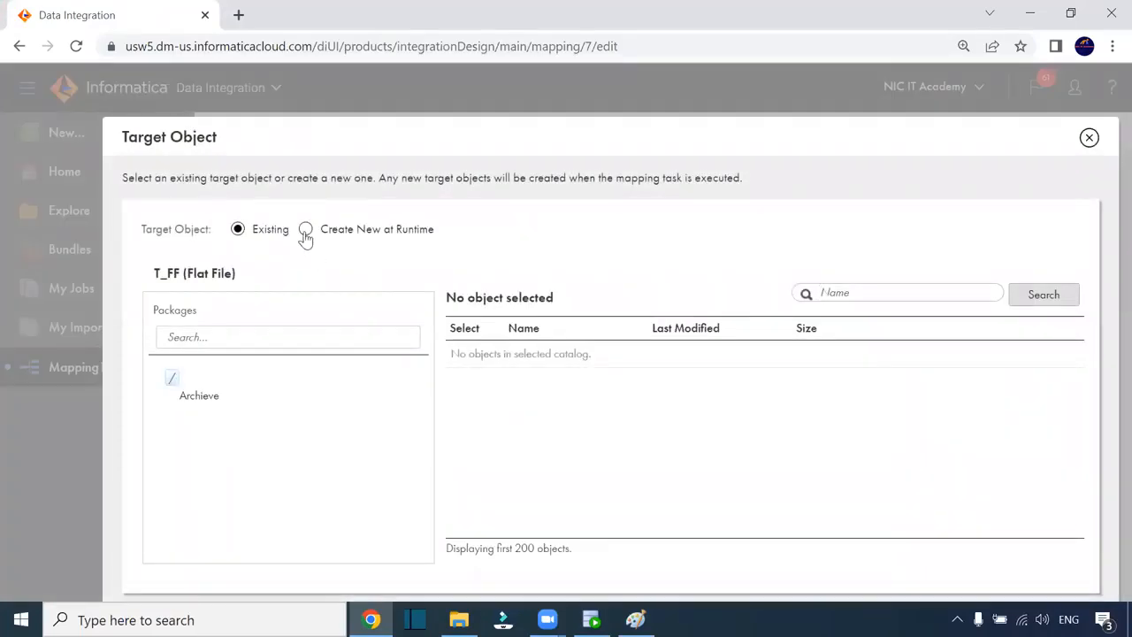
left_click(305, 231)
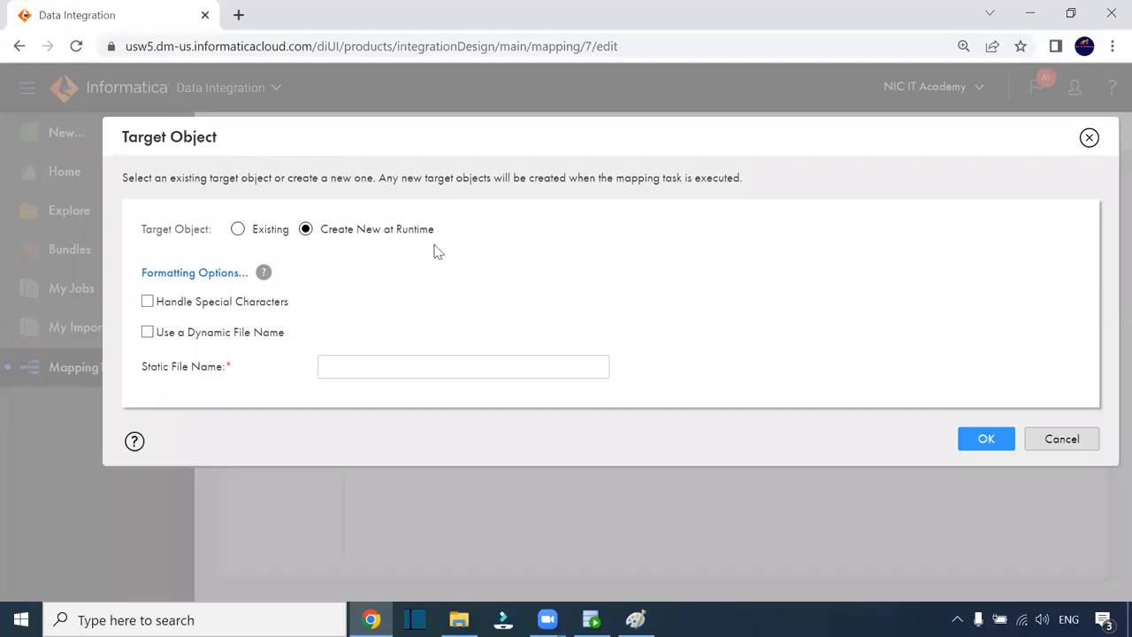
- Name the static target file T_FF_Employees.csv and confirm it
left_click(342, 364)
type("T_employees_")
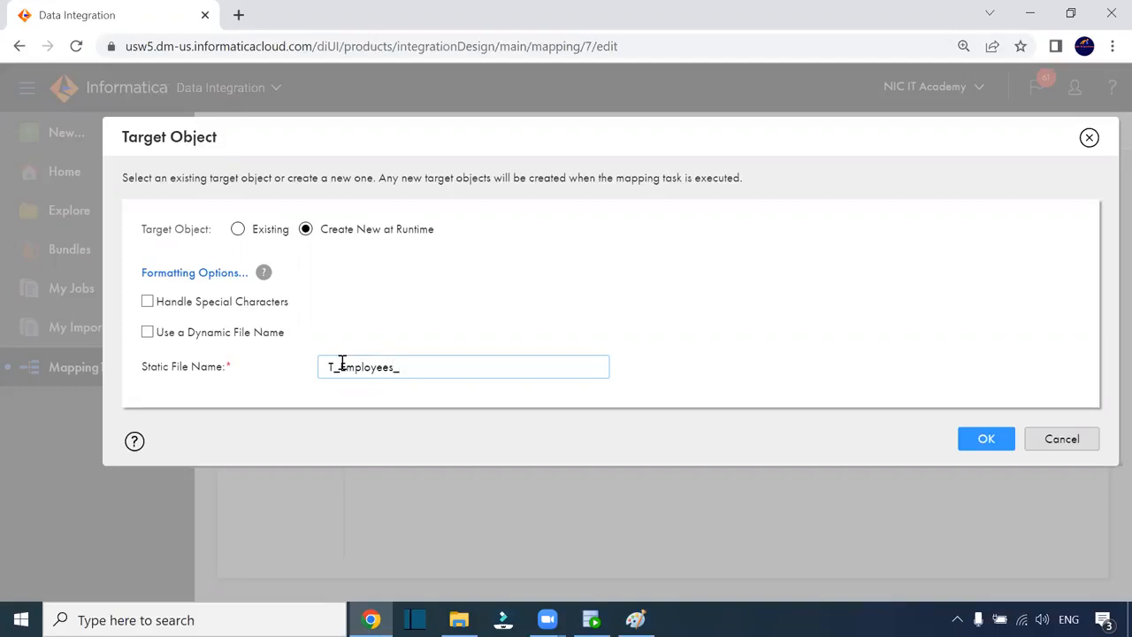
key("BackSpace")
left_click(339, 366)
type("FF_")
left_click(419, 368)
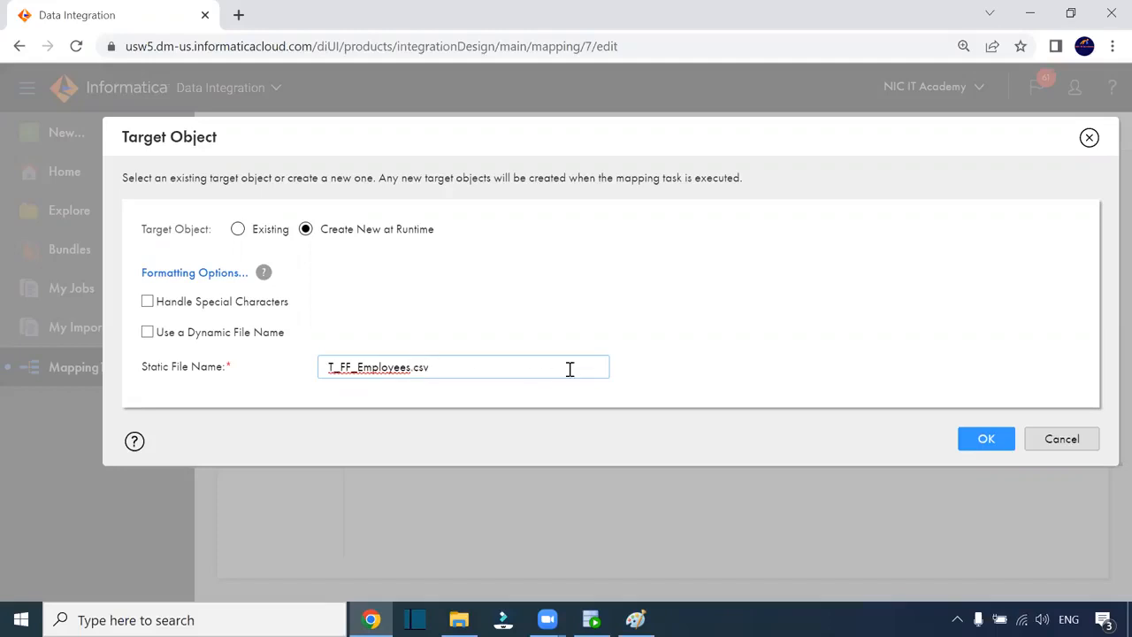
left_click(629, 338)
left_click(986, 439)
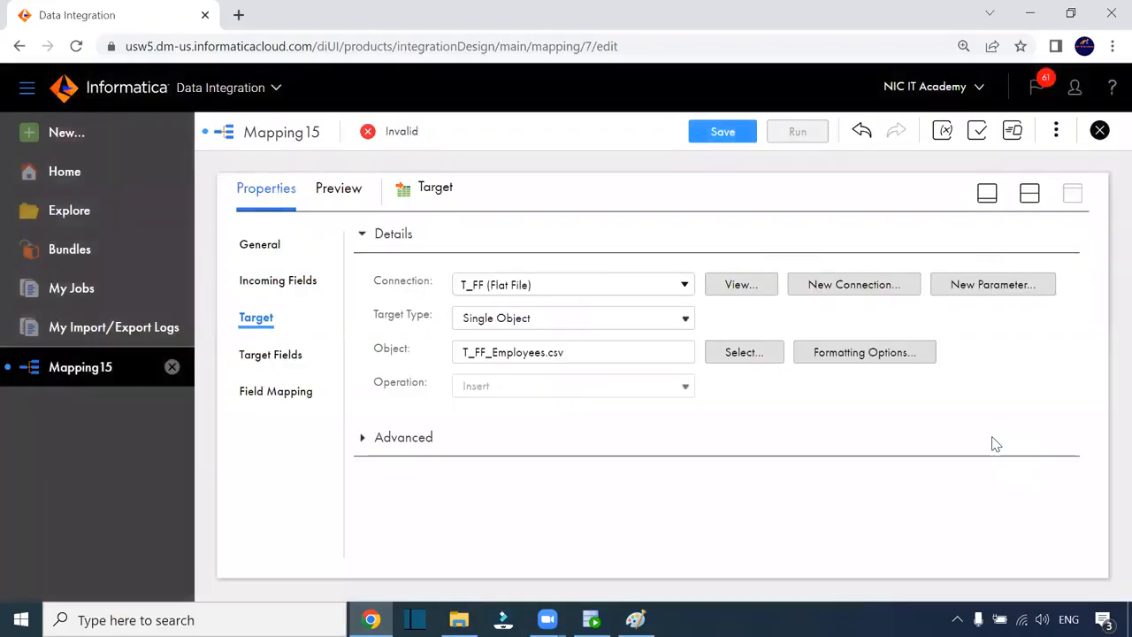
left_click(296, 395)
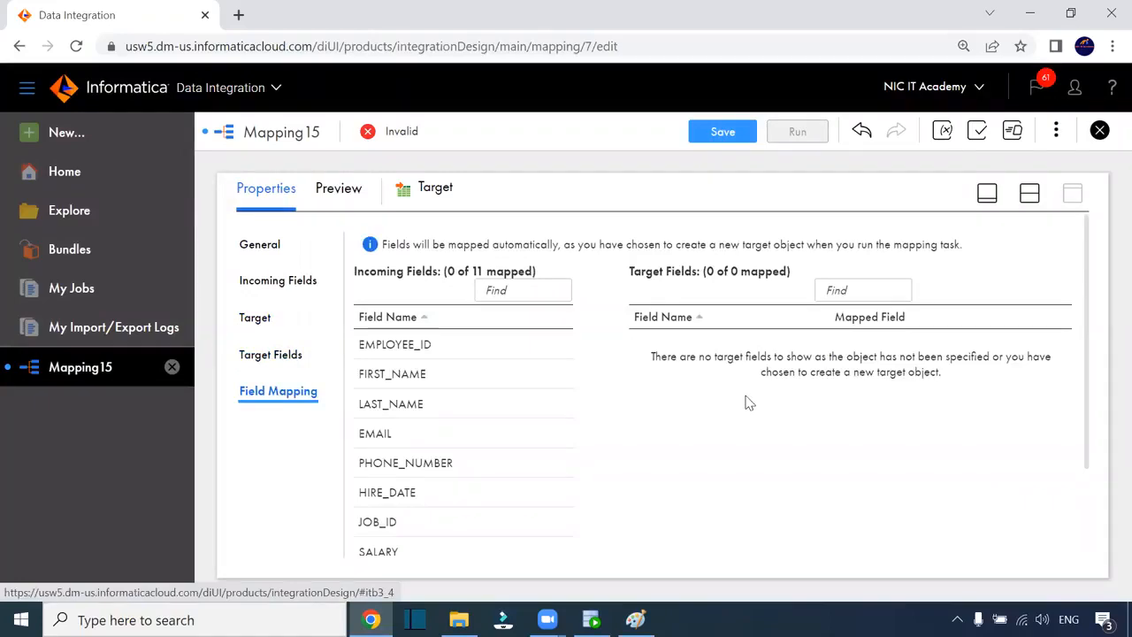
scroll(535, 390, "down", 2)
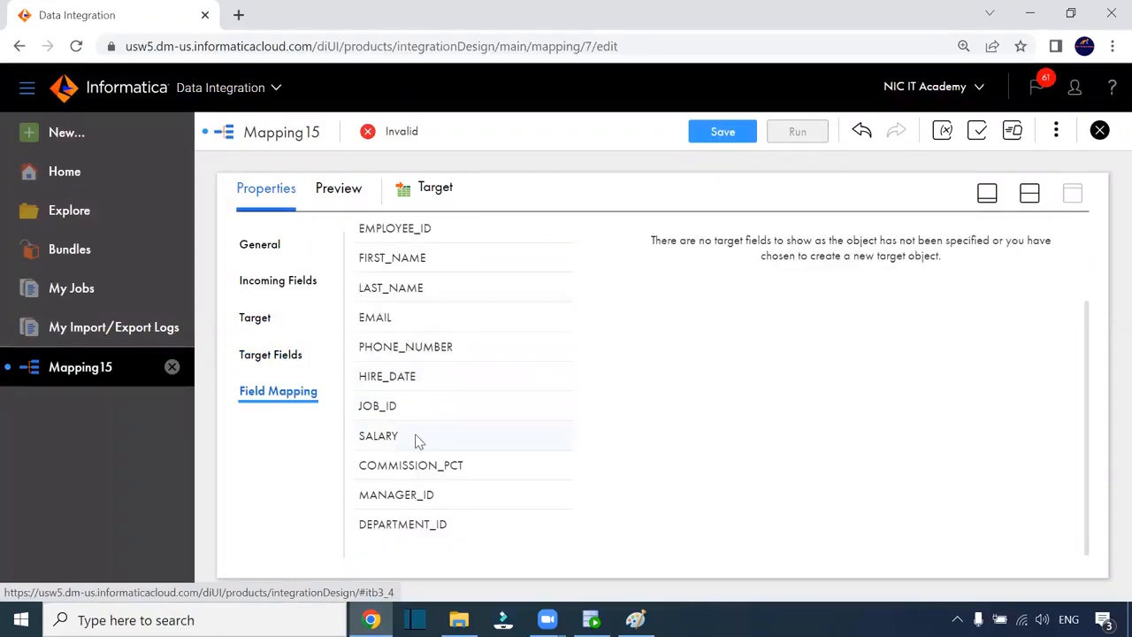
scroll(419, 443, "up", 2)
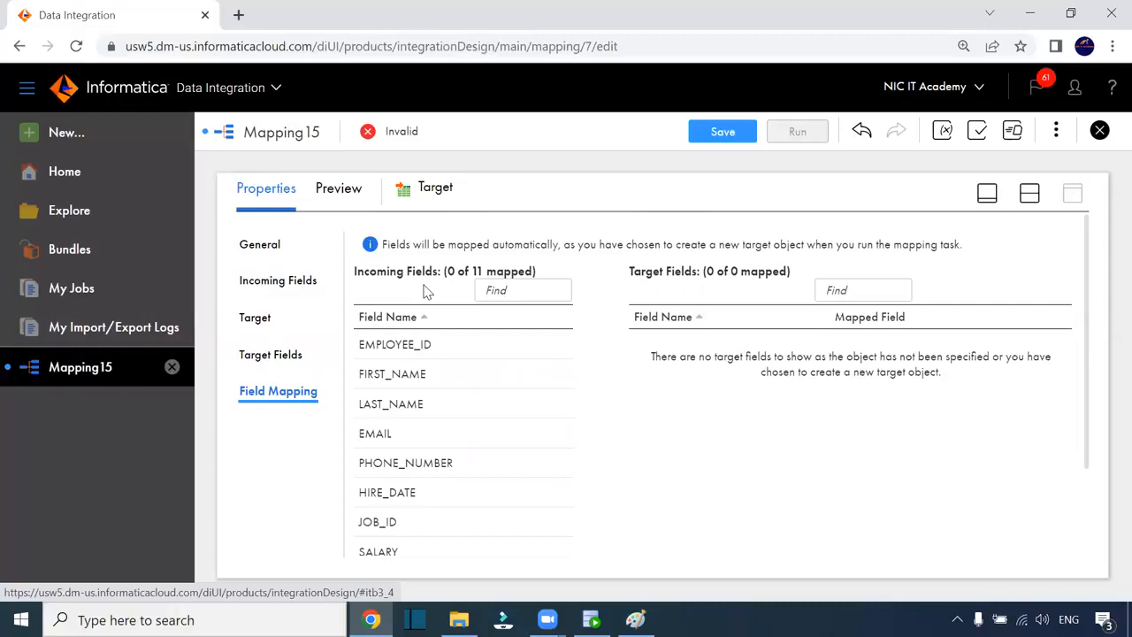
left_click(281, 356)
left_click(259, 321)
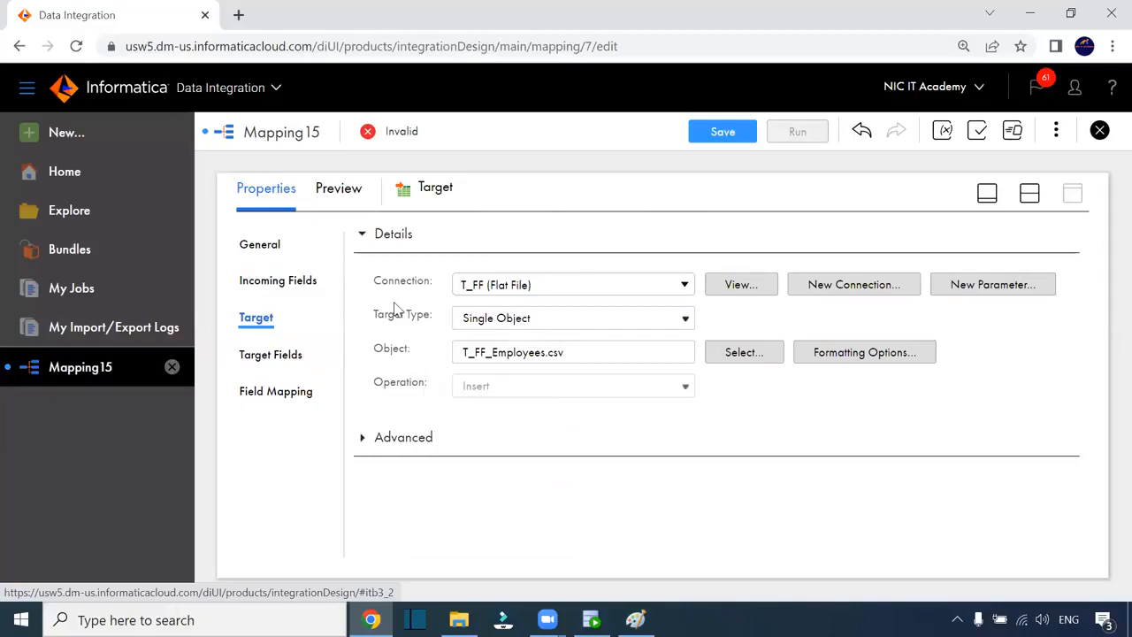
left_click(540, 329)
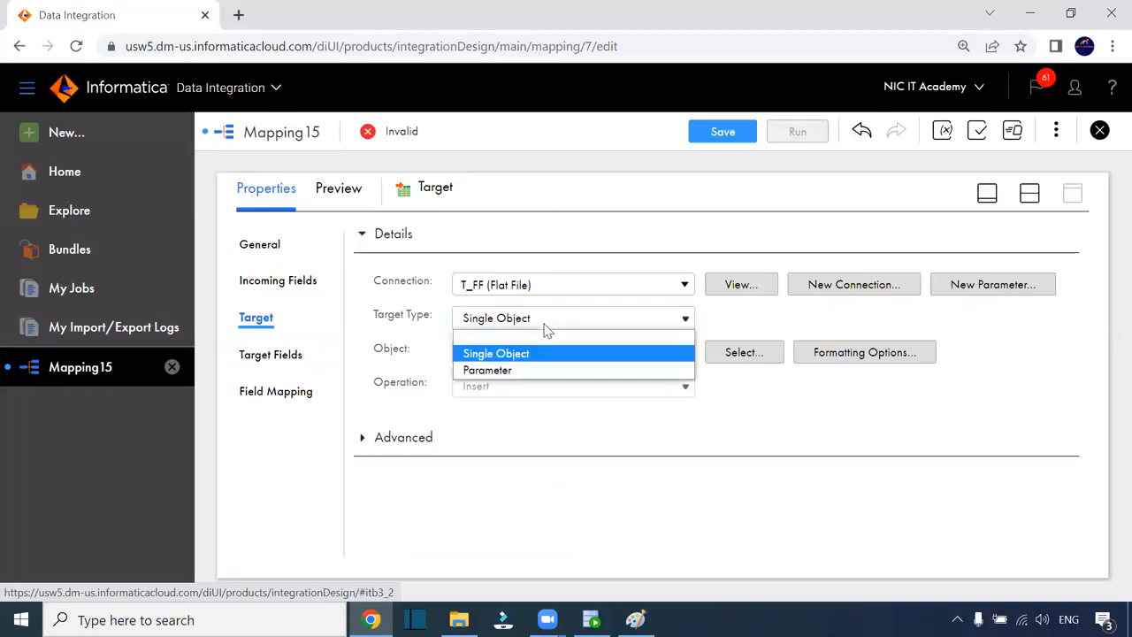
left_click(546, 327)
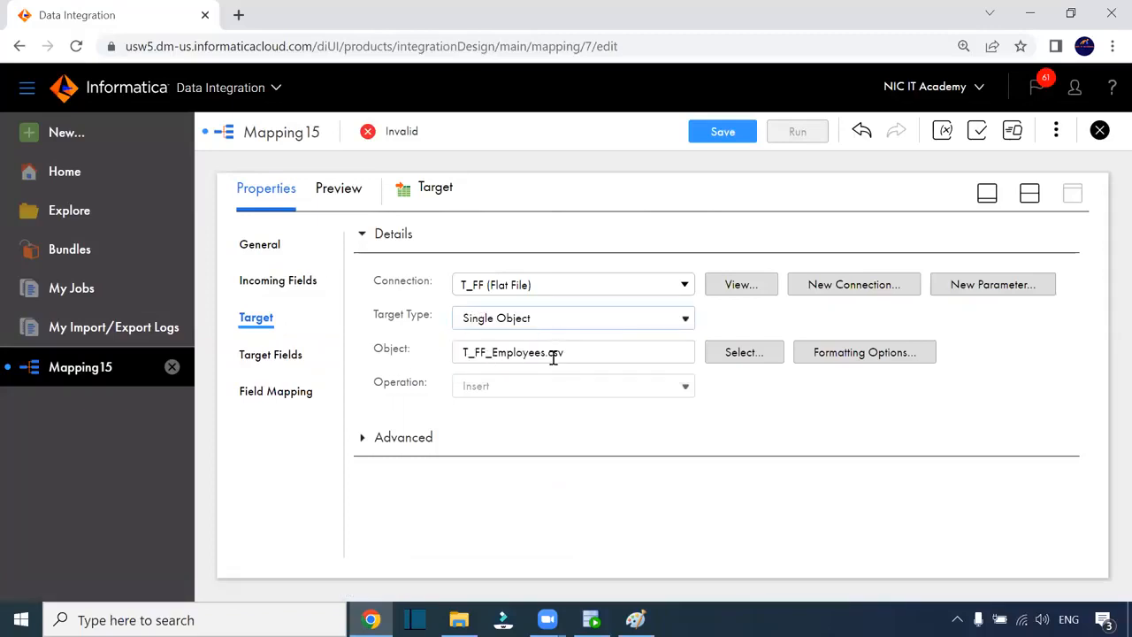
- Set the target file's Text Qualifier to None in Formatting Options
left_click(847, 352)
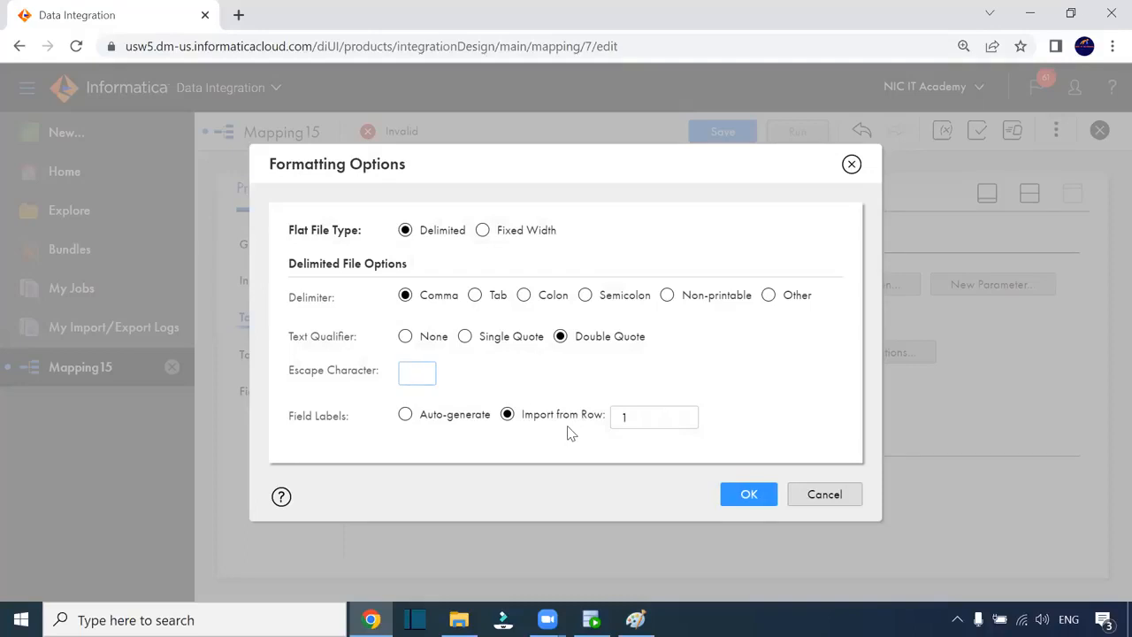
left_click(405, 338)
left_click(751, 496)
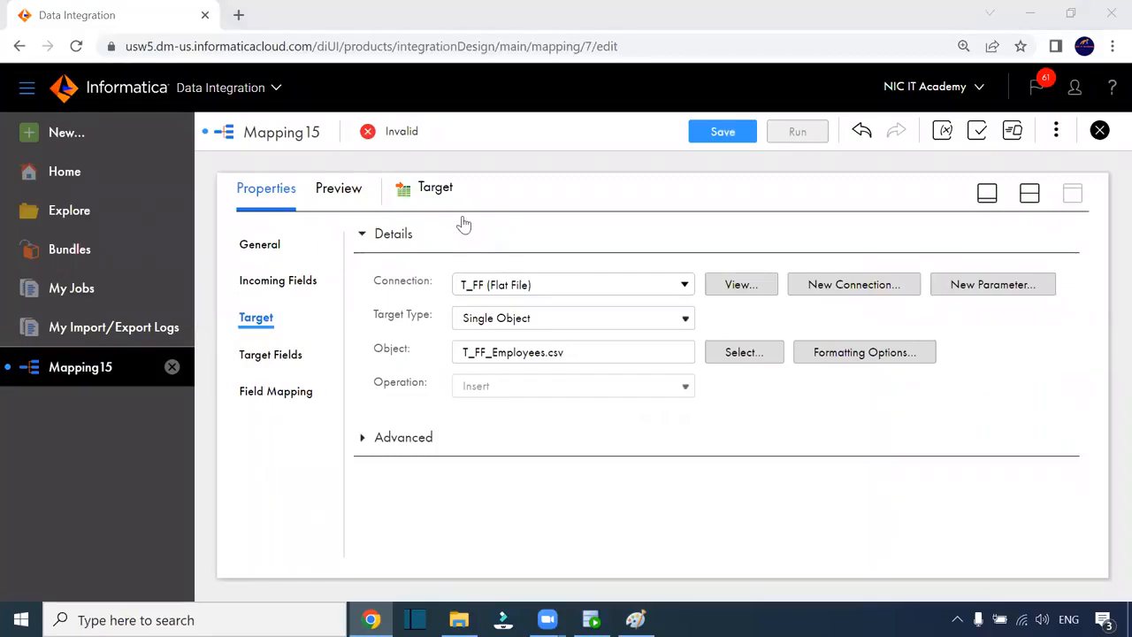
- Check the Target's field mapping: 11 incoming fields mapped automatically at runtime
left_click(268, 355)
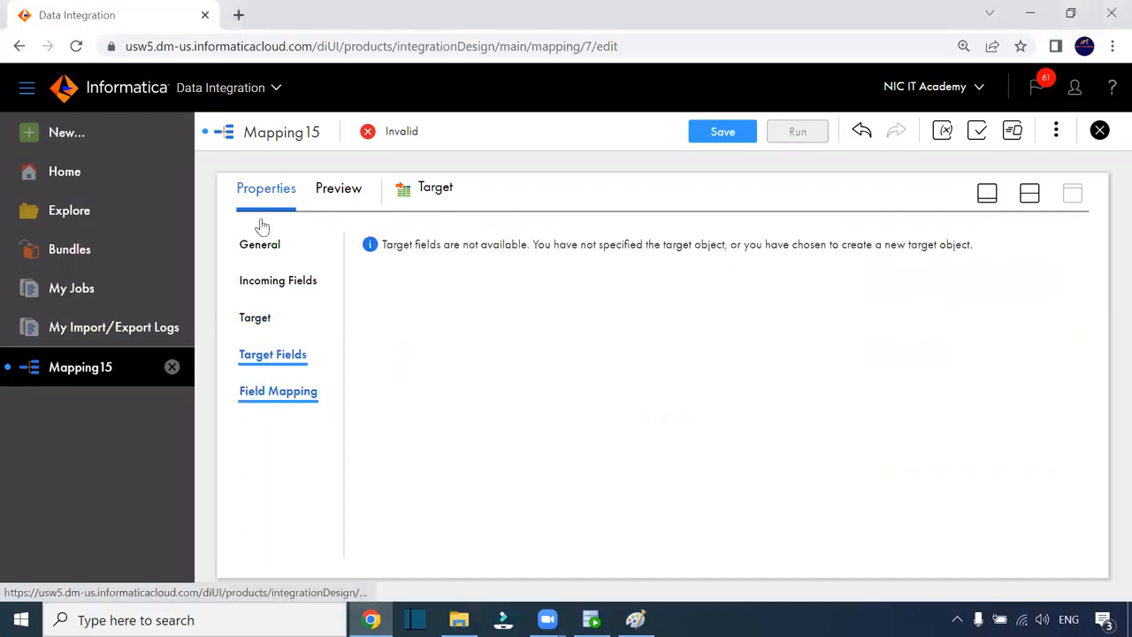
left_click(262, 394)
left_click(1029, 194)
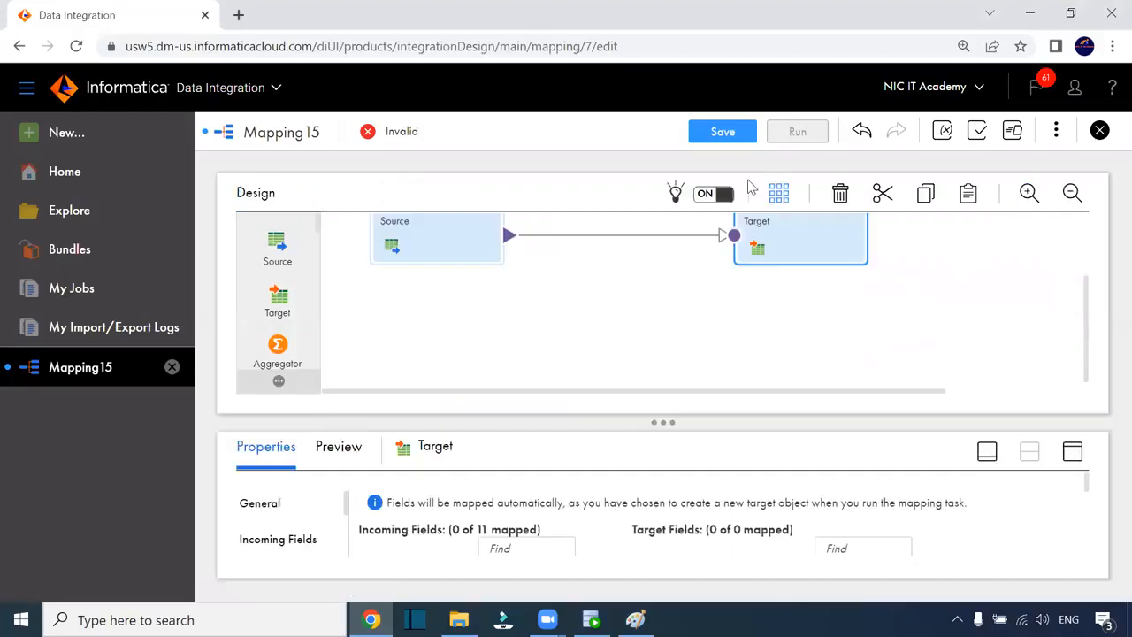
- Save m_T_FF_Employees and run it
left_click(724, 134)
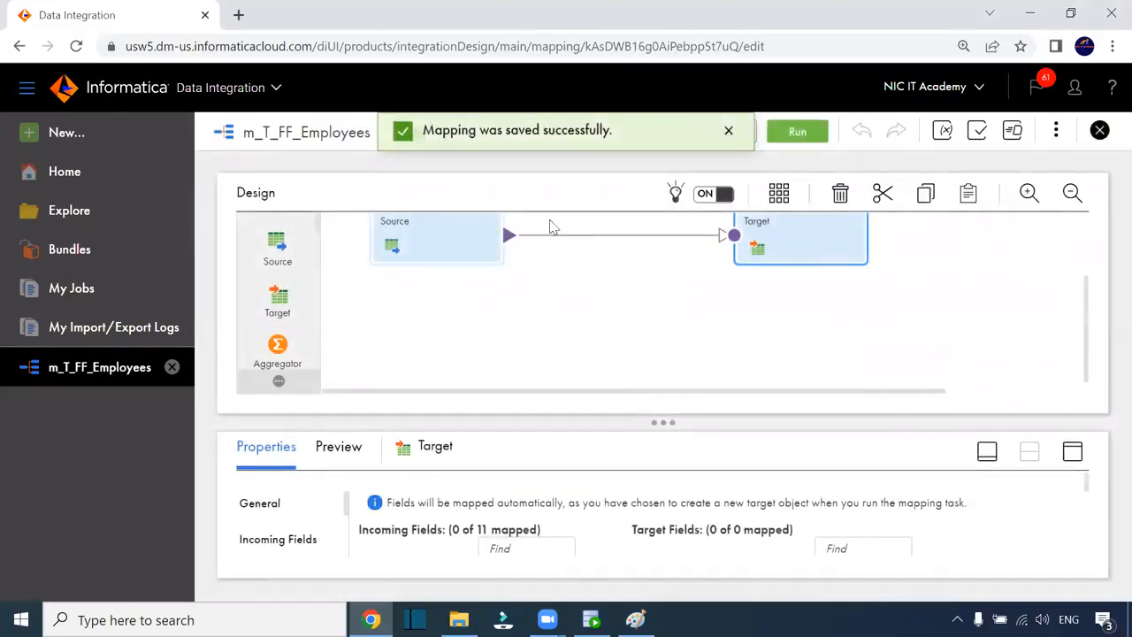
left_click(798, 132)
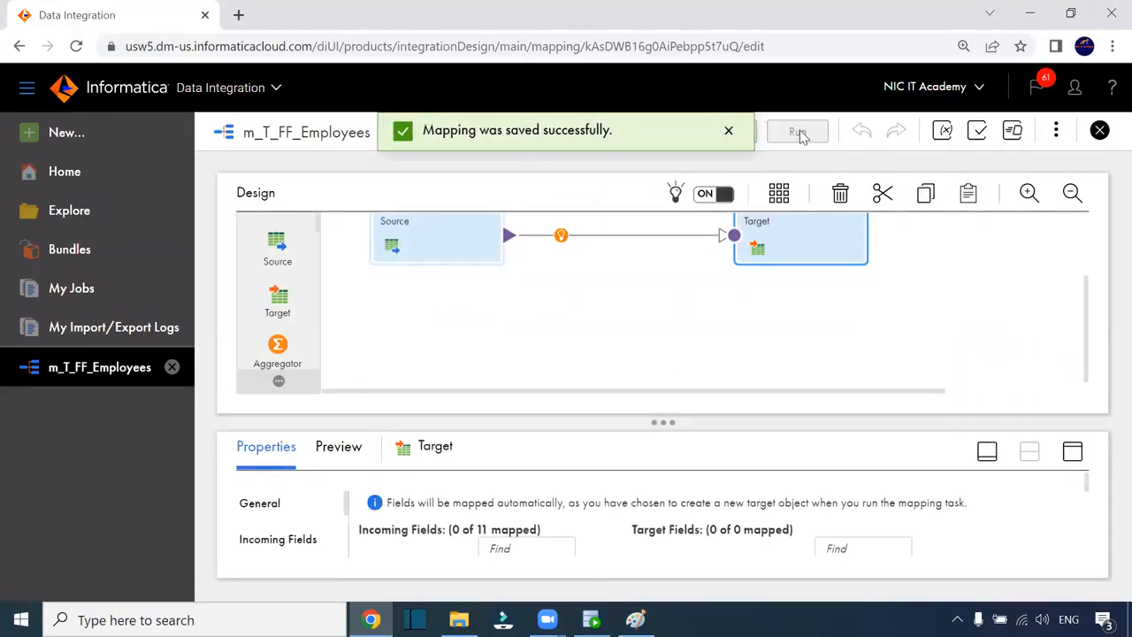
left_click(851, 537)
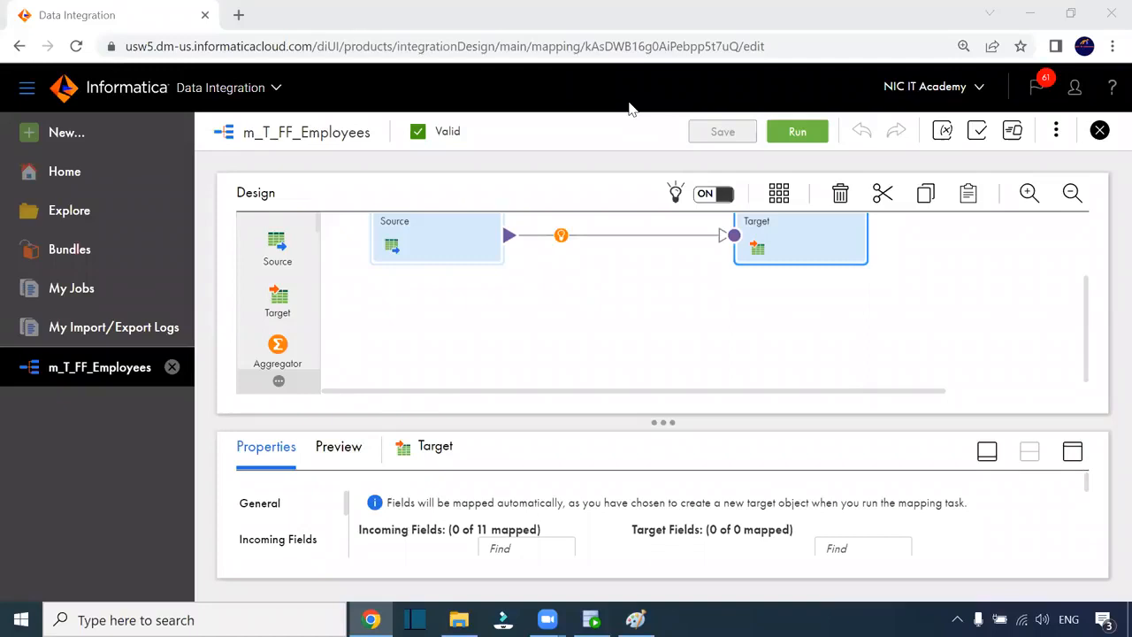
left_click(772, 229)
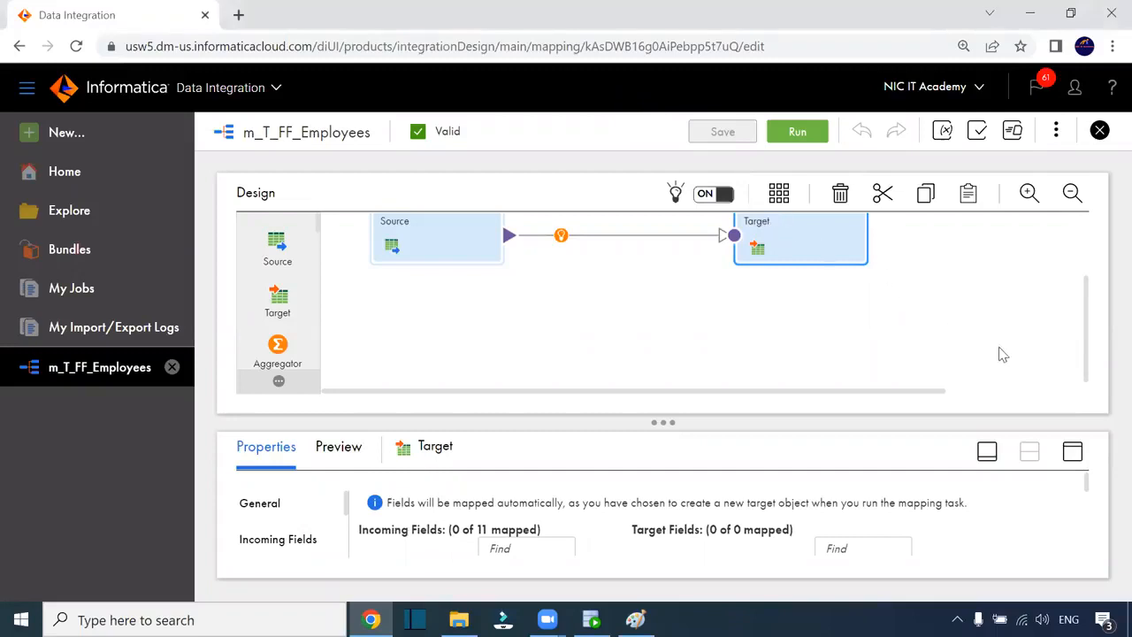
scroll(871, 305, "up", 2)
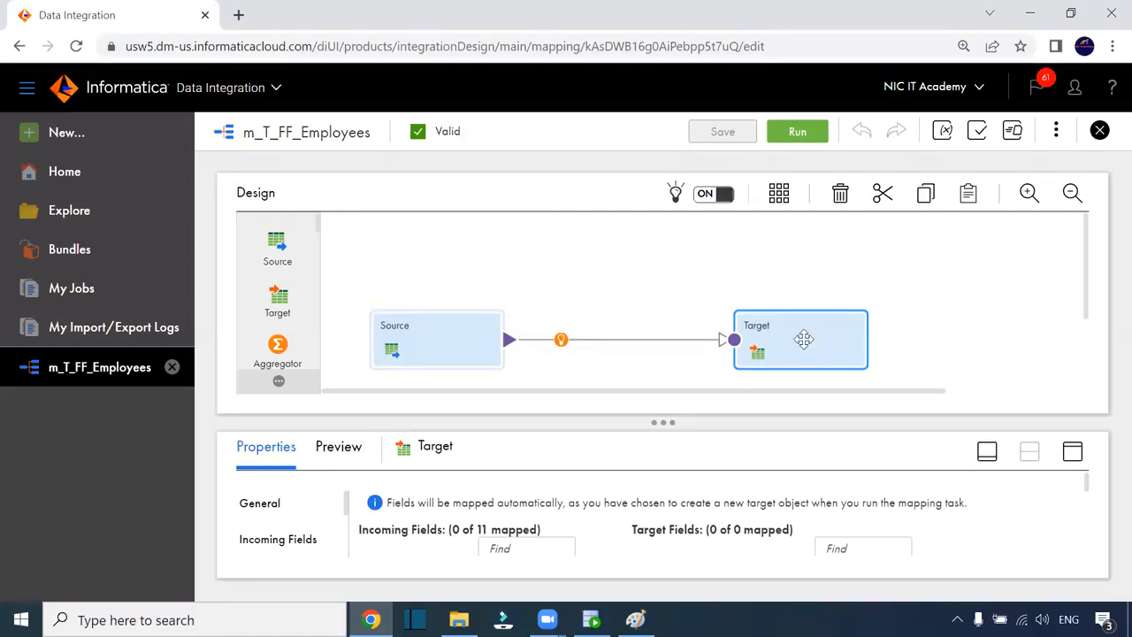
left_click(1071, 451)
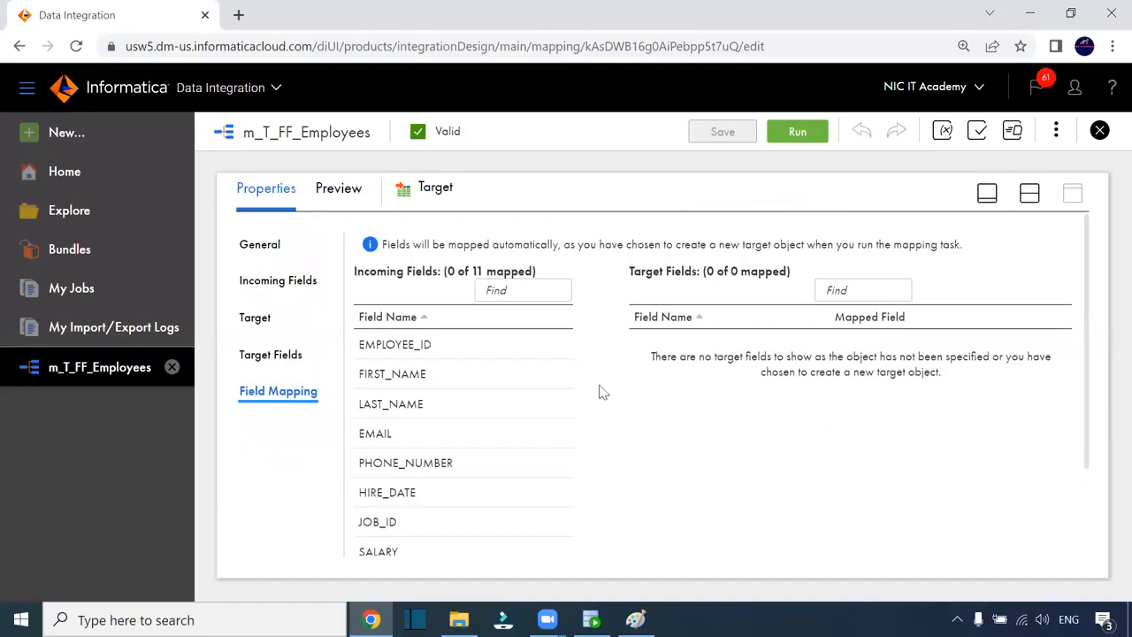
- Show the Target details, then draft Flat File connection target_ff on DESKTOP-MS15842 and discard it
left_click(262, 329)
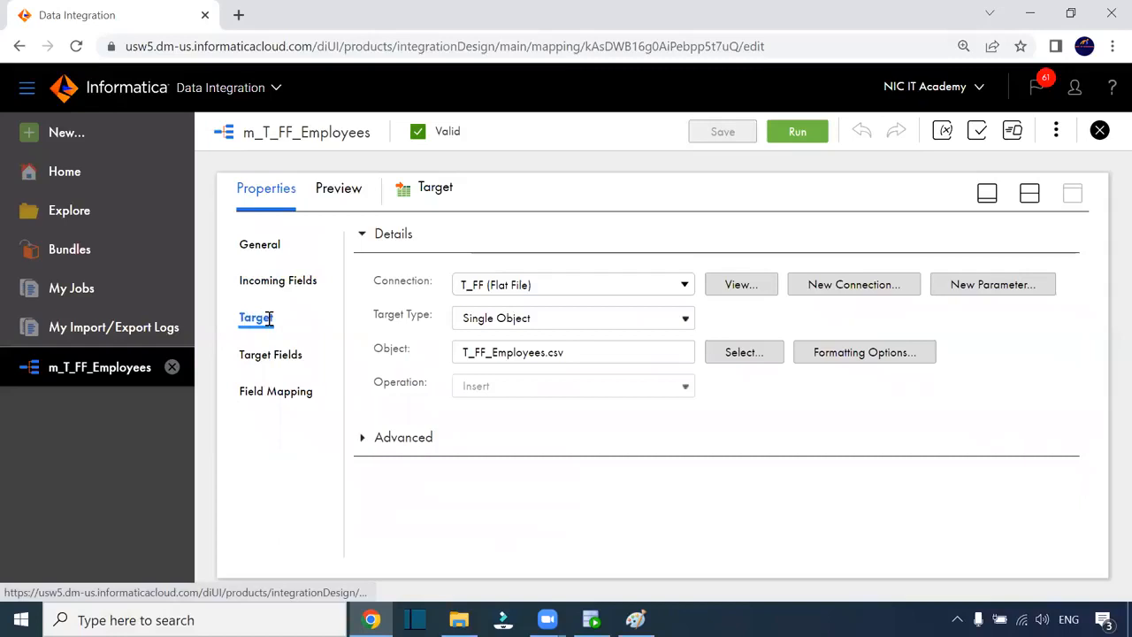
left_click(854, 284)
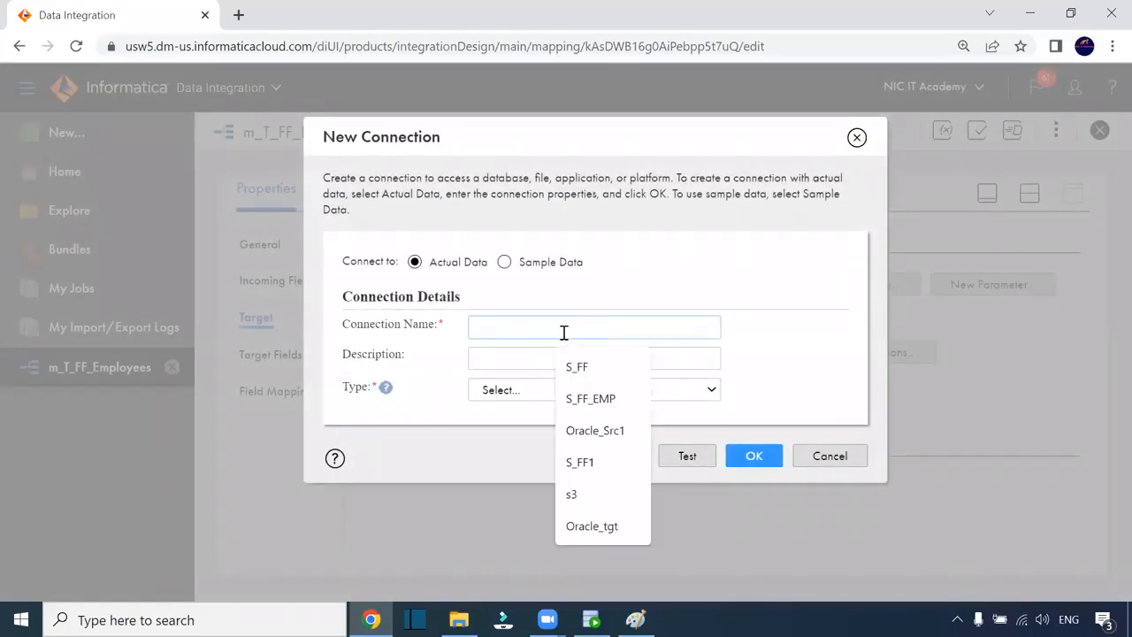
type("tar")
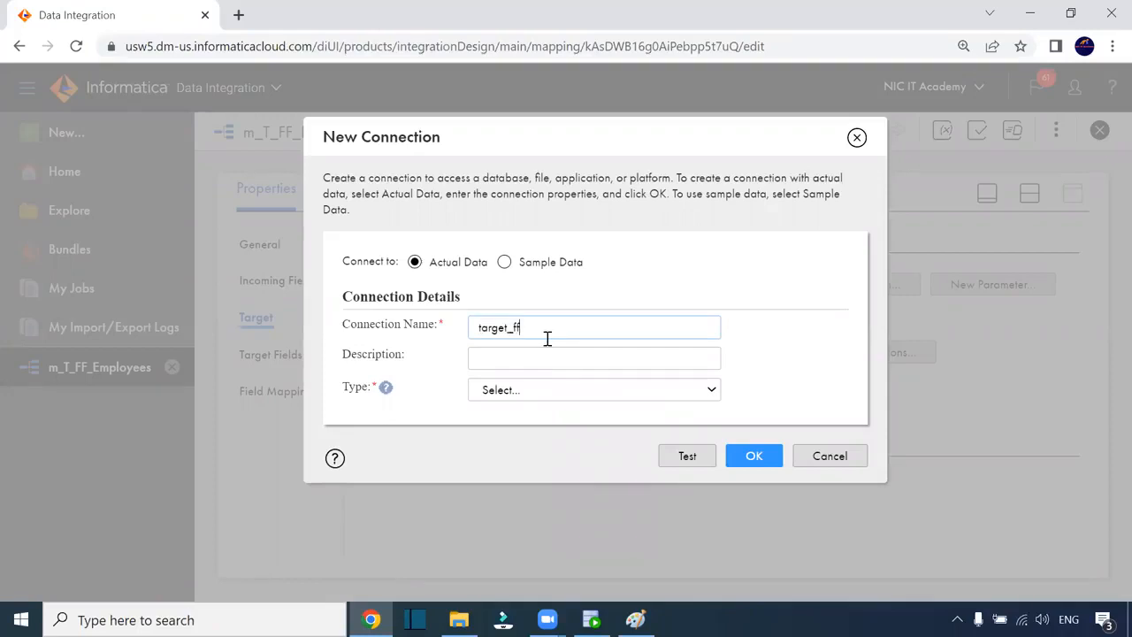
type("get_ff")
left_click(535, 398)
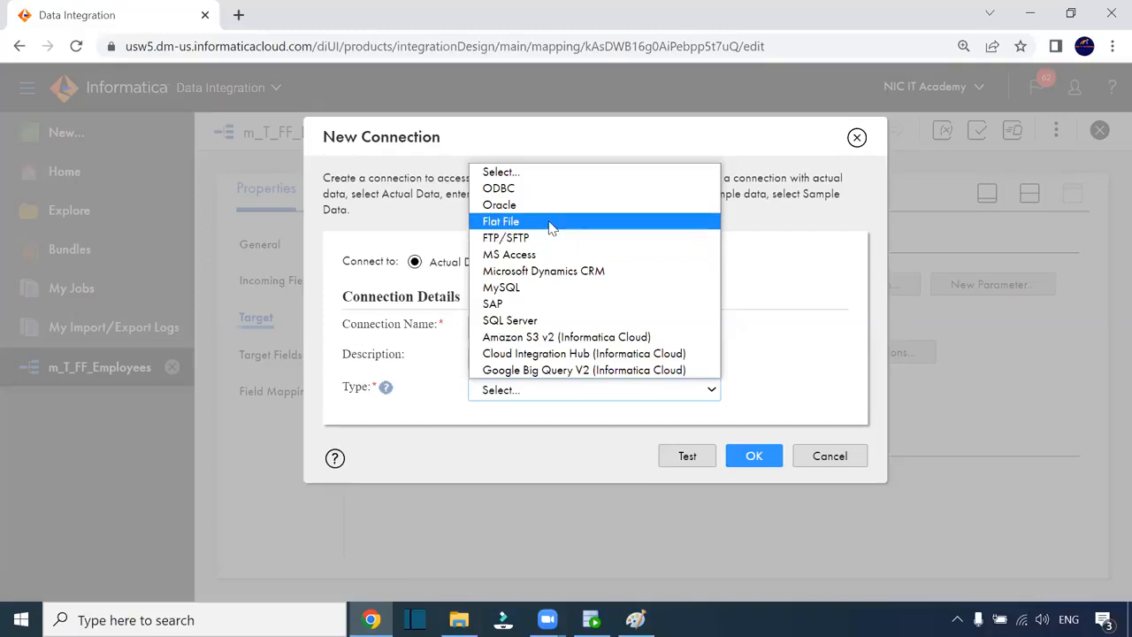
left_click(550, 222)
left_click(550, 467)
left_click(552, 500)
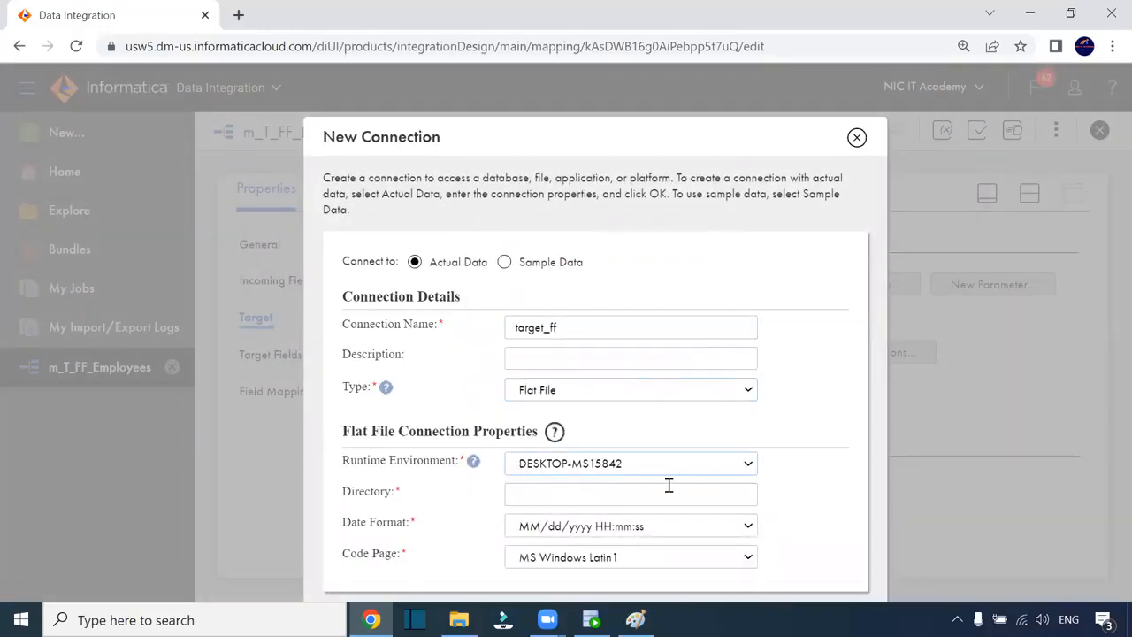
left_click(541, 497)
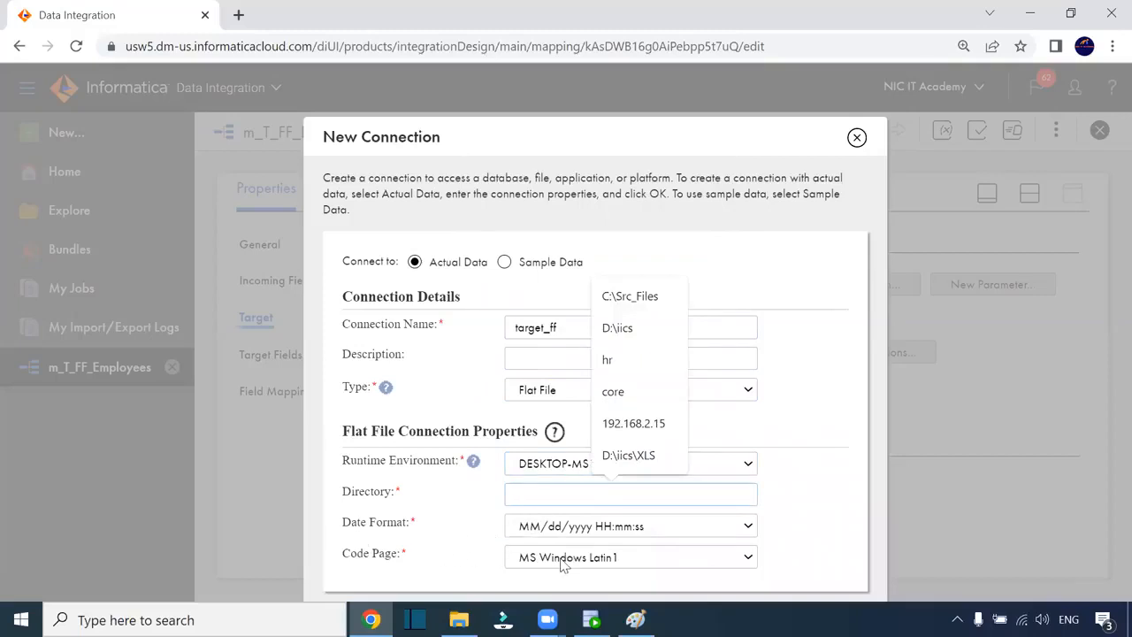
left_click(856, 137)
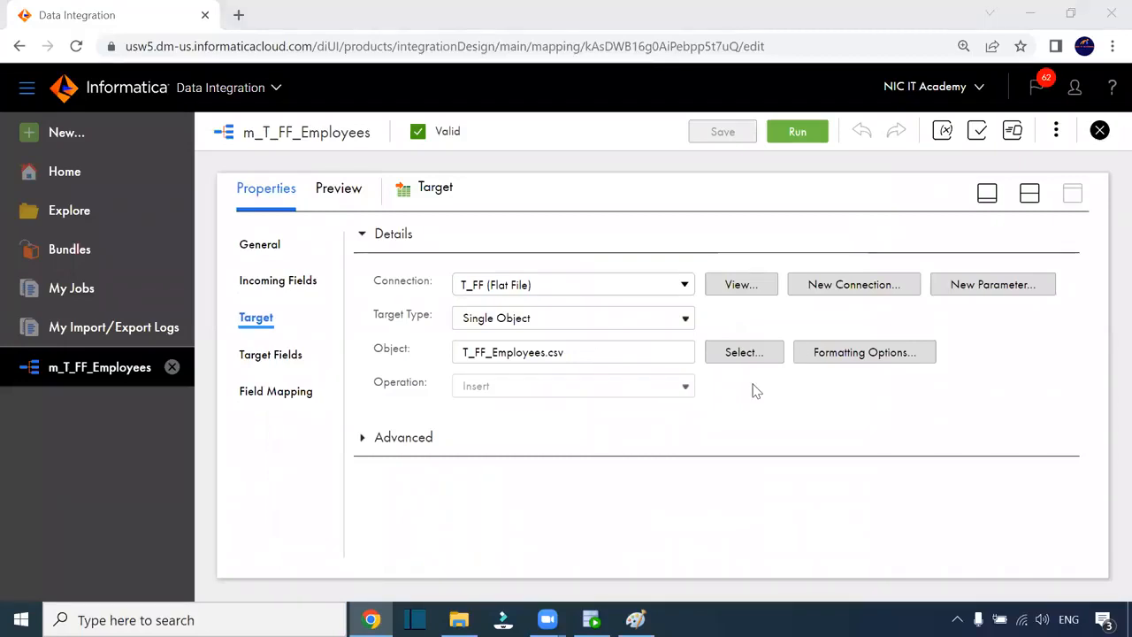
- Open the generated T_FF_Employees.csv from IICS_TGT_FILE in Notepad++
left_click(459, 619)
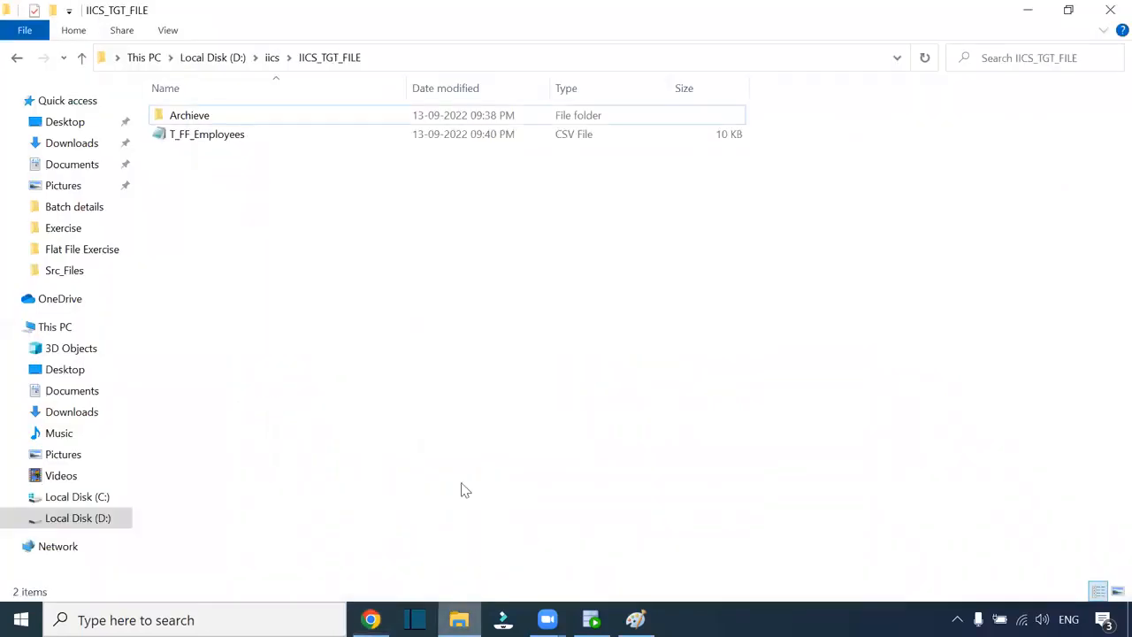
left_click(240, 141)
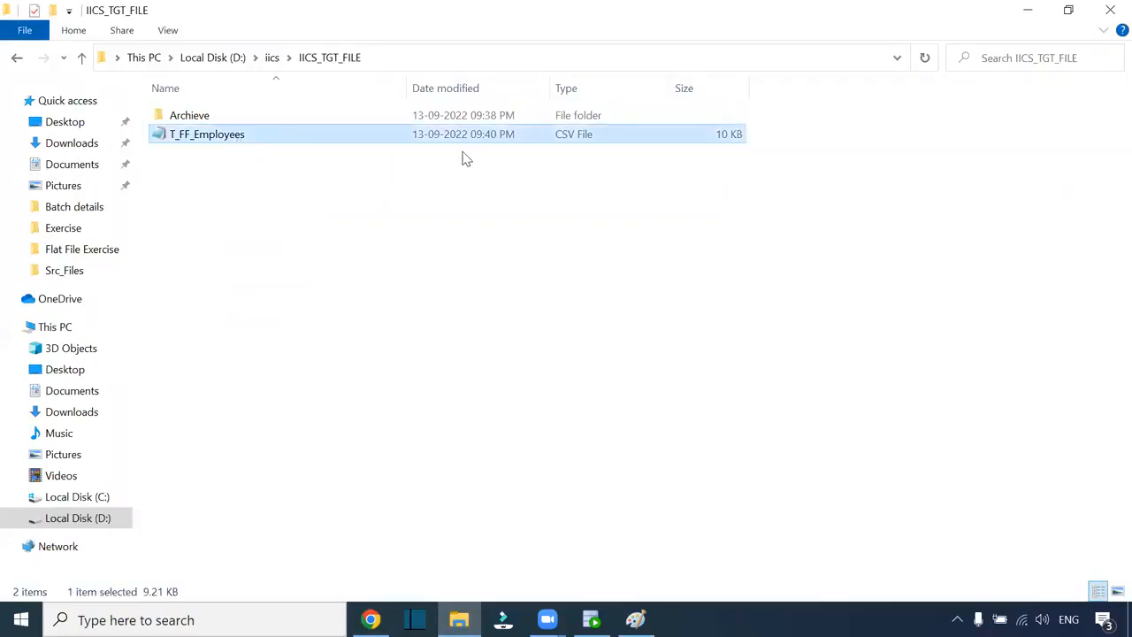
double_click(222, 134)
right_click(223, 134)
left_click(300, 208)
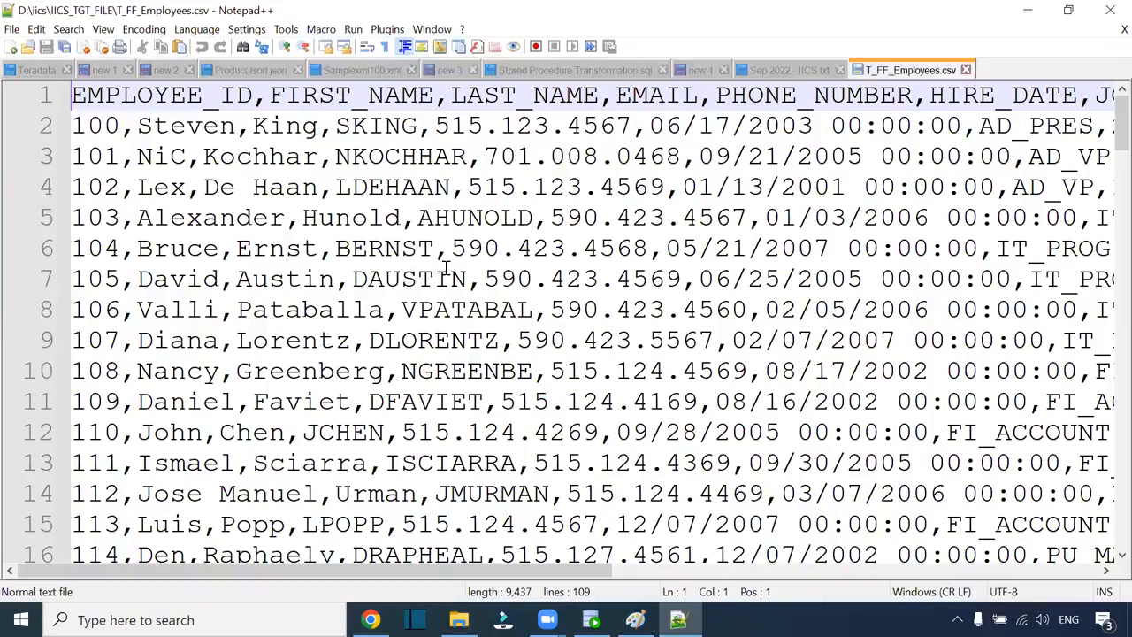
- Inspect row 2's hire date (2003, 00:00:00 time) and salary 24000.00, then return to the mapping
scroll(447, 272, "down", 3)
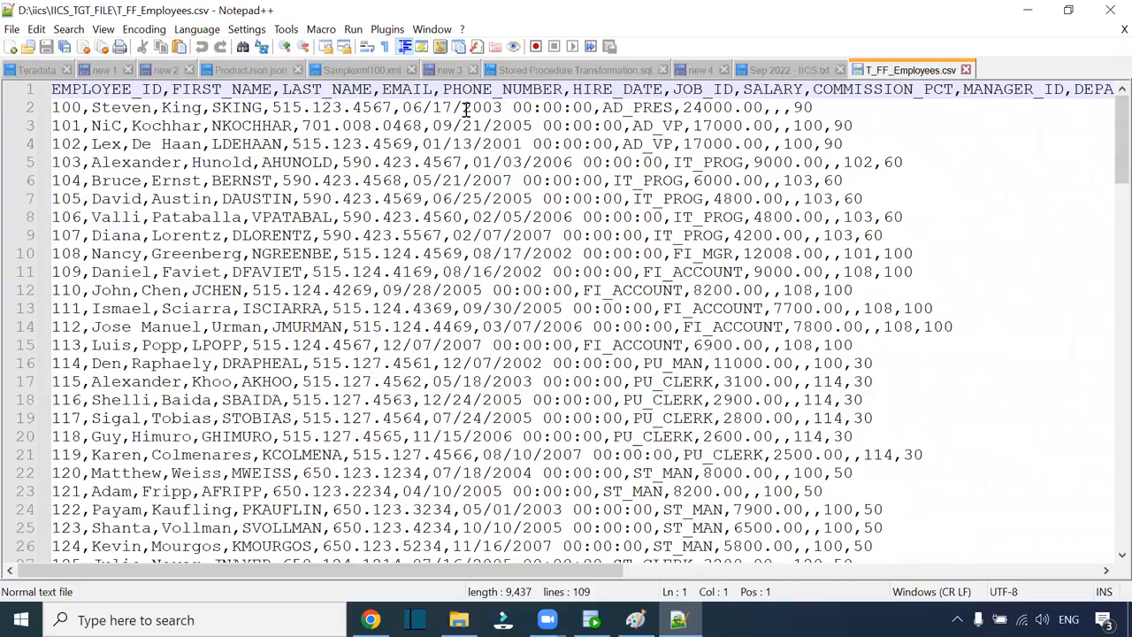
left_click_drag(403, 107, 593, 107)
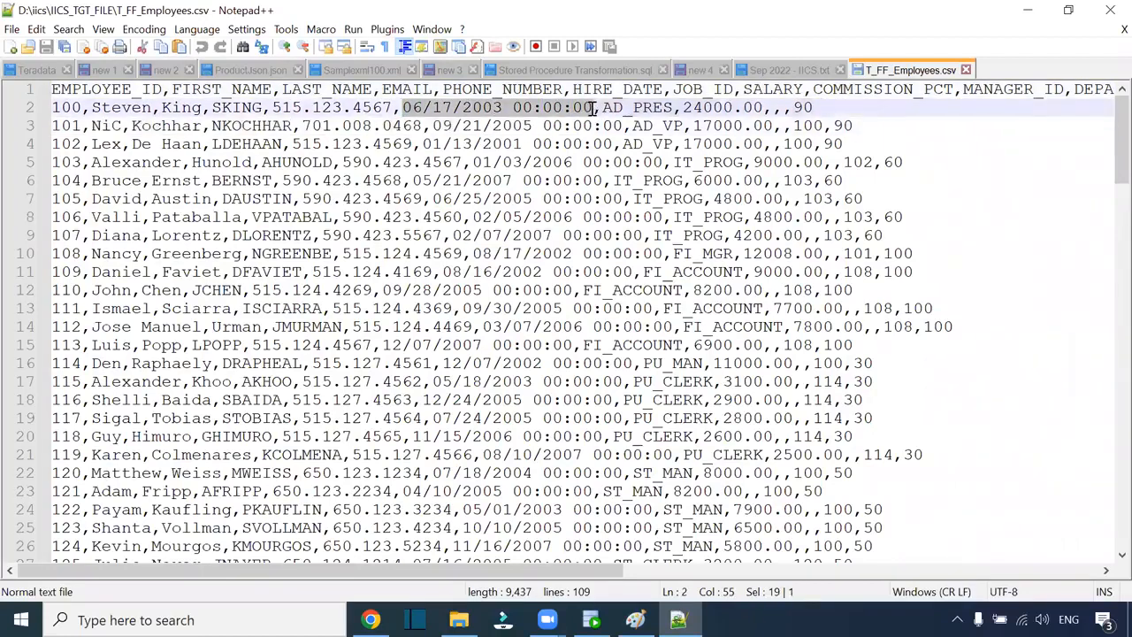
double_click(522, 107)
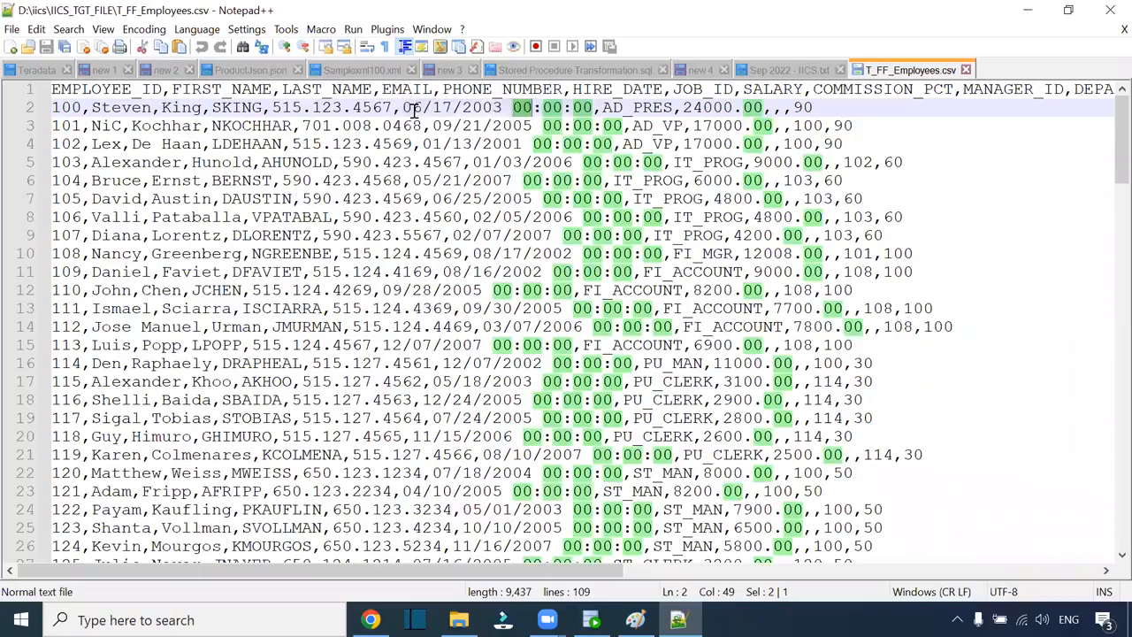
left_click_drag(460, 107, 501, 107)
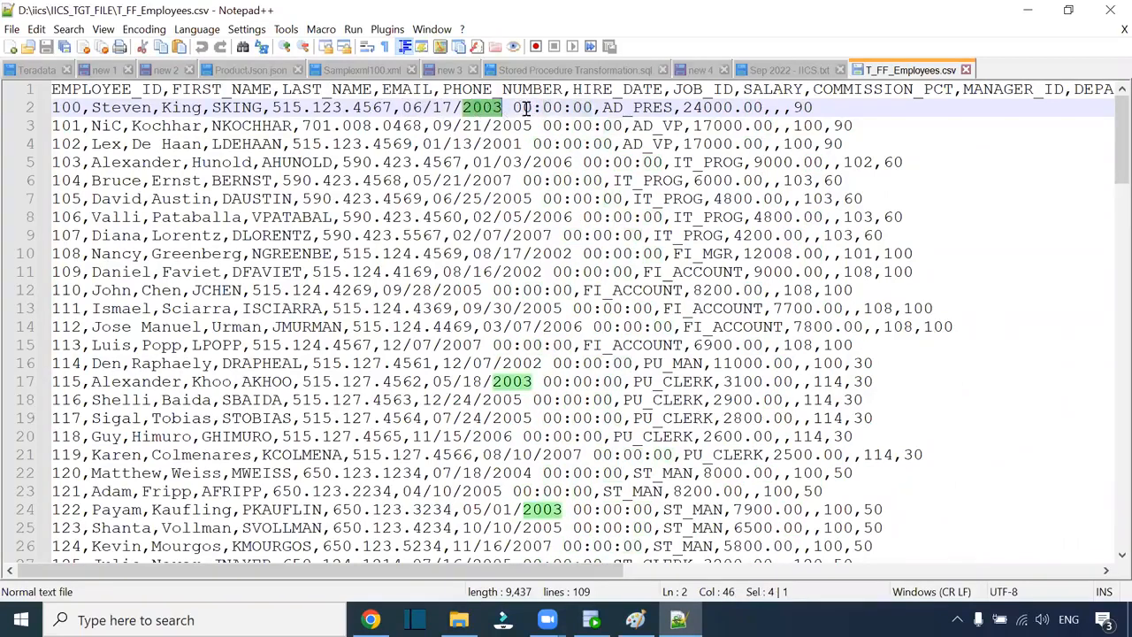
left_click_drag(591, 107, 513, 107)
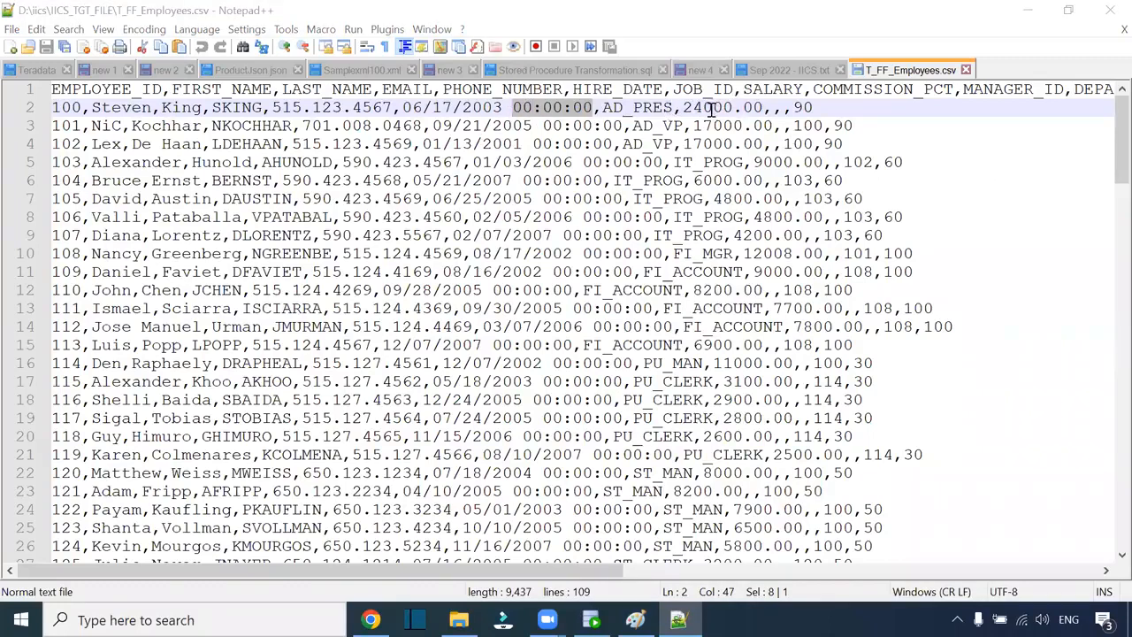
left_click_drag(687, 107, 766, 107)
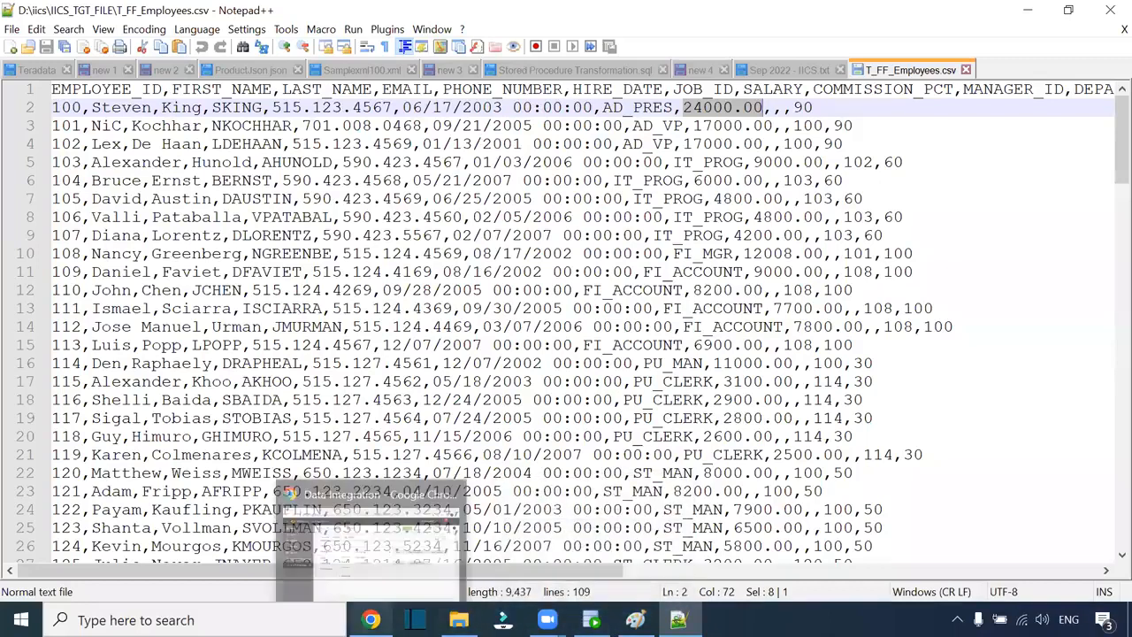
left_click(372, 618)
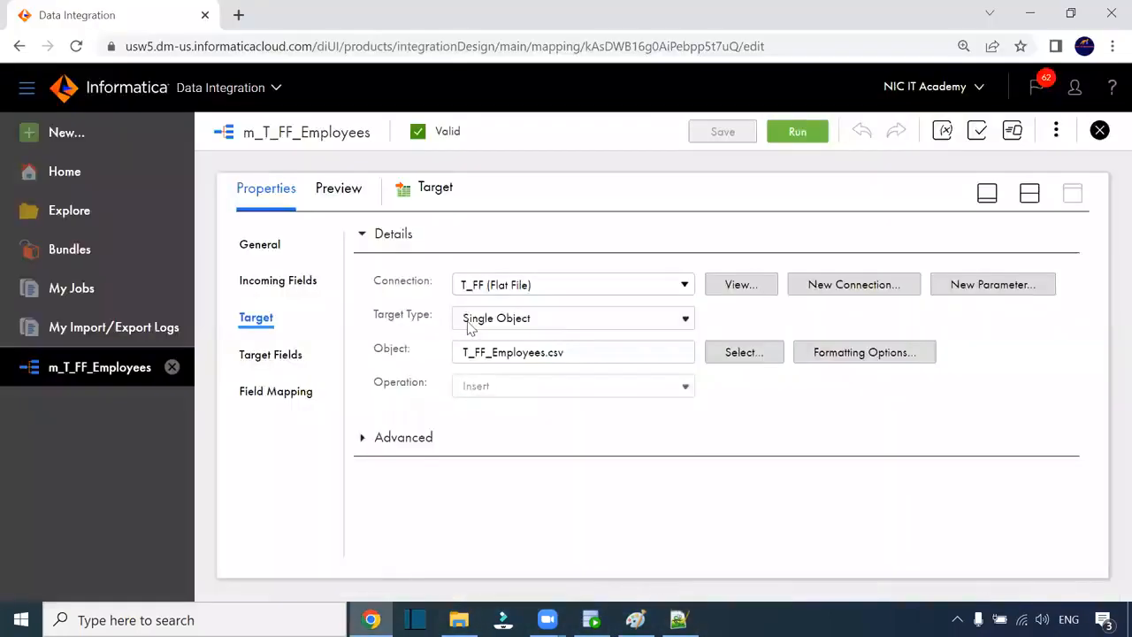
- Inspect the Source's fields, confirming SALARY is decimal with precision 8 and scale 2
left_click(1029, 197)
left_click(475, 338)
scroll(962, 381, "down", 2)
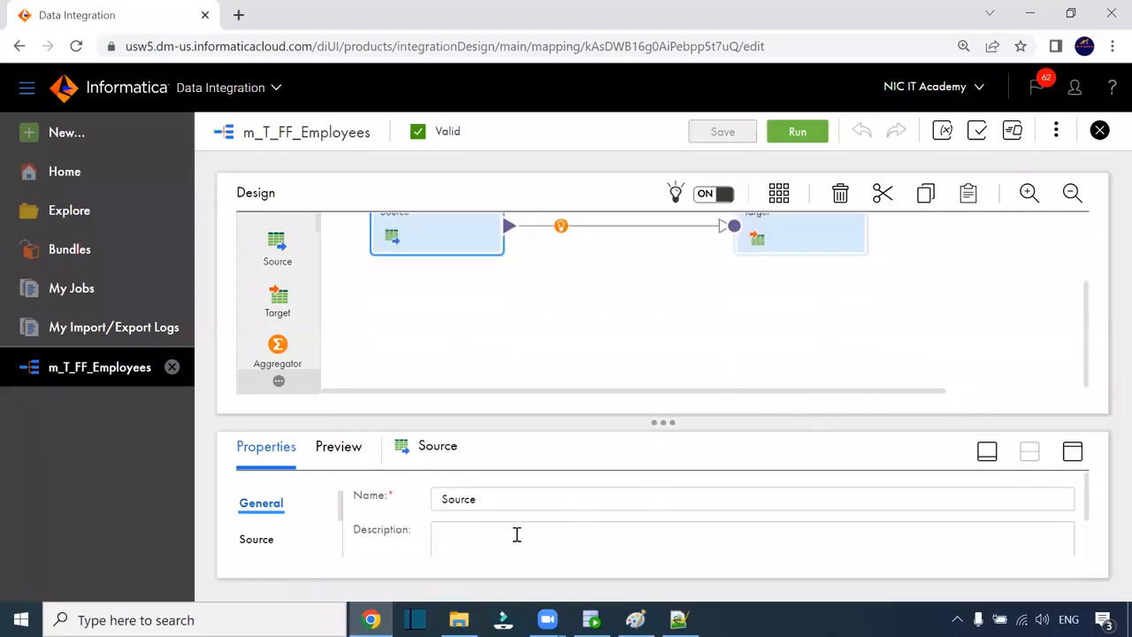
left_click(263, 541)
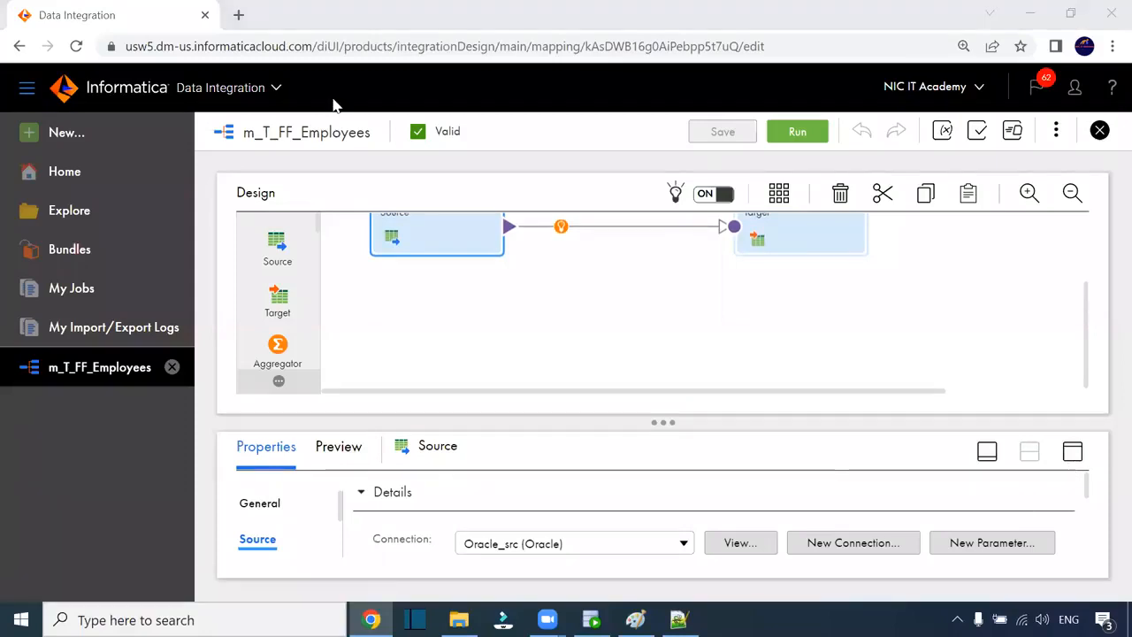
left_click(1072, 451)
left_click(256, 318)
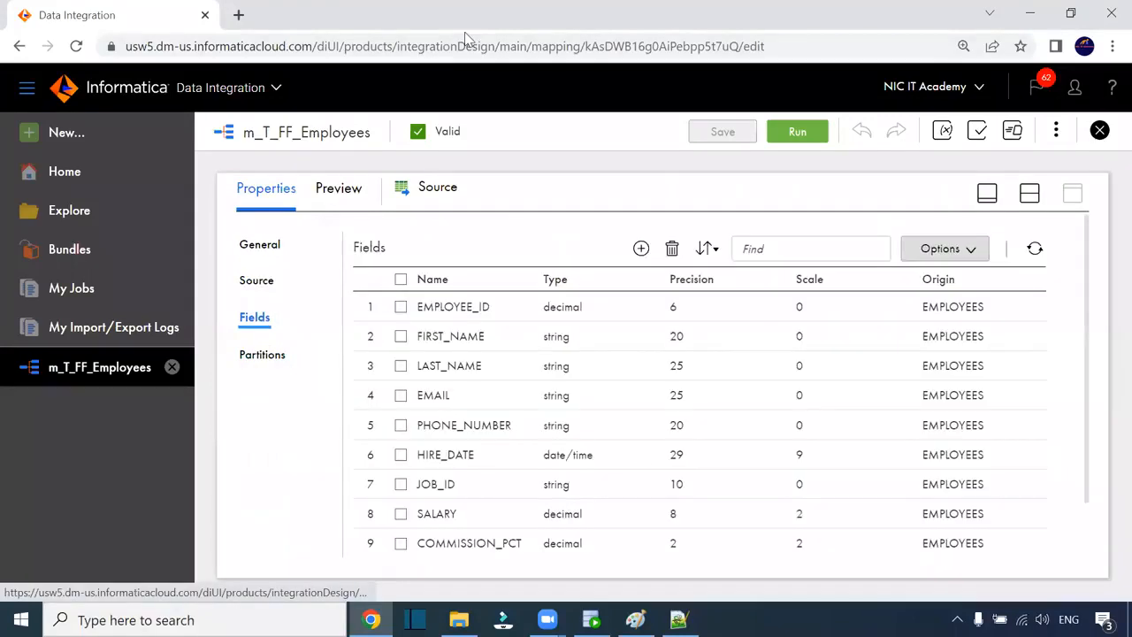
left_click(798, 518)
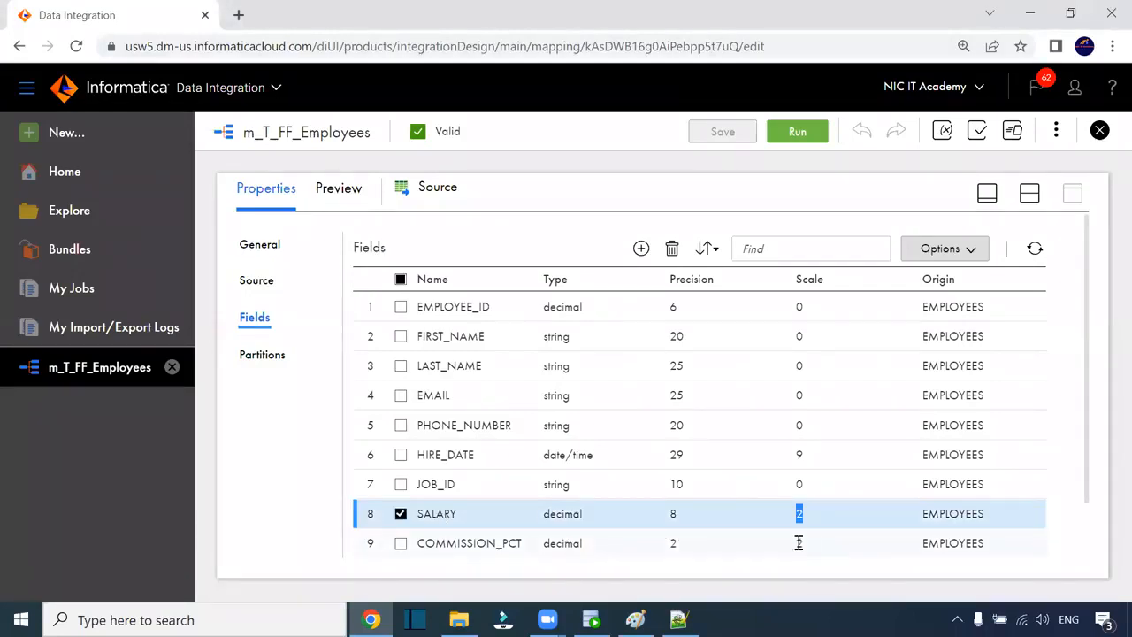
scroll(831, 549, "down", 2)
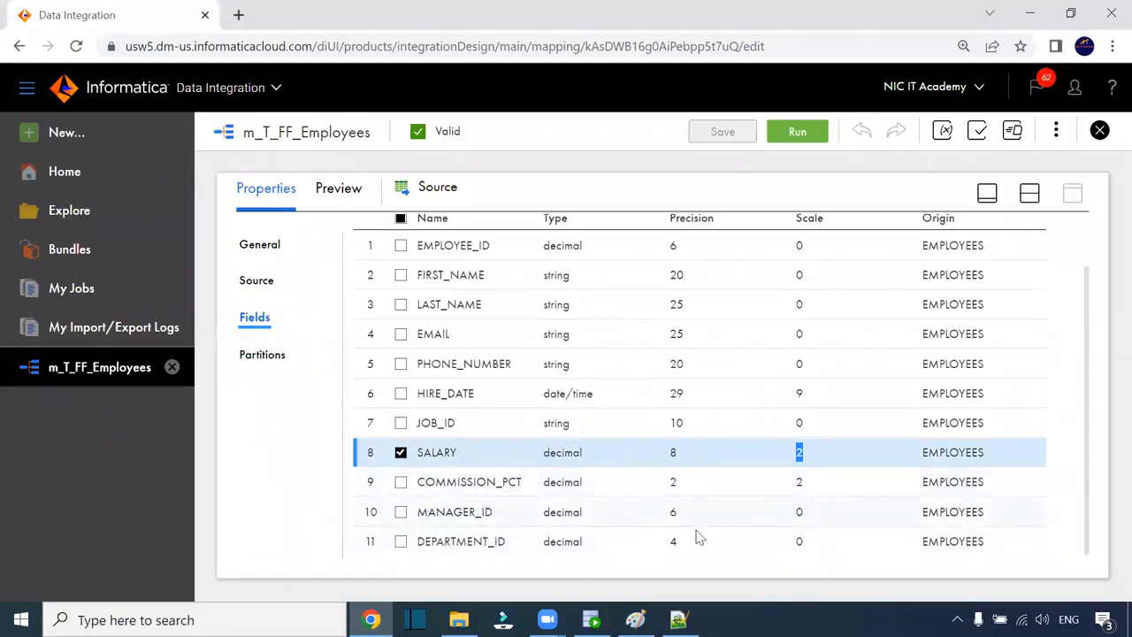
scroll(740, 432, "up", 2)
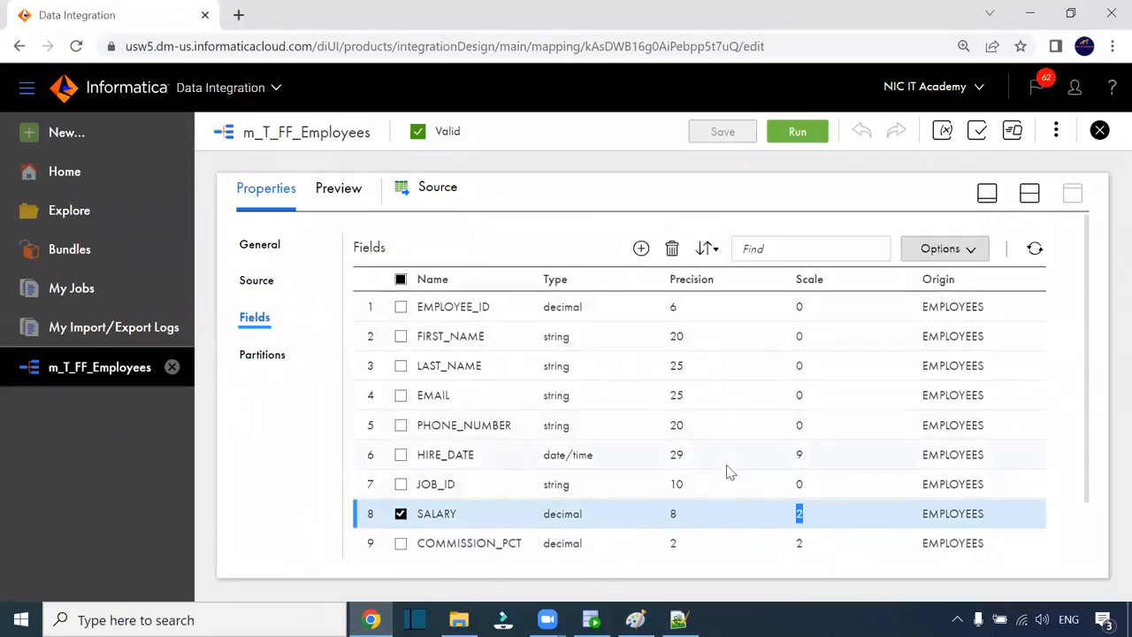
left_click(1029, 192)
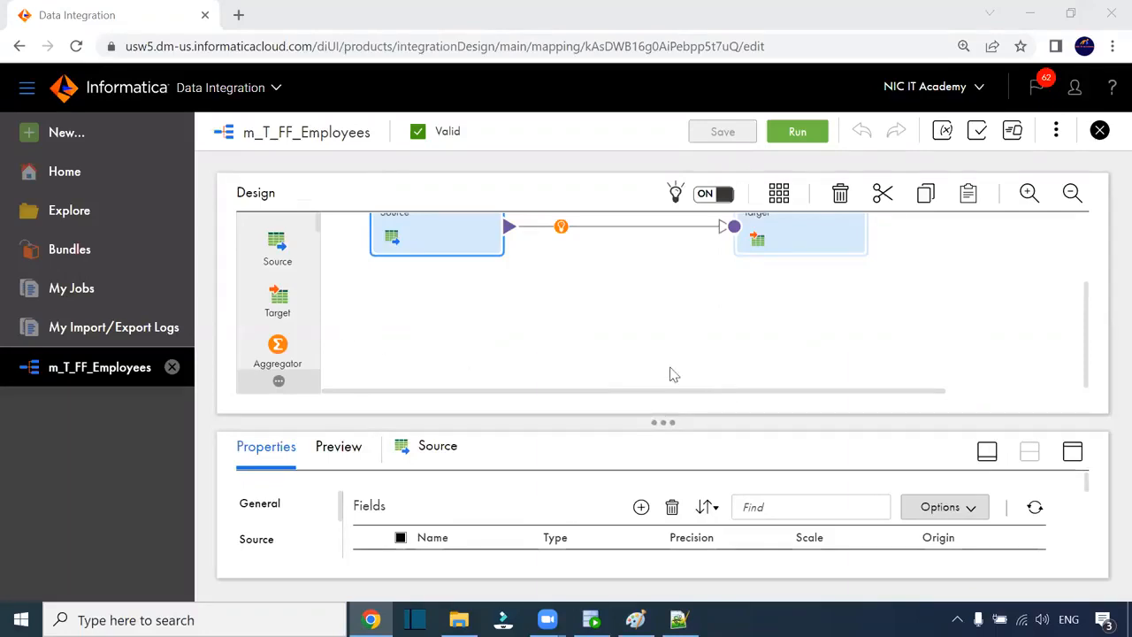
- Select the Target transformation and review its properties
scroll(672, 375, "up", 2)
mouse_move(563, 343)
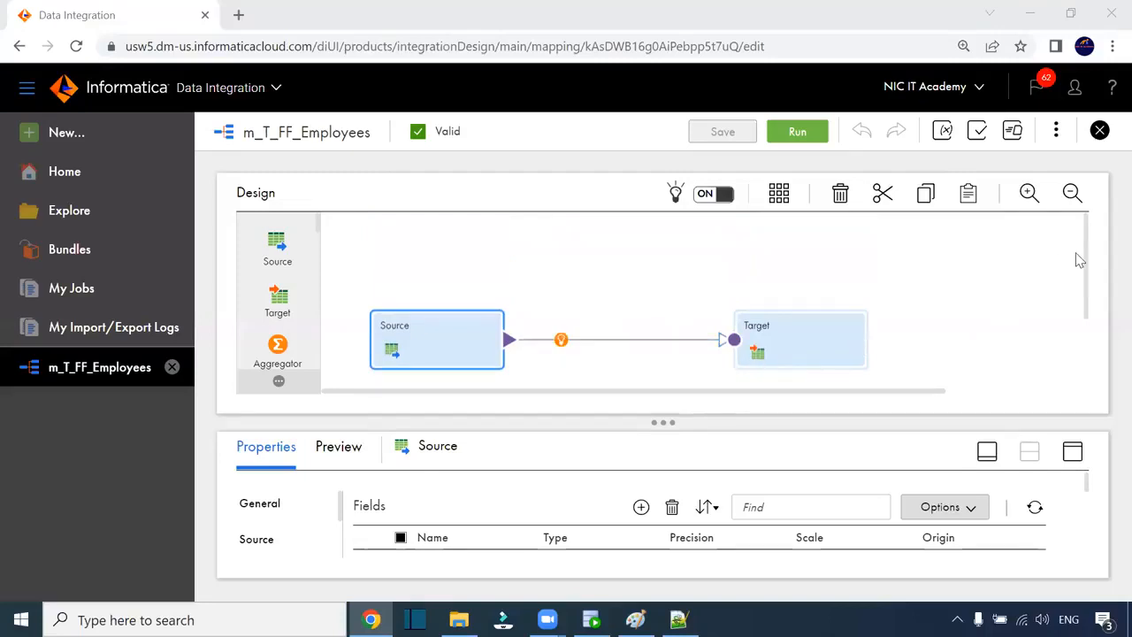
left_click_drag(1088, 260, 1091, 266)
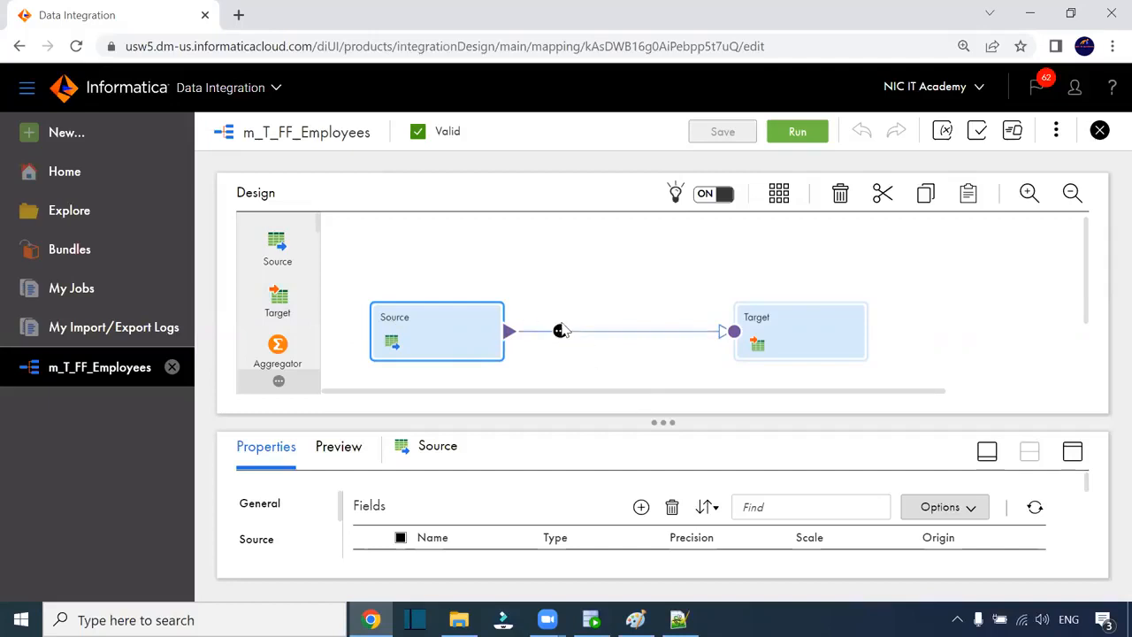
mouse_move(590, 336)
left_click(793, 331)
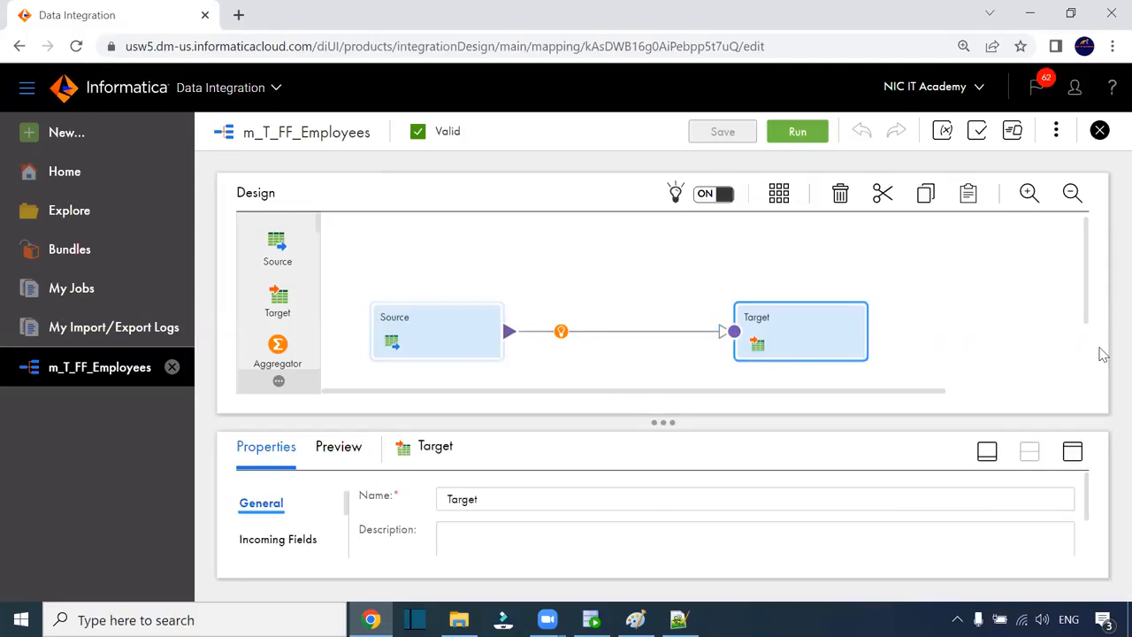
left_click(1072, 454)
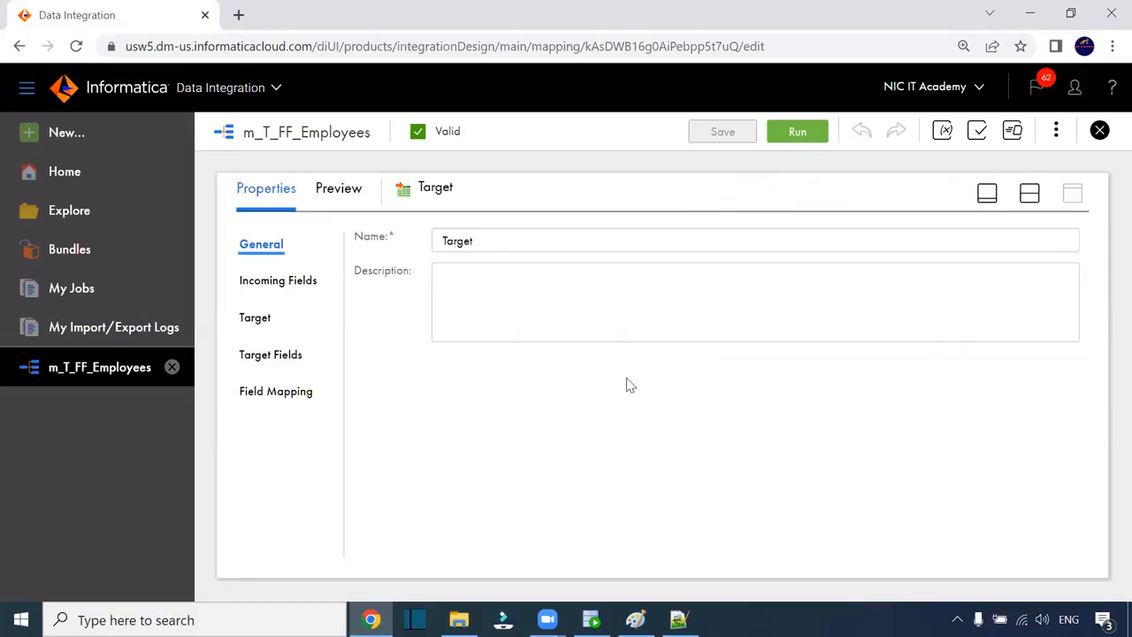
left_click(1027, 194)
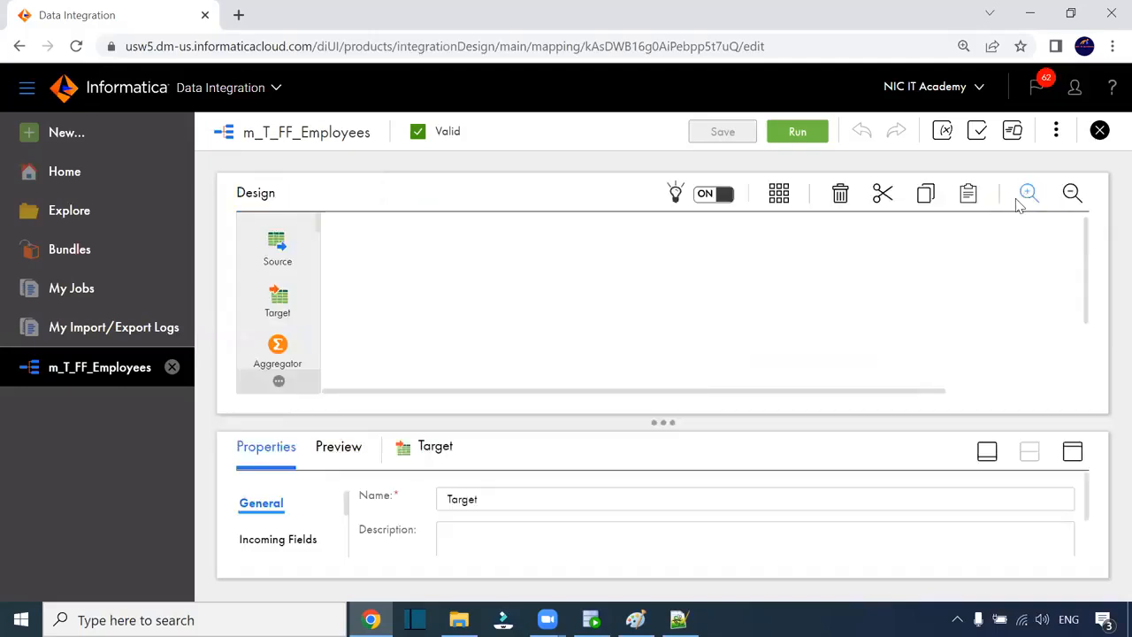
- Run the m_T_FF_Employees mapping and bring up the target file folder
left_click(797, 132)
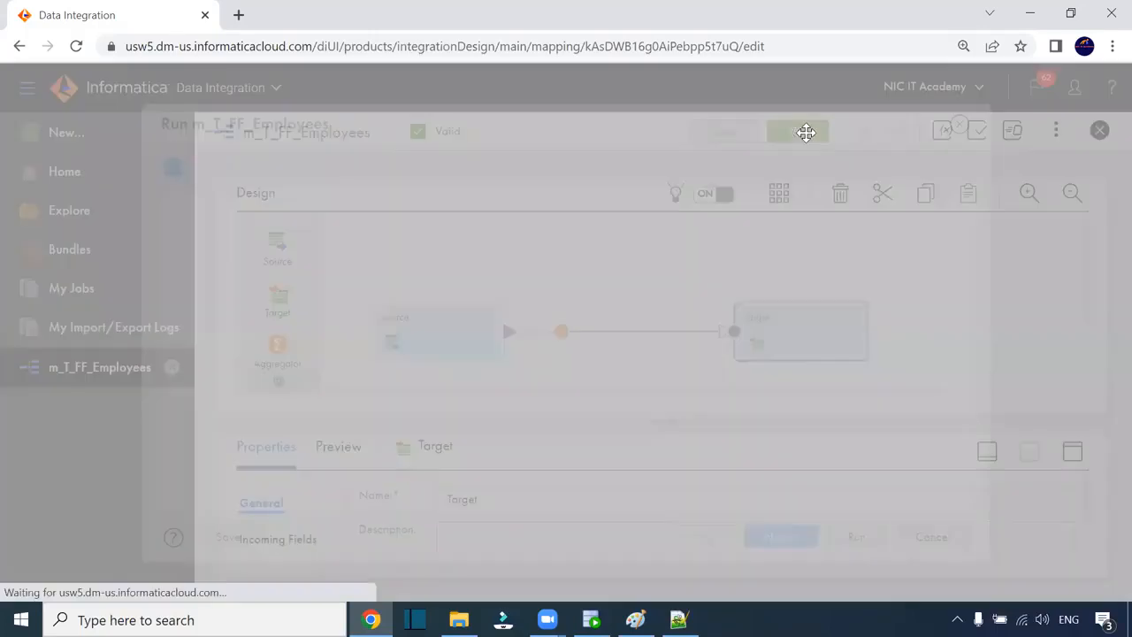
left_click(850, 534)
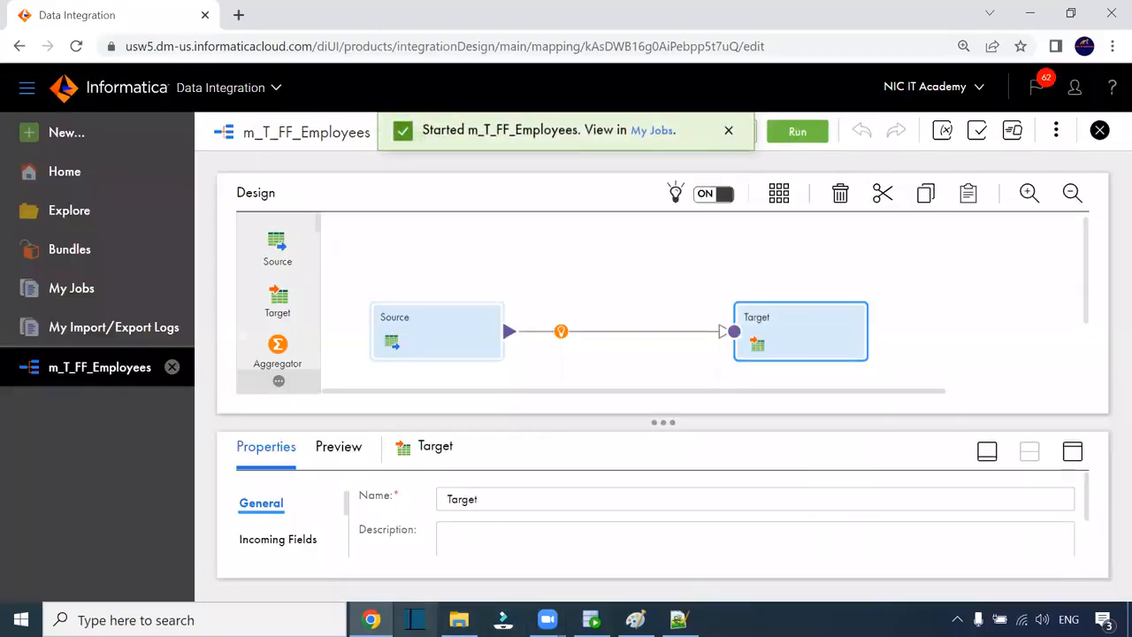
left_click(459, 619)
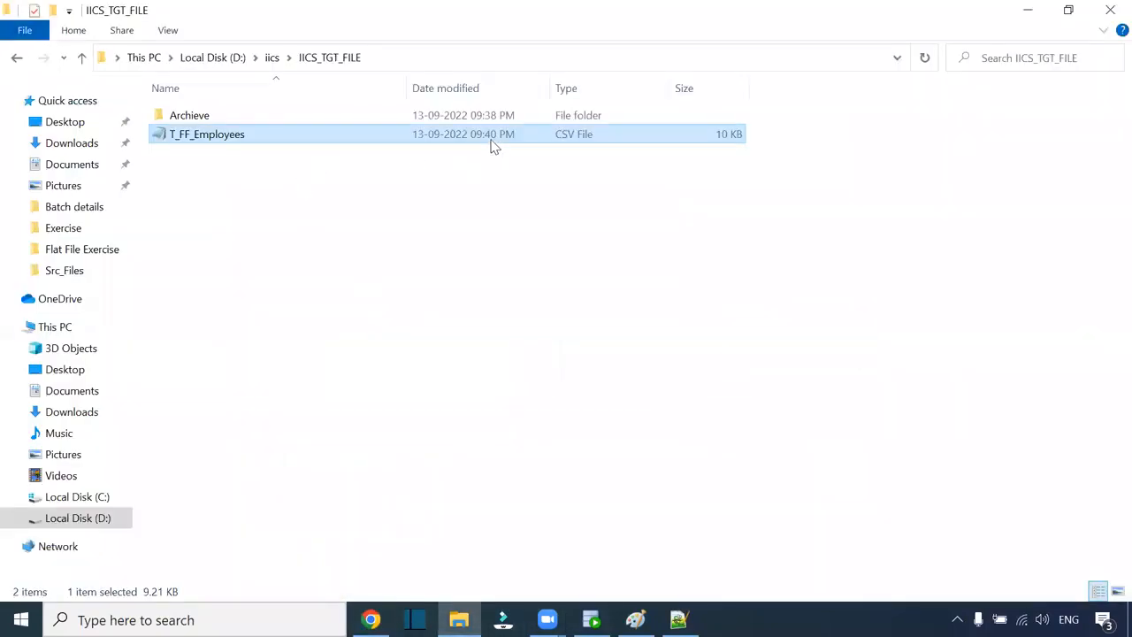
- Open T_FF_Employees.csv from IICS_TGT_FILE in Notepad++ and reload its latest contents
key("alt+Tab")
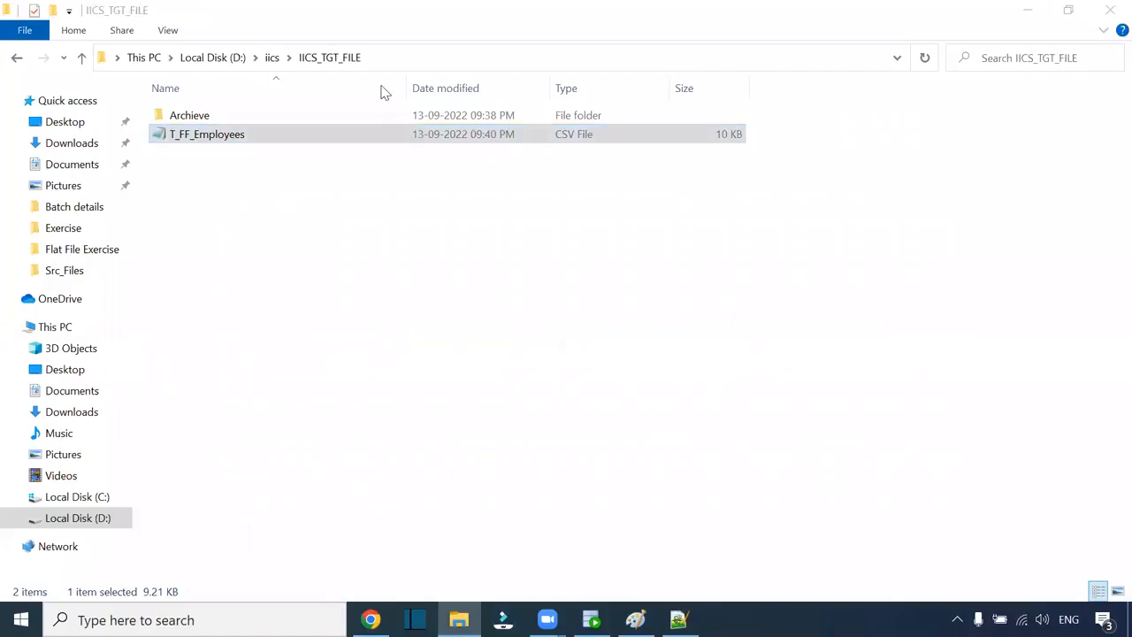
left_click(458, 139)
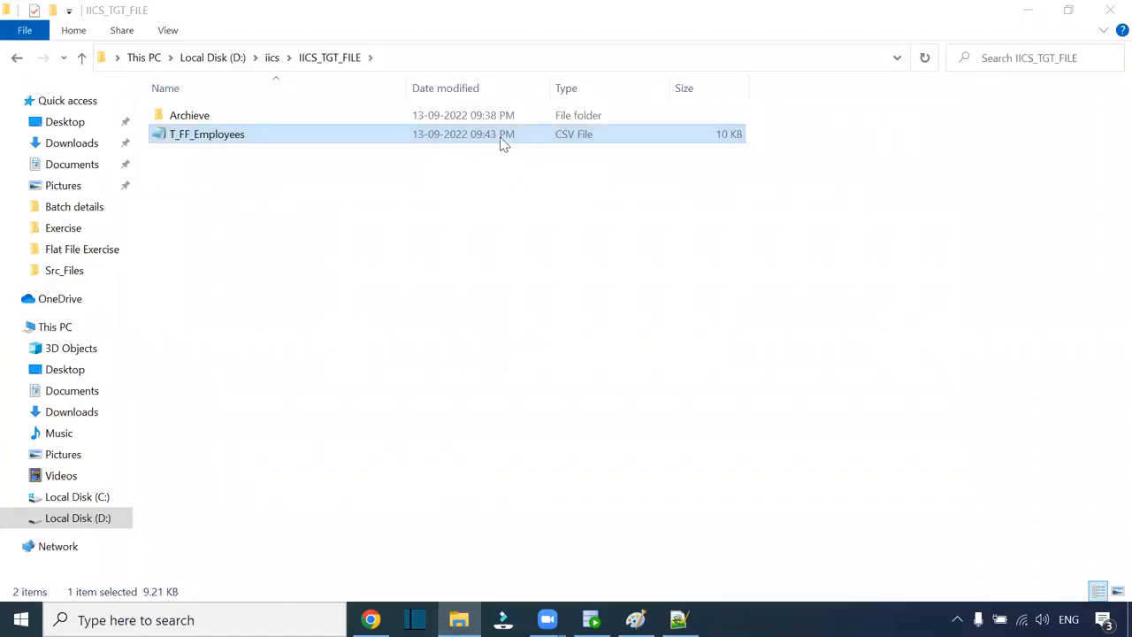
right_click(210, 138)
left_click(276, 206)
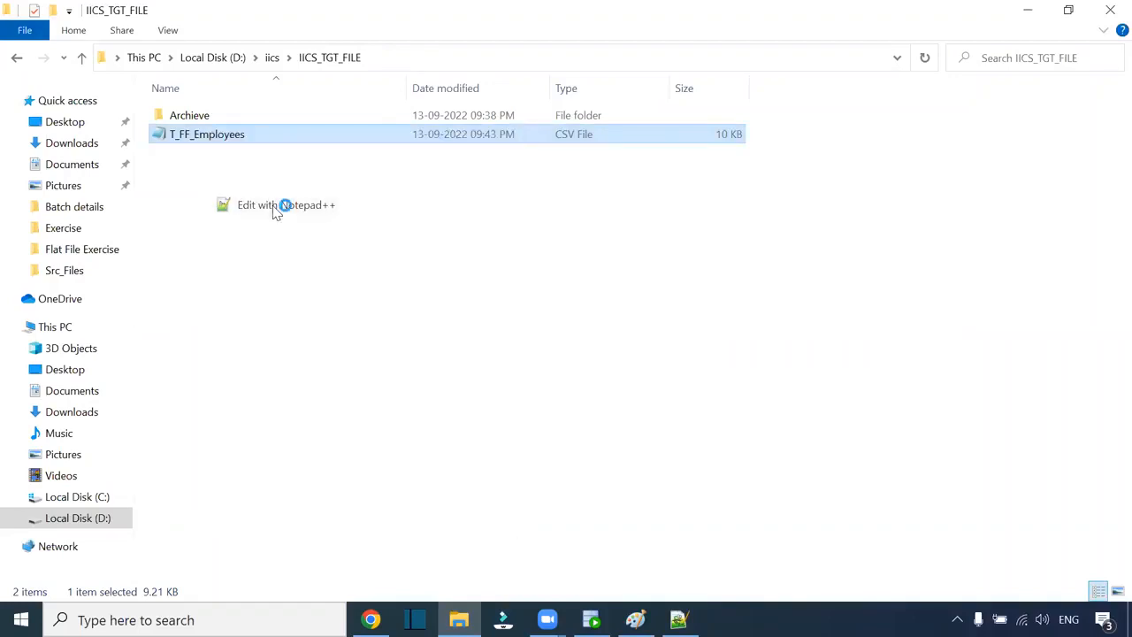
left_click(595, 386)
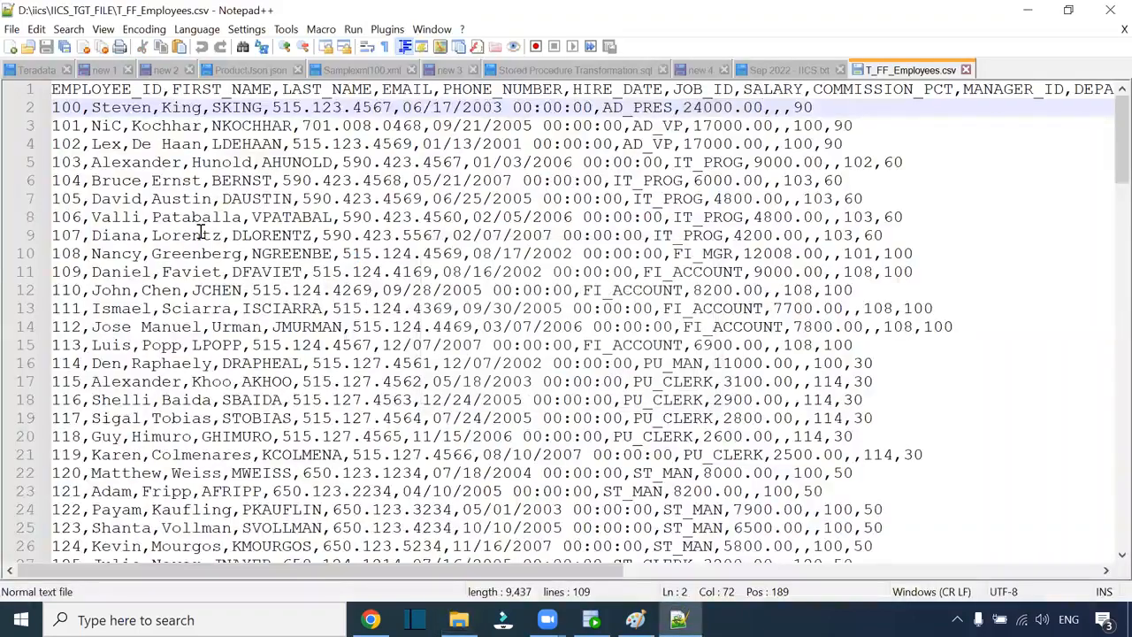
- Confirm the CSV ends at 109 lines (header plus employees 100–206), then close its tab
left_click(52, 107)
scroll(163, 274, "down", 20)
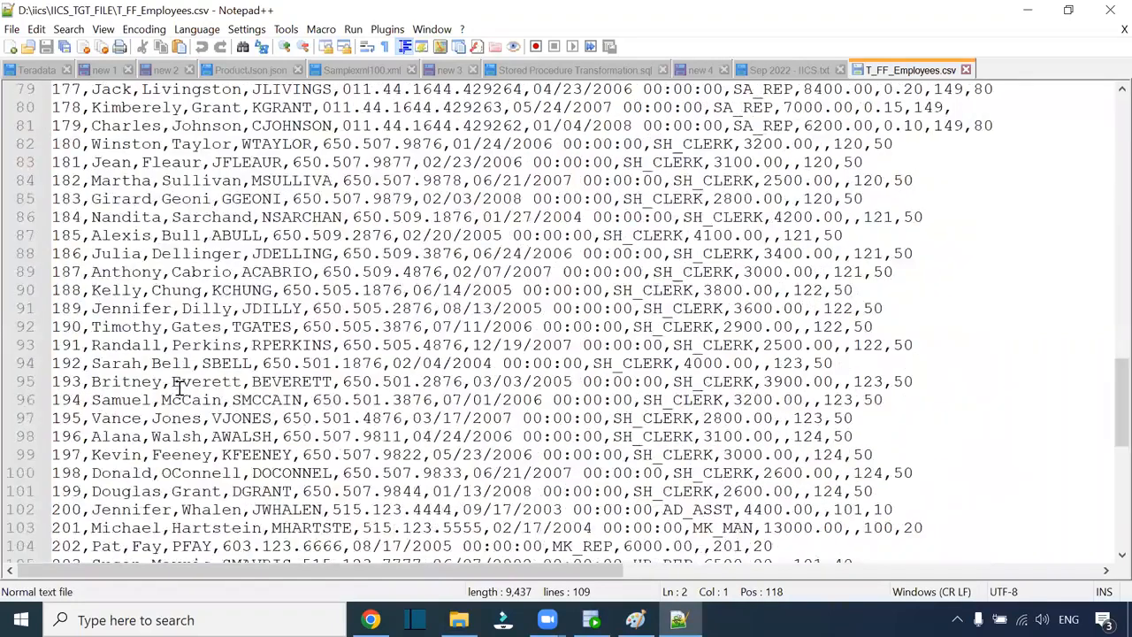
scroll(177, 387, "down", 6)
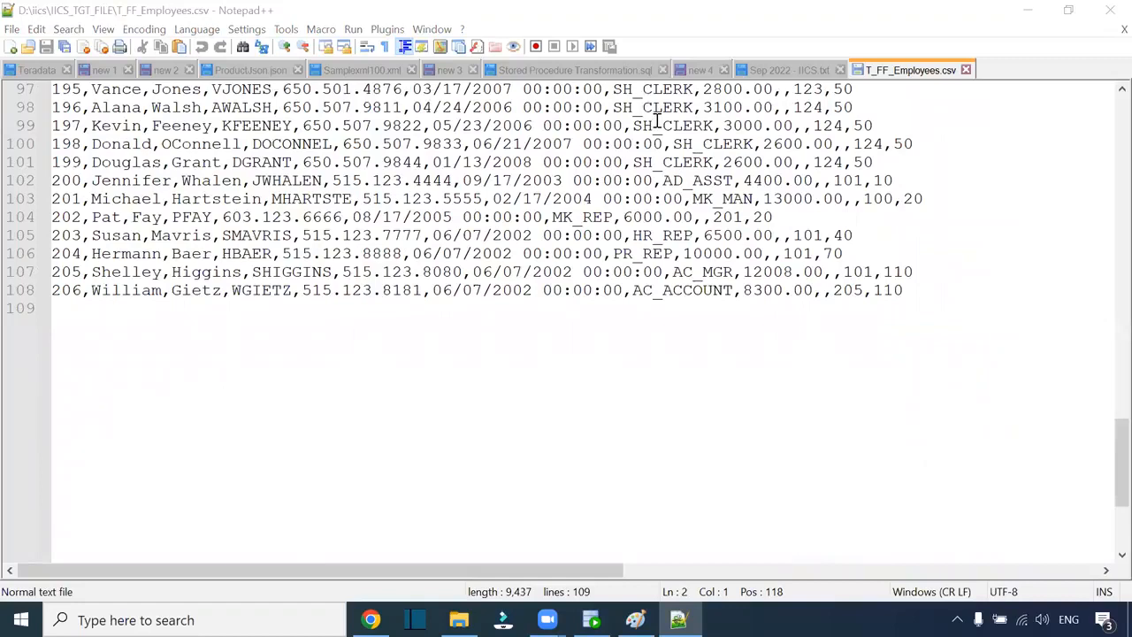
left_click(966, 69)
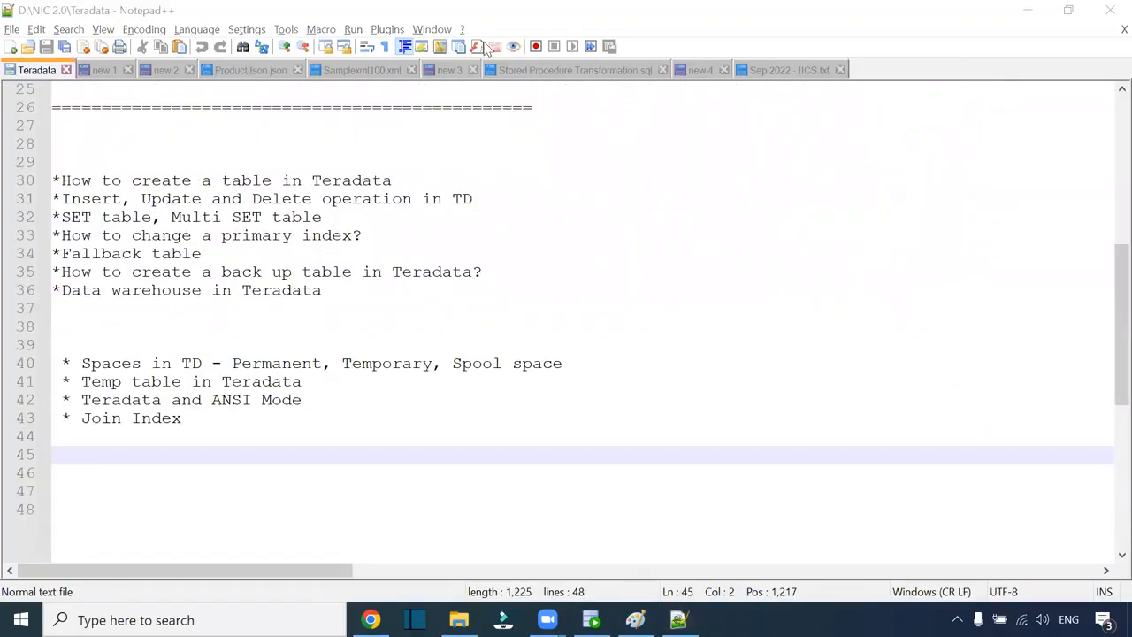
left_click(803, 76)
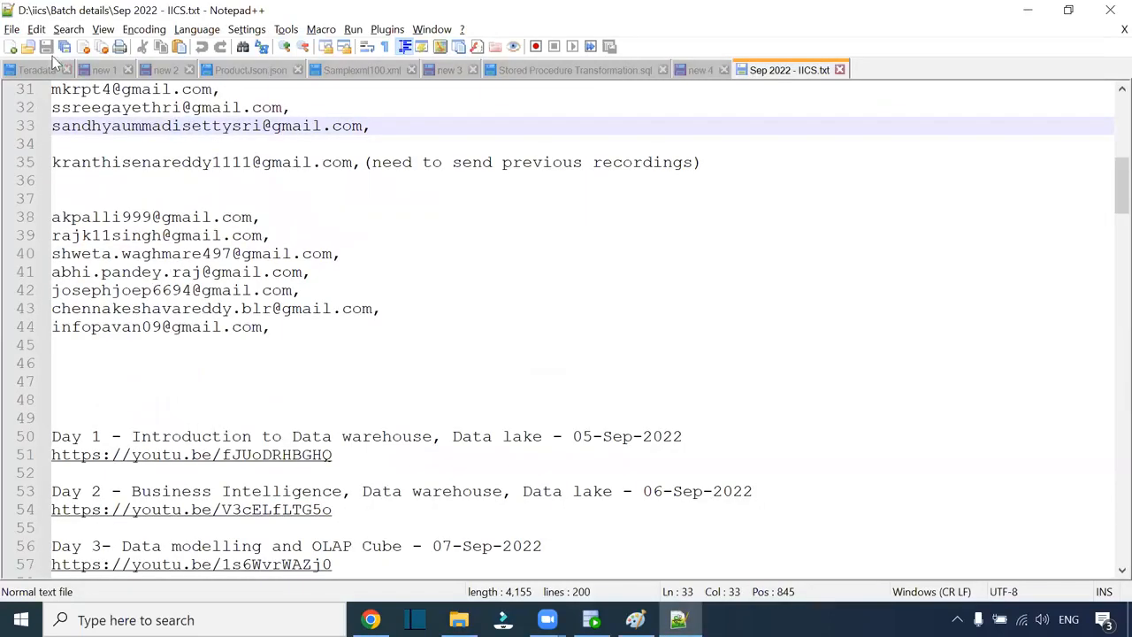
left_click(12, 29)
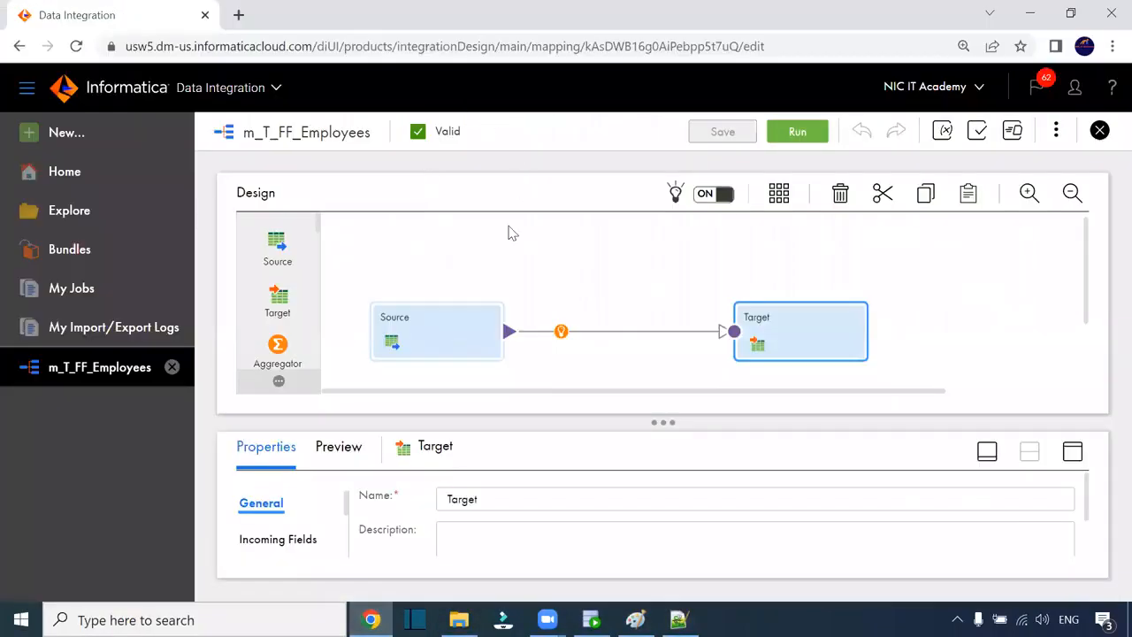
- Review the Target's Formatting Options without changes, then open its Target Object settings
left_click(1072, 454)
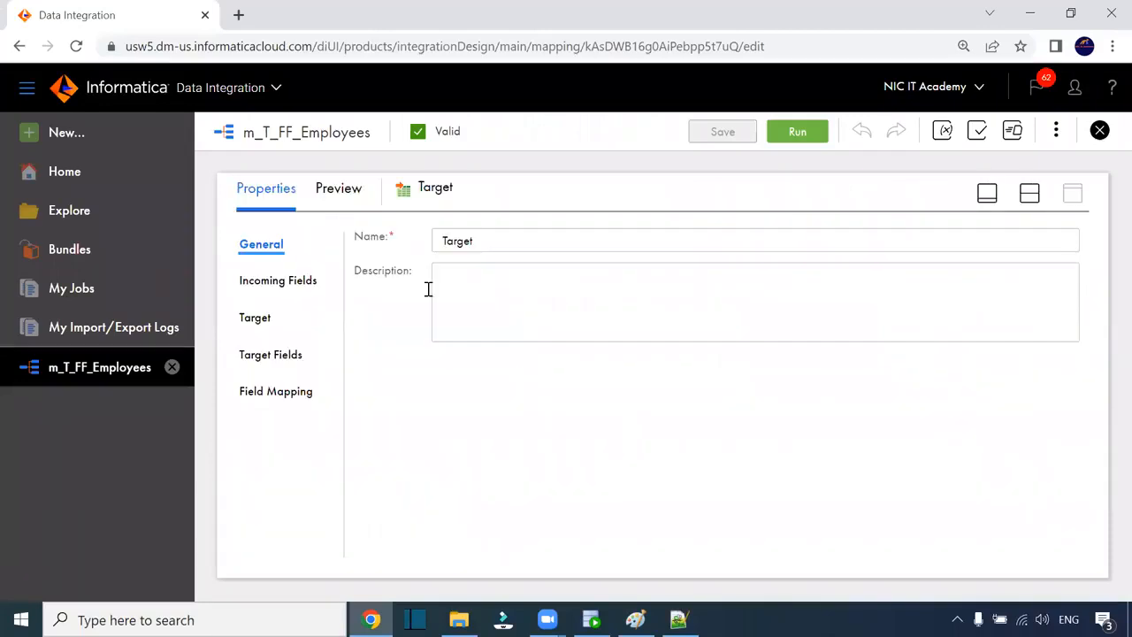
left_click(256, 317)
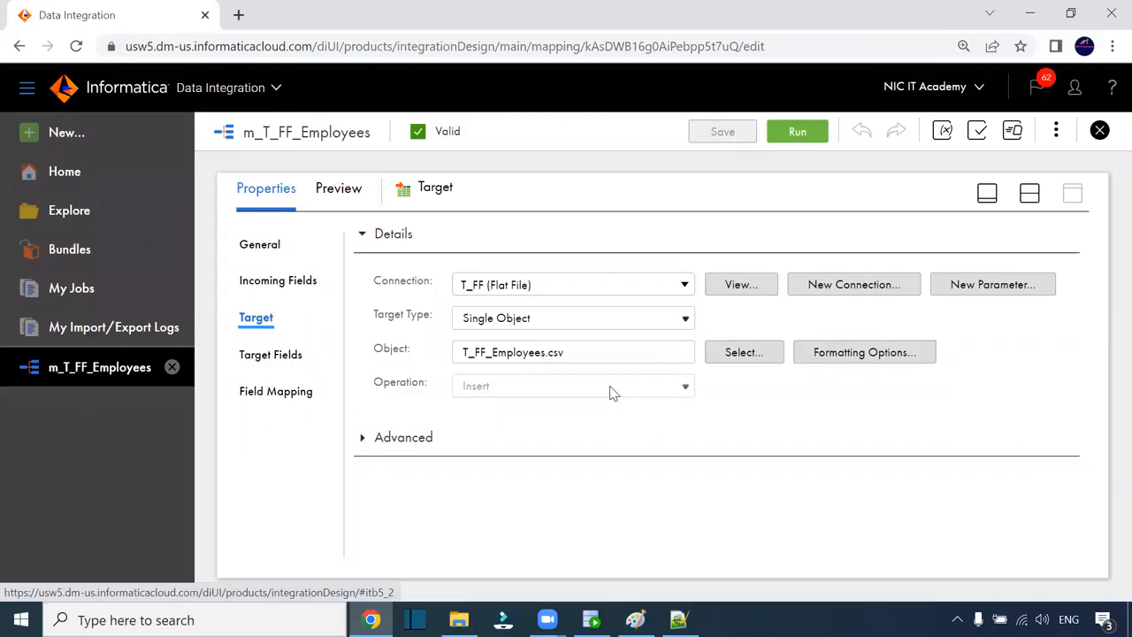
left_click(766, 359)
left_click(844, 358)
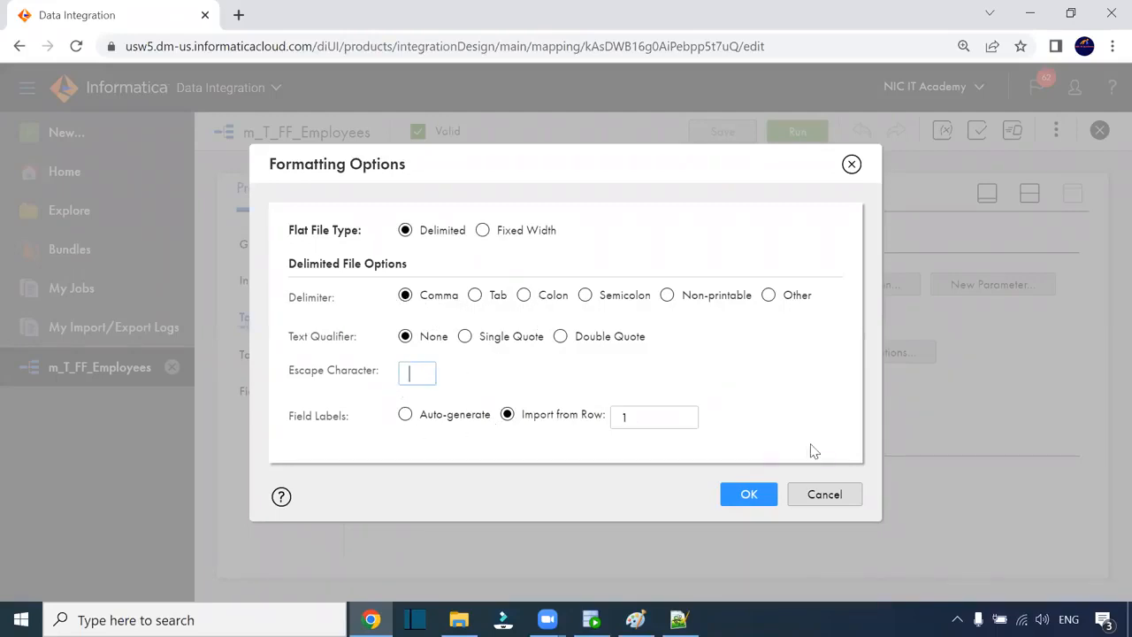
left_click(820, 493)
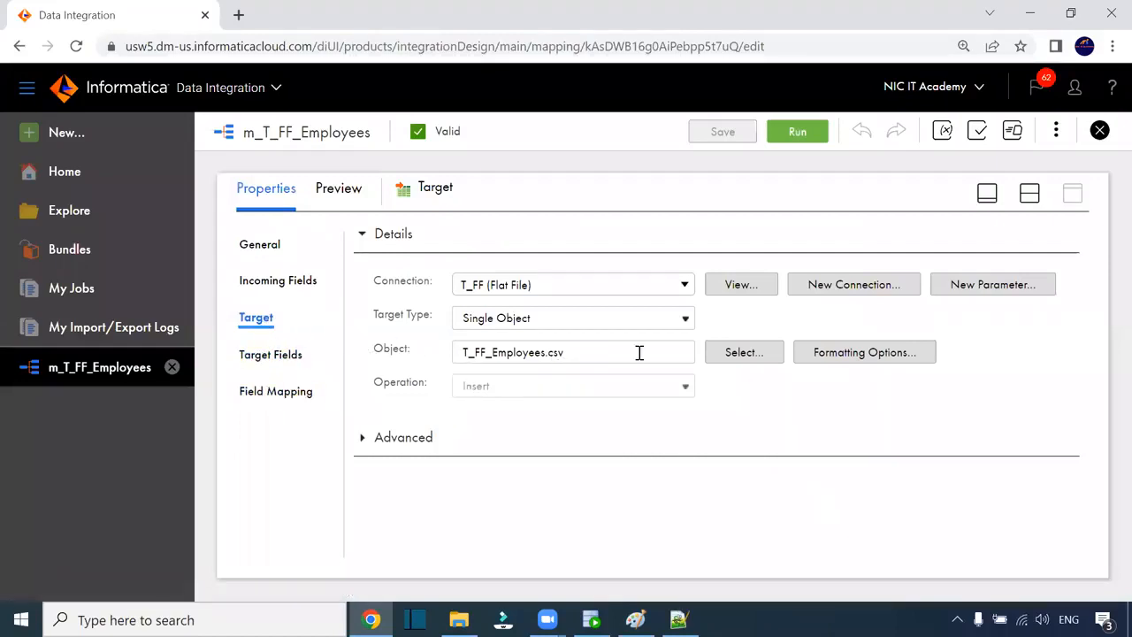
left_click(749, 358)
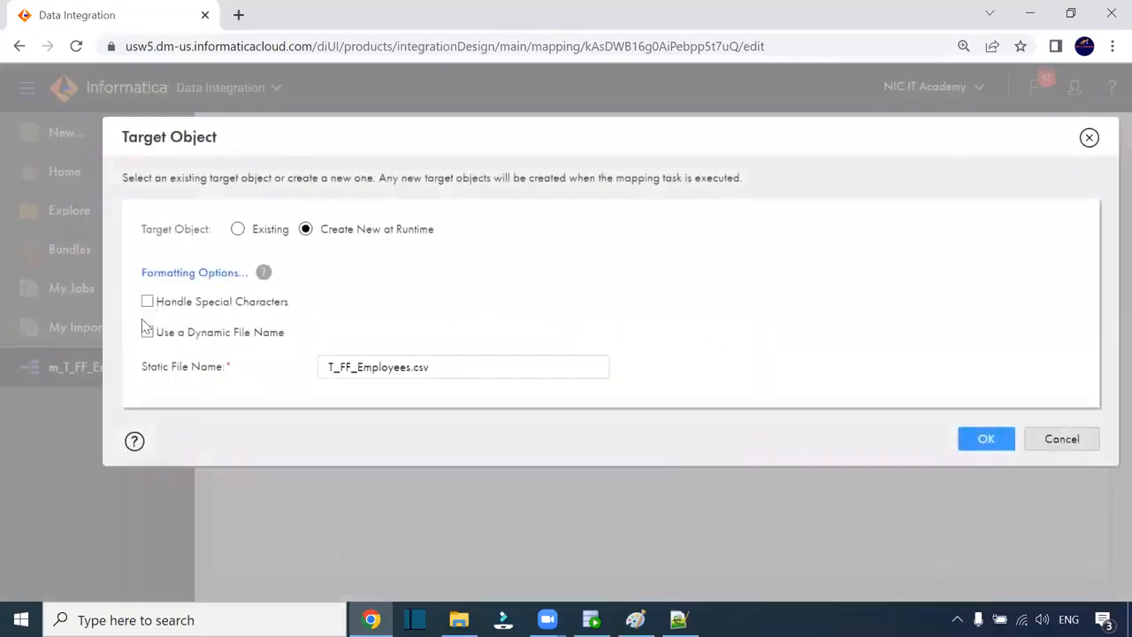
- Enable Use a Dynamic File Name and enter 'T_FF_Employees_'||to_char(sysdate,'mmddyyyyhh24miss')||'.csv
left_click(147, 333)
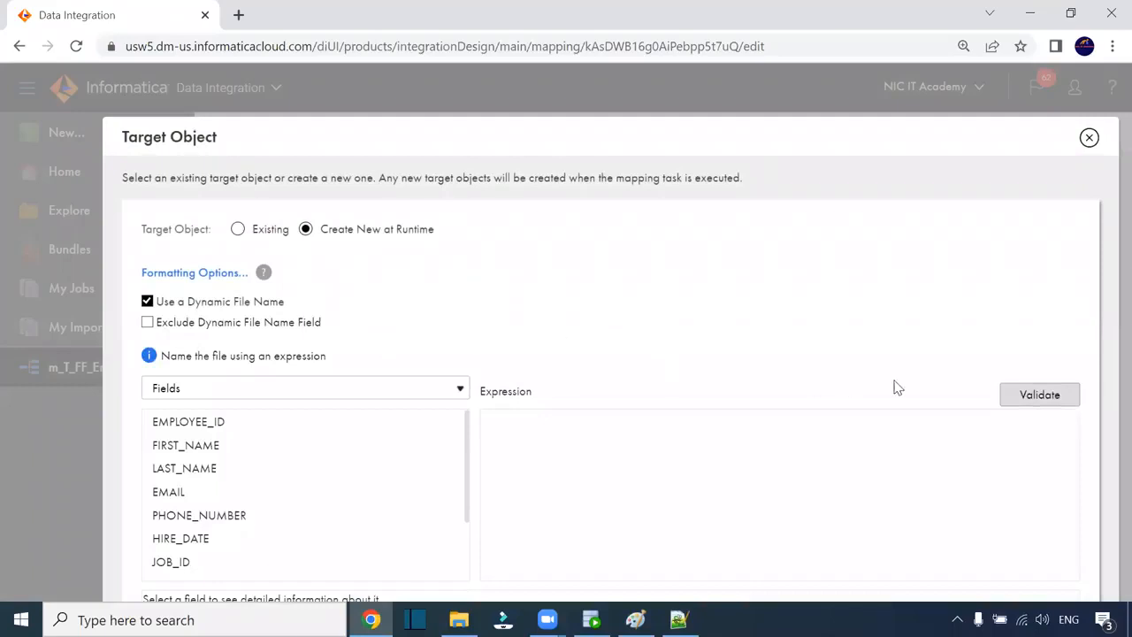
scroll(521, 83, "down", 1)
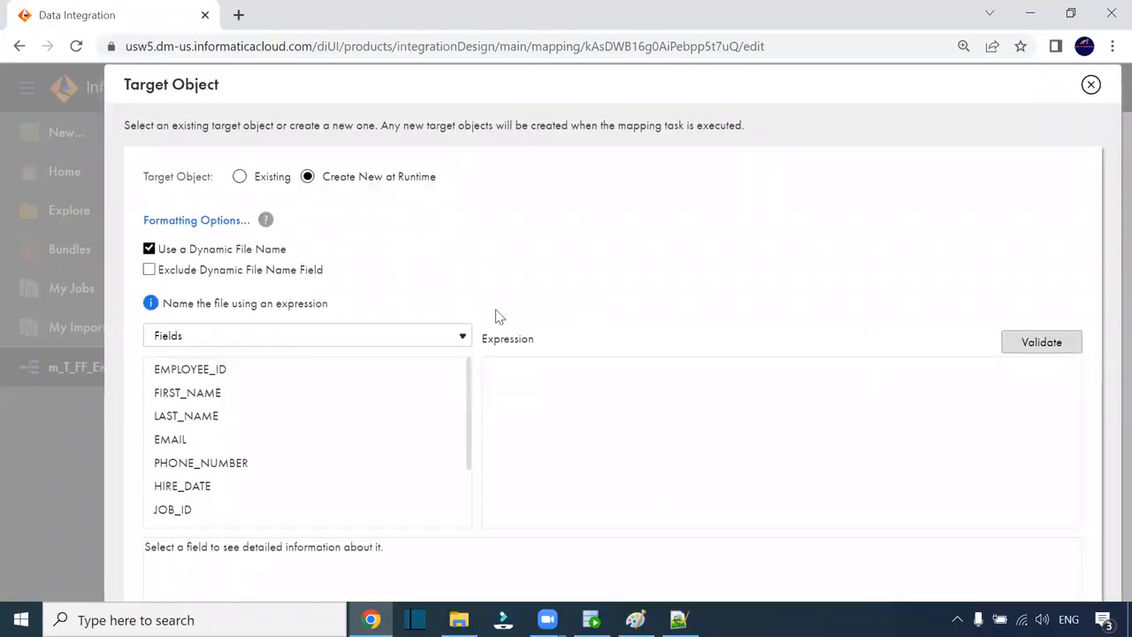
scroll(232, 464, "down", 1)
left_click(526, 398)
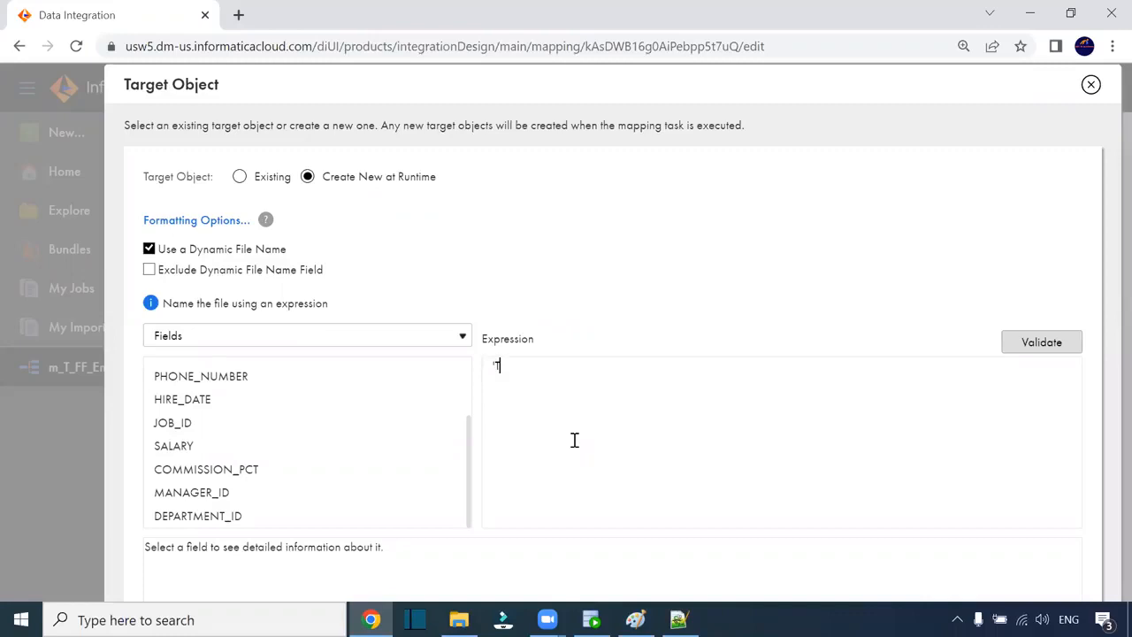
type("Emplo")
key("BackSpace")
key("BackSpace")
key("BackSpace")
key("BackSpace")
key("BackSpace")
type("FF_Employees")
key("alt+Tab")
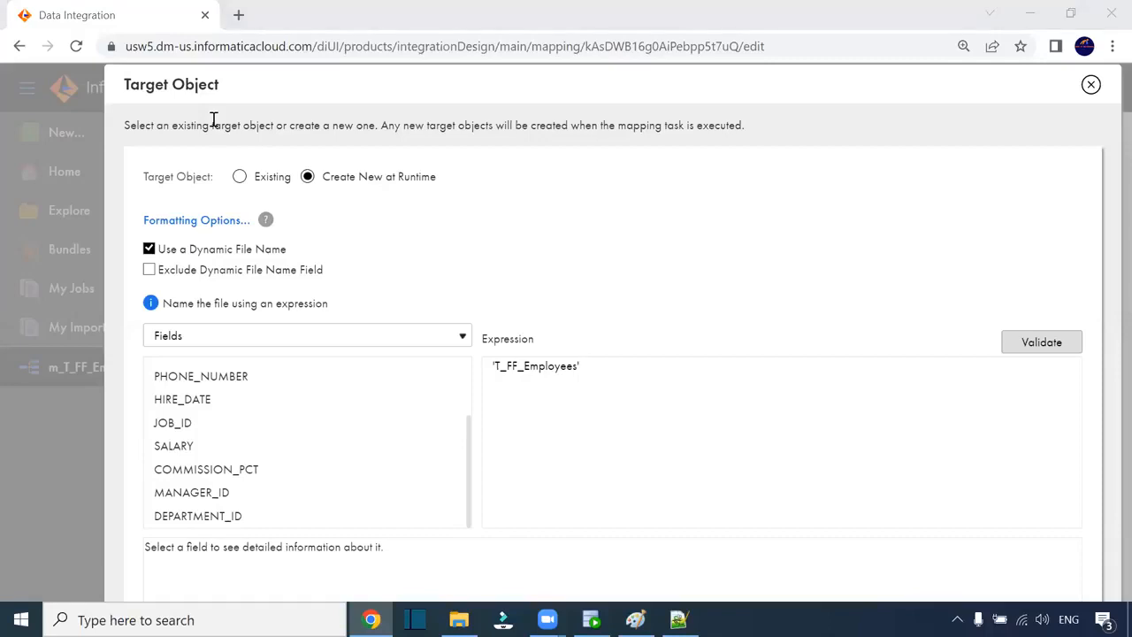
left_click(576, 367)
type("_'")
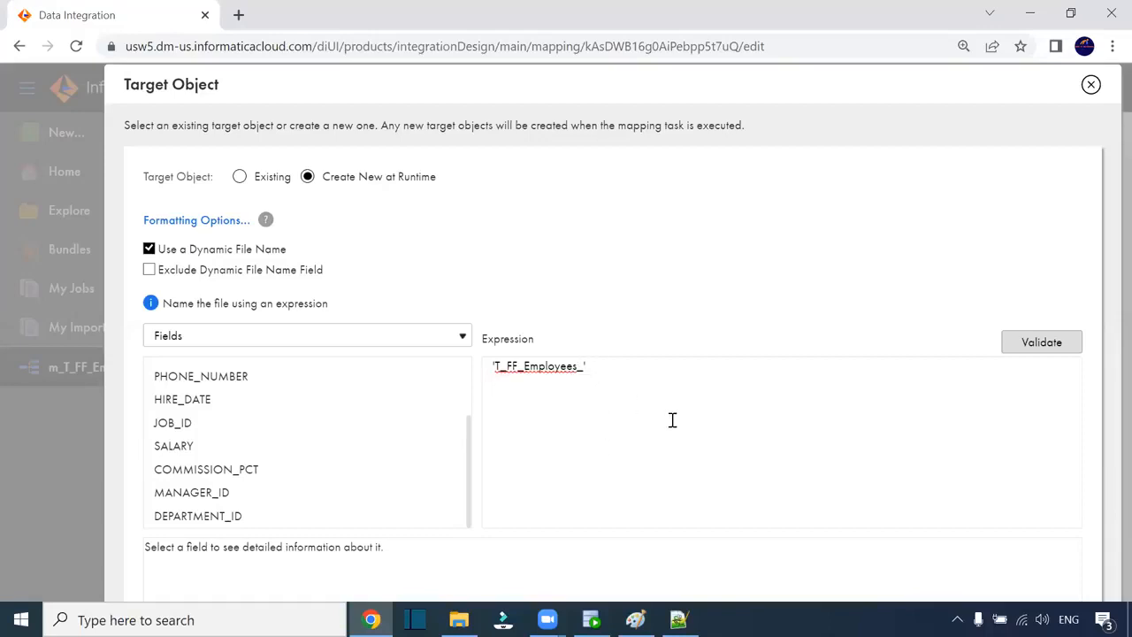
type("||to_char(sysdate")
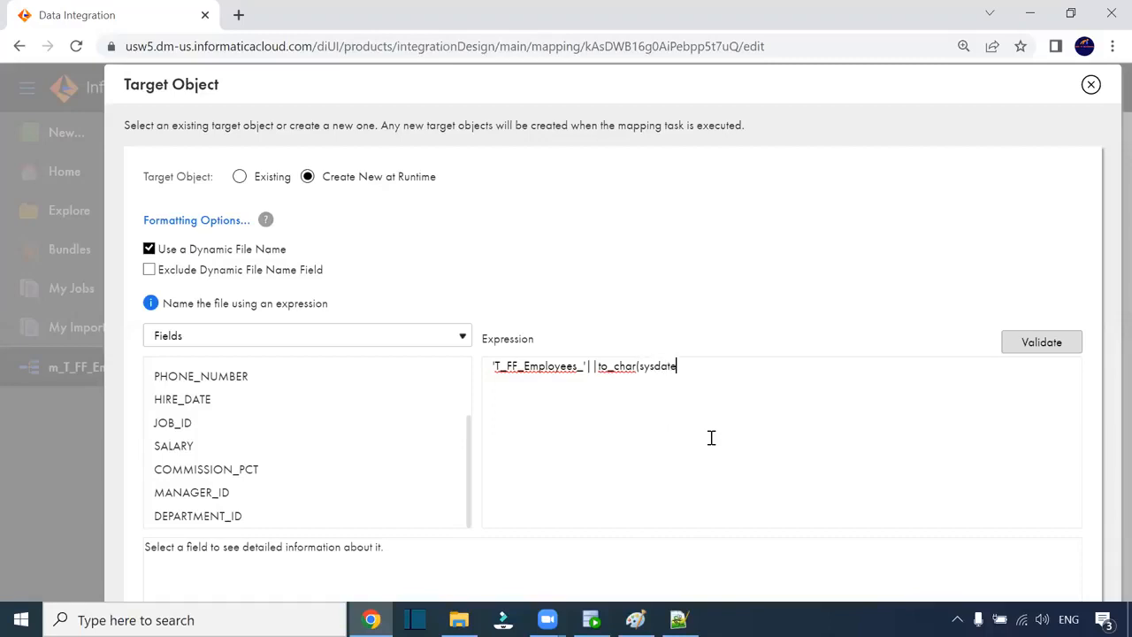
type(",'mmddyyyyhh24mi")
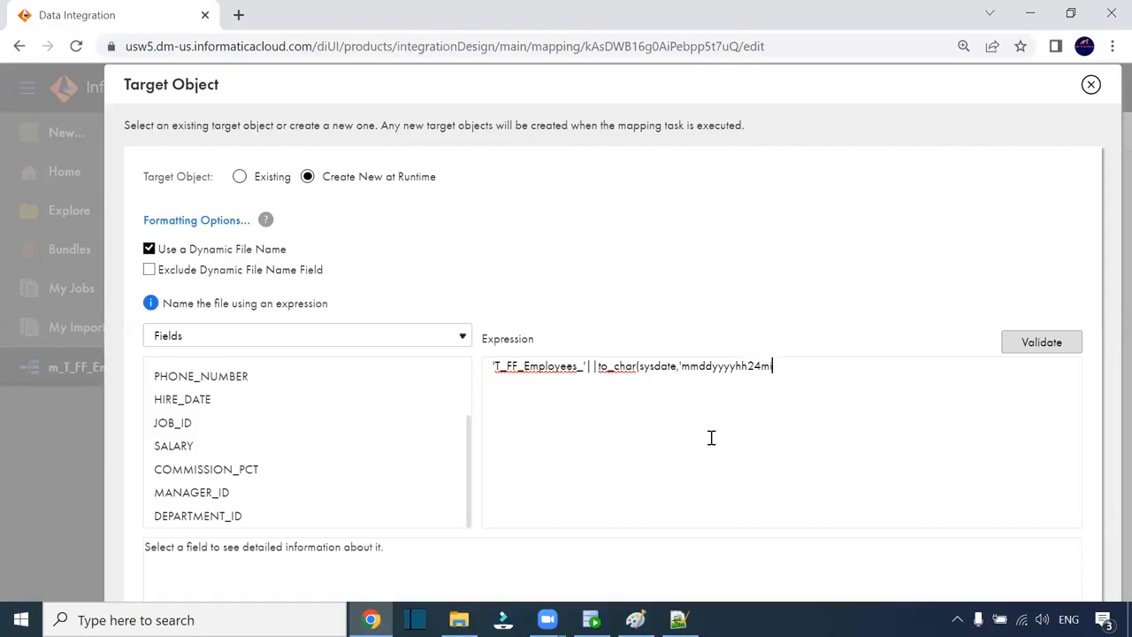
type("ss')||'.csv")
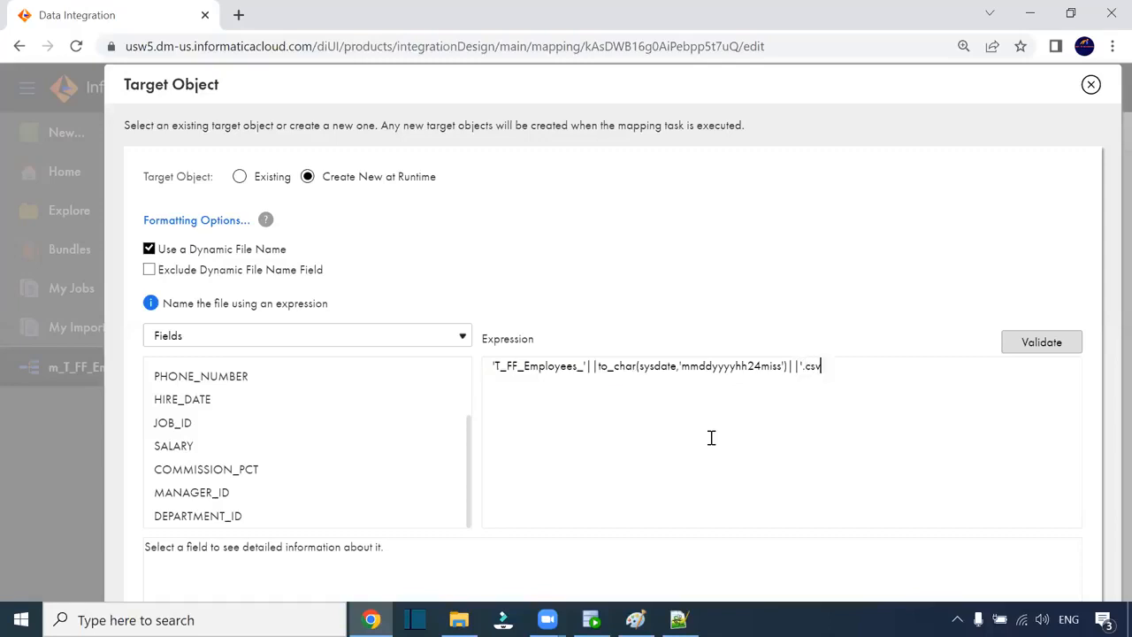
- Add the closing quote after .csv to complete the file-name expression
key("ctrl+plus")
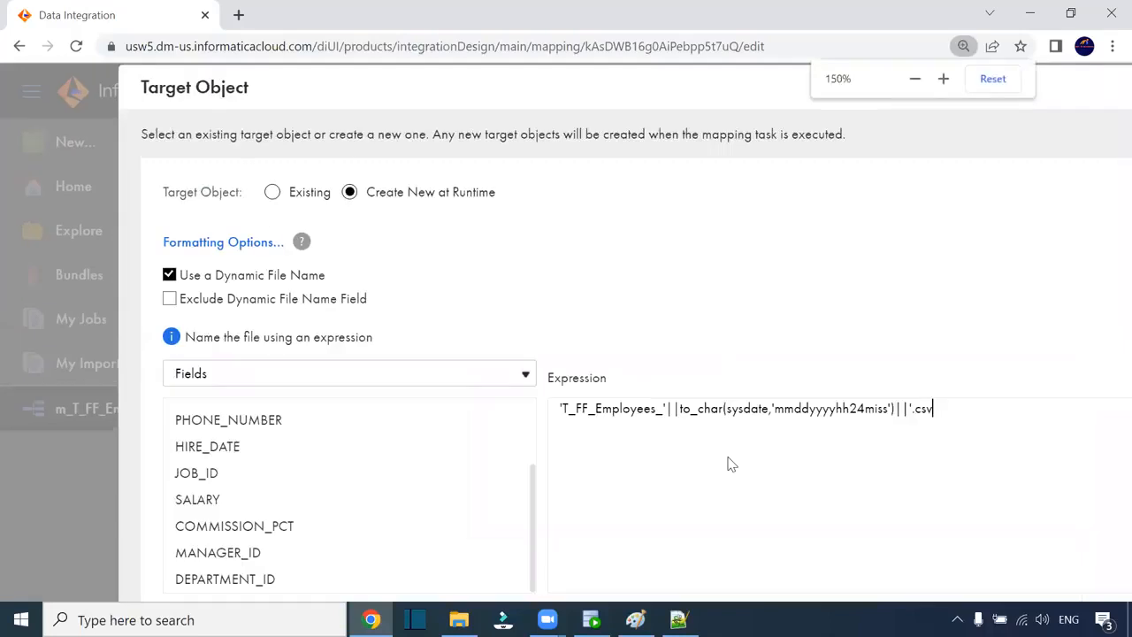
key("ctrl+plus")
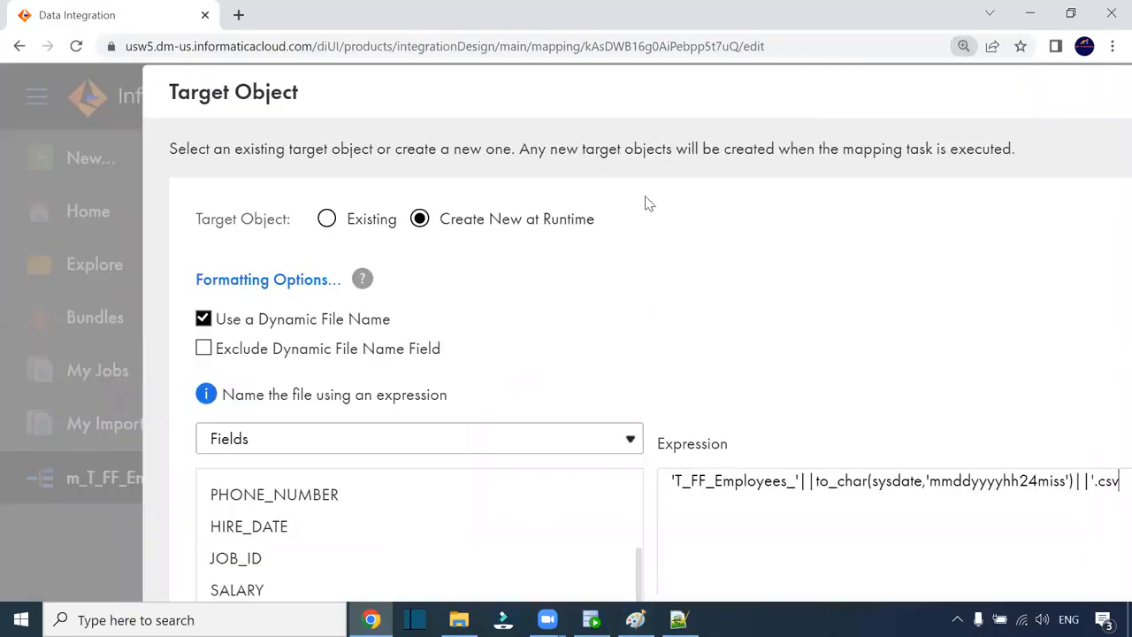
left_click_drag(483, 103, 294, 85)
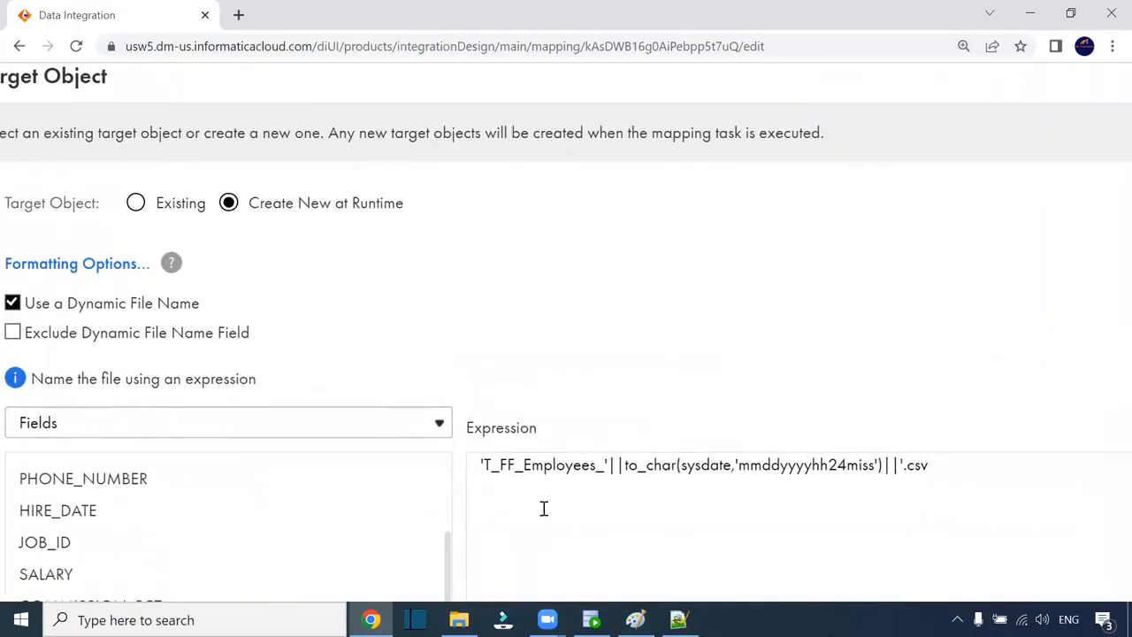
left_click_drag(609, 465, 482, 465)
left_click_drag(622, 465, 778, 465)
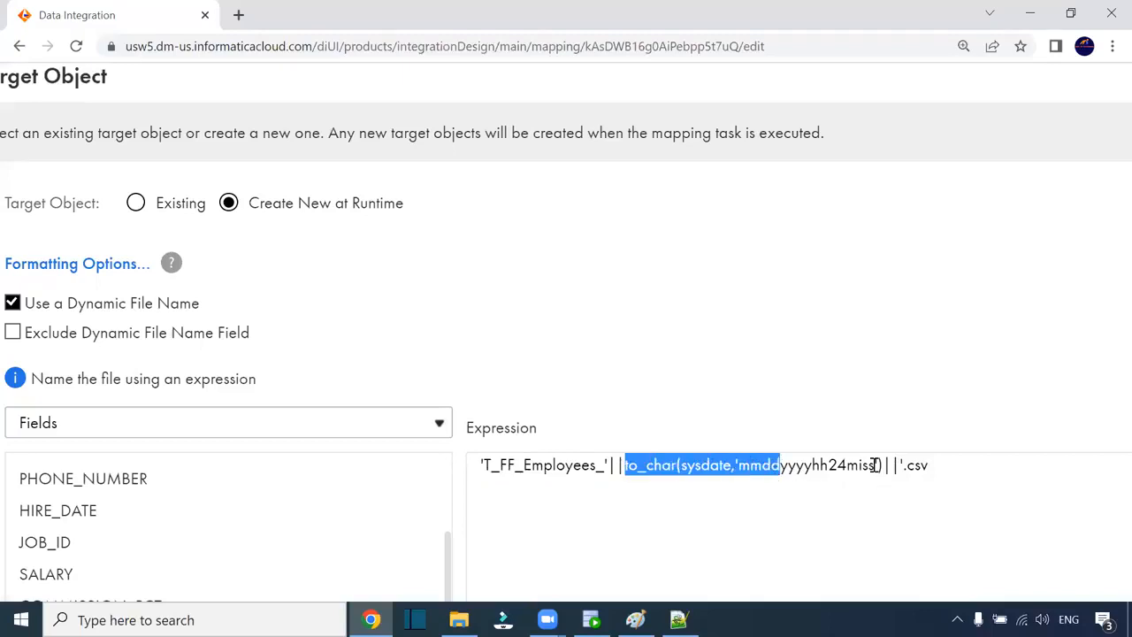
left_click(778, 465)
left_click(926, 466)
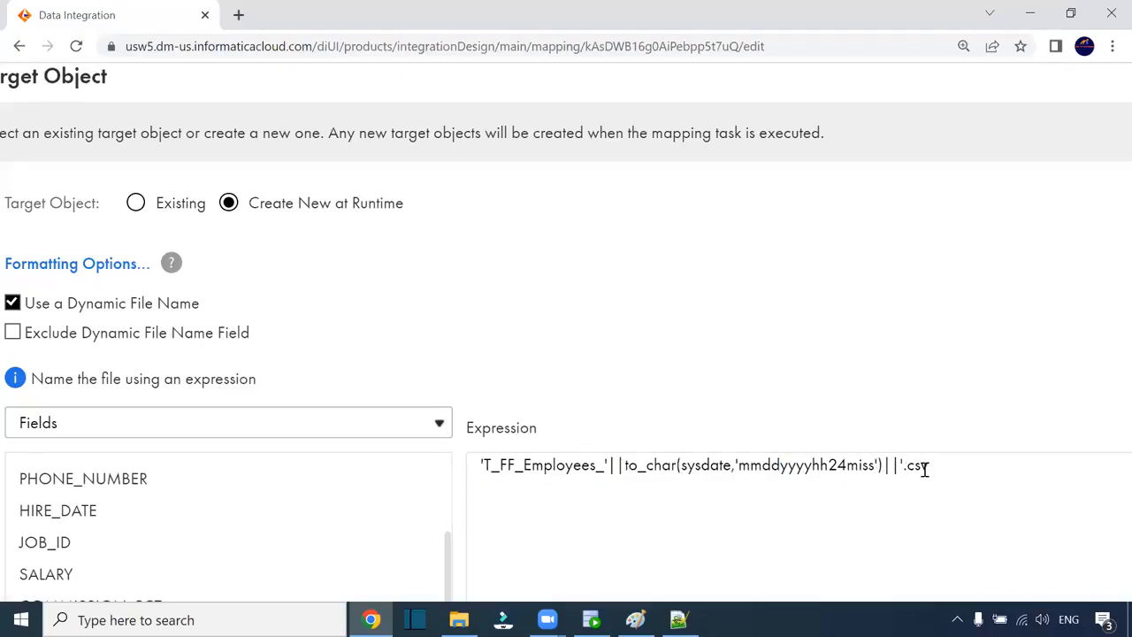
type("'")
- Validate the expression and apply it to the Target, confirming the change
key("ctrl+minus")
key("ctrl+minus")
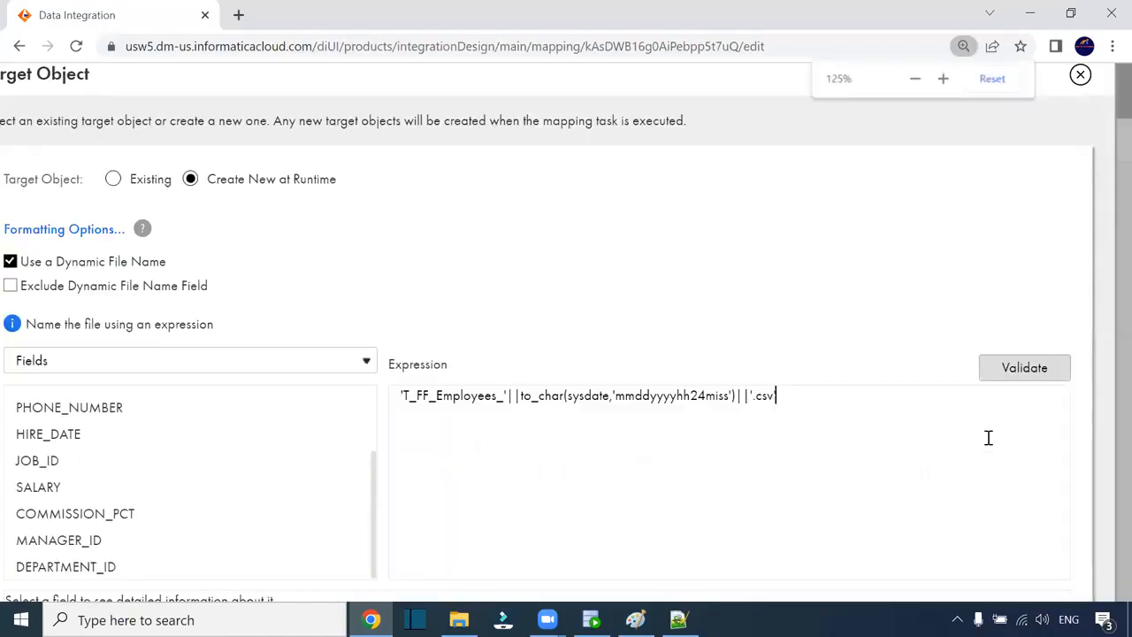
left_click(910, 340)
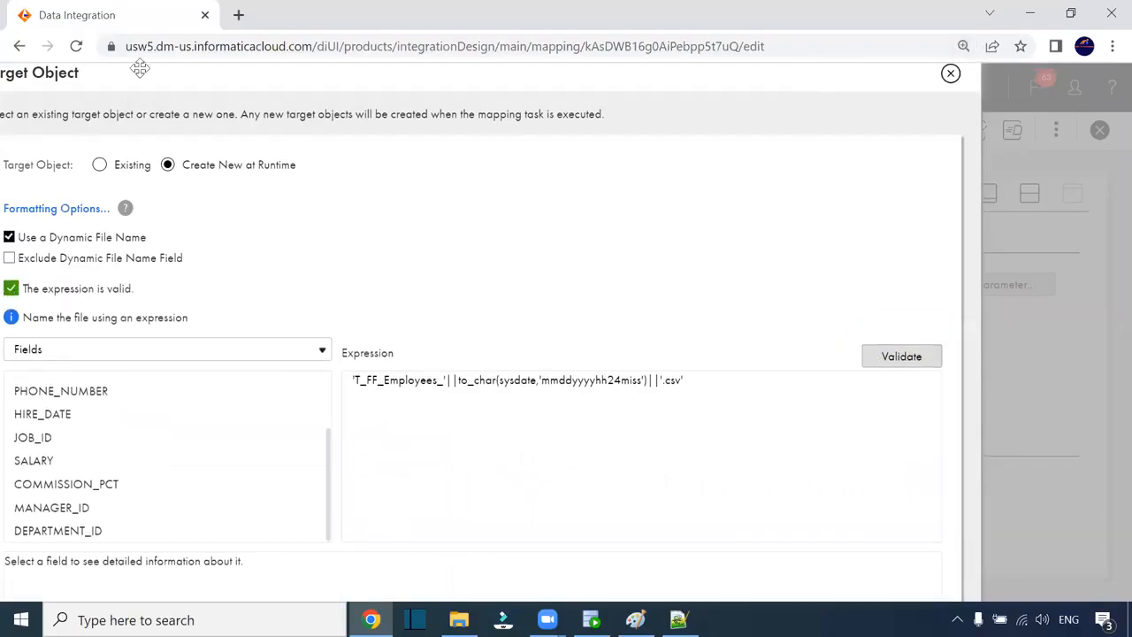
mouse_move(118, 81)
left_mouse_down()
mouse_move(318, 116)
mouse_move(136, 78)
left_mouse_up()
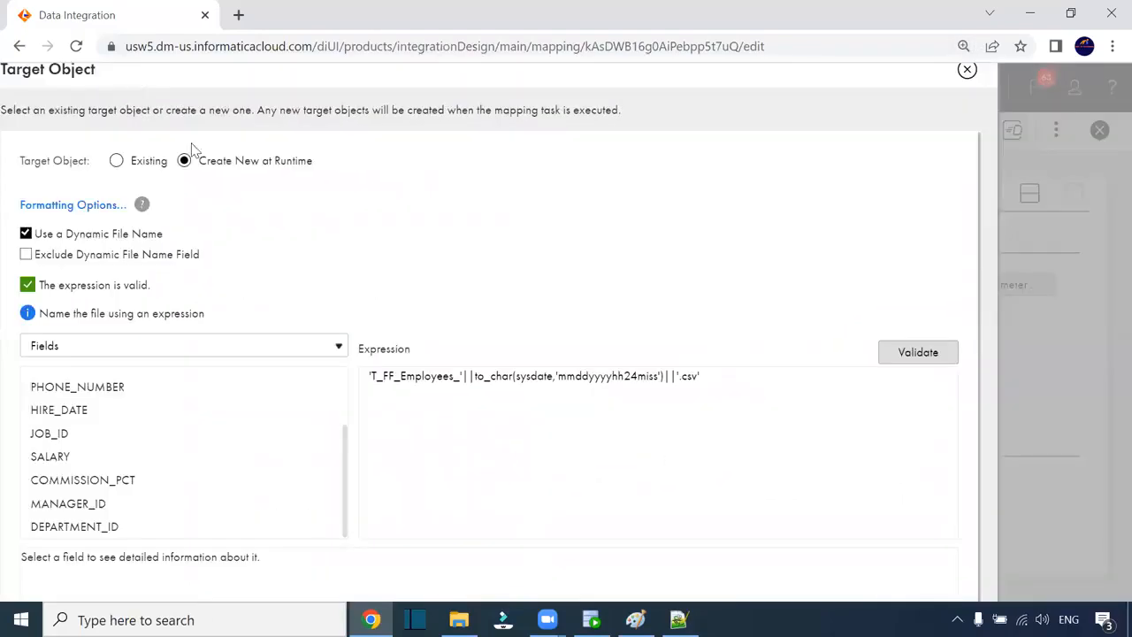
key("ctrl+minus")
key("ctrl+minus")
left_click(706, 560)
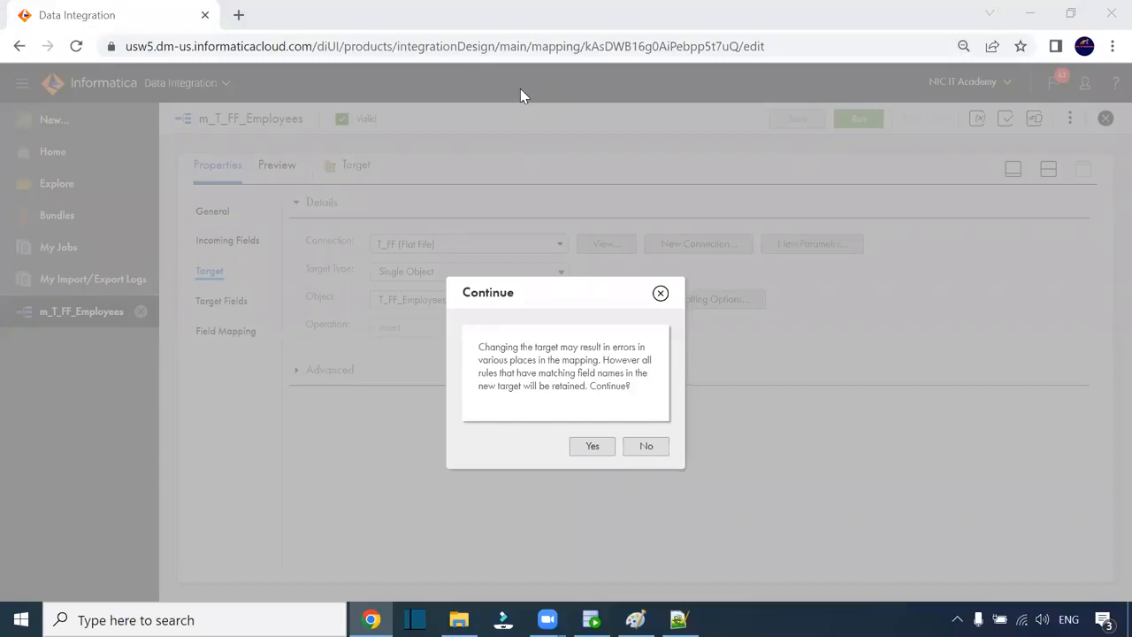
left_click(610, 451)
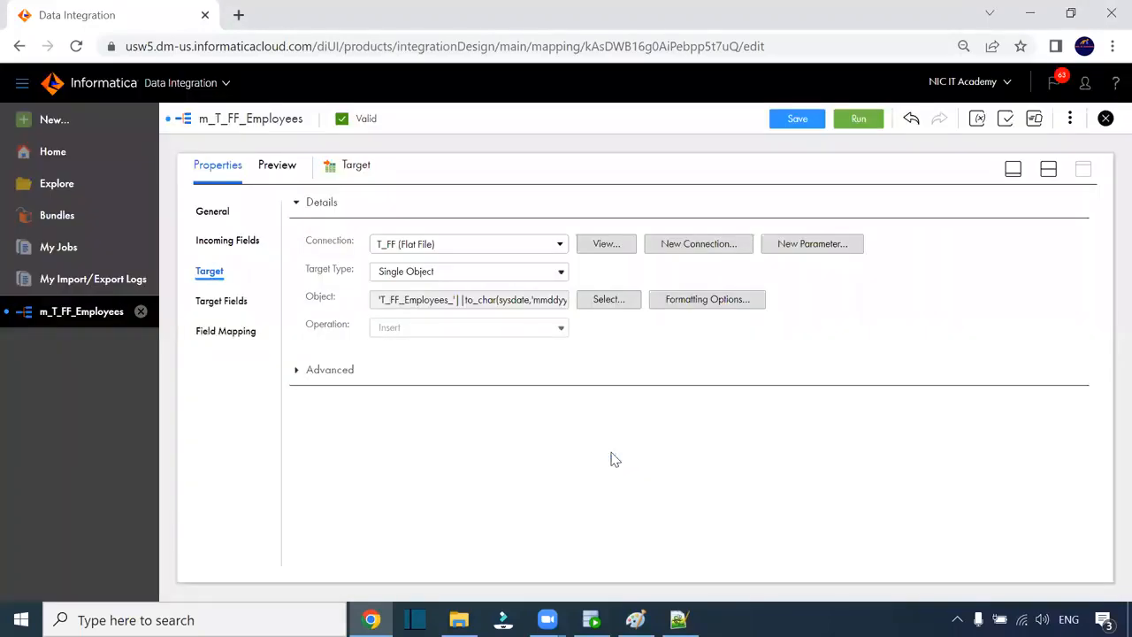
- Save m_T_FF_Employees, run it, and open My Jobs filtered to this mapping
left_click(800, 121)
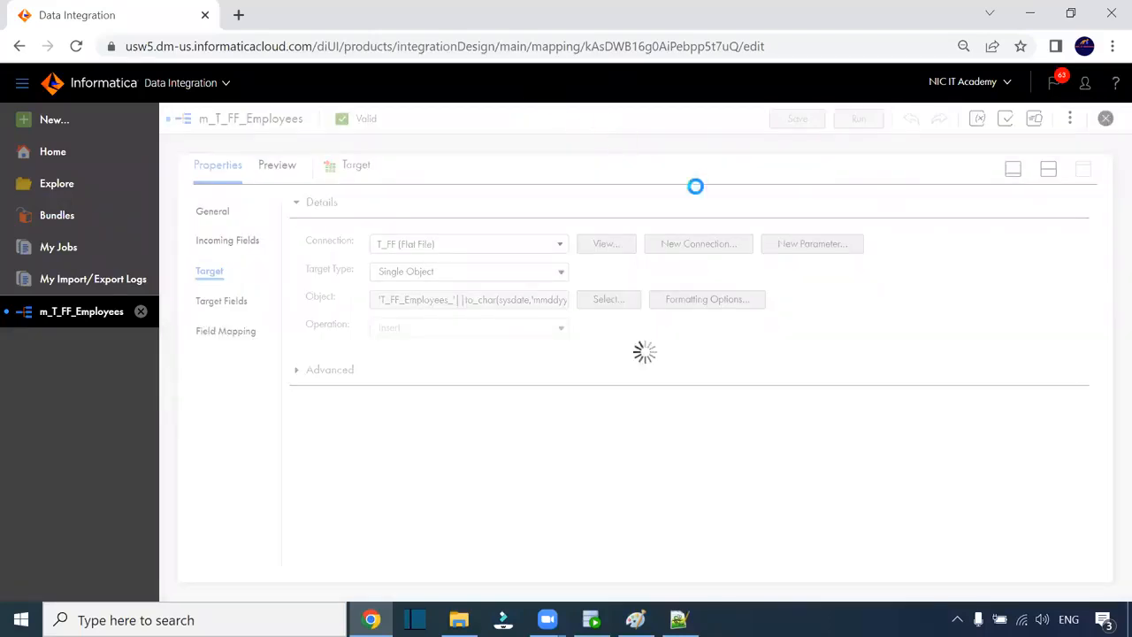
left_click(849, 123)
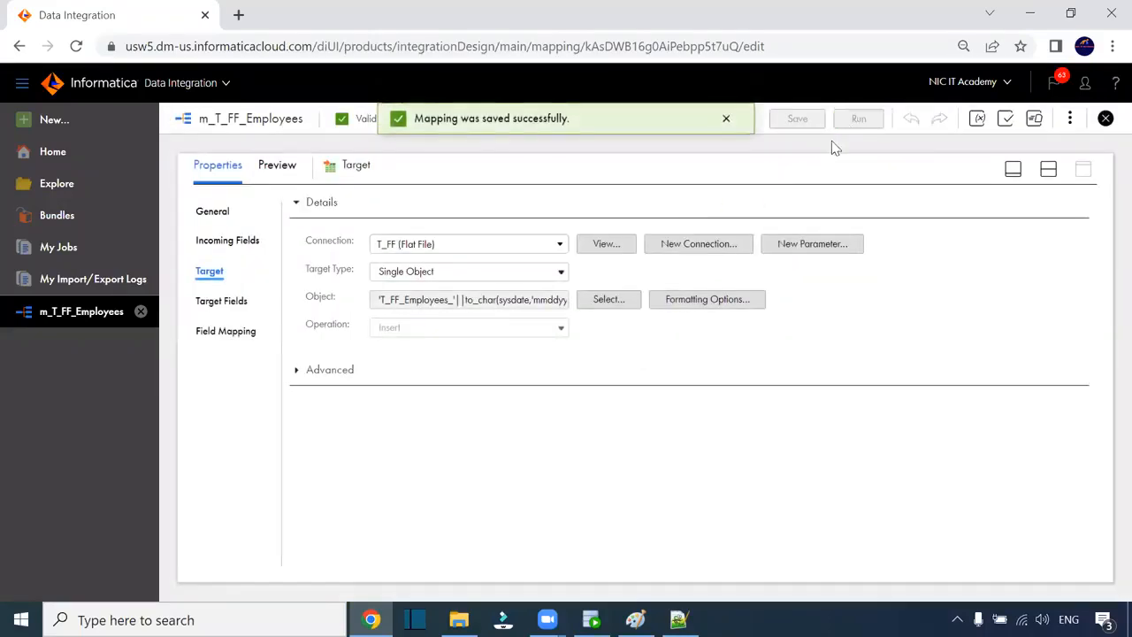
left_click(865, 541)
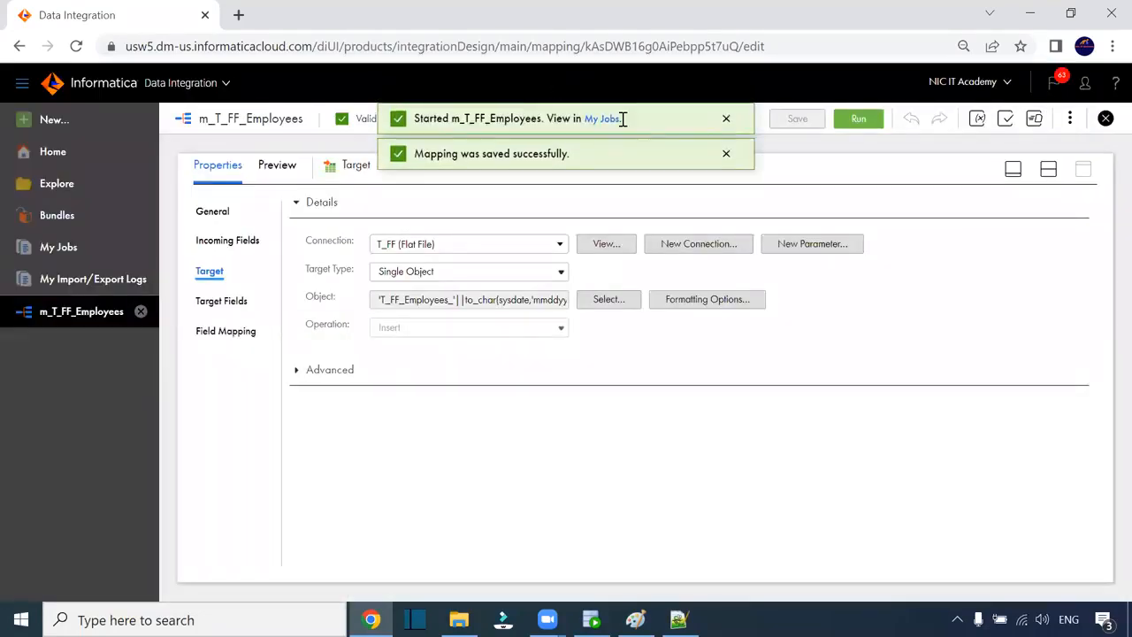
left_click(605, 118)
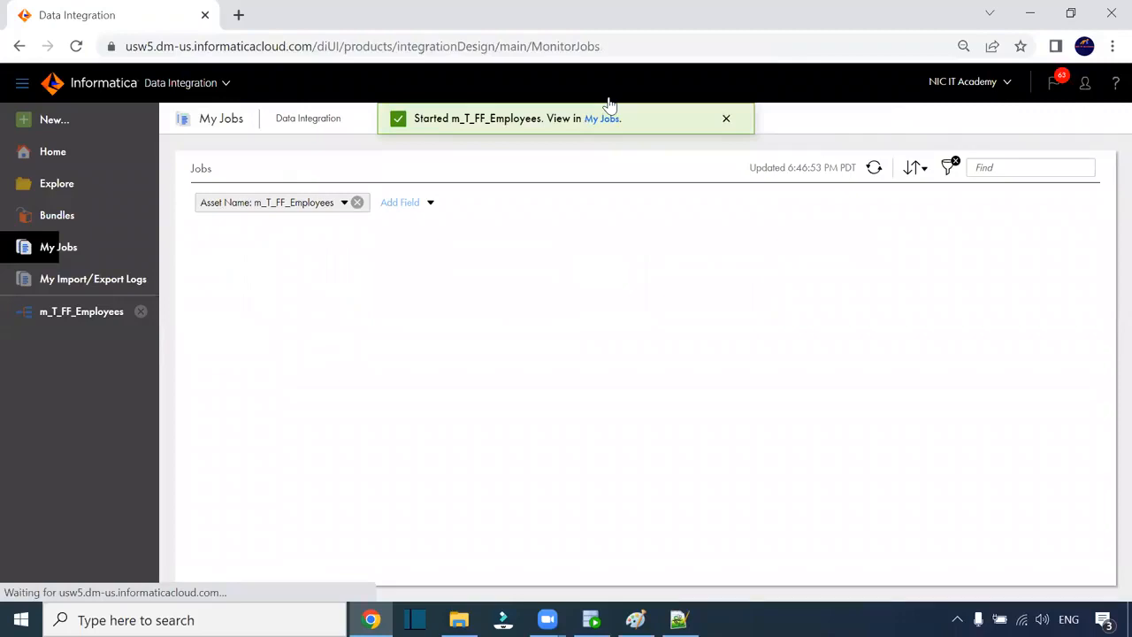
key("alt+Tab")
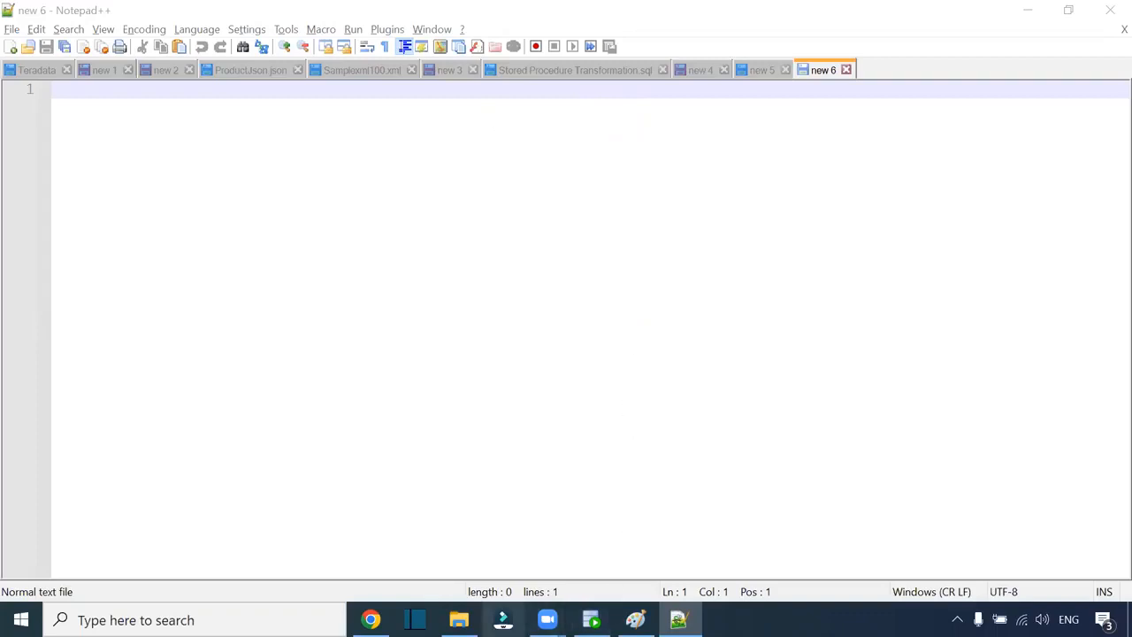
- View T_FF_Employees_09132022214658.csv in Notepad++, close it, and return to Informatica
left_click(459, 619)
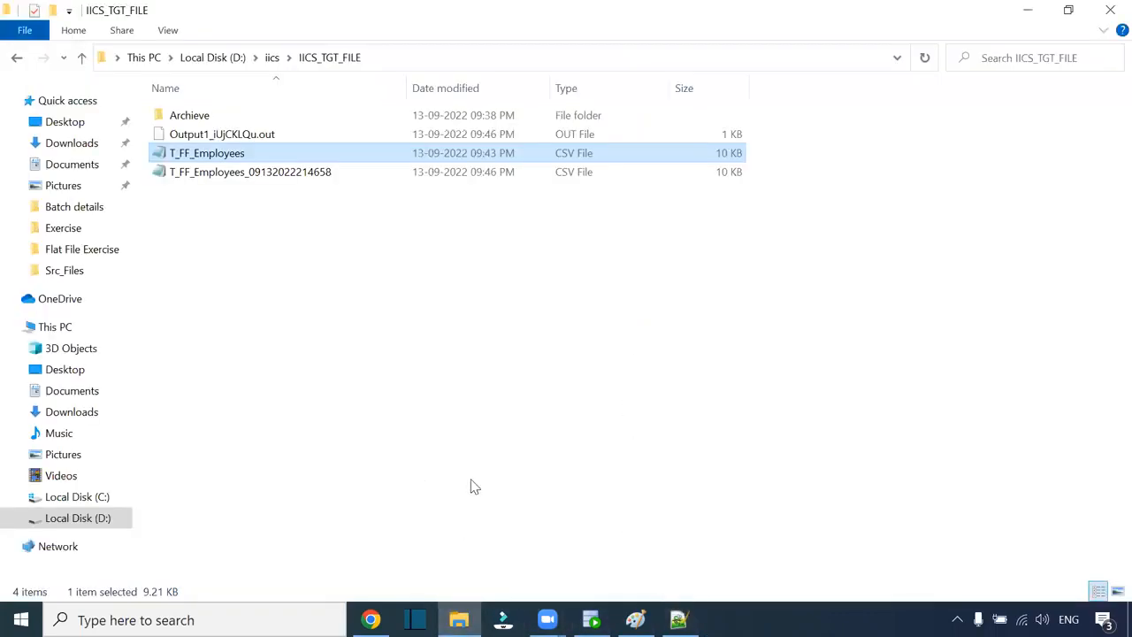
left_click(305, 174)
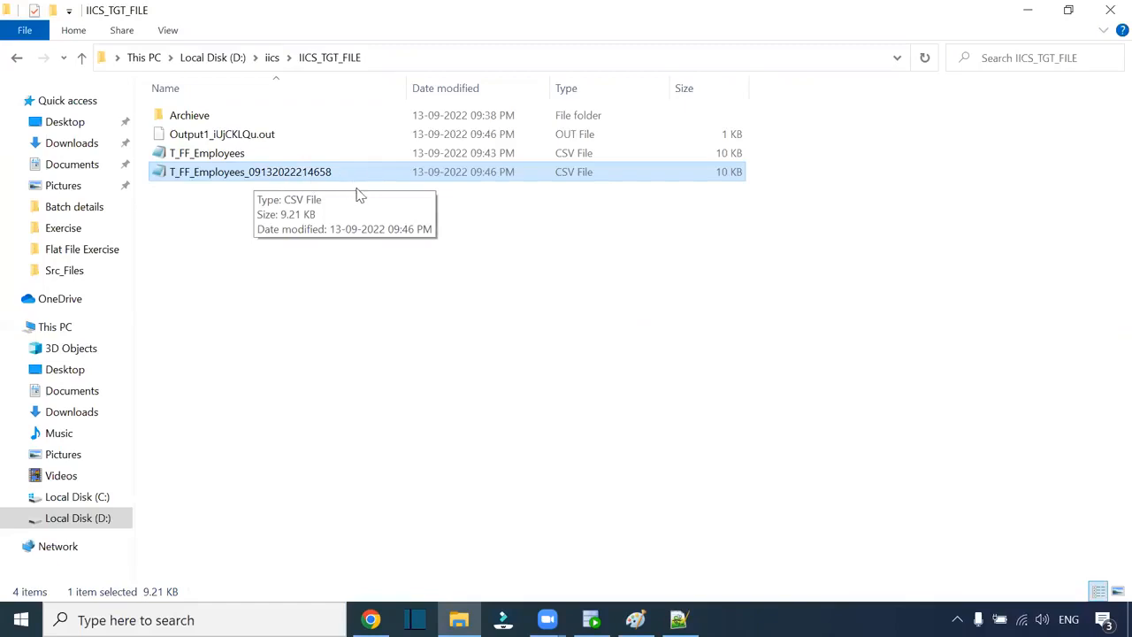
right_click(311, 174)
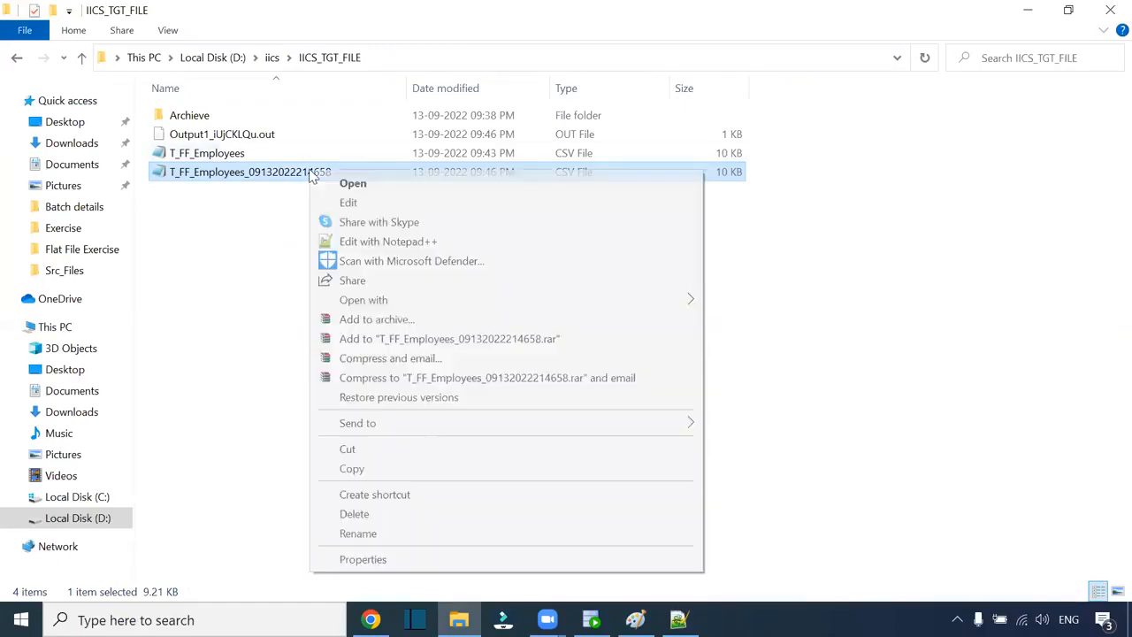
left_click(363, 242)
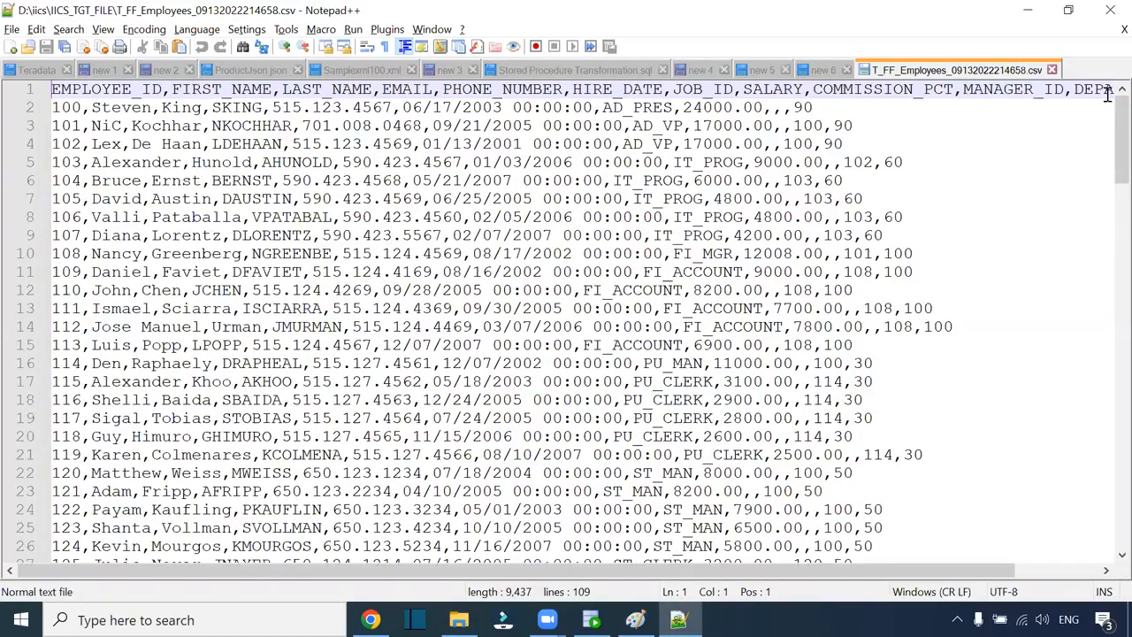
left_click(1052, 69)
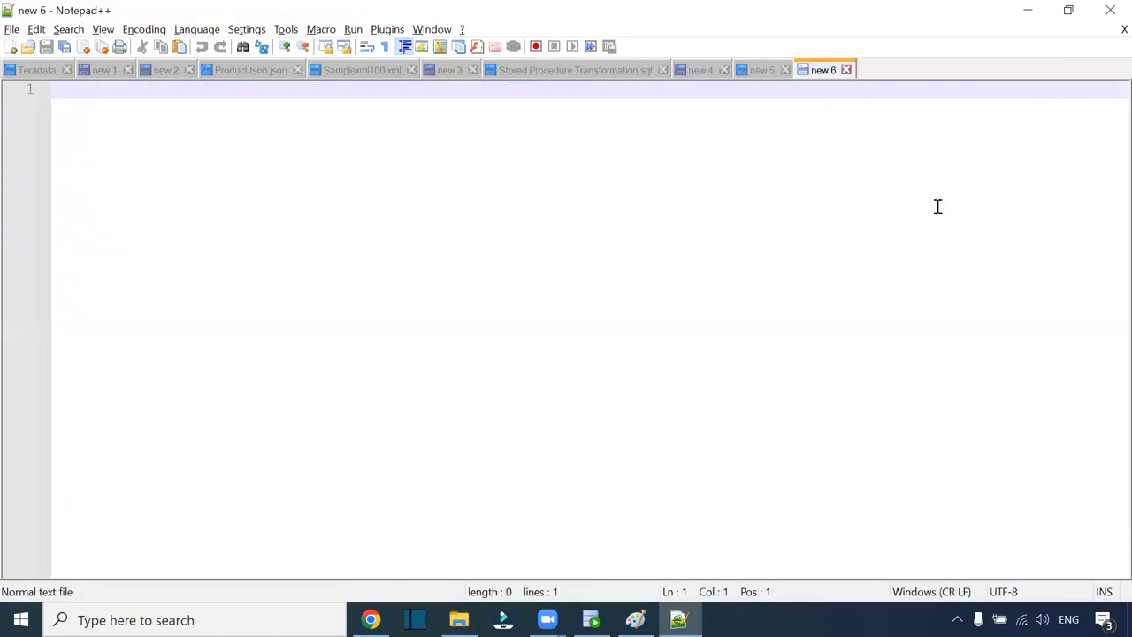
key("alt+Tab")
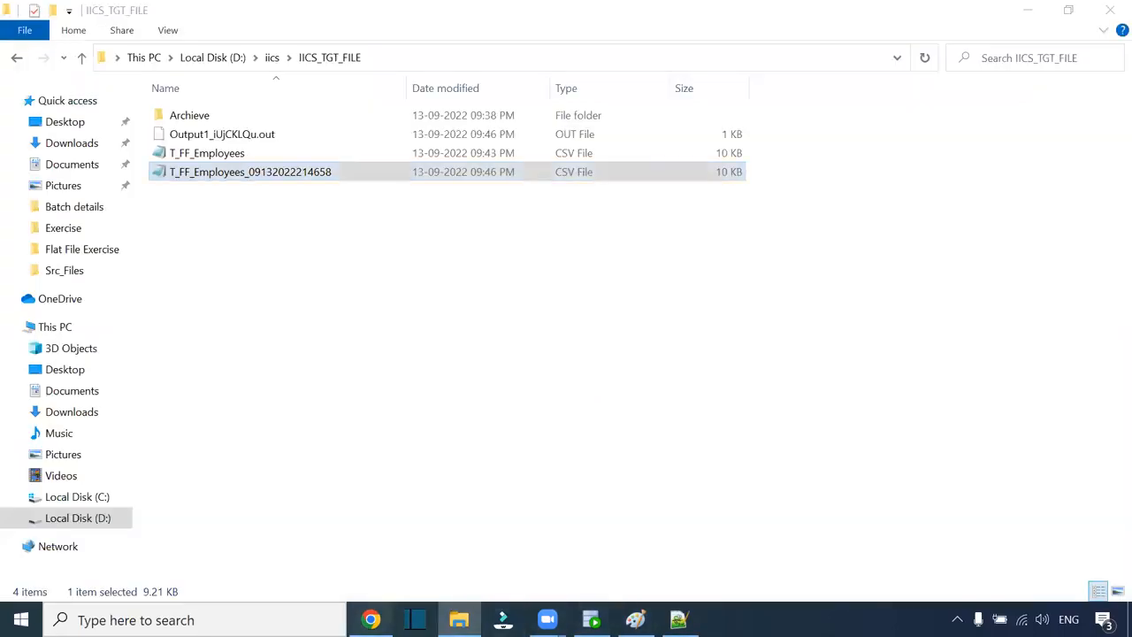
left_click(371, 619)
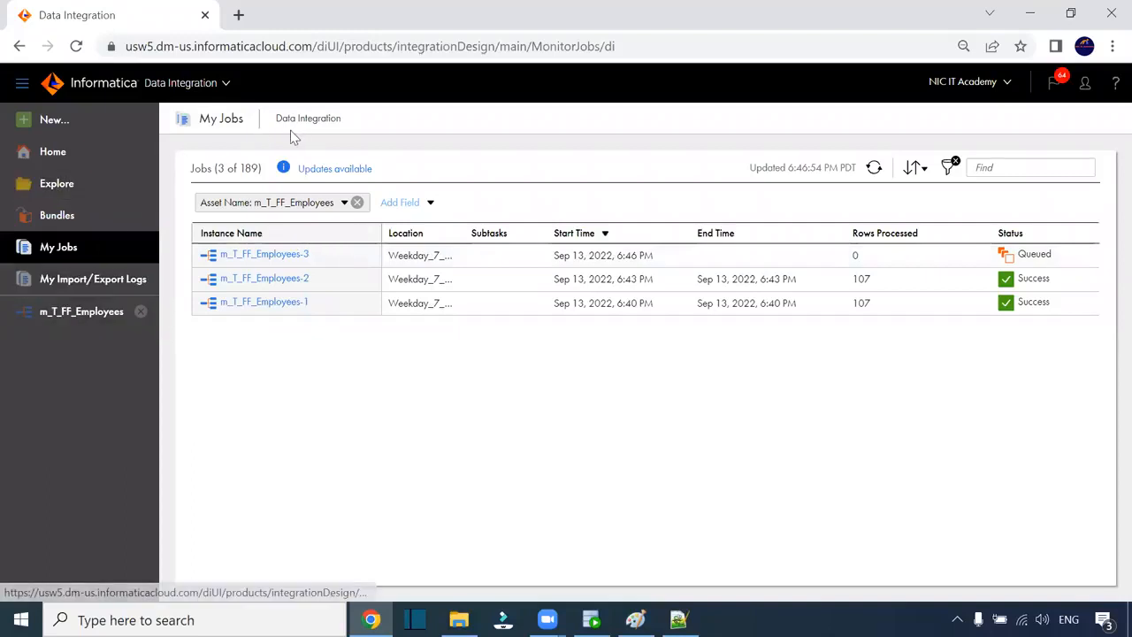
- In Administrator Connections, check that the T_FF connection points to D:\iics\IICS_TGT_FILE
left_click(183, 88)
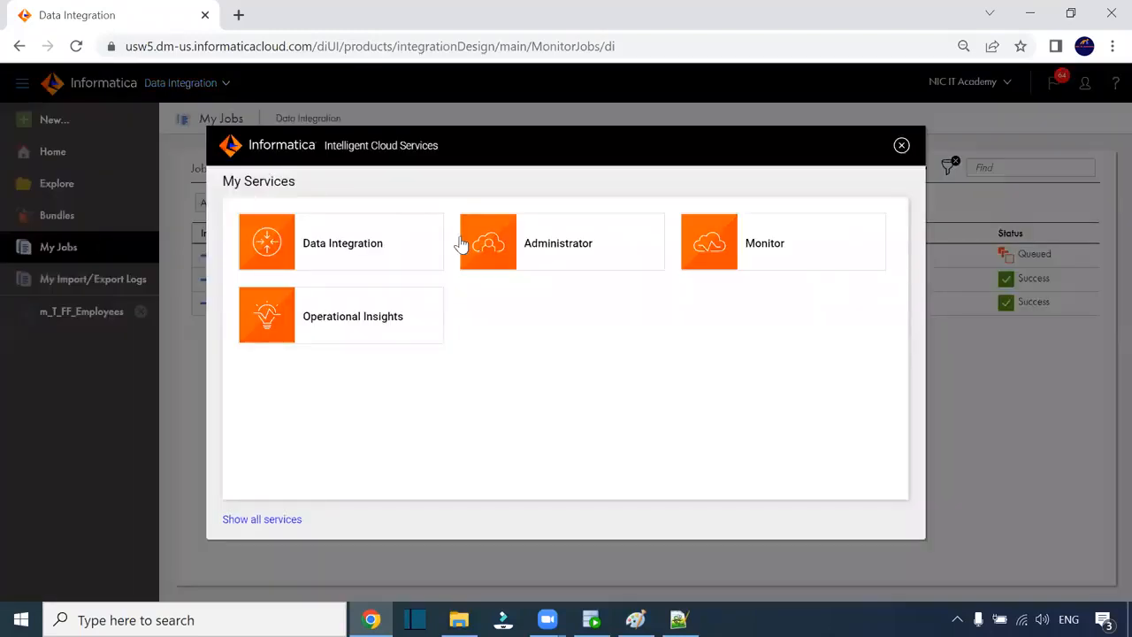
left_click(576, 247)
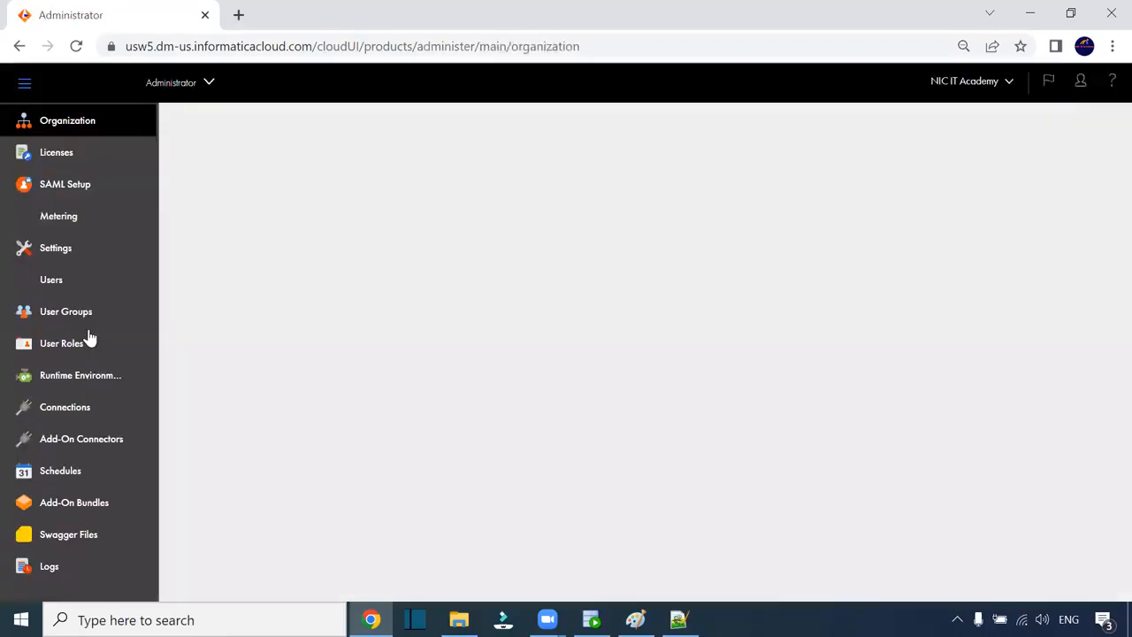
left_click(75, 407)
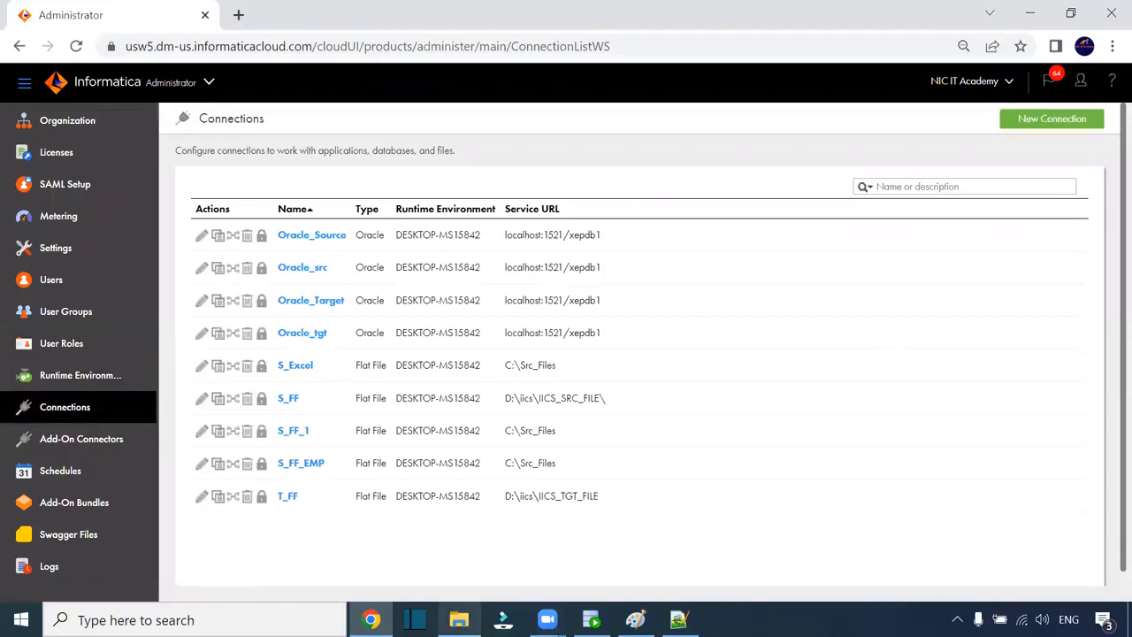
left_click(459, 619)
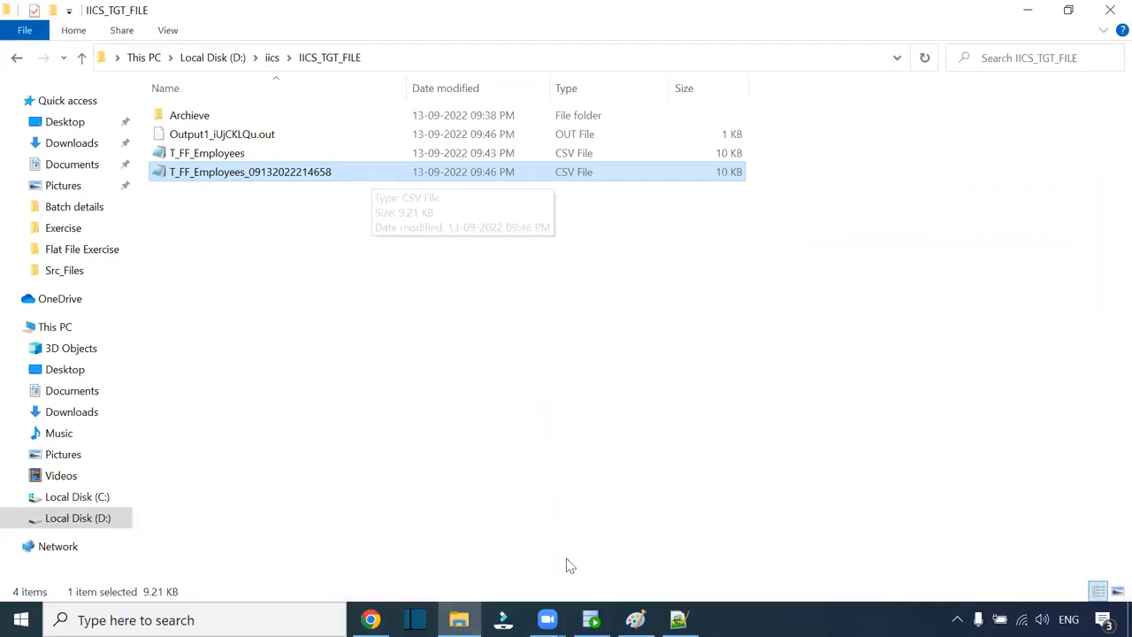
left_click(371, 619)
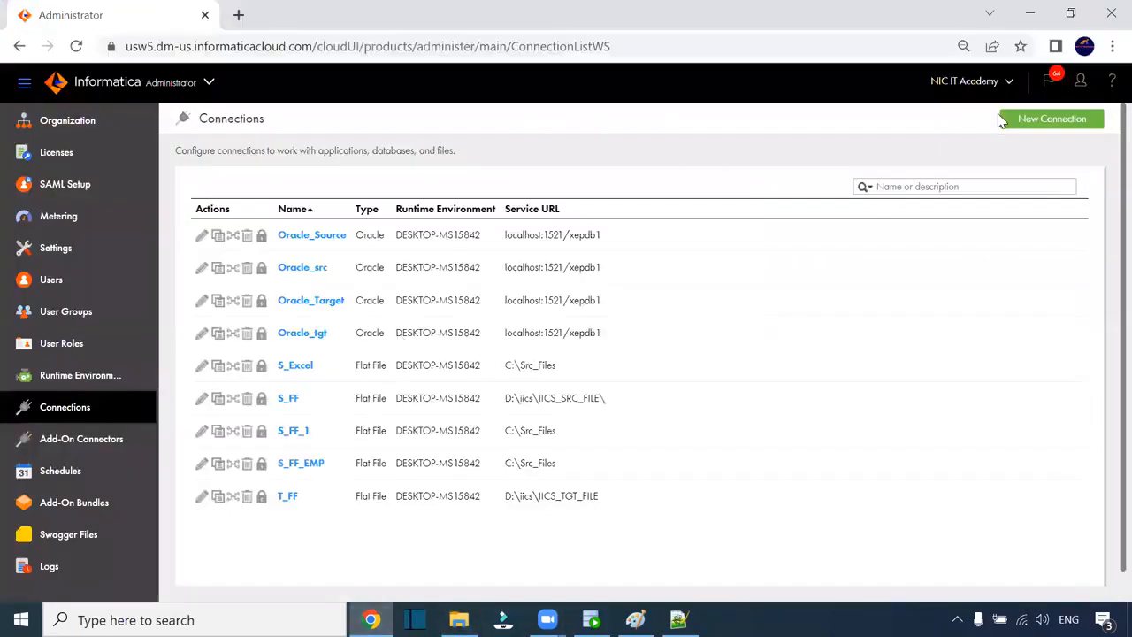
- Back in Data Integration, open My Jobs showing m_T_FF_Employees-3 succeeded with 107 rows
left_click(156, 88)
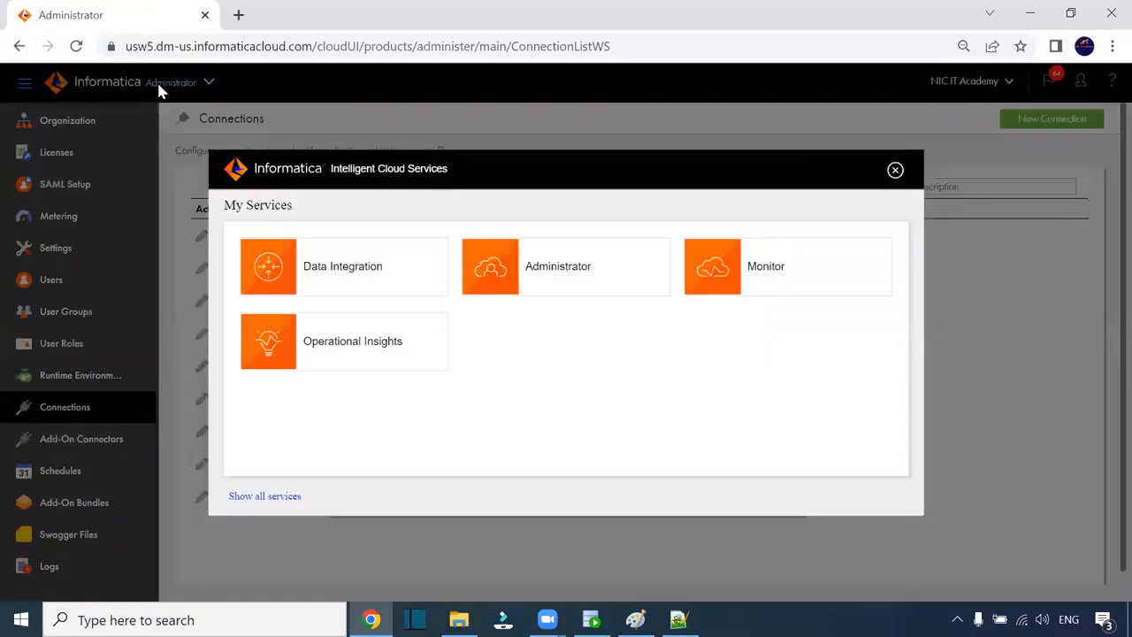
left_click(355, 270)
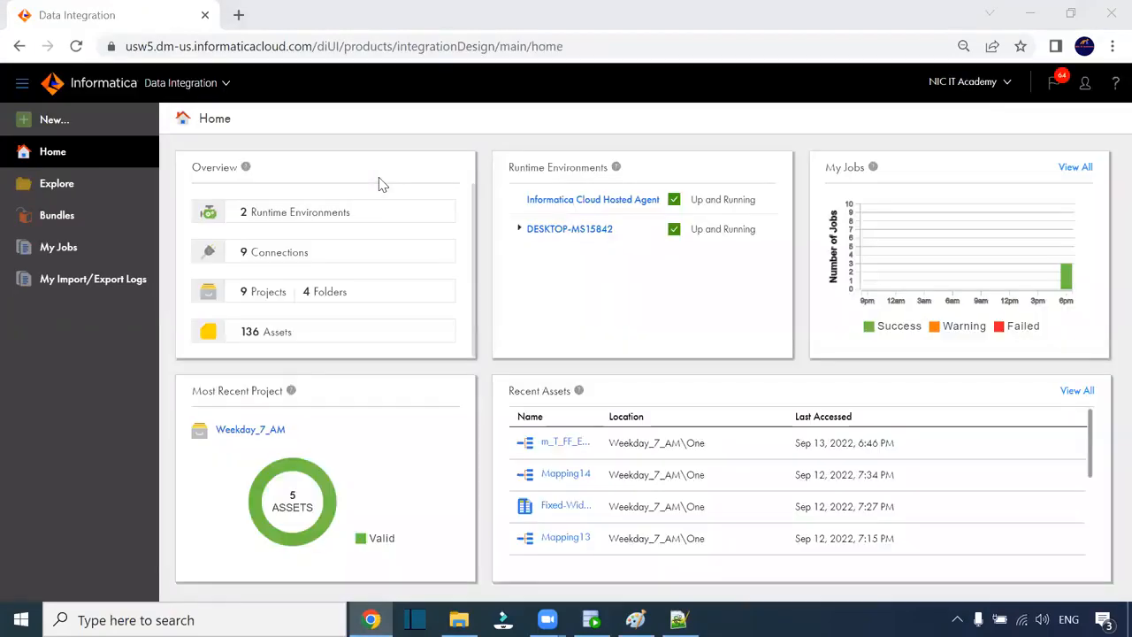
left_click(77, 251)
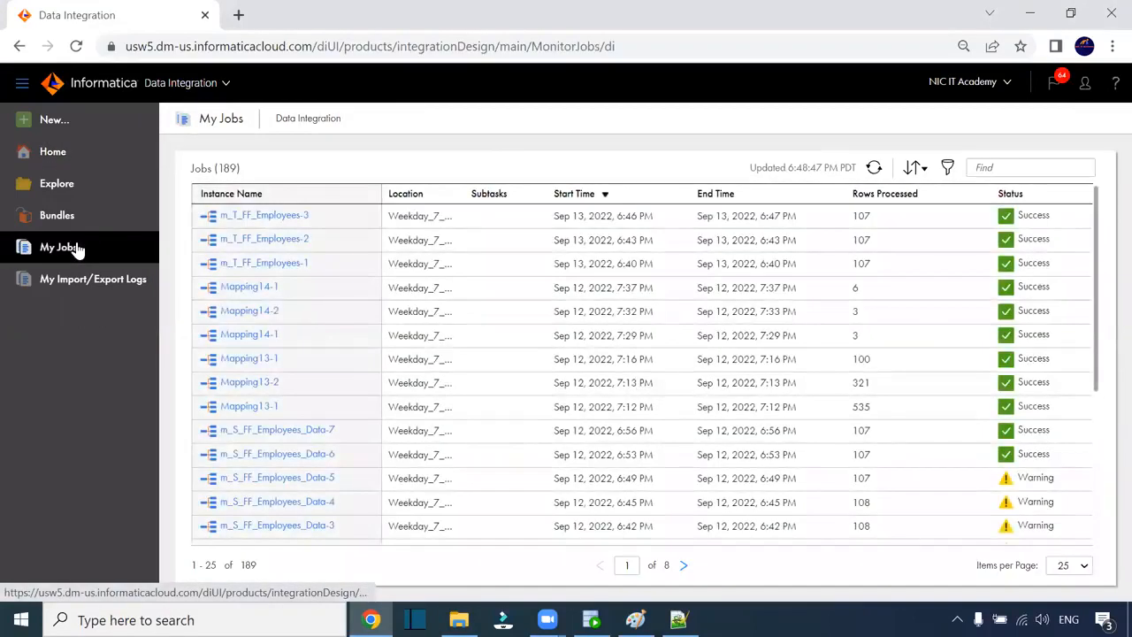
- Start another m_T_FF_Employees run from the mapping, then bring up the IICS_TGT_FILE folder
left_click(268, 215)
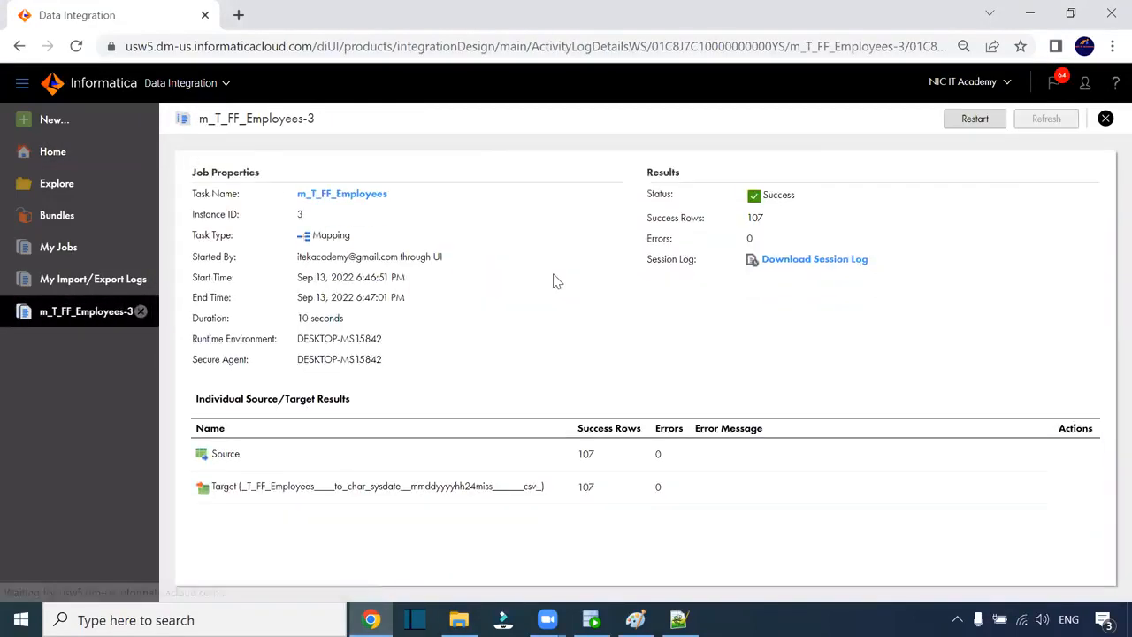
left_click(358, 195)
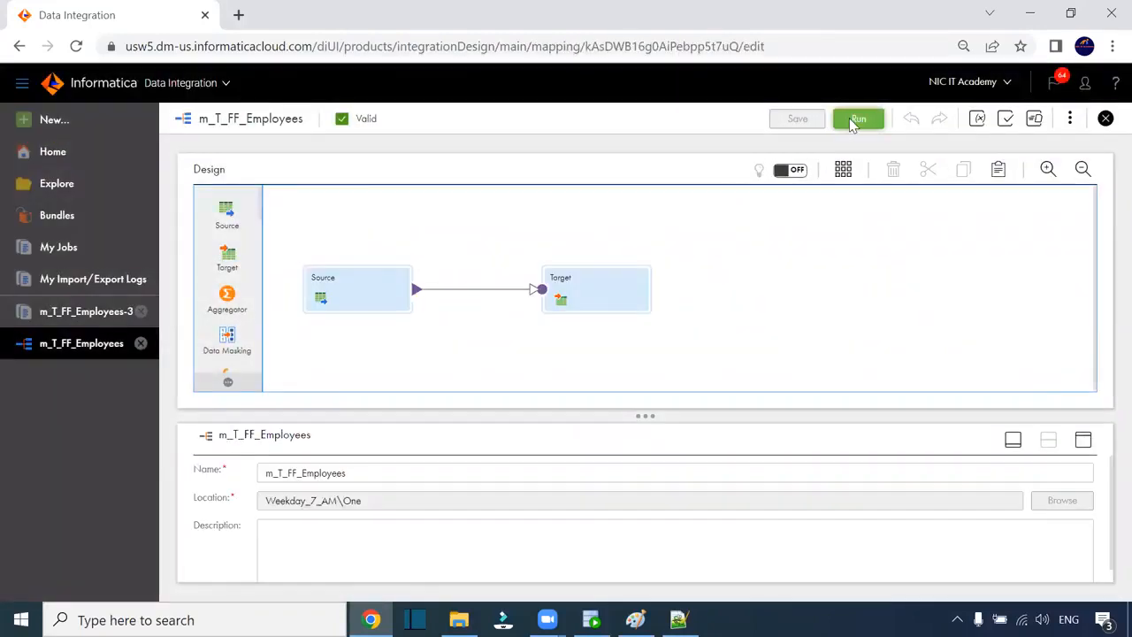
left_click(851, 120)
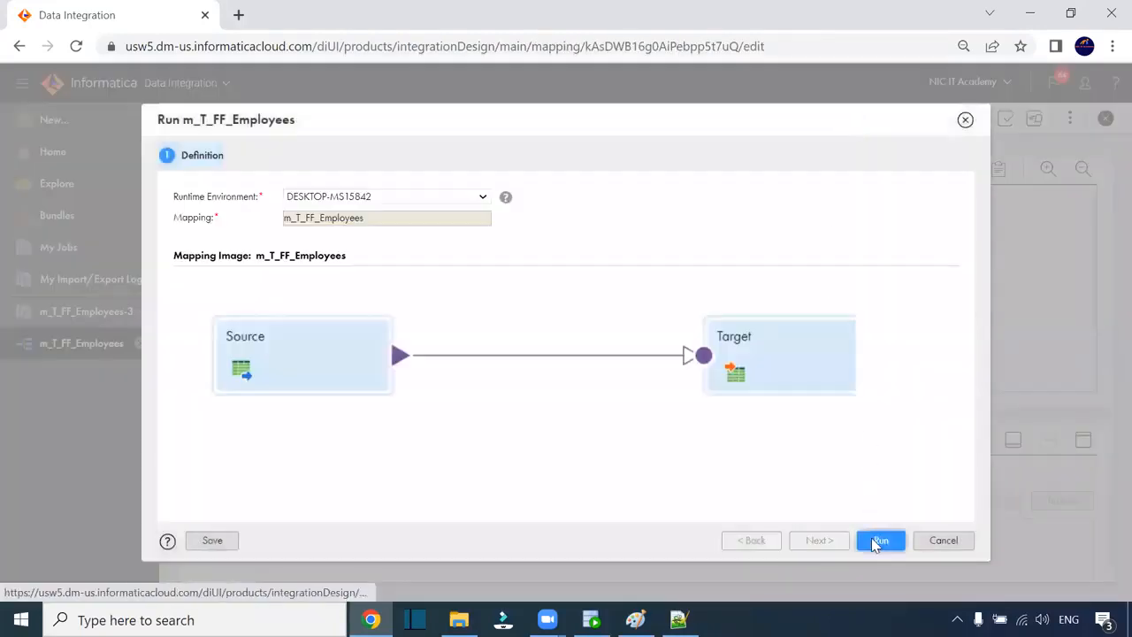
left_click(878, 541)
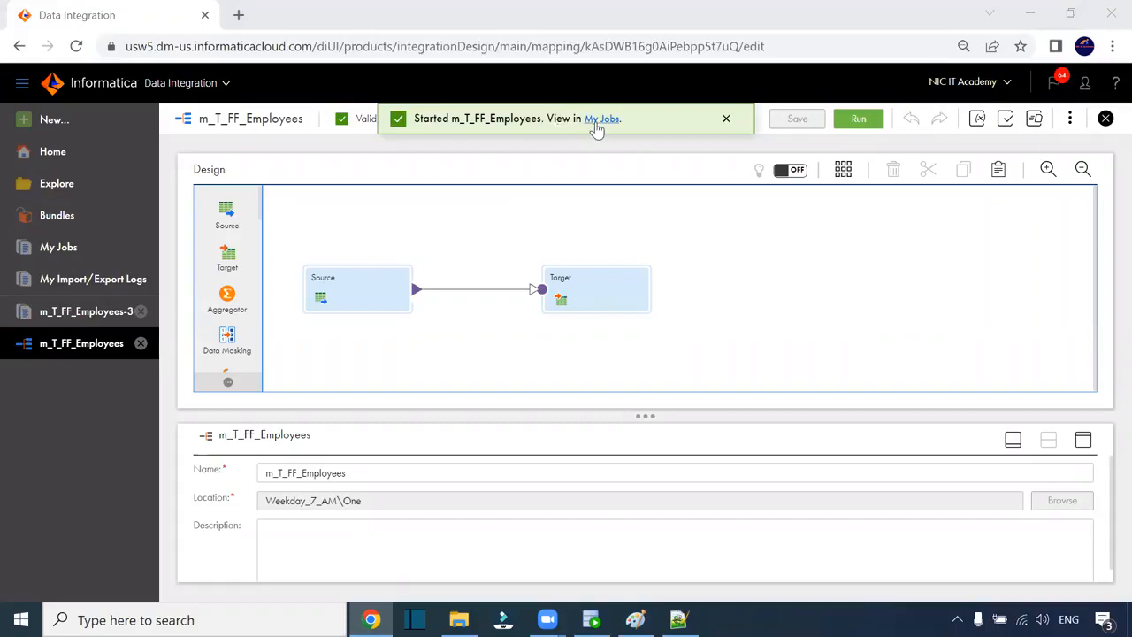
left_click(604, 119)
left_click(459, 619)
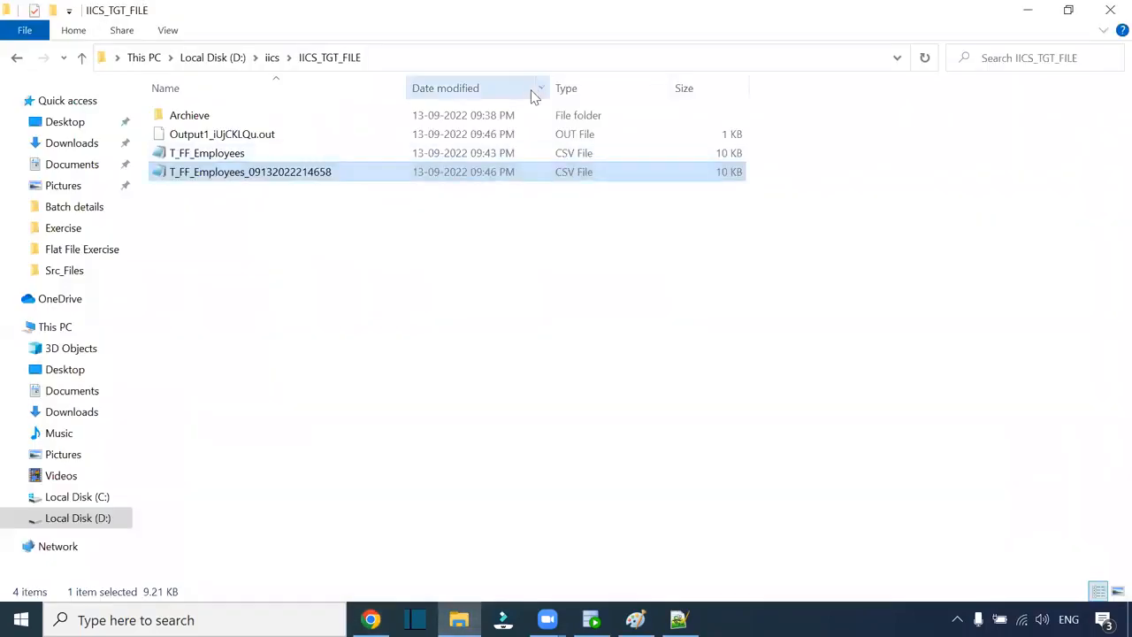
key("alt+Tab")
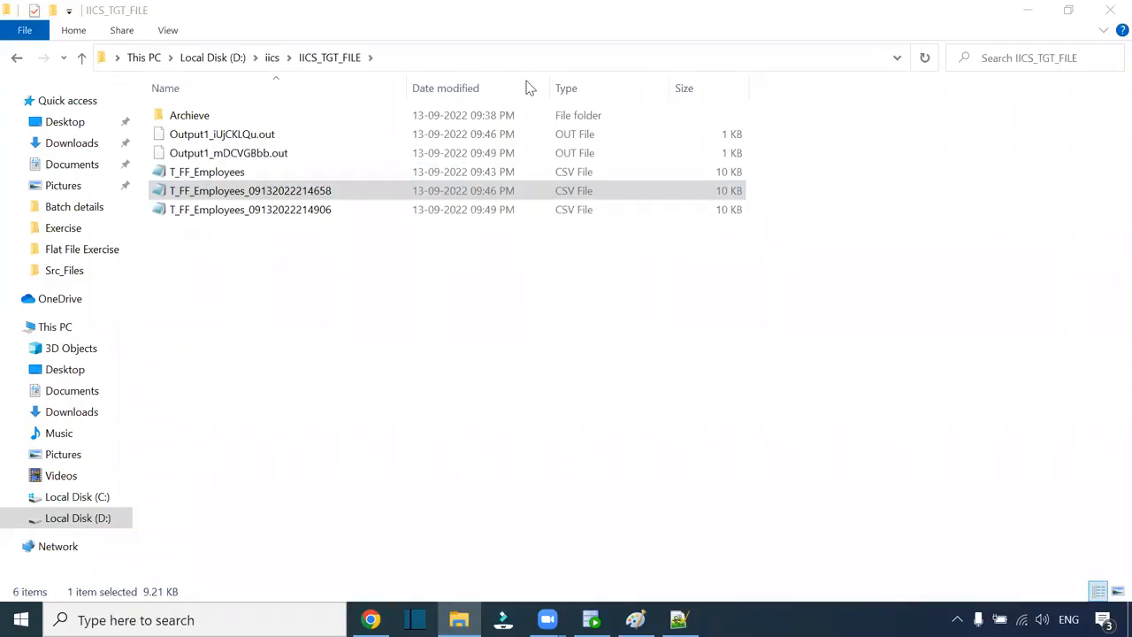
left_click(313, 213)
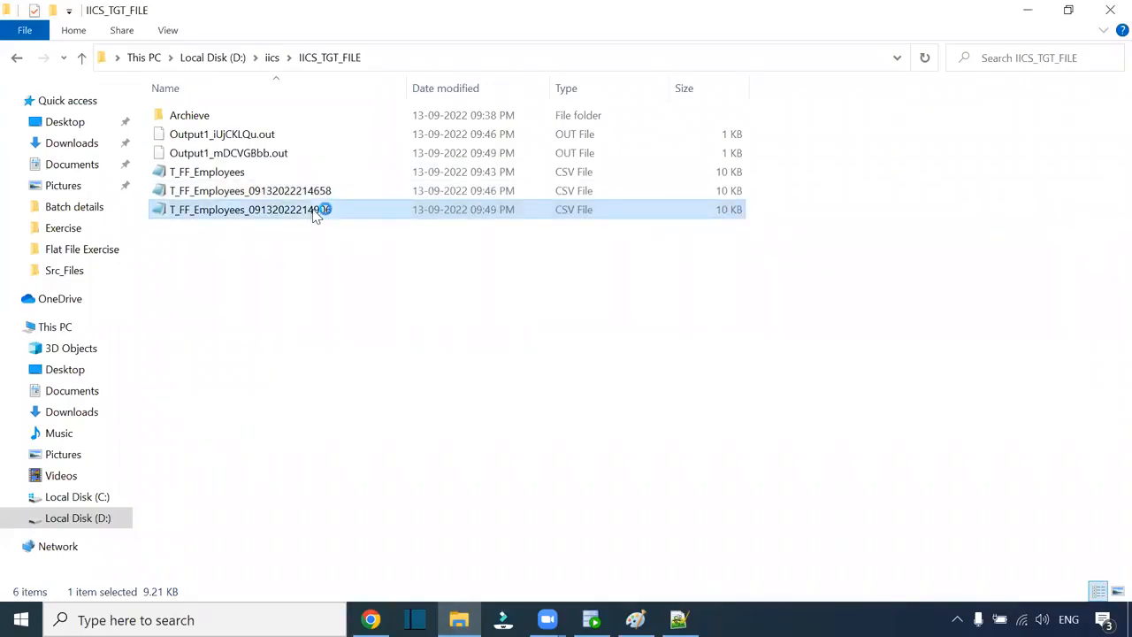
double_click(316, 214)
left_click(1064, 97)
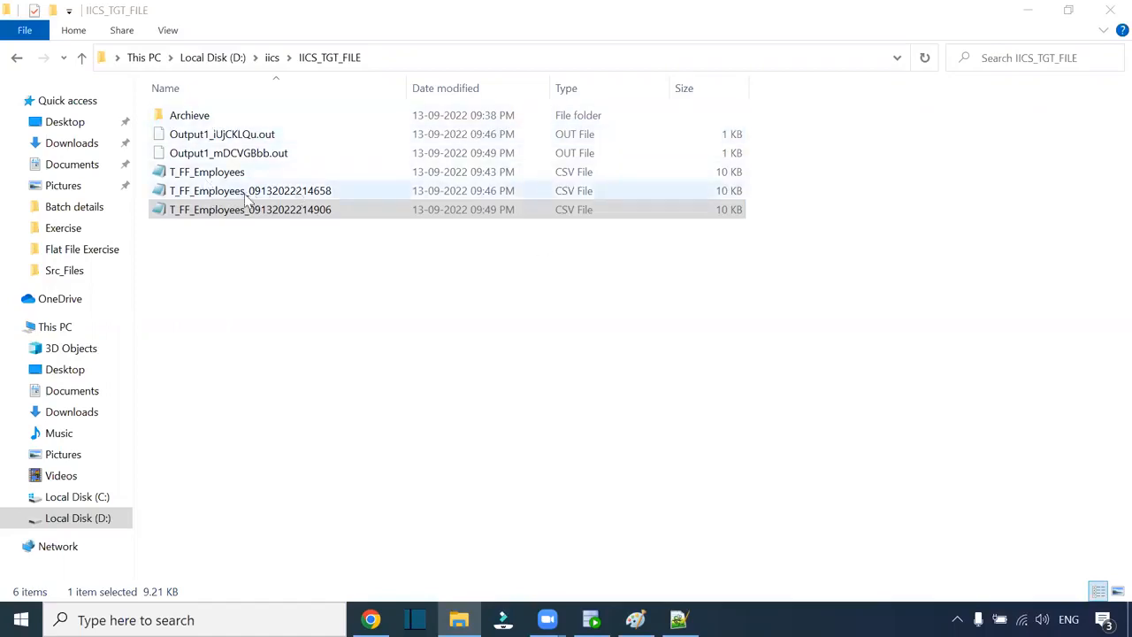
left_click(204, 171)
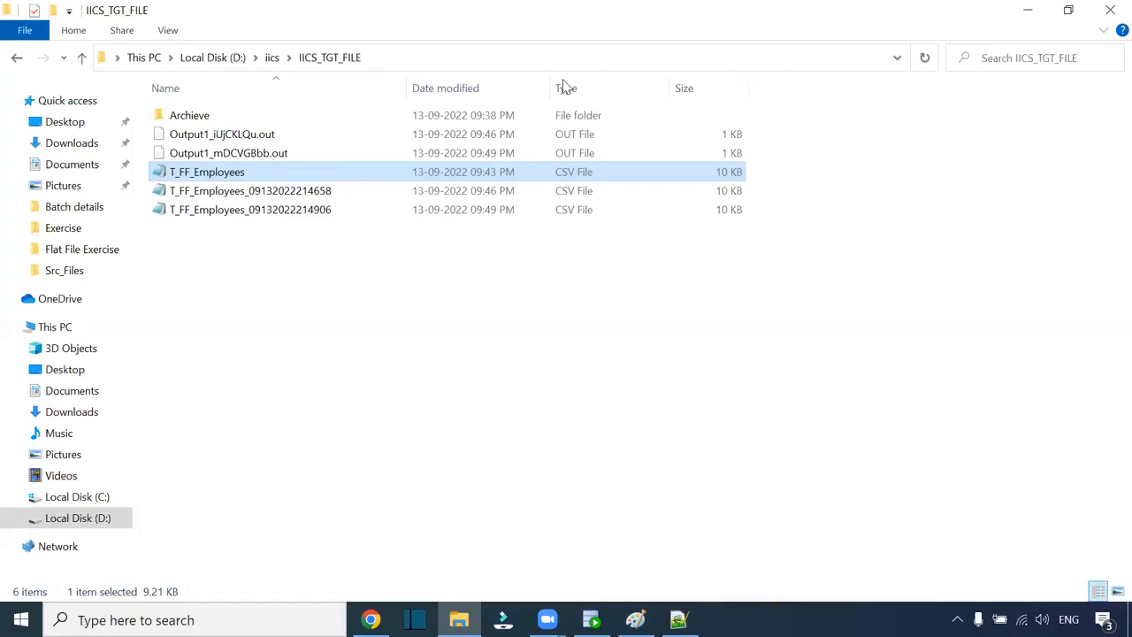
- Cancel renaming T_FF_Employees, then show the Target's properties in the m_T_FF_Employees mapping
key("alt+Tab")
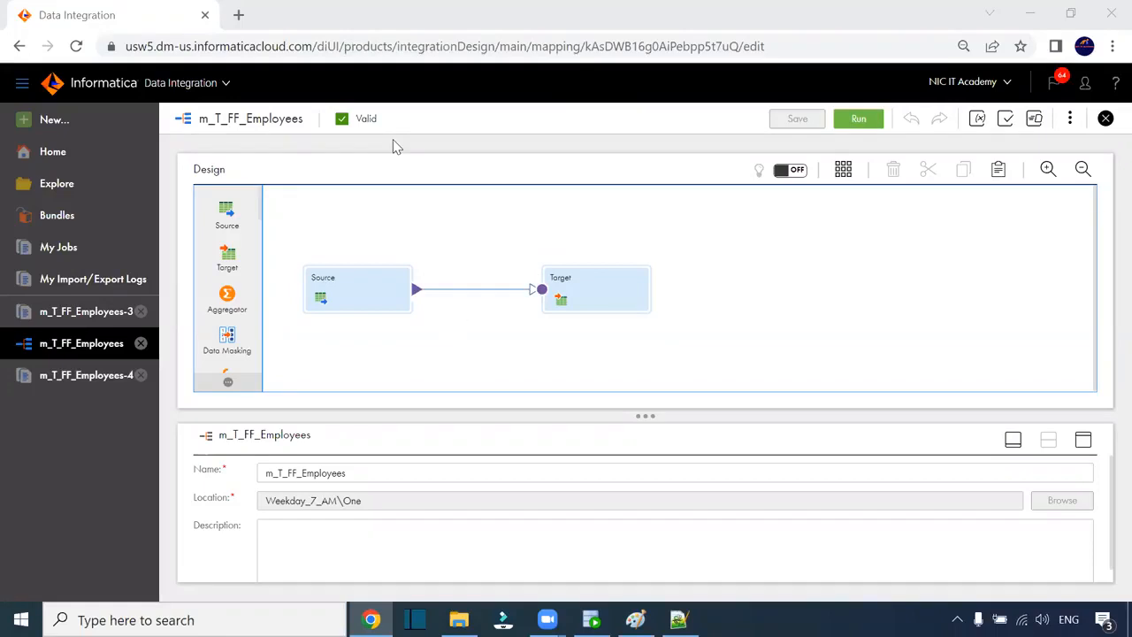
left_click(459, 619)
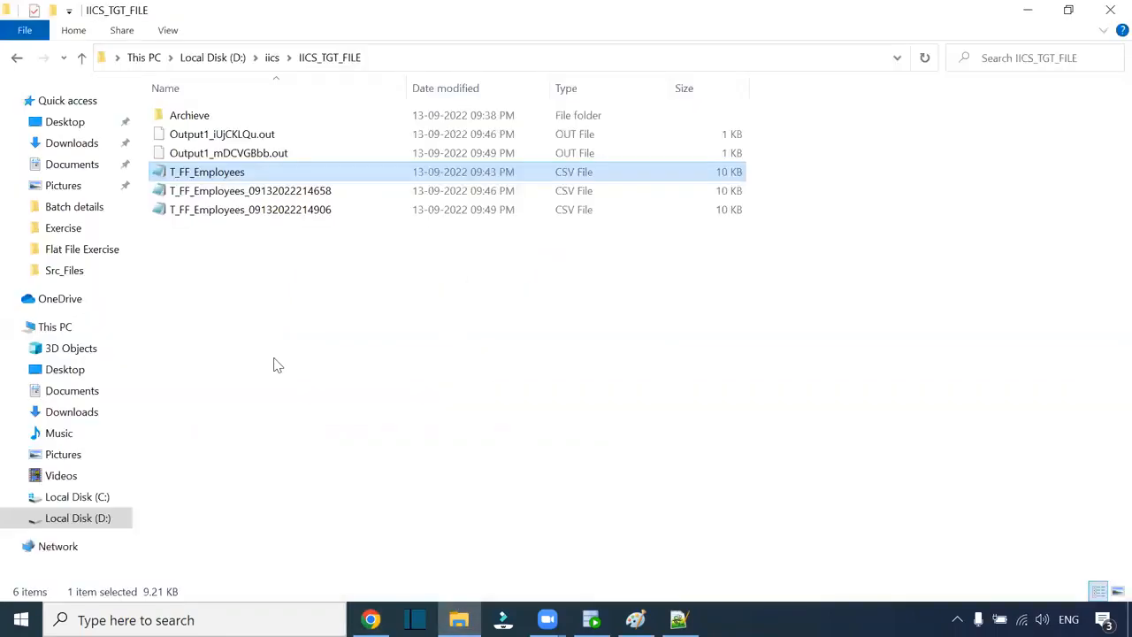
left_click(242, 173)
key("ctrl+c")
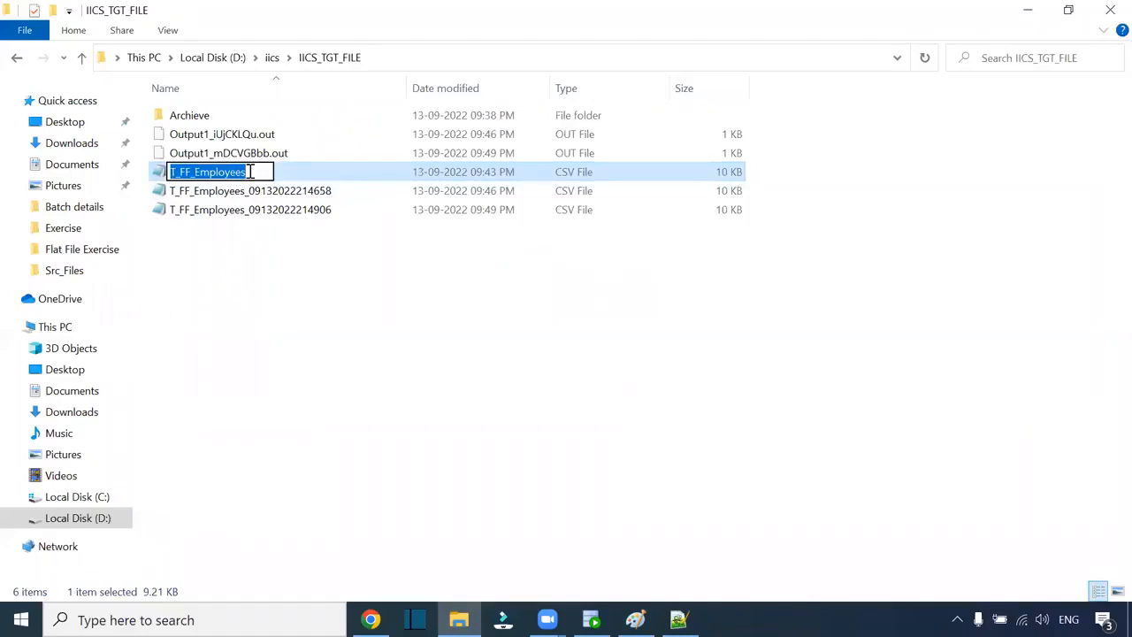
left_click(397, 321)
left_click(725, 174)
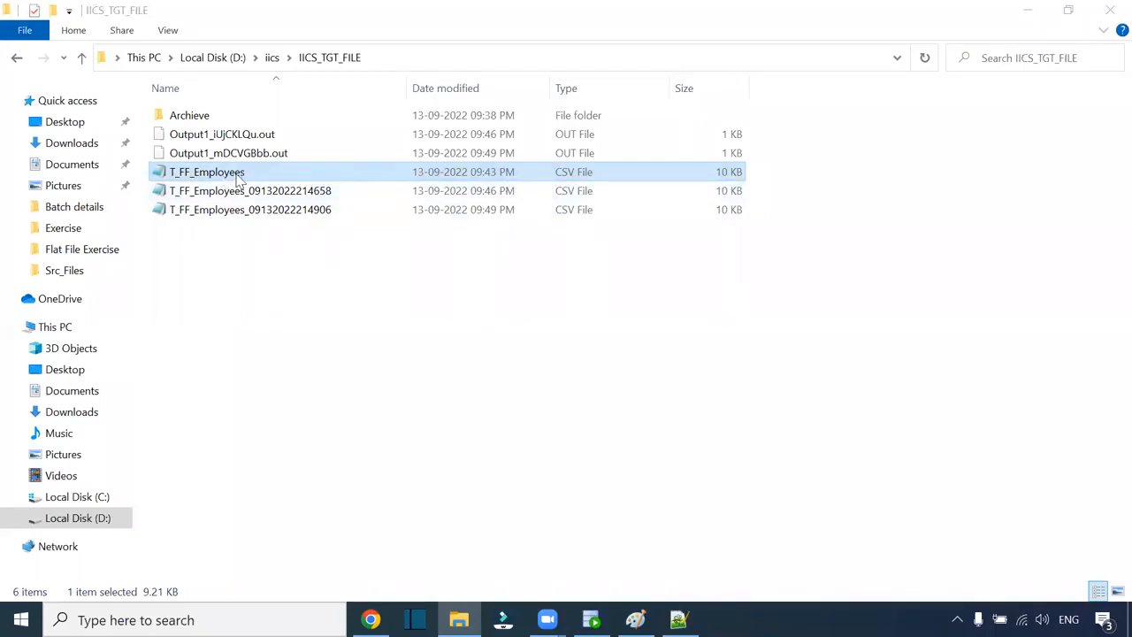
left_click(371, 619)
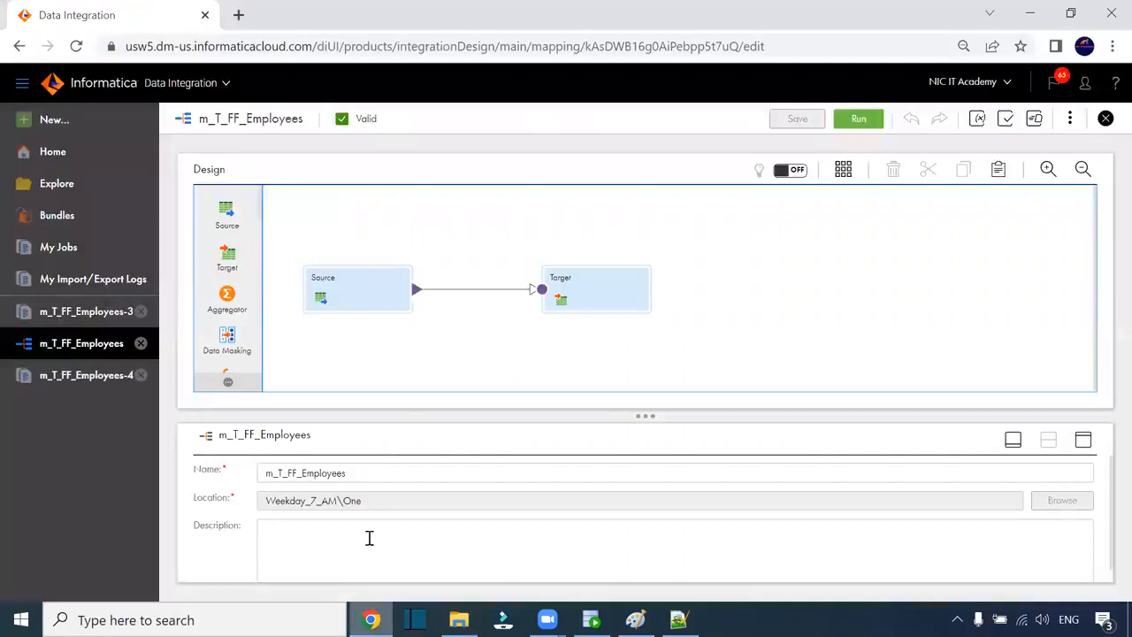
left_click(588, 306)
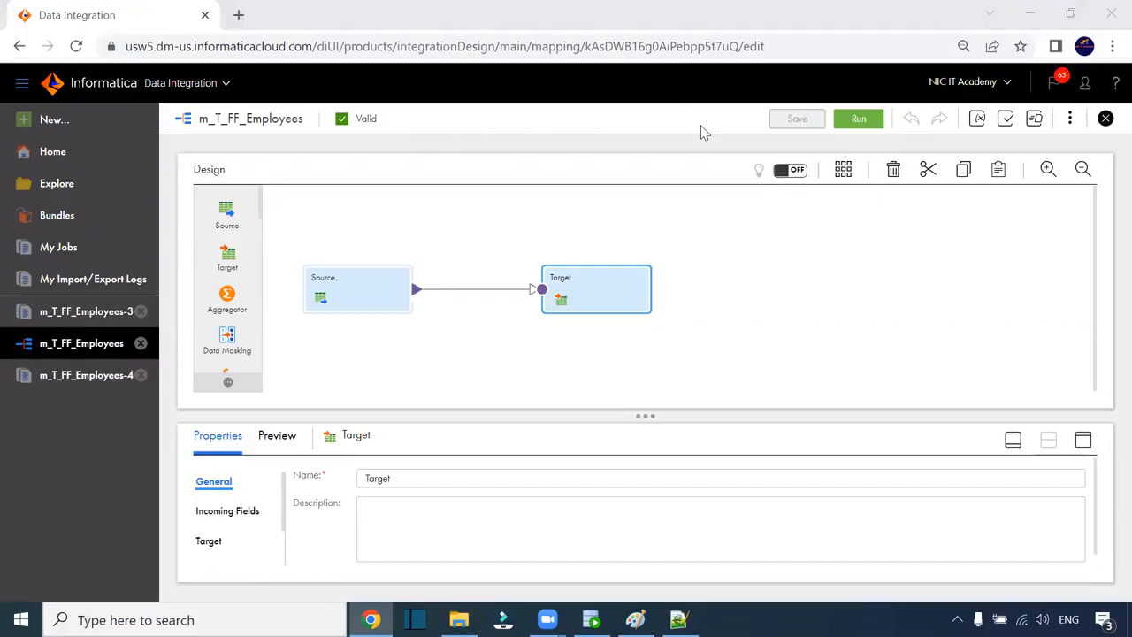
- Tick Append if Exists in the Target's Advanced options in the maximized properties panel
left_click(1083, 440)
left_click(217, 276)
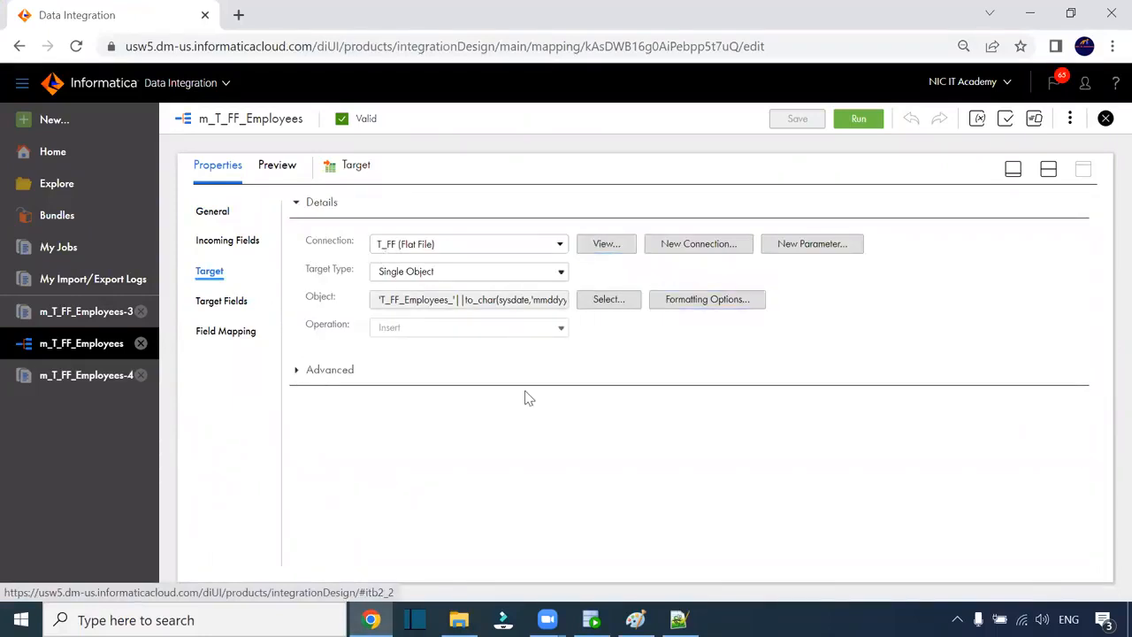
left_click(296, 373)
scroll(743, 438, "down", 2)
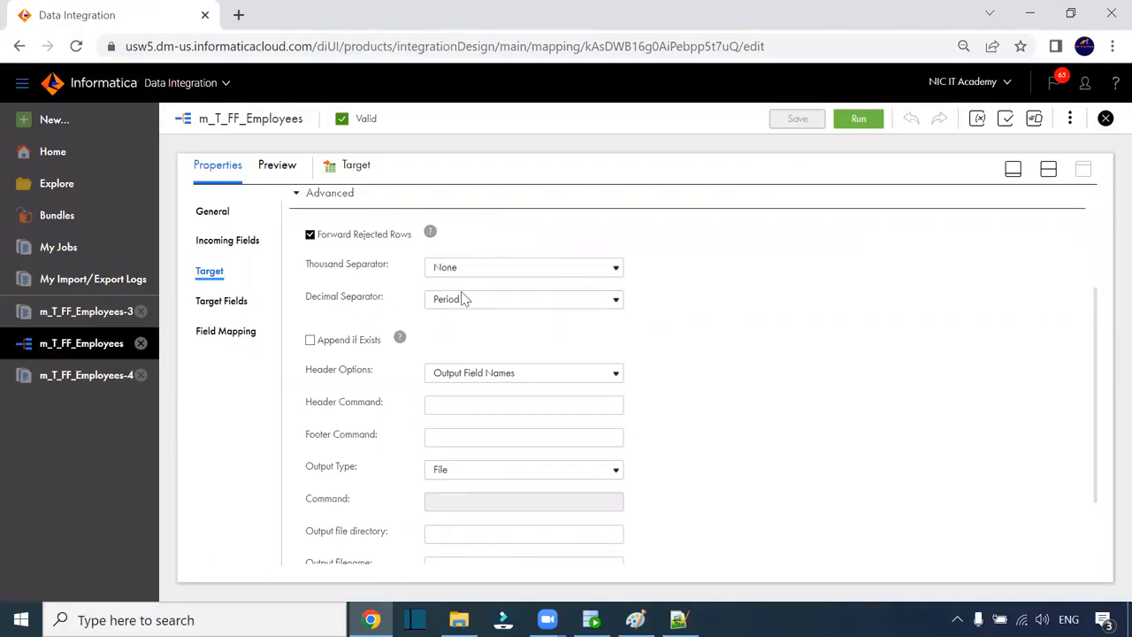
left_click(309, 341)
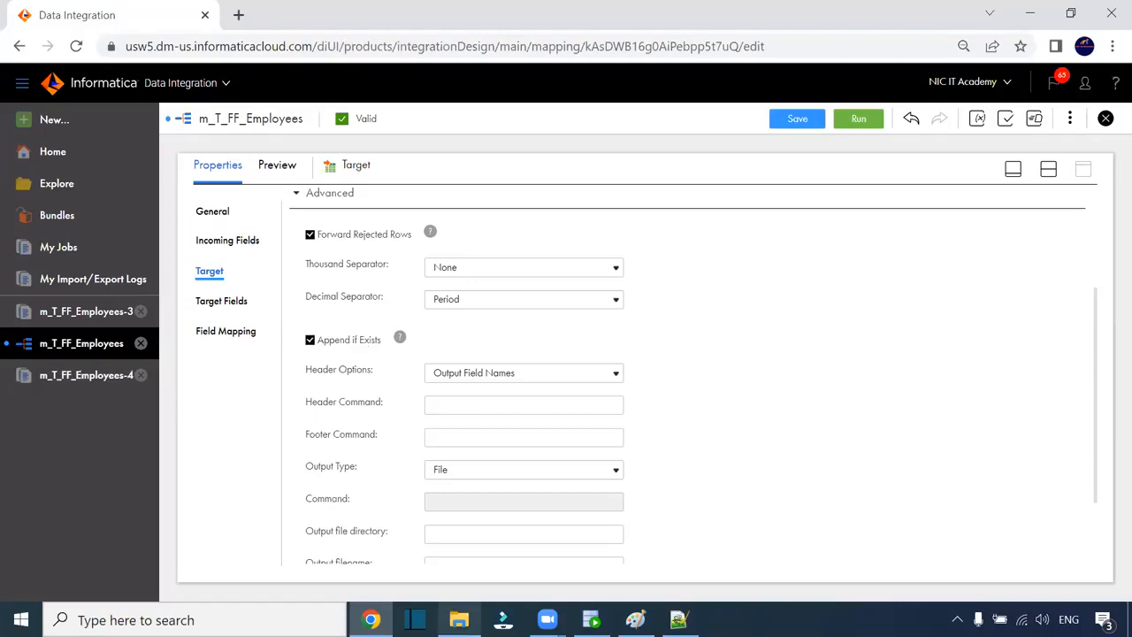
left_click(459, 619)
left_click(252, 192)
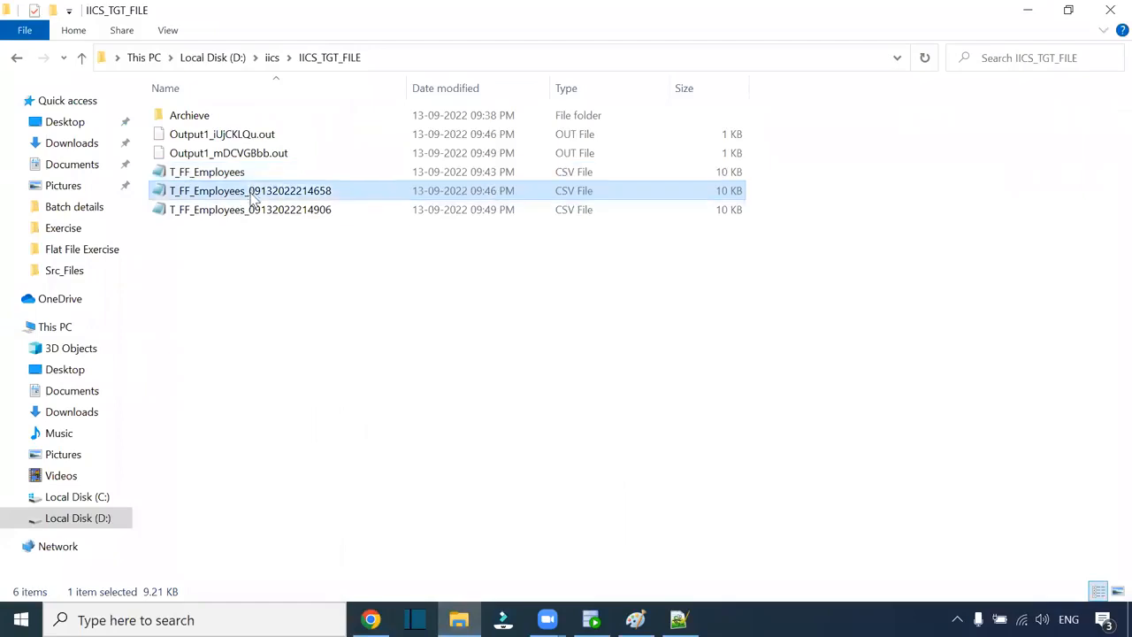
left_click(254, 209, "ctrl")
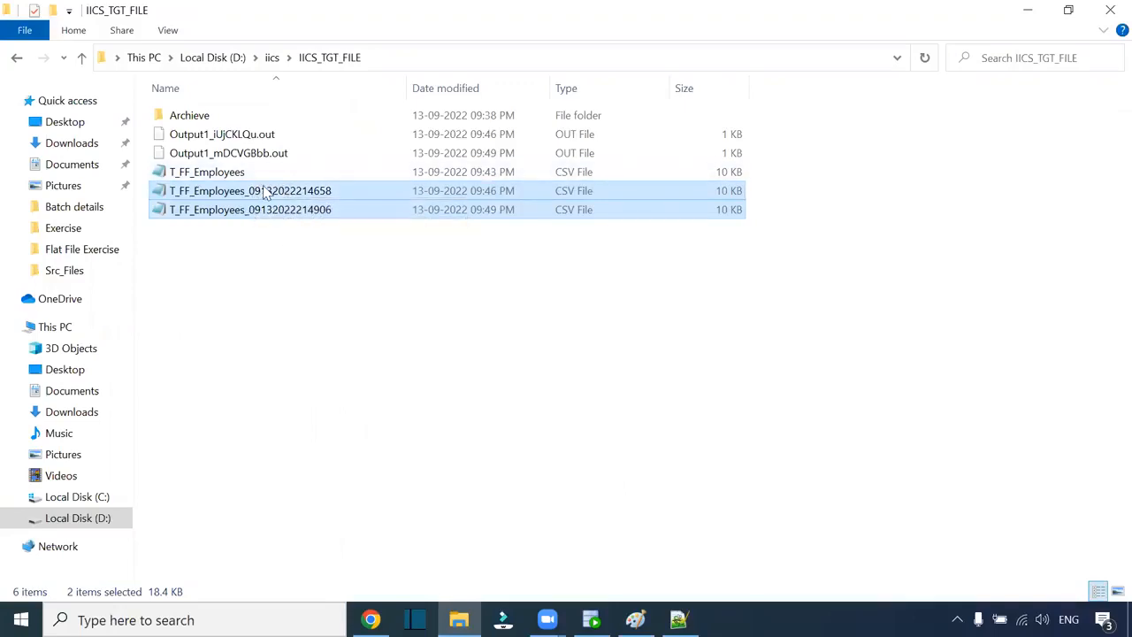
key("alt+Tab")
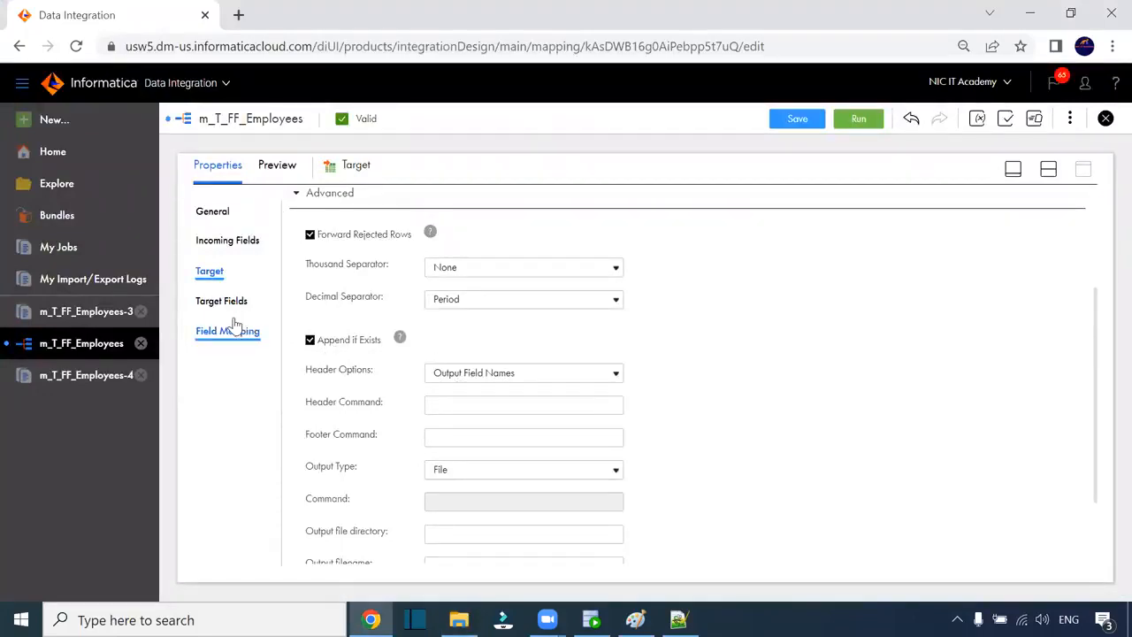
left_click(296, 193)
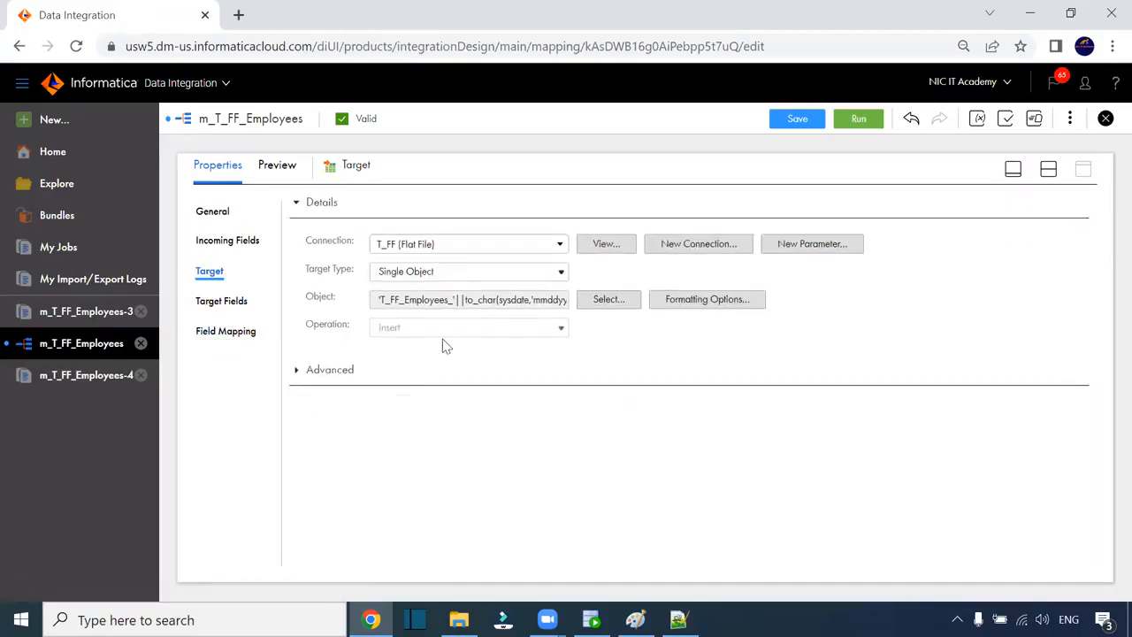
- Attempt to switch the Target to the static file T_FF_Employees.csv, then cancel the change
left_click(605, 300)
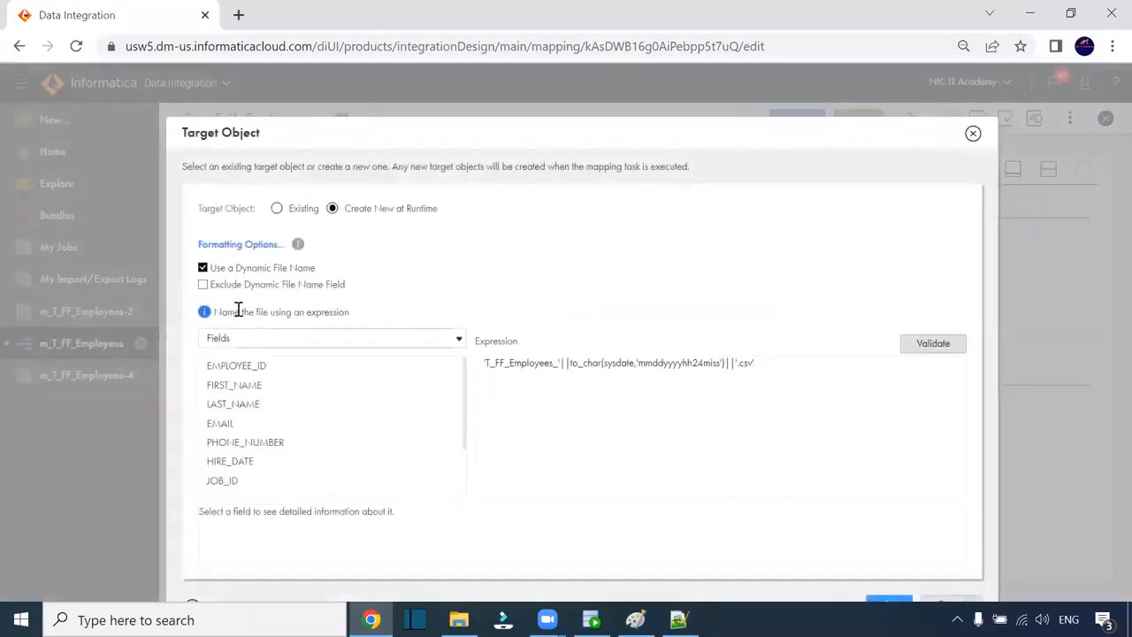
left_click(204, 267)
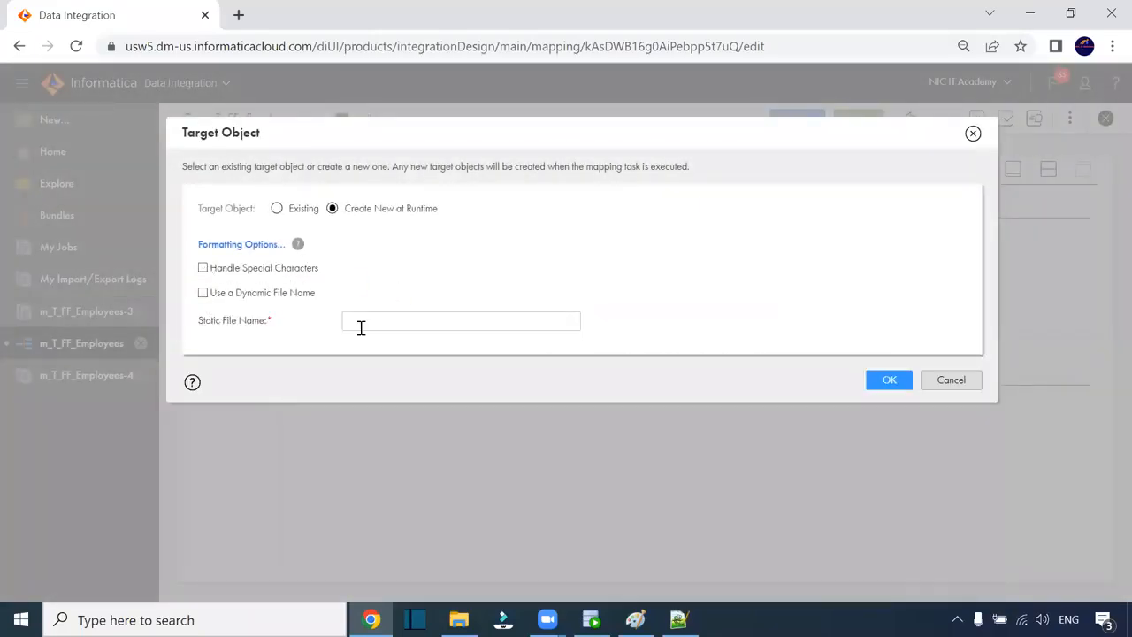
key("ctrl+v")
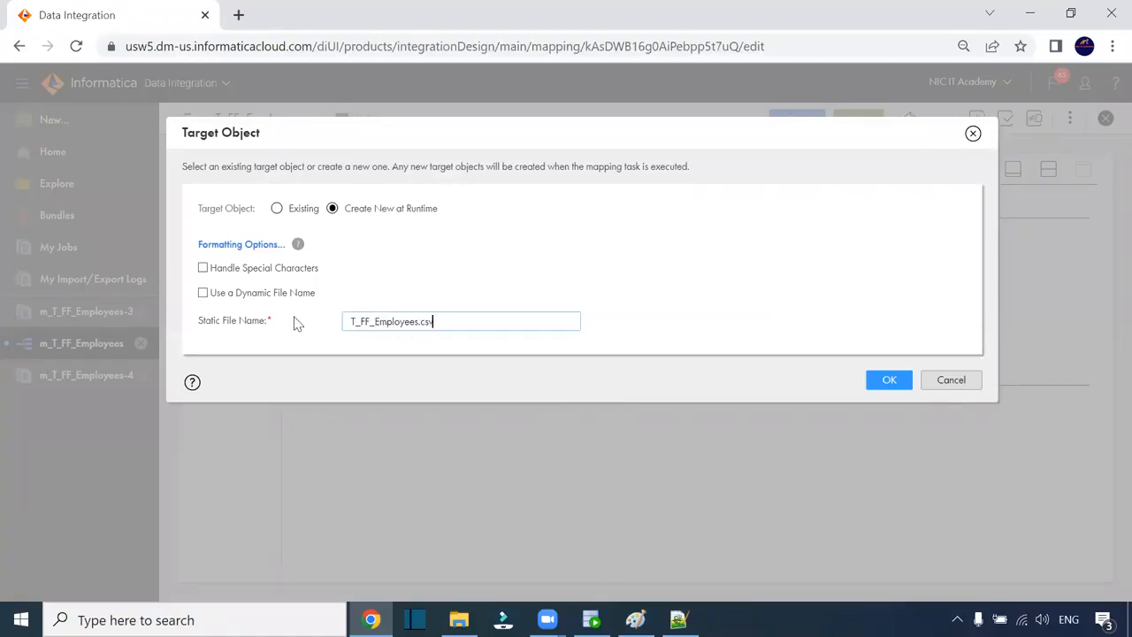
left_click(887, 382)
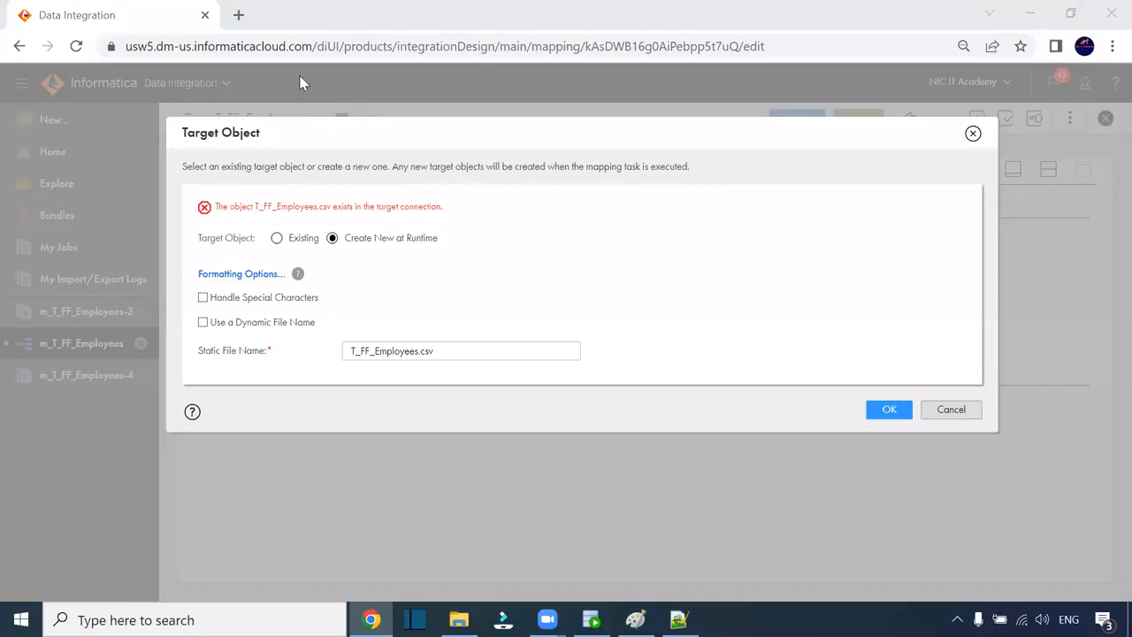
left_click(889, 410)
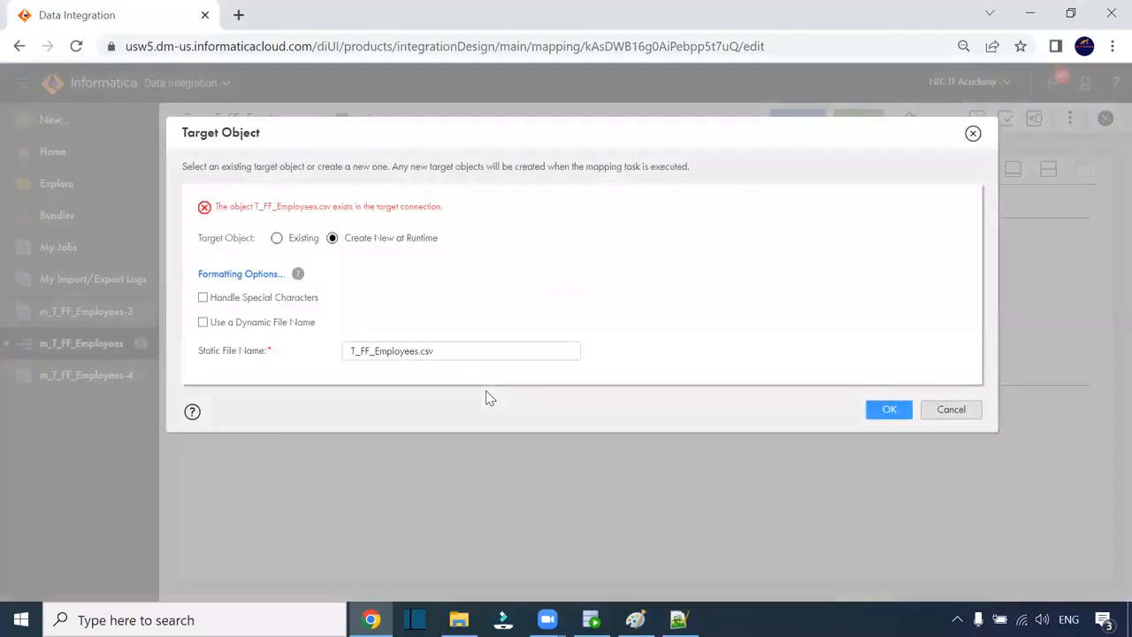
left_click(951, 410)
- Turn off Append if Exists in the Target's advanced options
left_click(311, 371)
scroll(353, 321, "down", 2)
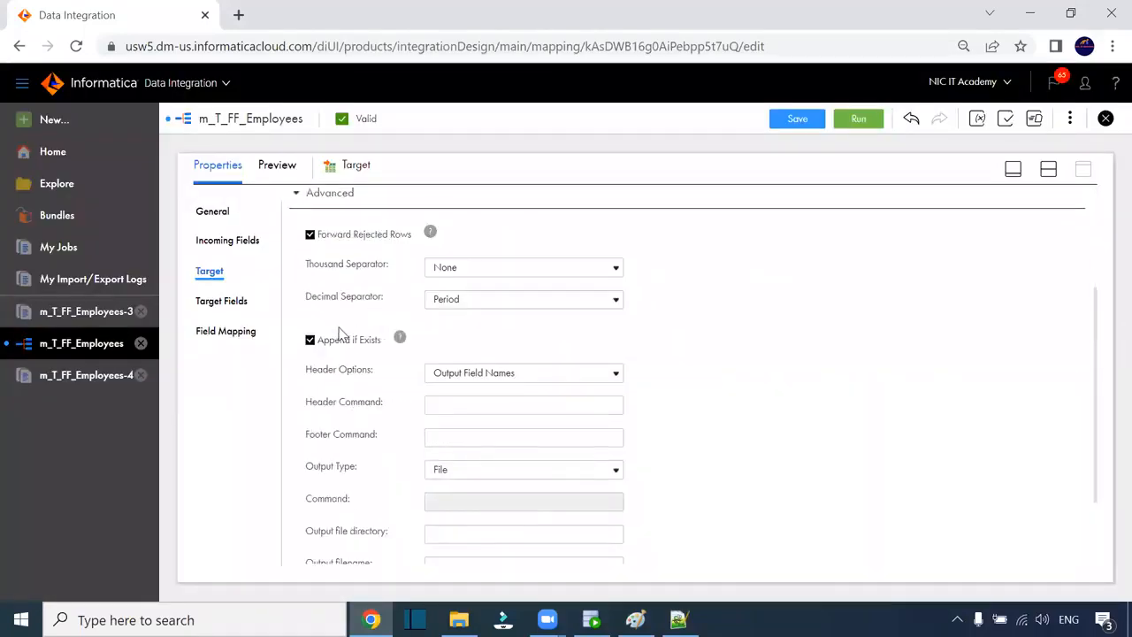
left_click(309, 340)
scroll(525, 361, "up", 2)
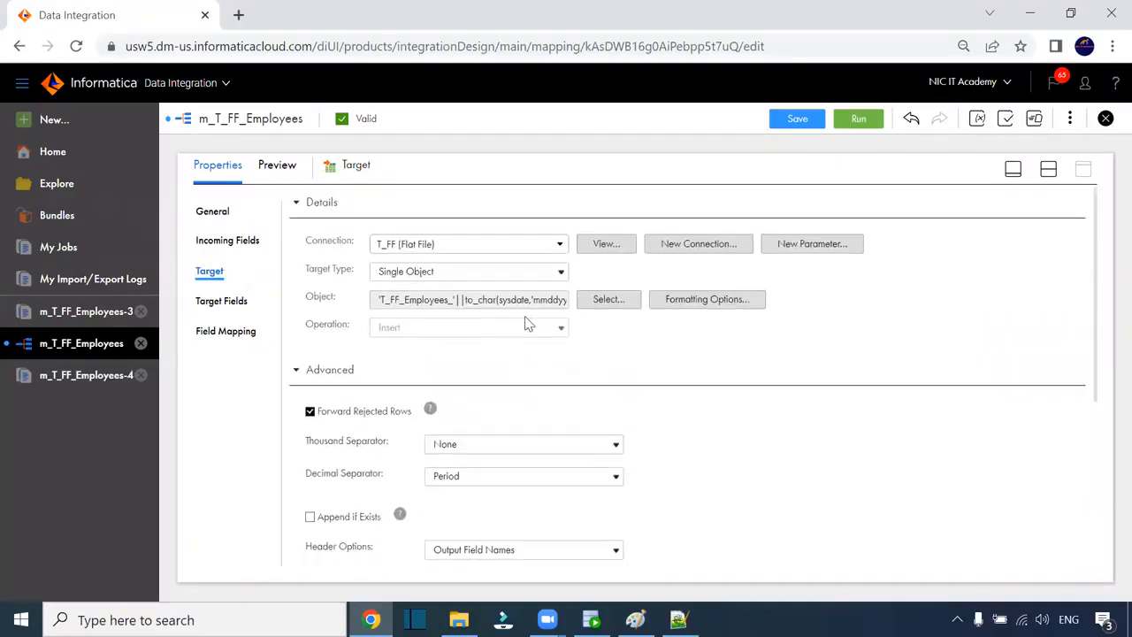
- Untick Use a Dynamic File Name again and enter T_FF_Employees.csv as the target file
left_click(602, 302)
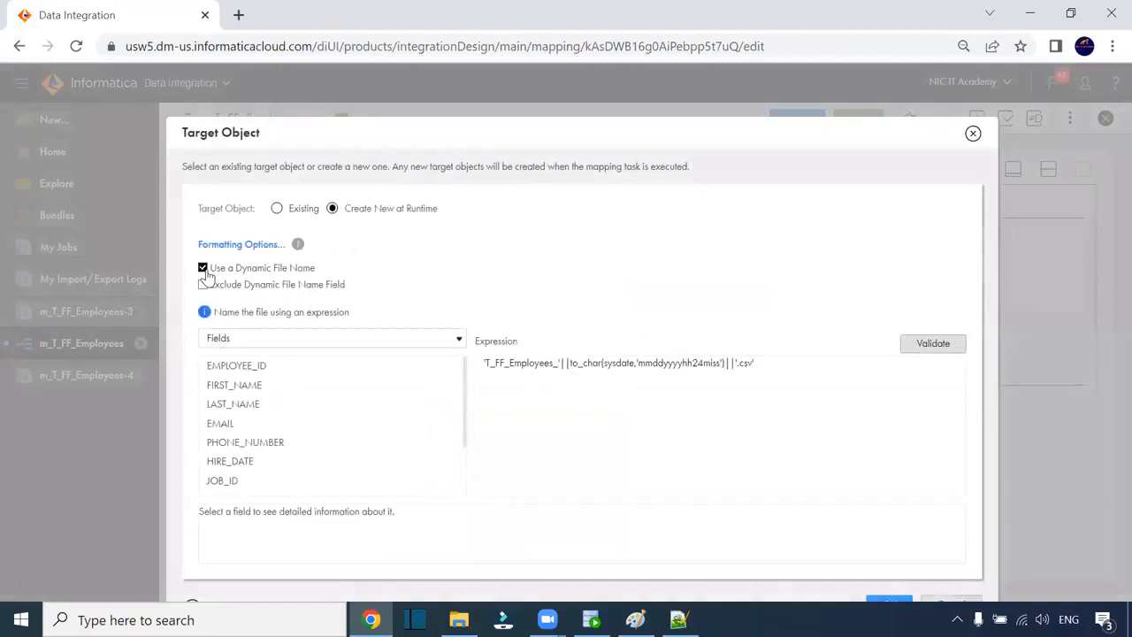
left_click(203, 268)
left_click(404, 321)
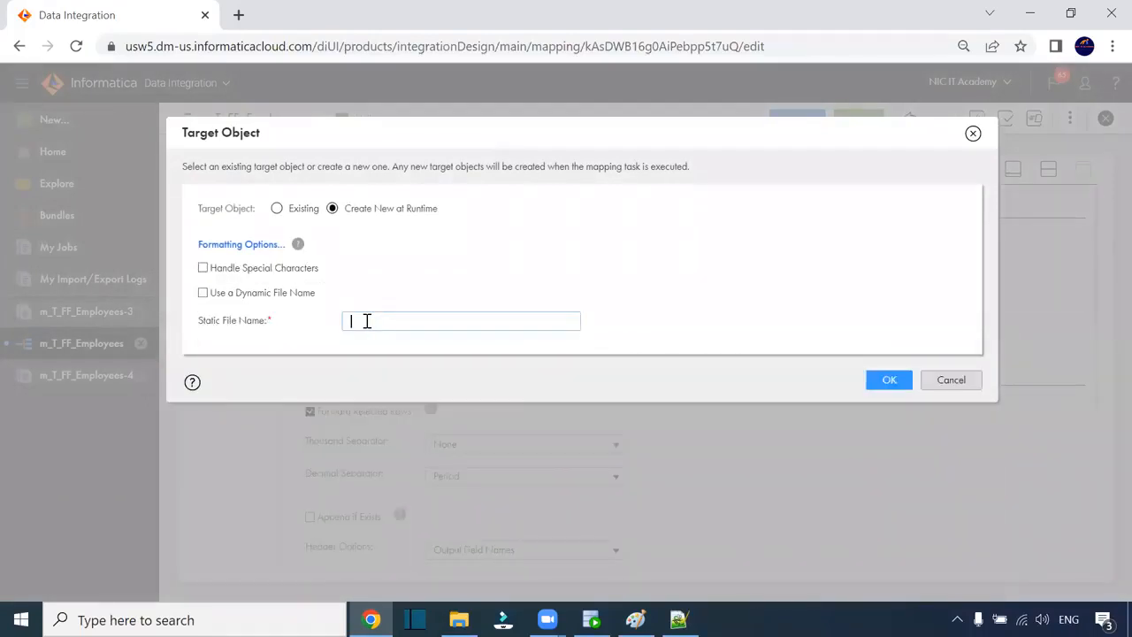
type("T_FF_Employees")
left_click(887, 380)
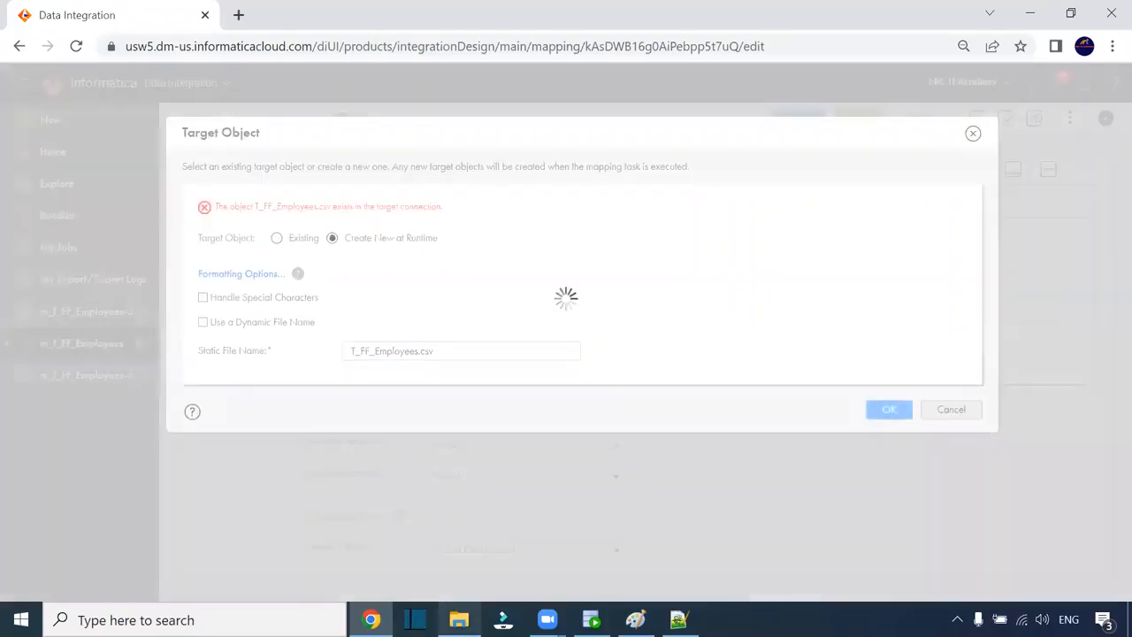
- Rename the existing T_FF_Employees file in IICS_TGT_FILE to T_FF_Employees1
left_click(455, 536)
left_click(252, 175)
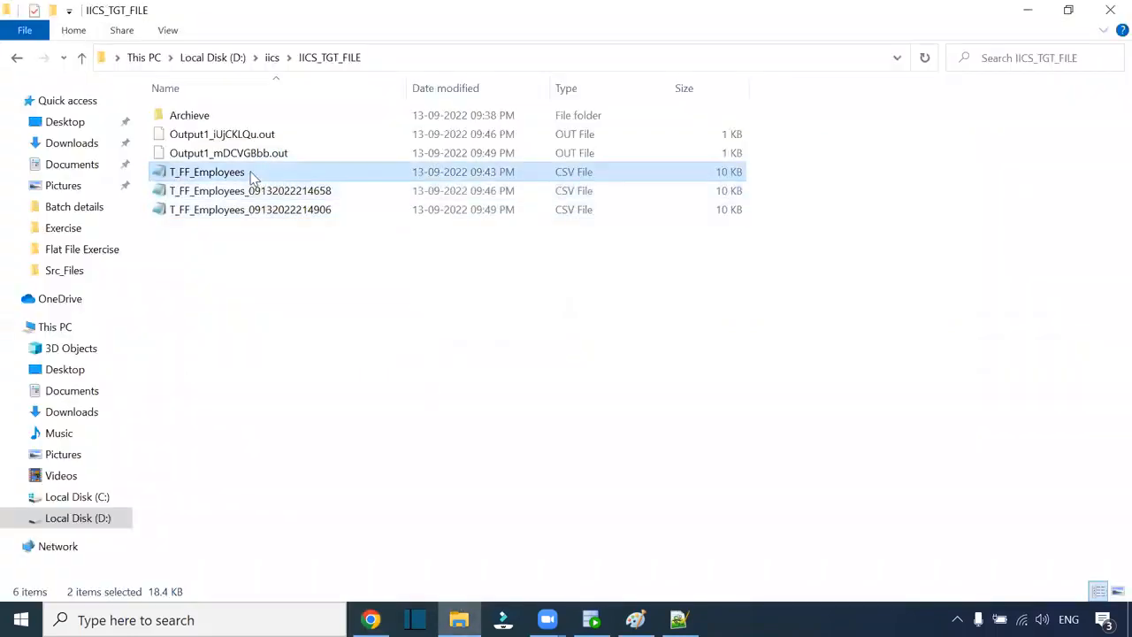
left_click(252, 174)
key("End")
type("1")
left_click(301, 308)
- Confirm the static T_FF_Employees.csv target and accept the confirmation prompt
key("alt+Tab")
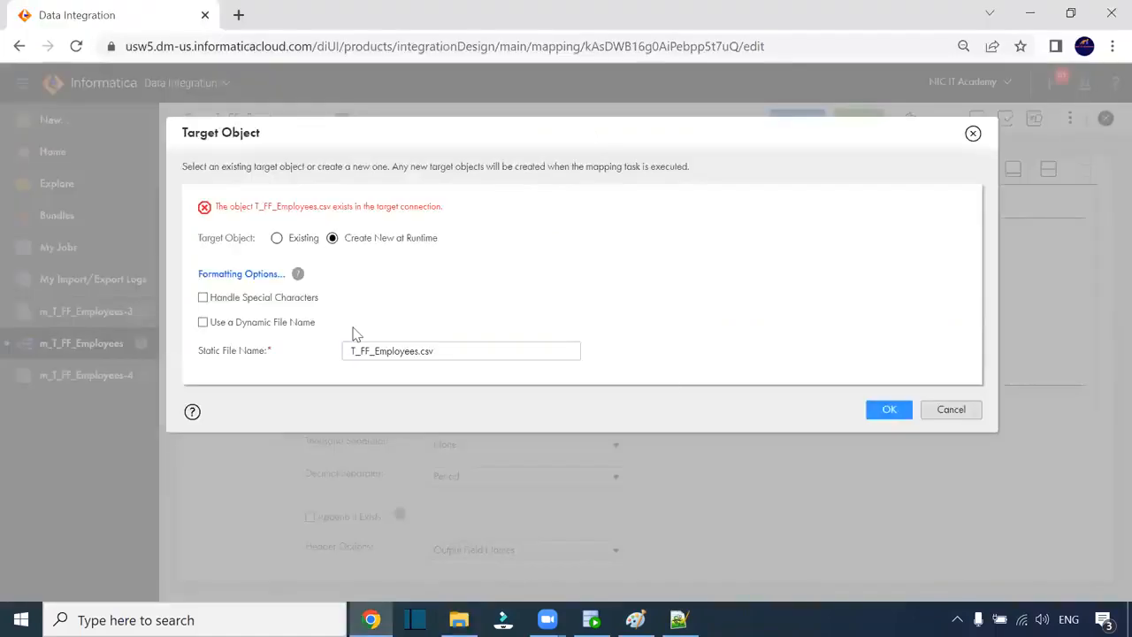
left_click(881, 407)
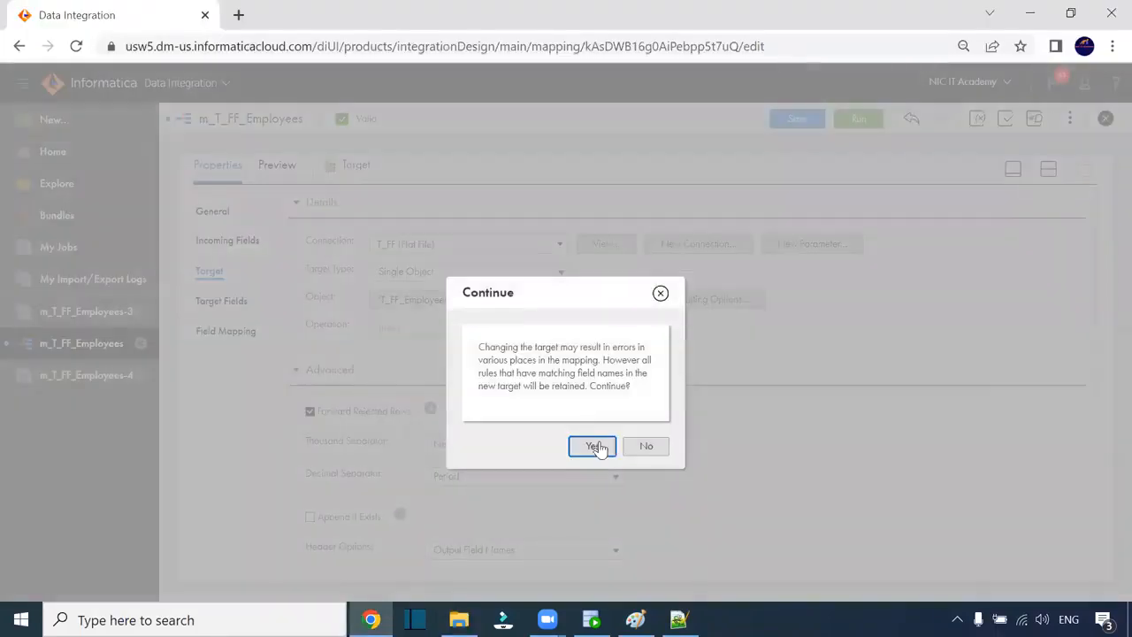
left_click(596, 447)
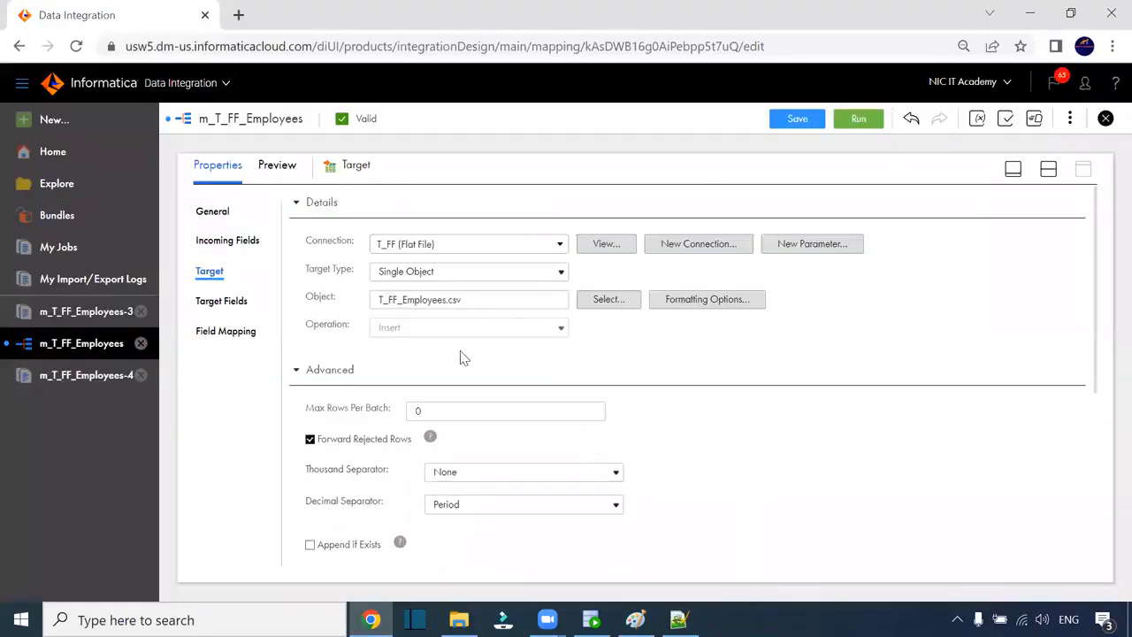
- Re-enable Append if Exists for the T_FF_Employees.csv target and keep Output Type as File
scroll(451, 411, "down", 3)
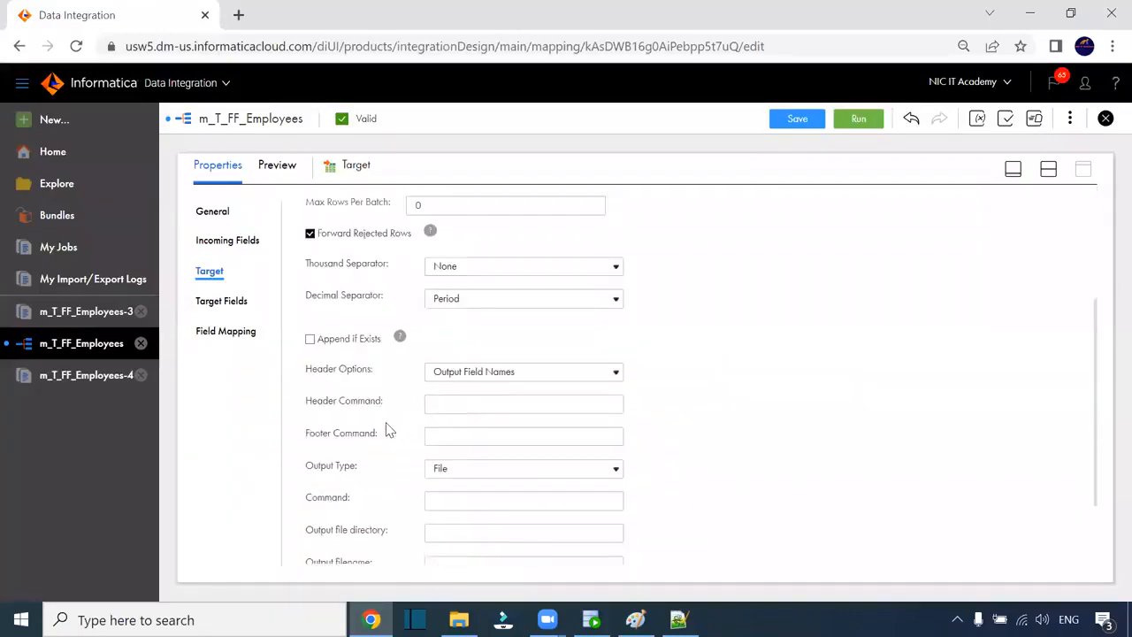
left_click(311, 280)
key("alt+Tab")
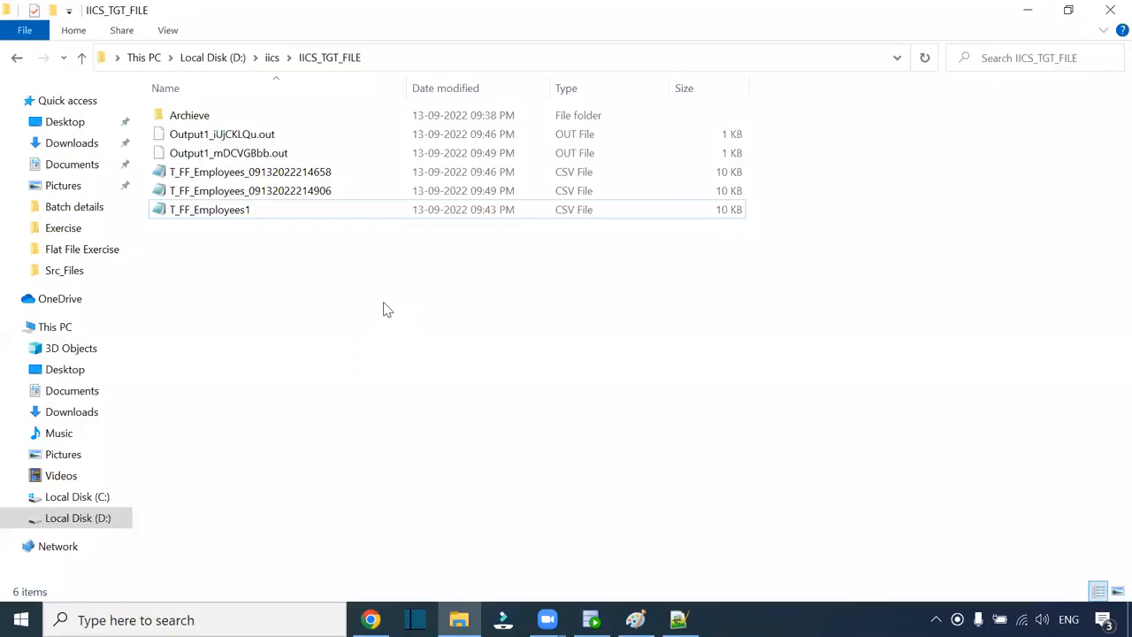
key("alt+Tab")
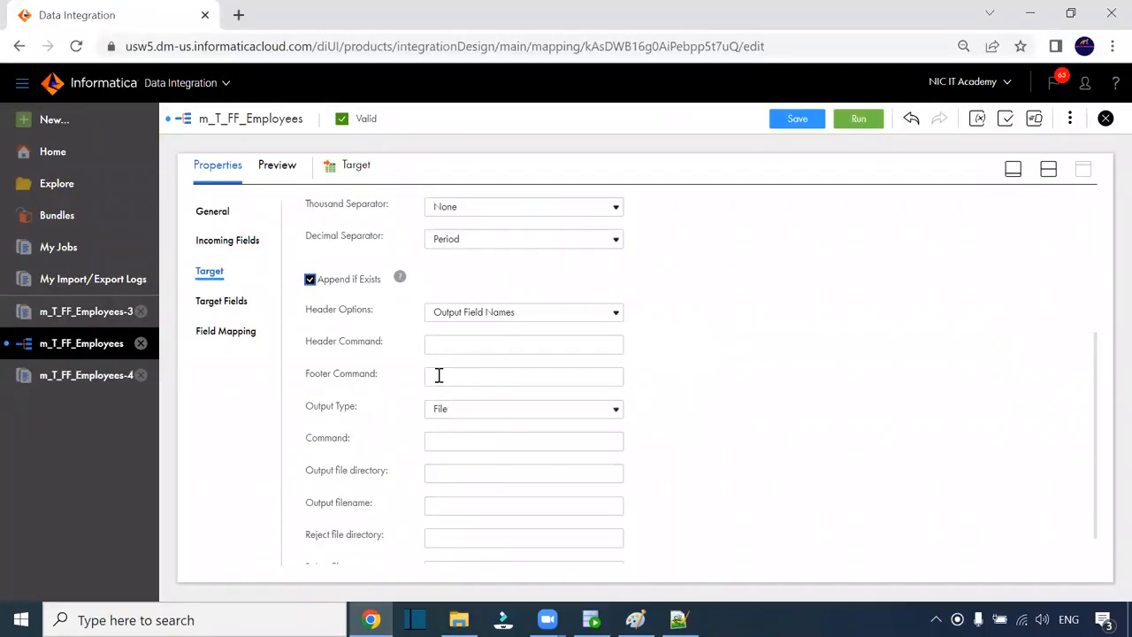
scroll(474, 346, "down", 1)
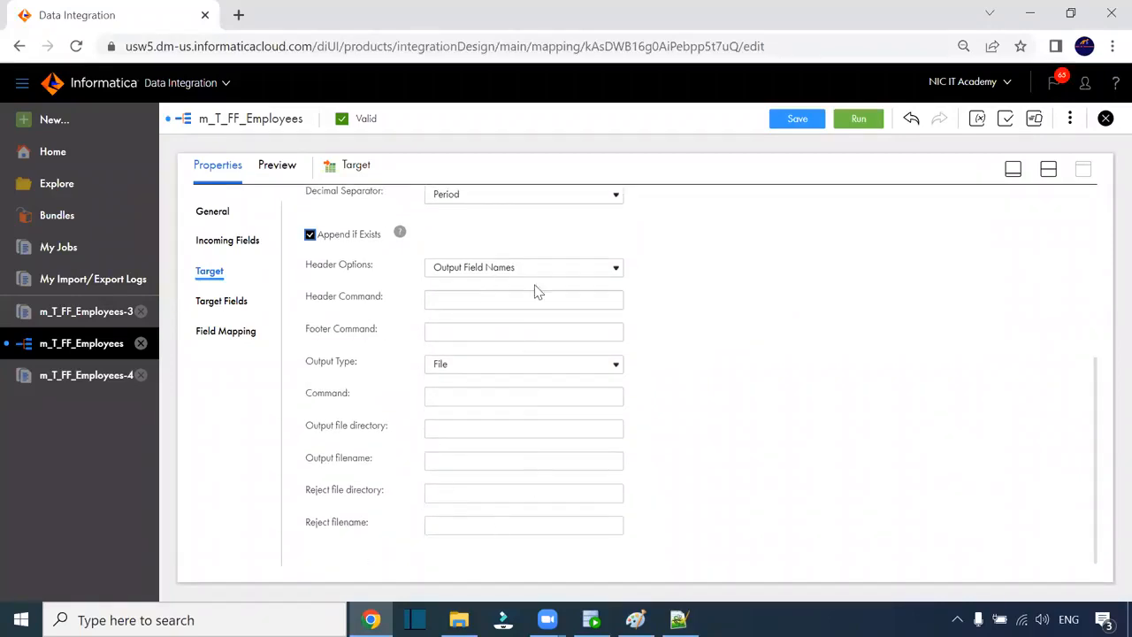
left_click(467, 365)
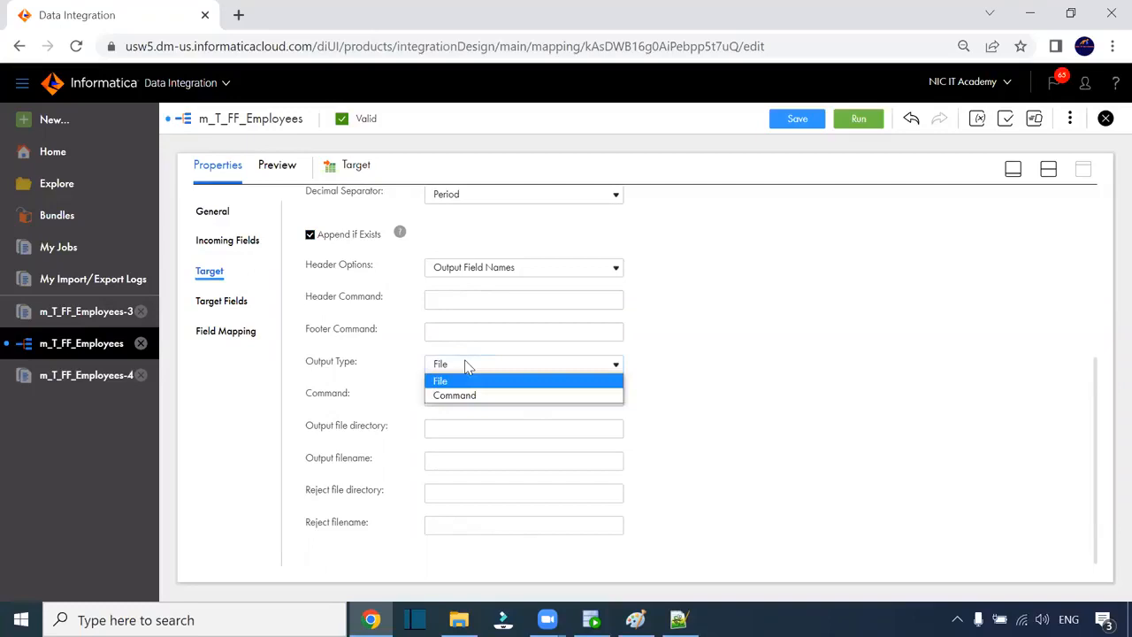
left_click(745, 382)
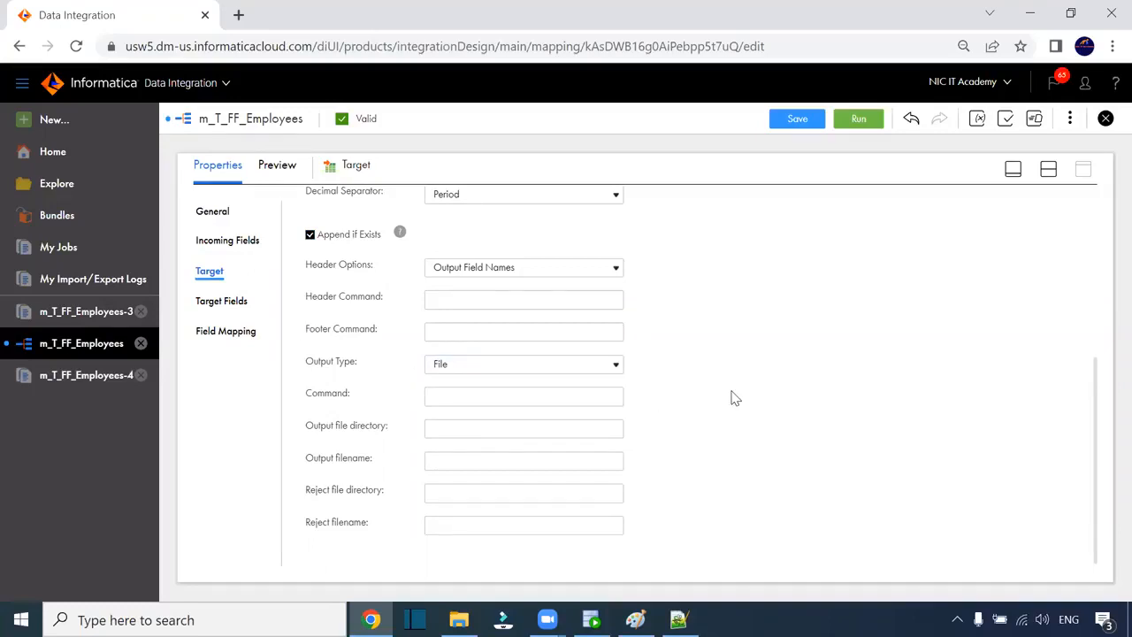
scroll(734, 395, "up", 4)
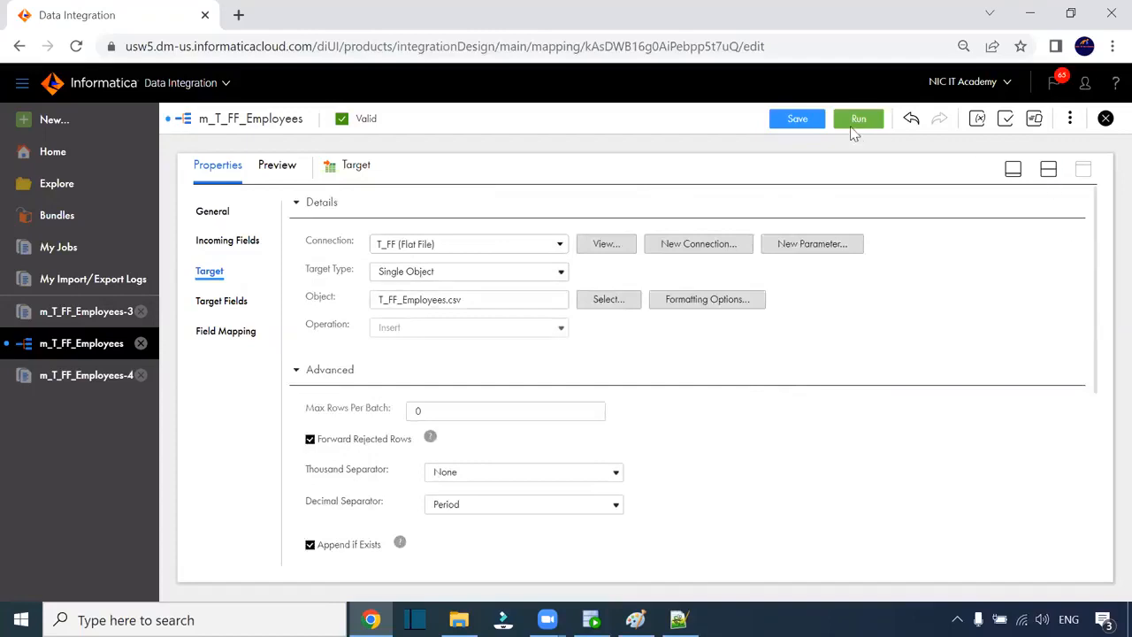
- Save m_T_FF_Employees, run it on the runtime environment, and open My Jobs
left_click(811, 117)
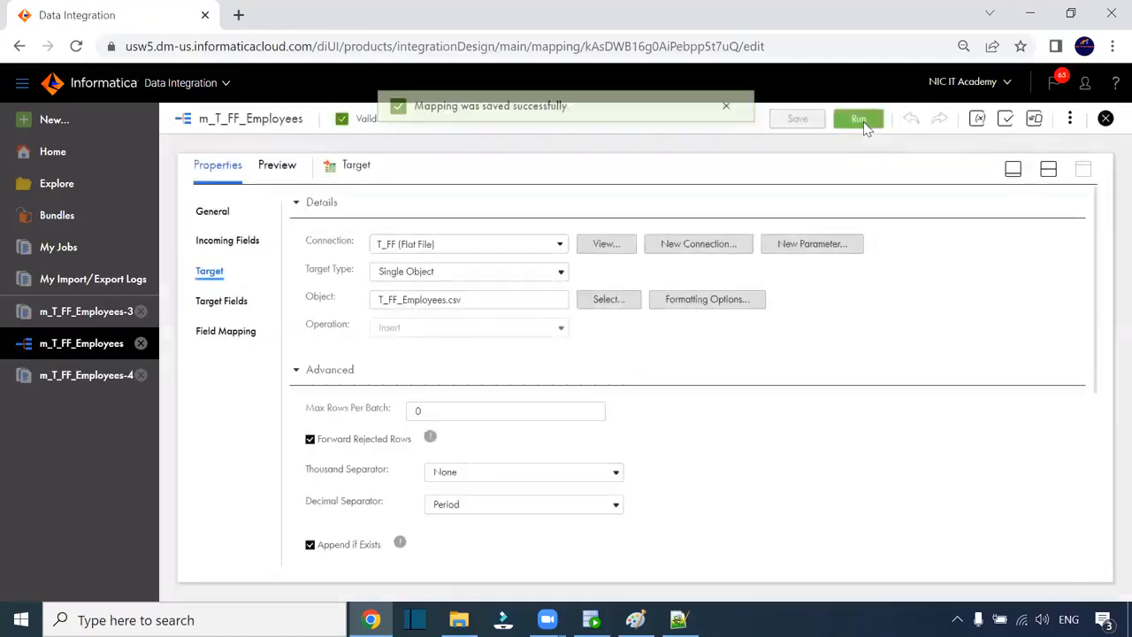
left_click(859, 119)
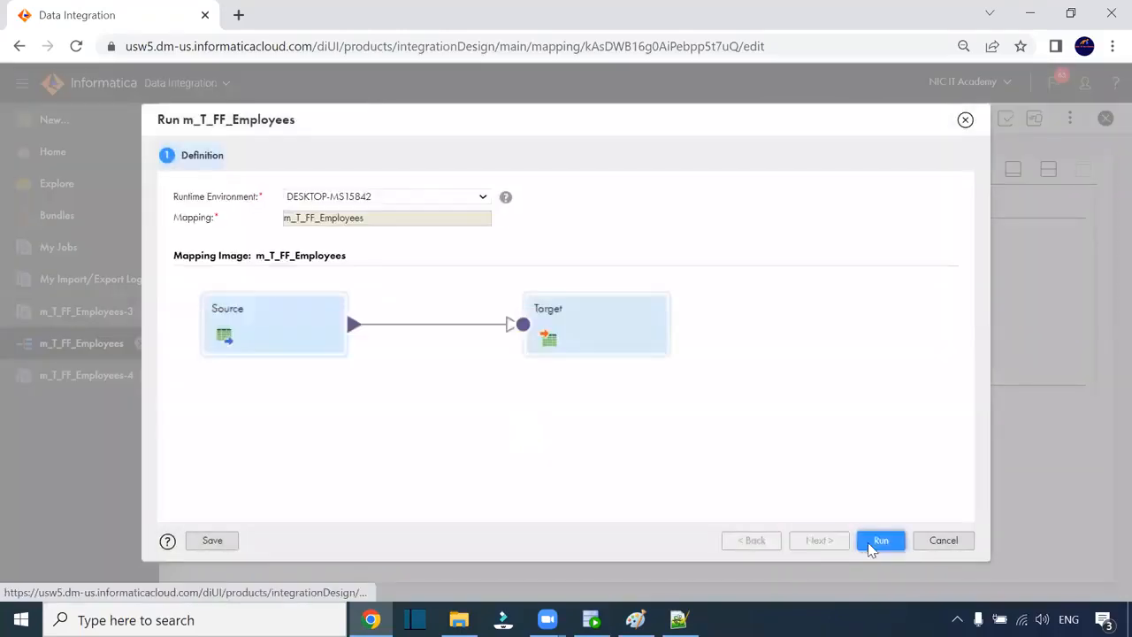
left_click(879, 540)
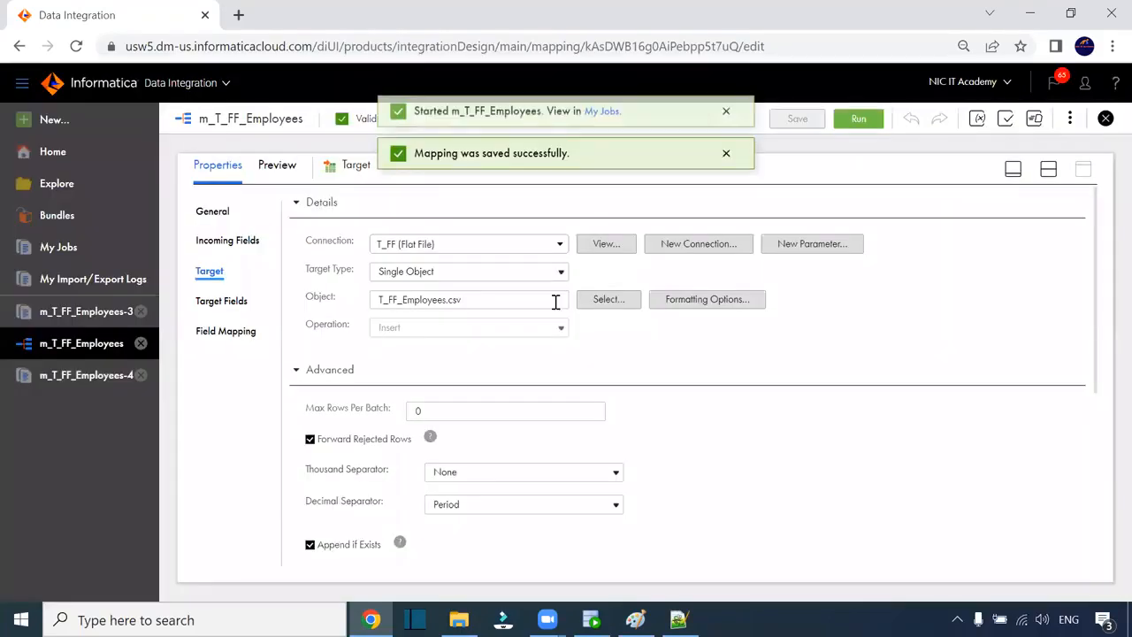
left_click(599, 119)
left_click(458, 620)
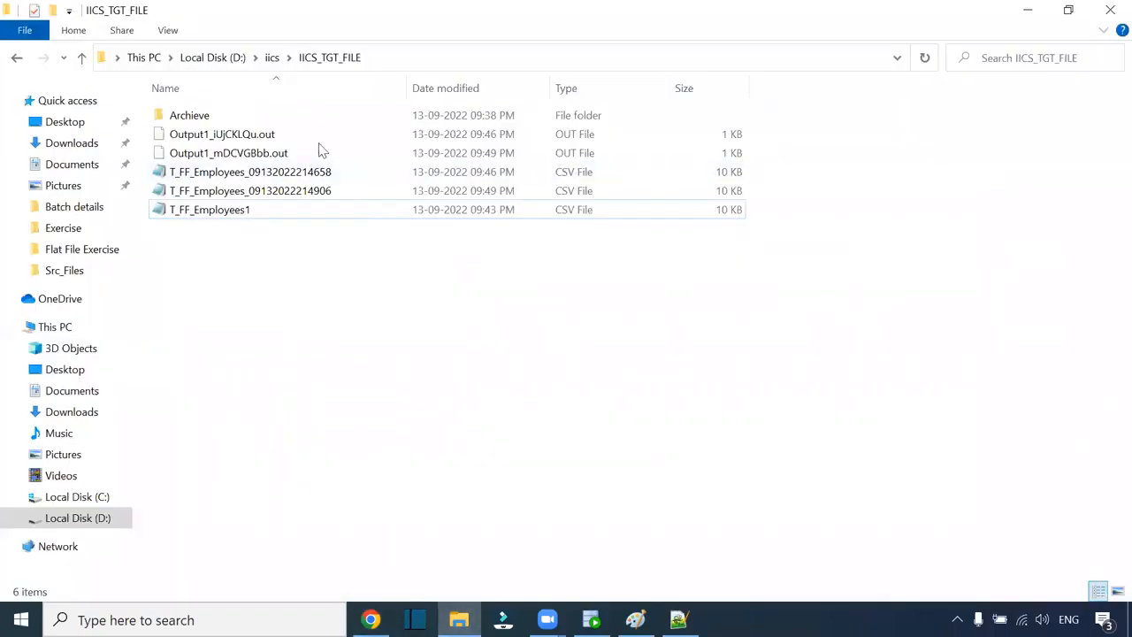
- Select the new 10 KB T_FF_Employees CSV in IICS_TGT_FILE
key("alt+Tab")
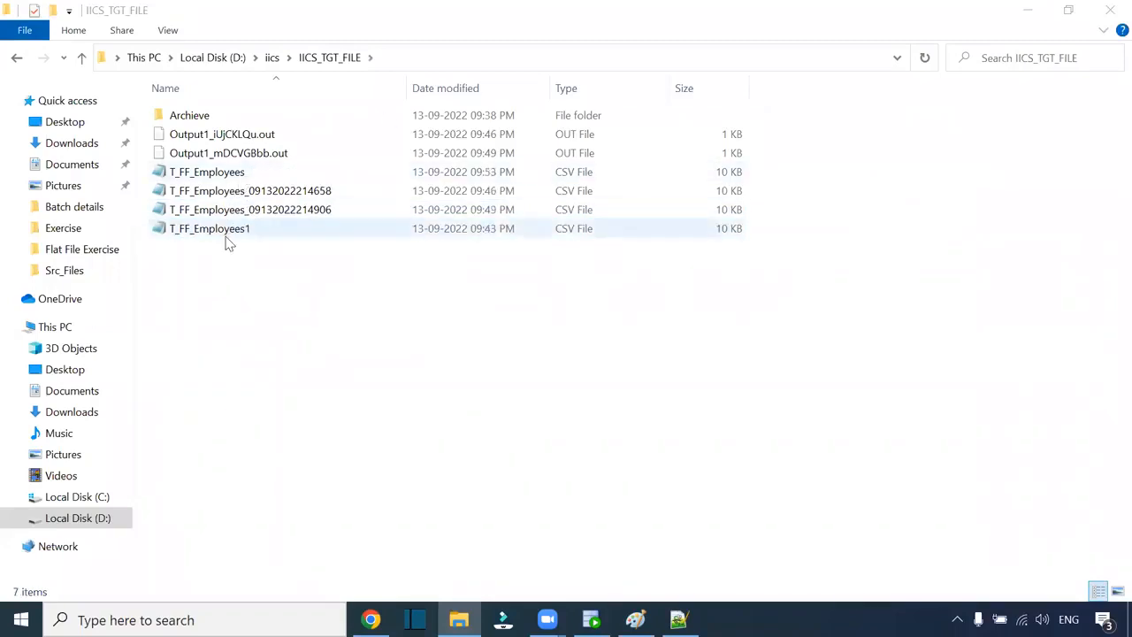
left_click(234, 174)
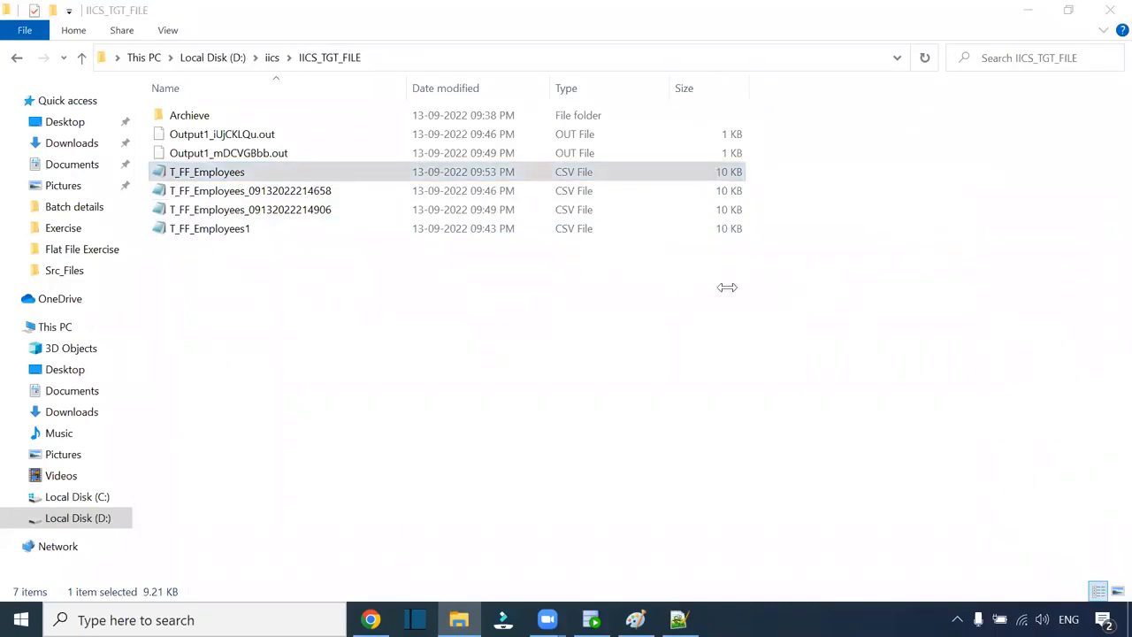
- Refresh My Jobs, restart the latest m_T_FF_Employees job, and return to the target folder
left_click(372, 618)
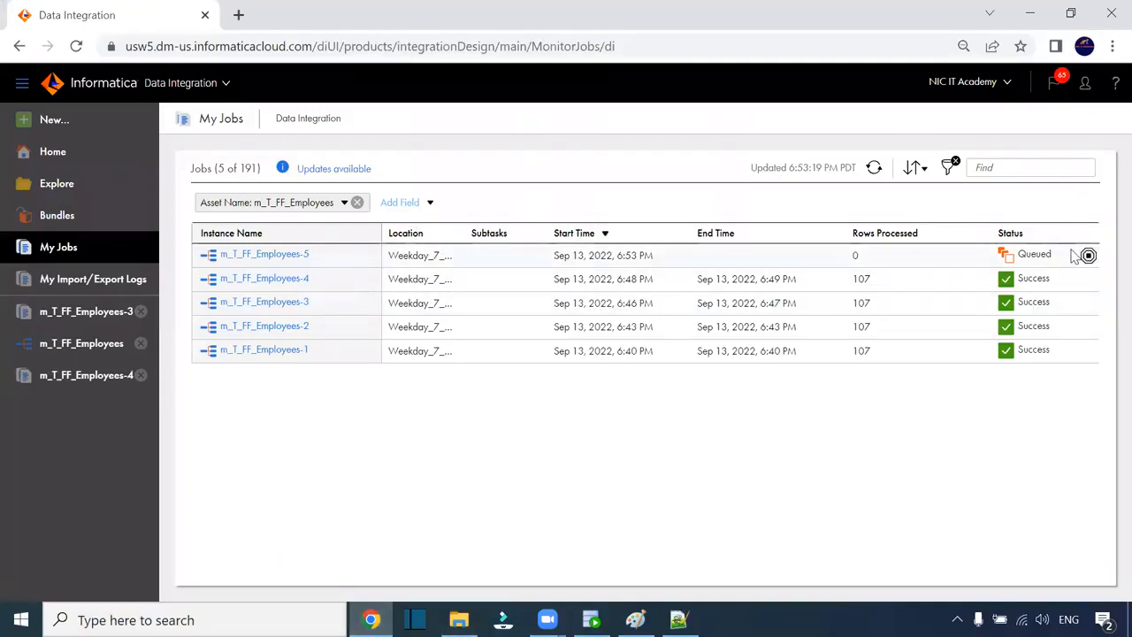
left_click(872, 168)
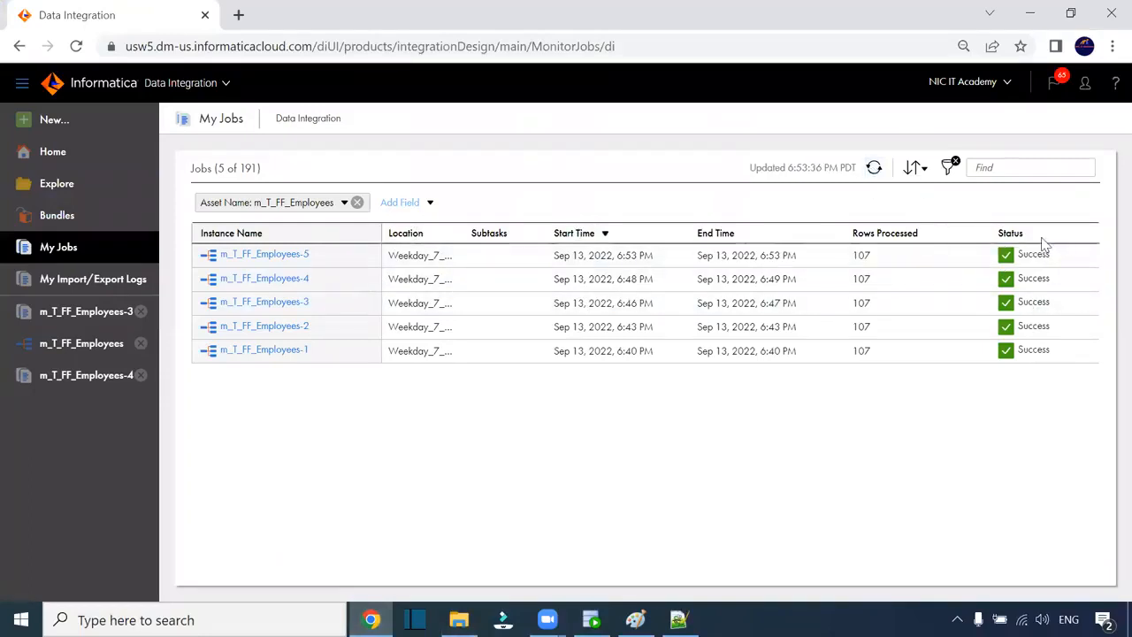
left_click(1071, 257)
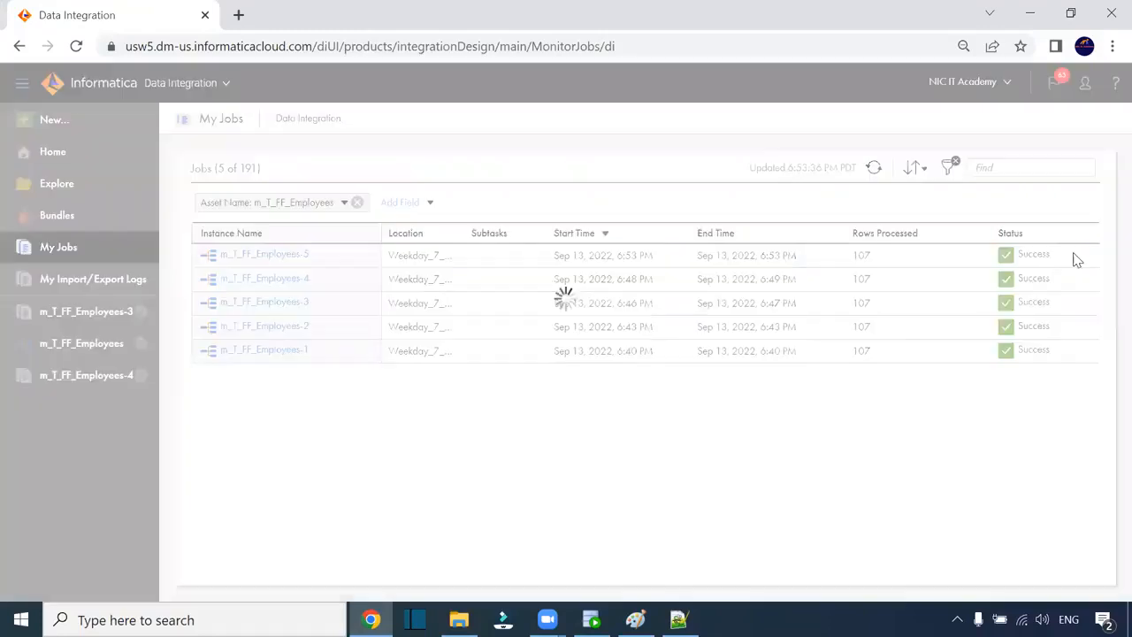
left_click(875, 543)
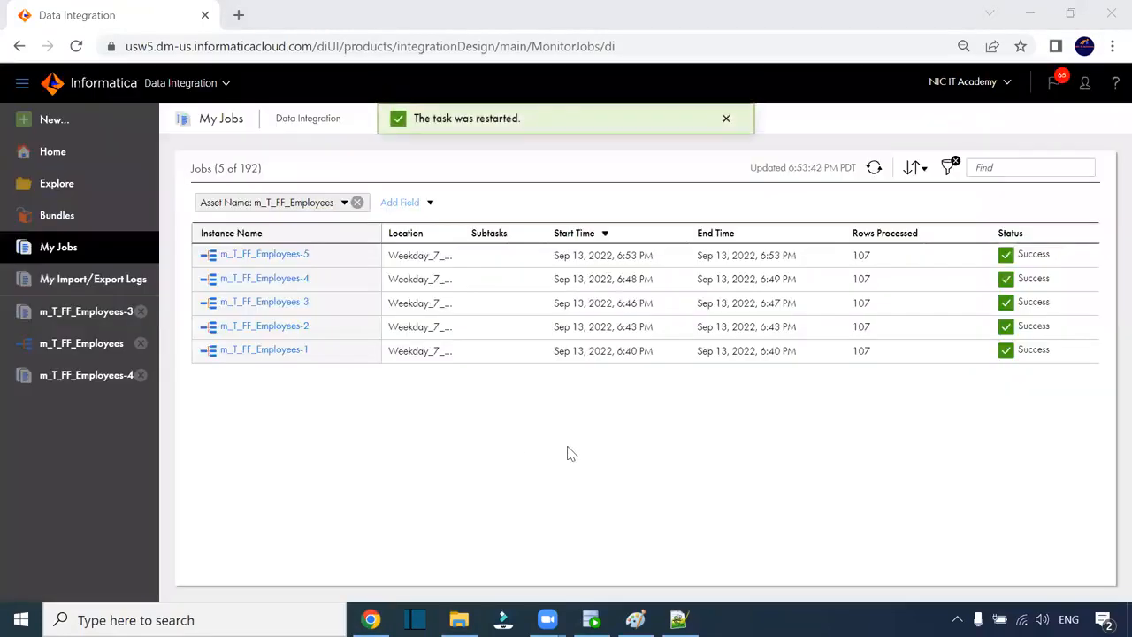
key("alt+Tab")
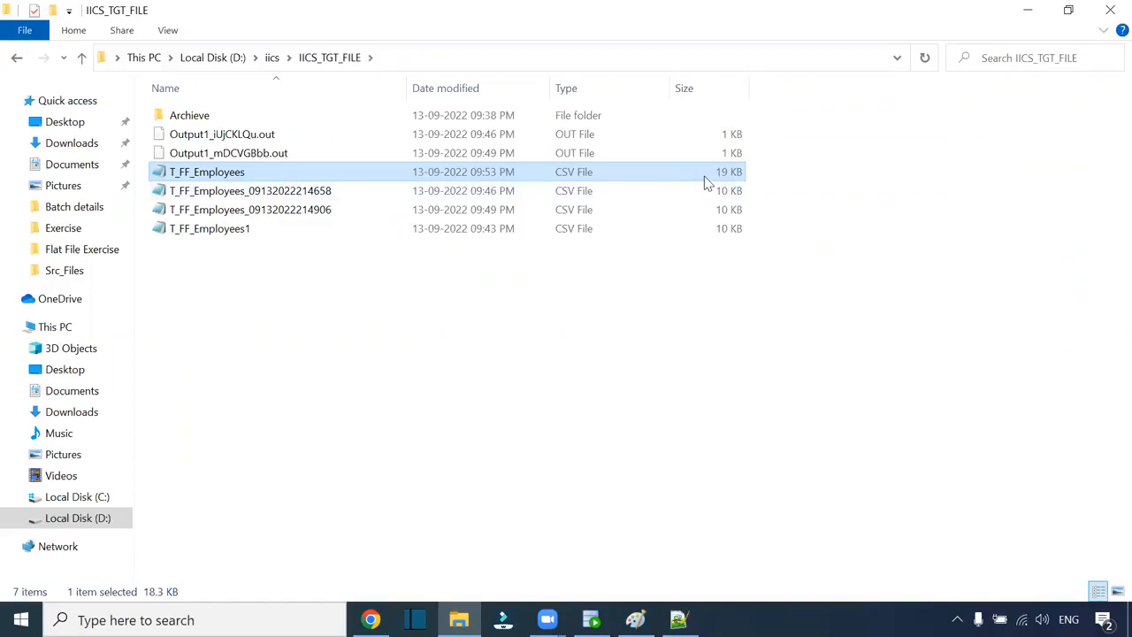
double_click(239, 176)
left_click(1036, 99)
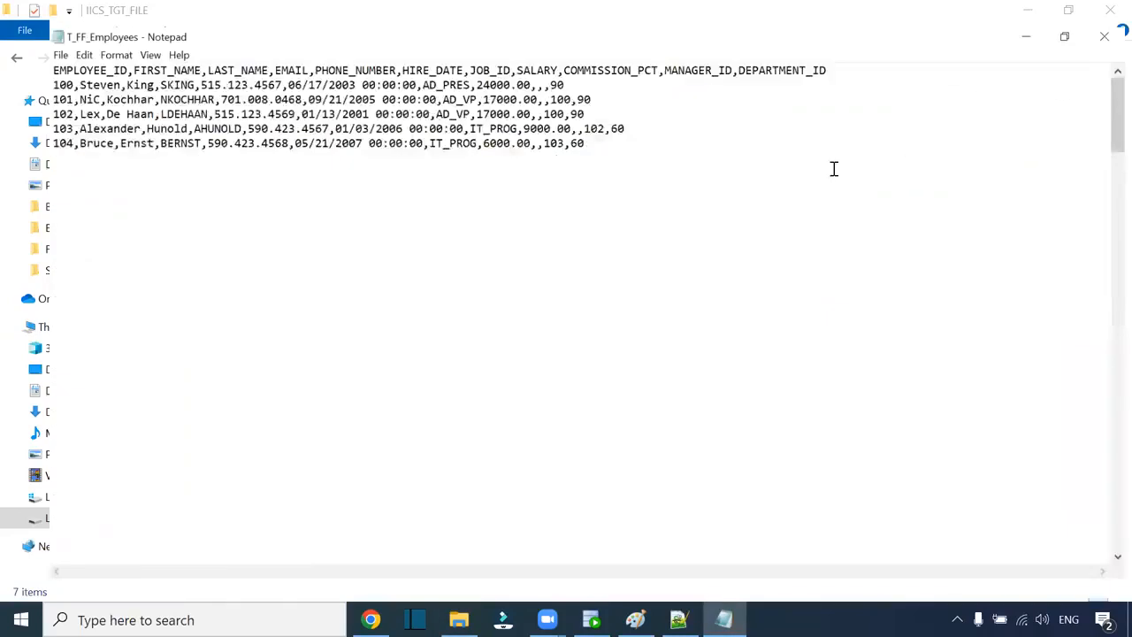
scroll(695, 268, "down", 1)
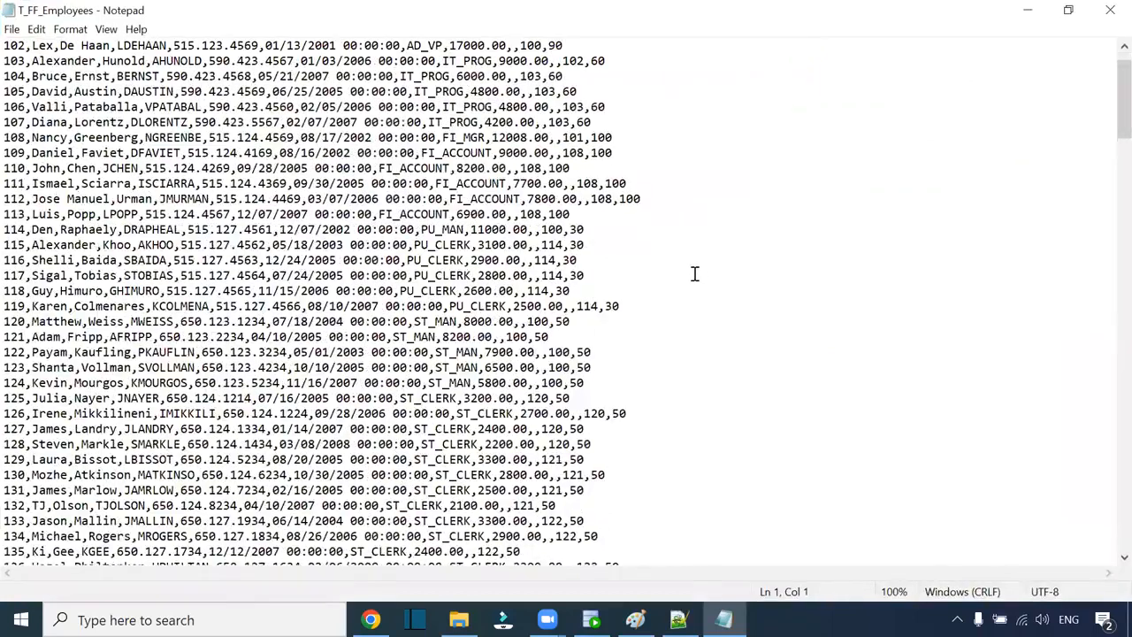
scroll(695, 274, "down", 20)
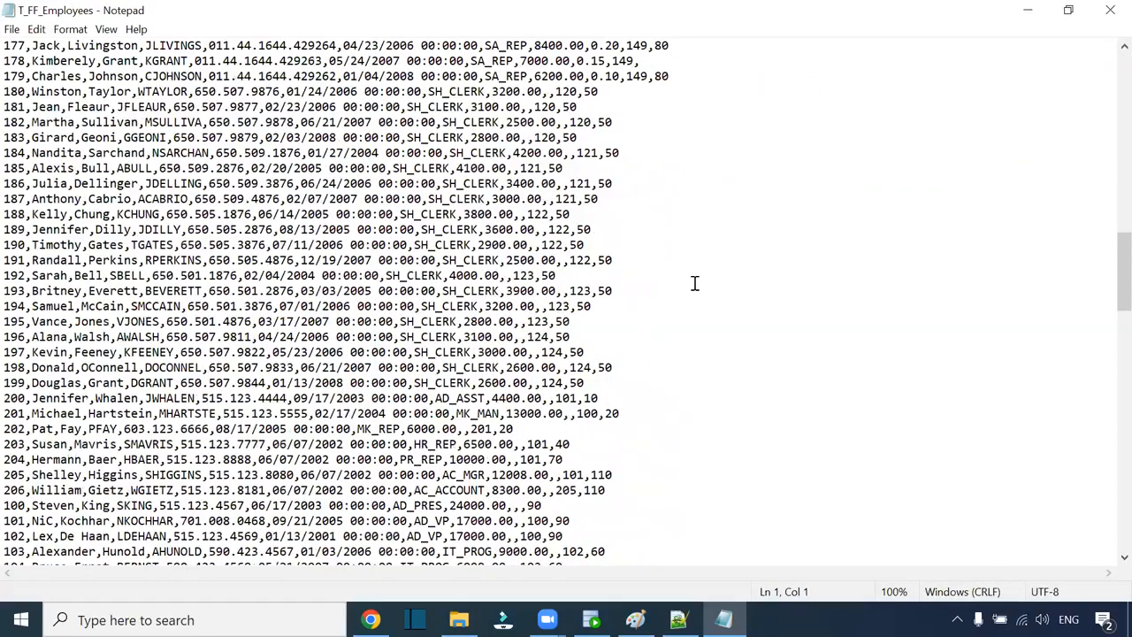
scroll(695, 283, "down", 5)
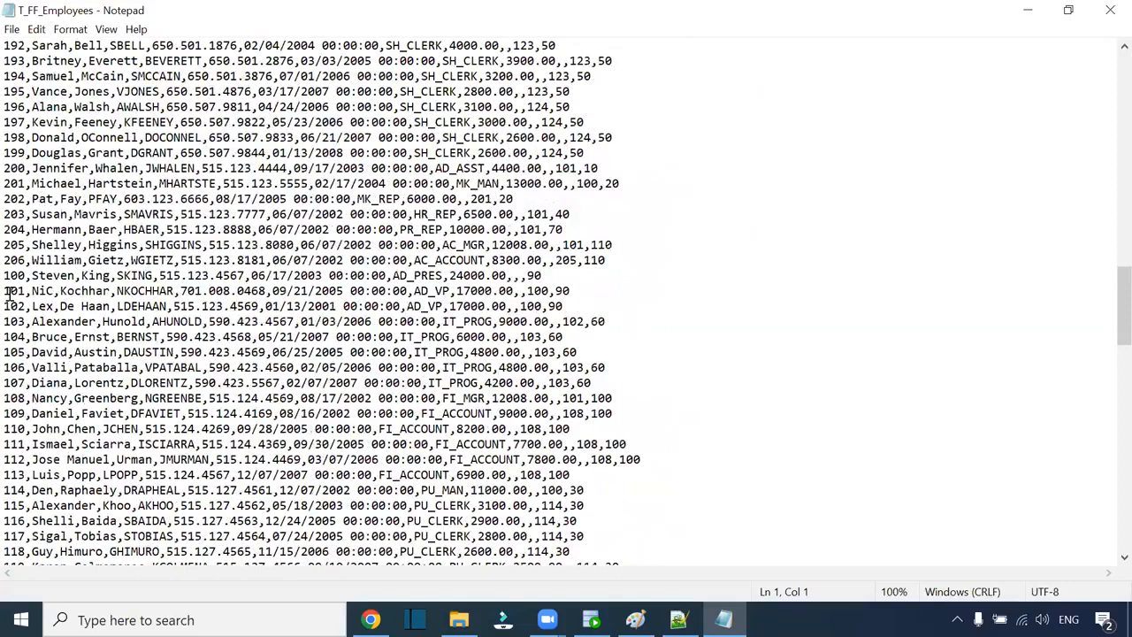
left_click_drag(8, 275, 245, 305)
left_click_drag(485, 351, 502, 570)
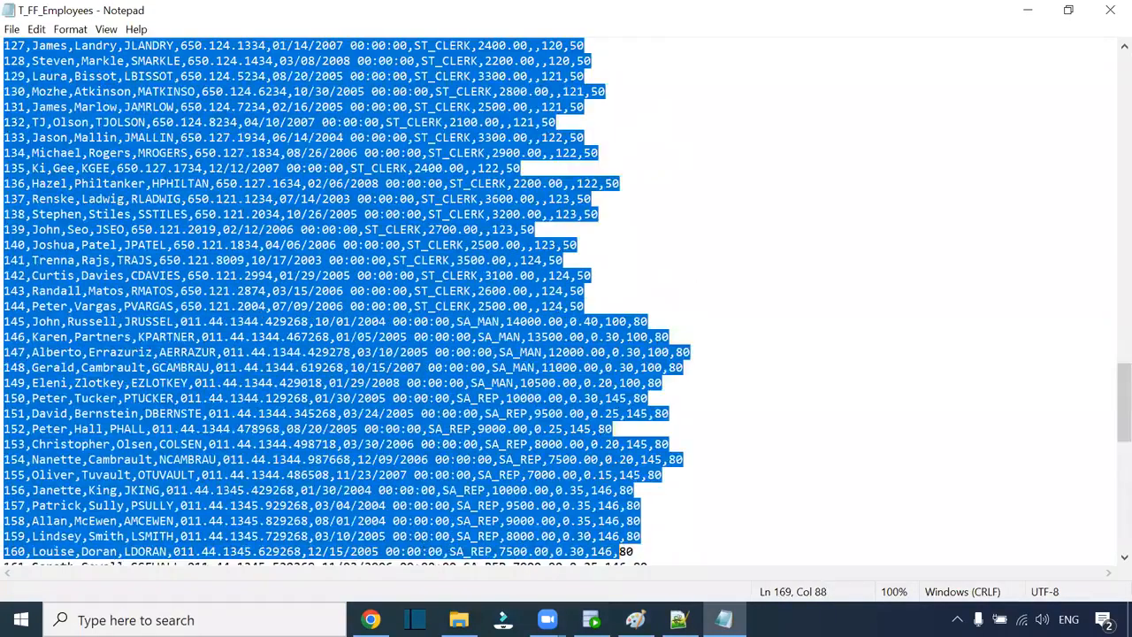
scroll(508, 343, "down", 12)
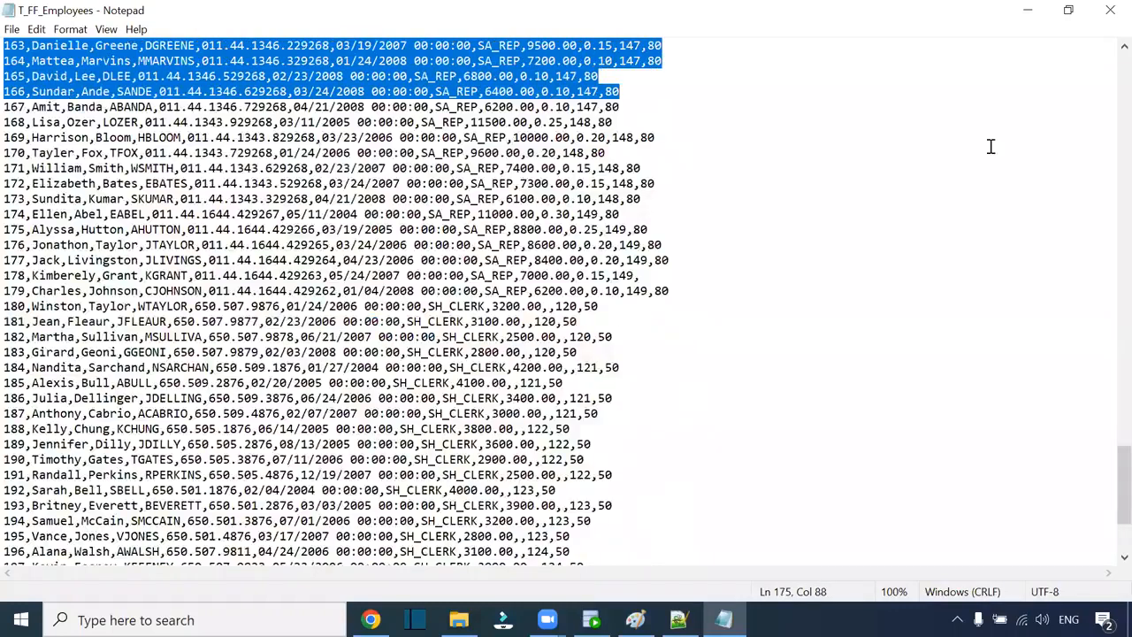
scroll(990, 146, "down", 4)
left_click(1109, 10)
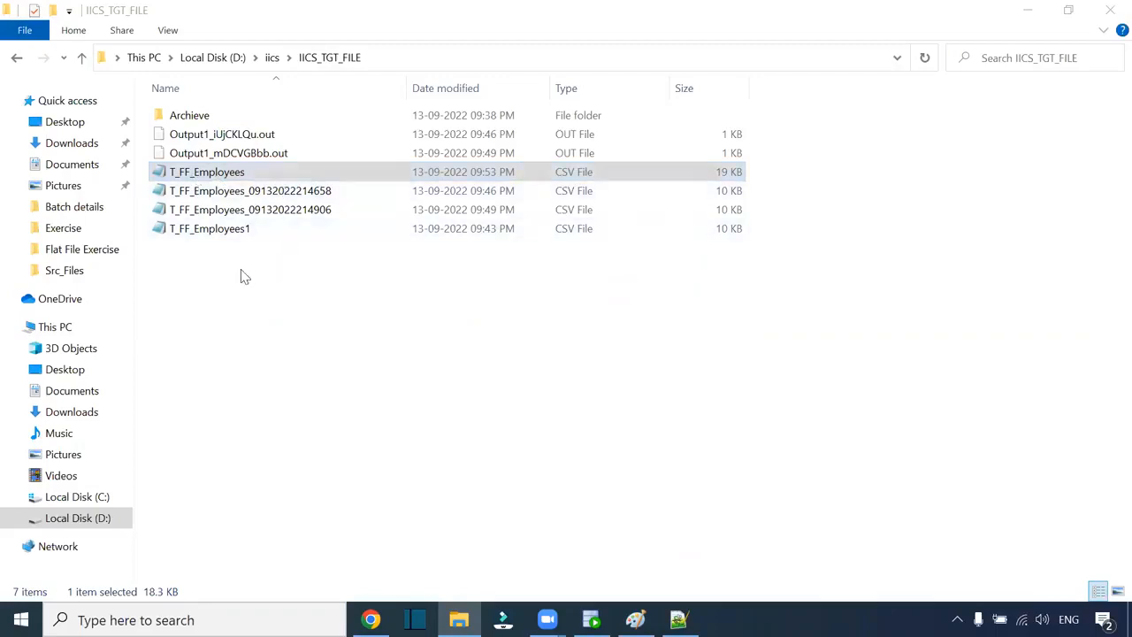
- Select the six output files in IICS_TGT_FILE, leaving out the Archieve folder, and press Delete
left_click(248, 294)
left_click_drag(244, 323, 204, 137)
key("Delete")
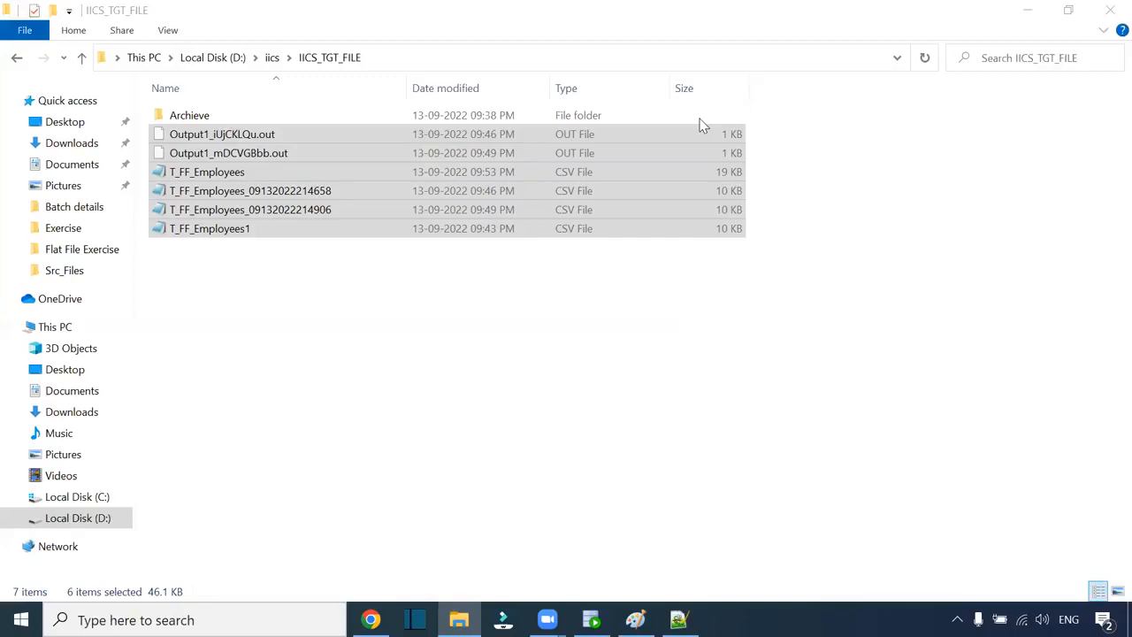
- Deselect the six output files in IICS_TGT_FILE and go back to the Informatica My Jobs page
left_click(512, 357)
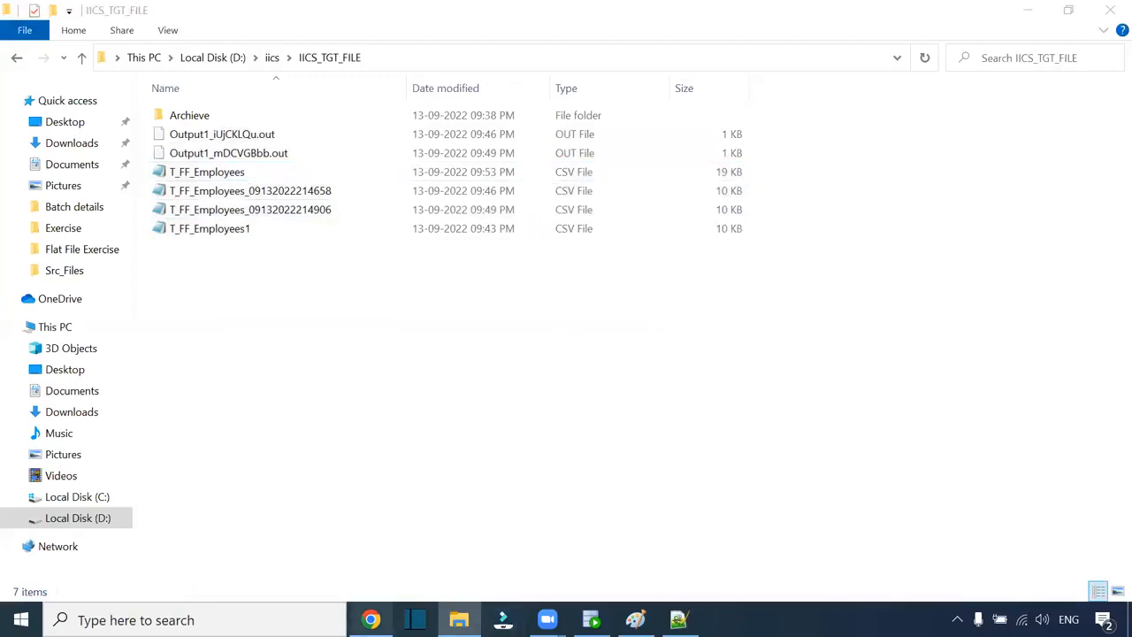
mouse_move(371, 619)
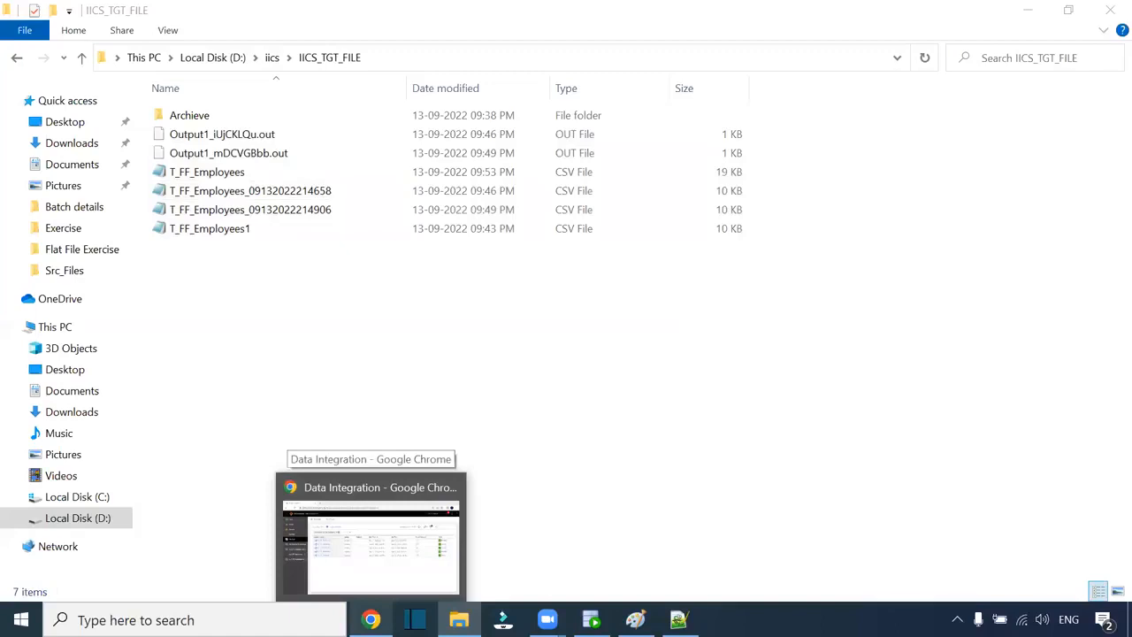
left_click(386, 488)
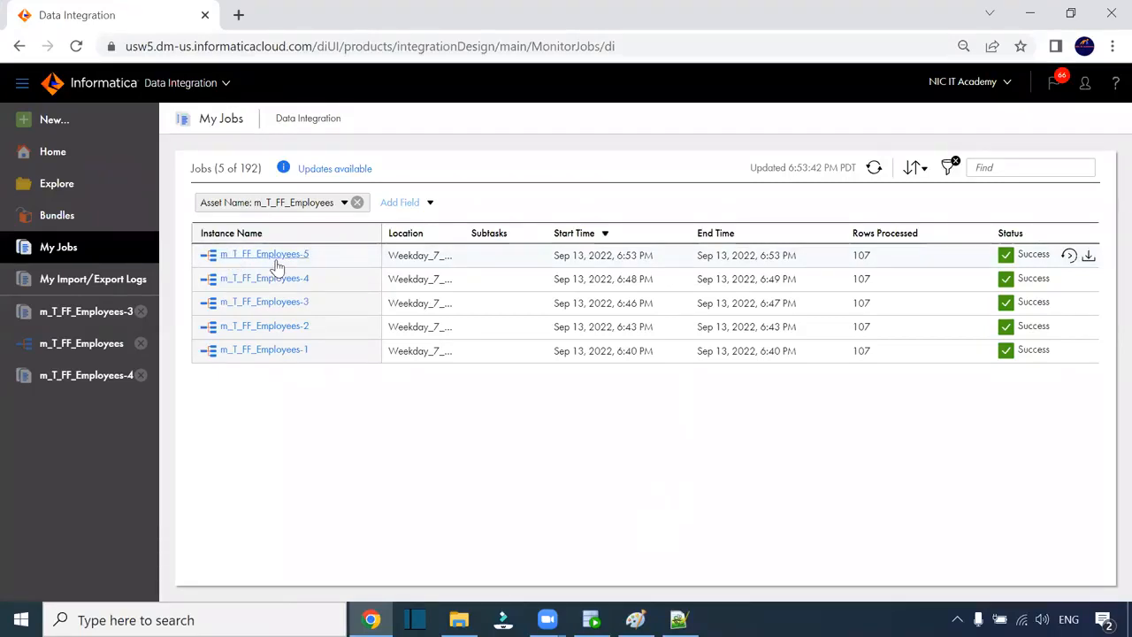
- Open the New Asset dialog from the New... entry on the My Jobs page
left_click(166, 8)
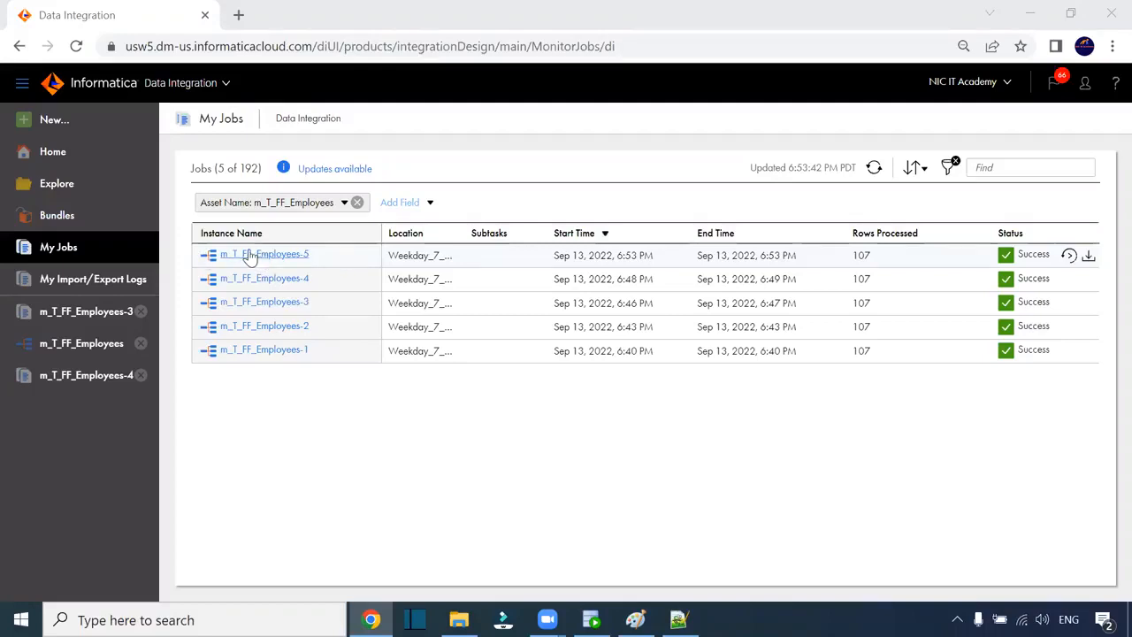
left_click(53, 121)
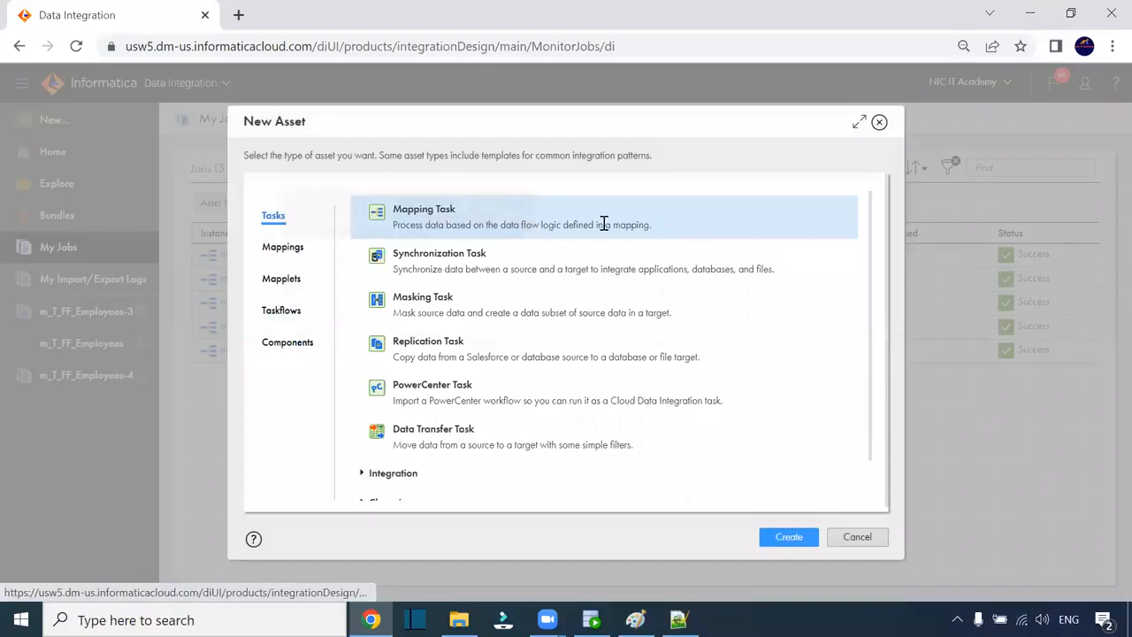
- Create a Mapping Task named mt_T_FF_Employees on the DESKTOP-MS15842 runtime environment
left_click(789, 539)
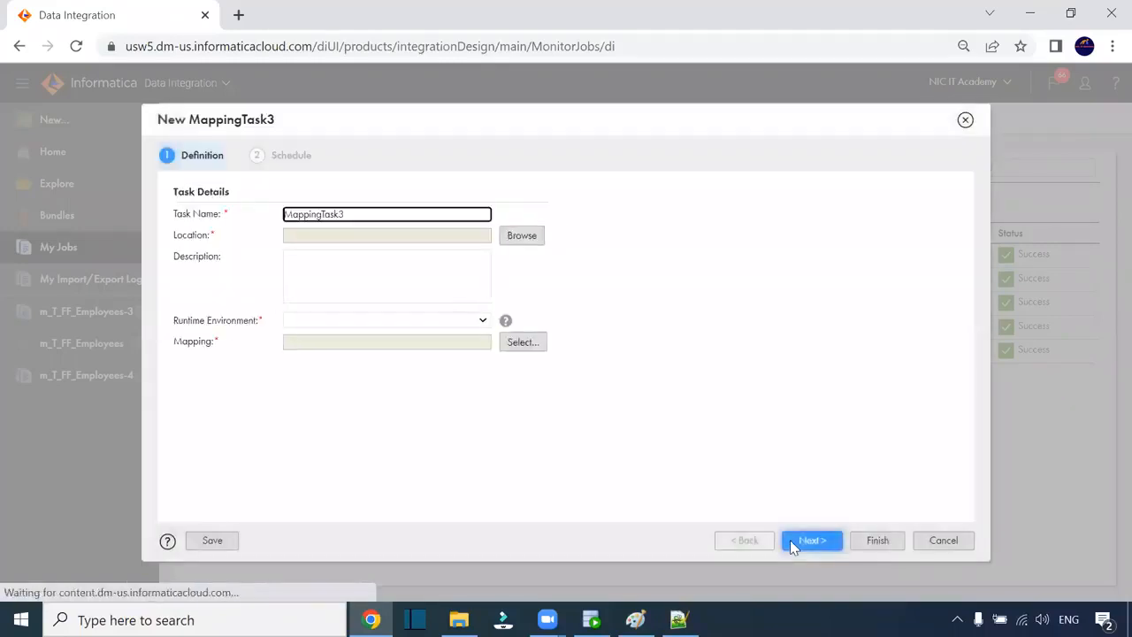
left_click(327, 317)
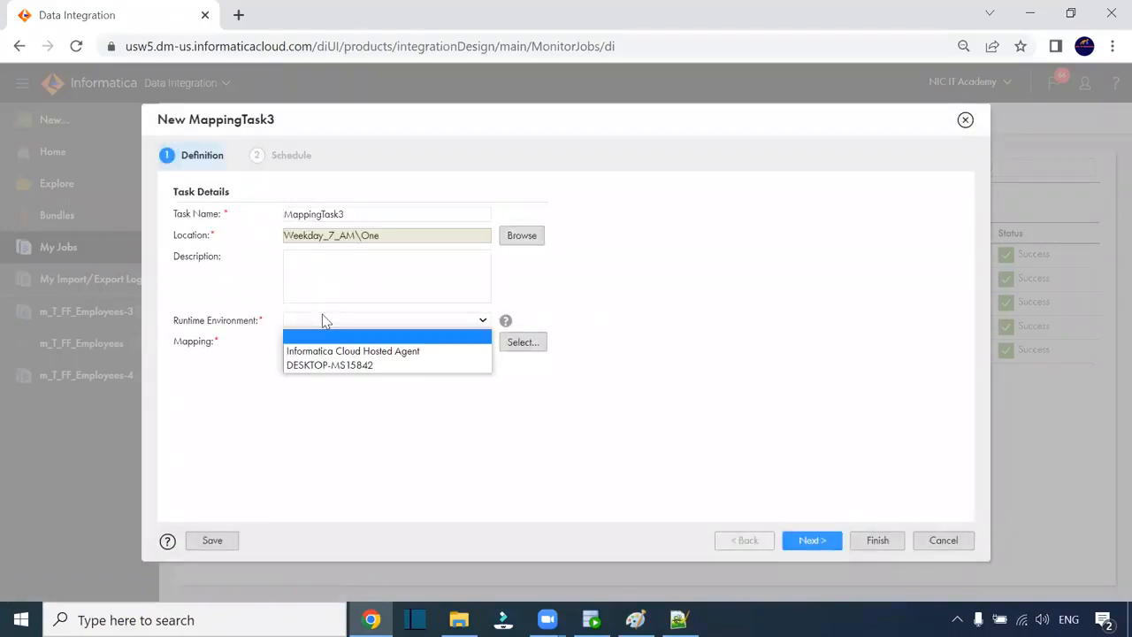
left_click(329, 361)
left_click(358, 215)
left_click_drag(358, 215, 291, 214)
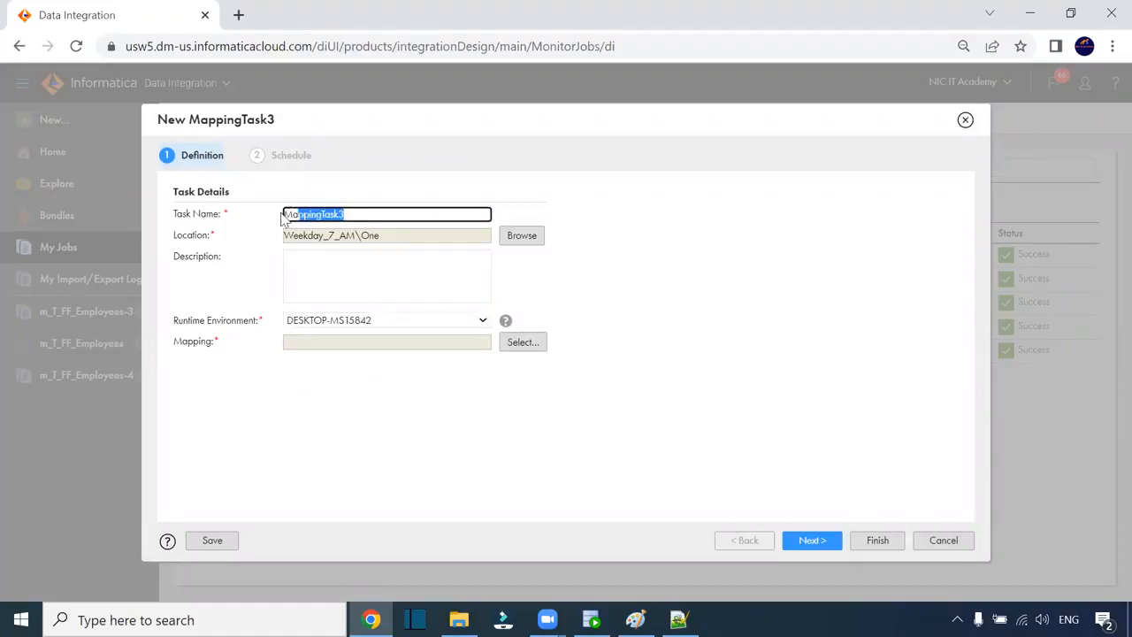
key("BackSpace")
type("mt_")
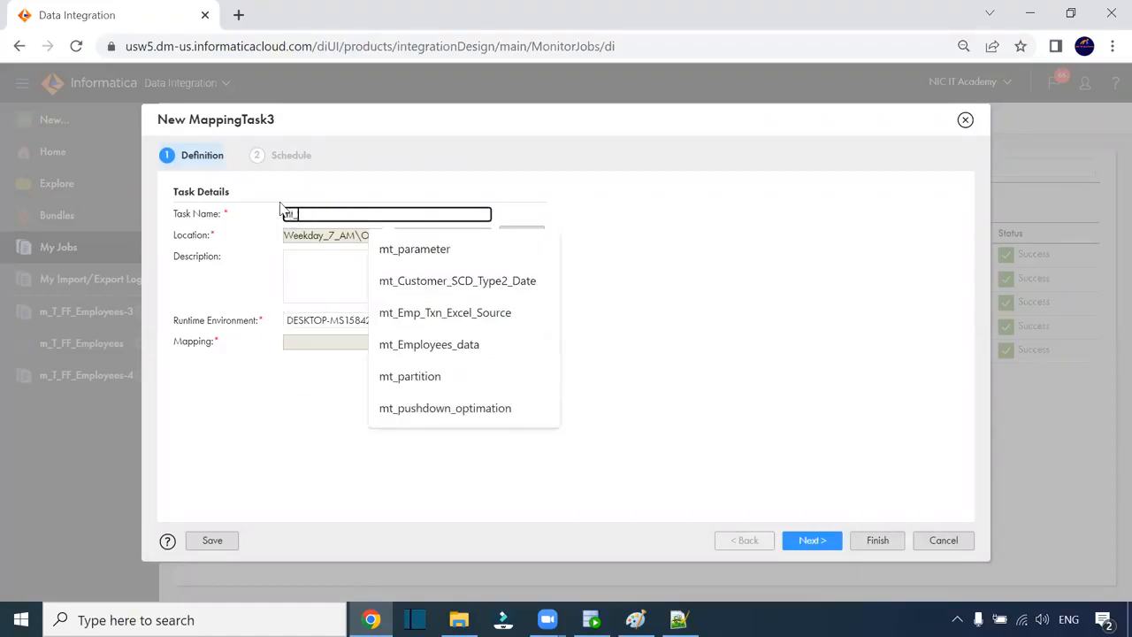
type("T_")
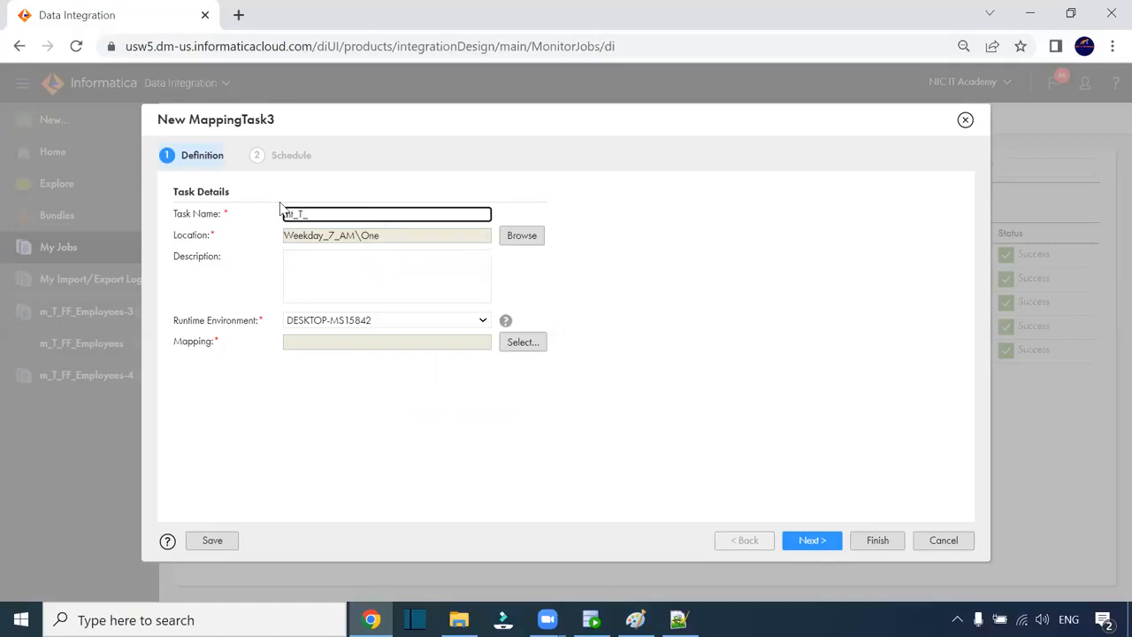
type("FF_Employees")
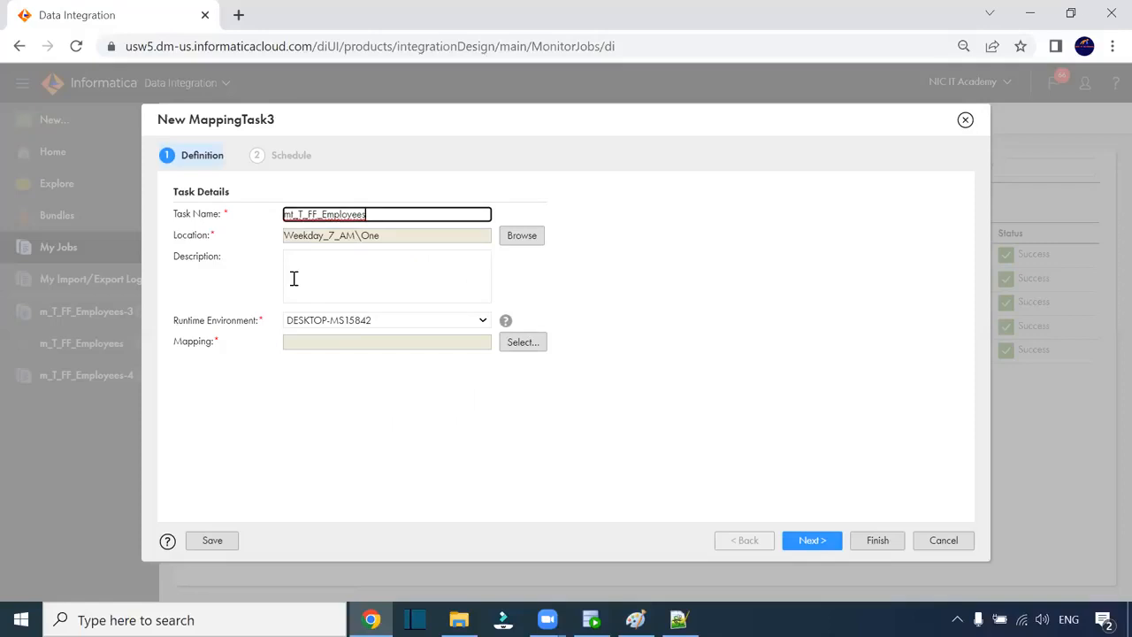
left_click(292, 344)
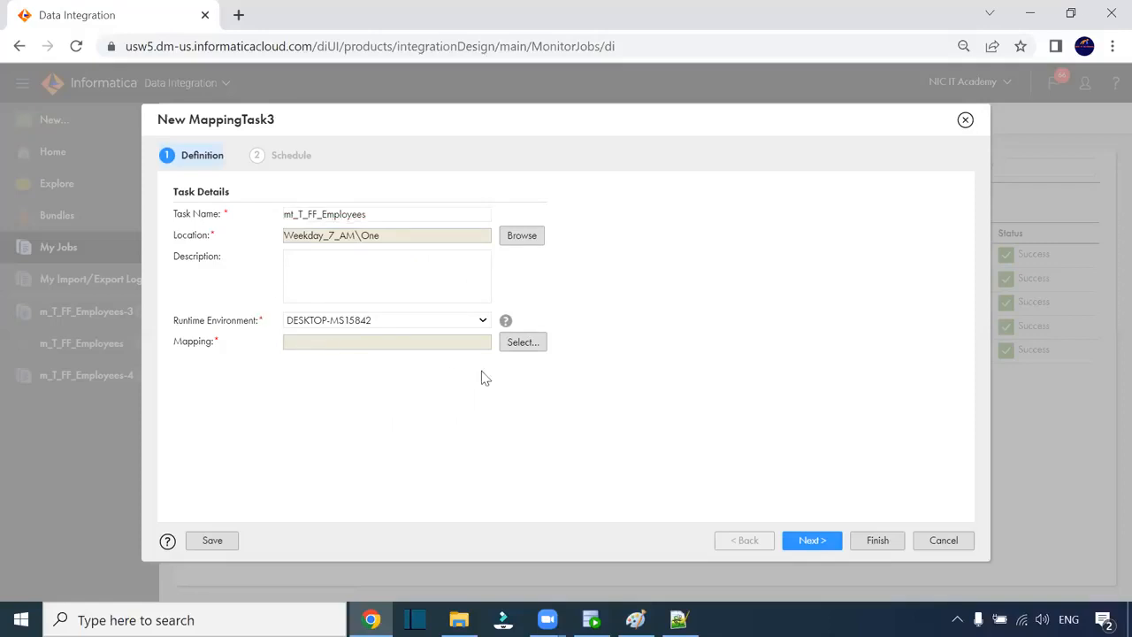
- Assign mapping m_T_FF_Employees to the task and save it without a schedule
left_click(522, 342)
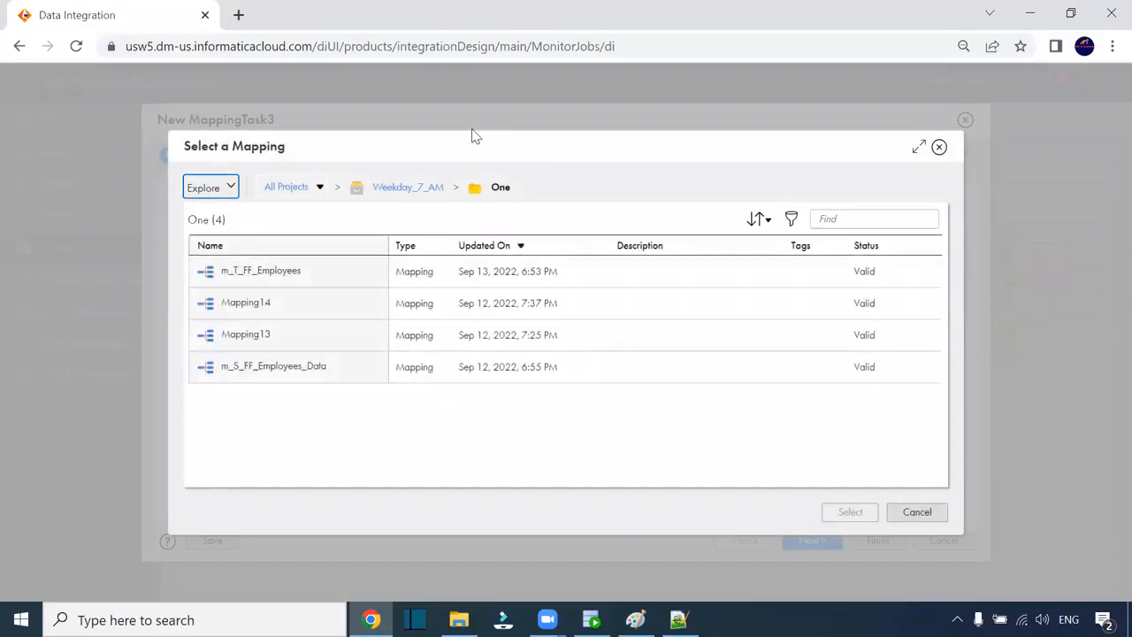
left_click(598, 278)
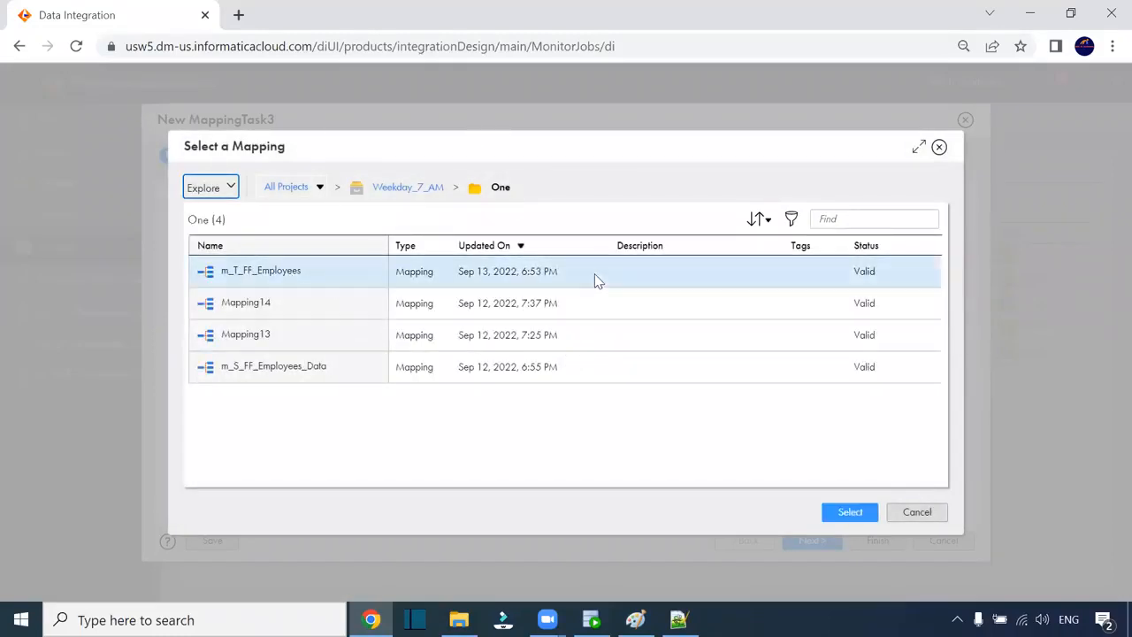
left_click(854, 512)
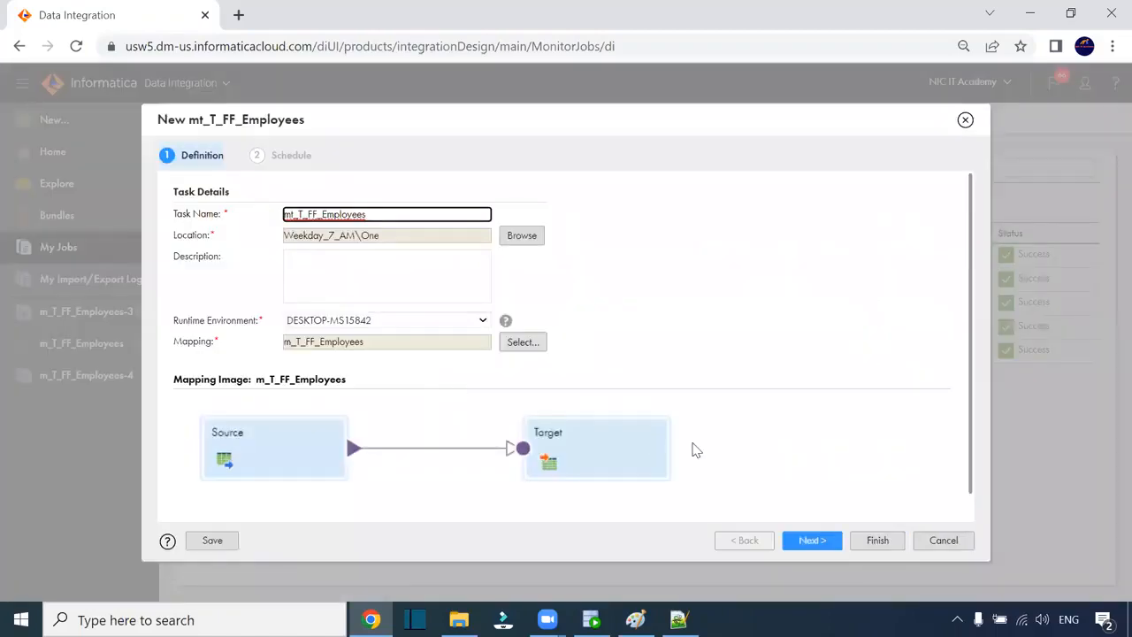
scroll(654, 406, "down", 1)
left_click(814, 538)
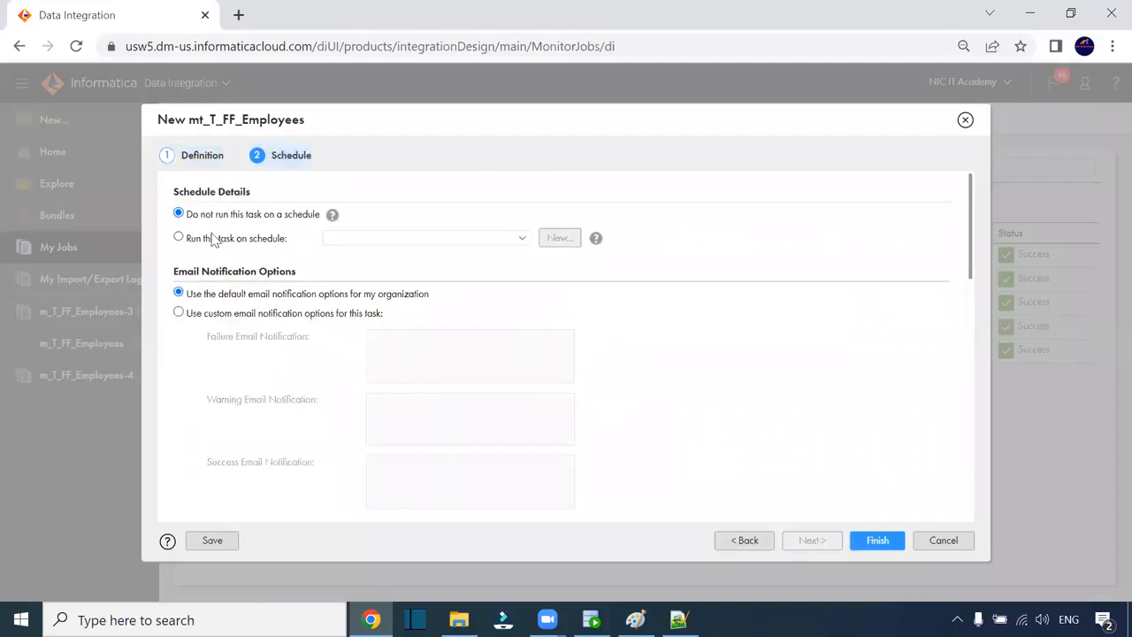
scroll(442, 305, "down", 5)
scroll(439, 307, "down", 5)
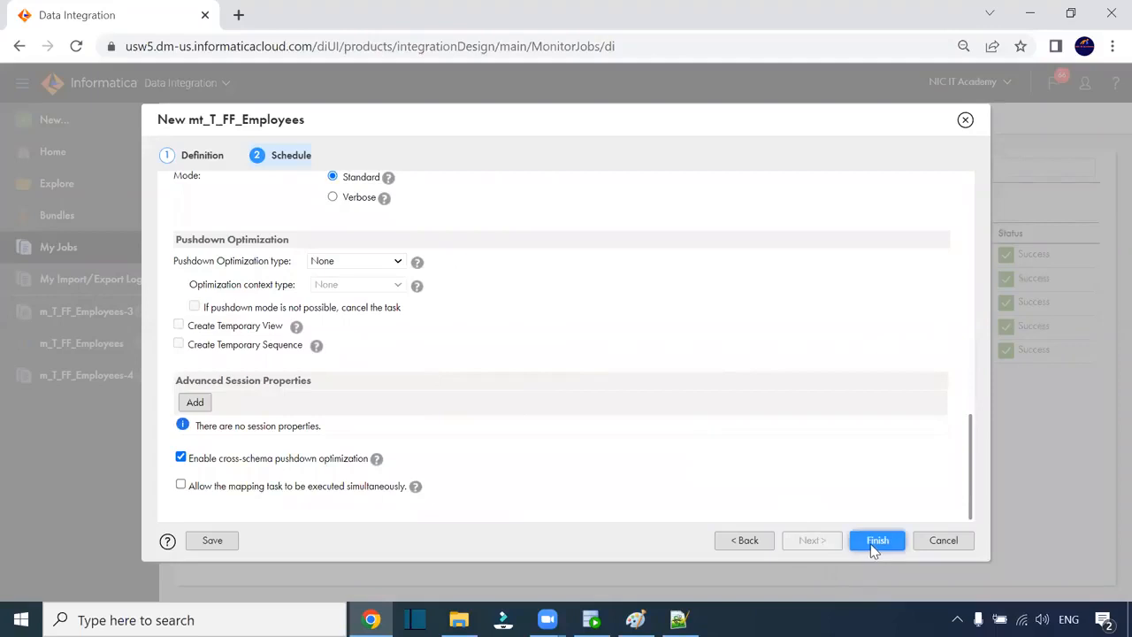
scroll(309, 279, "up", 3)
scroll(310, 279, "up", 3)
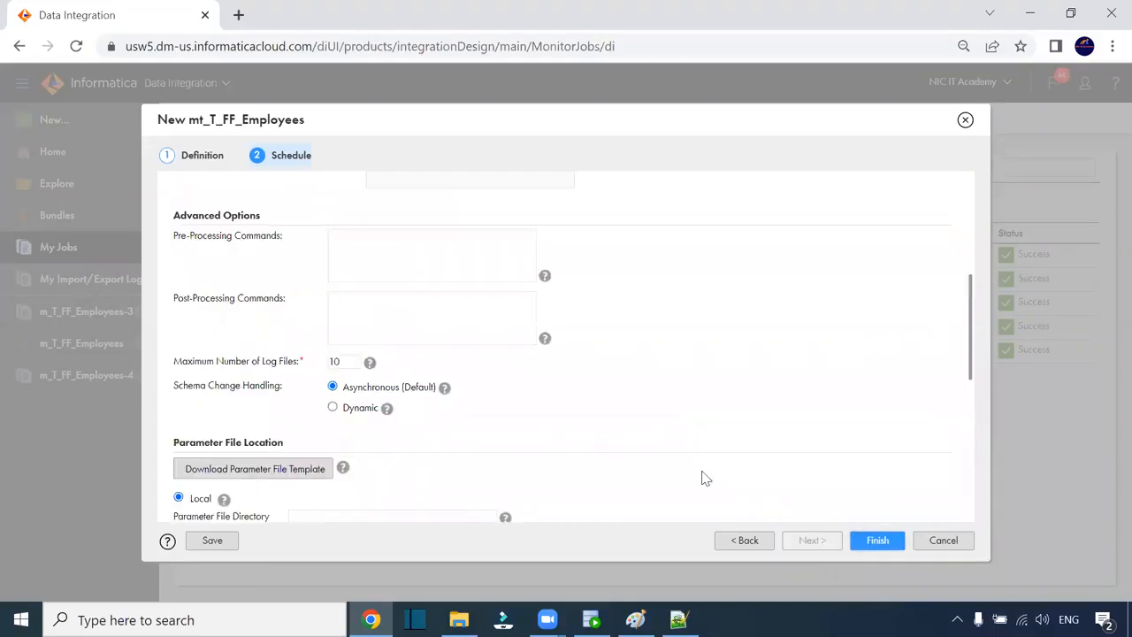
left_click(877, 540)
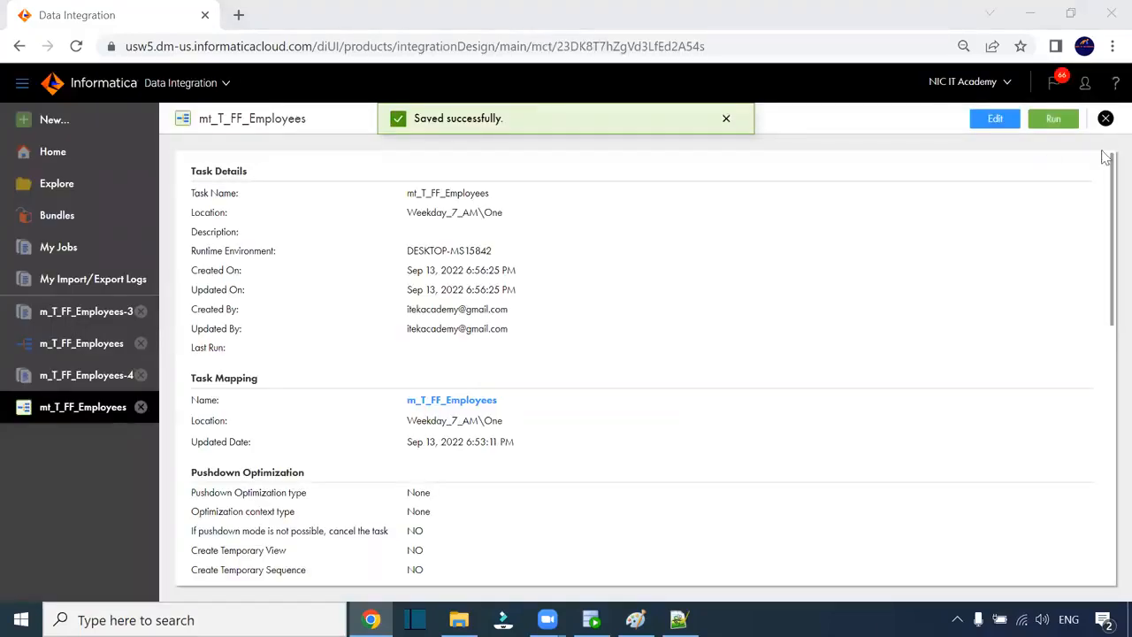
- Run mt_T_FF_Employees, refresh its job in My Jobs, then switch to the target folder
left_click(1046, 124)
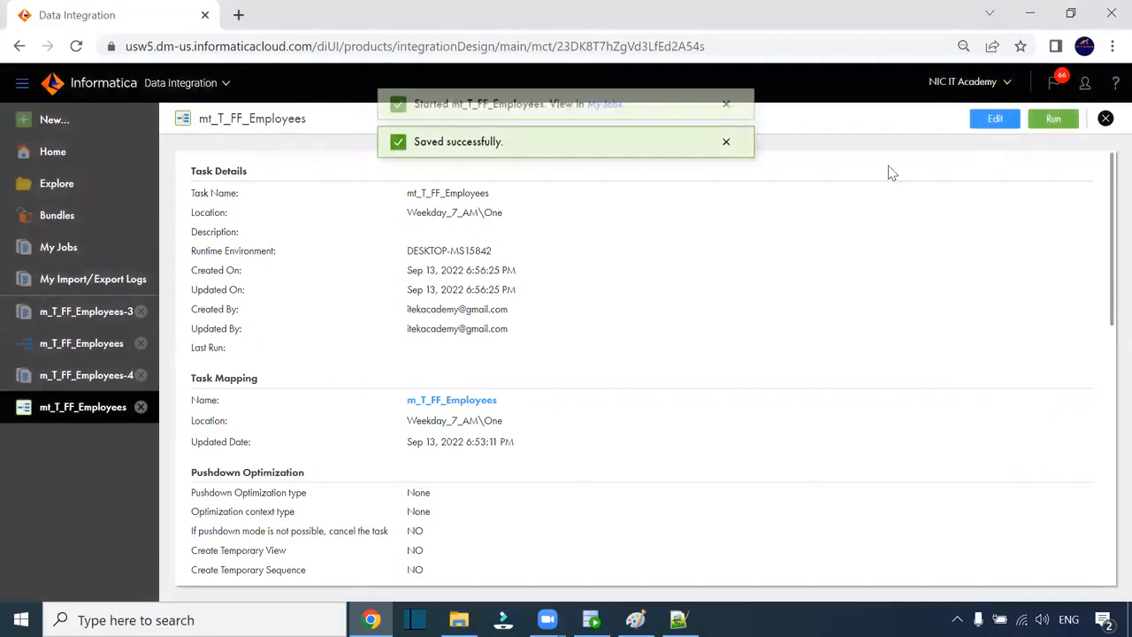
left_click(594, 124)
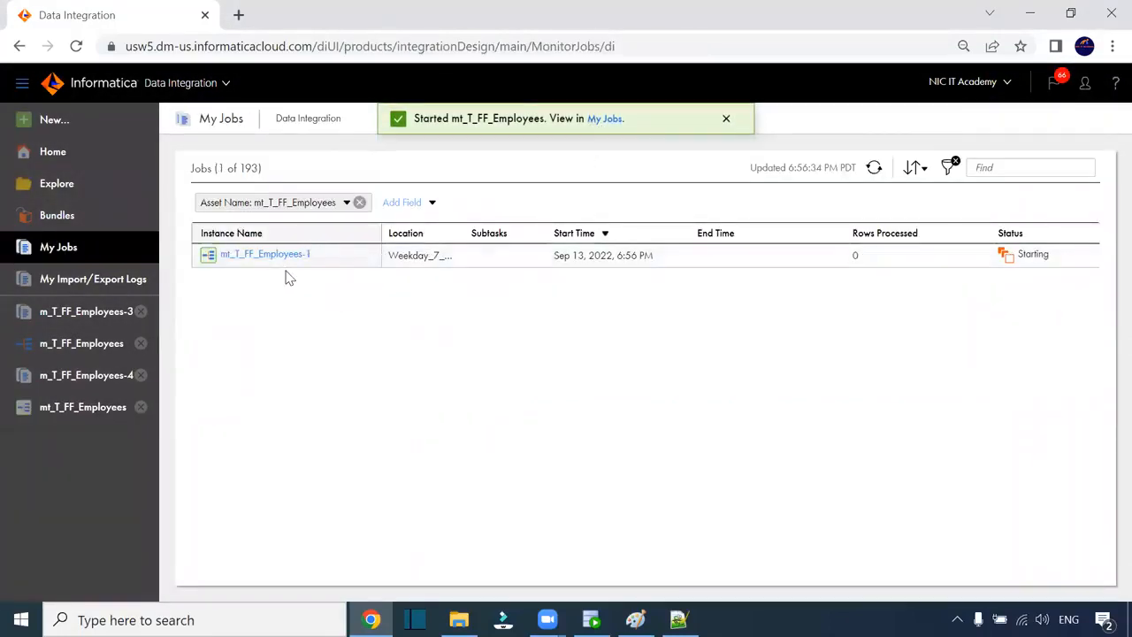
left_click(875, 168)
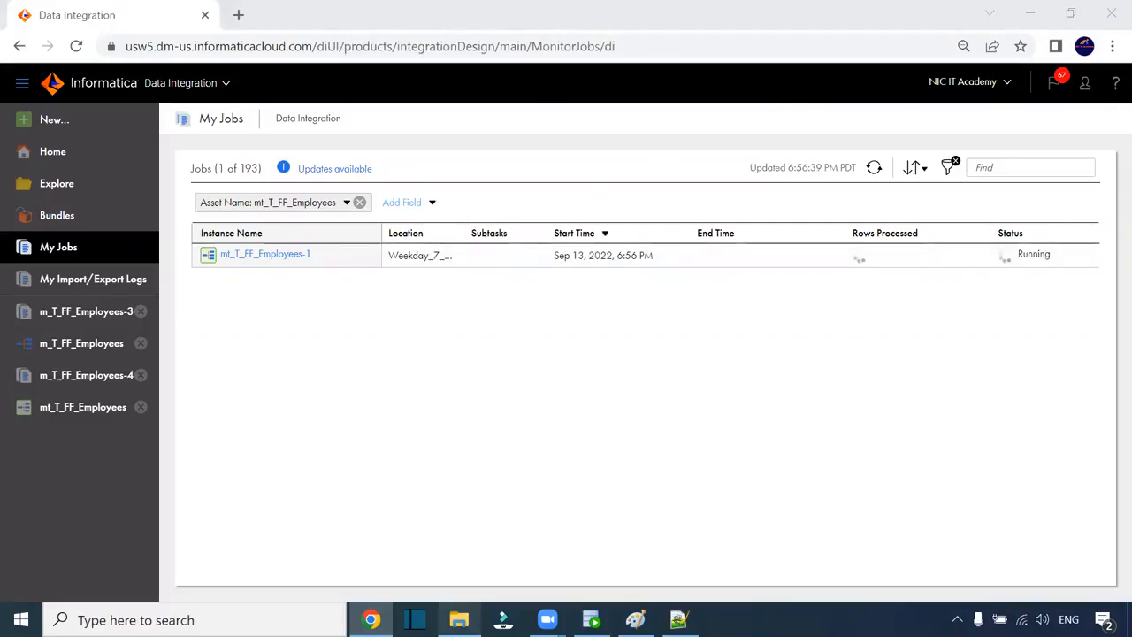
left_click(459, 618)
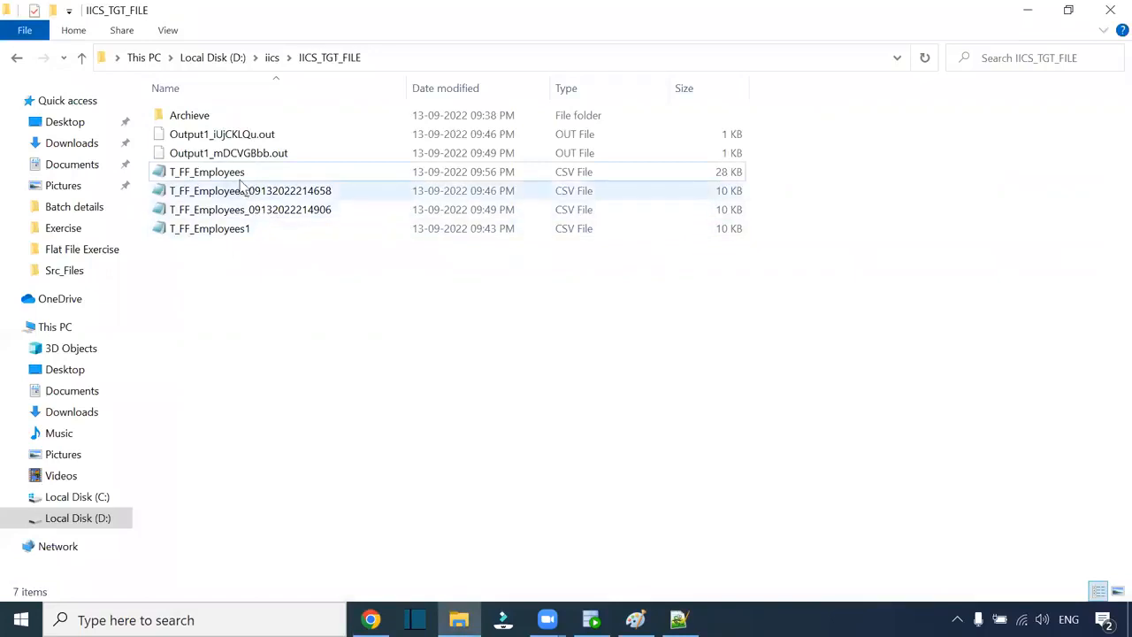
- Check that T_FF_Employees is now 28 KB at 09:56 PM, then return to My Jobs
left_click(239, 177)
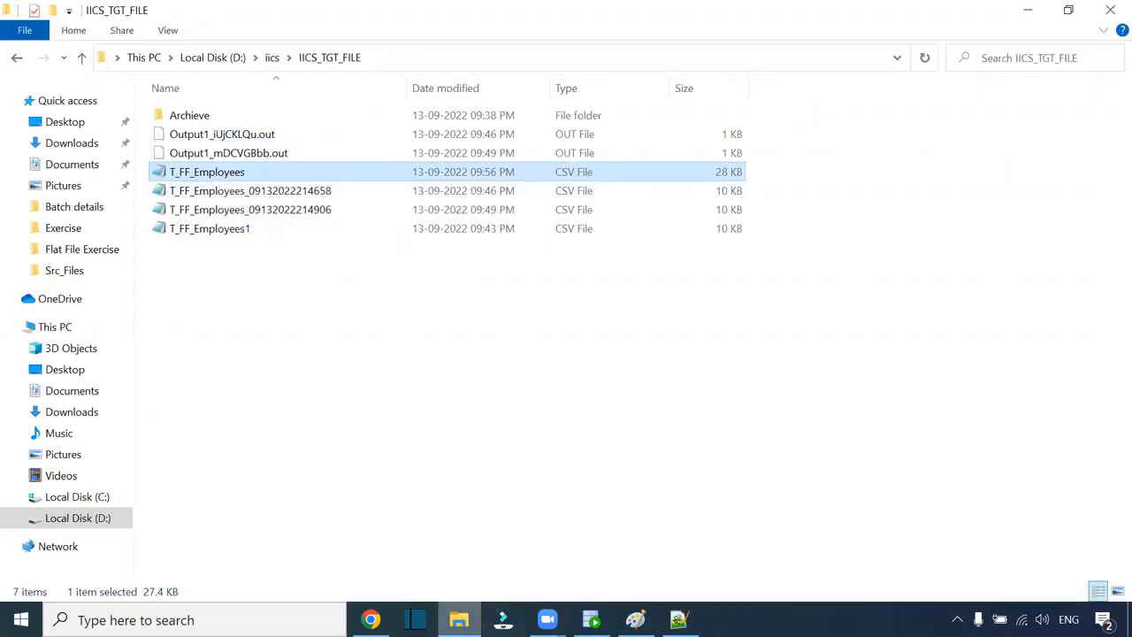
mouse_move(370, 619)
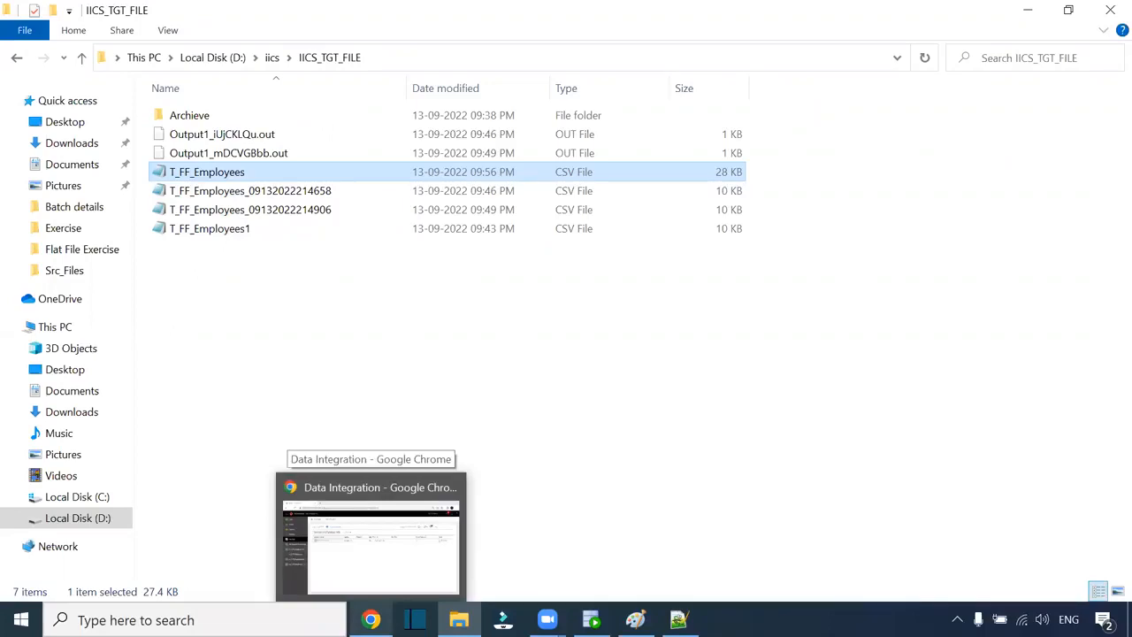
left_click(382, 581)
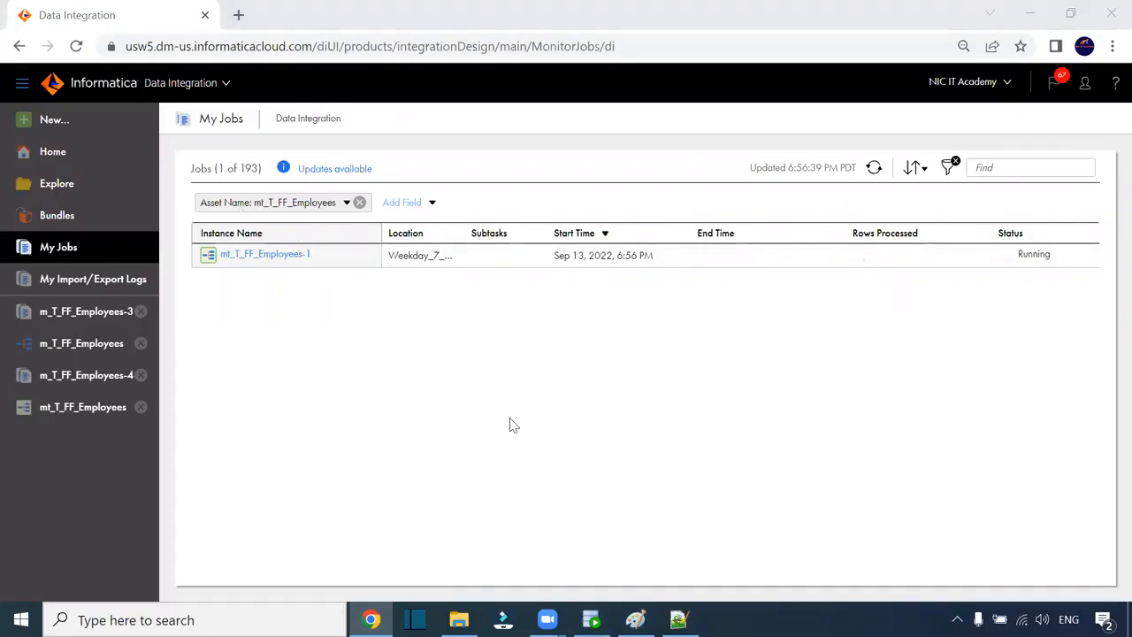
left_click(545, 363)
- Refresh My Jobs until mt_T_FF_Employees-1 shows Success with 107 rows, glancing at SQL Developer
left_click(271, 355)
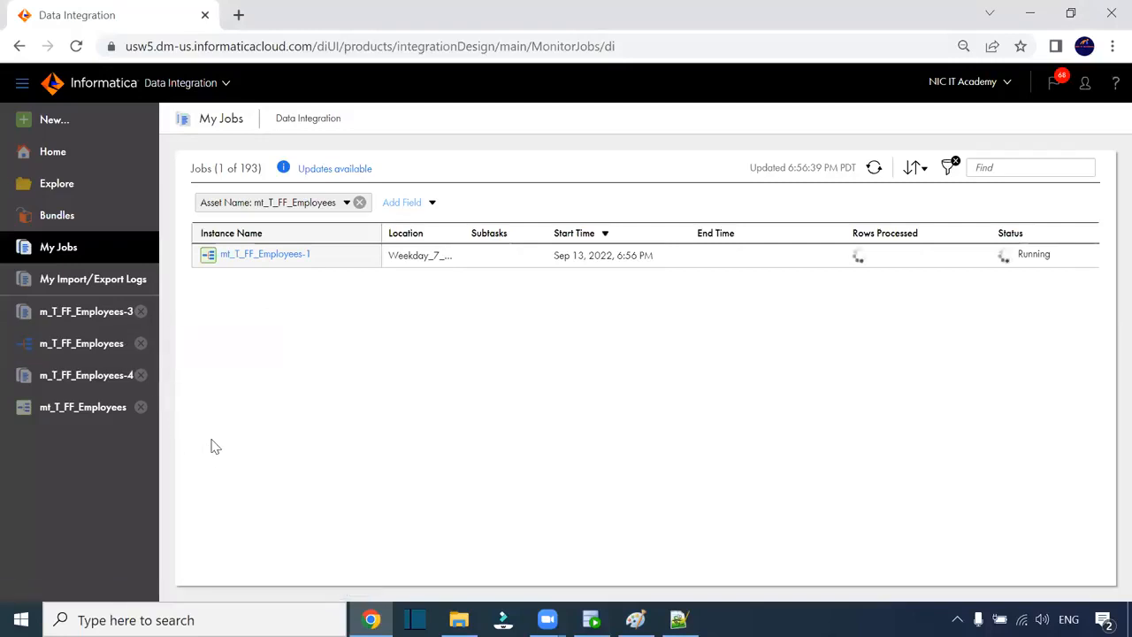
left_click(873, 168)
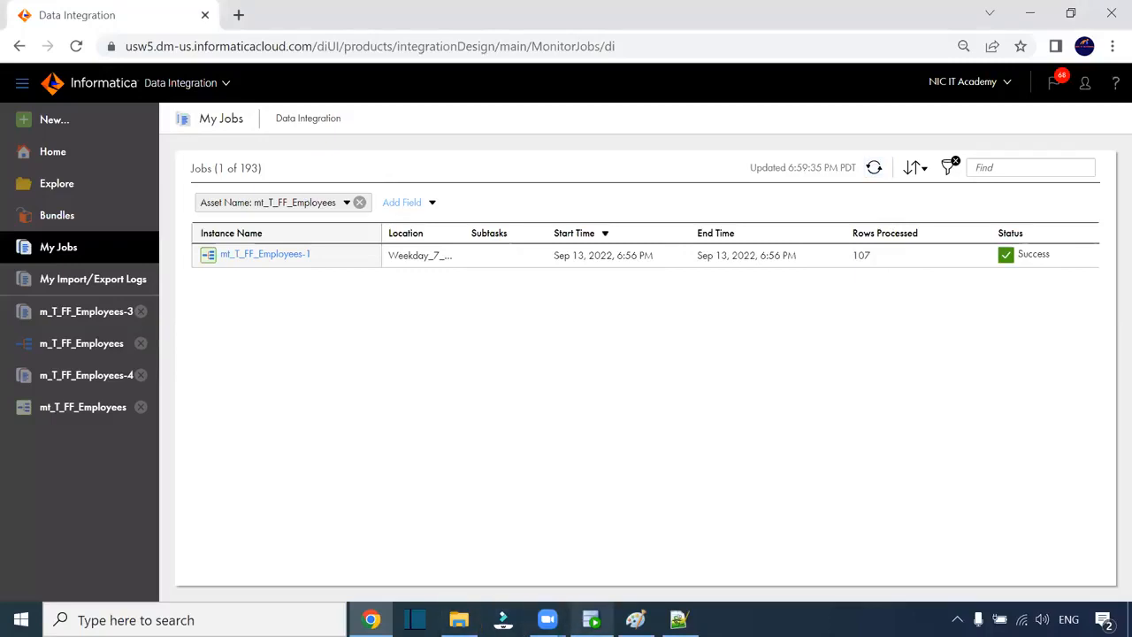
left_click(590, 619)
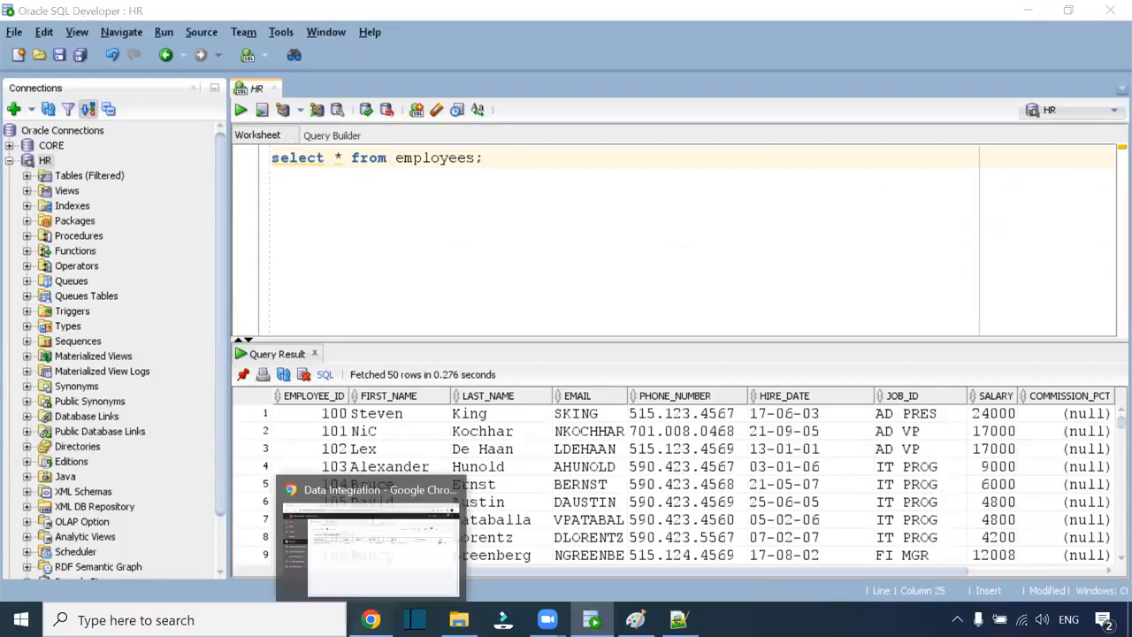
left_click(371, 619)
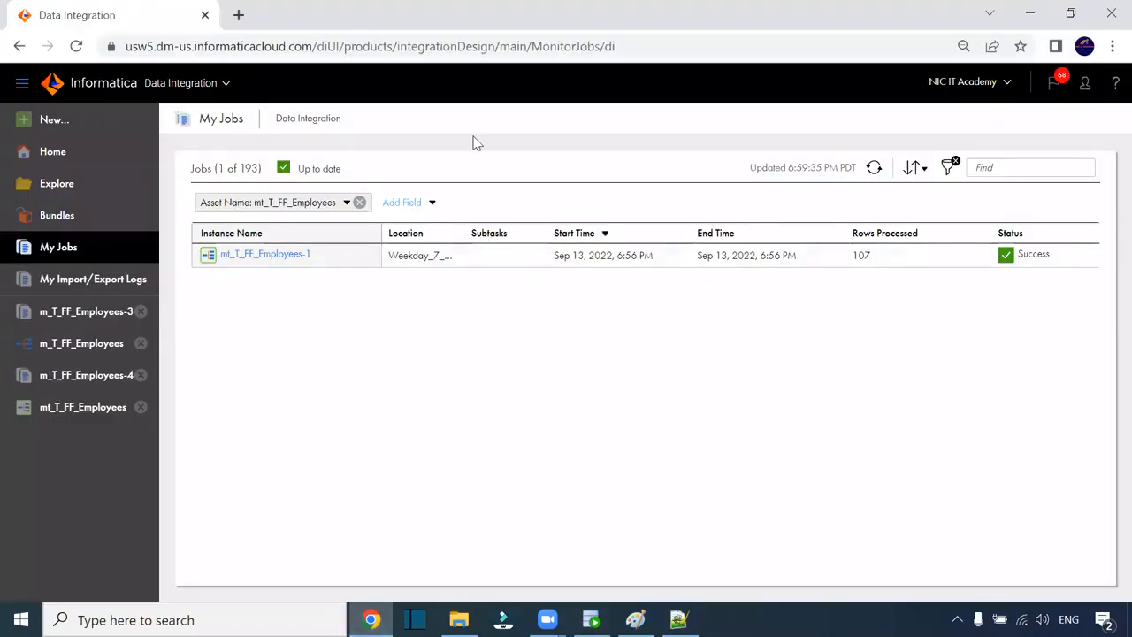
- Search Google for aws in a new tab and sign in to the AWS Management Console
left_click(238, 15)
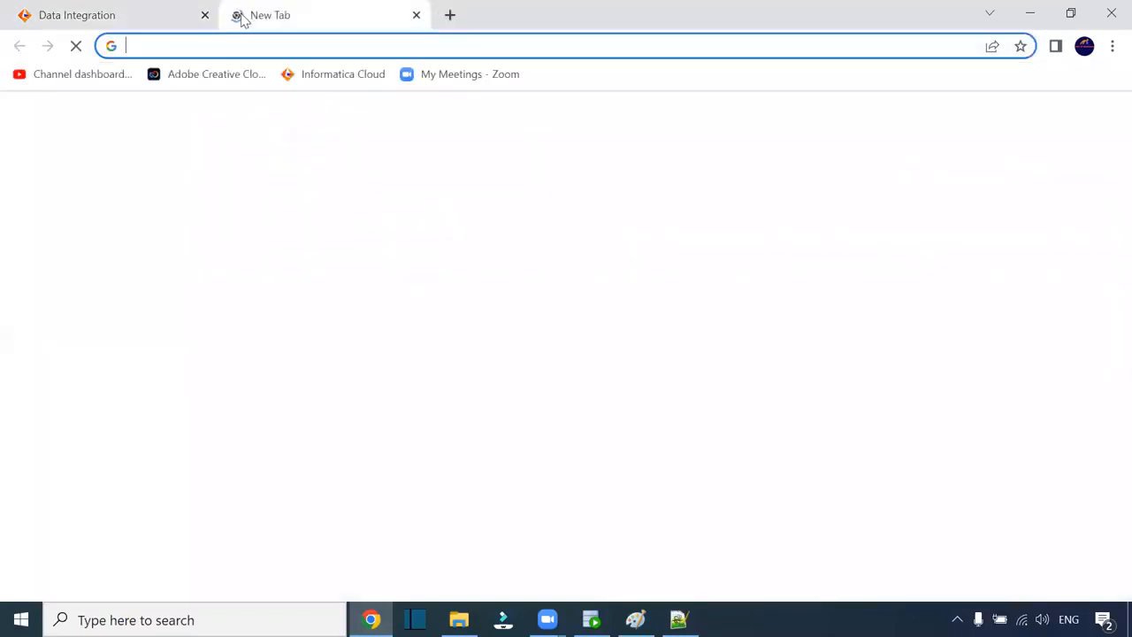
type("aws")
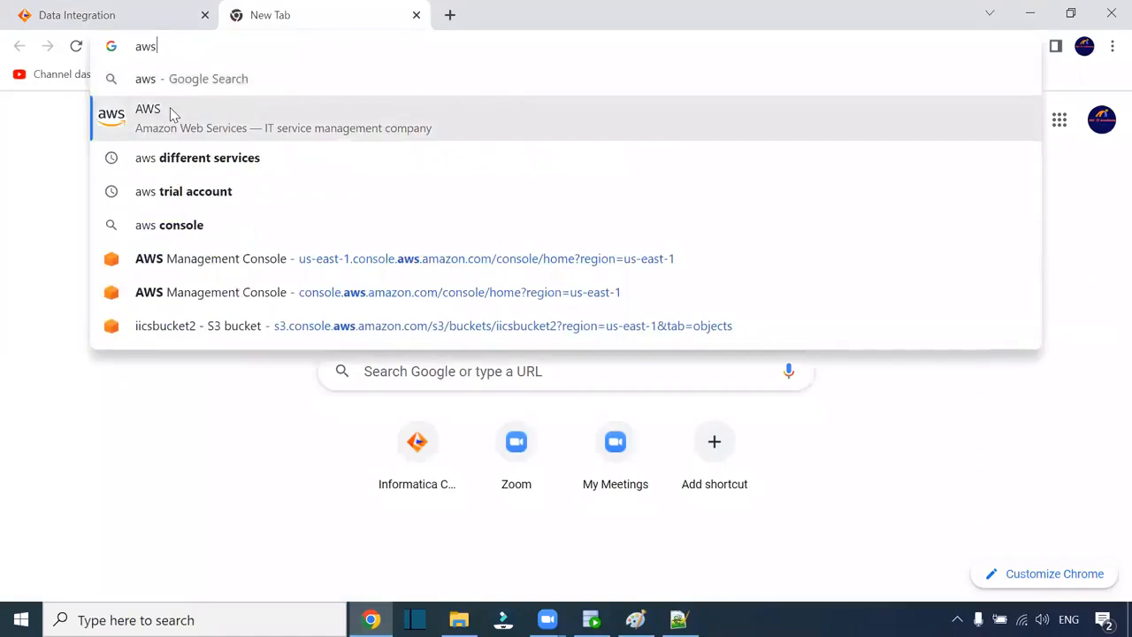
left_click(170, 107)
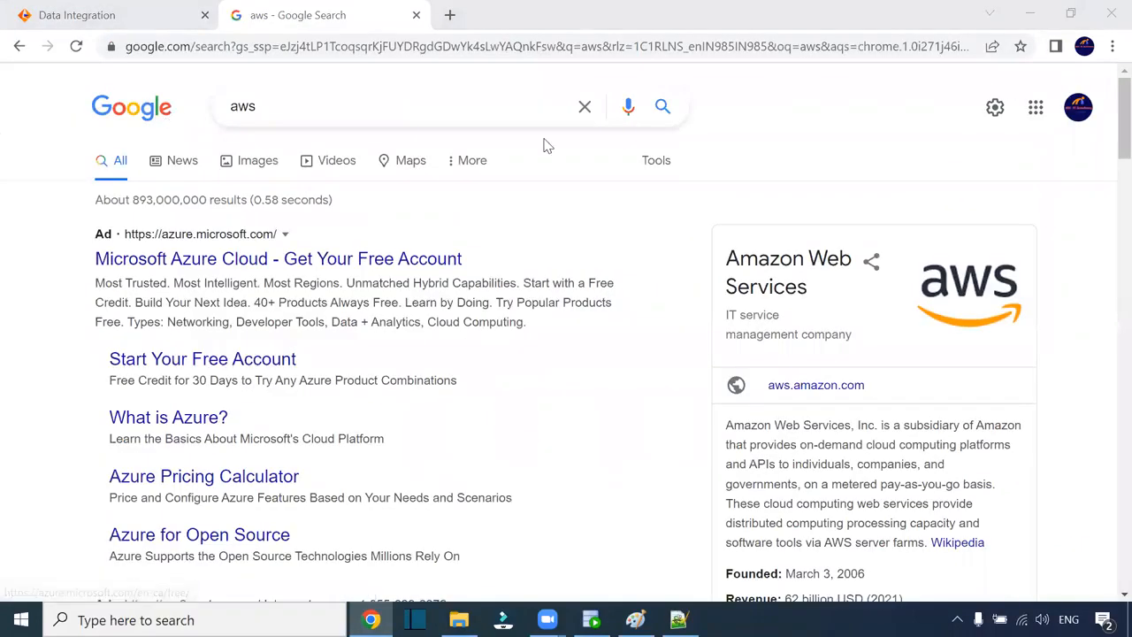
scroll(421, 264, "down", 1)
scroll(422, 264, "down", 5)
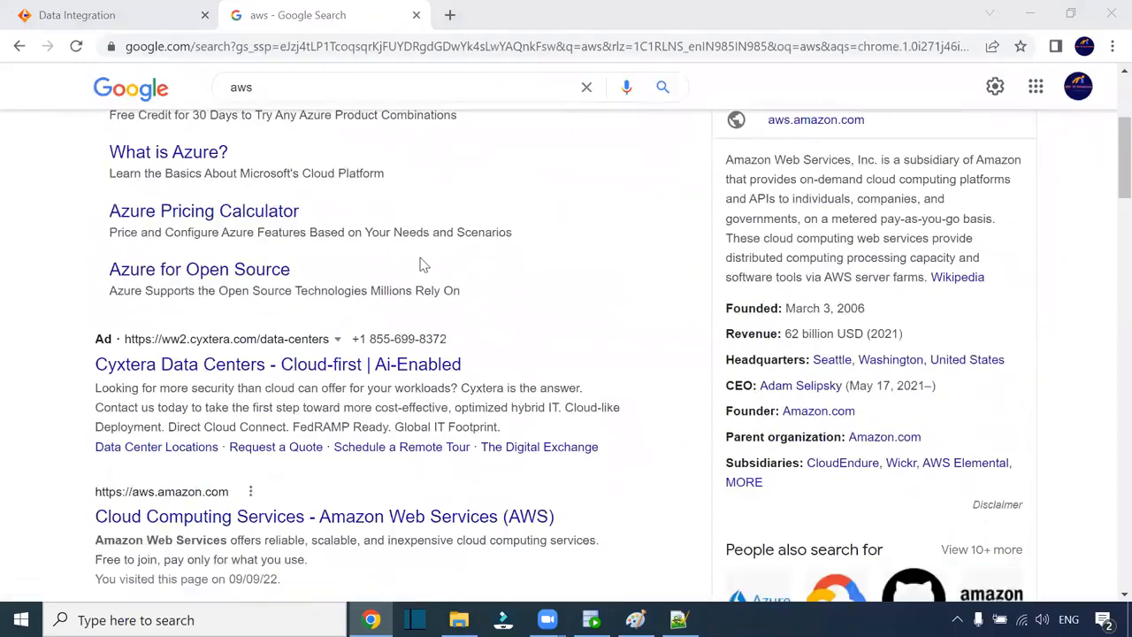
scroll(421, 263, "down", 1)
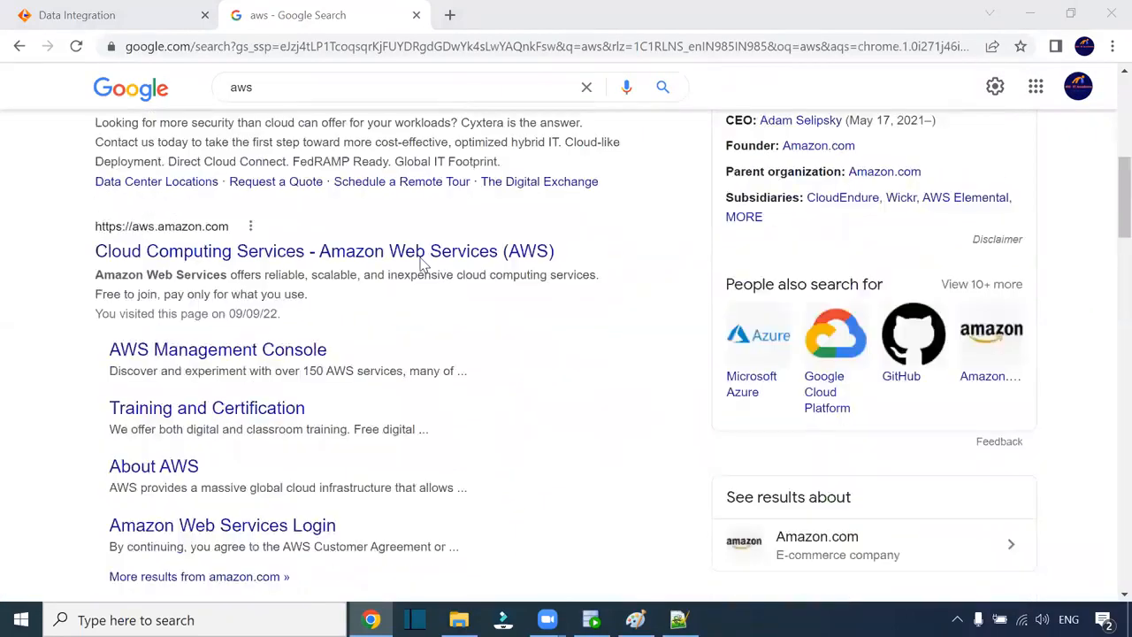
left_click(421, 256)
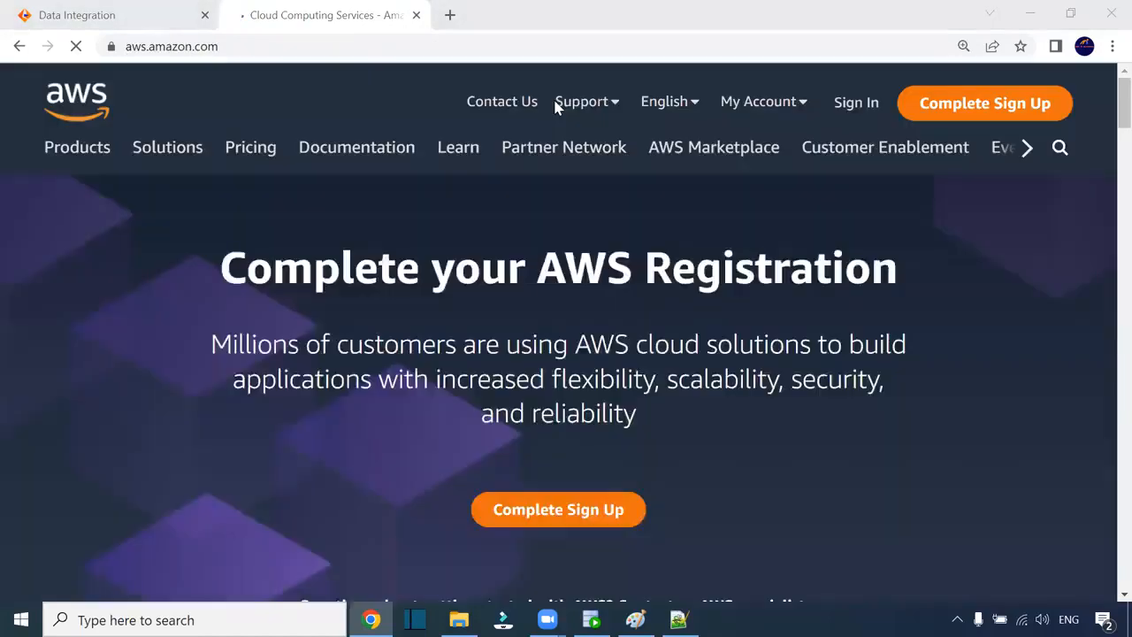
left_click(851, 108)
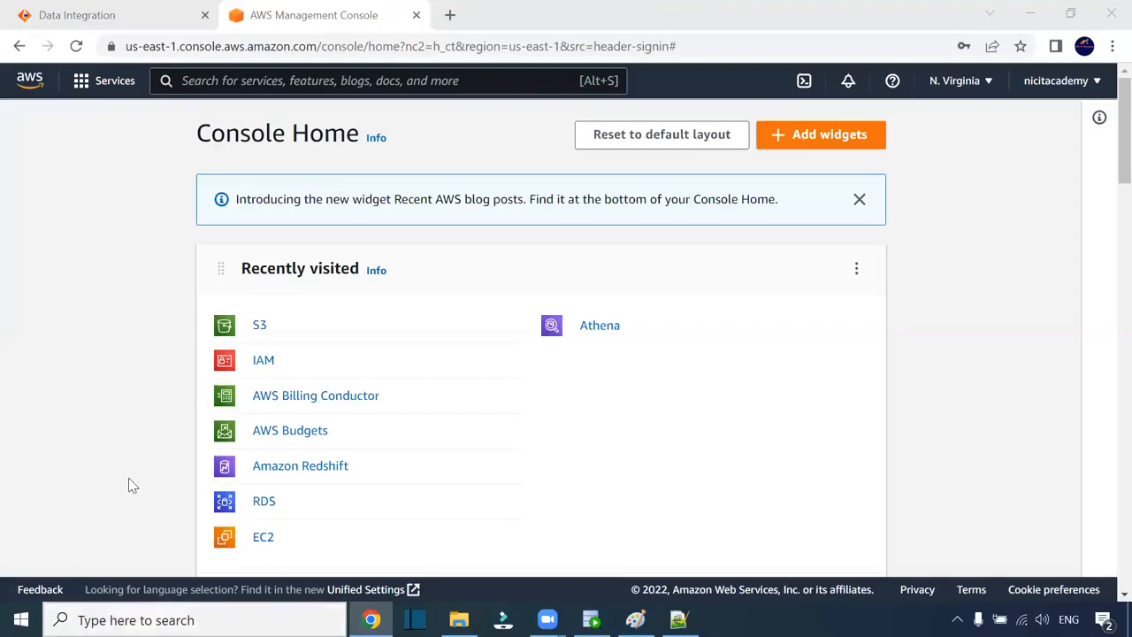
- Open the two/ folder of S3 bucket iicsbucket2 and dismiss the Intelligent-Tiering banner
left_click(263, 327)
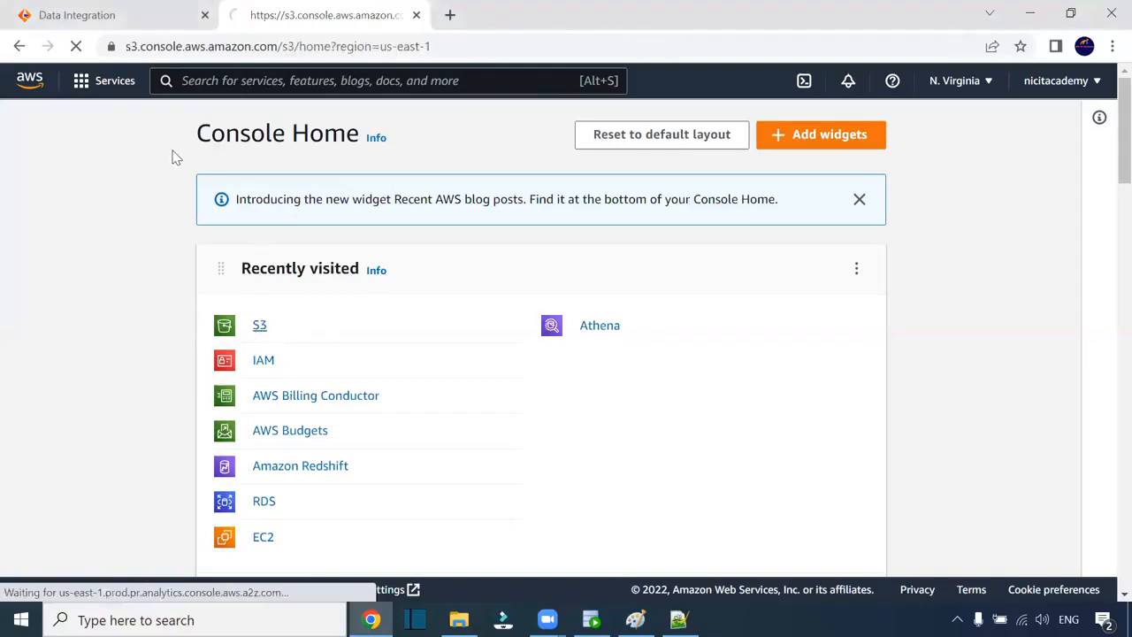
left_click(258, 83)
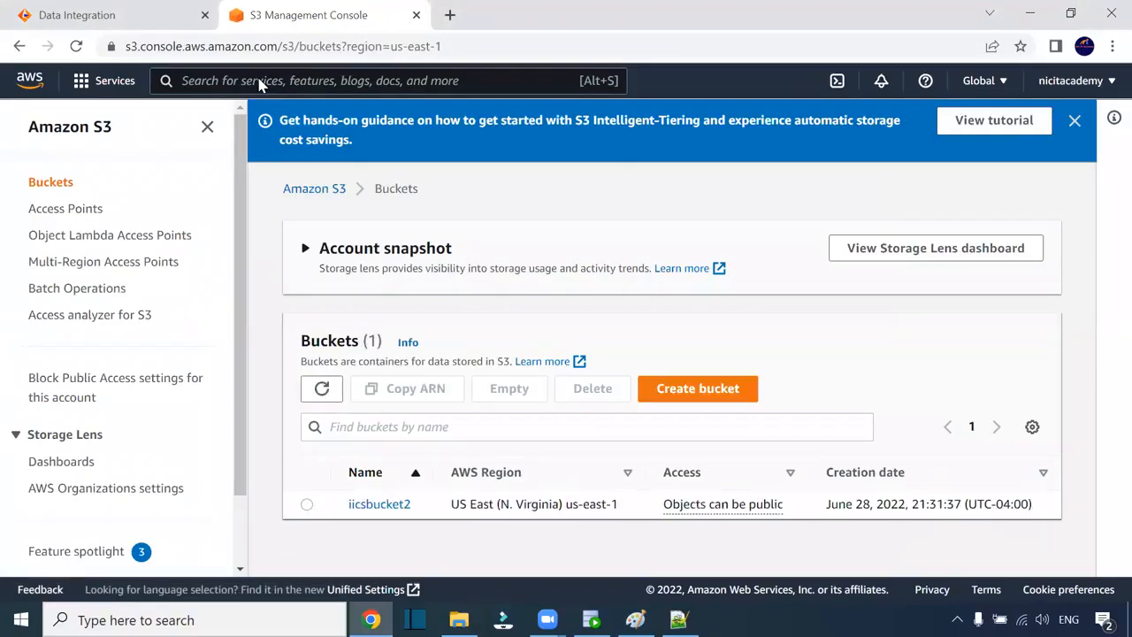
left_click(378, 505)
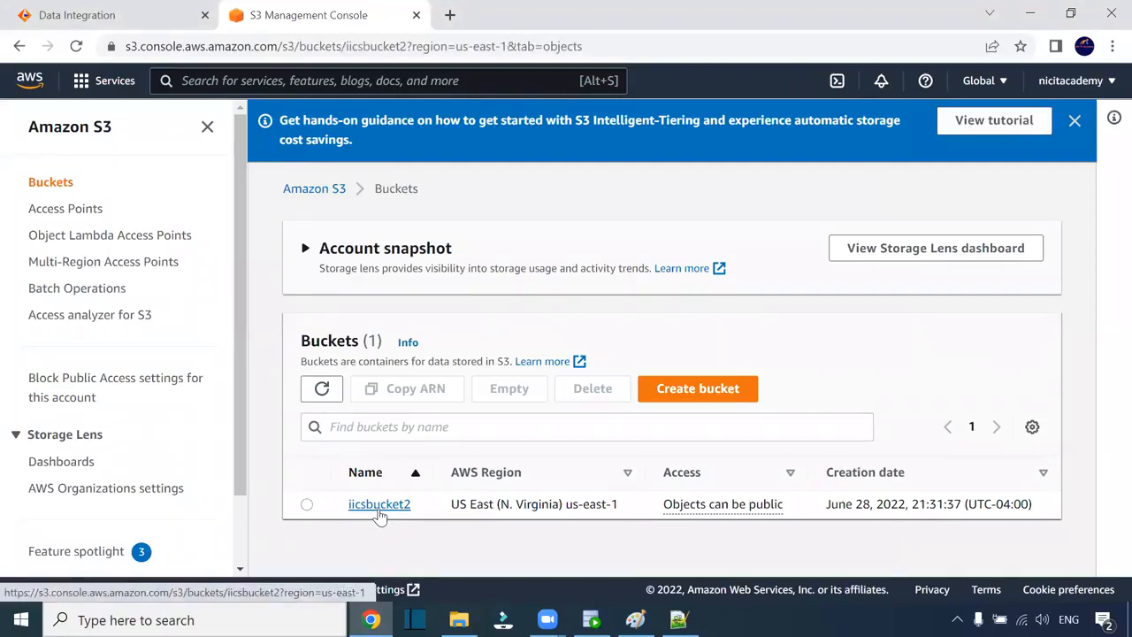
scroll(725, 403, "down", 2)
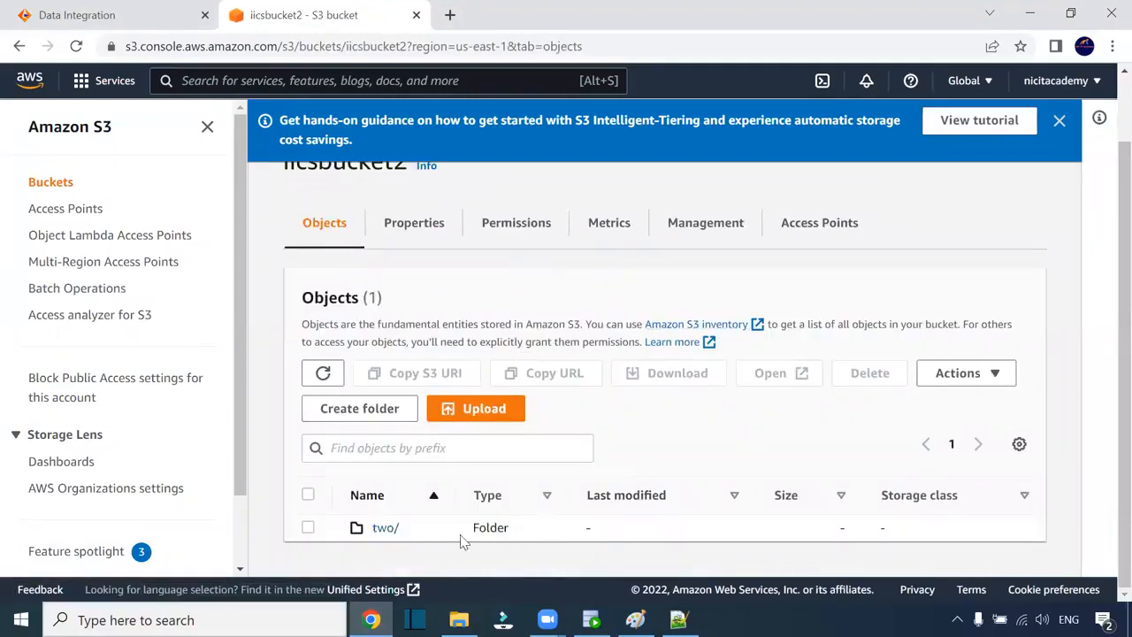
left_click(393, 527)
scroll(652, 399, "down", 3)
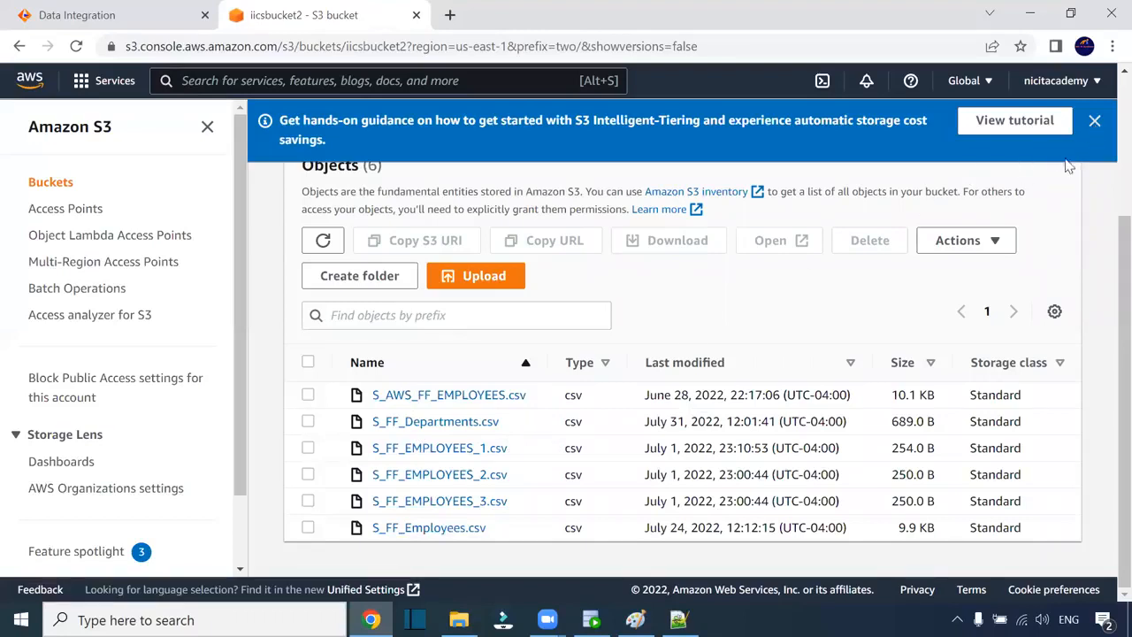
left_click(1093, 120)
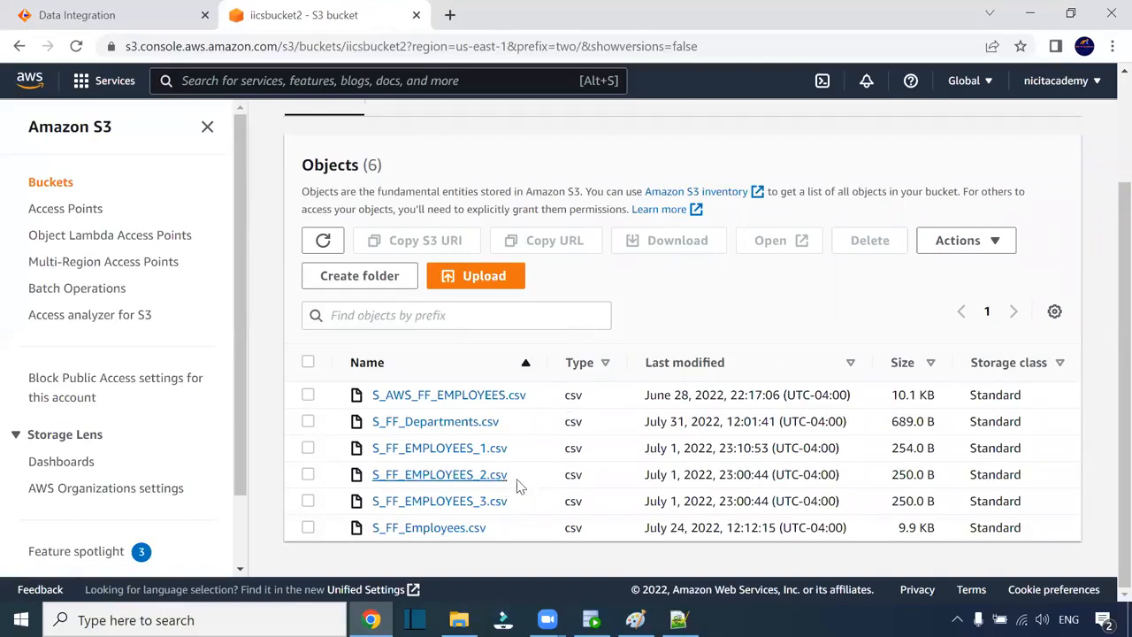
scroll(548, 486, "up", 2)
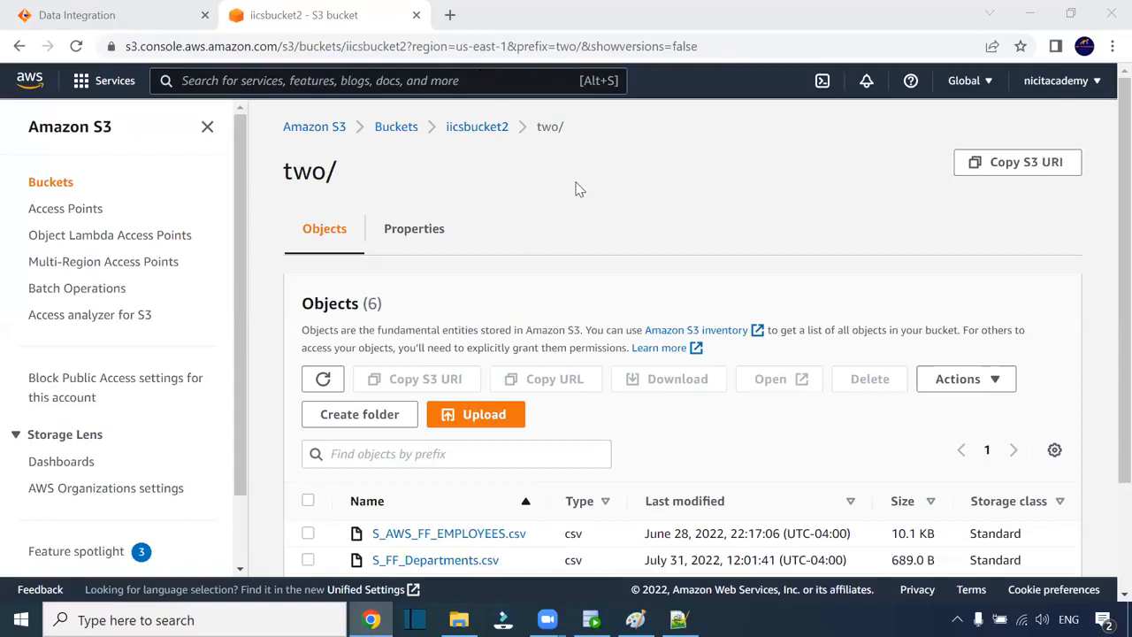
- Return to the Amazon S3 buckets overview page
left_click(329, 133)
scroll(622, 326, "down", 1)
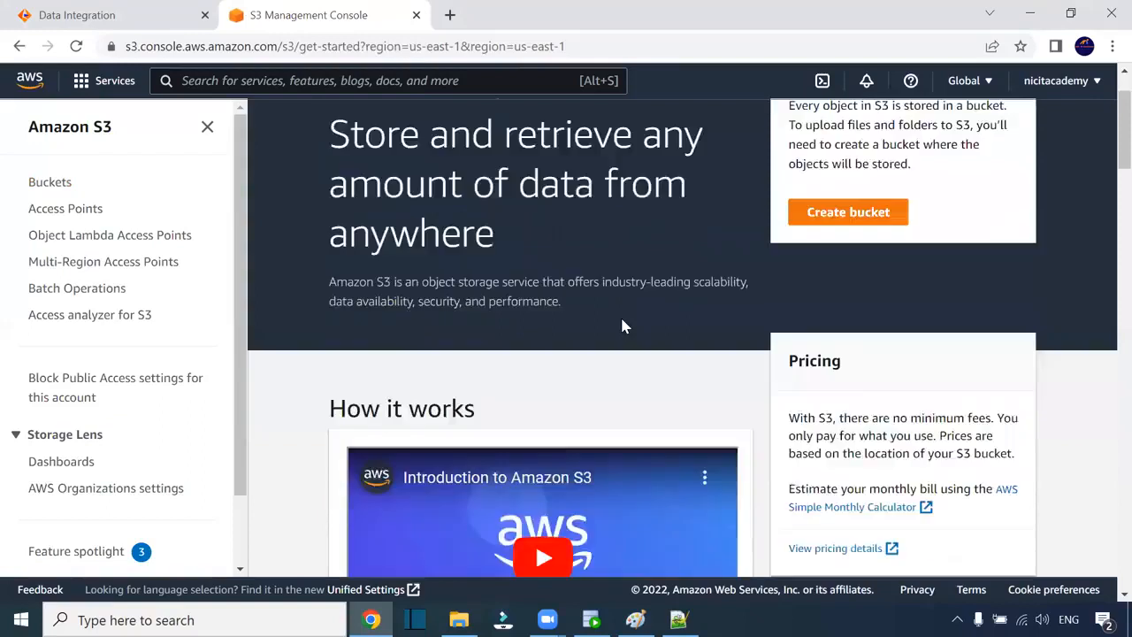
scroll(621, 327, "down", 3)
scroll(622, 326, "up", 4)
scroll(621, 326, "down", 1)
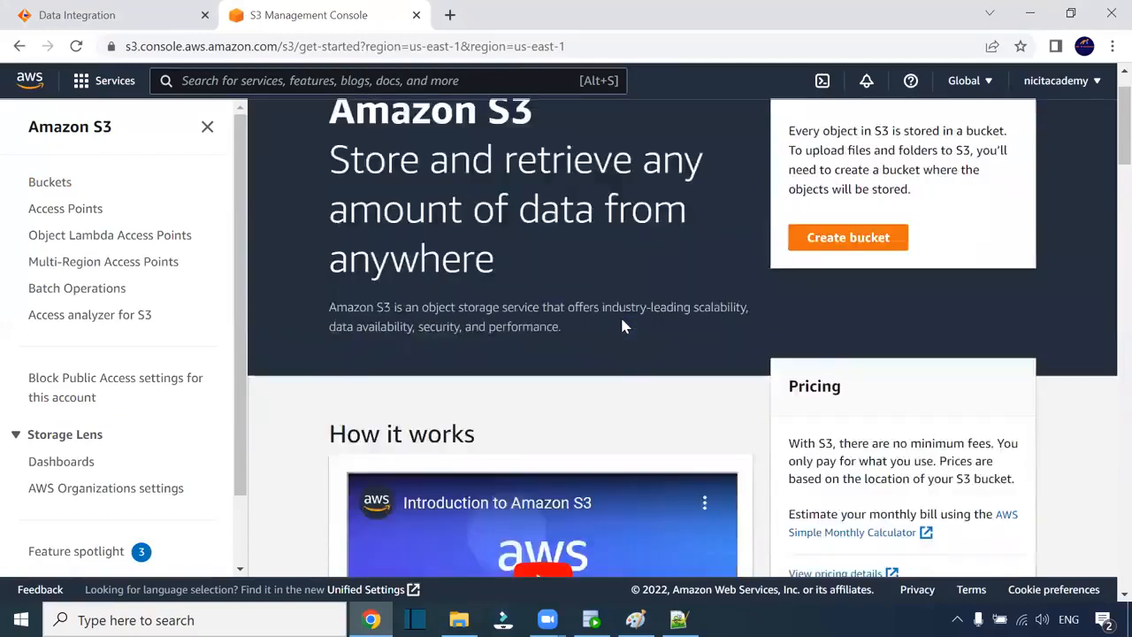
scroll(622, 324, "up", 1)
- Start a new S3 bucket and review its default settings, keeping region us-east-1
left_click(836, 300)
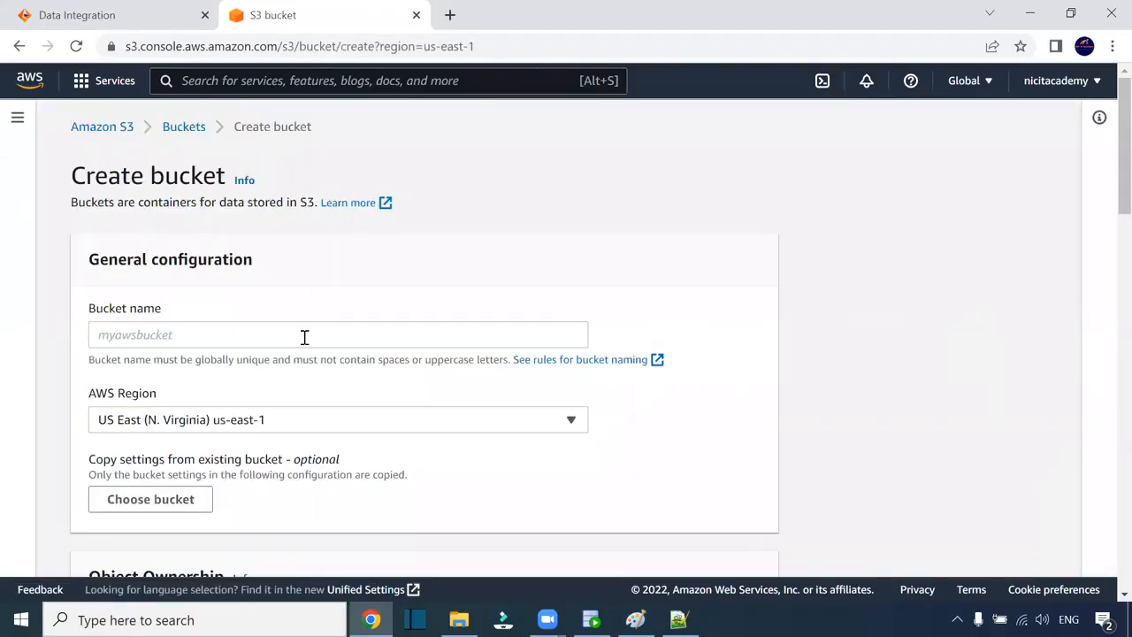
scroll(257, 361, "down", 1)
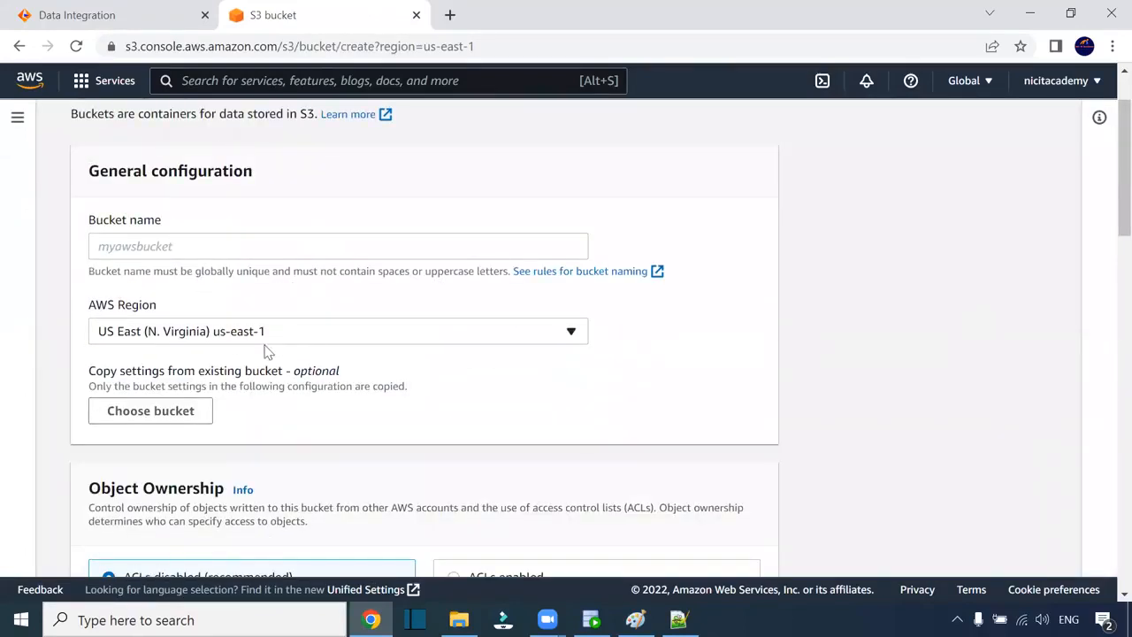
left_click(233, 333)
left_click(315, 335)
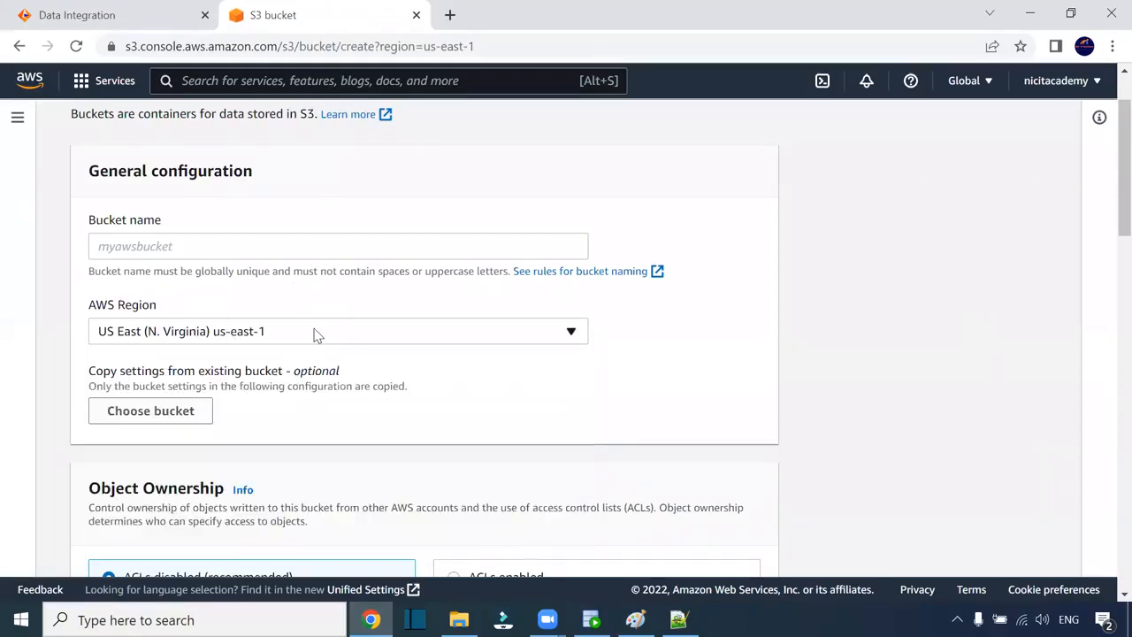
scroll(389, 347, "down", 4)
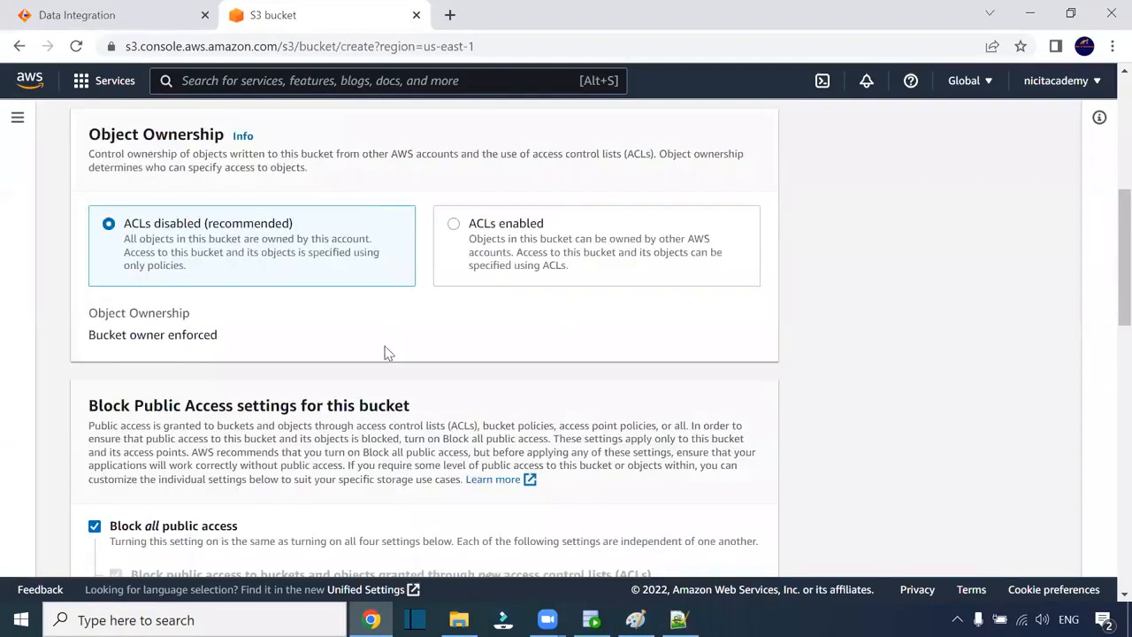
scroll(437, 313, "down", 2)
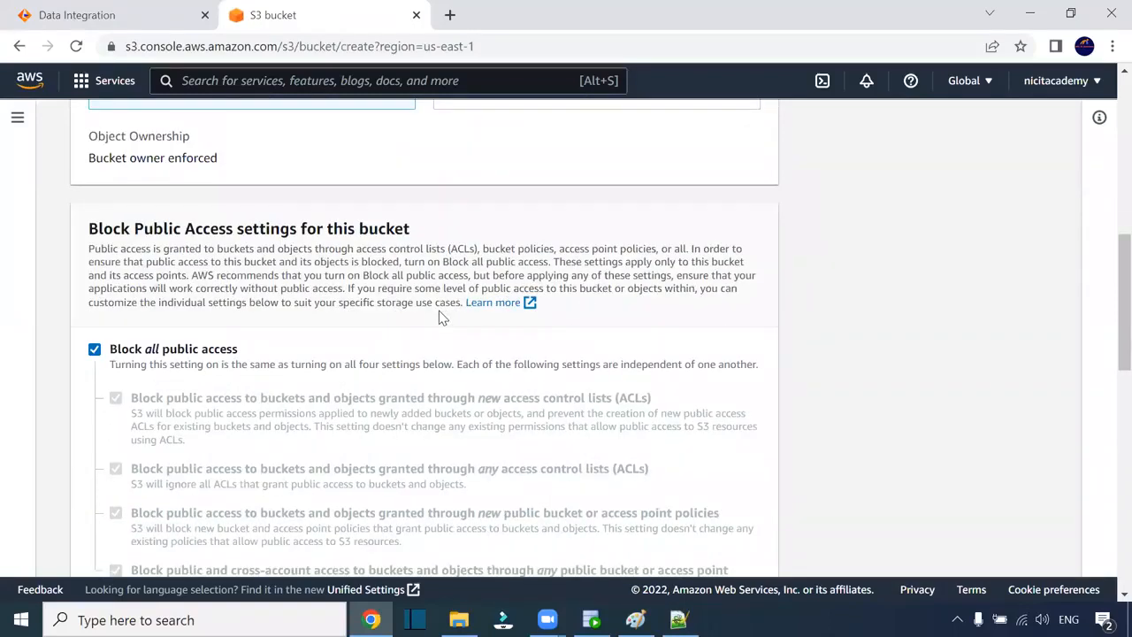
scroll(439, 313, "up", 5)
scroll(438, 315, "down", 5)
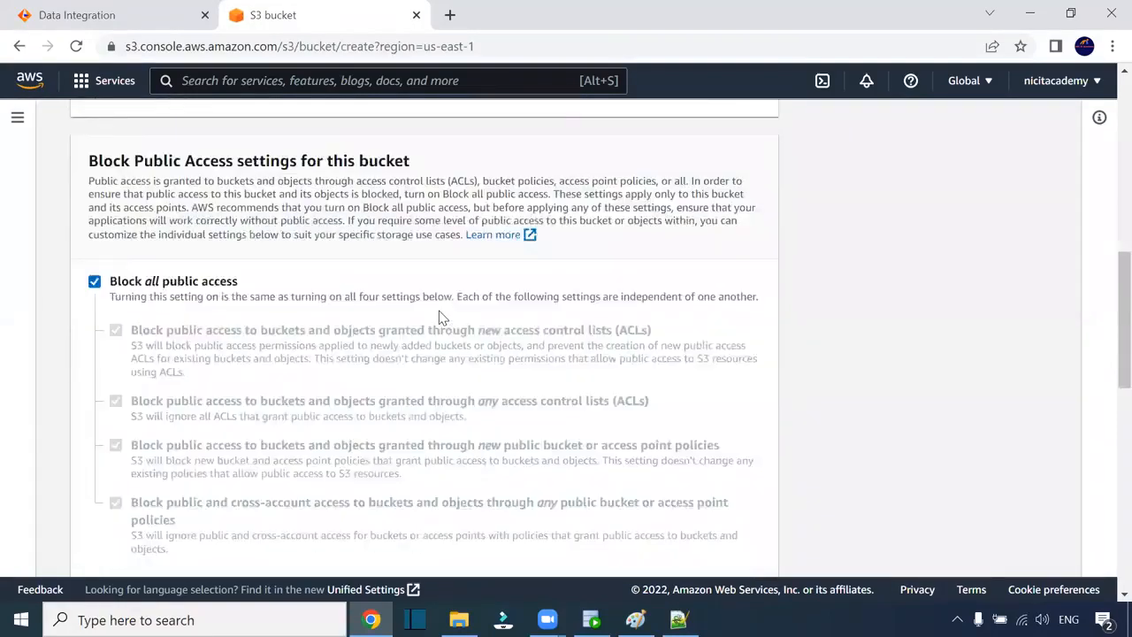
scroll(442, 318, "down", 1)
scroll(442, 319, "down", 3)
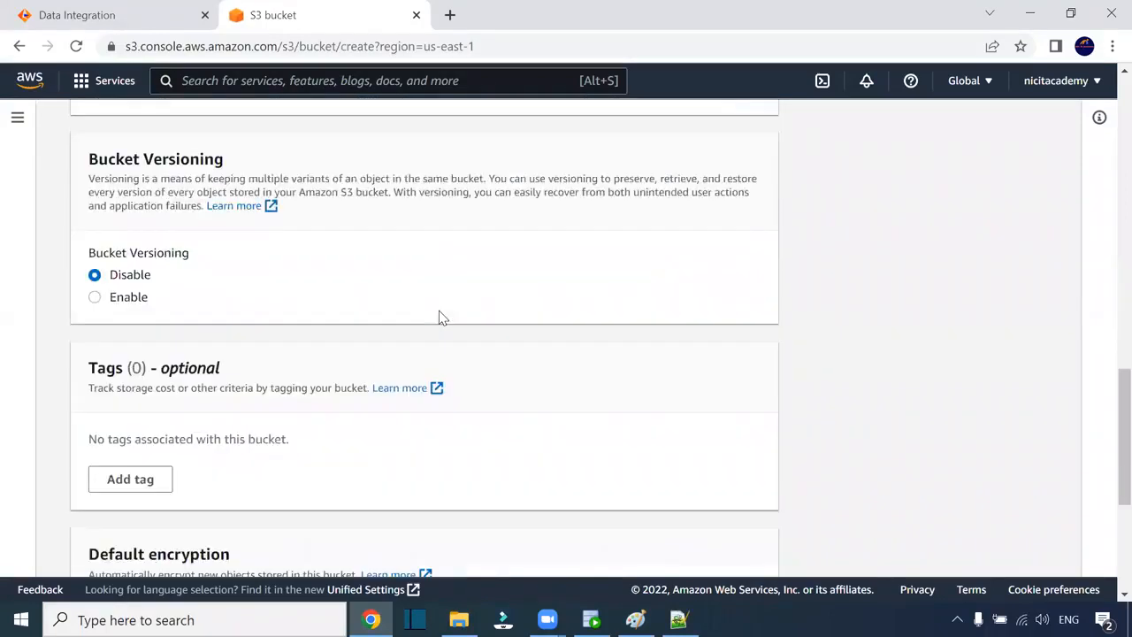
scroll(442, 320, "down", 3)
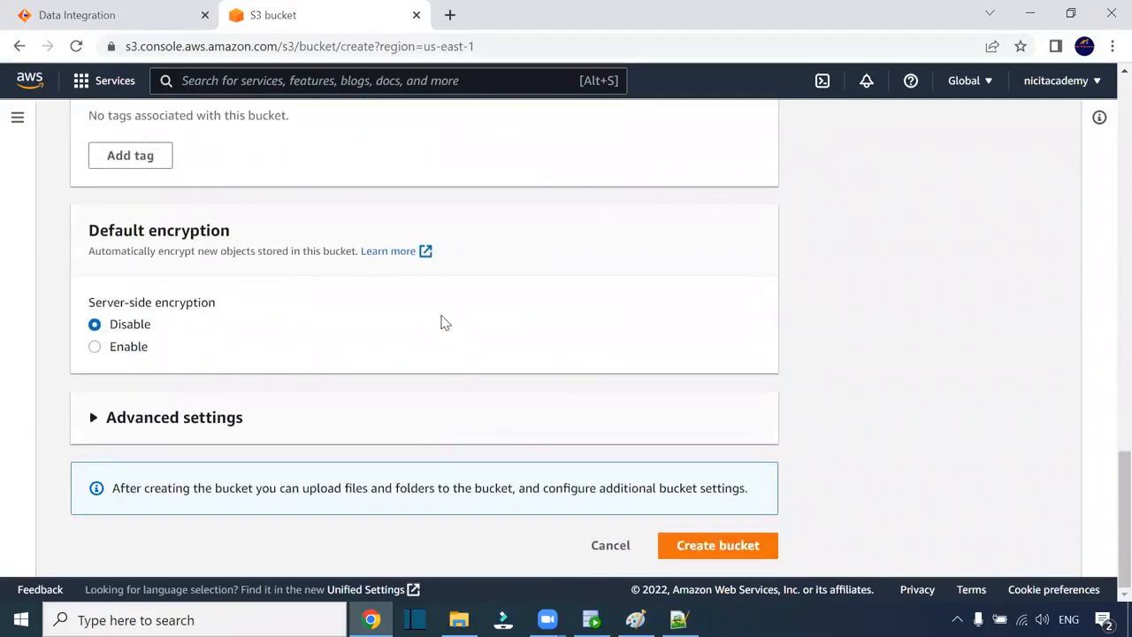
scroll(1067, 489, "up", 12)
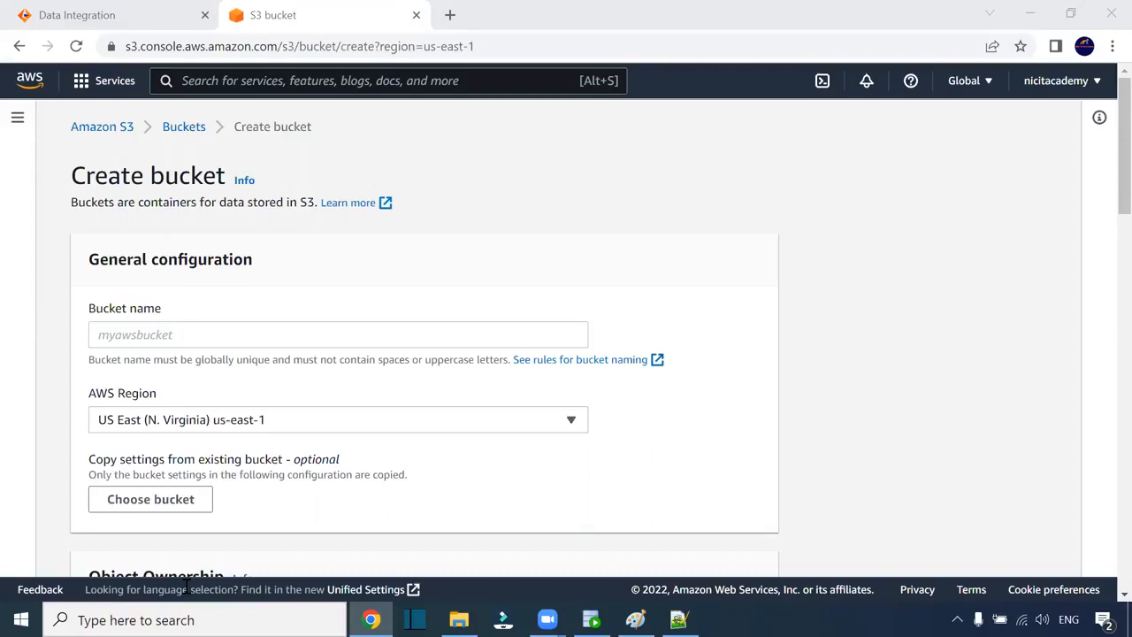
- Check the account menu and open the IAM dashboard showing 1 user and 4 roles
left_click(716, 426)
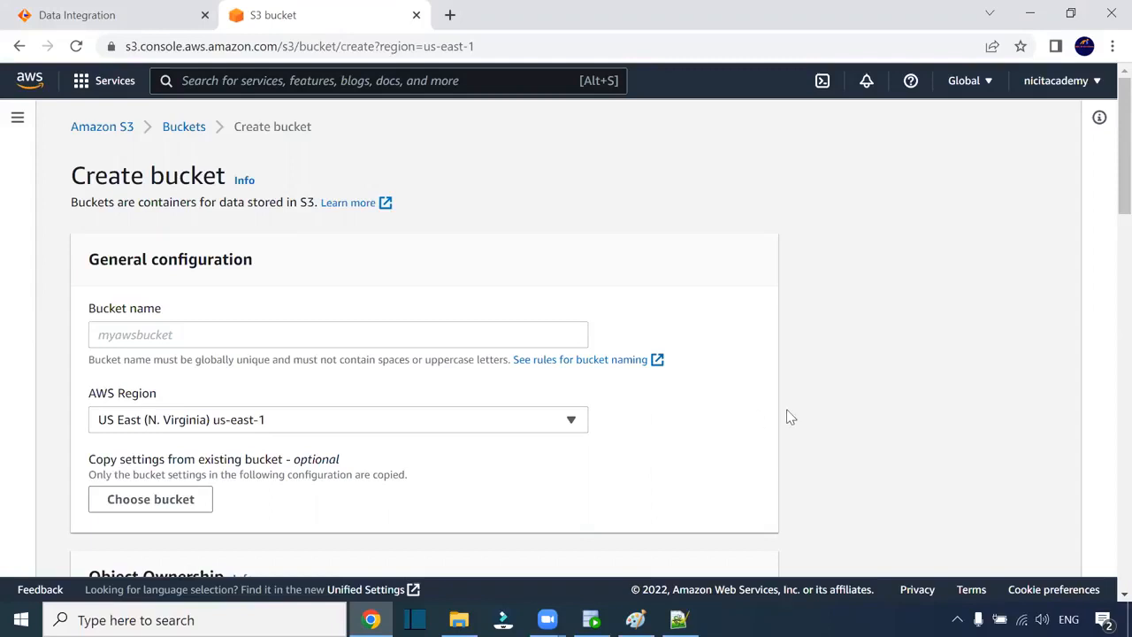
left_click(1056, 85)
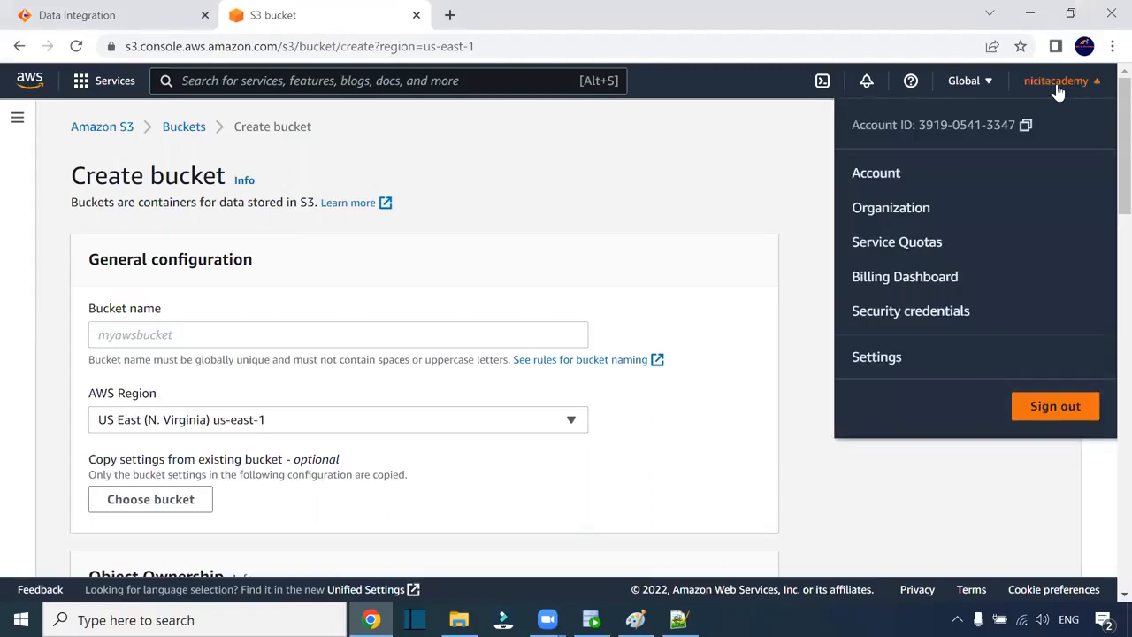
left_click(895, 117)
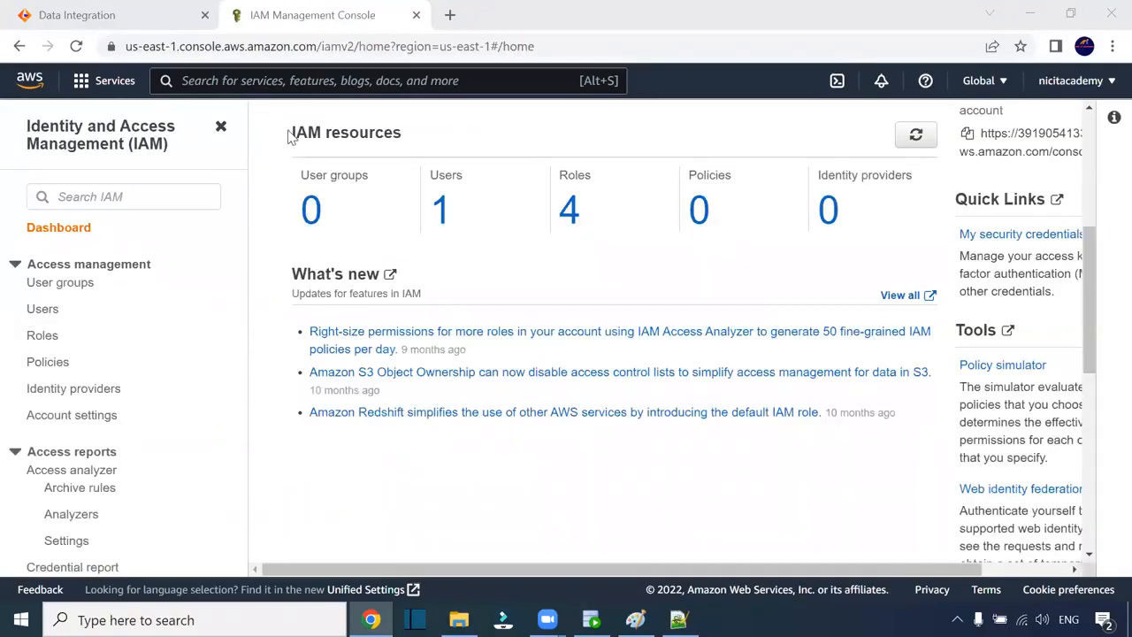
left_click_drag(291, 132, 375, 134)
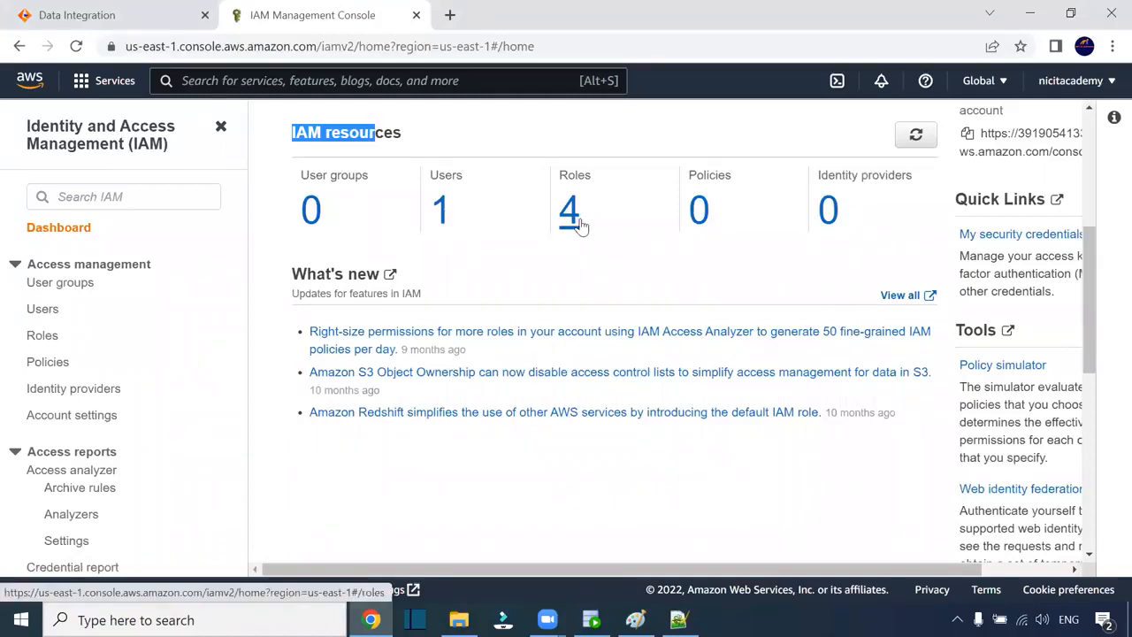
- Check the IAM user's access keys and Access key ID column, then return to Informatica My Jobs
left_click(442, 212)
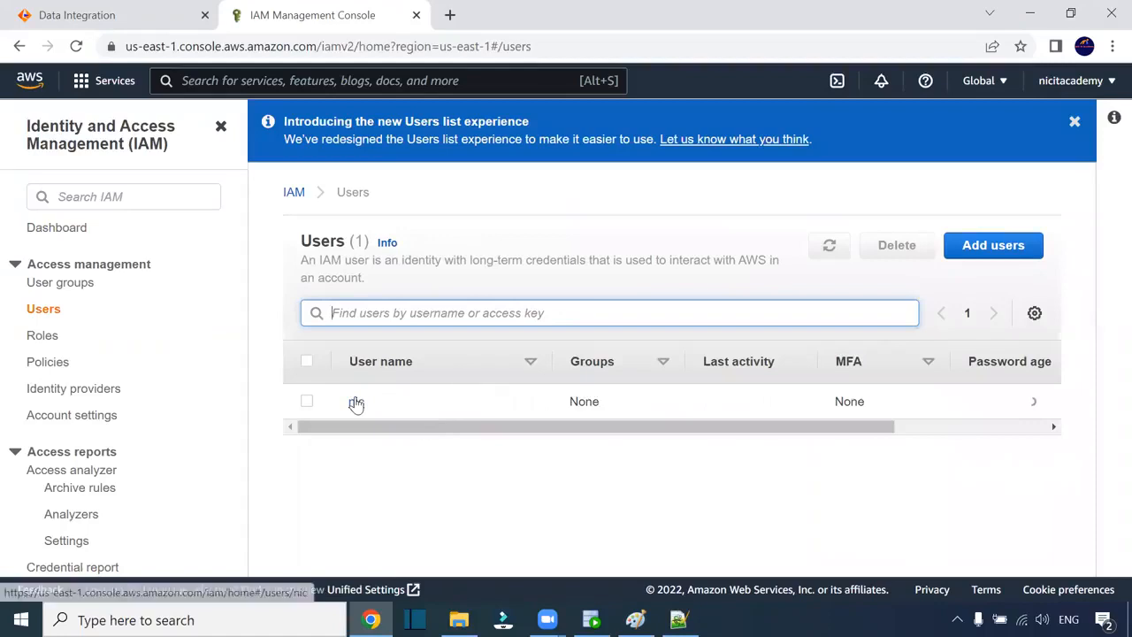
left_click_drag(551, 427, 390, 386)
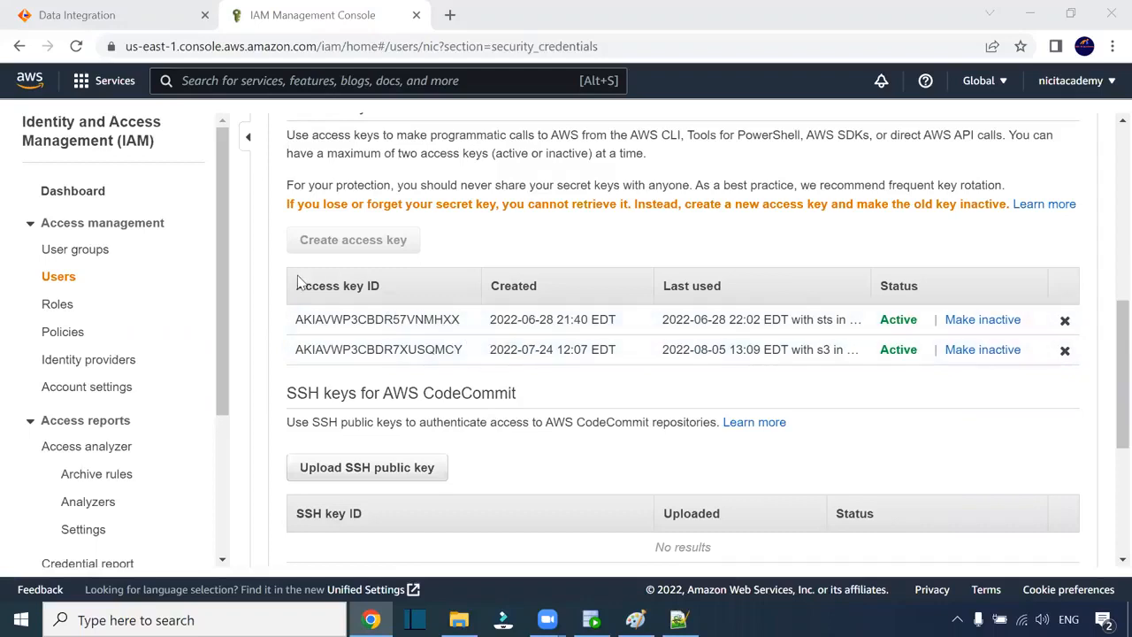
left_click_drag(399, 284, 296, 286)
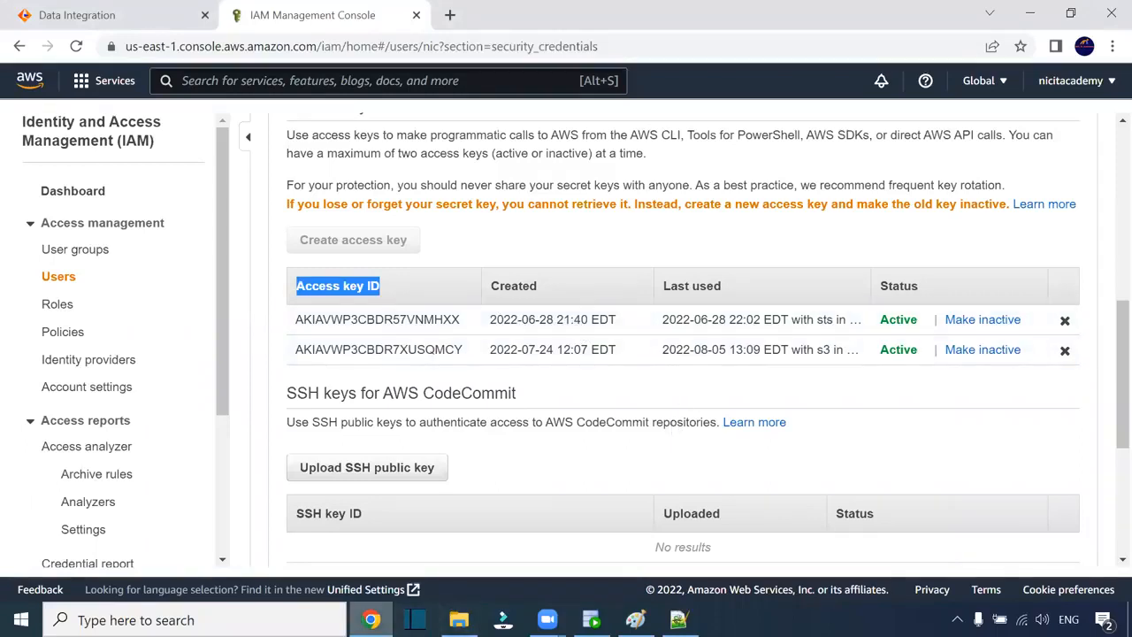
left_click(157, 19)
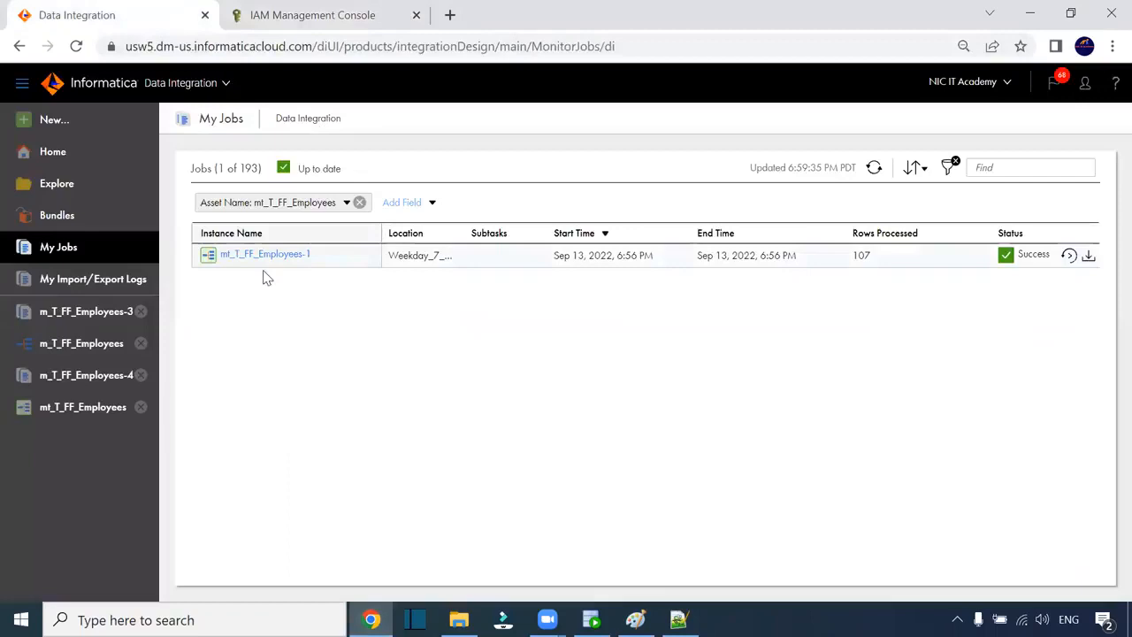
- Switch from Data Integration to the Administrator service
left_click(223, 84)
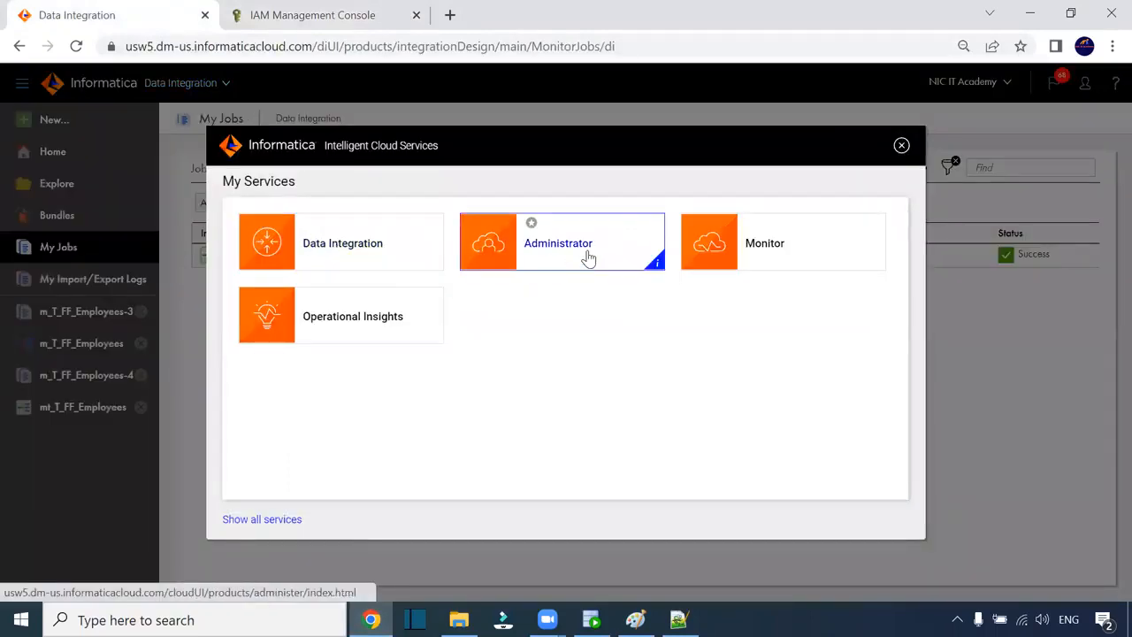
left_click(588, 256)
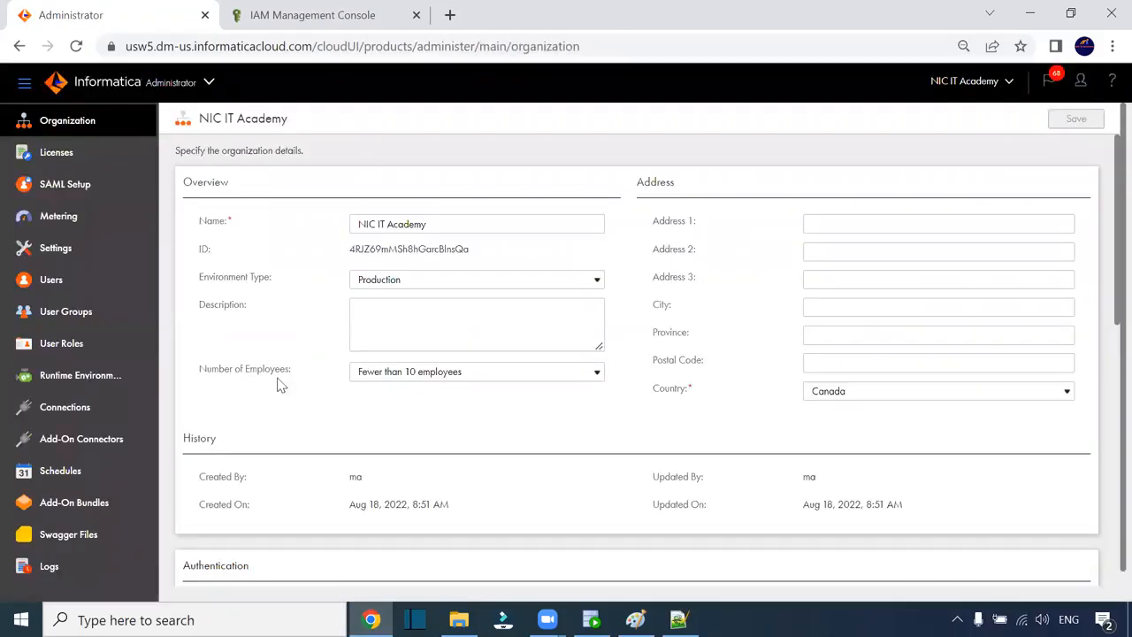
left_click(63, 404)
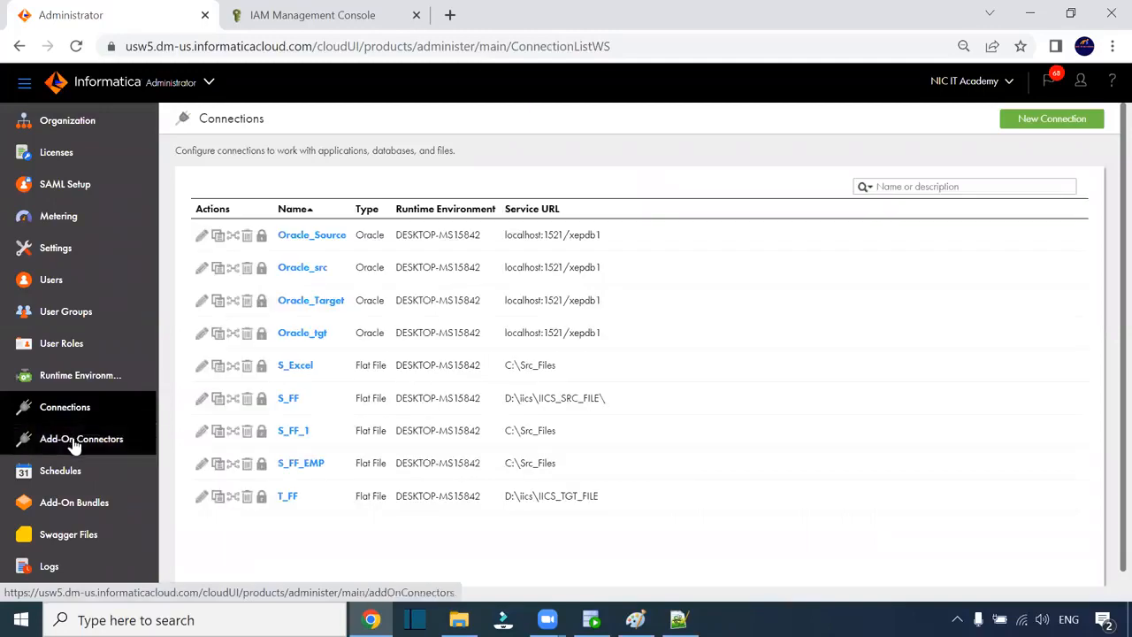
- Search Add-On Connectors for 's3' to confirm the Amazon S3 Connector is licensed, then open Connections
left_click(75, 440)
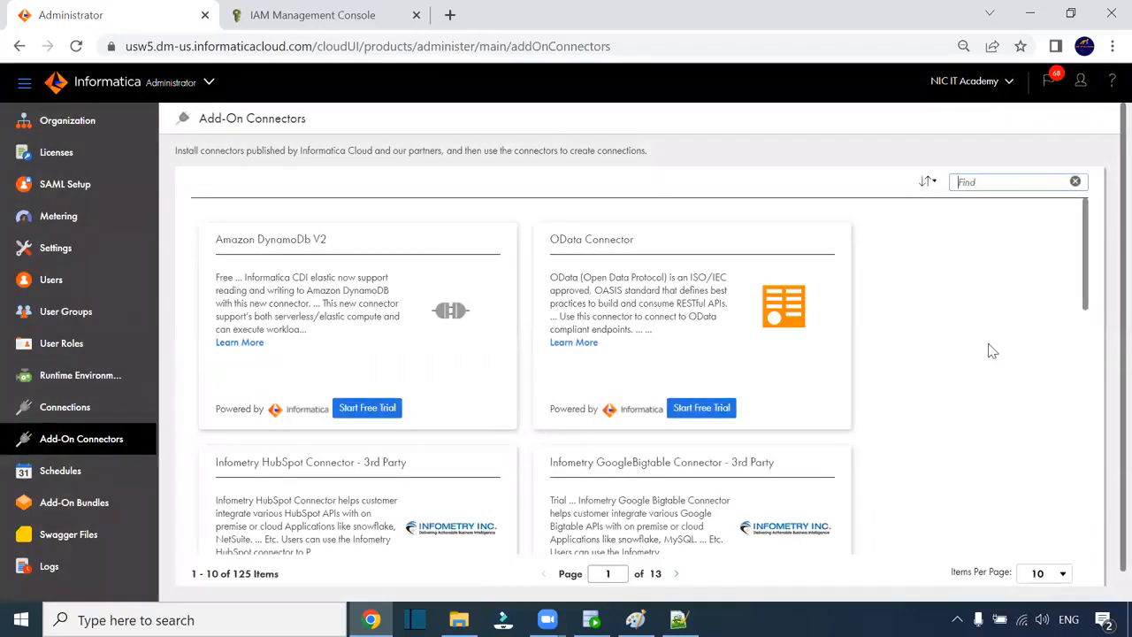
type("sq")
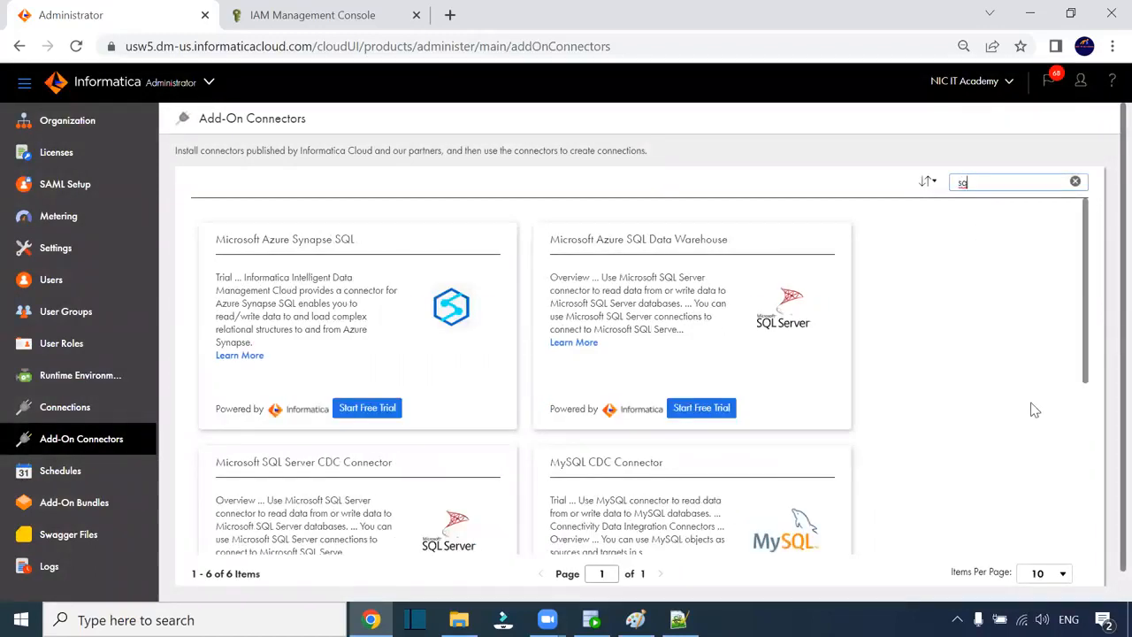
key("BackSpace")
type("3")
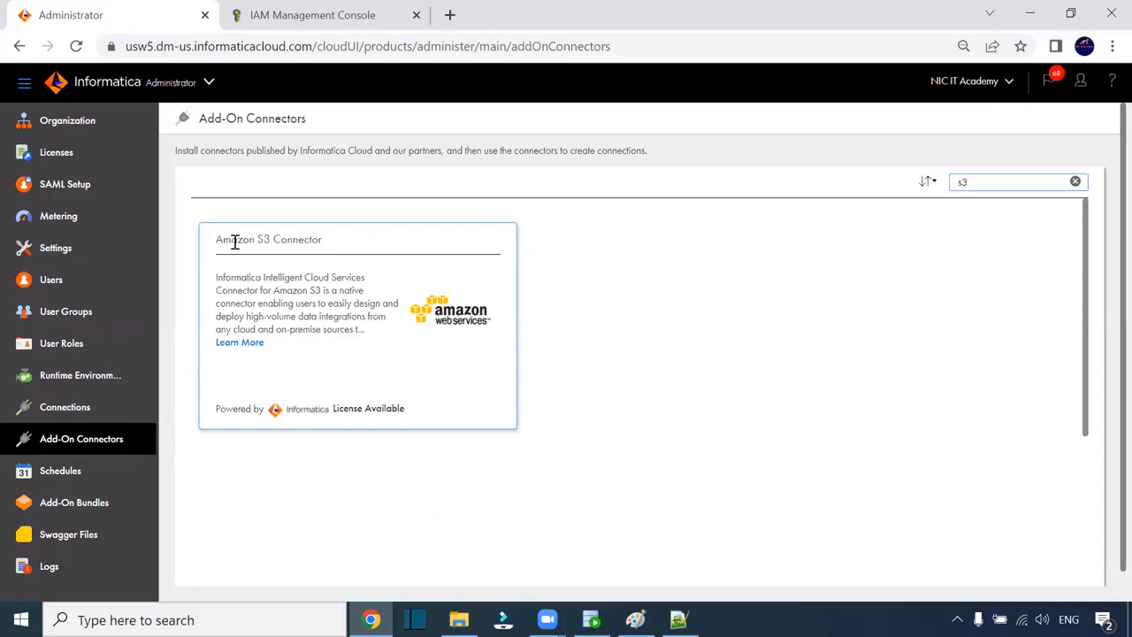
left_click_drag(218, 246, 252, 242)
left_click(99, 416)
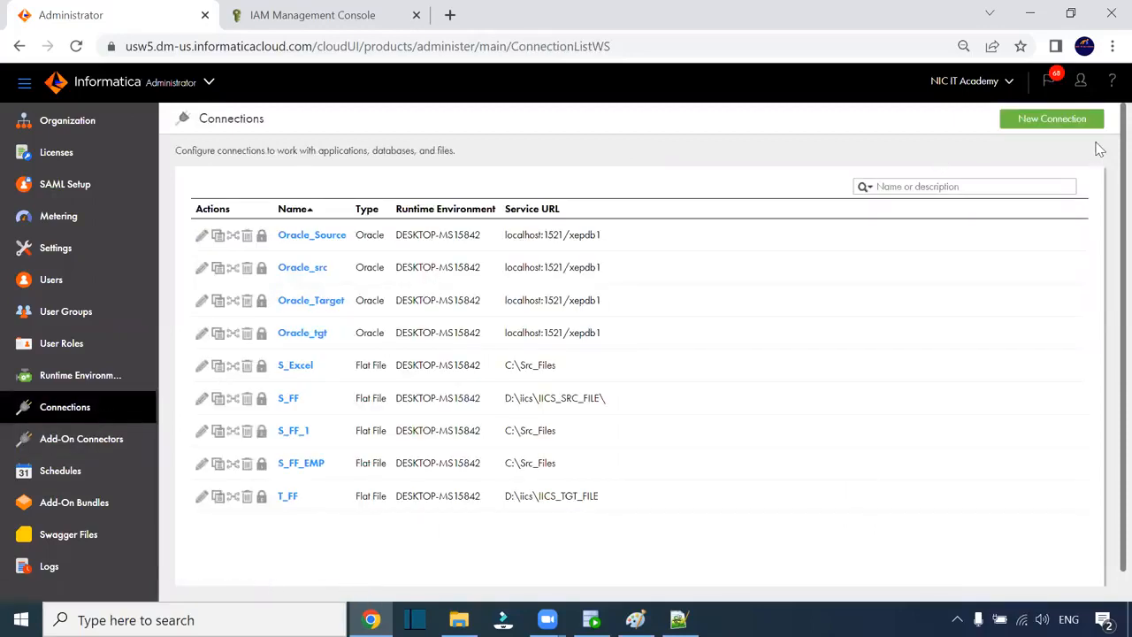
- Start a new connection named s3_conn
left_click(1073, 121)
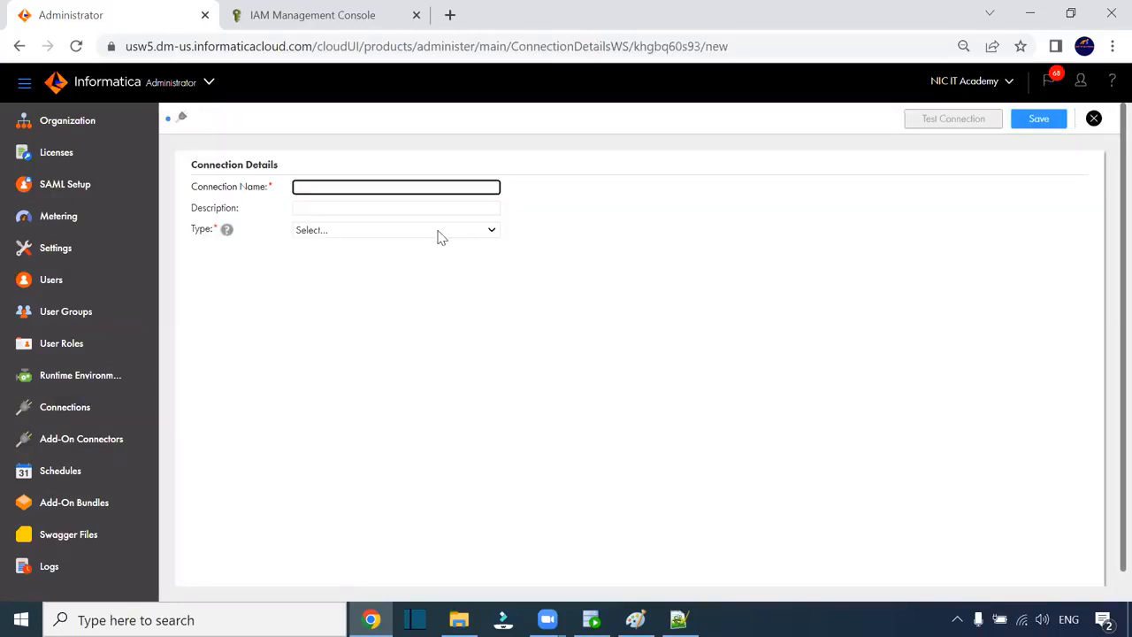
left_click(334, 187)
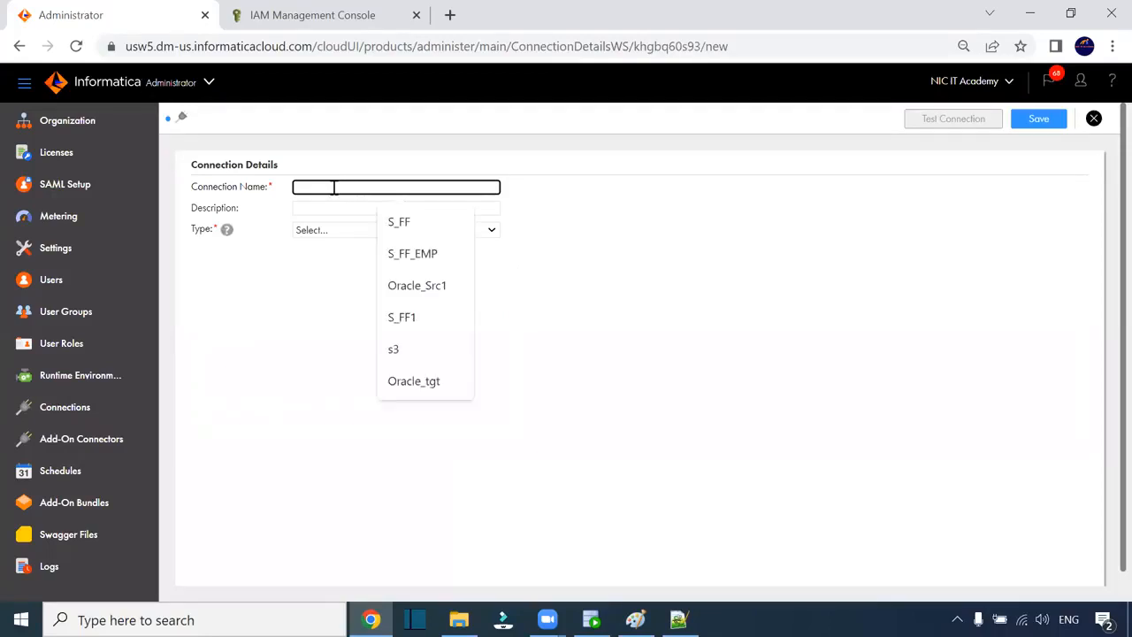
left_click(382, 350)
type("_conn")
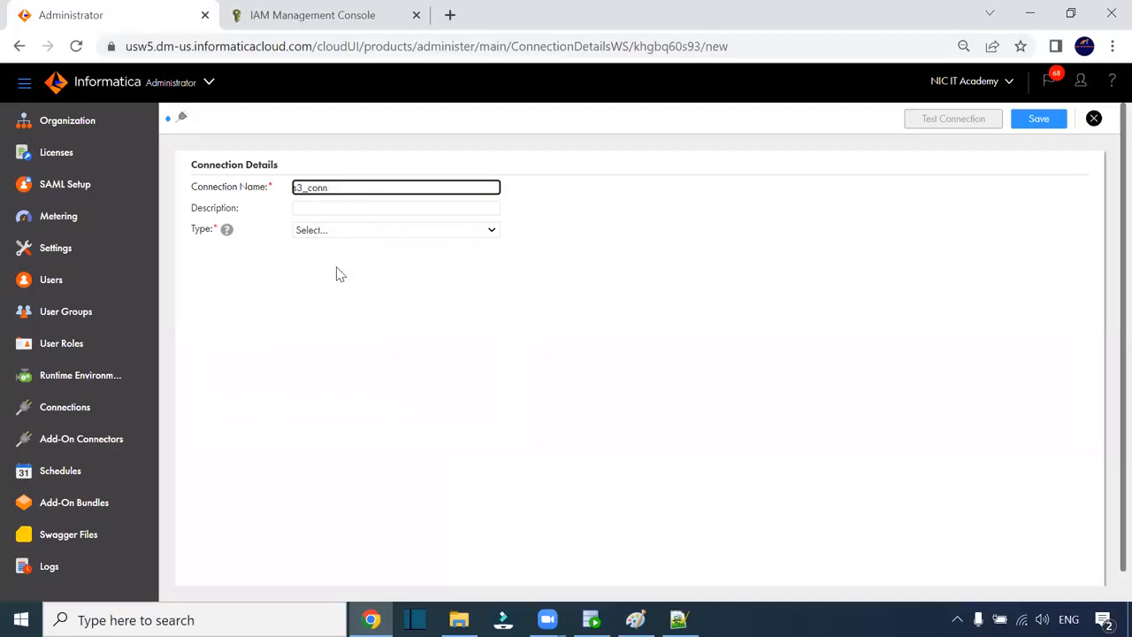
- Set the connection type to Amazon S3 v2 and the runtime environment to DESKTOP-MS15842
left_click(352, 230)
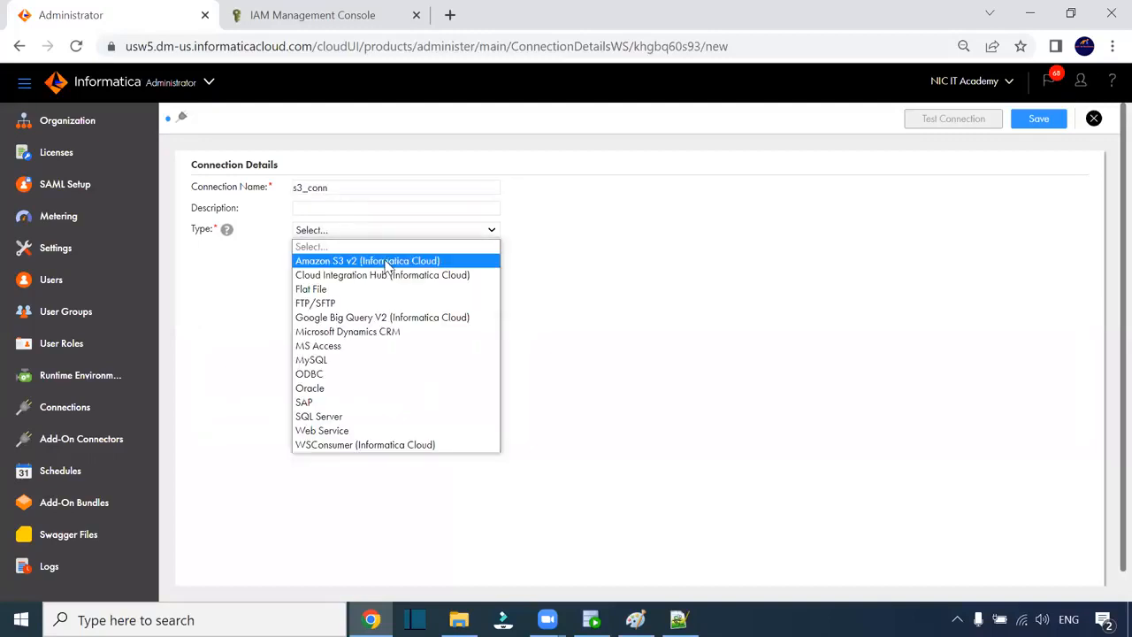
left_click(376, 260)
scroll(549, 291, "down", 1)
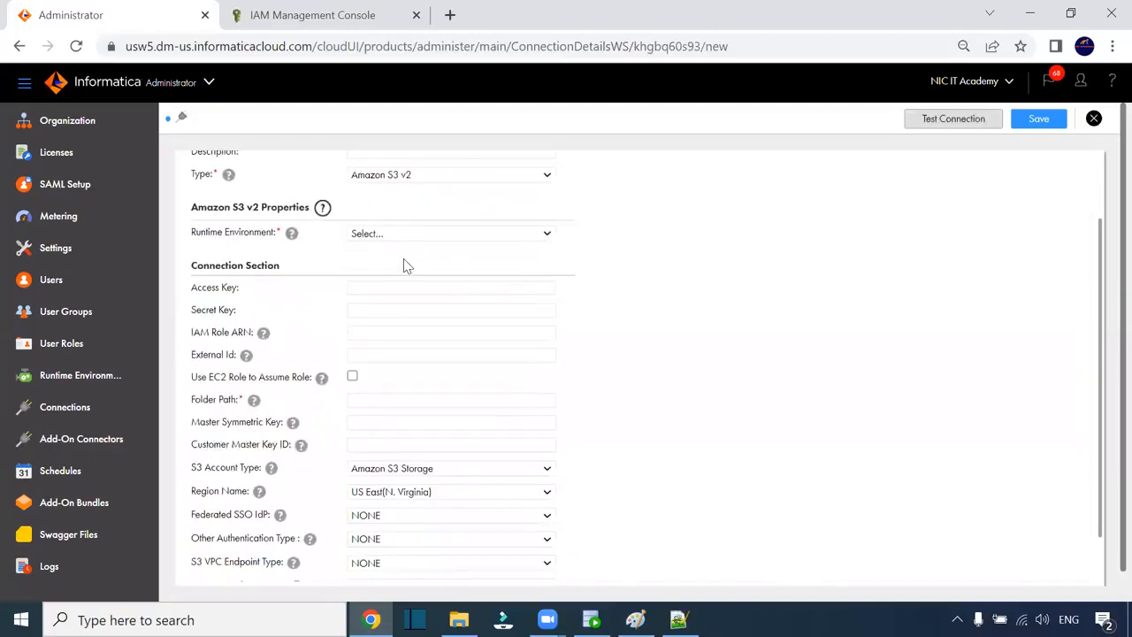
left_click(388, 235)
left_click(390, 265)
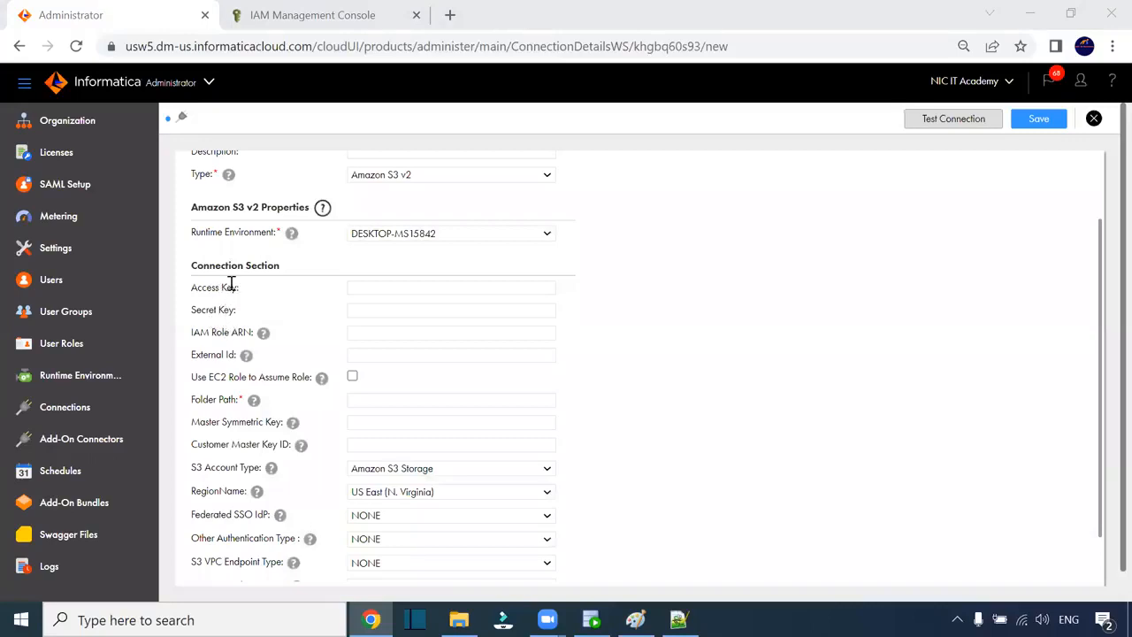
left_click(364, 402)
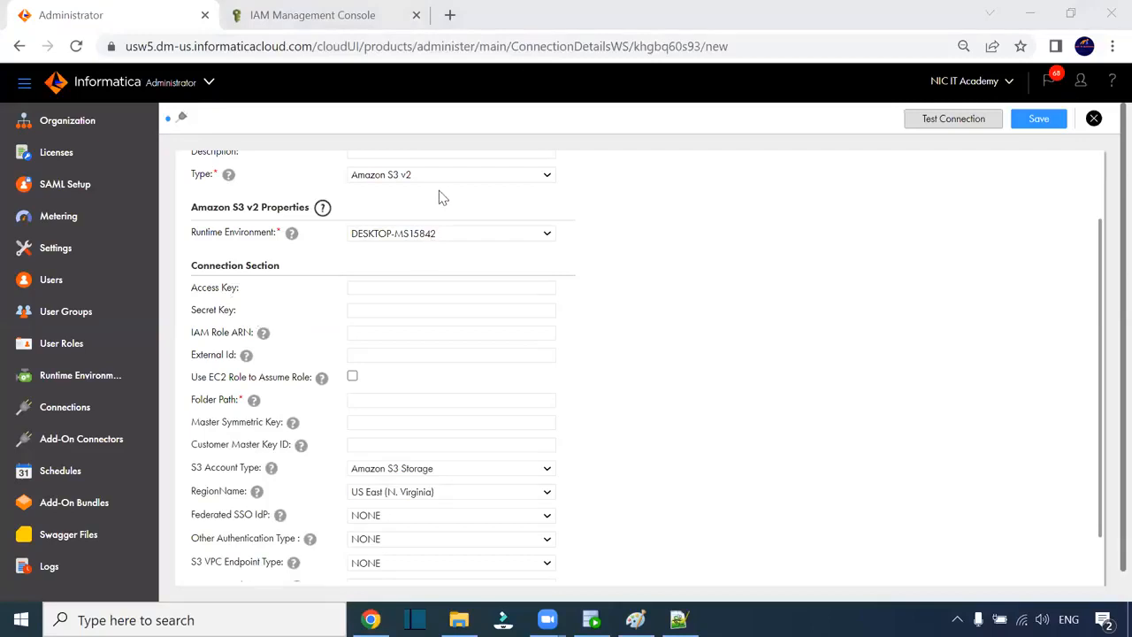
scroll(292, 314, "up", 2)
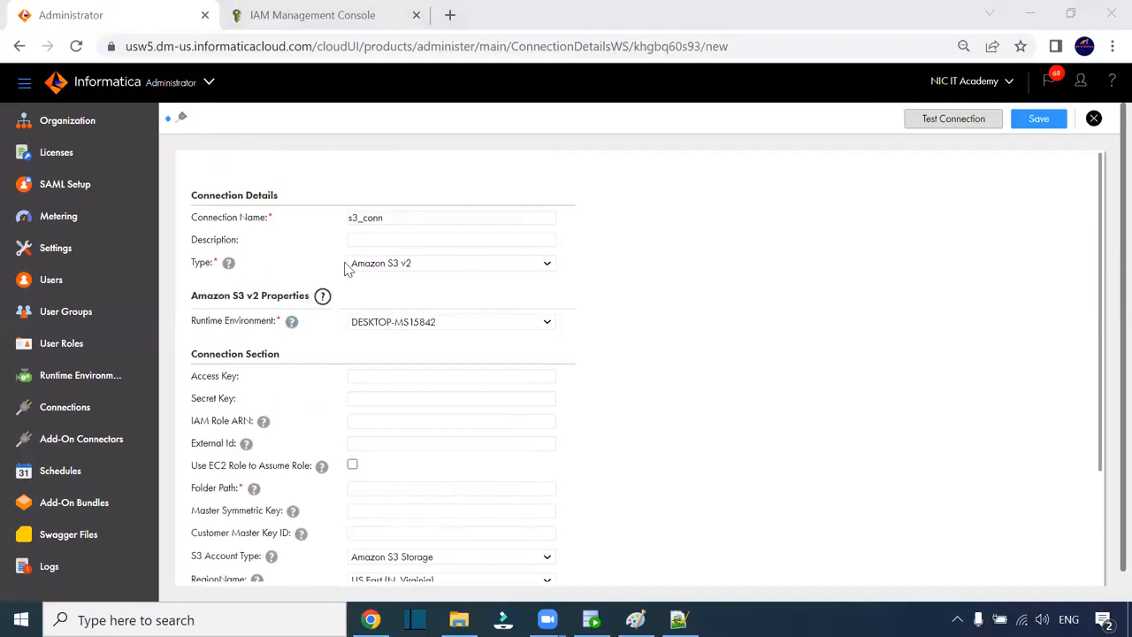
scroll(347, 270, "down", 3)
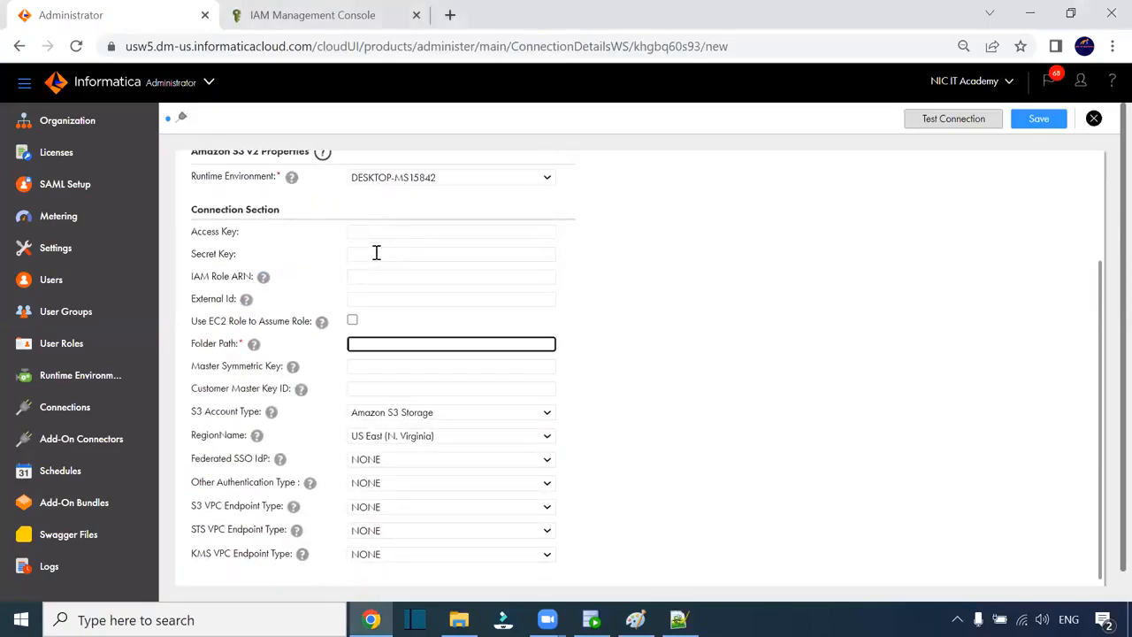
left_click(301, 12)
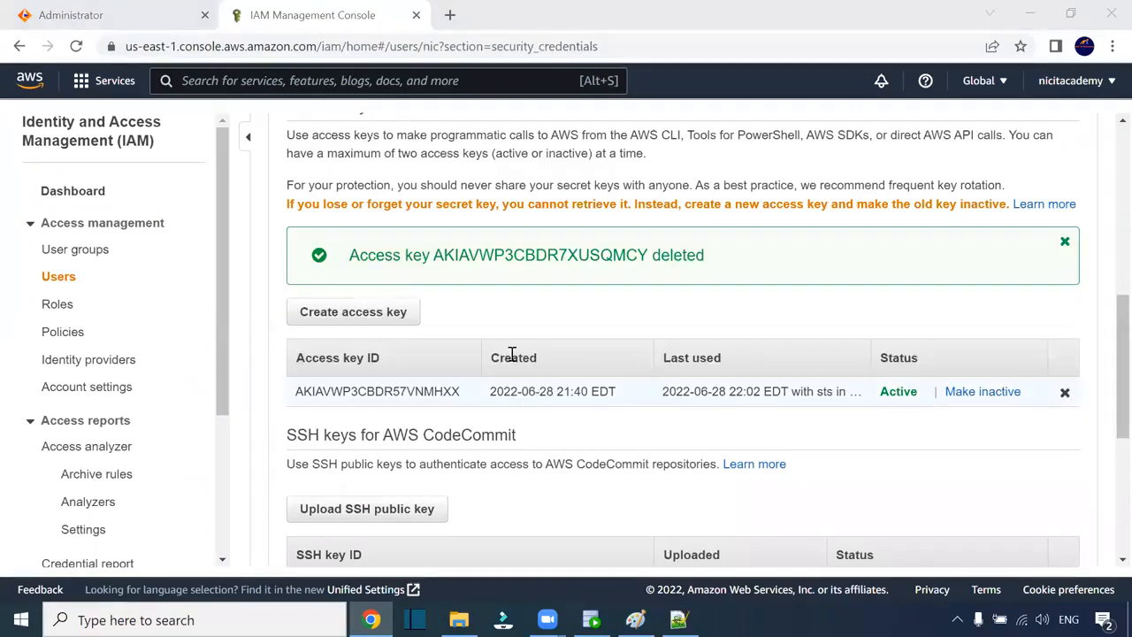
- Scroll the IAM Security credentials page to review the user's access keys
scroll(654, 319, "down", 3)
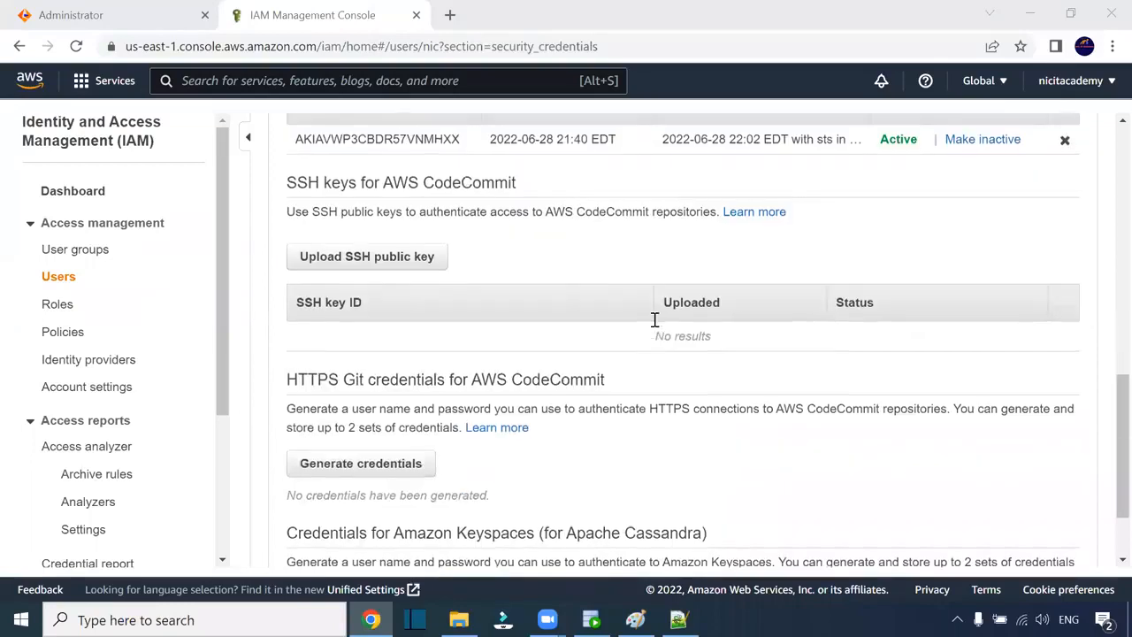
scroll(655, 319, "up", 1)
scroll(654, 319, "up", 1)
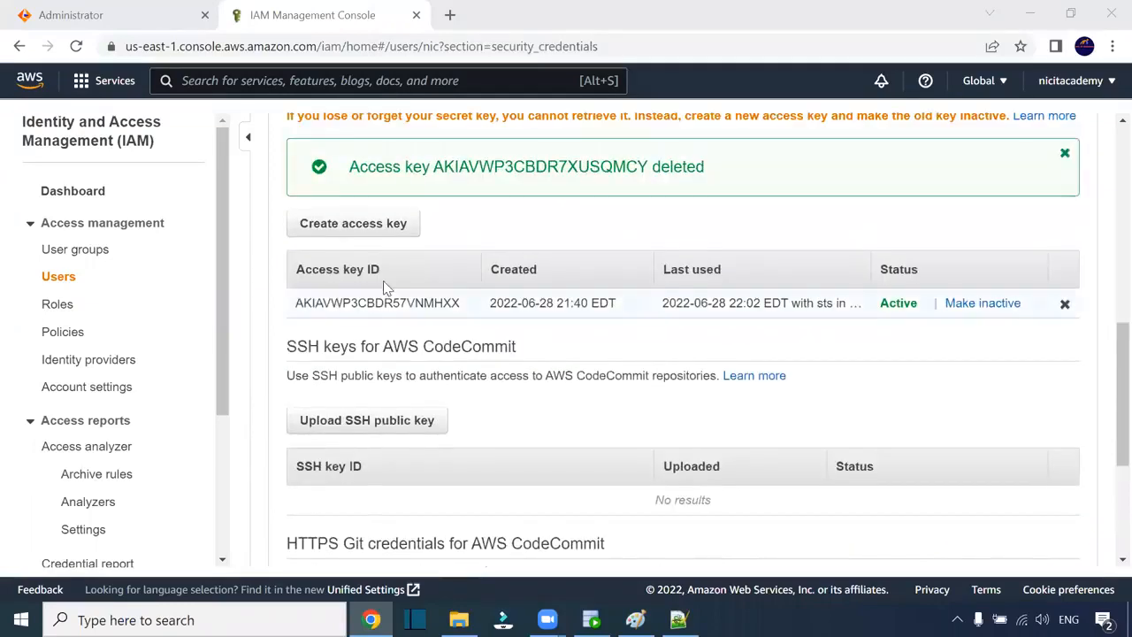
- Create a new IAM access key and paste its Access key ID into s3_conn's Access Key field
left_click(358, 227)
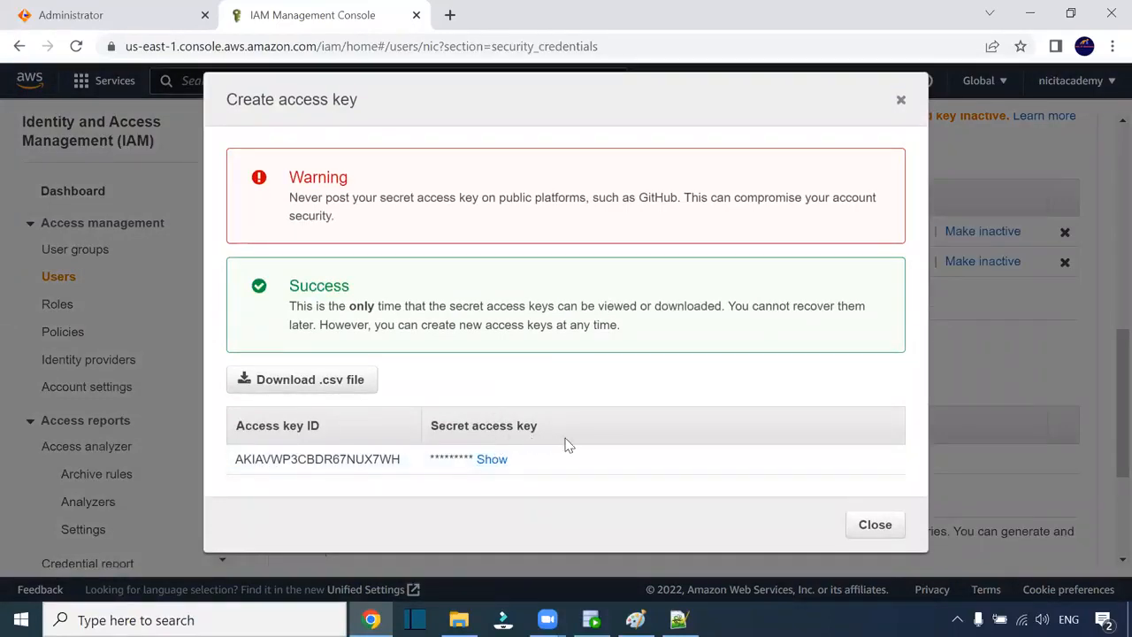
left_click_drag(403, 461, 235, 461)
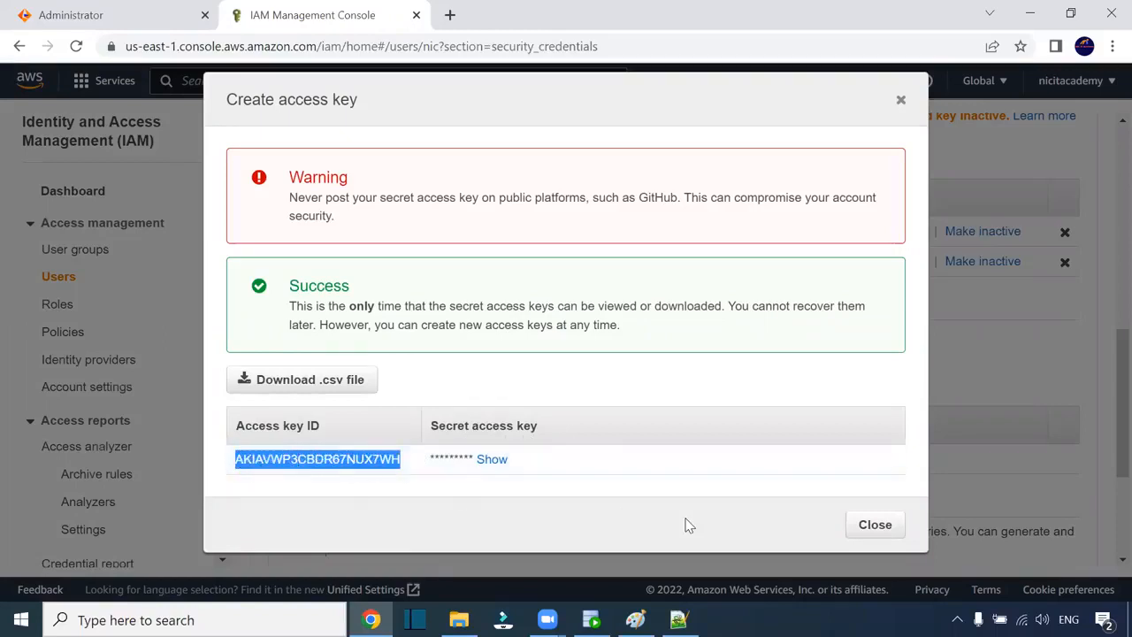
left_click(144, 16)
left_click(356, 233)
key("ctrl+v")
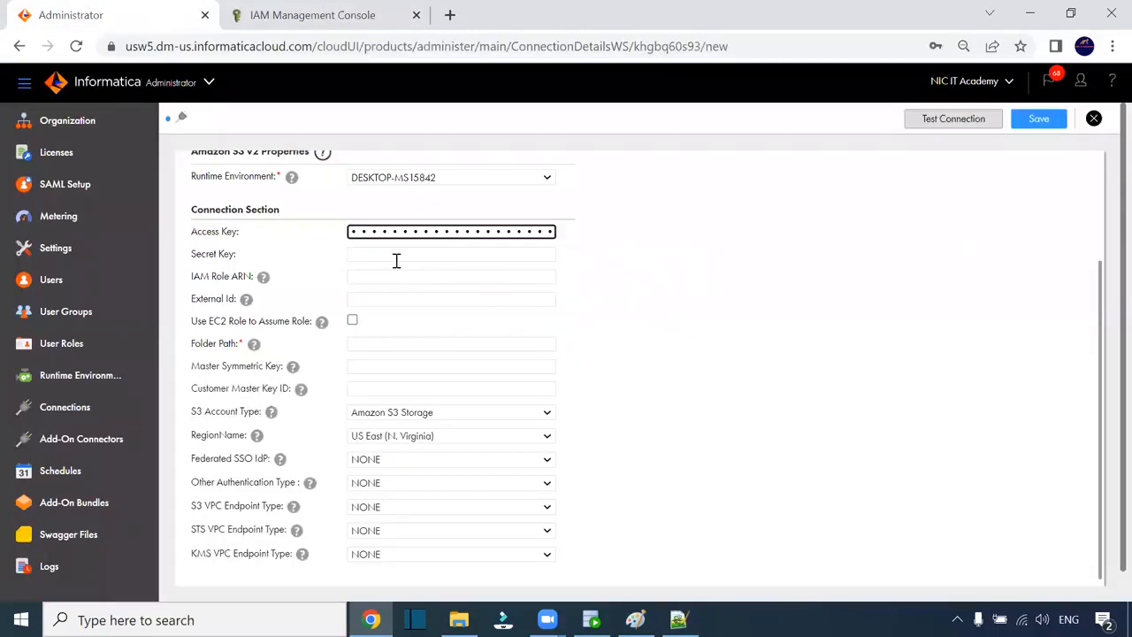
- Copy the new key's secret from the IAM dialog and paste it into s3_conn's Secret Key field
left_click(396, 261)
left_click(312, 15)
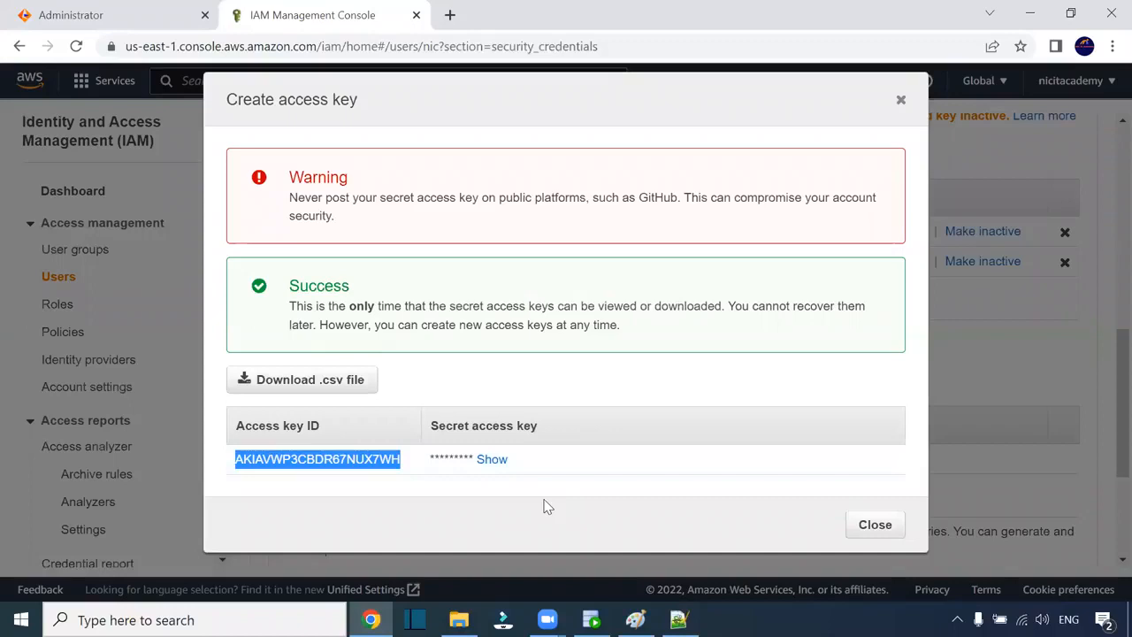
key("alt+Tab")
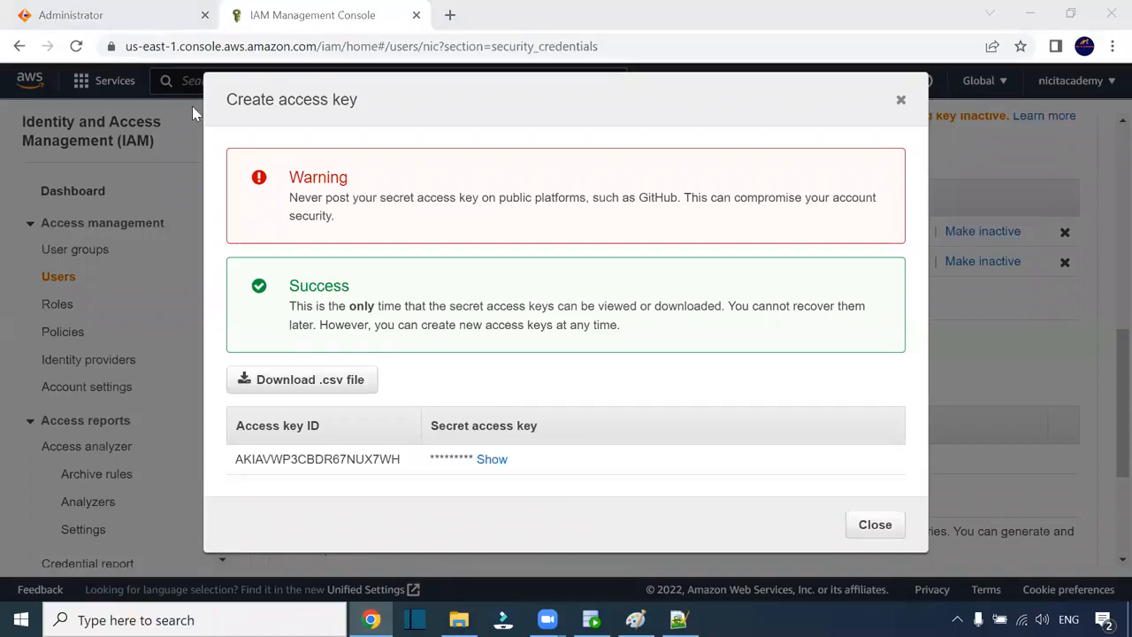
left_click(152, 18)
key("Tab")
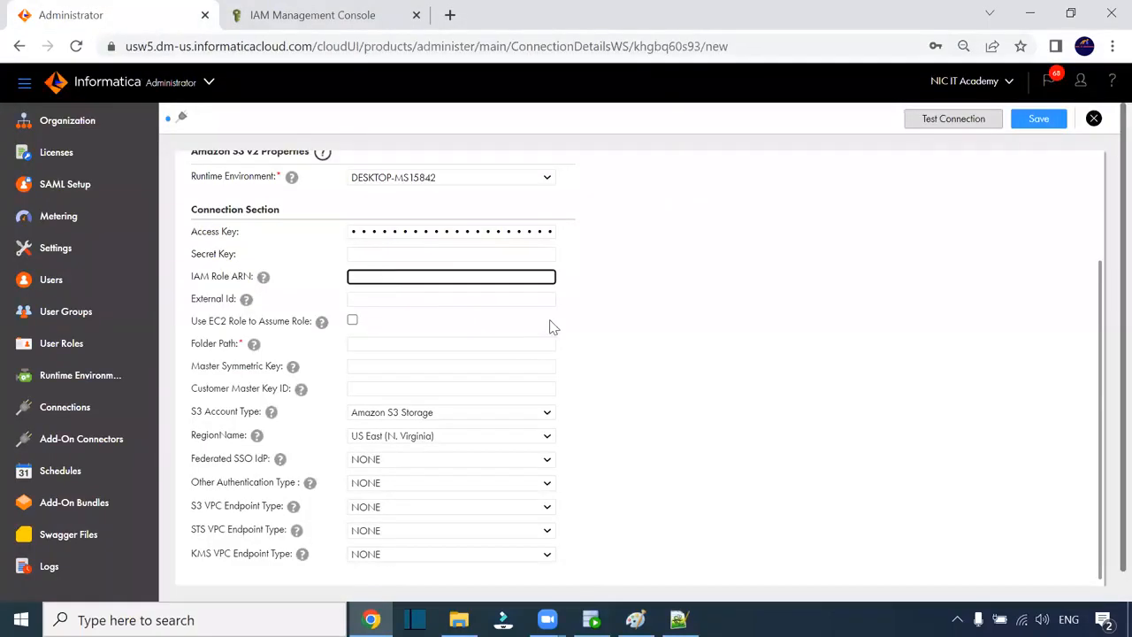
left_click(402, 255)
key("ctrl+v")
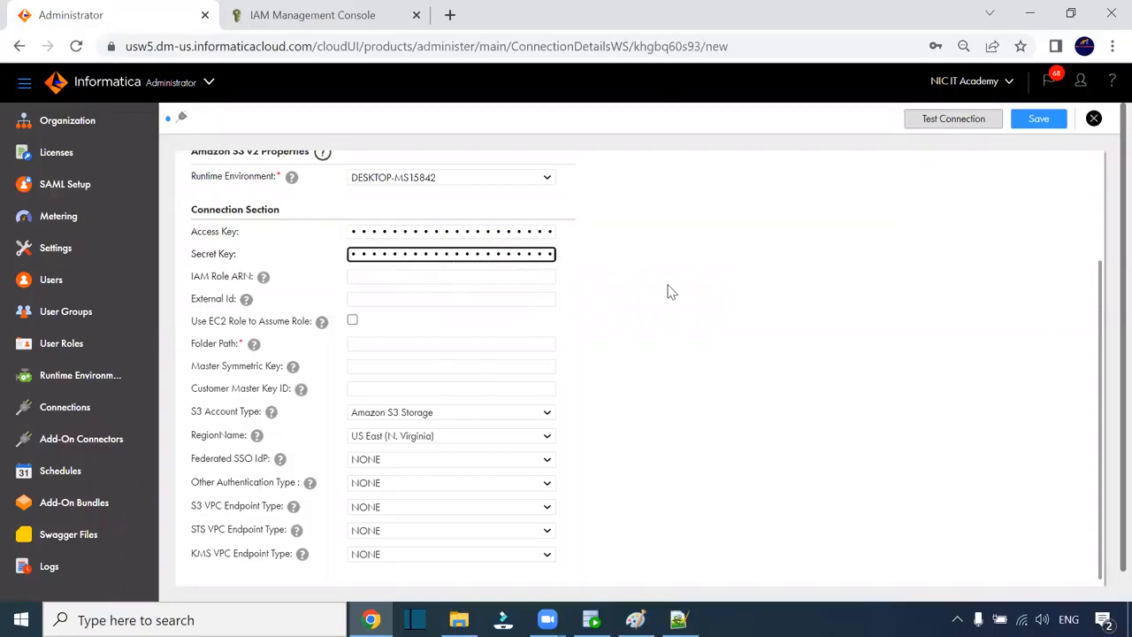
scroll(599, 364, "down", 1)
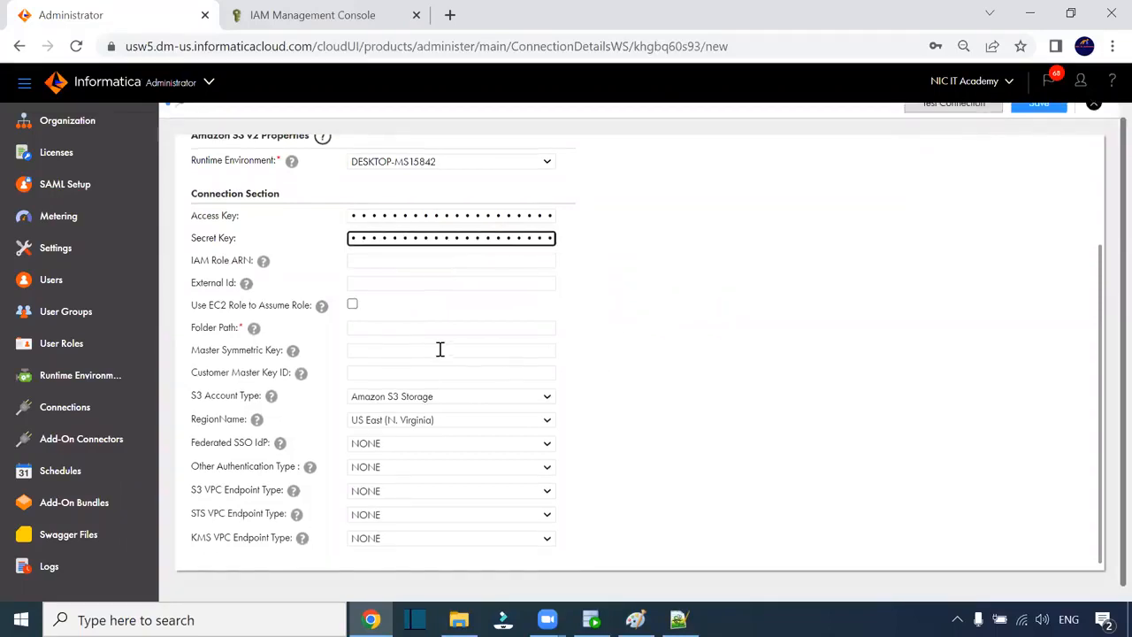
left_click(396, 331)
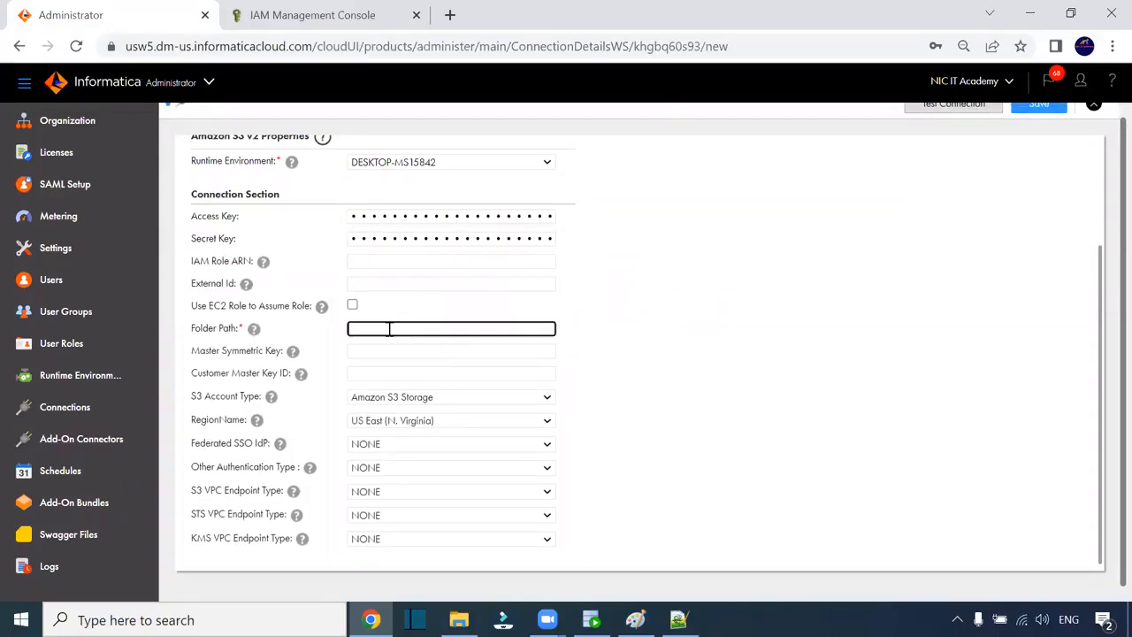
left_click(296, 18)
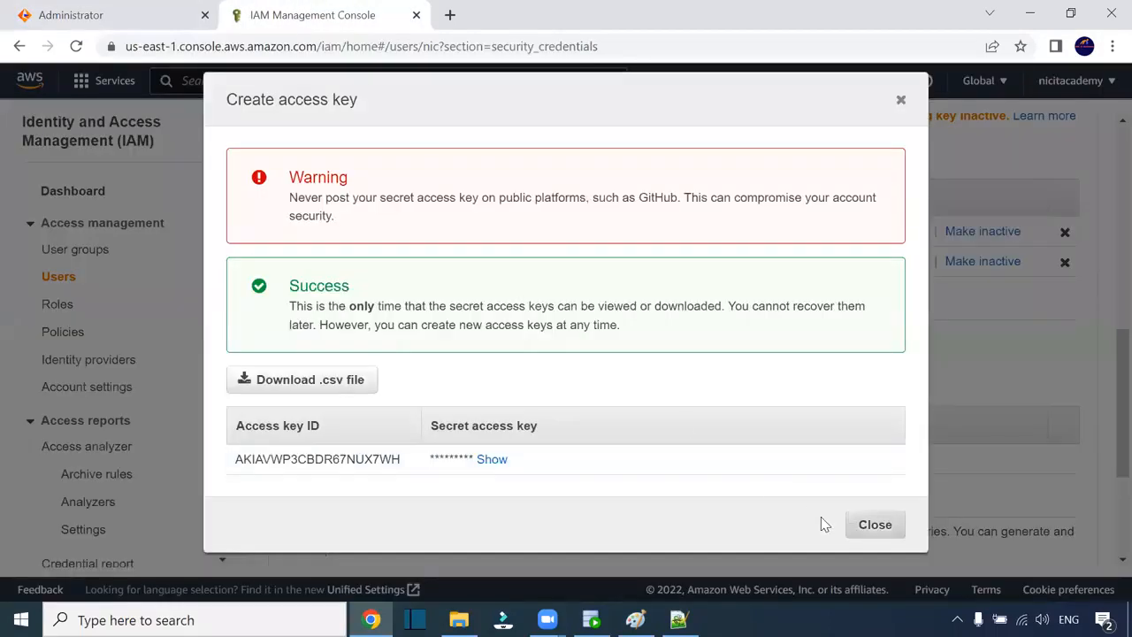
- Close the new-key dialog, browse S3 to iicsbucket2's two/ folder, and copy its S3 URI
left_click(872, 524)
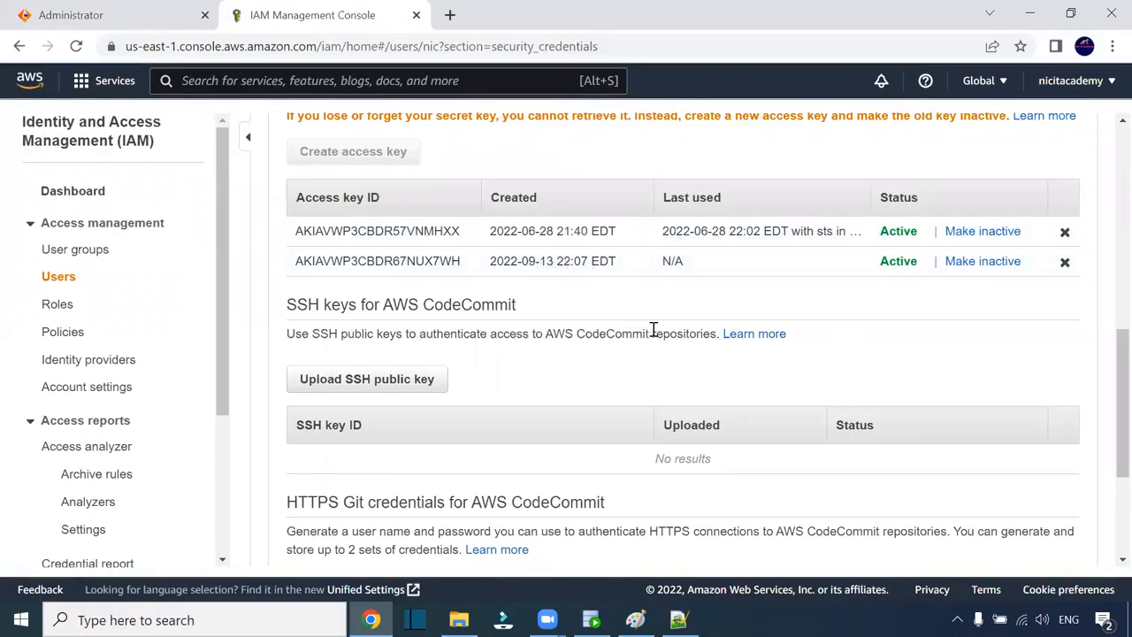
scroll(654, 329, "up", 6)
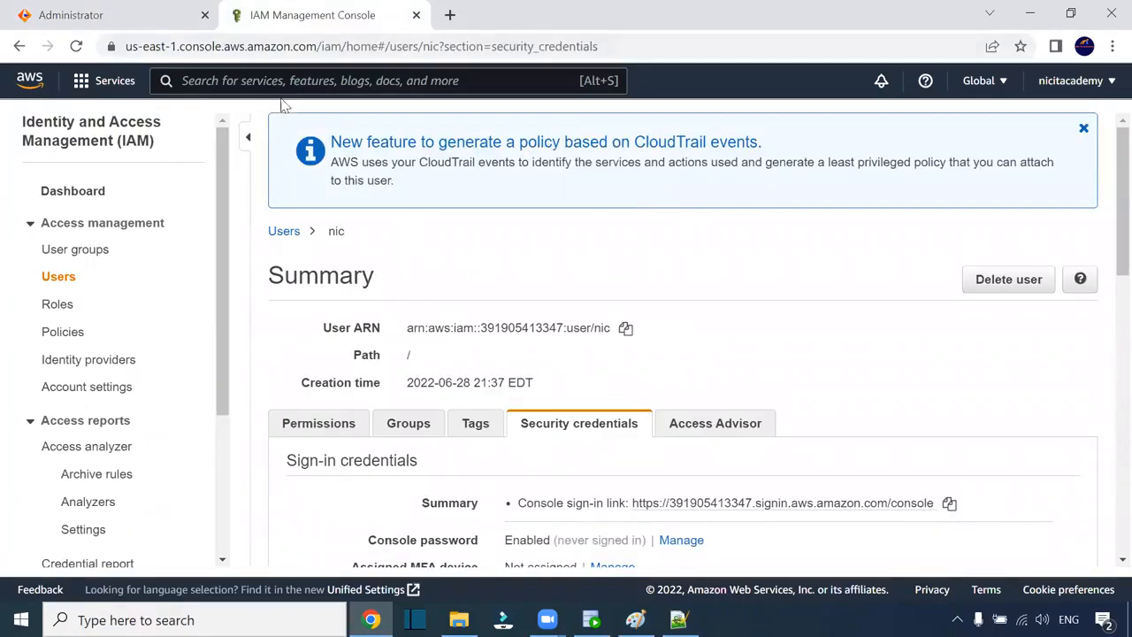
left_click(85, 88)
left_click(405, 352)
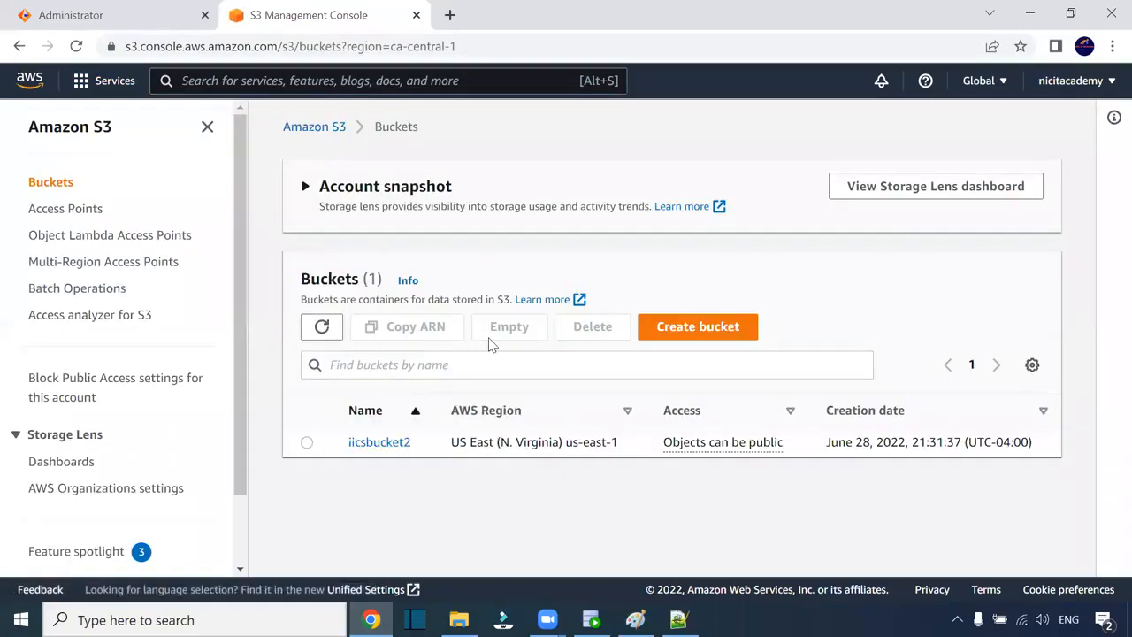
left_click(403, 445)
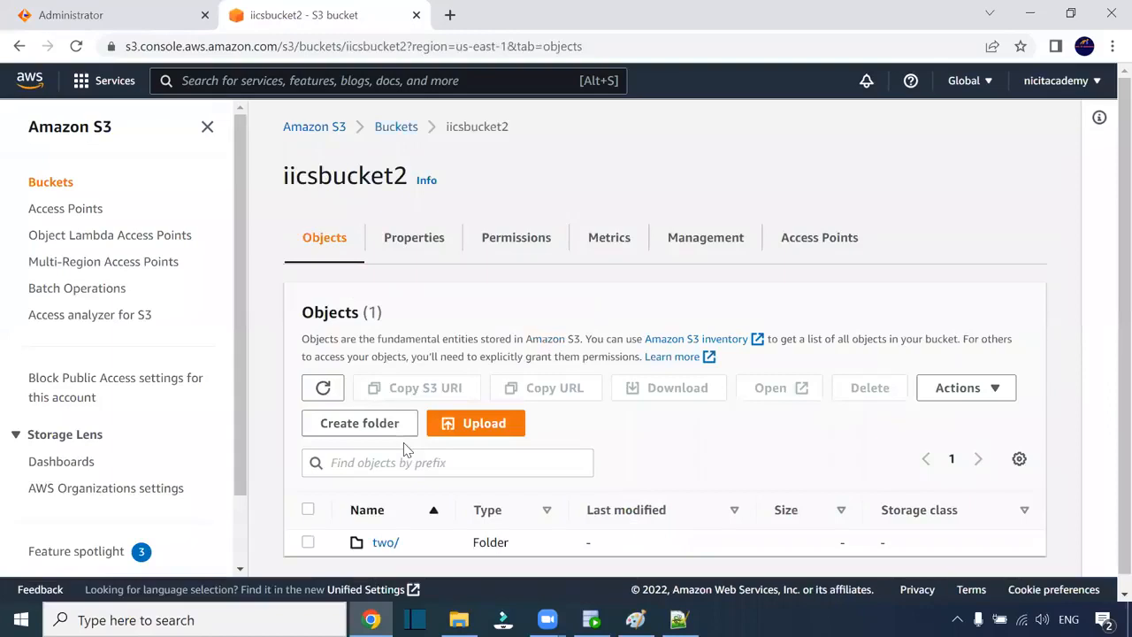
left_click(385, 527)
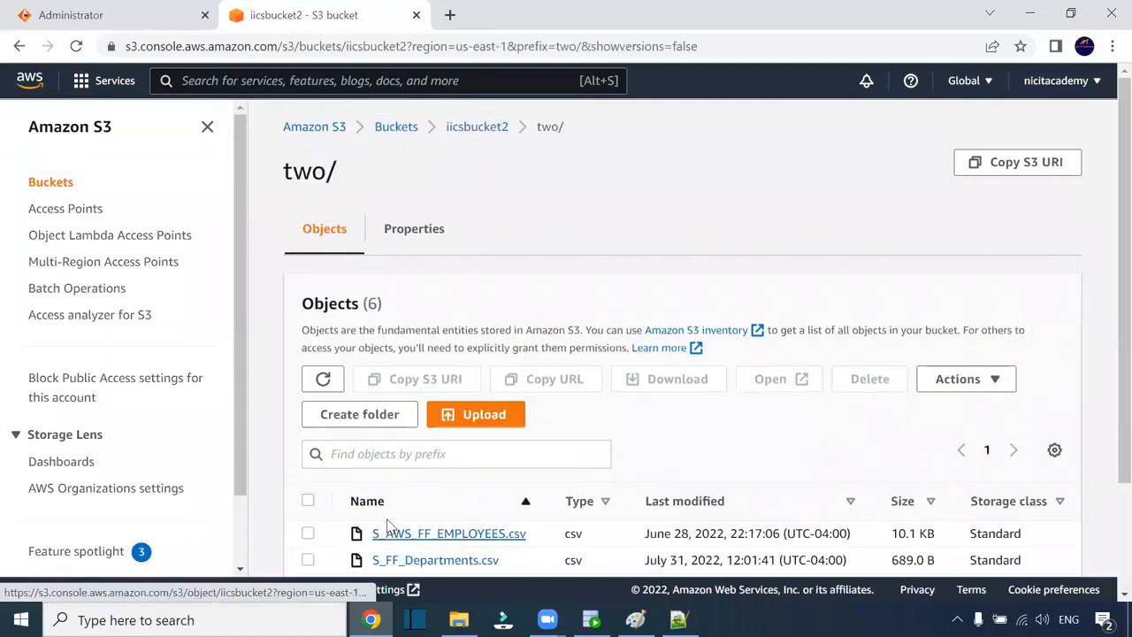
scroll(737, 269, "down", 2)
scroll(1003, 187, "up", 2)
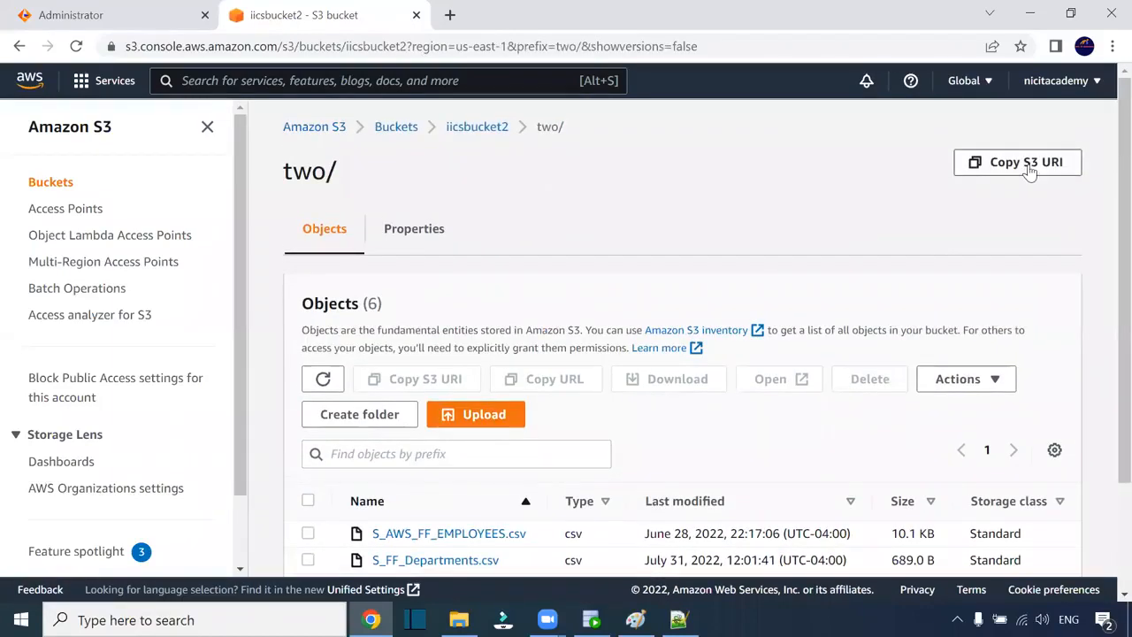
left_click(1028, 171)
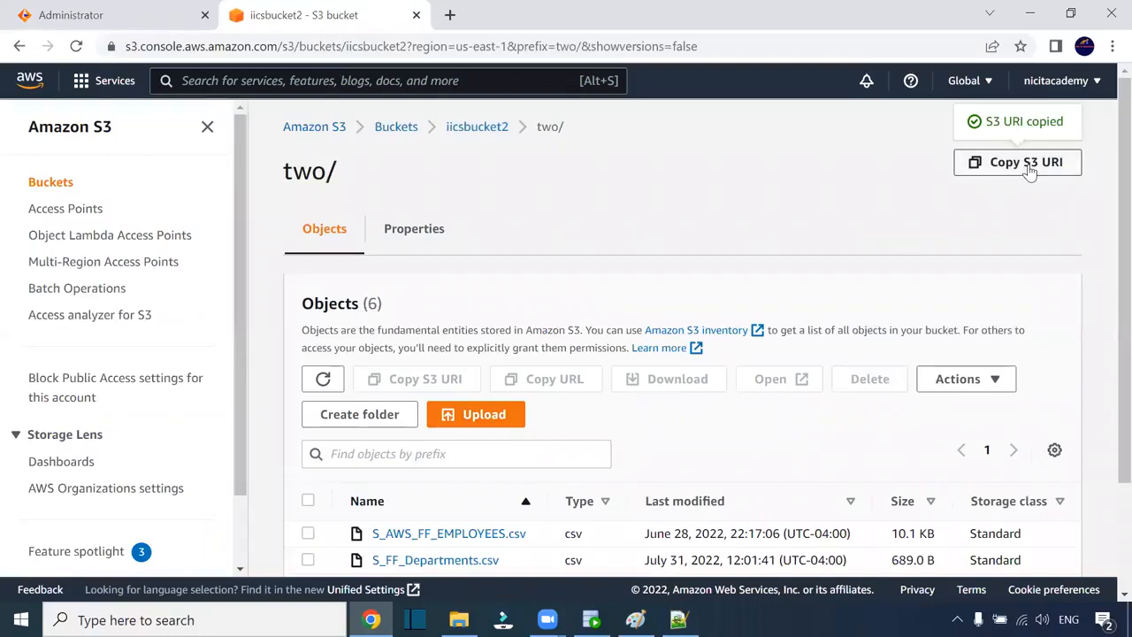
- Paste the copied URI into Folder Path and strip the s3:// prefix, leaving iicsbucket2/two
left_click(127, 17)
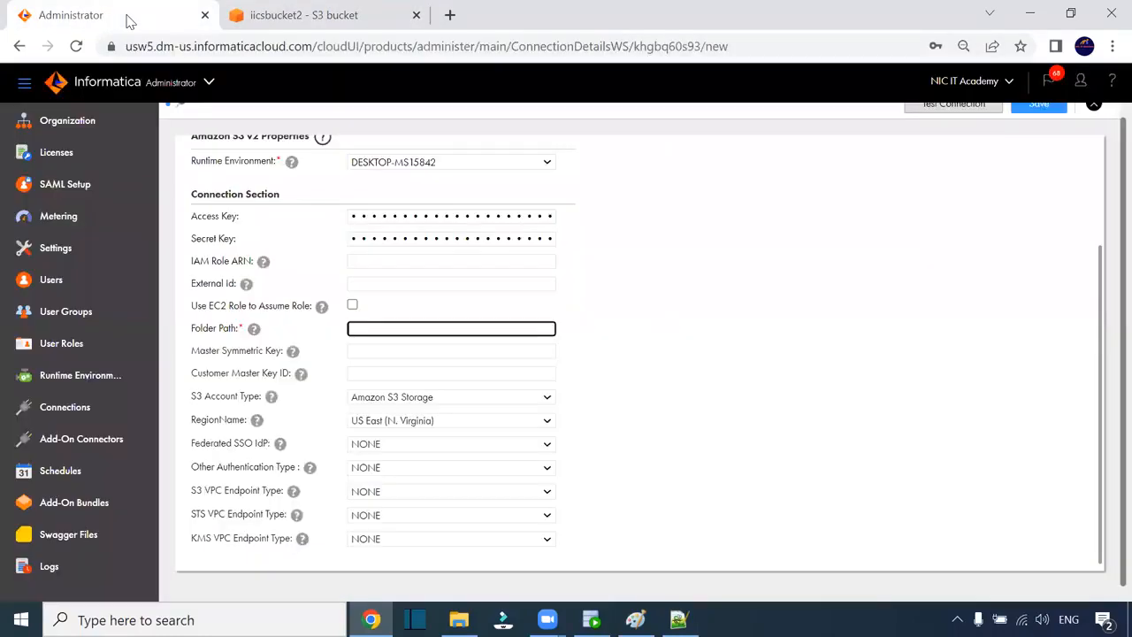
key("ctrl+v")
left_click(371, 328)
key("BackSpace")
key("BackSpace")
key("BackSpace")
key("BackSpace")
key("BackSpace")
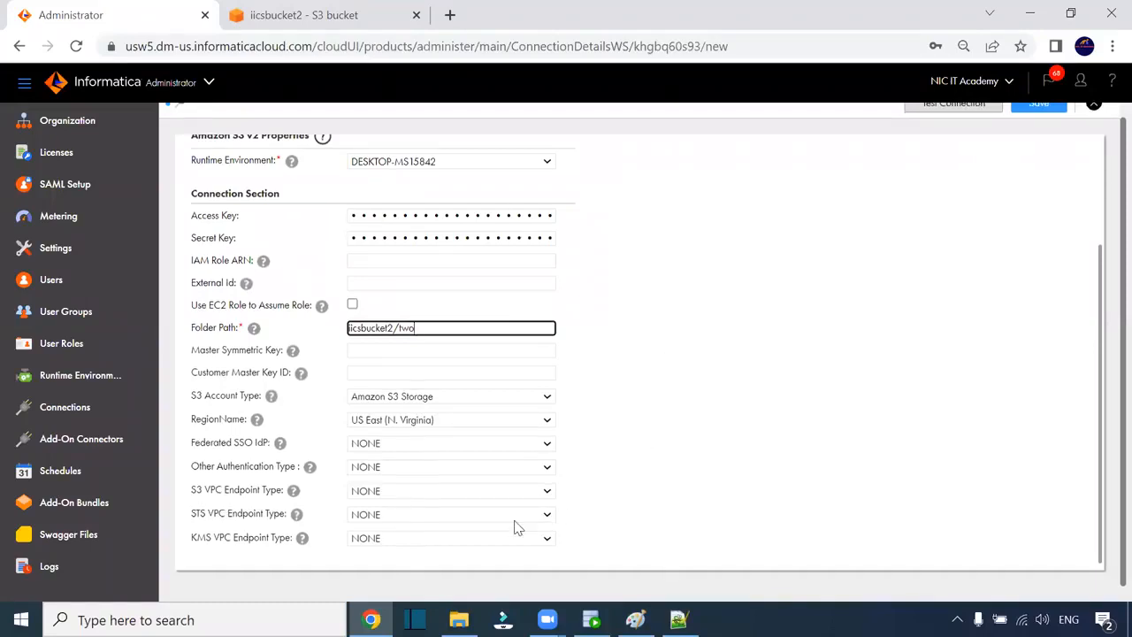
- Test s3_conn and confirm the connection succeeds
scroll(1108, 204, "up", 1)
left_click(952, 120)
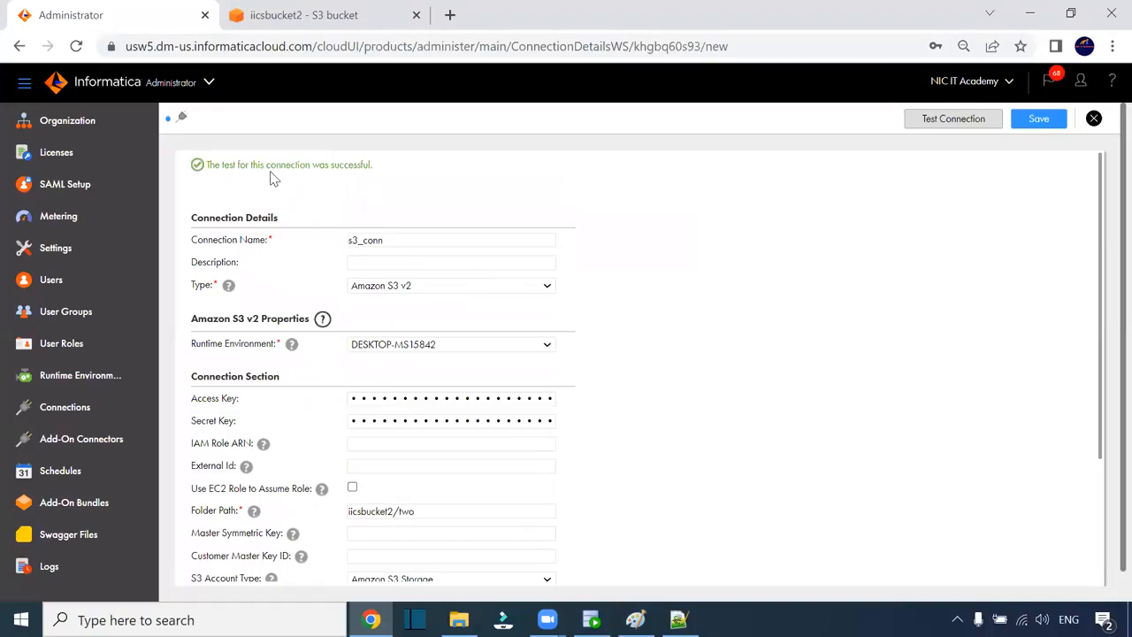
left_click_drag(230, 165, 375, 174)
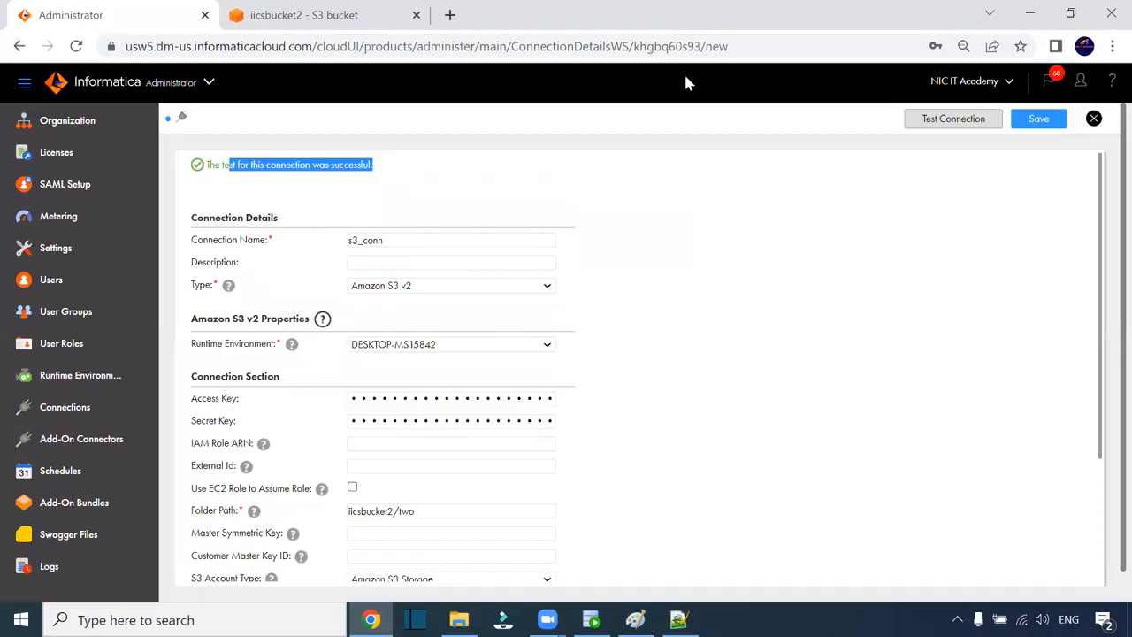
key("ctrl+Tab")
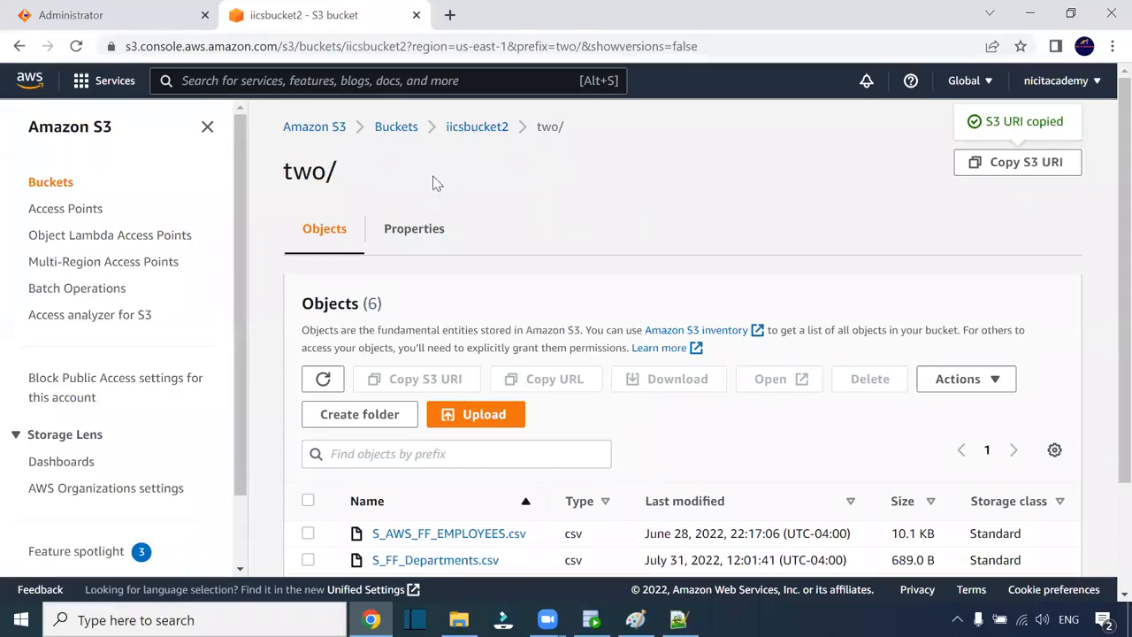
- Search 's3' in the AWS services bar and open the iicsbucket2 bucket
left_click(78, 82)
left_click(183, 83)
type("s")
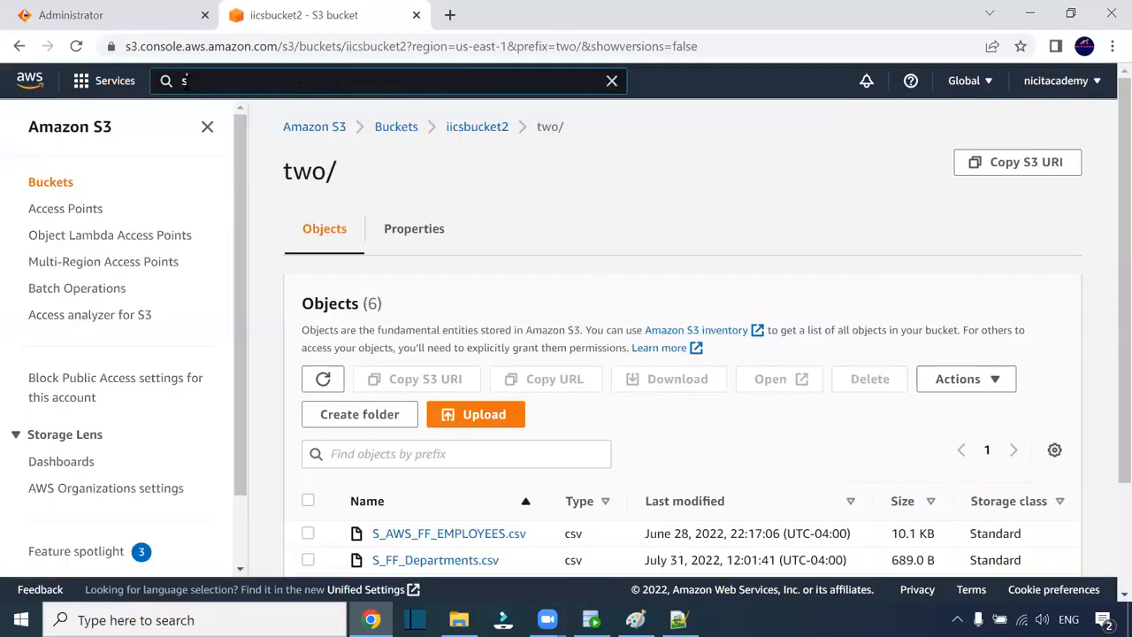
type("3")
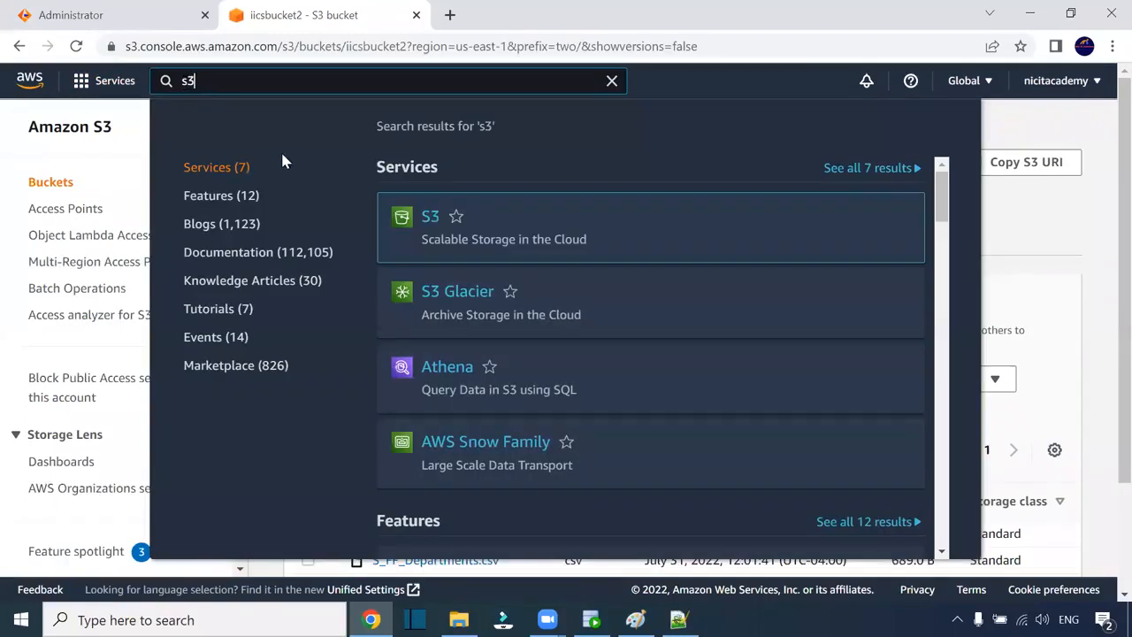
left_click(433, 221)
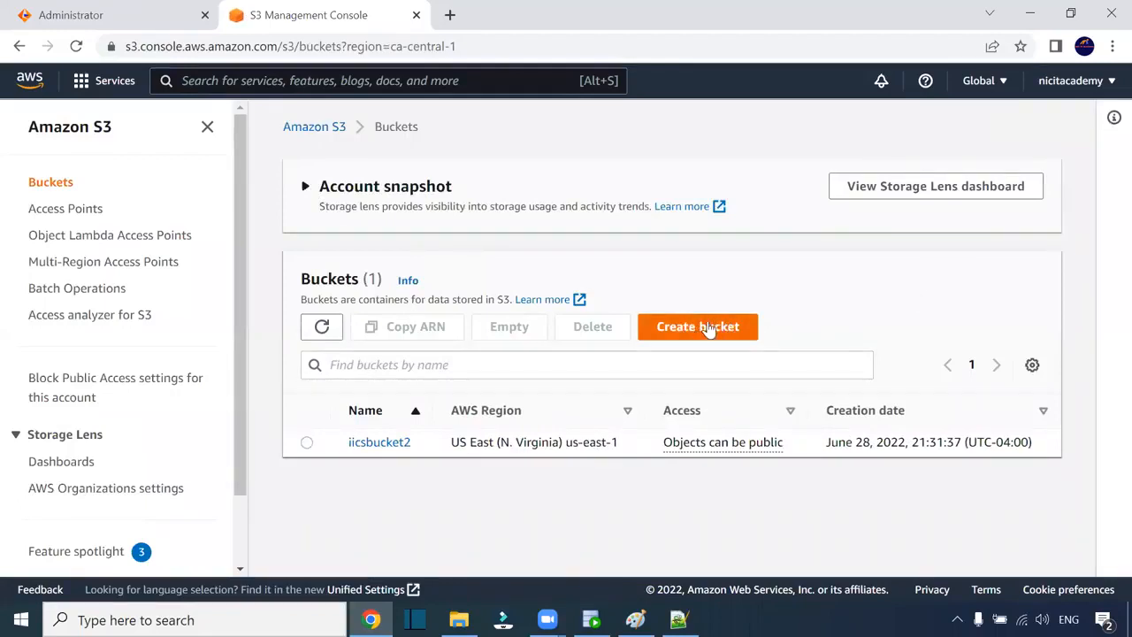
left_click(378, 443)
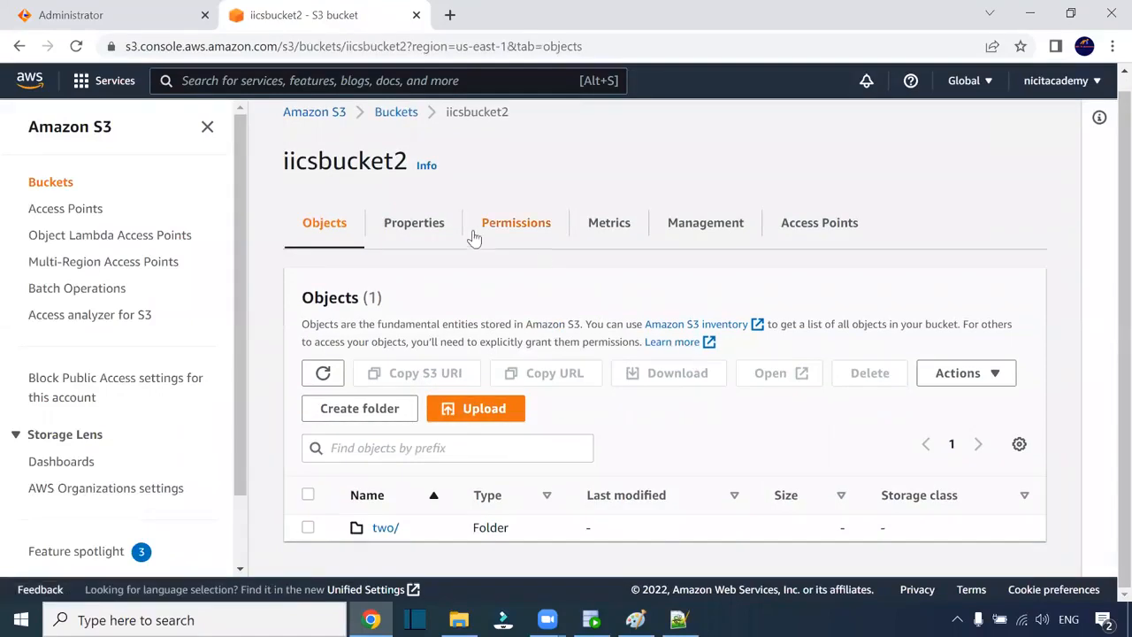
- Review iicsbucket2's Properties and Permissions: public access not blocked, no bucket policy
left_click(429, 228)
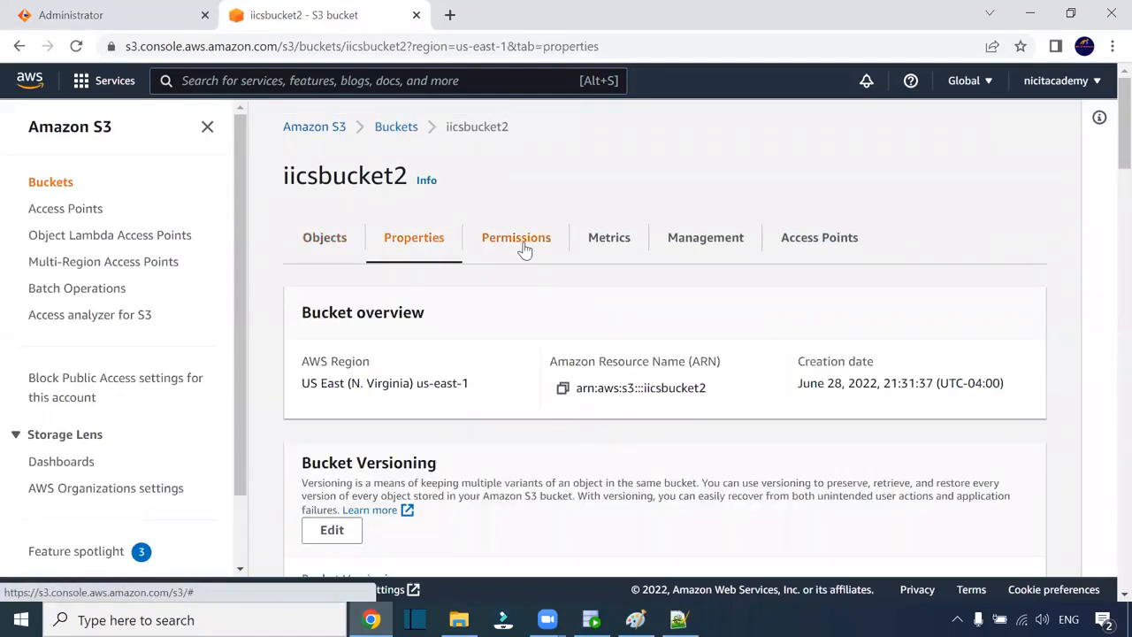
scroll(555, 271, "down", 3)
scroll(555, 271, "down", 4)
scroll(554, 268, "up", 7)
left_click(528, 253)
scroll(729, 311, "down", 5)
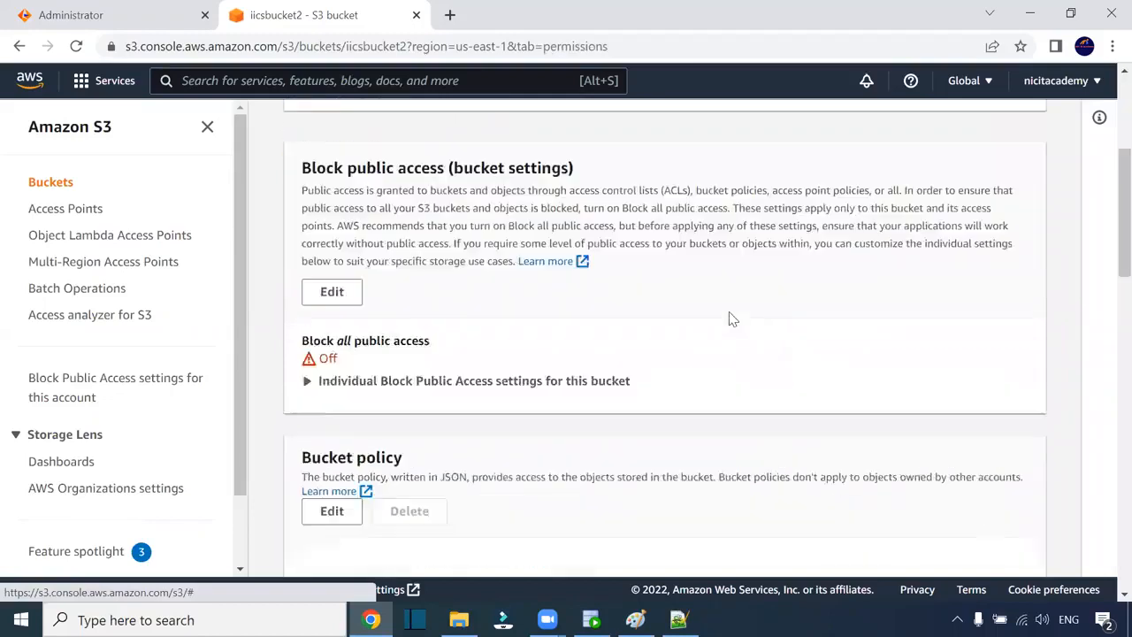
scroll(424, 283, "down", 8)
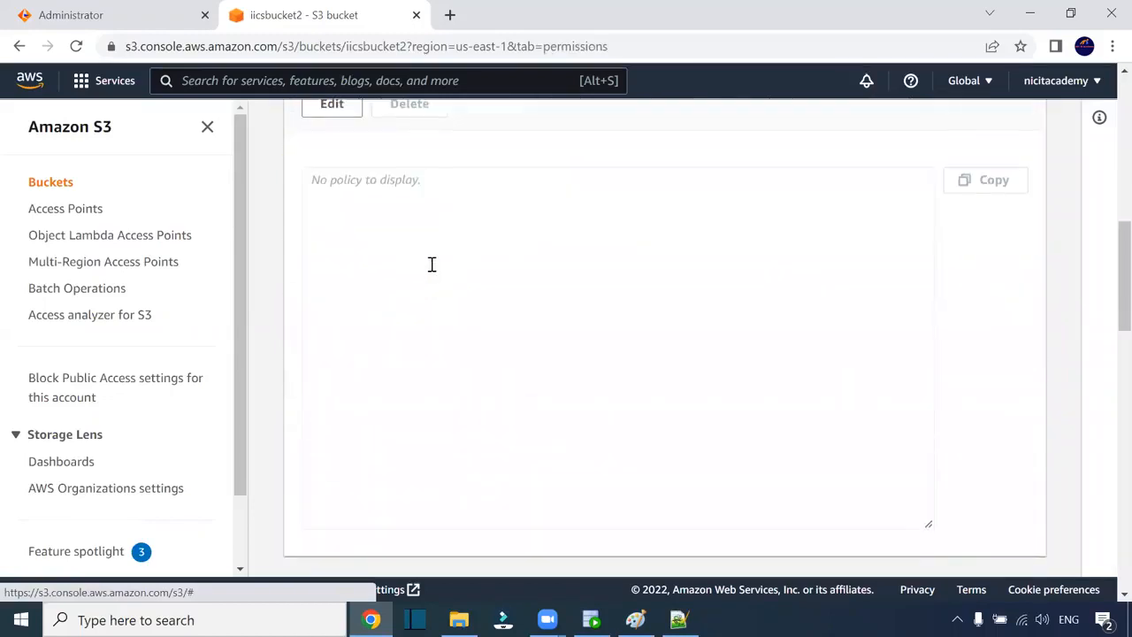
scroll(459, 206, "down", 2)
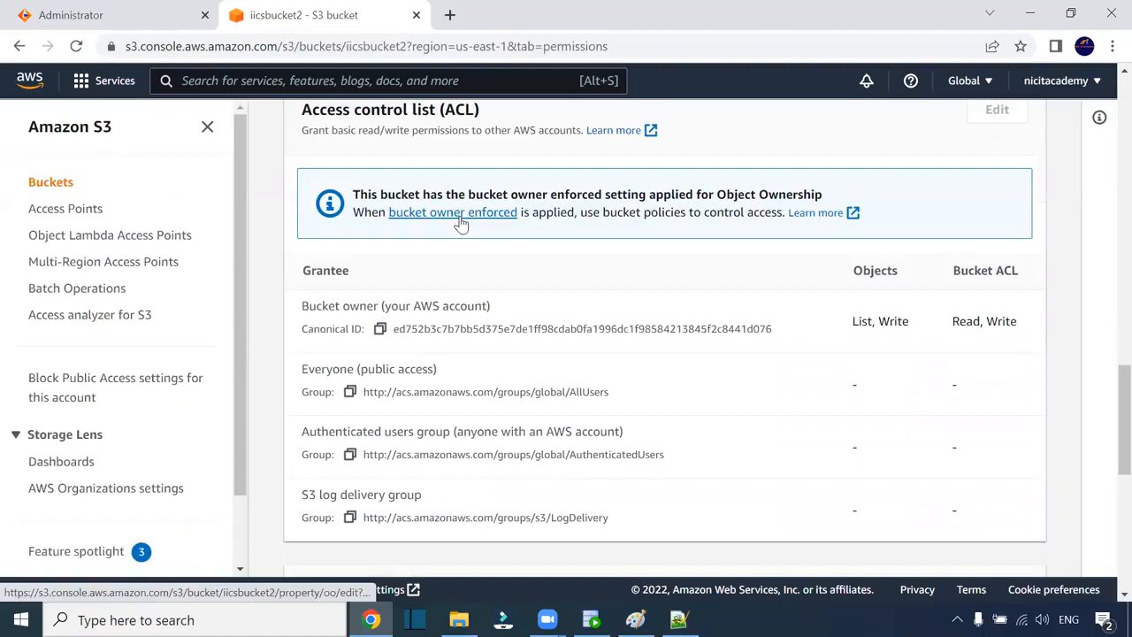
scroll(459, 221, "up", 15)
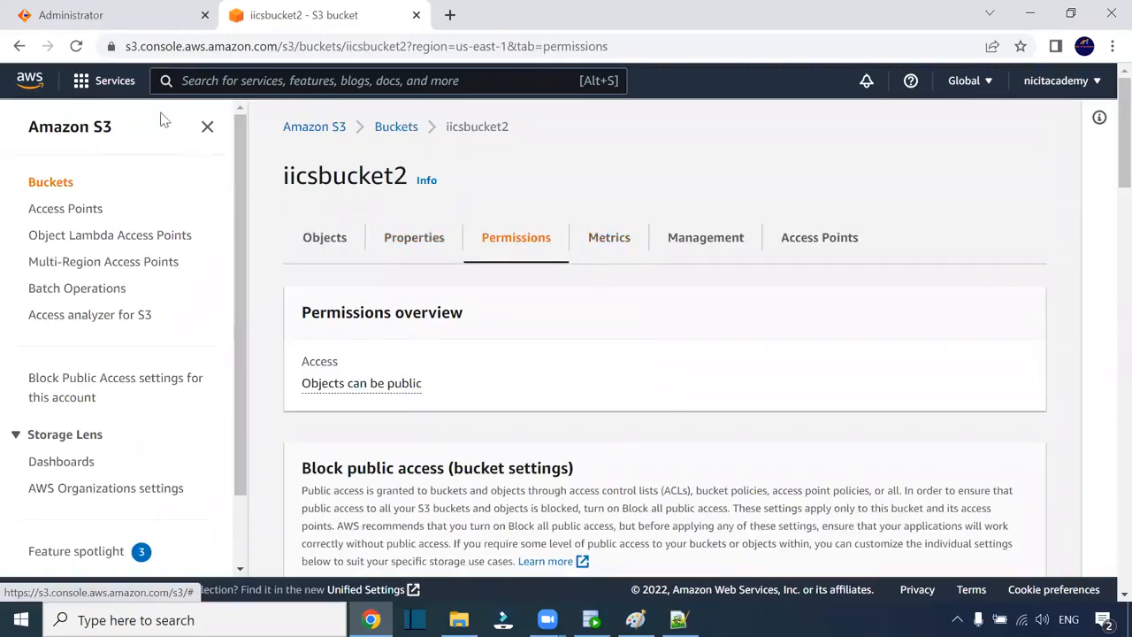
- Search for IAM and open the only IAM user's details
type("irn")
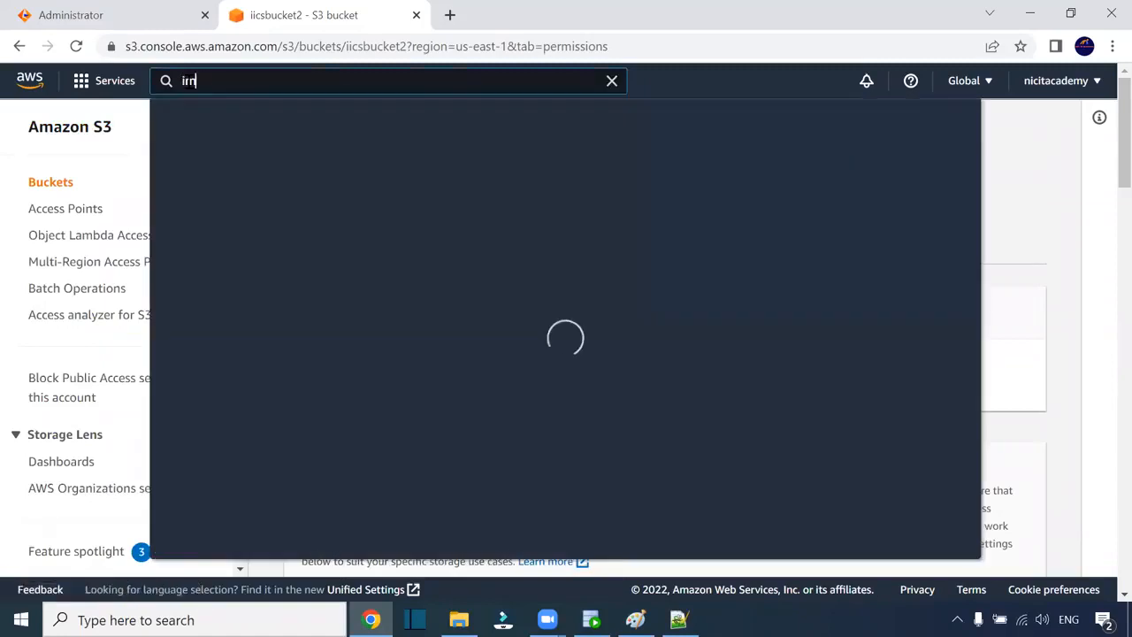
key("BackSpace")
type("am")
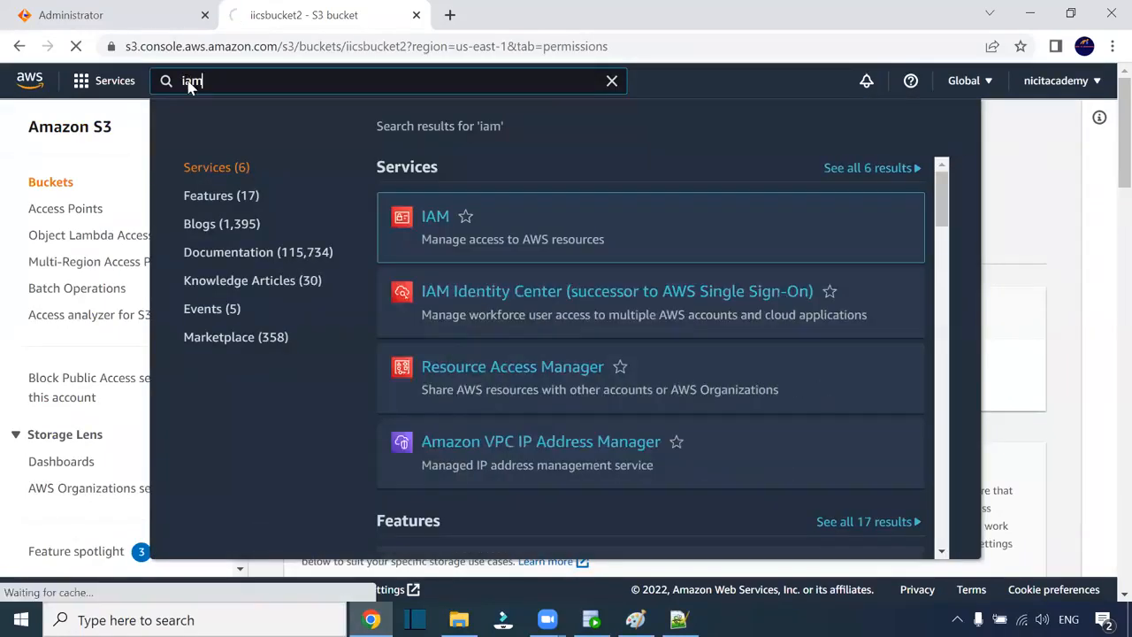
key("Return")
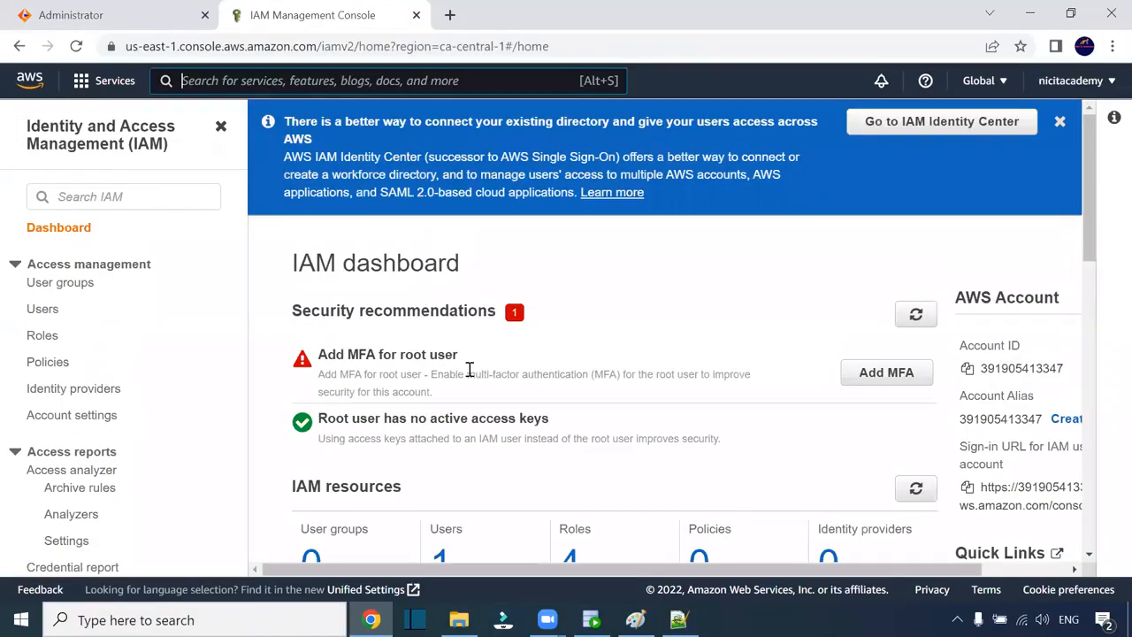
scroll(468, 371, "down", 3)
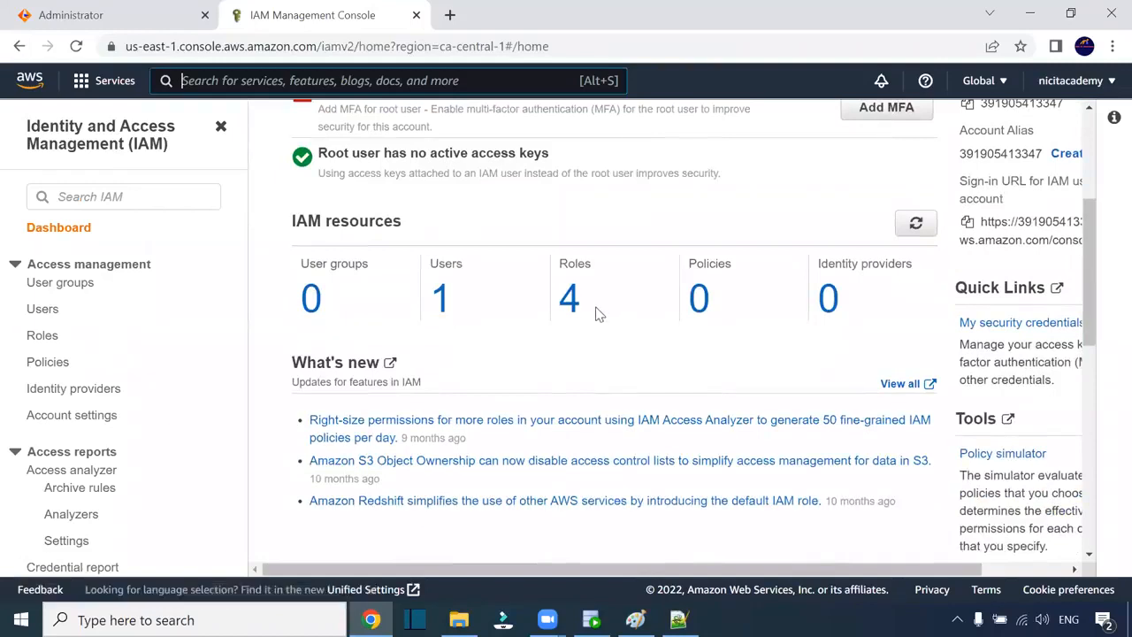
left_click(441, 303)
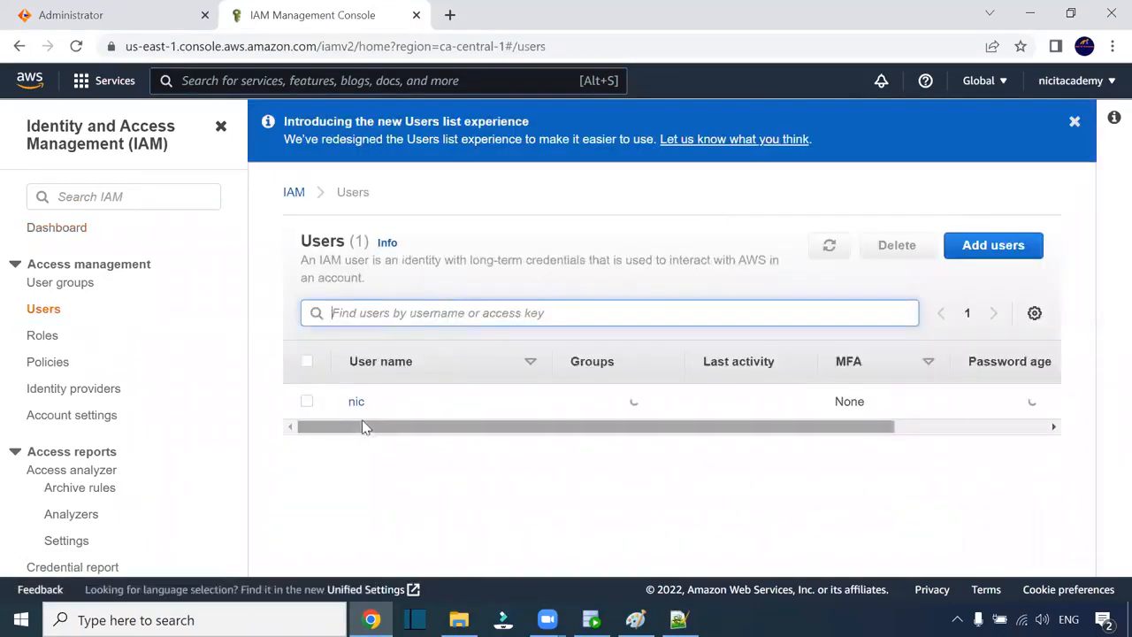
left_click(360, 407)
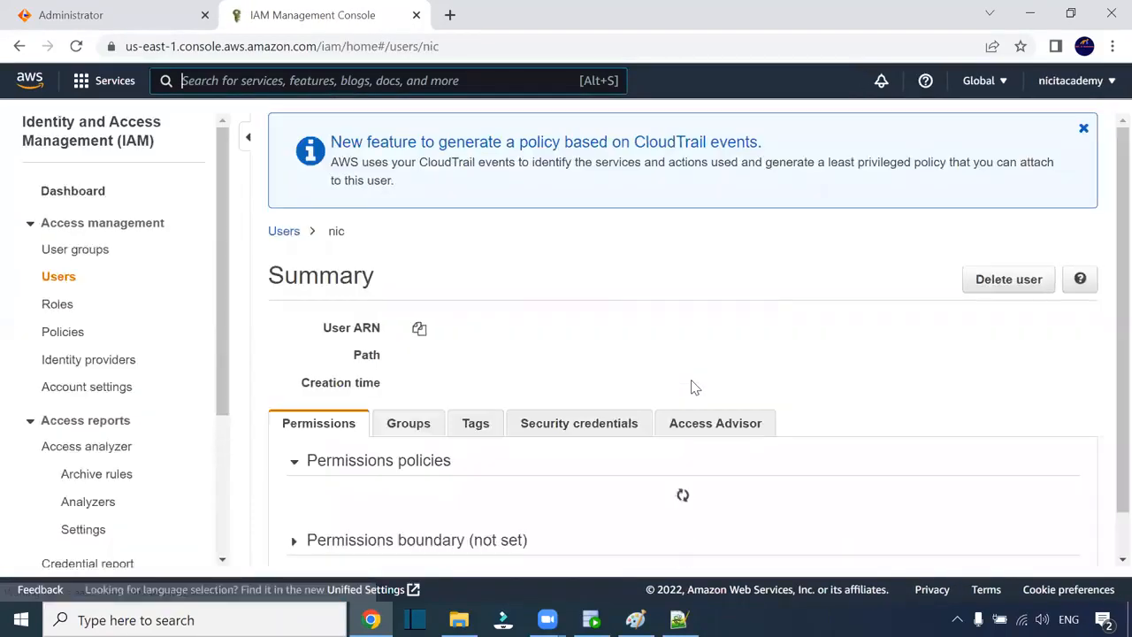
- Review the user's security credentials with two active keys, then return to the s3_conn page
scroll(681, 347, "down", 3)
scroll(536, 296, "down", 1)
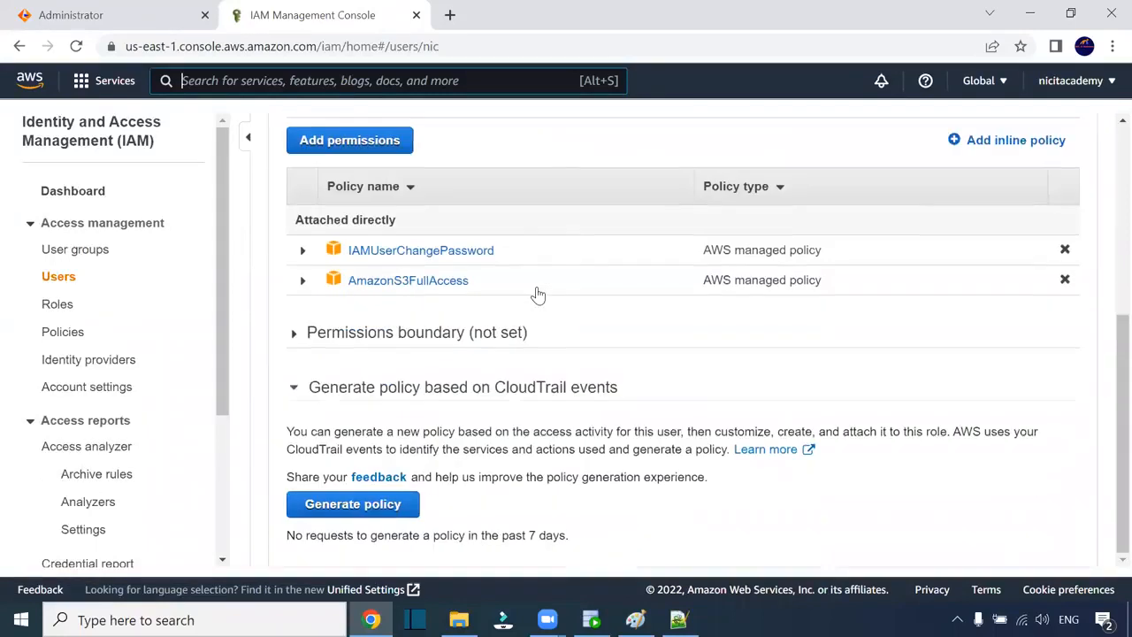
scroll(536, 295, "up", 3)
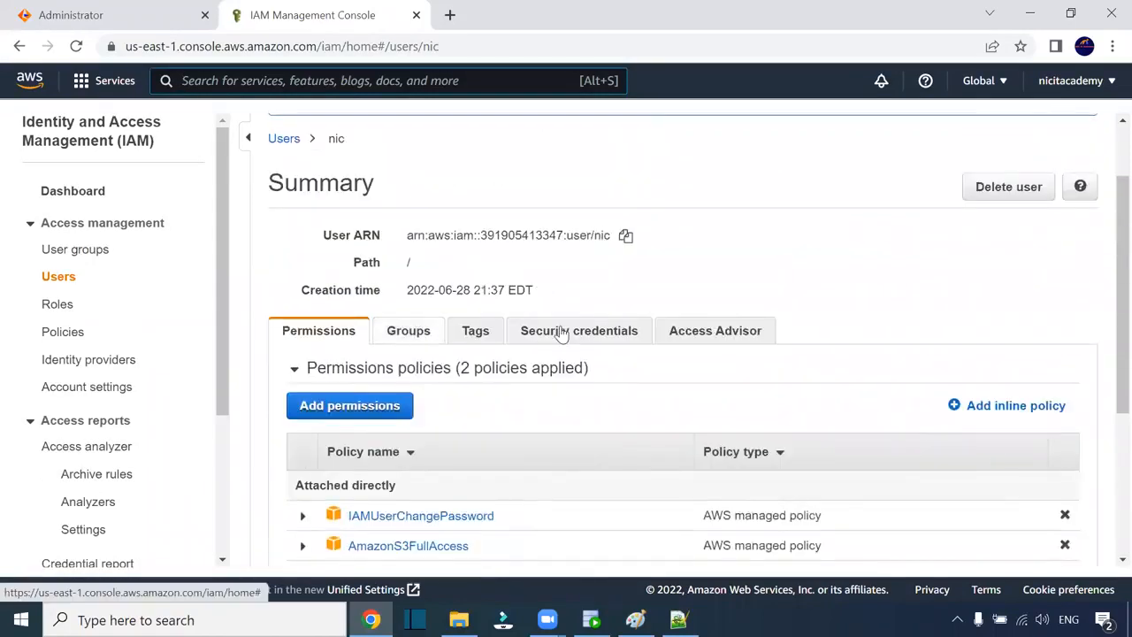
left_click(569, 335)
scroll(530, 398, "down", 2)
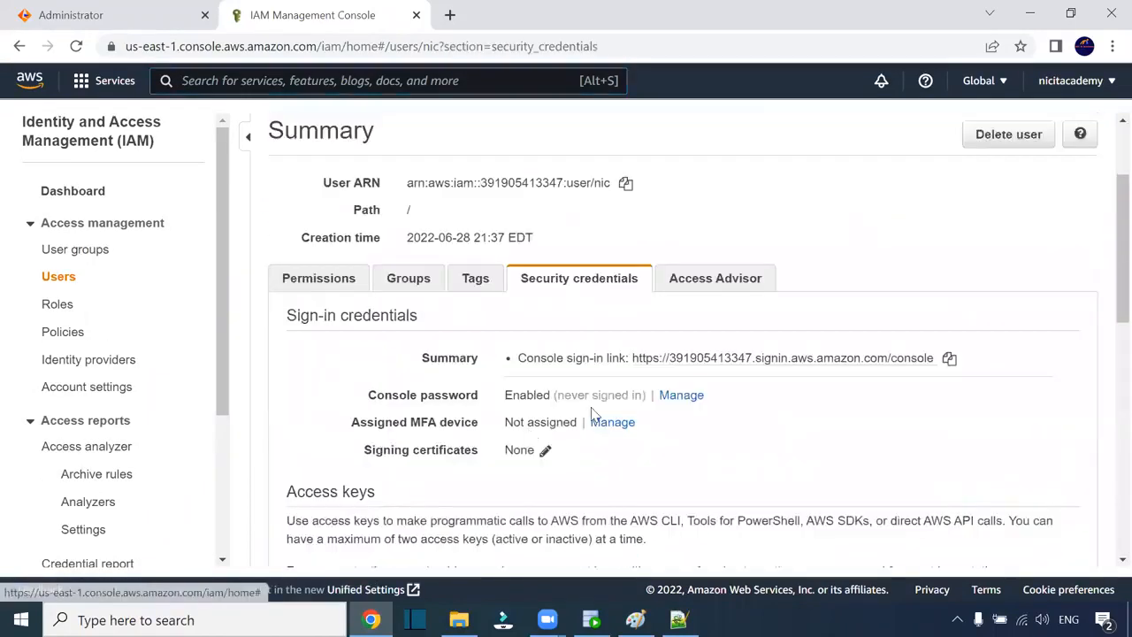
scroll(623, 343, "down", 3)
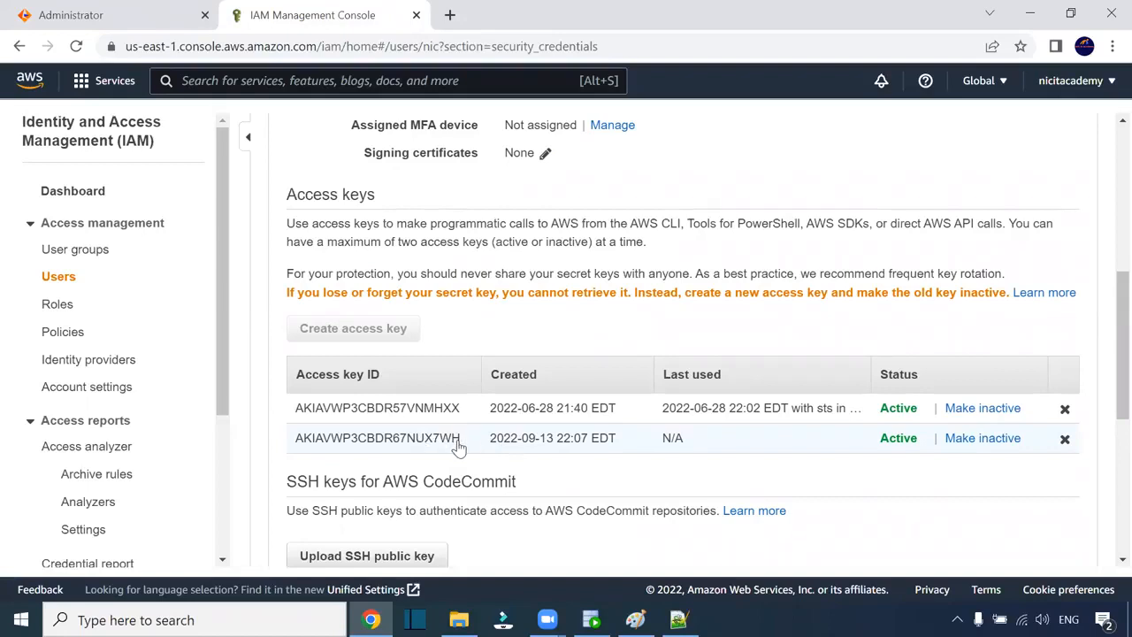
scroll(550, 353, "down", 4)
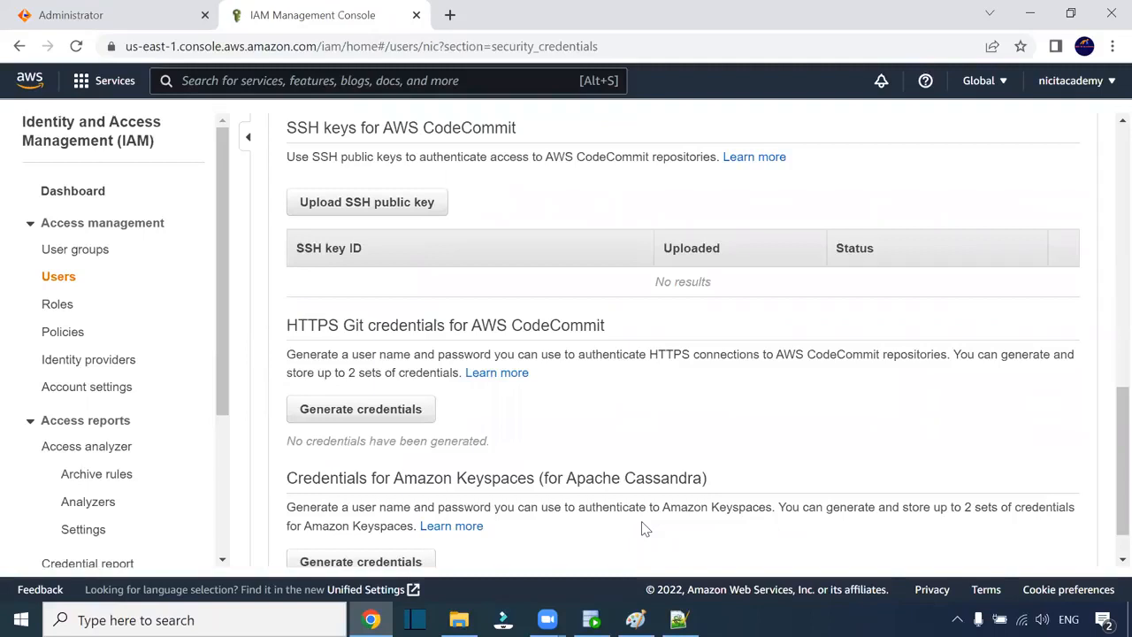
scroll(645, 528, "up", 10)
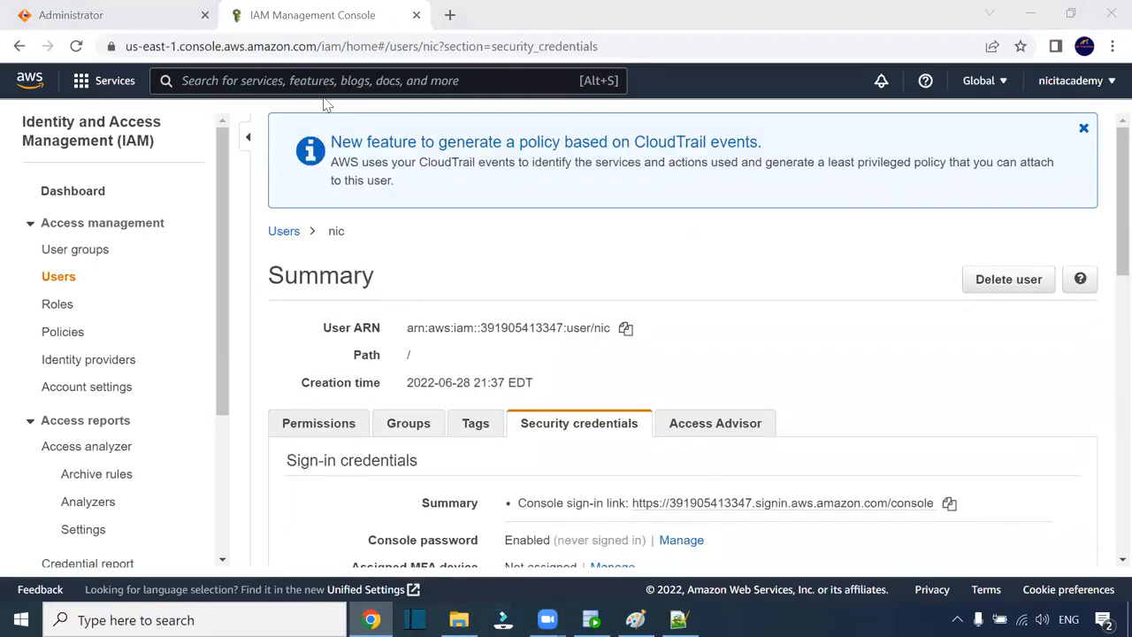
left_click(157, 18)
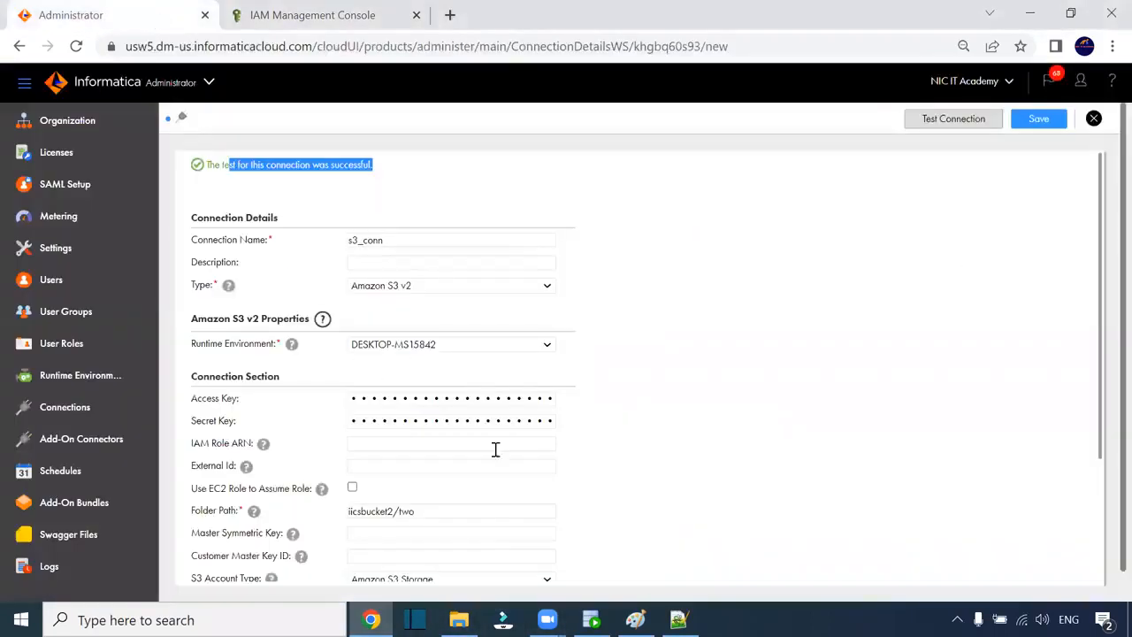
left_click(587, 616)
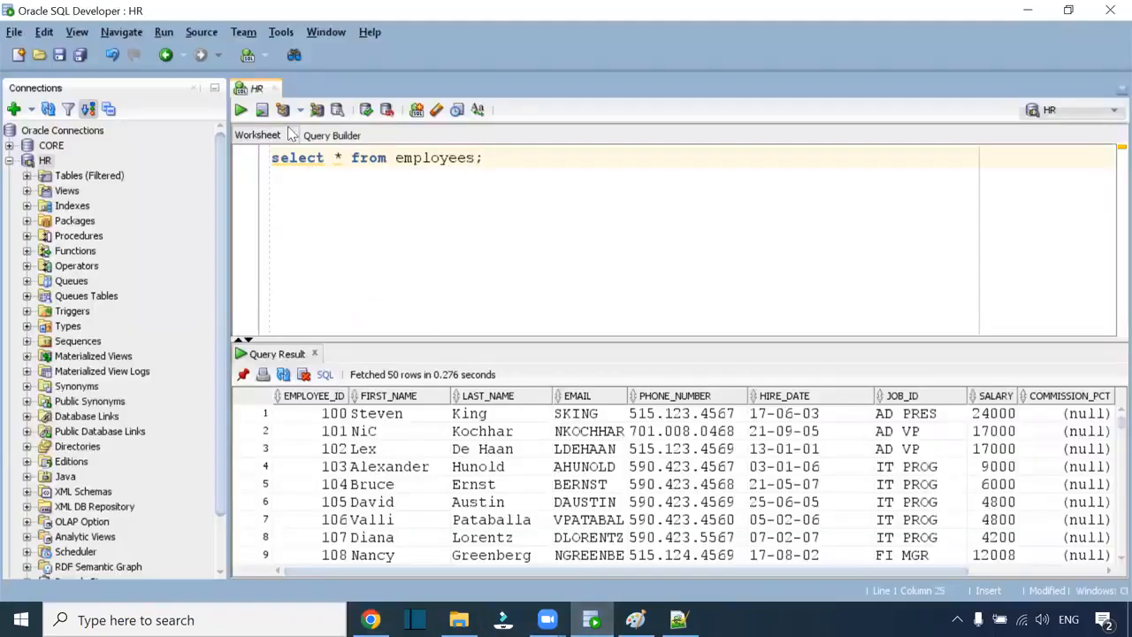
- Connect to the CORE schema in SQL Developer, entering its password
left_click(9, 160)
left_click(9, 175)
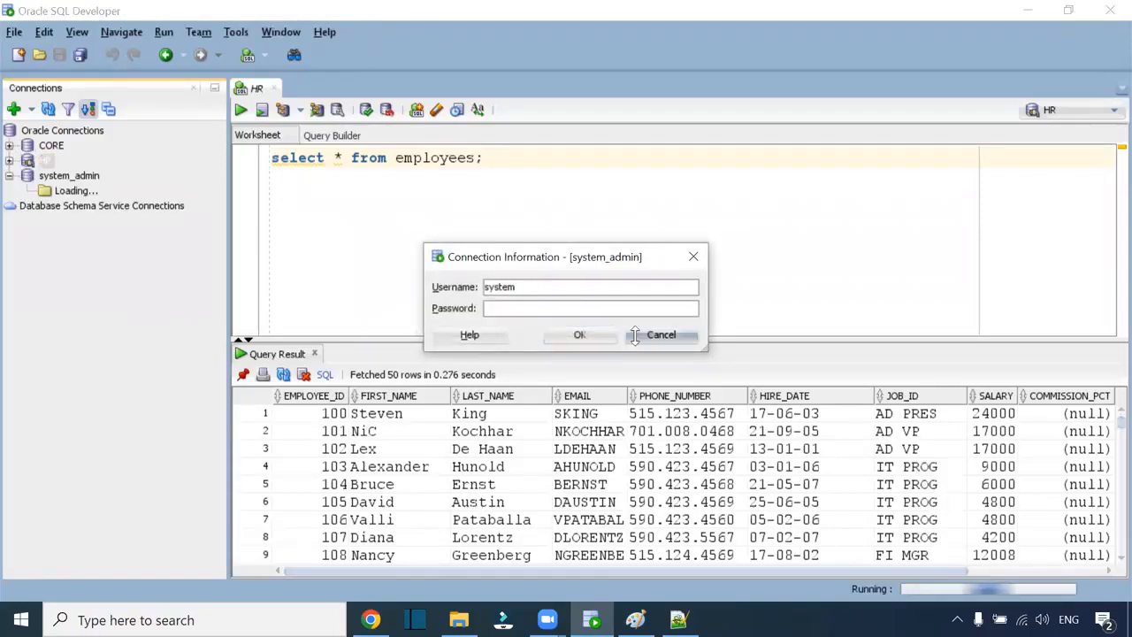
left_click(660, 334)
left_click(9, 145)
type("core")
key("Return")
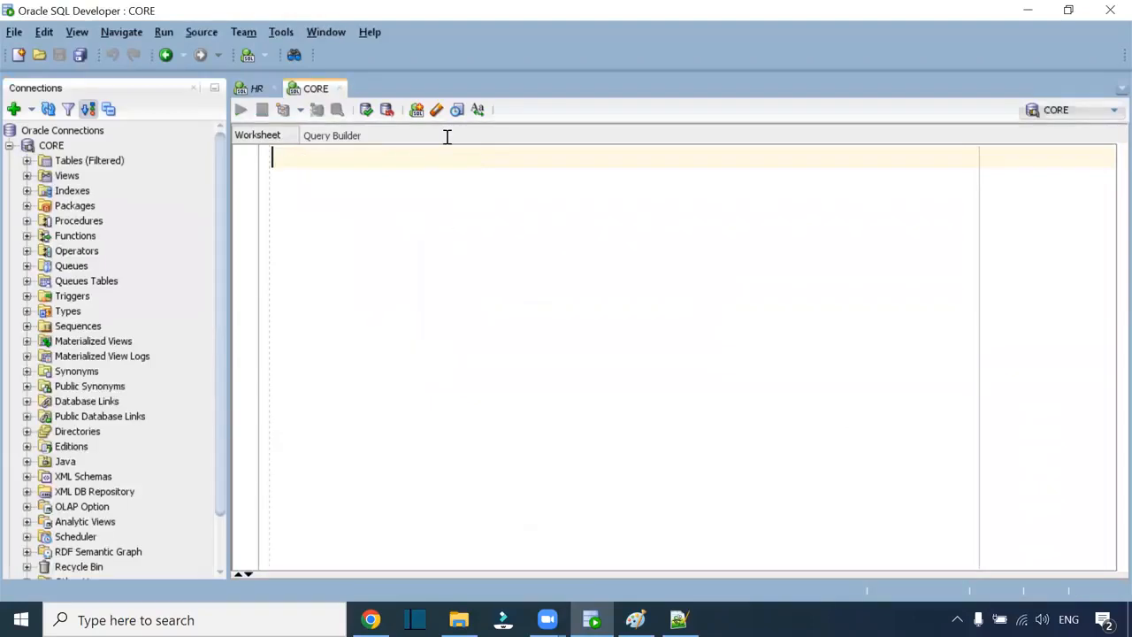
- Truncate T_EMPLOYEES, then rewrite the statement as 'select * from t_employees;'
type("t")
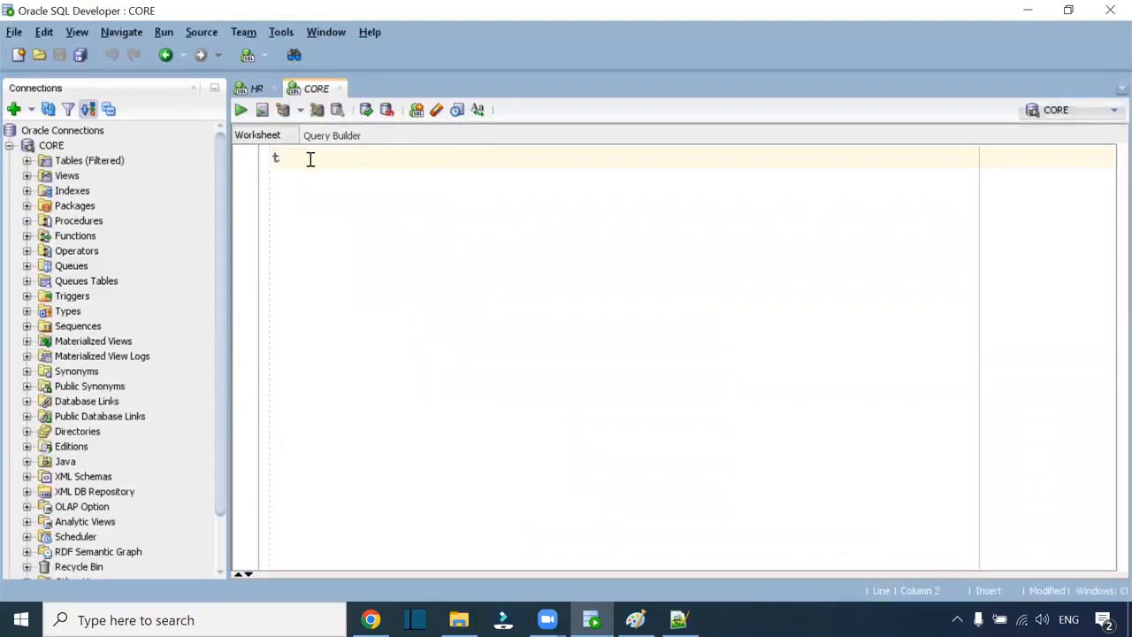
type("runcate table ")
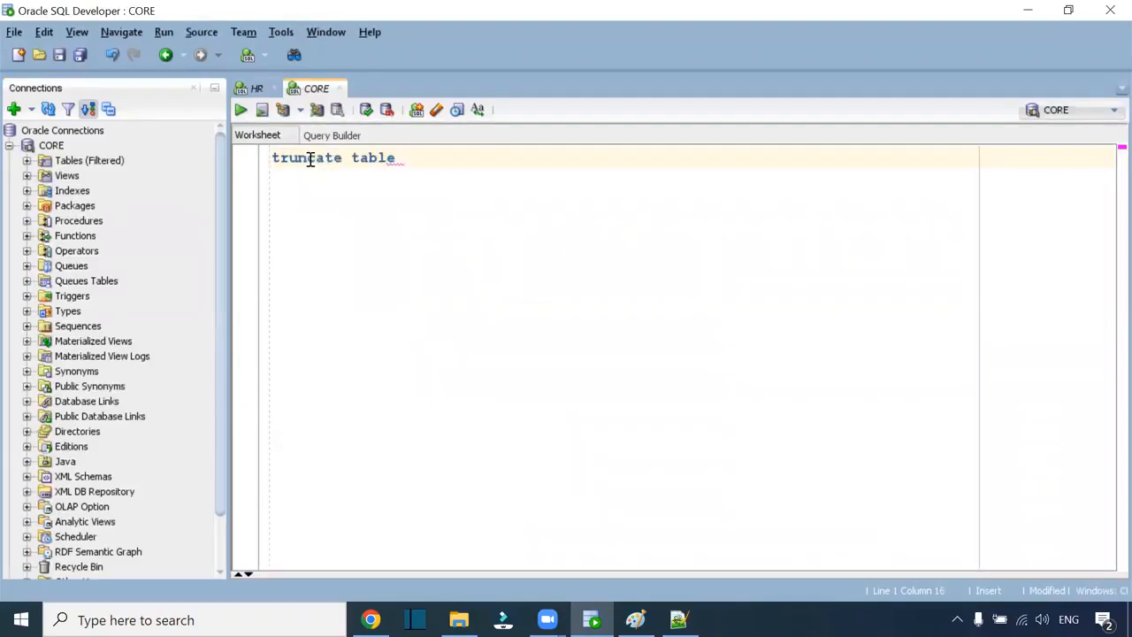
type("t_employees;")
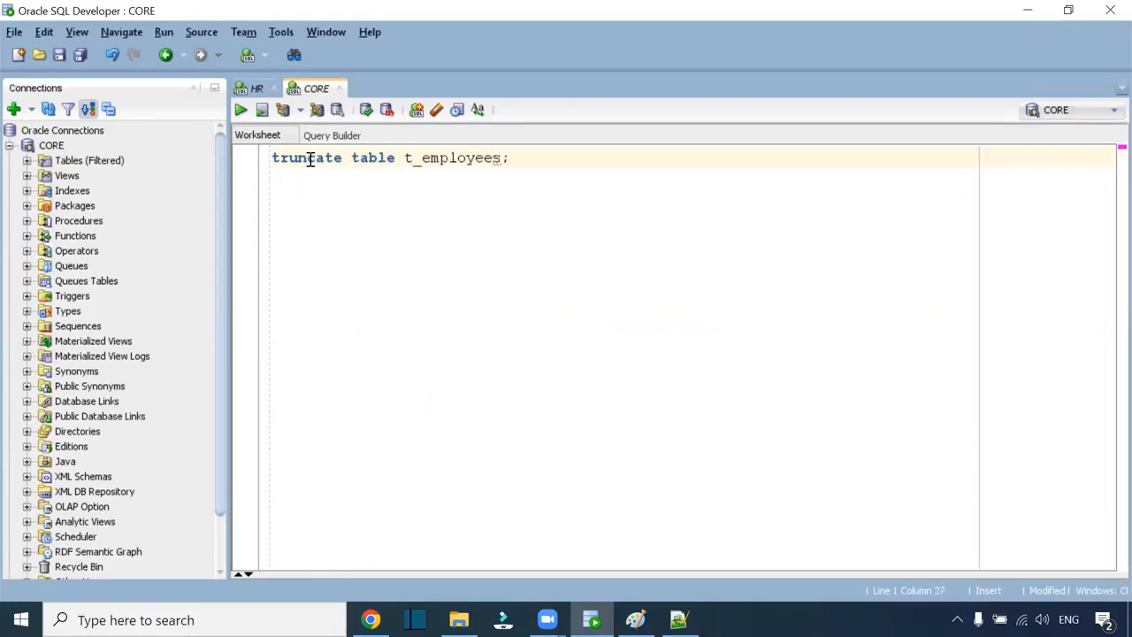
key("F5")
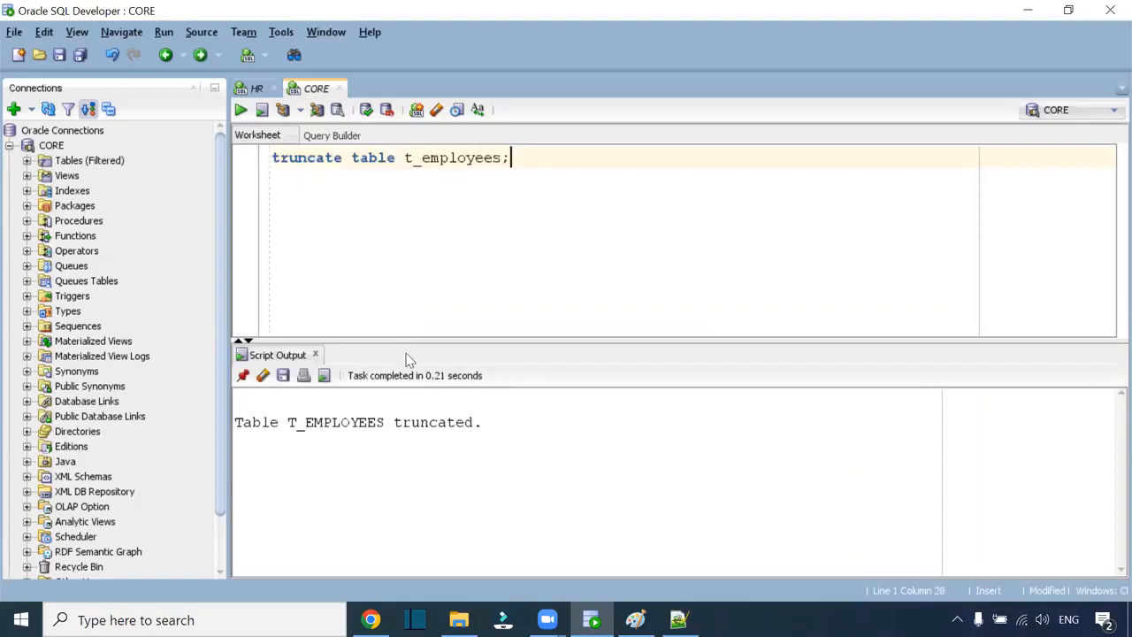
left_click_drag(395, 163, 245, 162)
type("select *from")
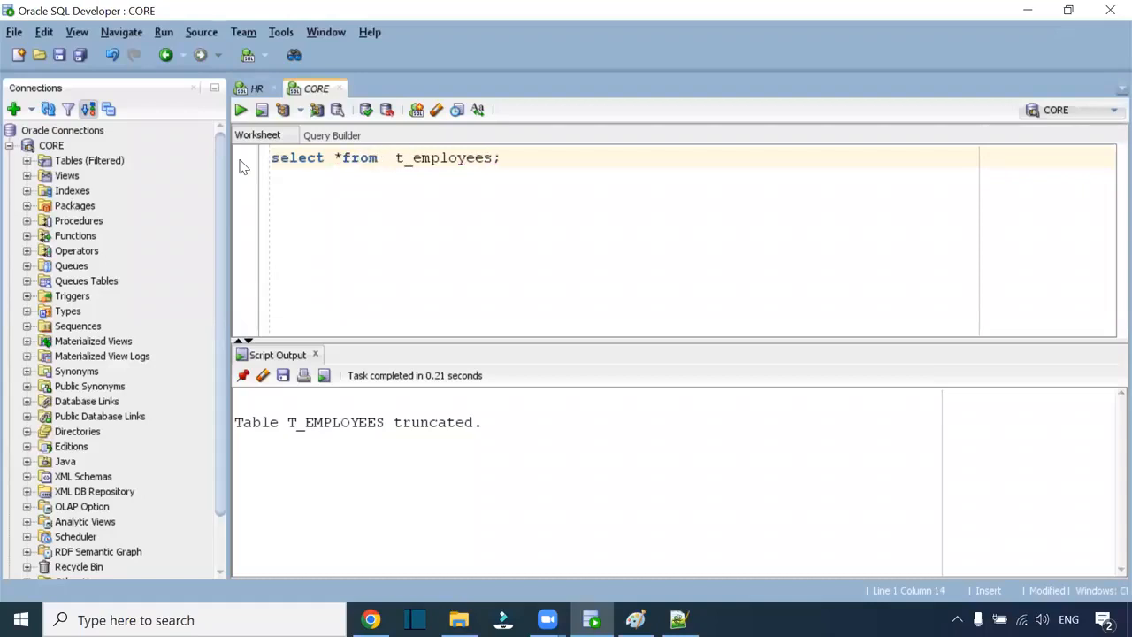
left_click(344, 159)
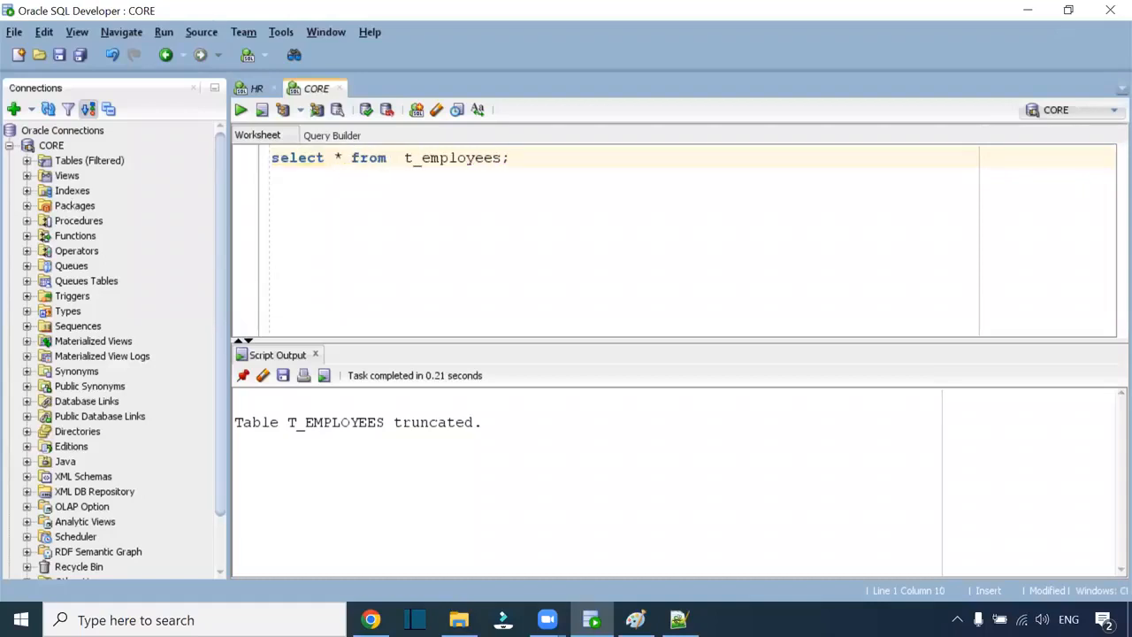
left_click(370, 619)
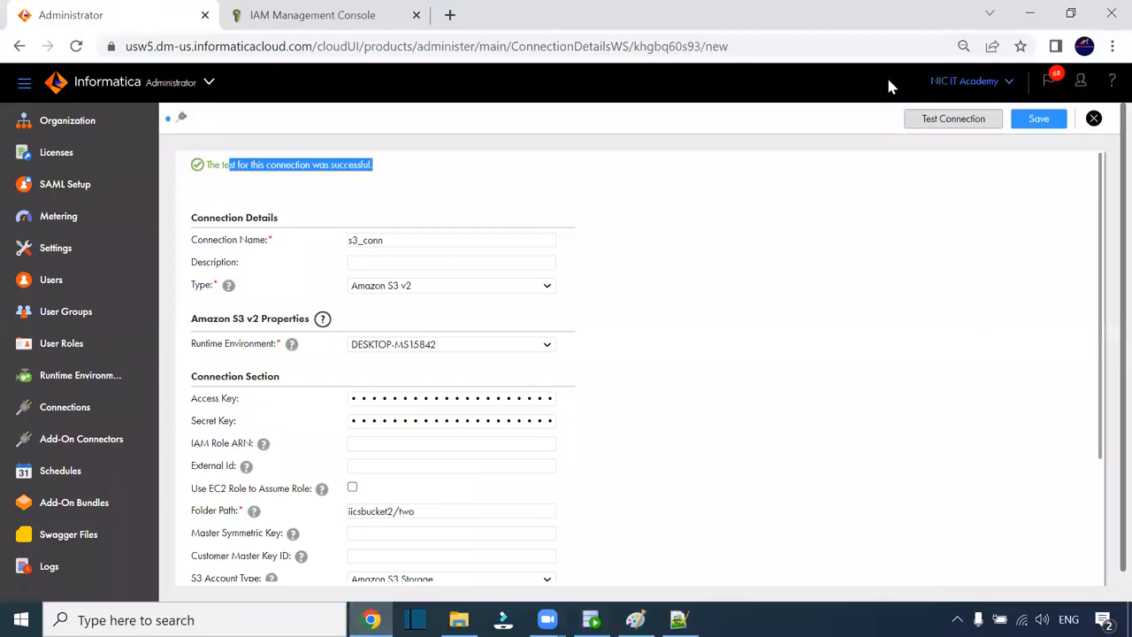
- Close and save the s3_conn connection, launch Data Integration, then return to the IAM page
key("alt+Tab")
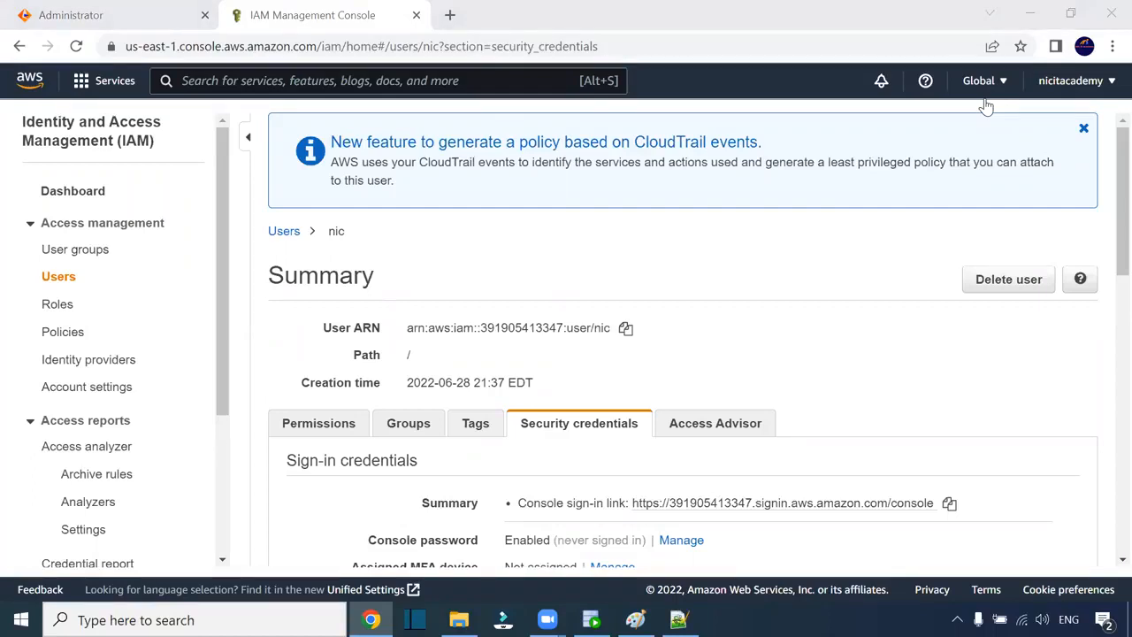
left_click(84, 15)
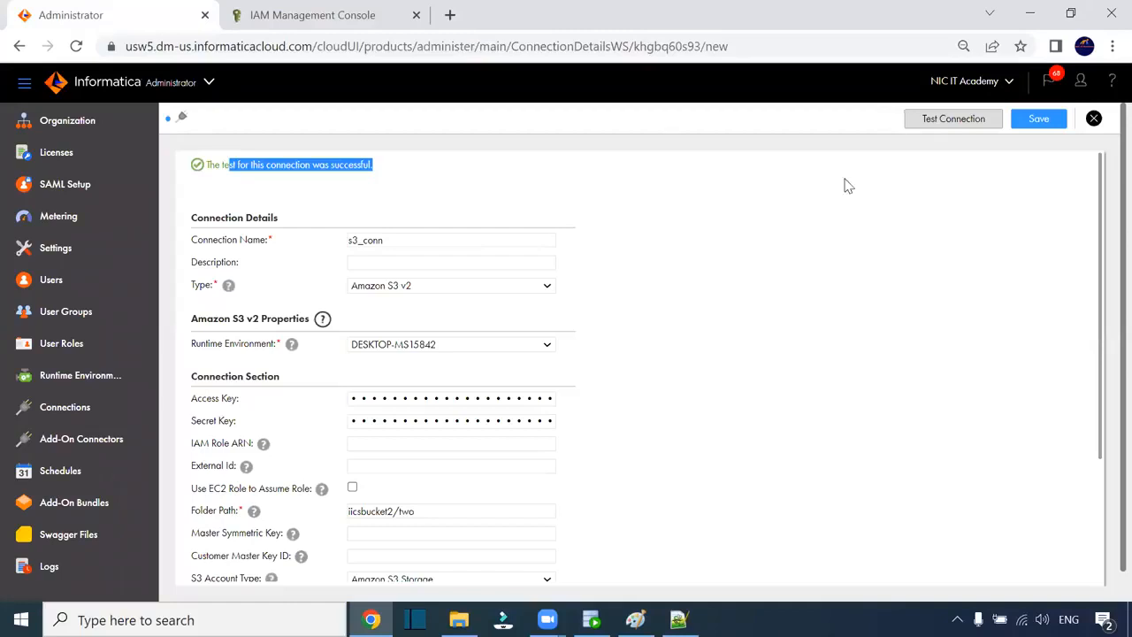
left_click(199, 84)
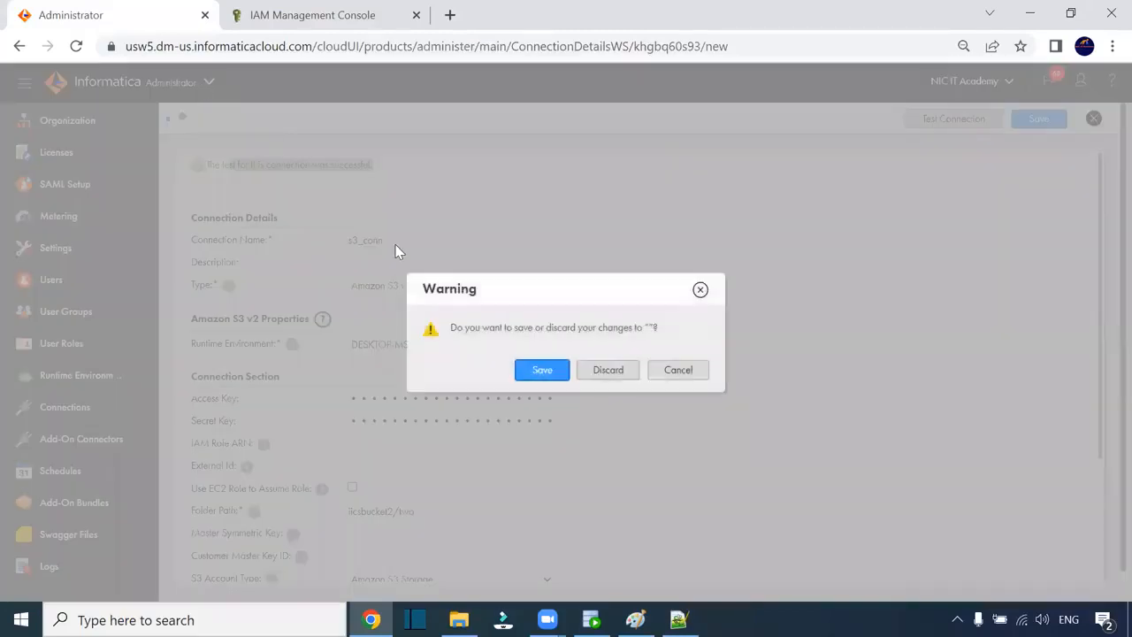
left_click(542, 370)
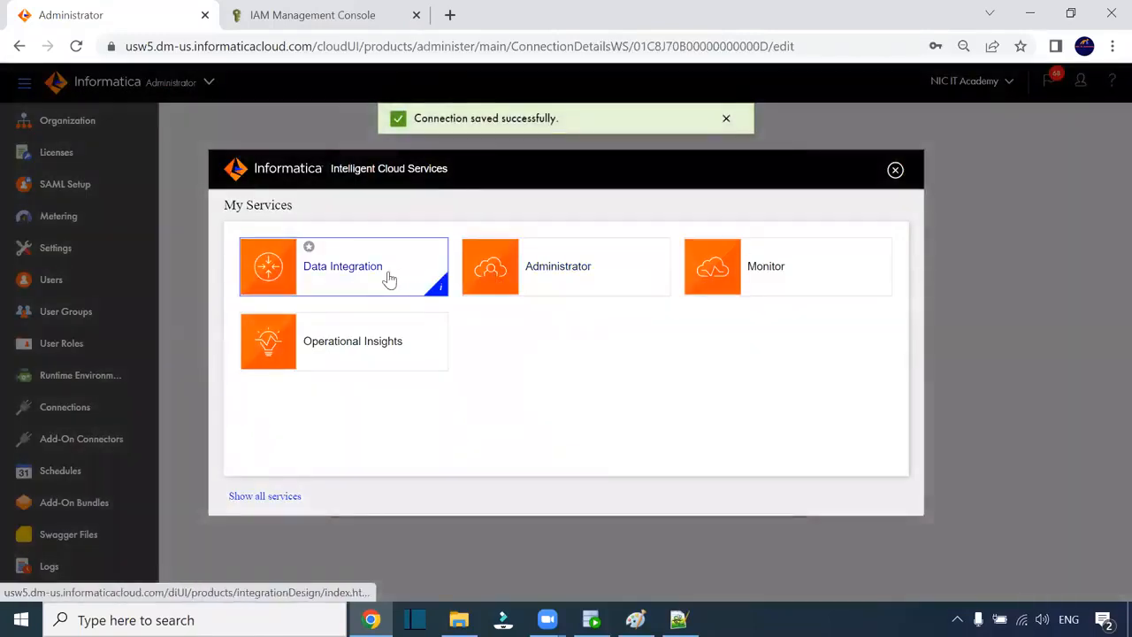
left_click(389, 279)
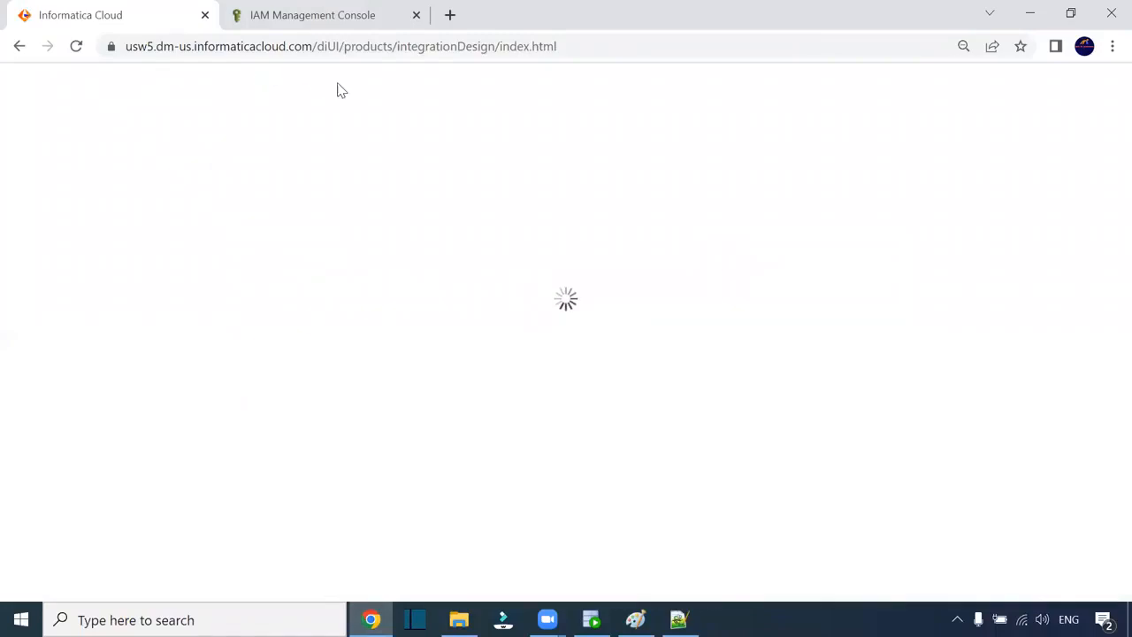
left_click(290, 15)
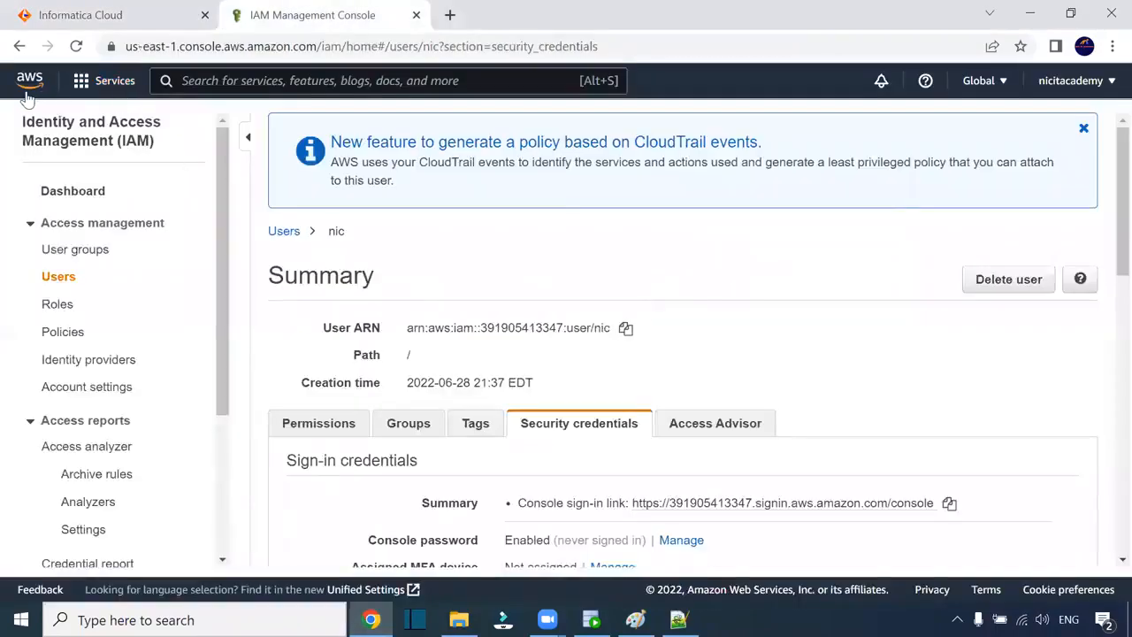
- Go from IAM Users to S3 and open the two/ folder of iicsbucket2
left_click(19, 47)
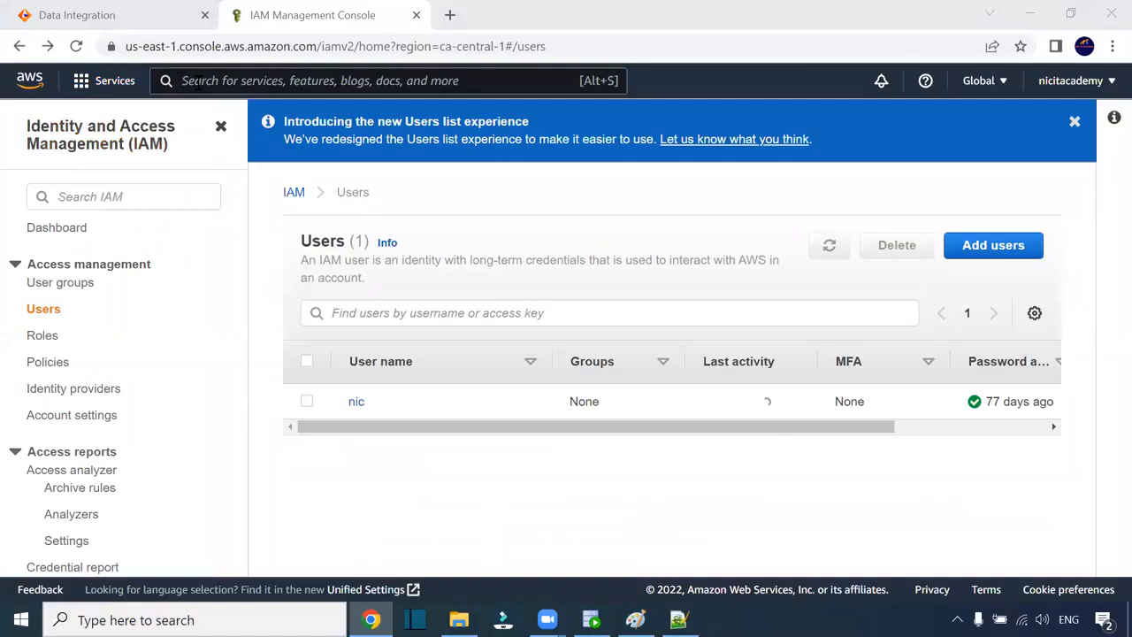
left_click(113, 82)
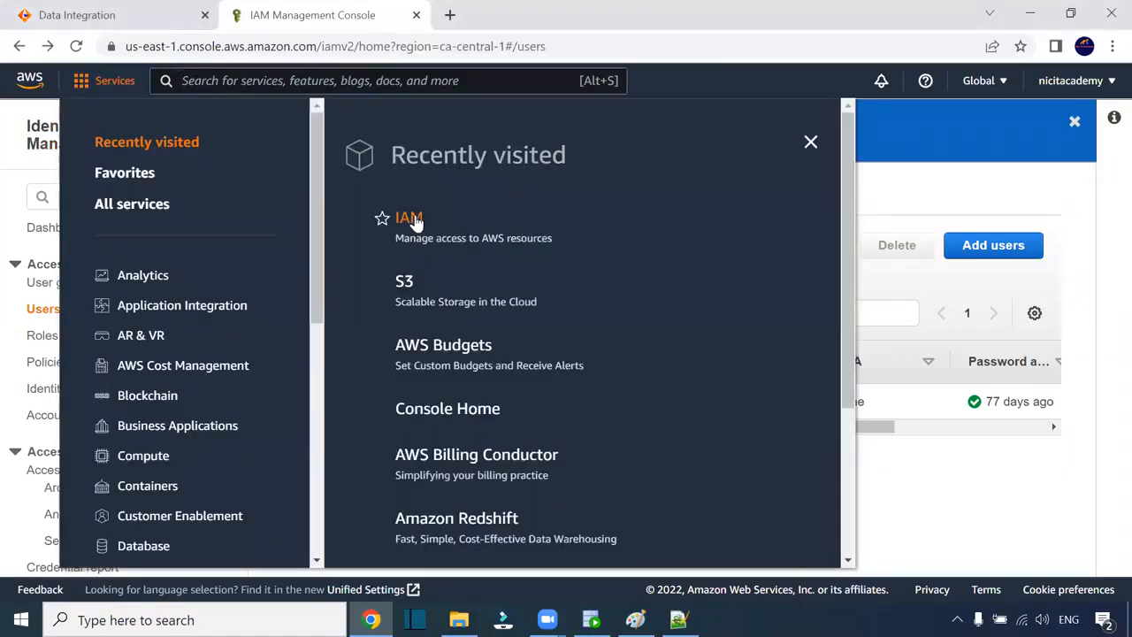
left_click(404, 281)
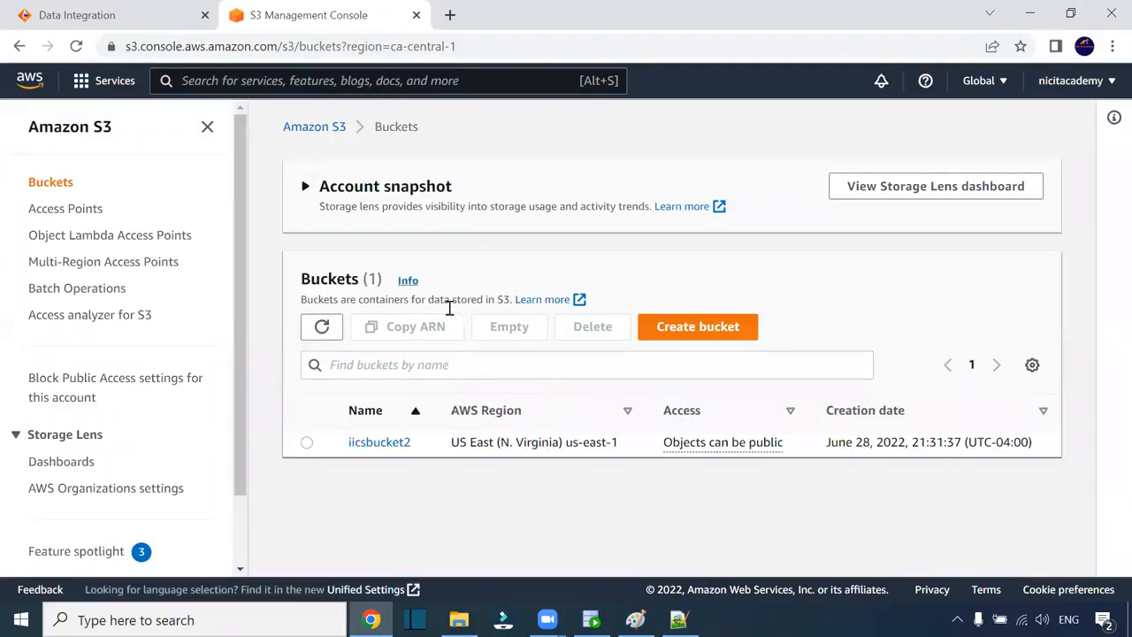
left_click(387, 442)
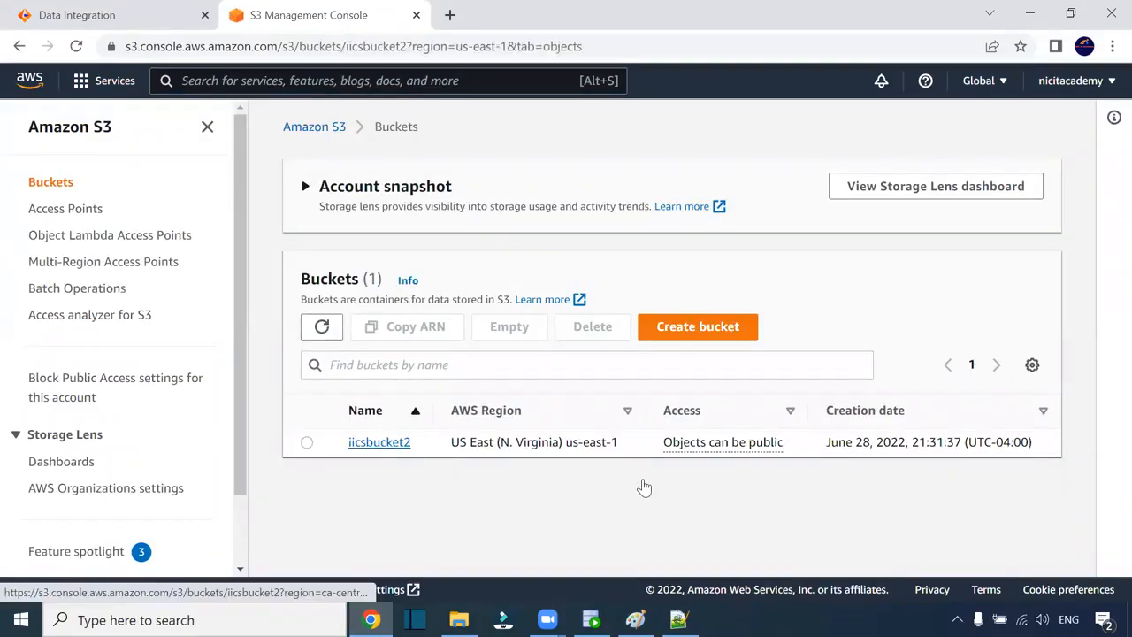
scroll(371, 433, "down", 1)
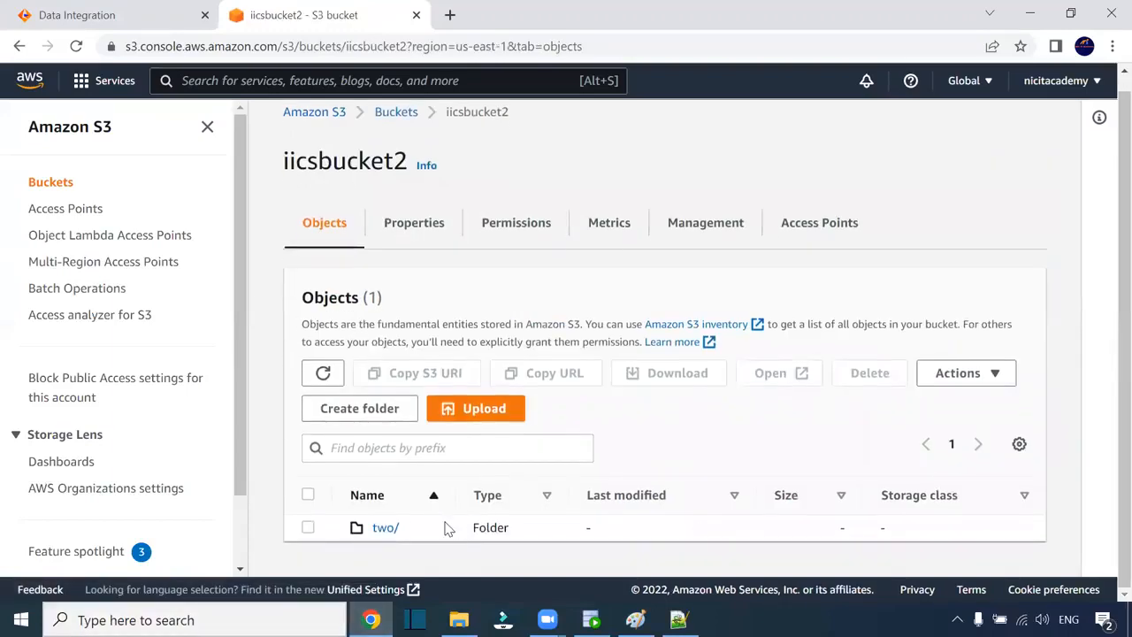
left_click(385, 531)
scroll(604, 435, "down", 2)
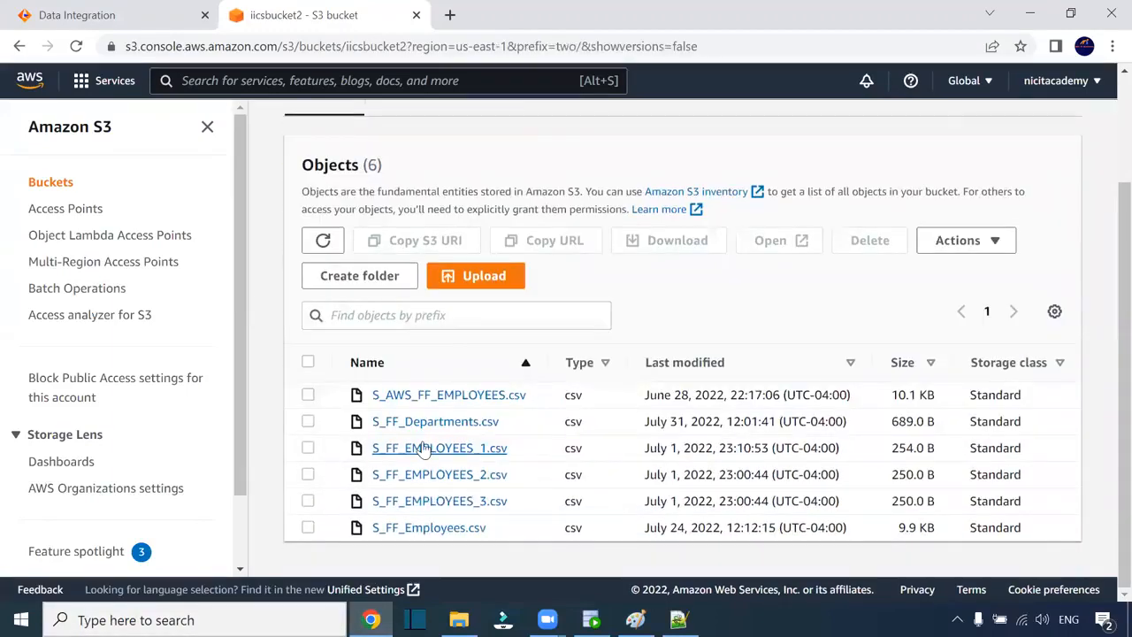
- Select all six CSV files in the two/ folder, from S_AWS_FF_EMPLOYEES.csv to S_FF_Employees.csv
left_click(308, 395)
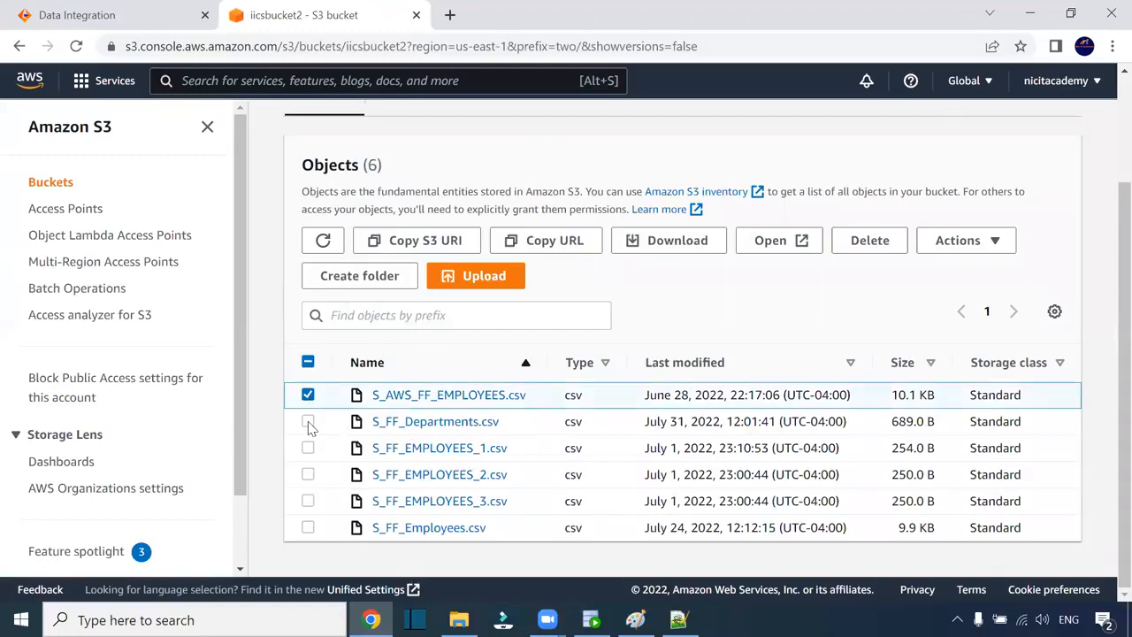
left_click(307, 423)
left_click(308, 448)
left_click(308, 475)
left_click(307, 501)
left_click(308, 528)
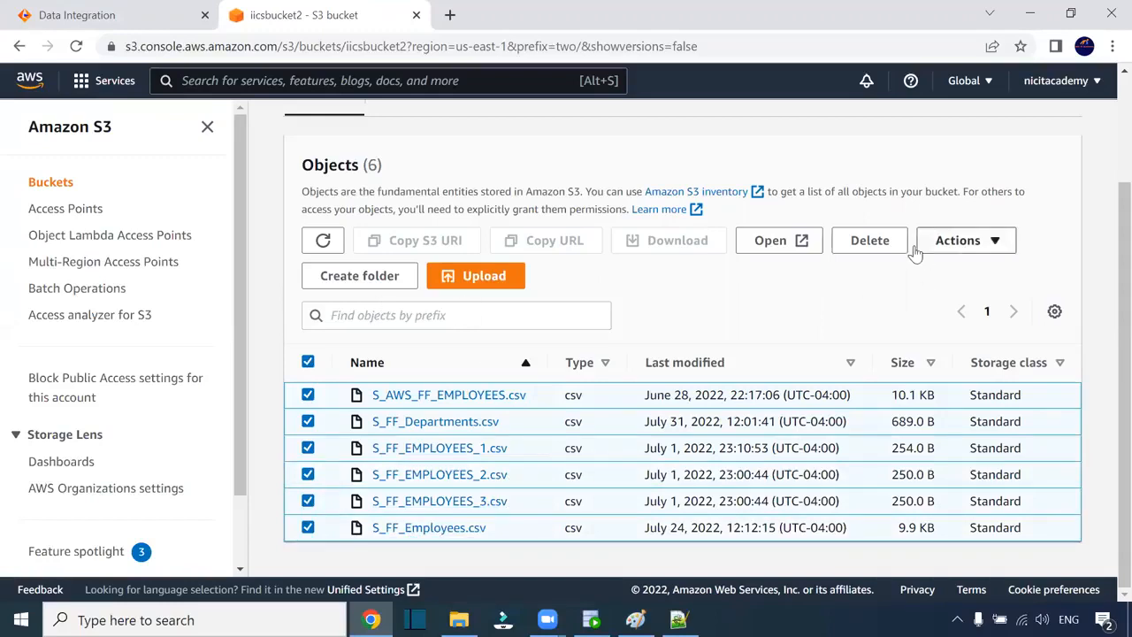
- Permanently delete the six files by pasting 'permanently delete' into the confirmation field, then close the report
left_click(886, 241)
scroll(566, 291, "down", 3)
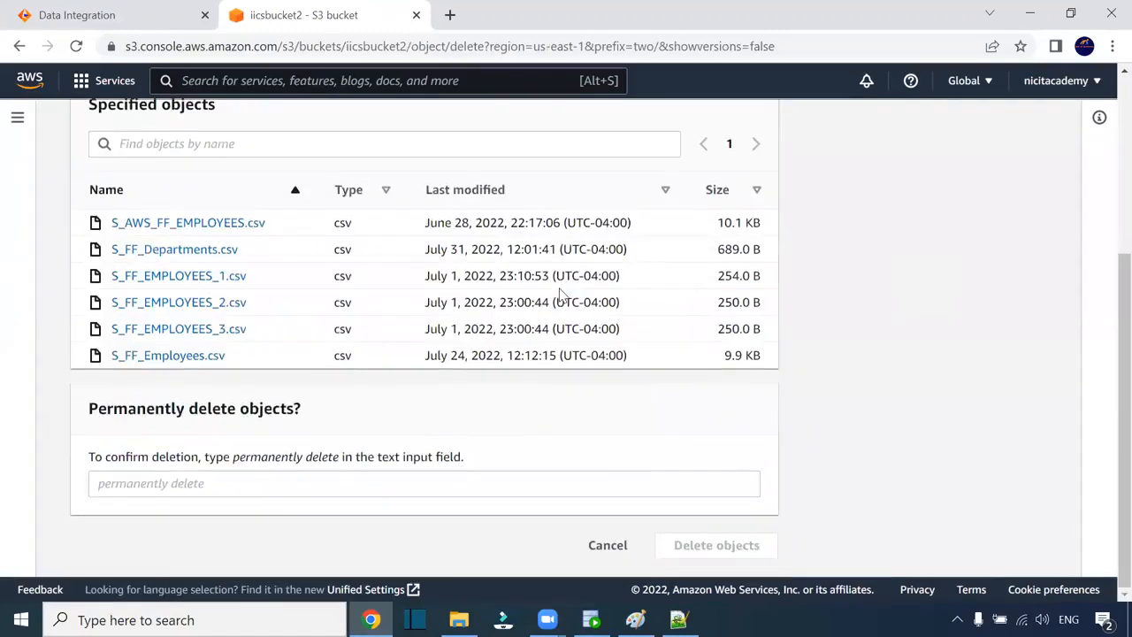
left_click(183, 482)
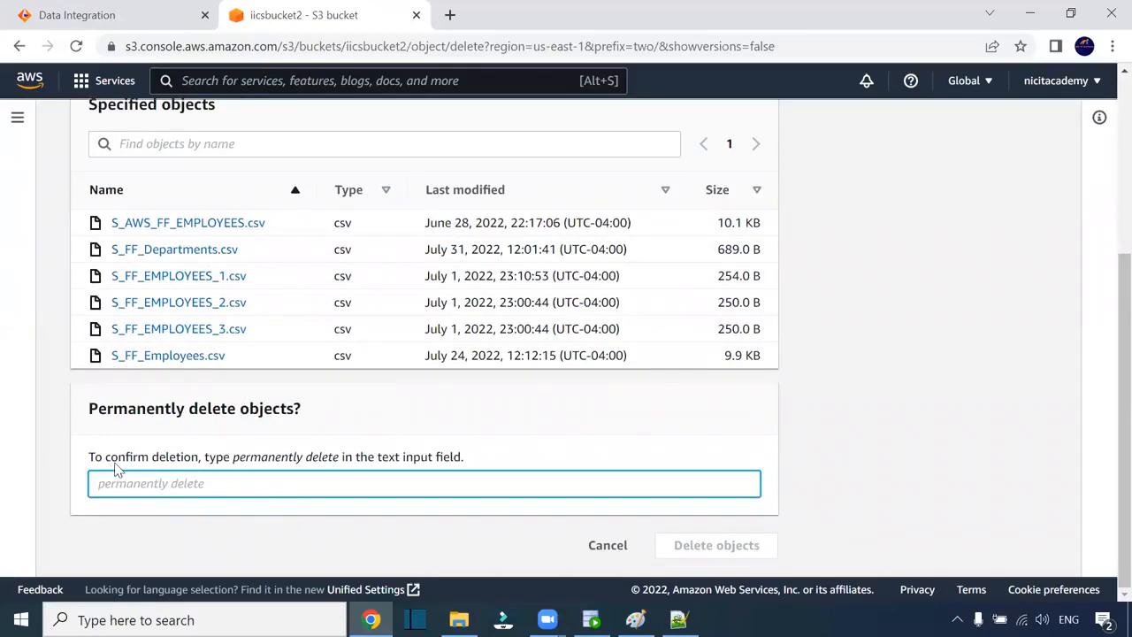
left_click_drag(234, 465, 343, 466)
key("ctrl+c")
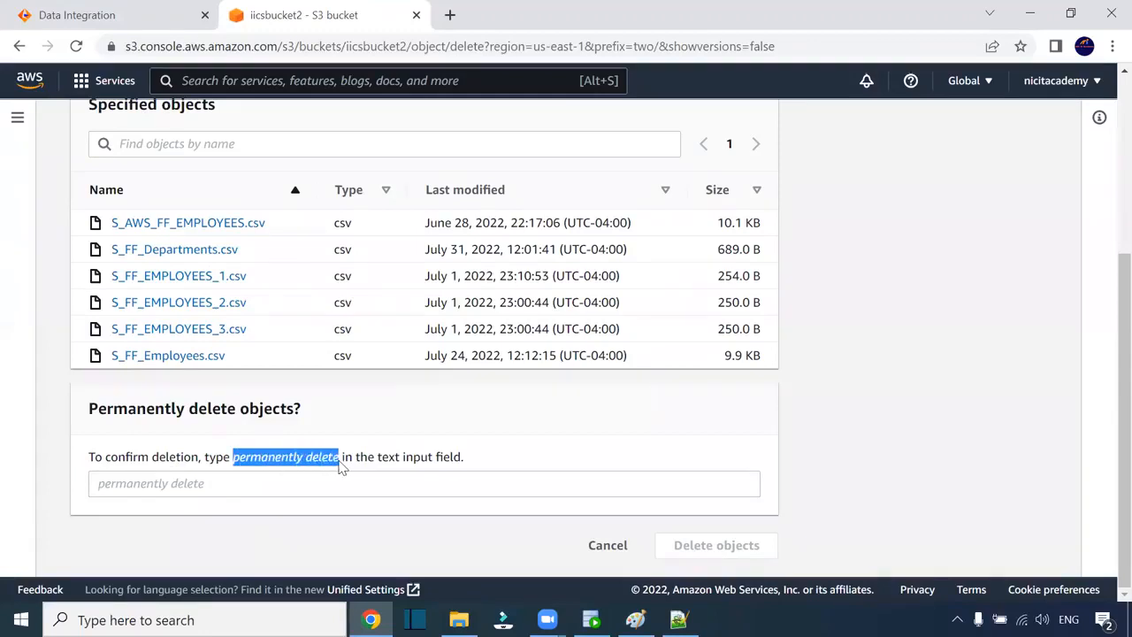
left_click(192, 485)
key("ctrl+v")
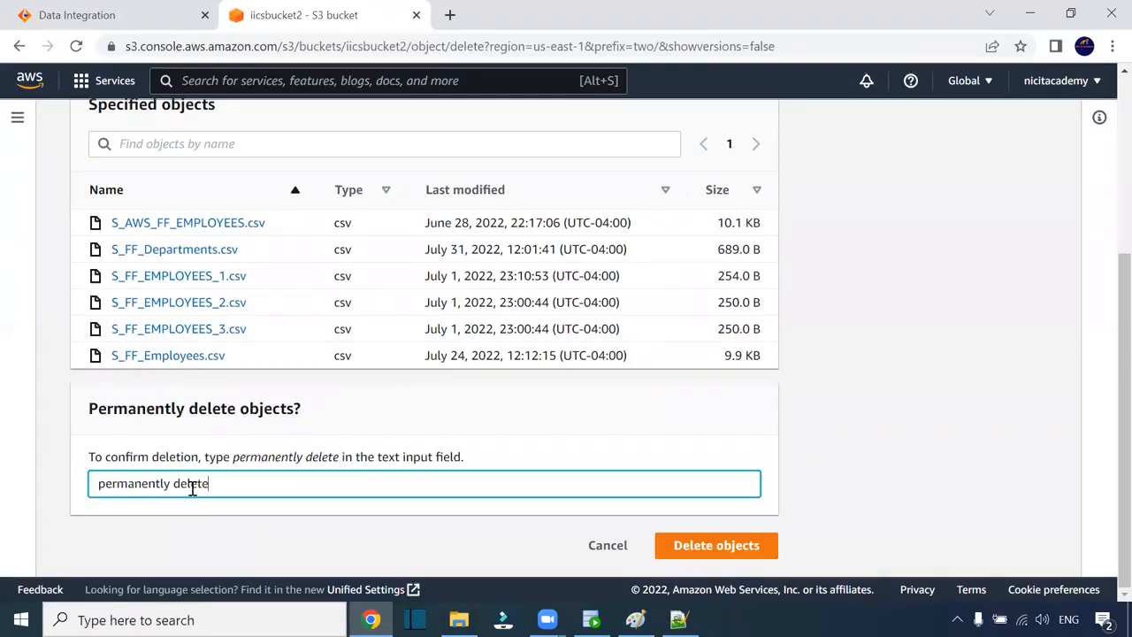
left_click(748, 545)
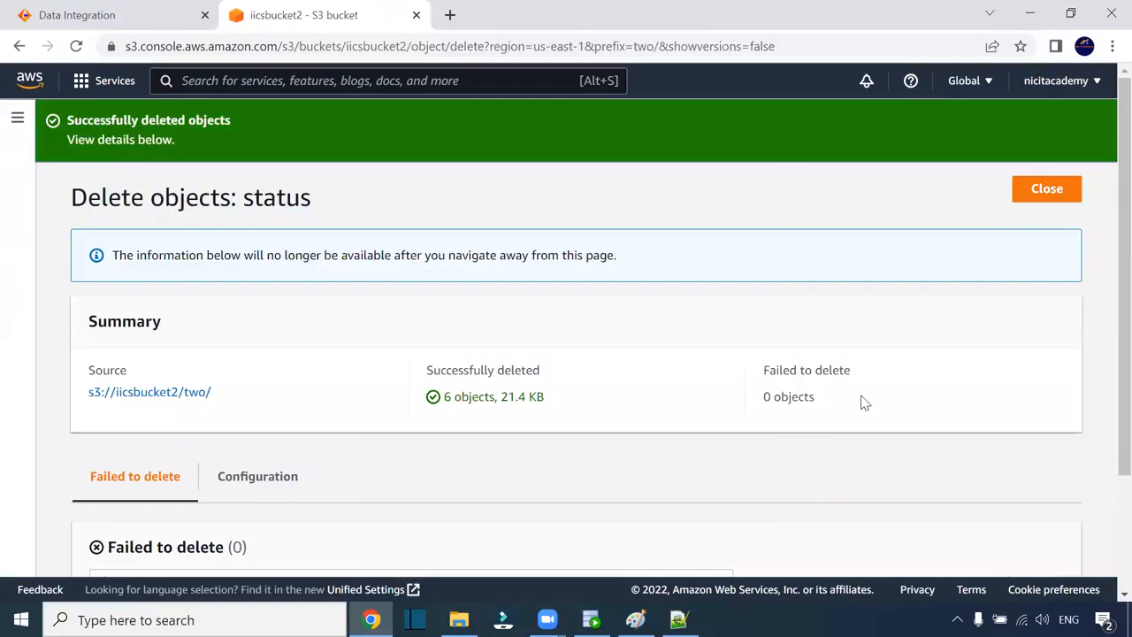
scroll(380, 301, "down", 2)
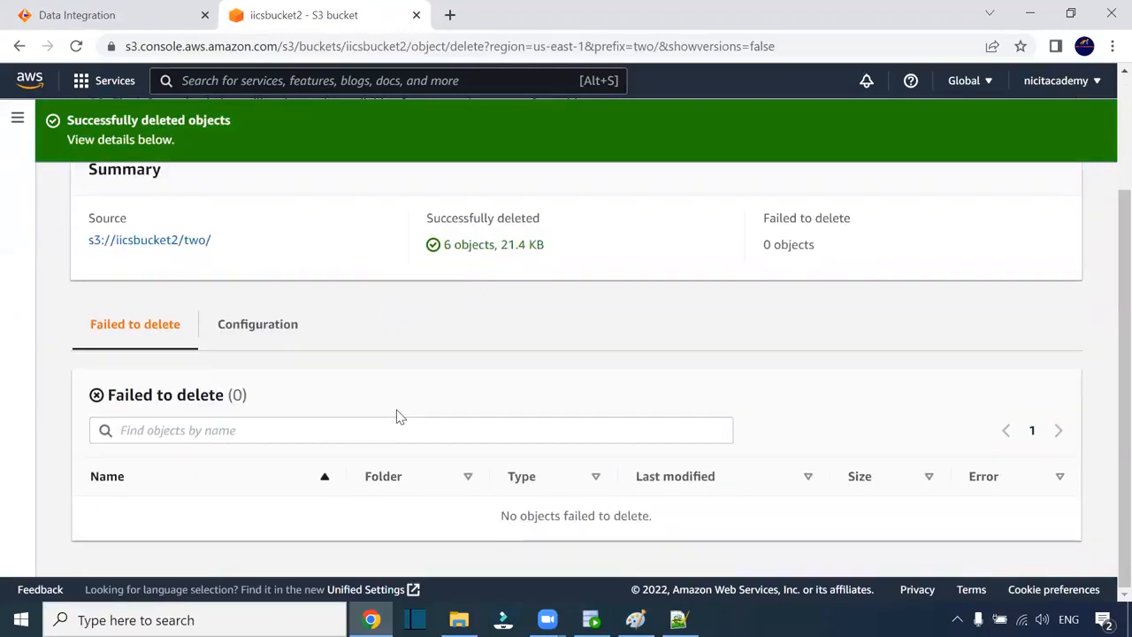
scroll(380, 422, "up", 2)
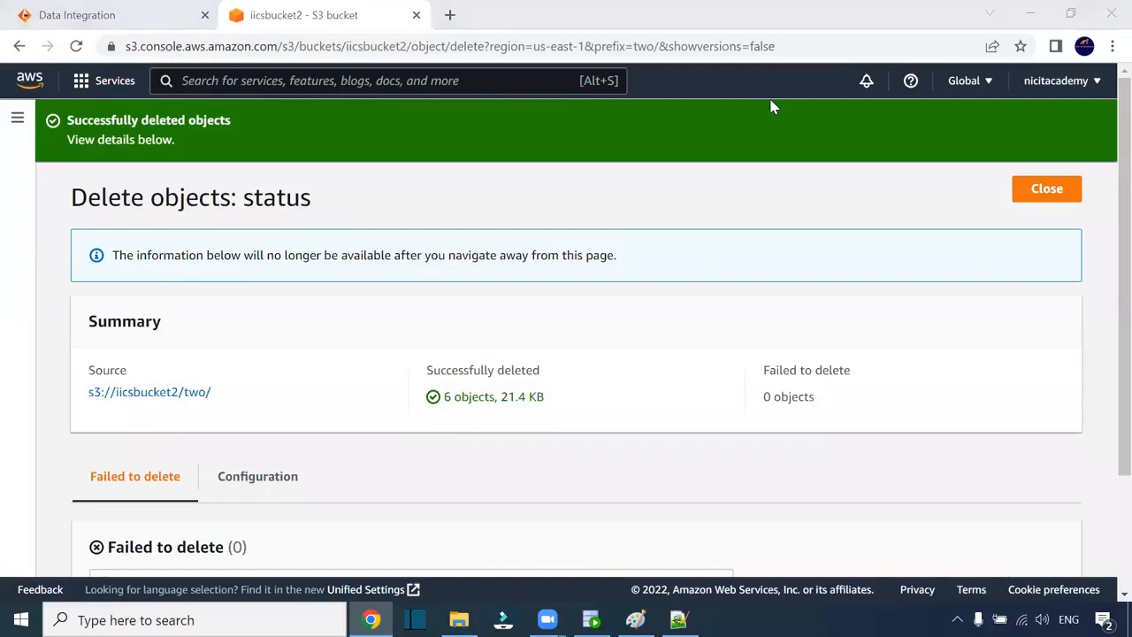
left_click(1048, 189)
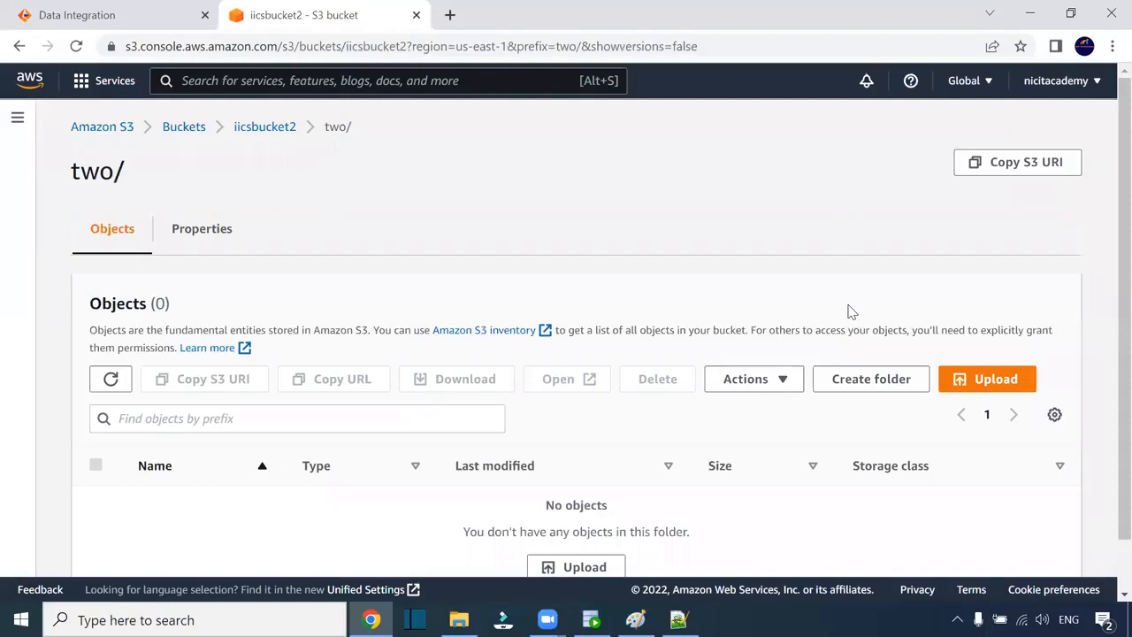
- Add C:\Src_Files\S_FF_Employees to a new upload into iicsbucket2's two/ folder
left_click(264, 126)
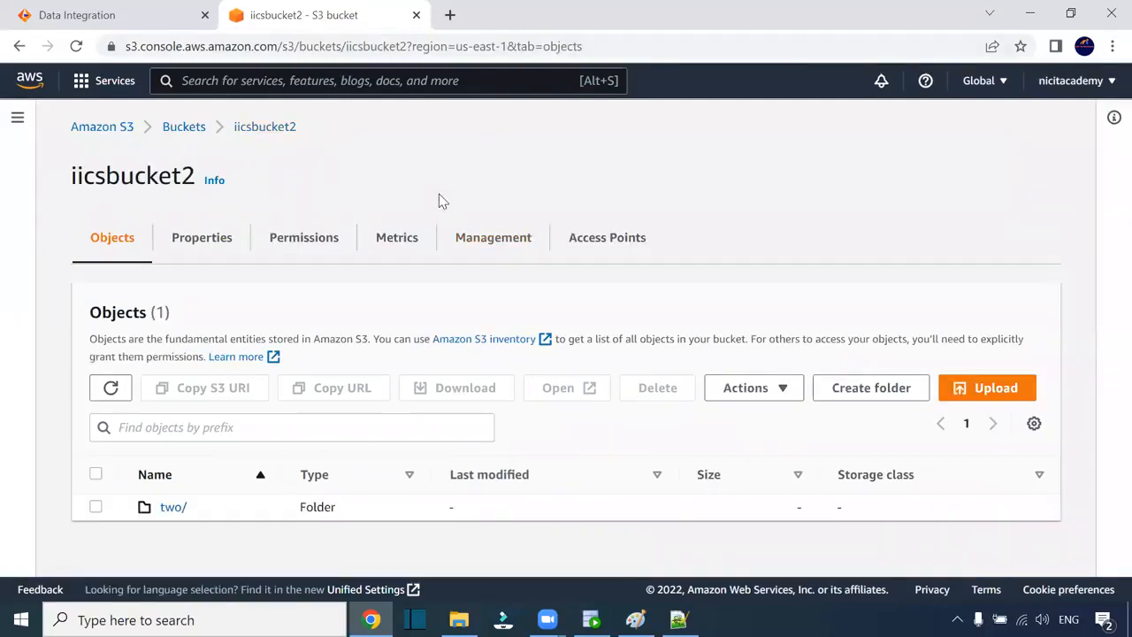
left_click(167, 508)
scroll(577, 343, "down", 2)
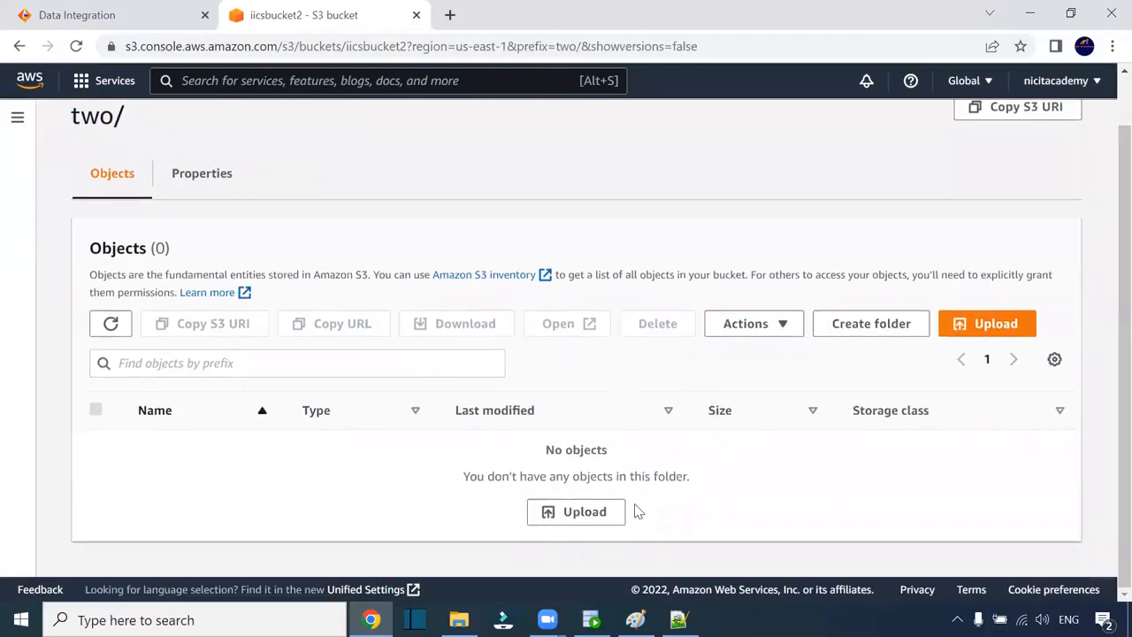
left_click(1000, 336)
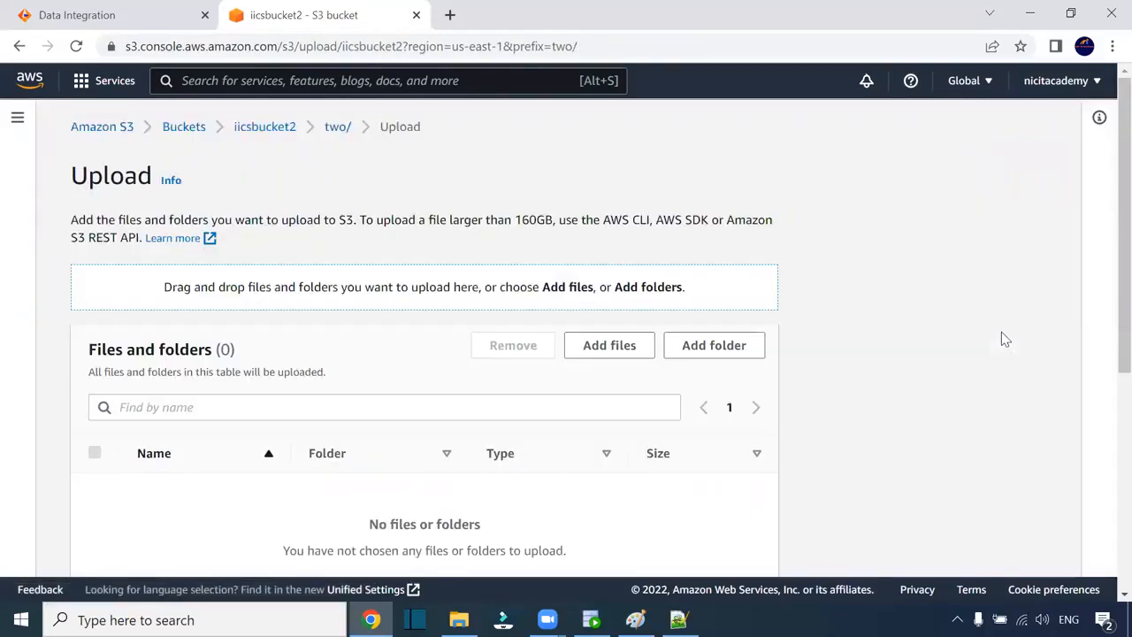
scroll(469, 341, "down", 2)
left_click(603, 180)
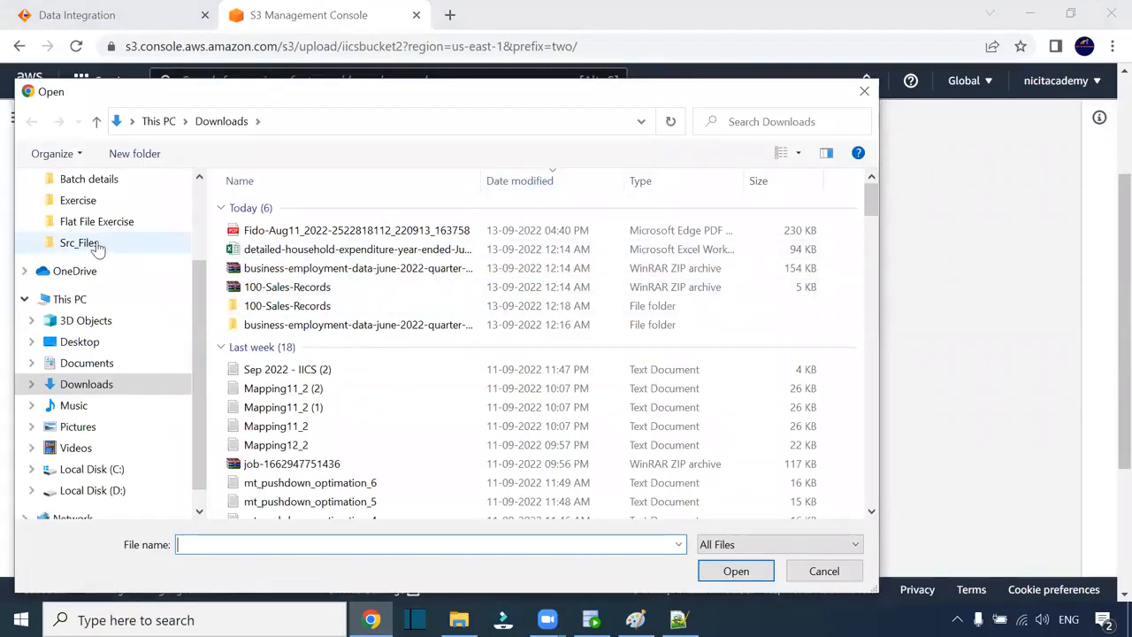
left_click(80, 244)
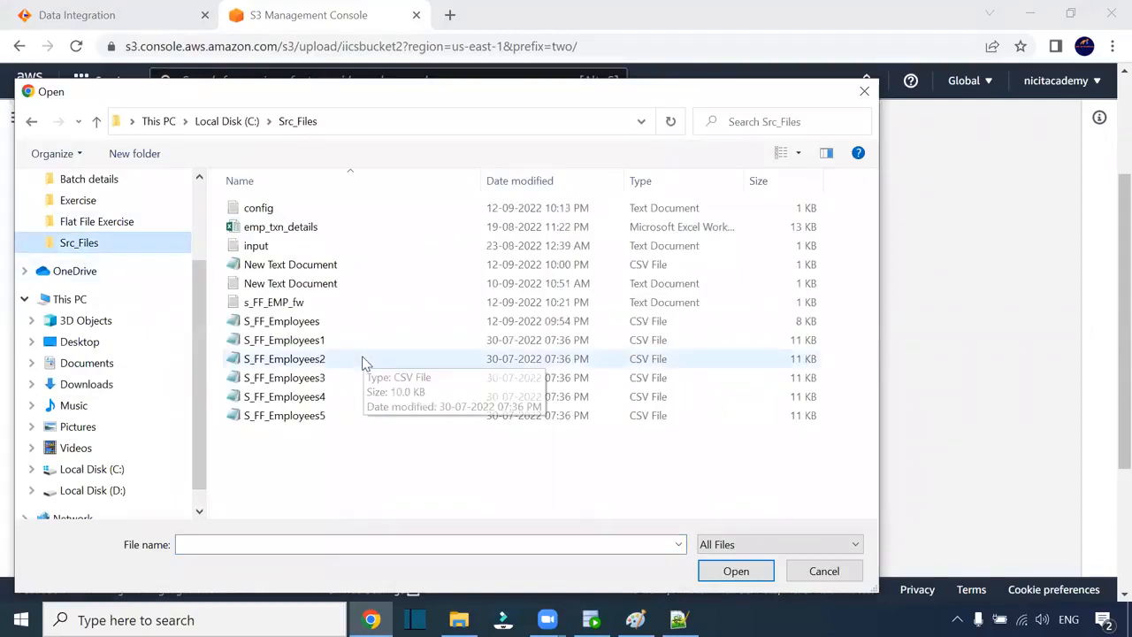
left_click(315, 323)
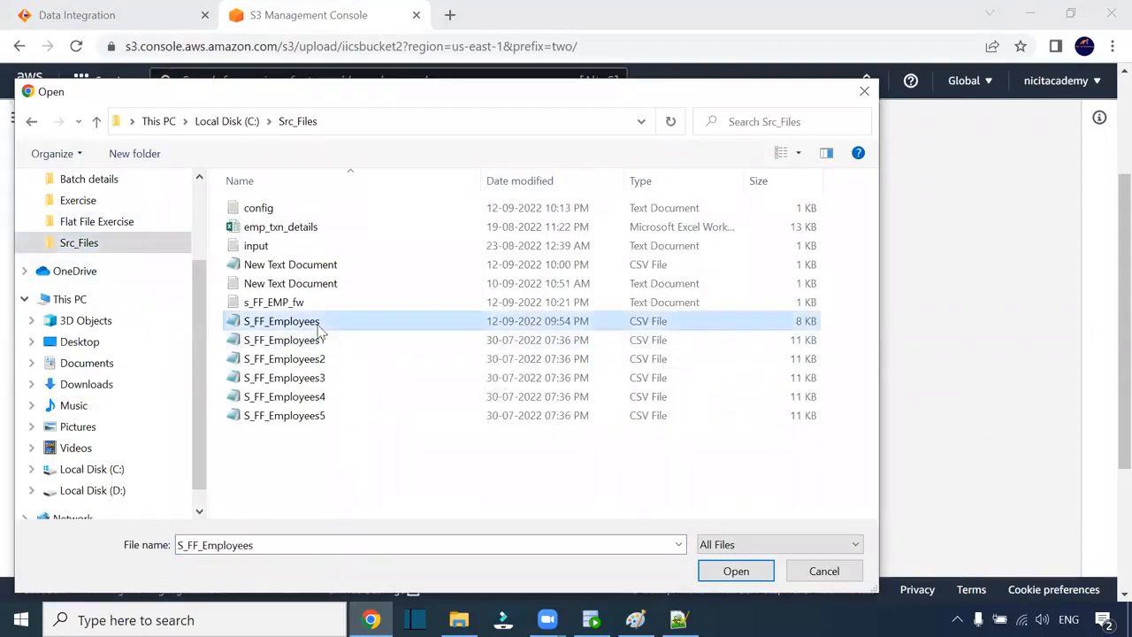
left_click(718, 570)
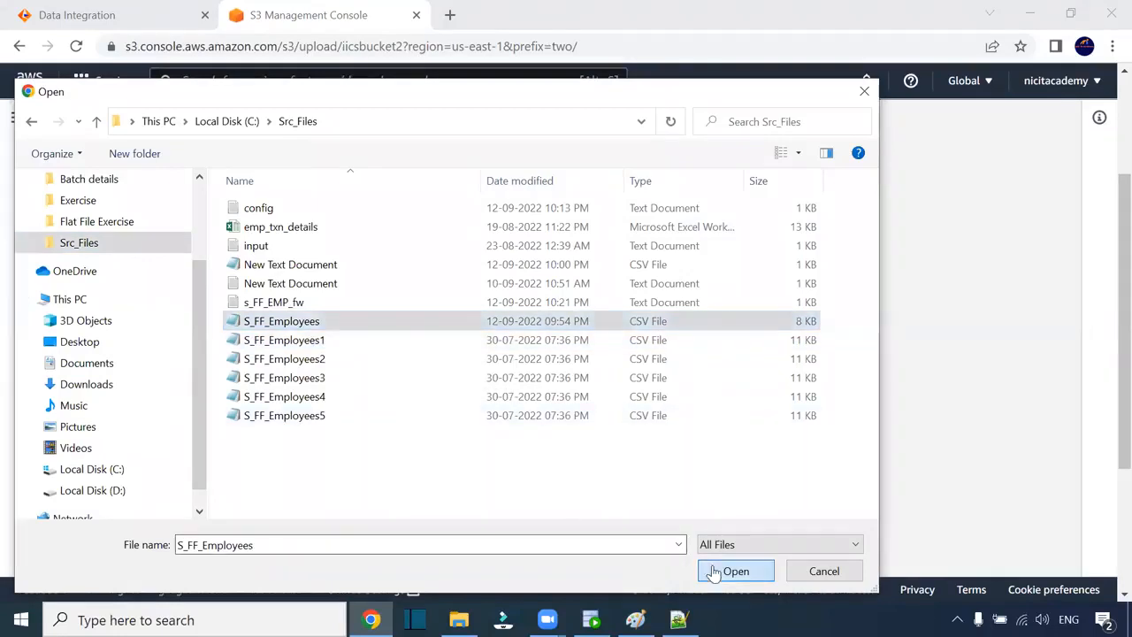
- Upload S_FF_Employees.csv (8.0 KB) and check its last-modified timestamp in the folder
scroll(309, 353, "down", 3)
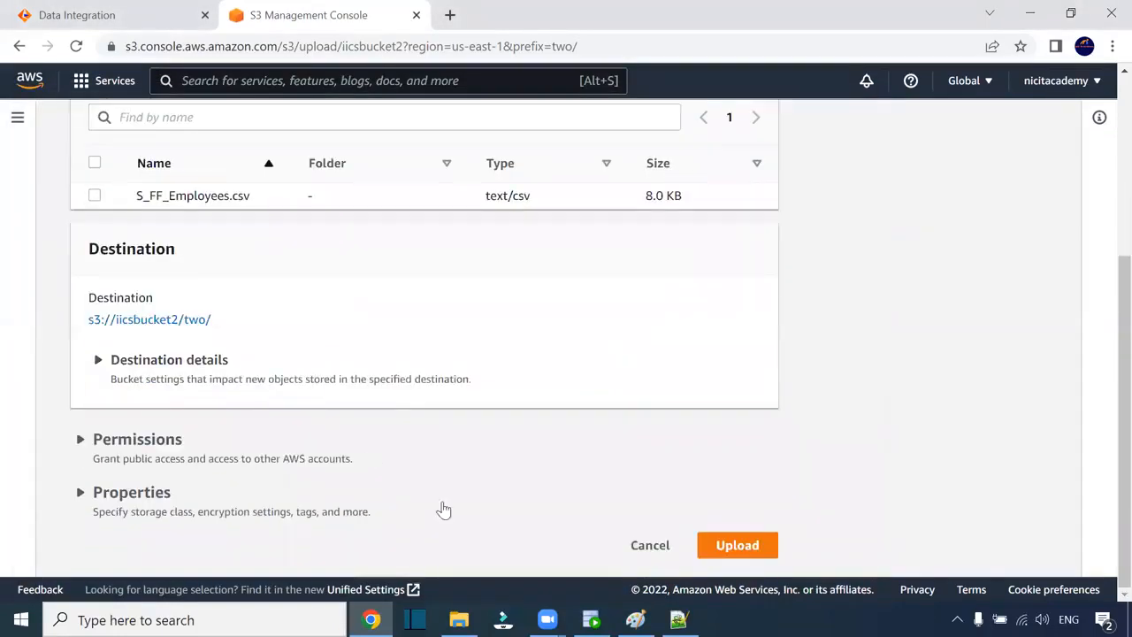
left_click(736, 545)
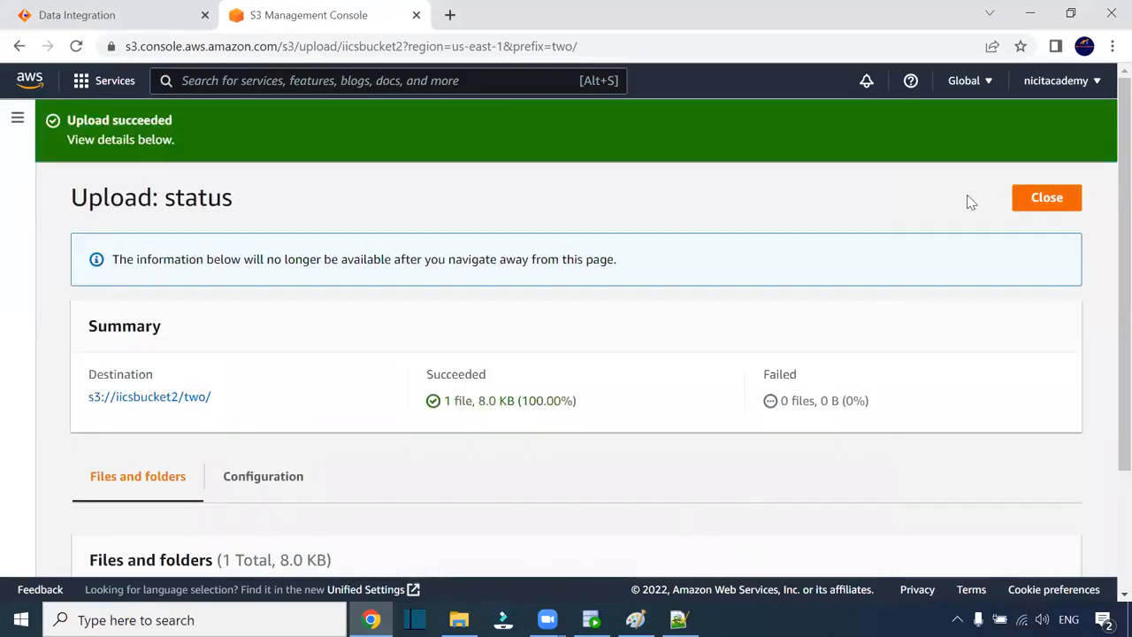
left_click(1031, 198)
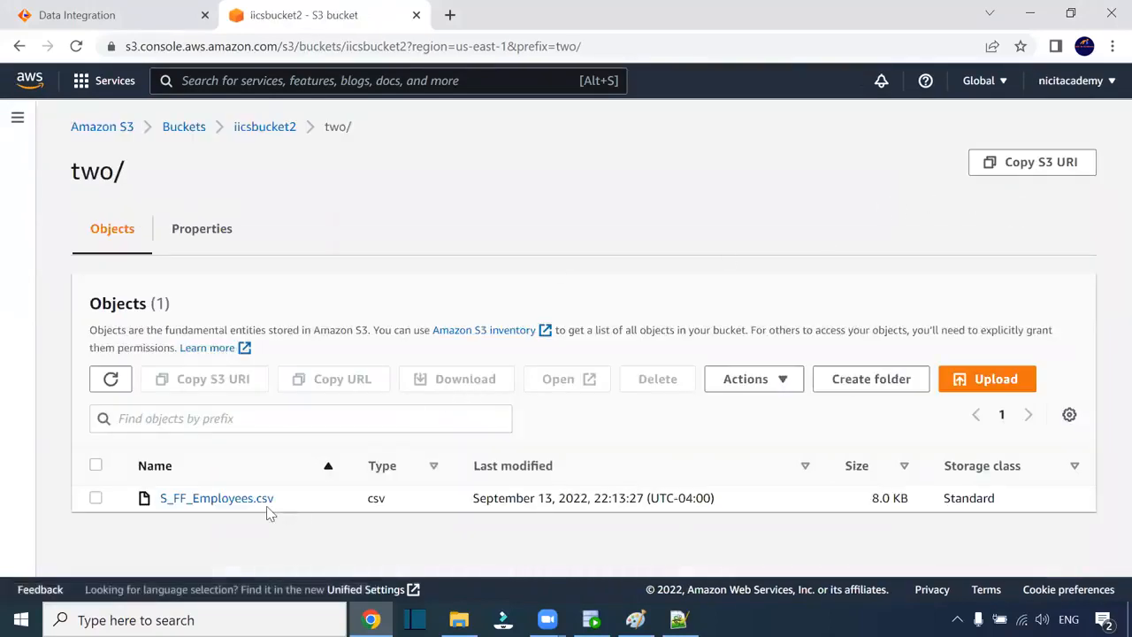
left_click_drag(474, 497, 731, 503)
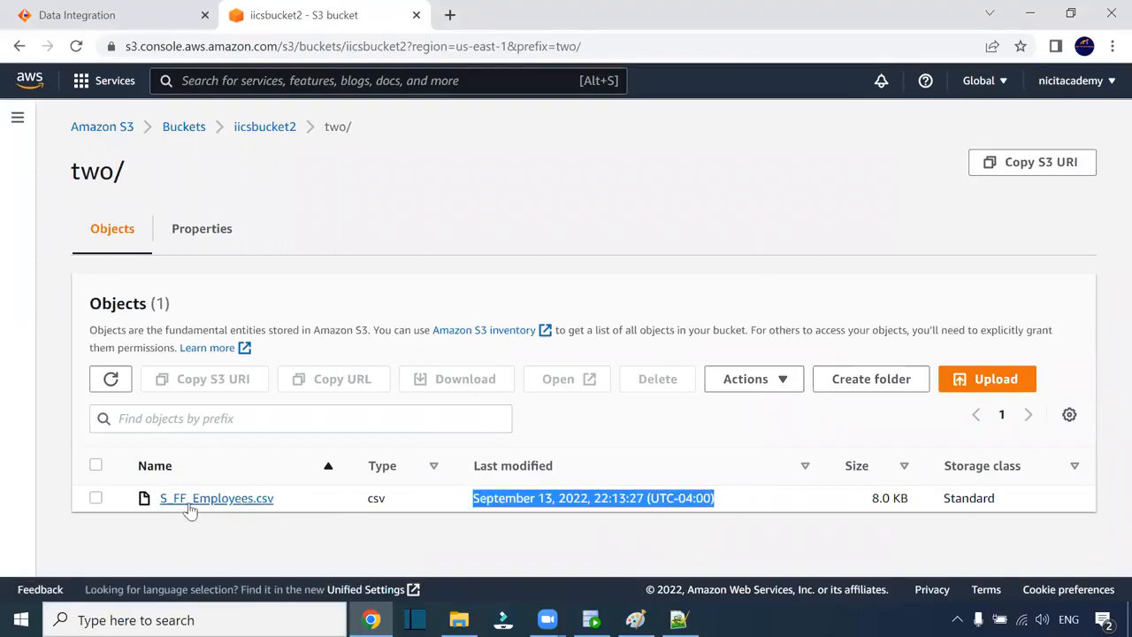
left_click(459, 618)
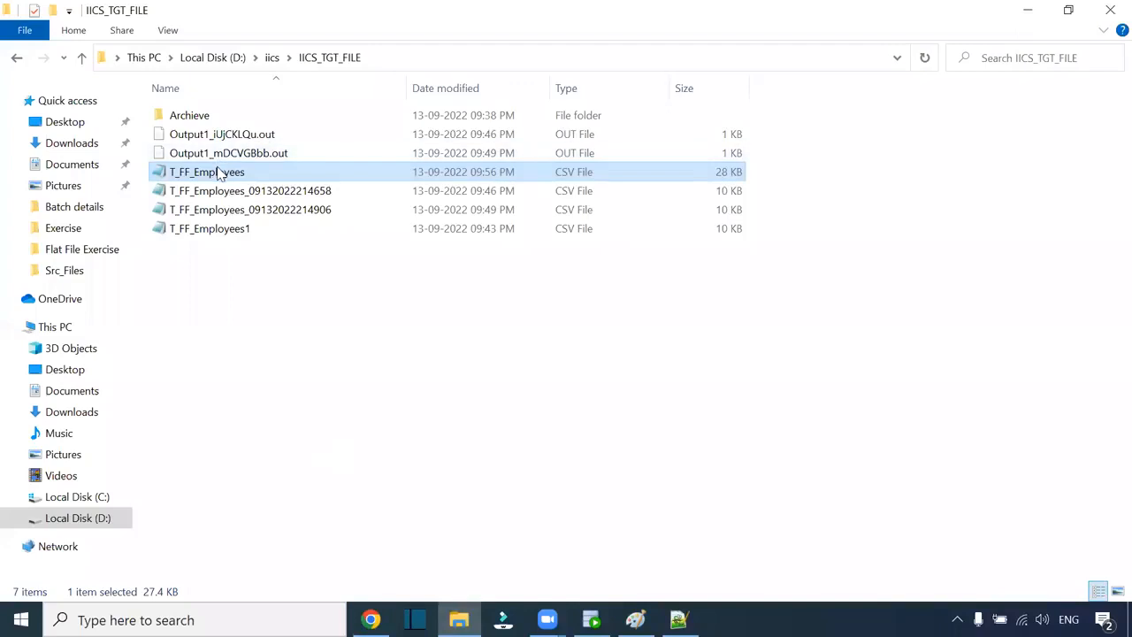
- Open S_FF_Employees in Notepad and change row 100's first name from "NIC, IT Academy" to NIC IT Academy
left_click(84, 274)
left_click(226, 230)
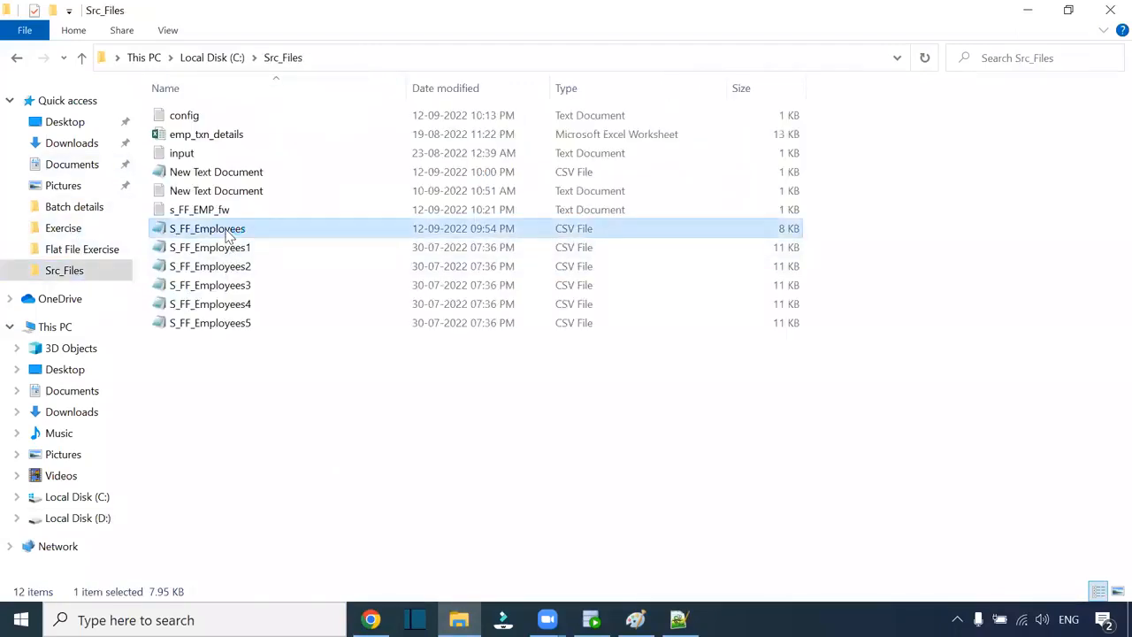
double_click(227, 230)
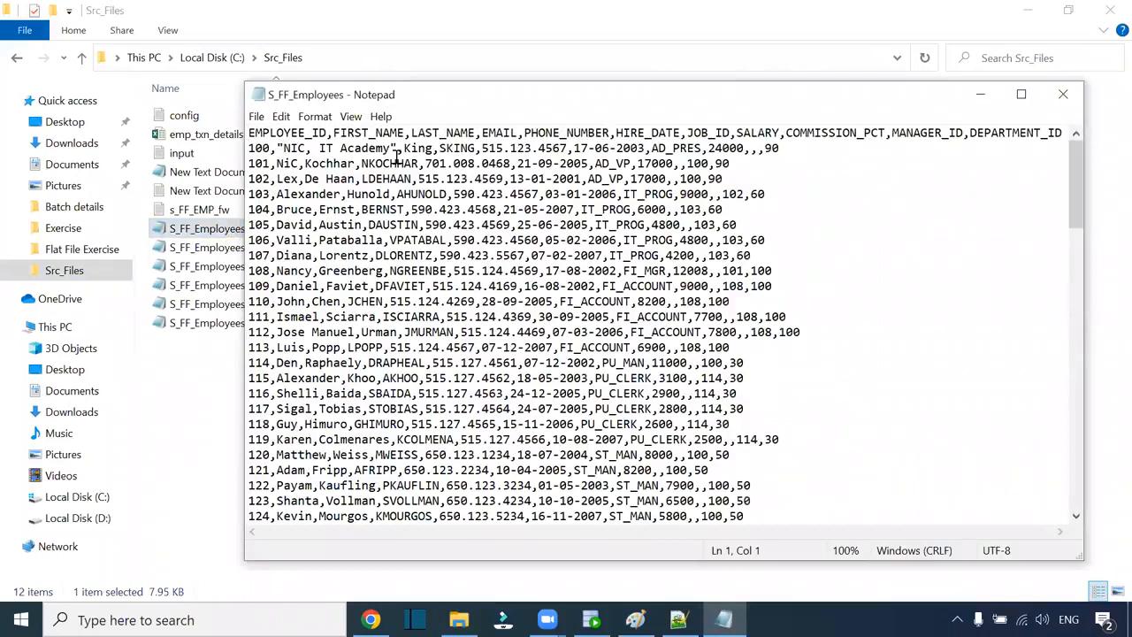
left_click(397, 148)
key("BackSpace")
left_click_drag(321, 149, 305, 148)
key("BackSpace")
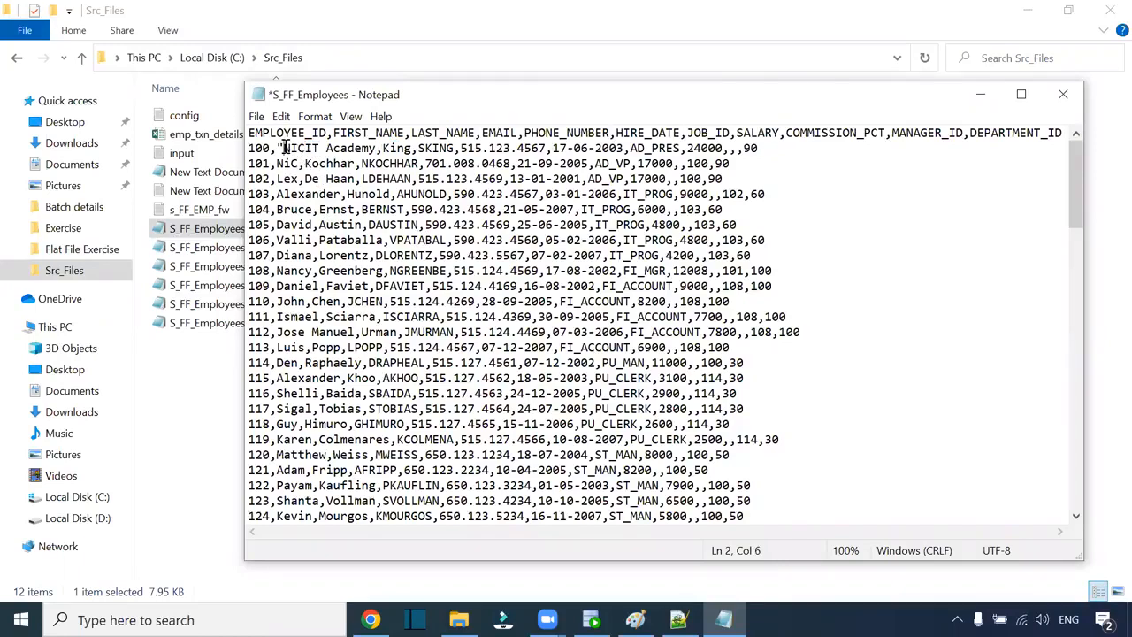
key("BackSpace")
left_click(305, 150)
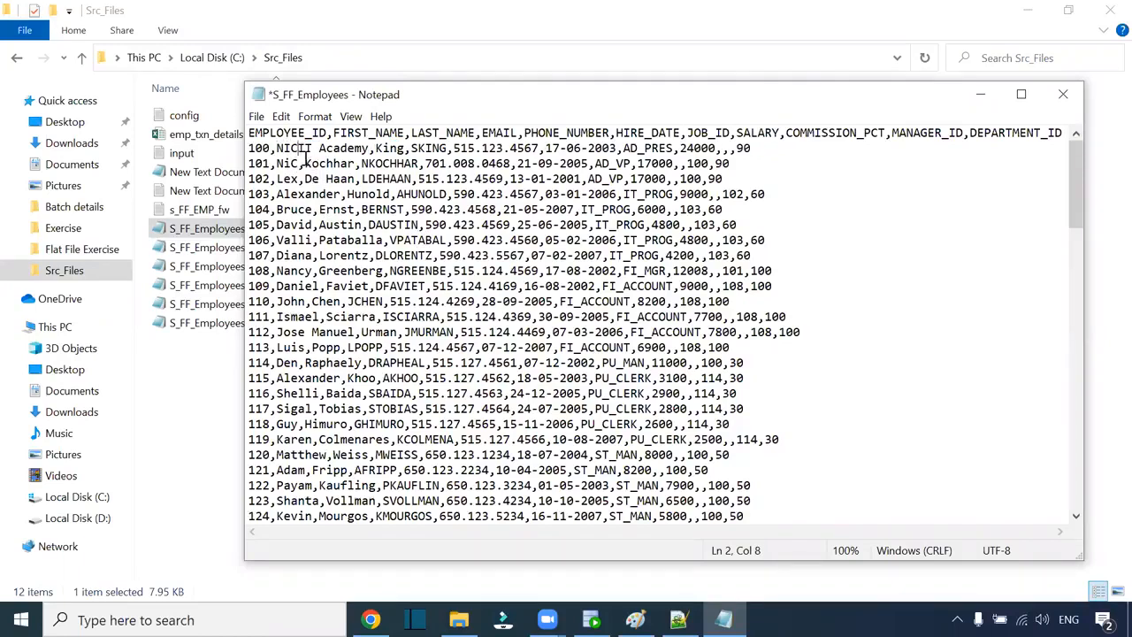
- Save the edited CSV, close Notepad and return to the S3 page
left_click(256, 116)
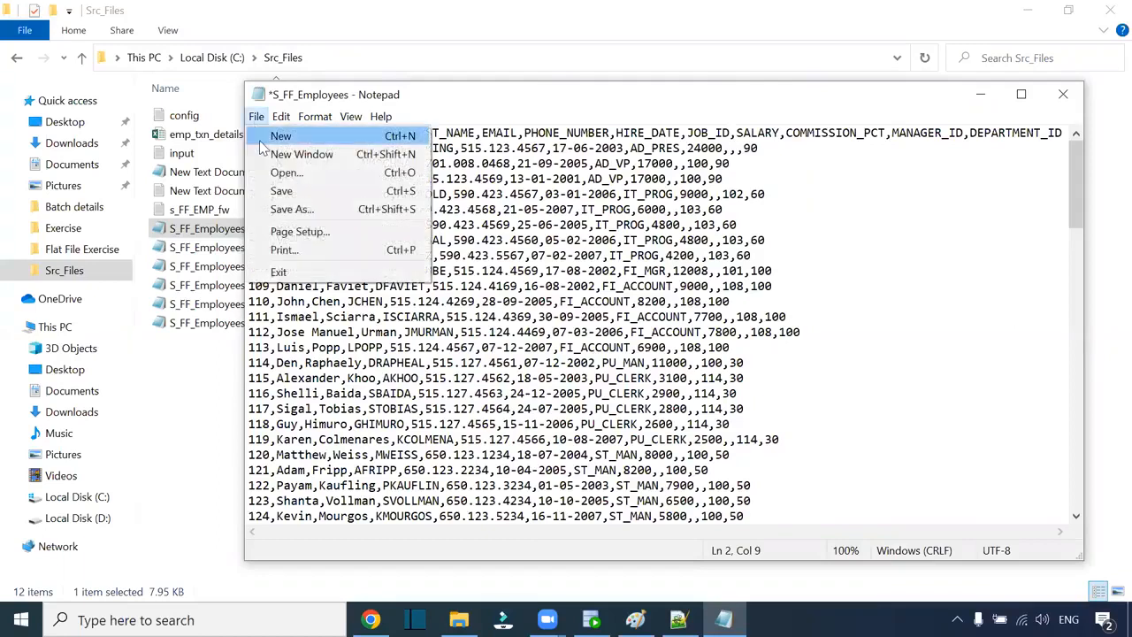
left_click(283, 192)
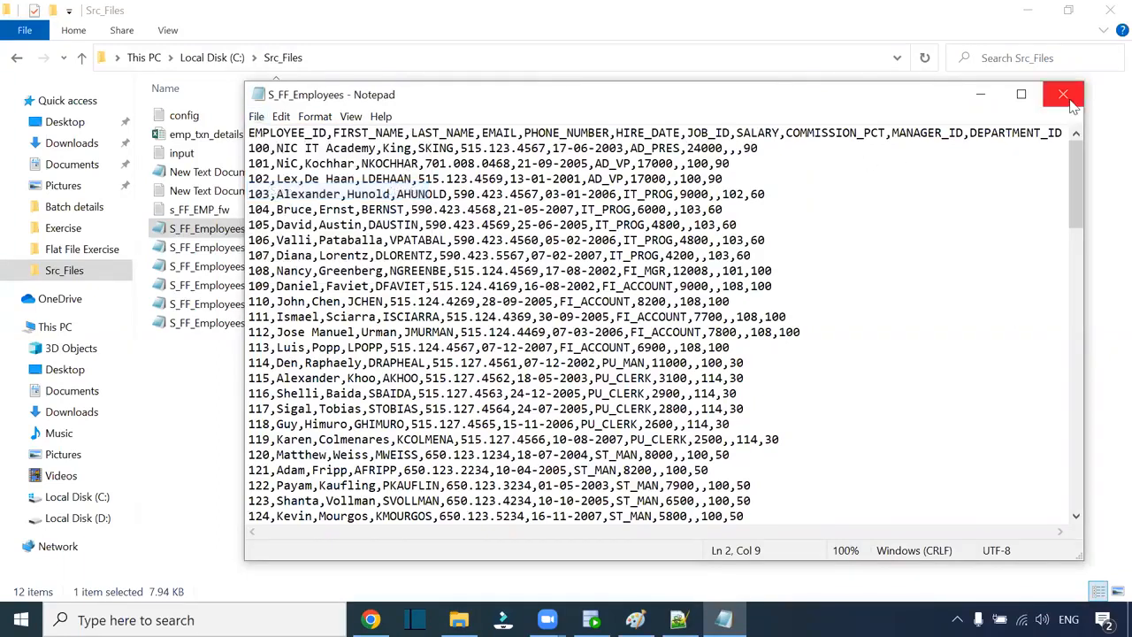
left_click(1063, 94)
left_click(611, 385)
key("alt+Tab")
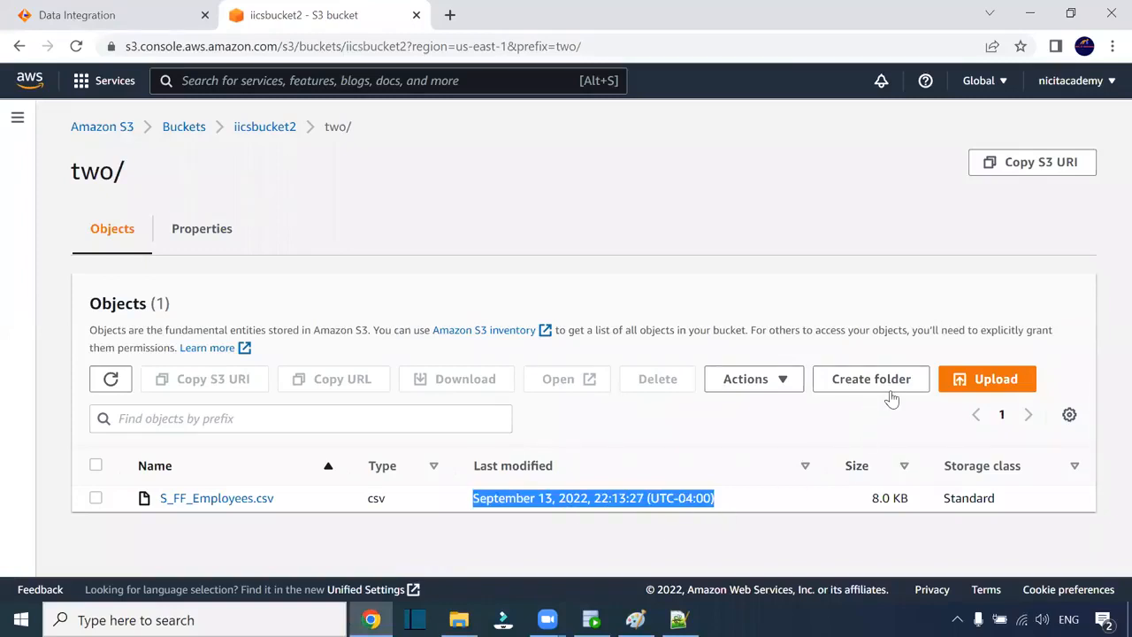
- Upload the edited S_FF_Employees.csv (7.9 KB) from Src_Files to replace the copy in two/
left_click(987, 381)
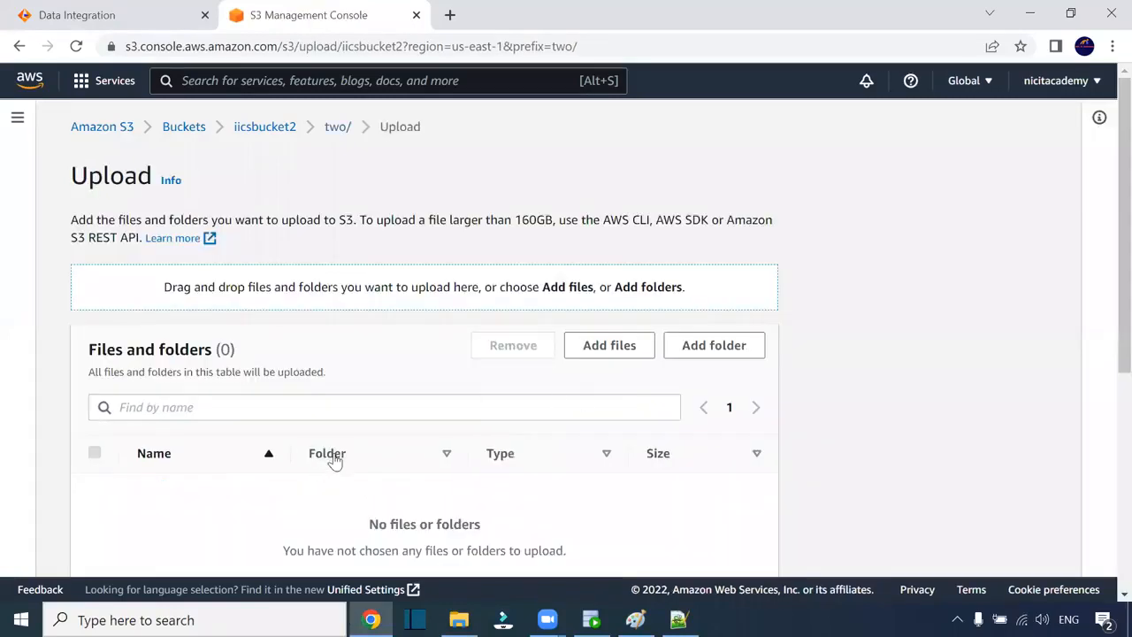
scroll(331, 460, "down", 2)
left_click(610, 170)
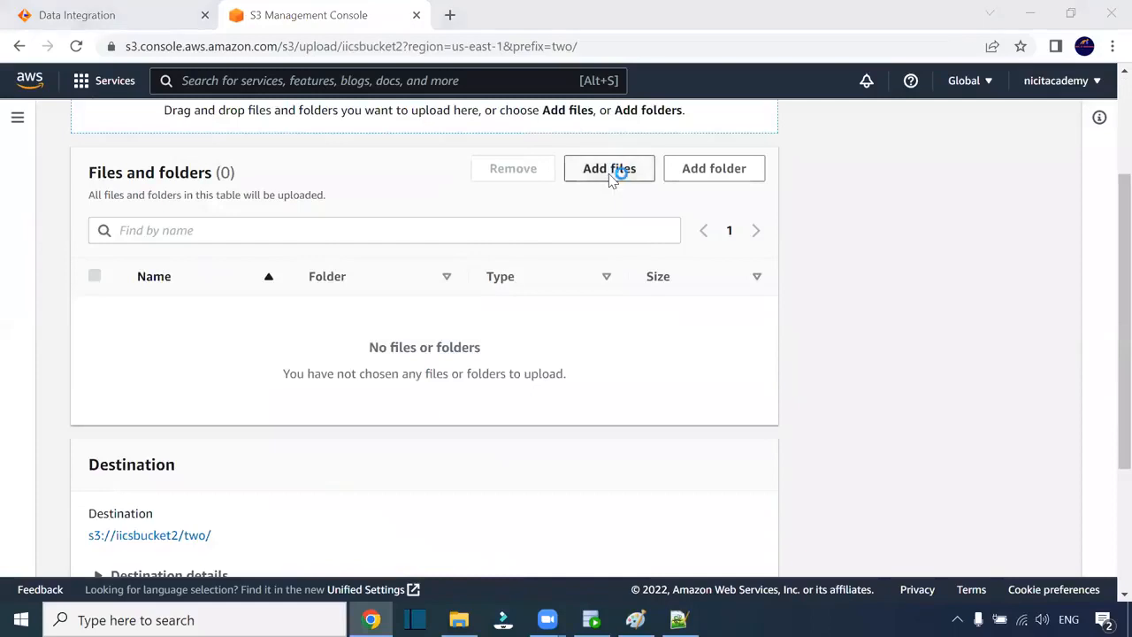
left_click(99, 249)
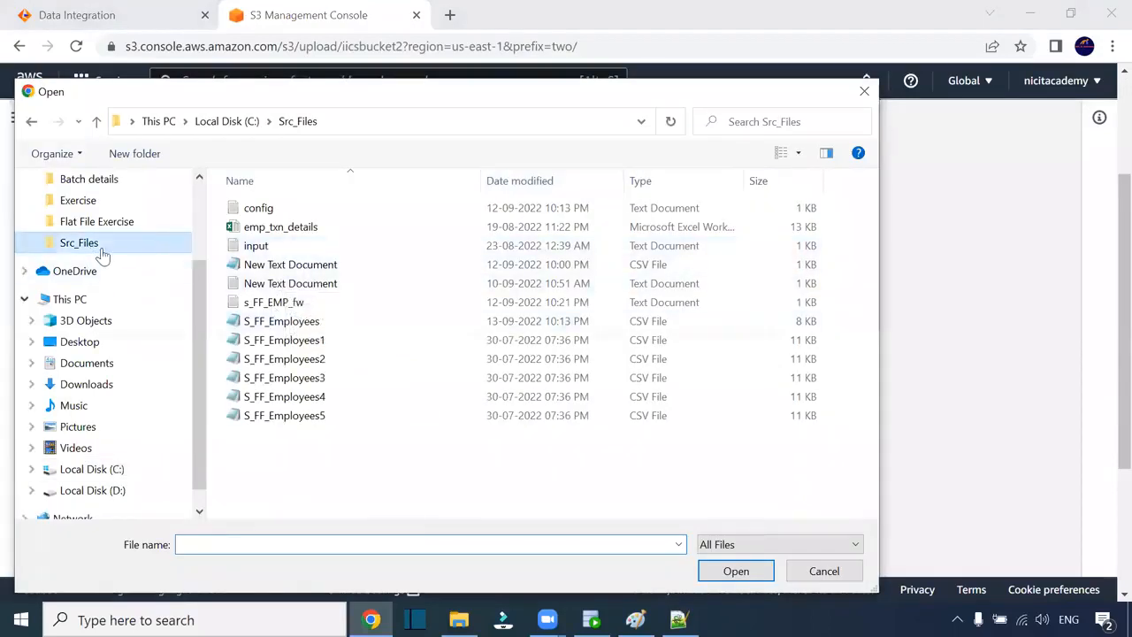
left_click(351, 323)
left_click(756, 573)
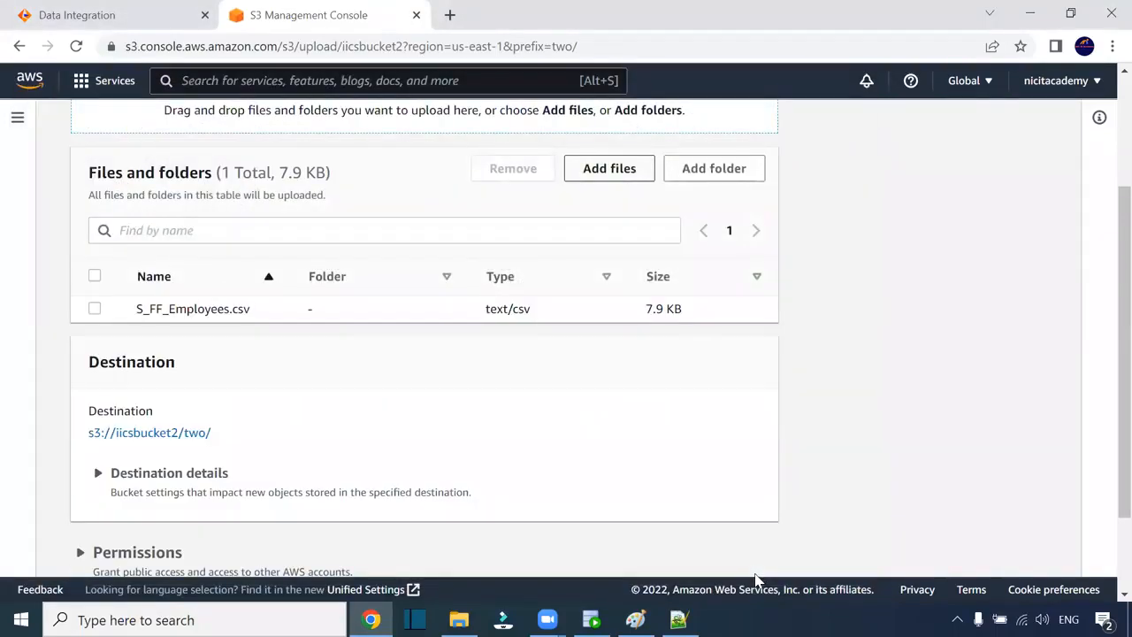
scroll(699, 454, "down", 2)
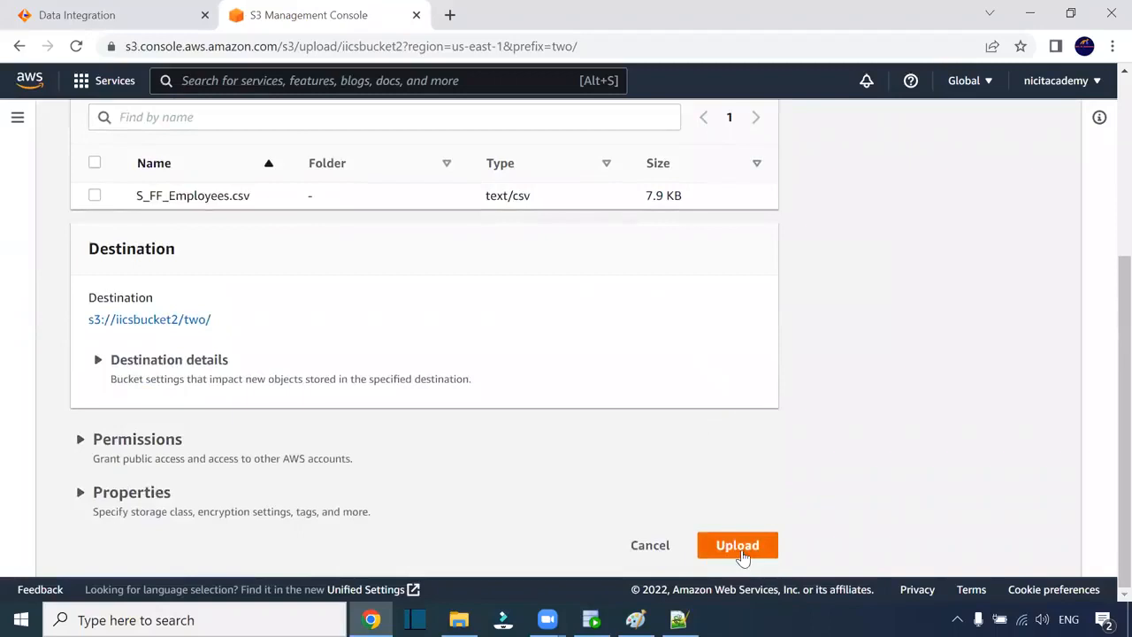
left_click(740, 546)
left_click(1025, 196)
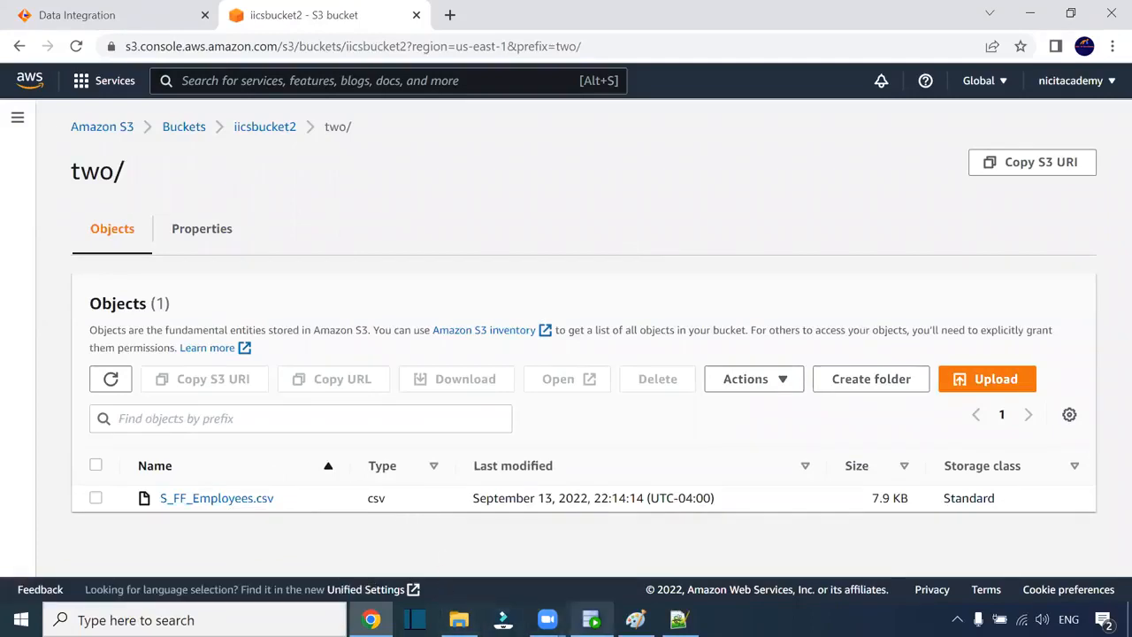
left_click(96, 10)
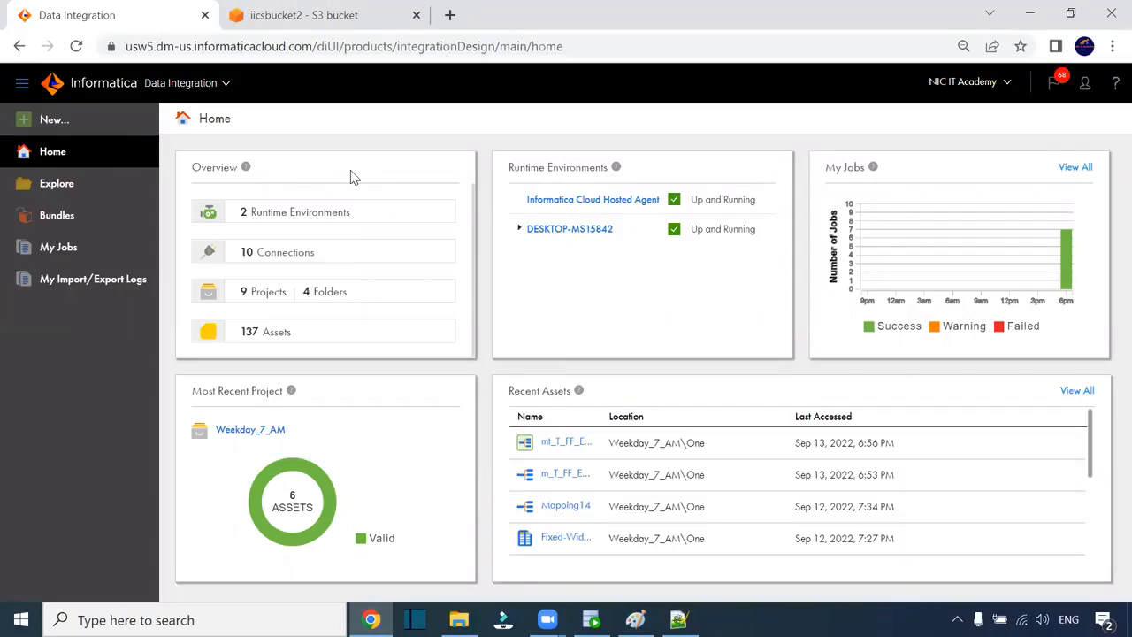
- Create a new mapping, Mapping15, from the New asset menu
left_click(55, 119)
left_click(279, 247)
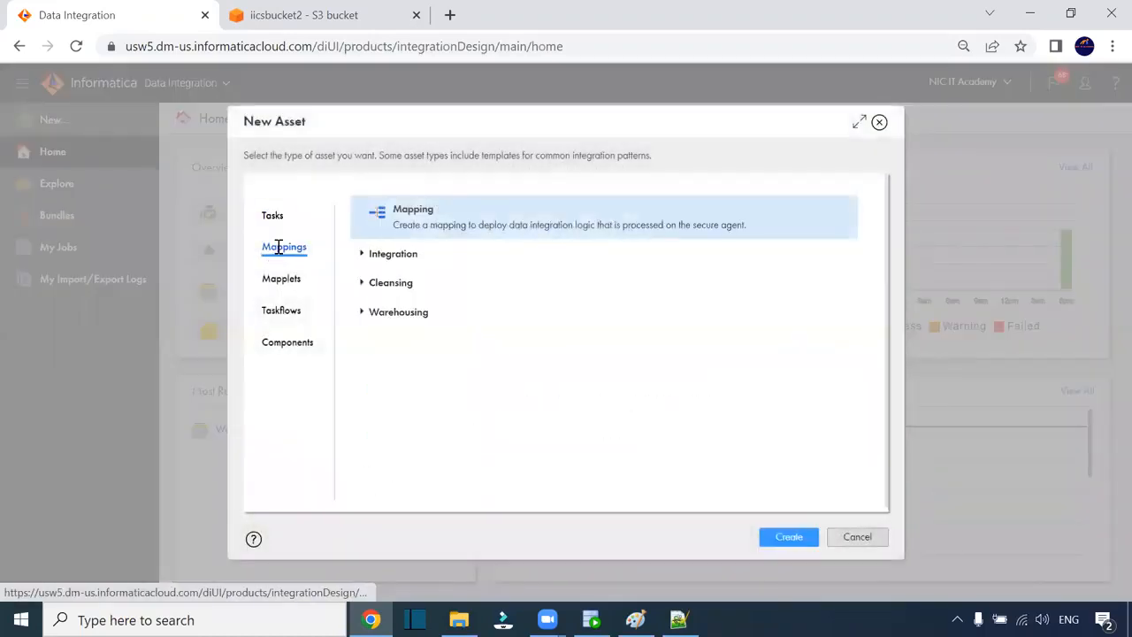
left_click(790, 537)
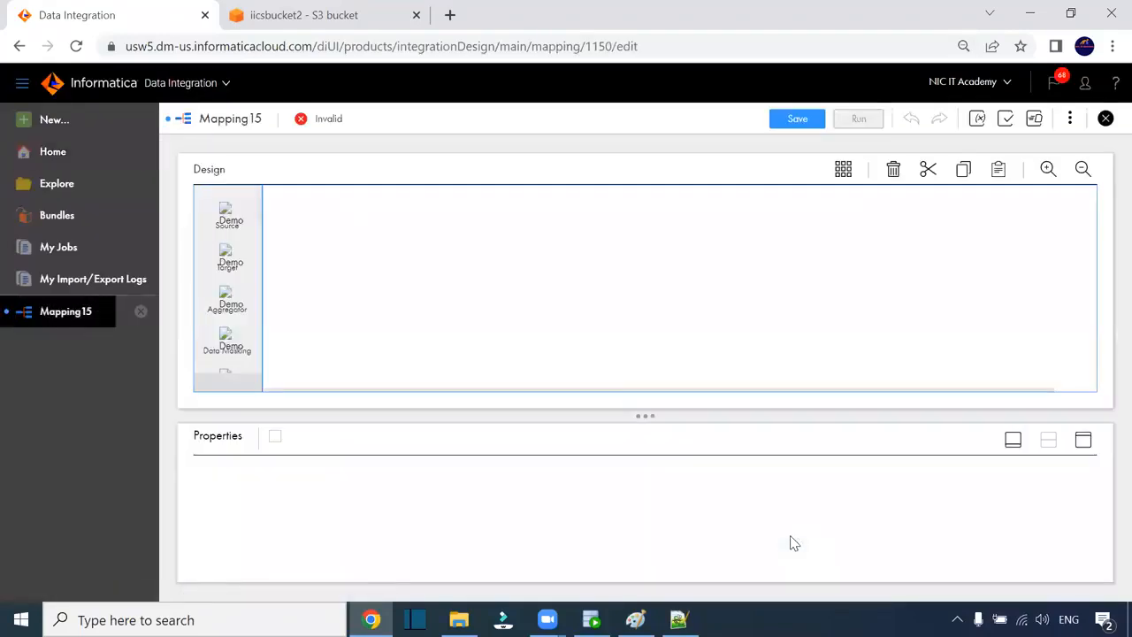
- Set the Source's connection to s3_conn (Amazon S3 v2) in its enlarged Properties
left_click(336, 280)
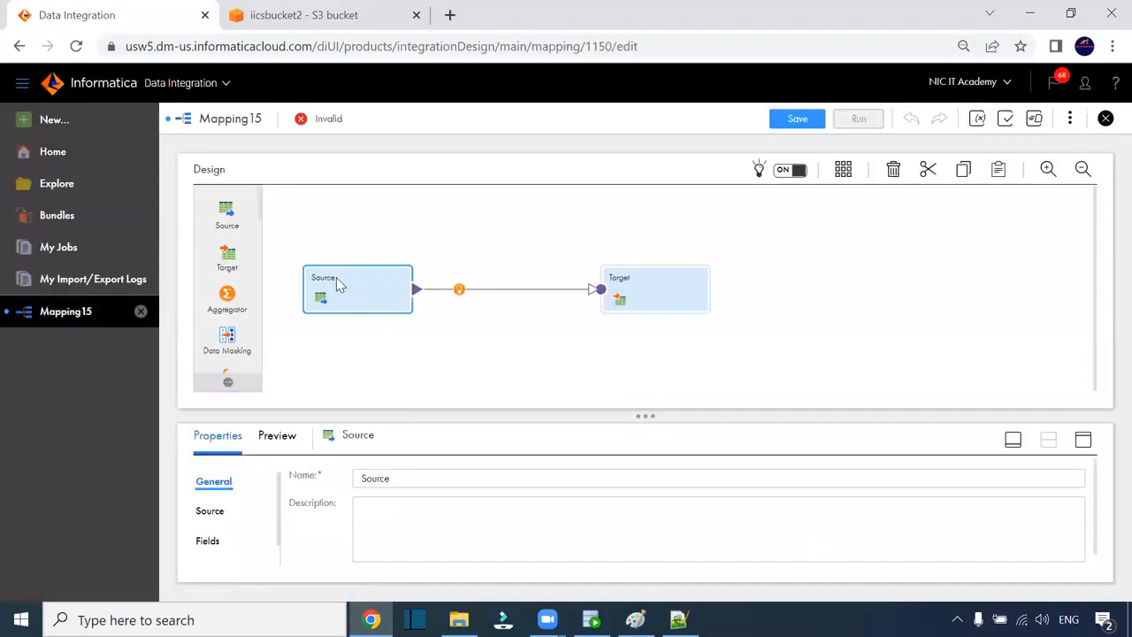
left_click(1083, 440)
left_click(211, 243)
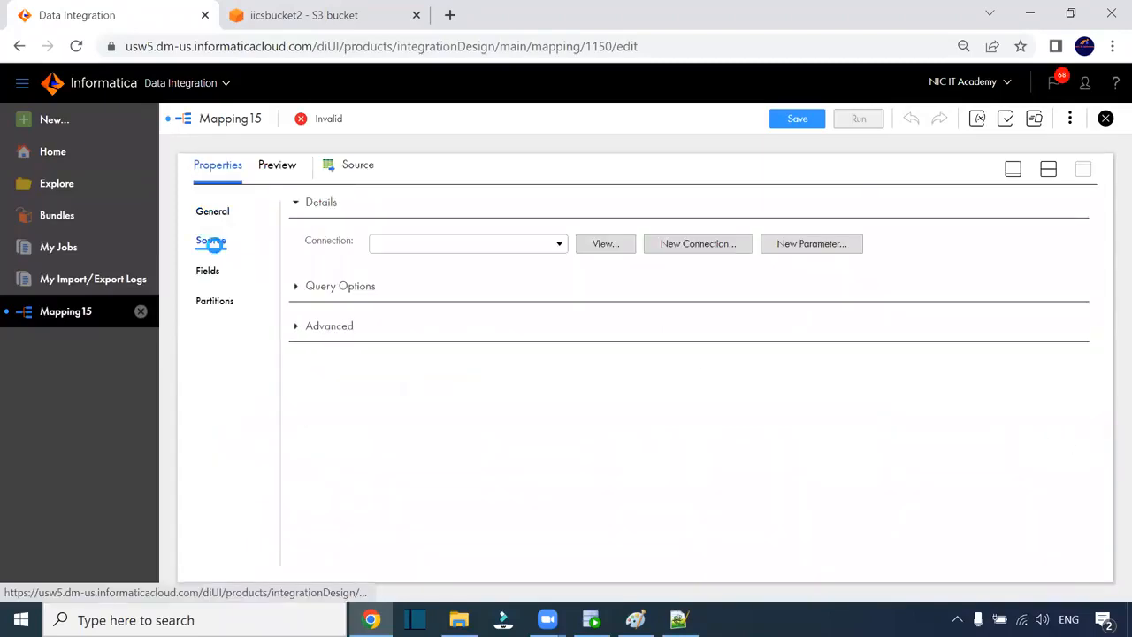
left_click(442, 247)
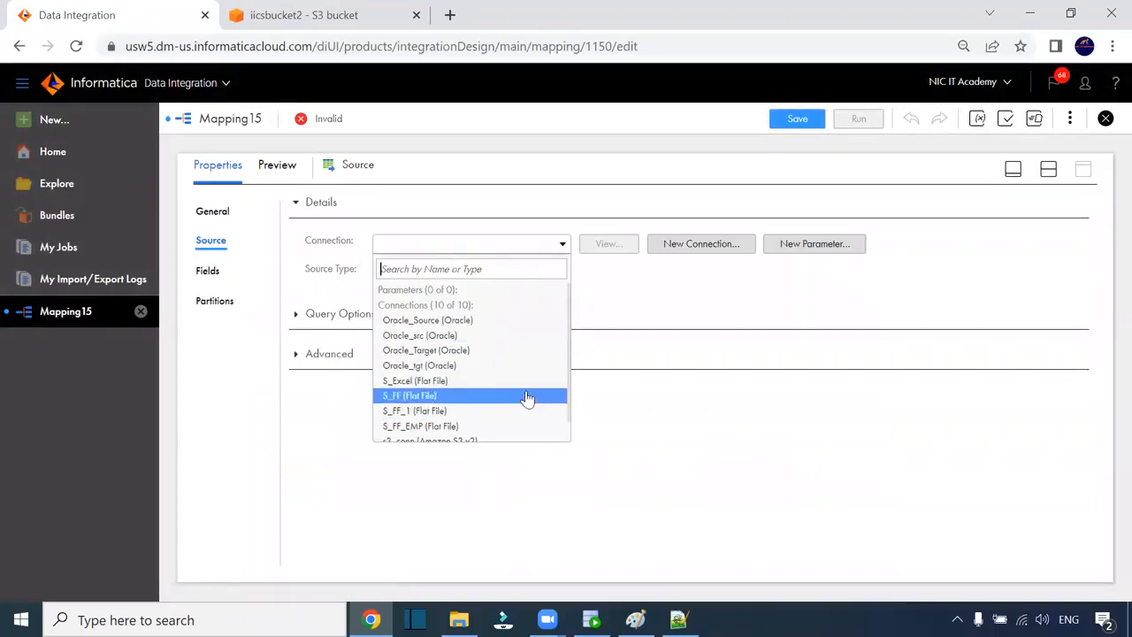
scroll(525, 367, "down", 1)
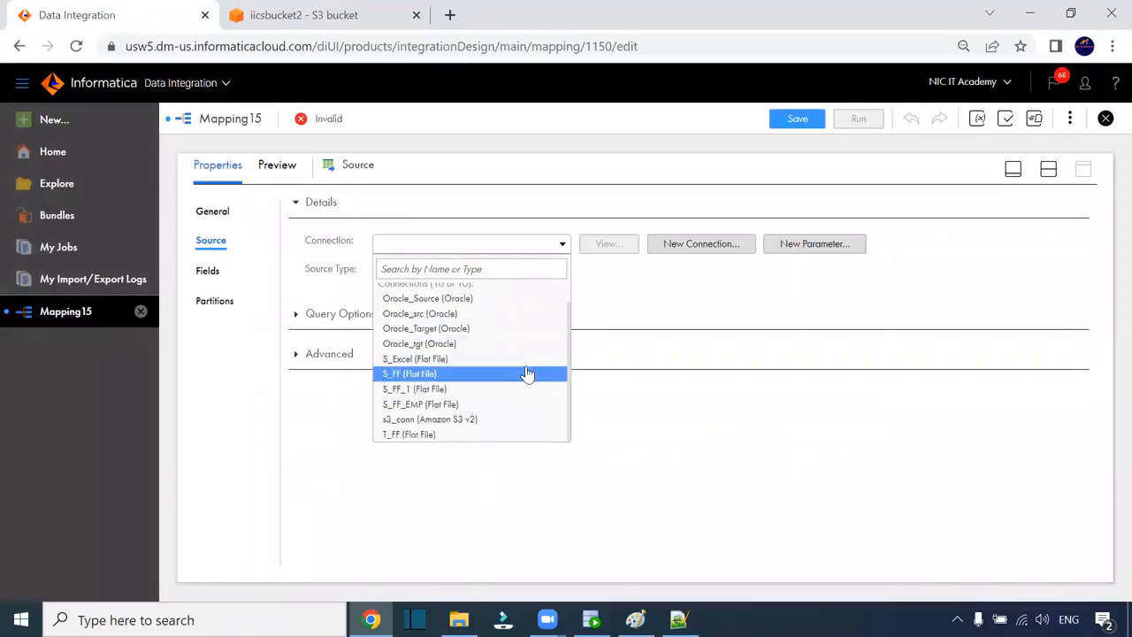
left_click(499, 419)
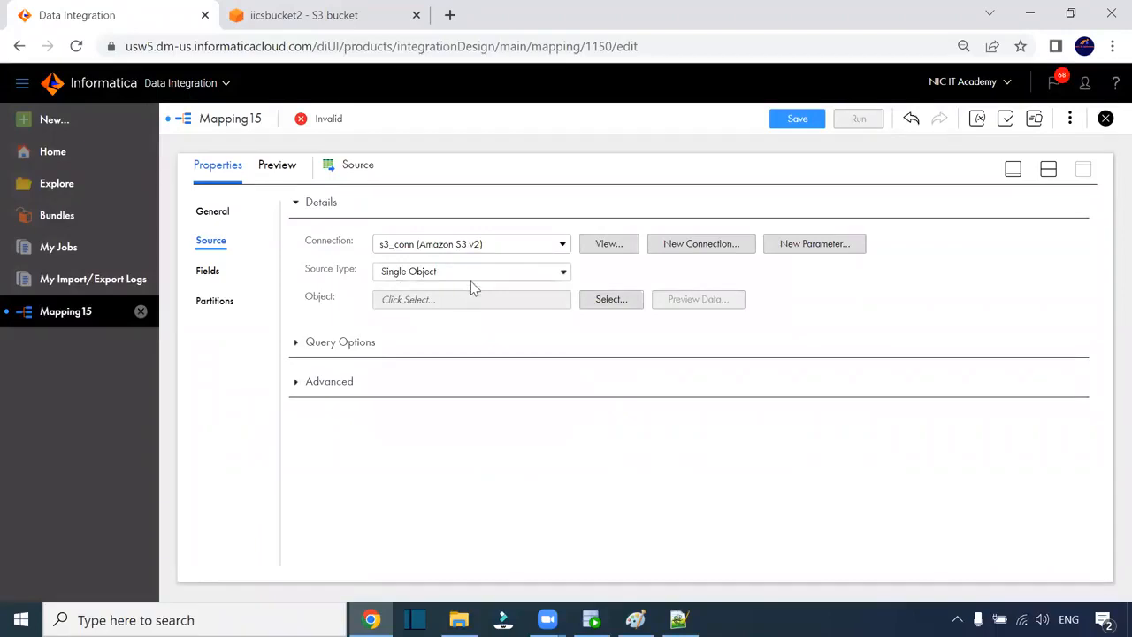
- Keep Single Object, select iicsbucket2/two/S_FF_Employees.csv as the source, and preview its rows
left_click(464, 274)
left_click(463, 277)
left_click(607, 301)
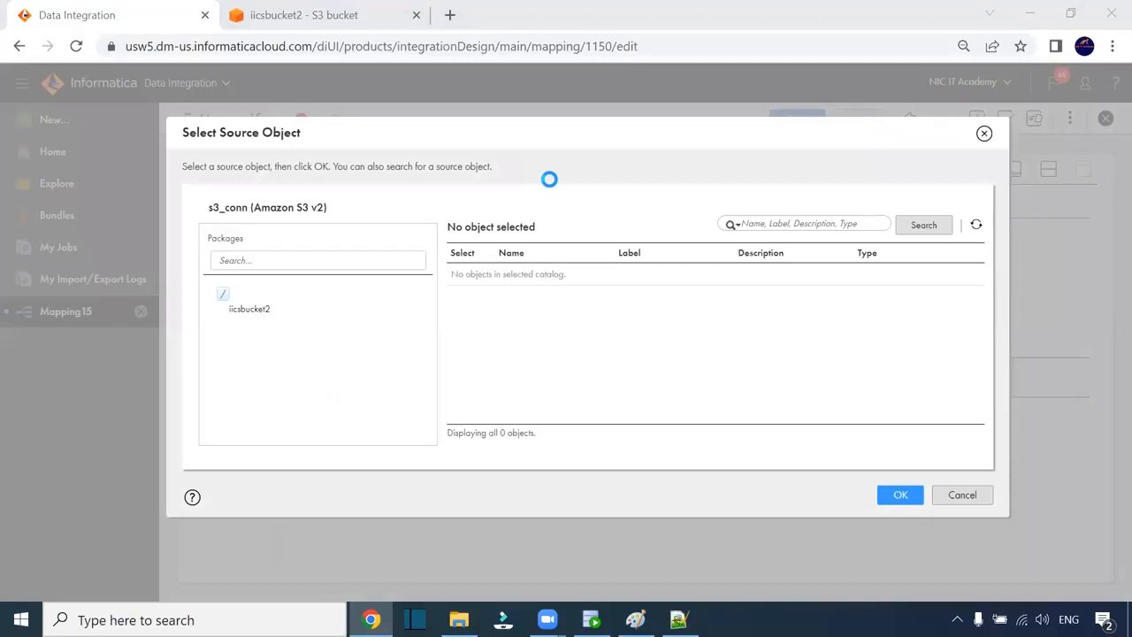
left_click(252, 310)
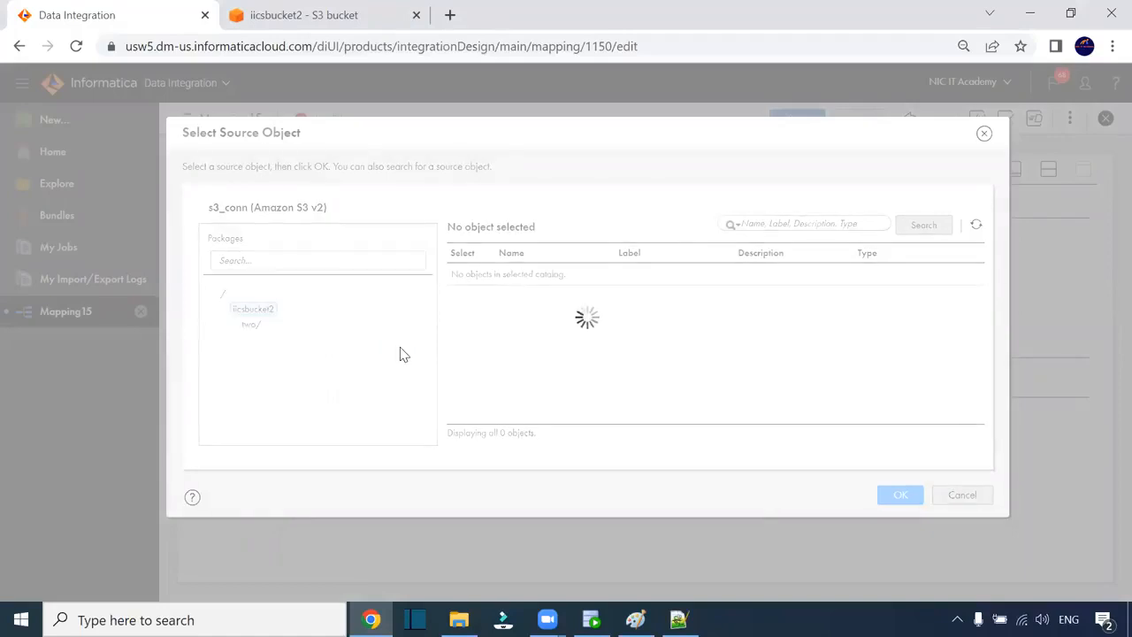
left_click(250, 326)
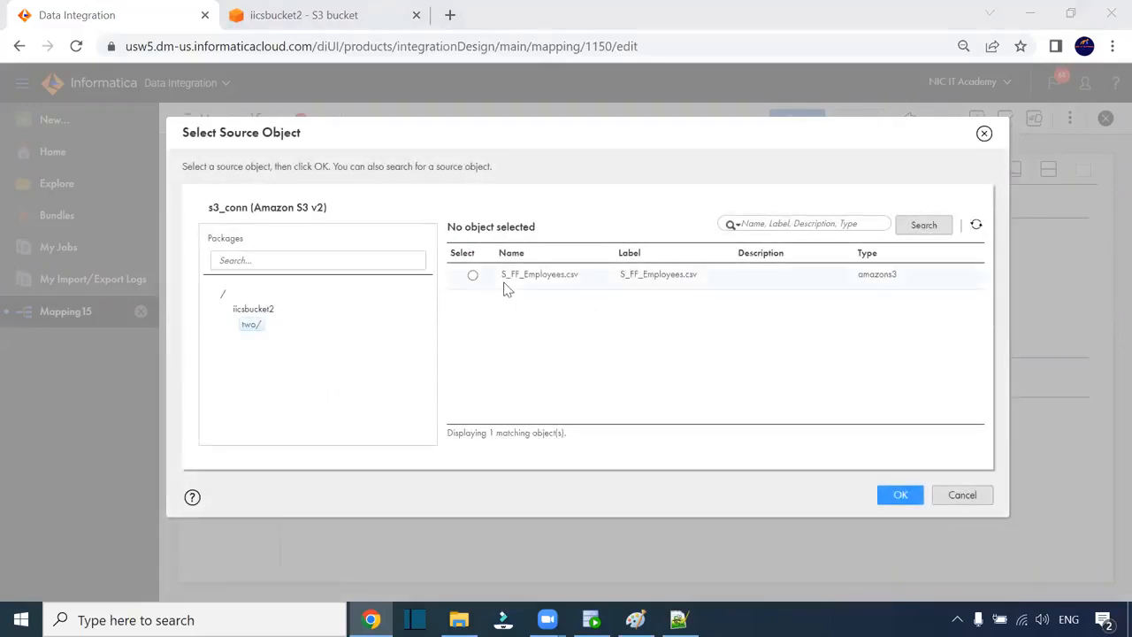
left_click(472, 275)
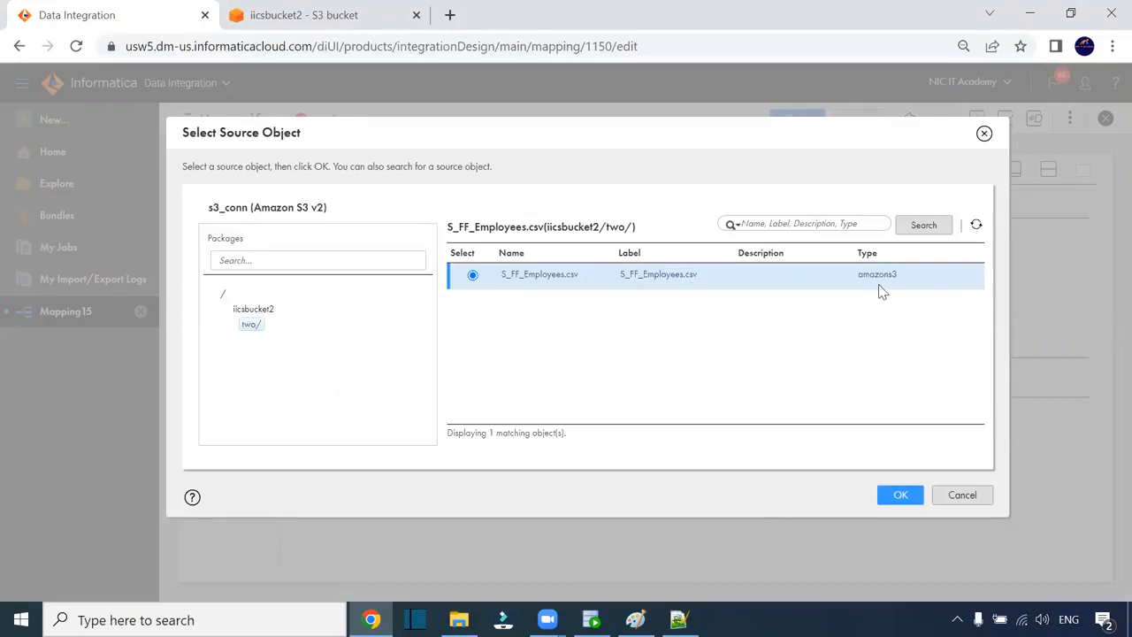
left_click(900, 496)
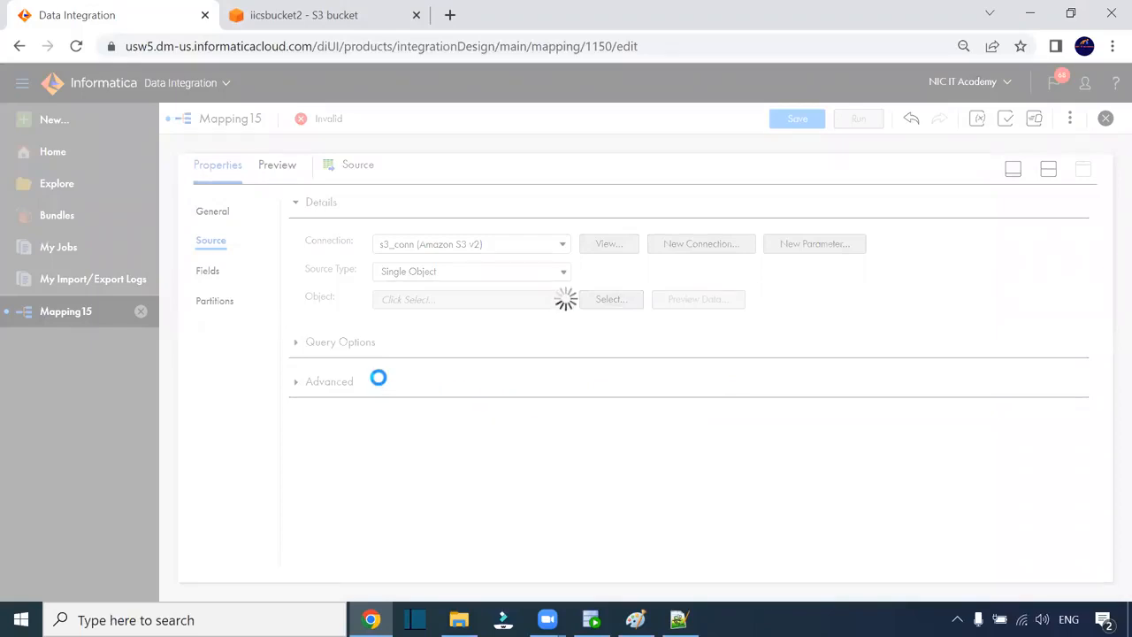
left_click(695, 299)
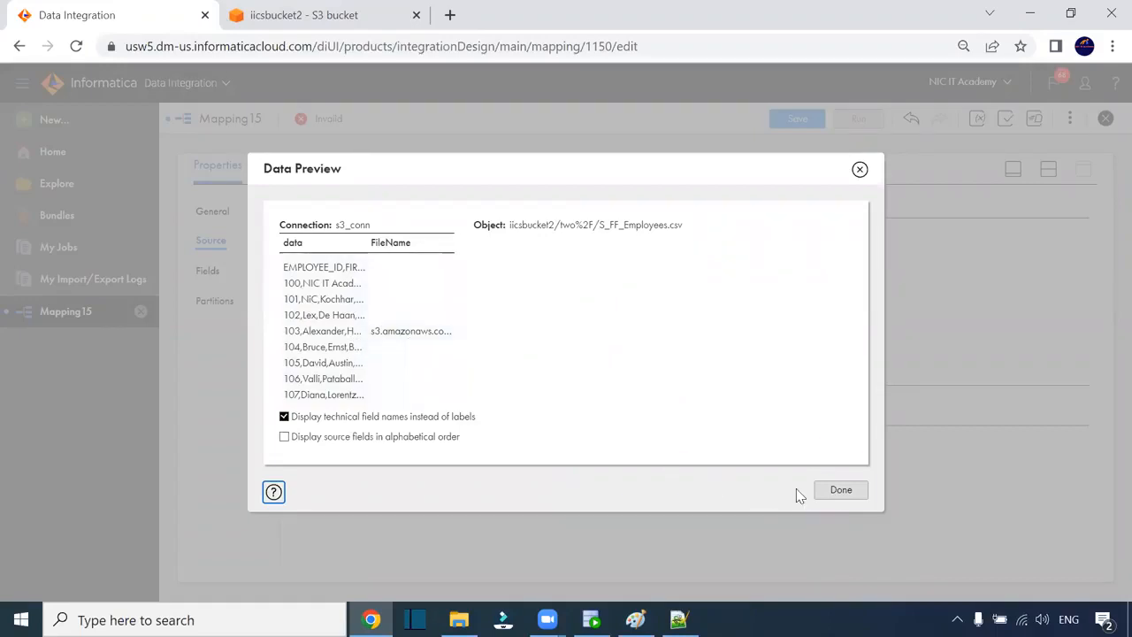
left_click(840, 492)
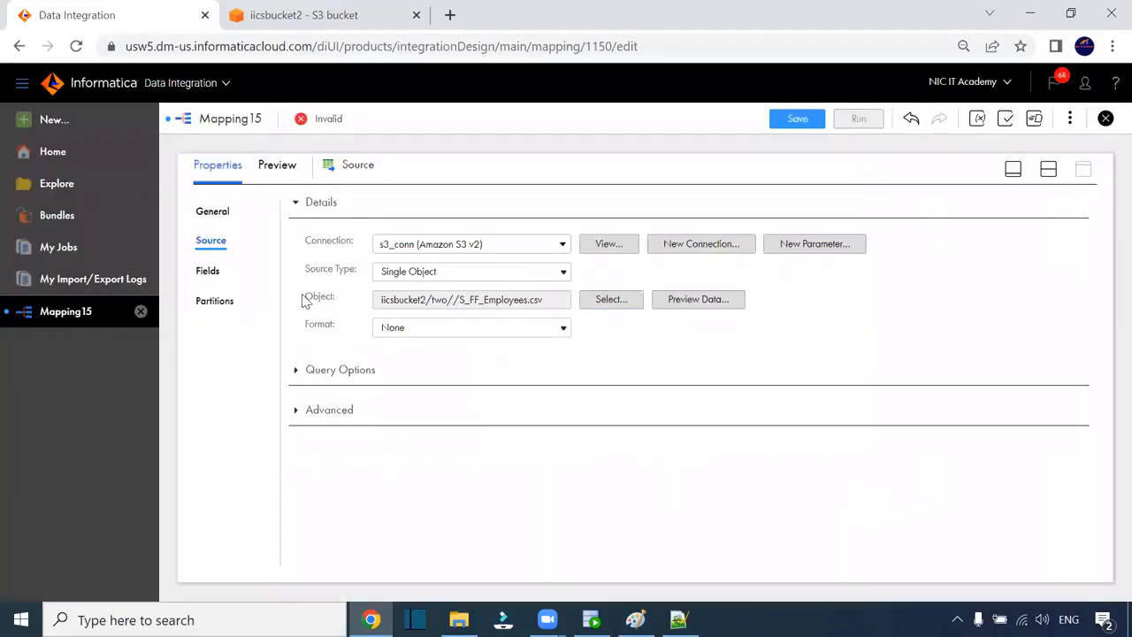
- Expand Query Options and Advanced to review the source's settings
left_click(295, 369)
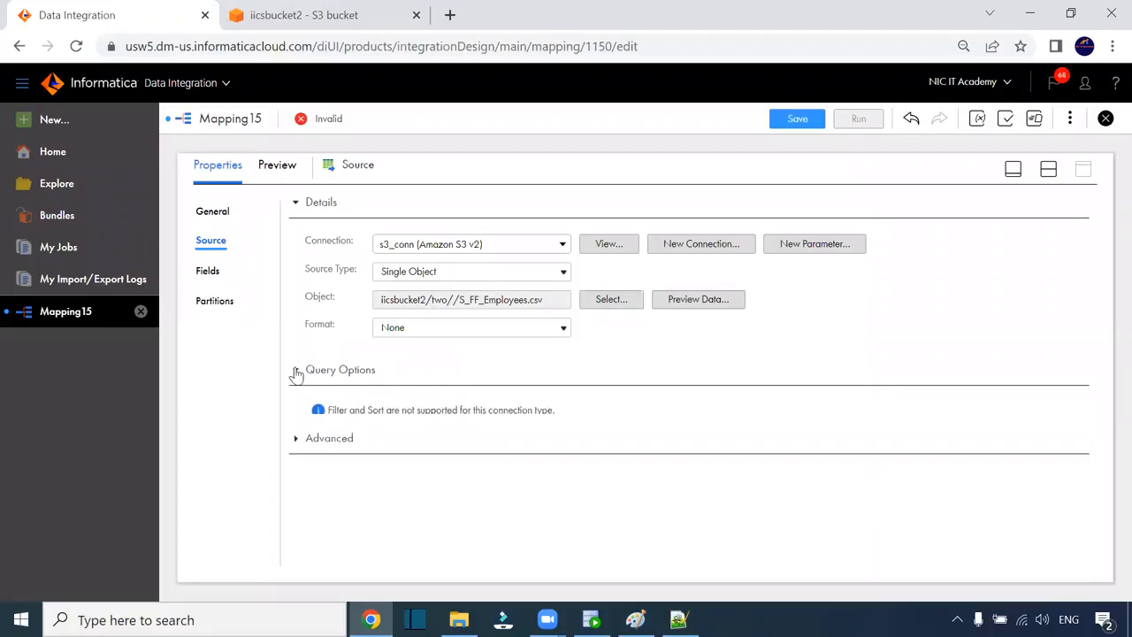
left_click(295, 370)
left_click(296, 412)
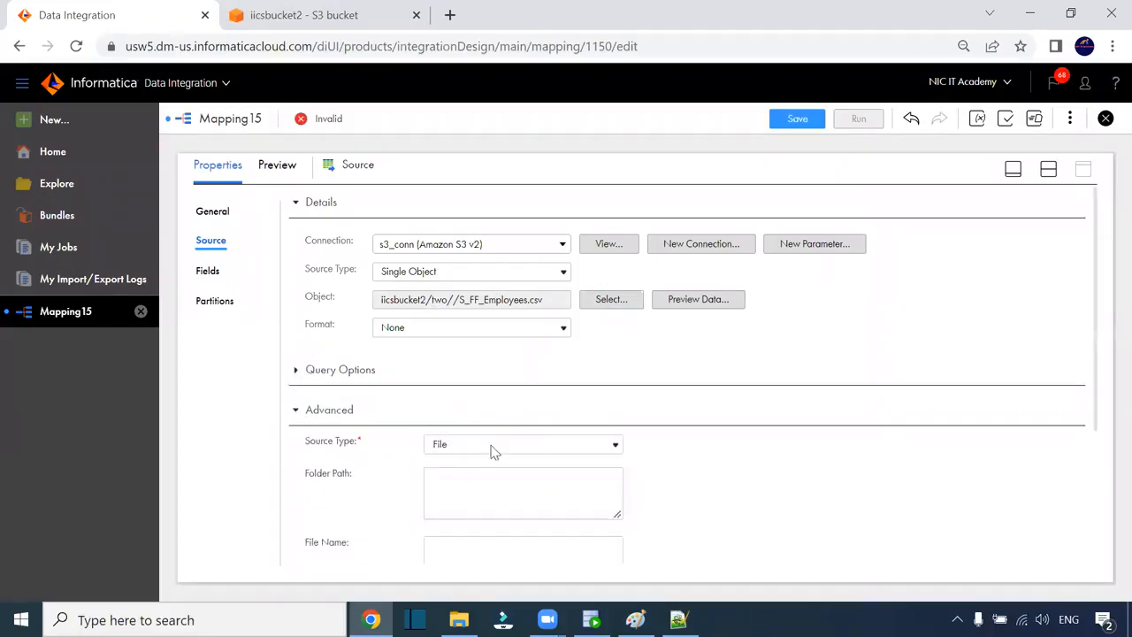
scroll(606, 436, "down", 3)
scroll(650, 438, "up", 1)
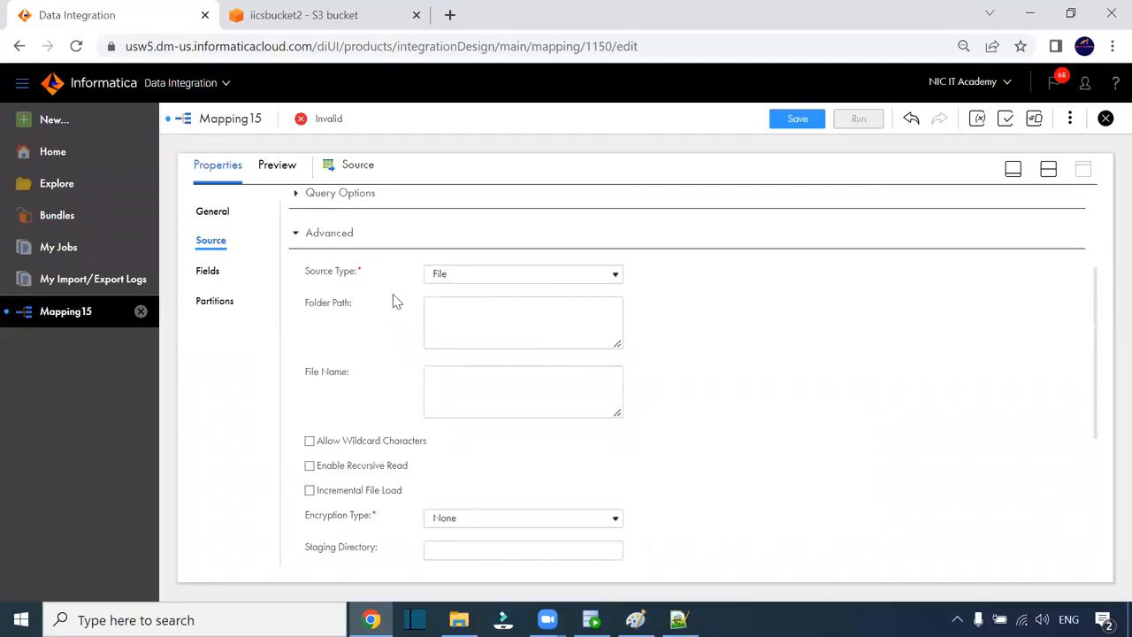
scroll(450, 345, "down", 2)
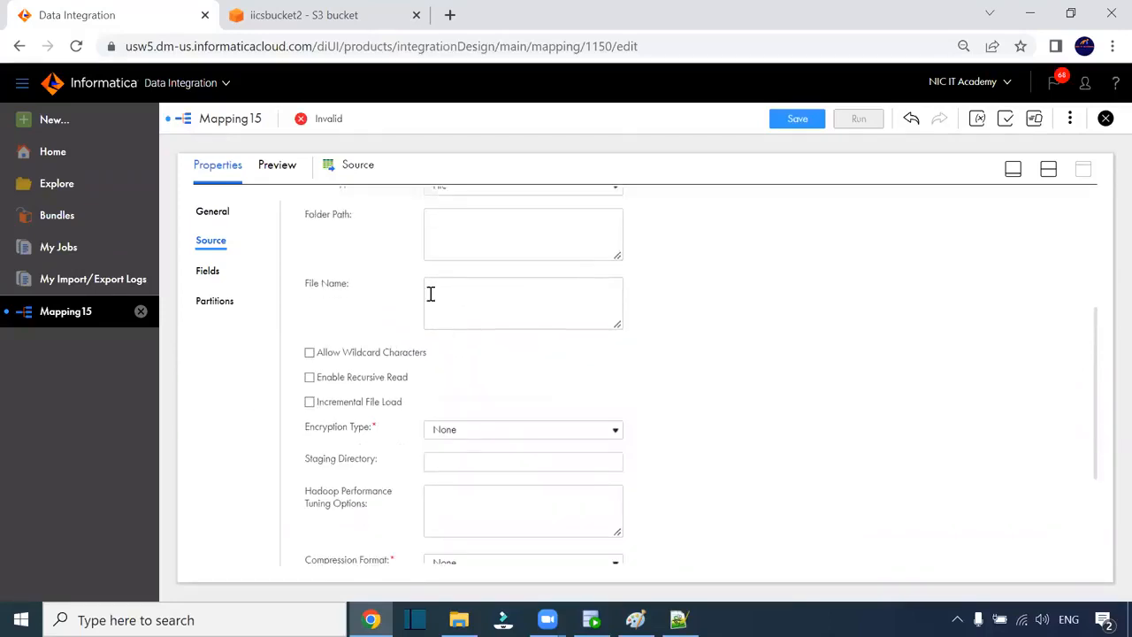
scroll(528, 403, "down", 1)
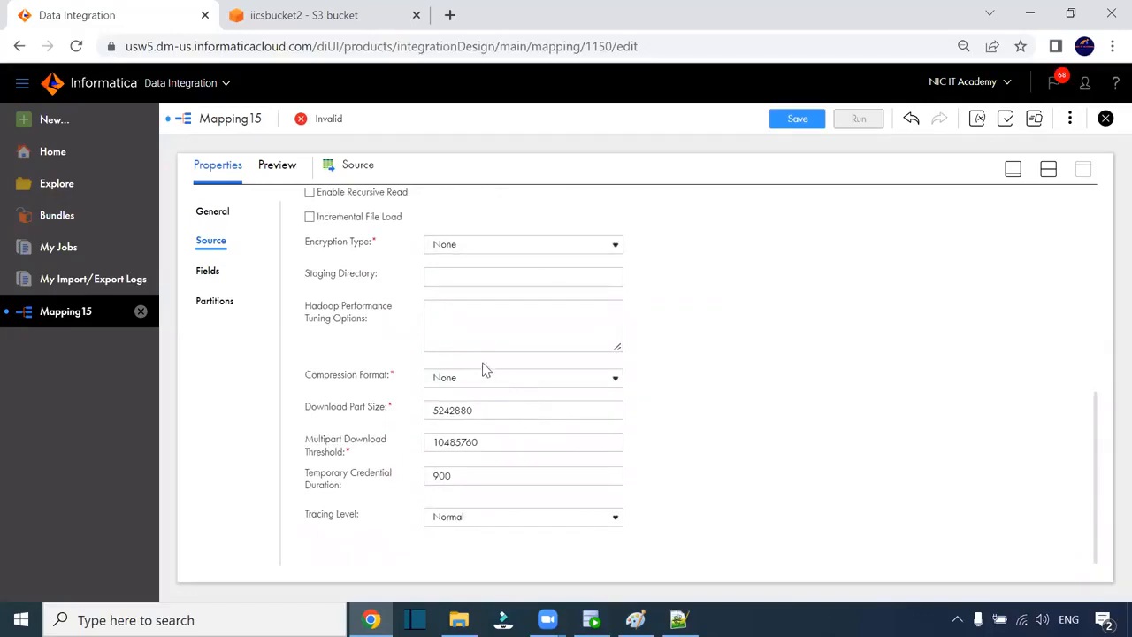
scroll(467, 411, "up", 2)
- Keep encryption type None and view the source fields data and FileName below the canvas
left_click(468, 417)
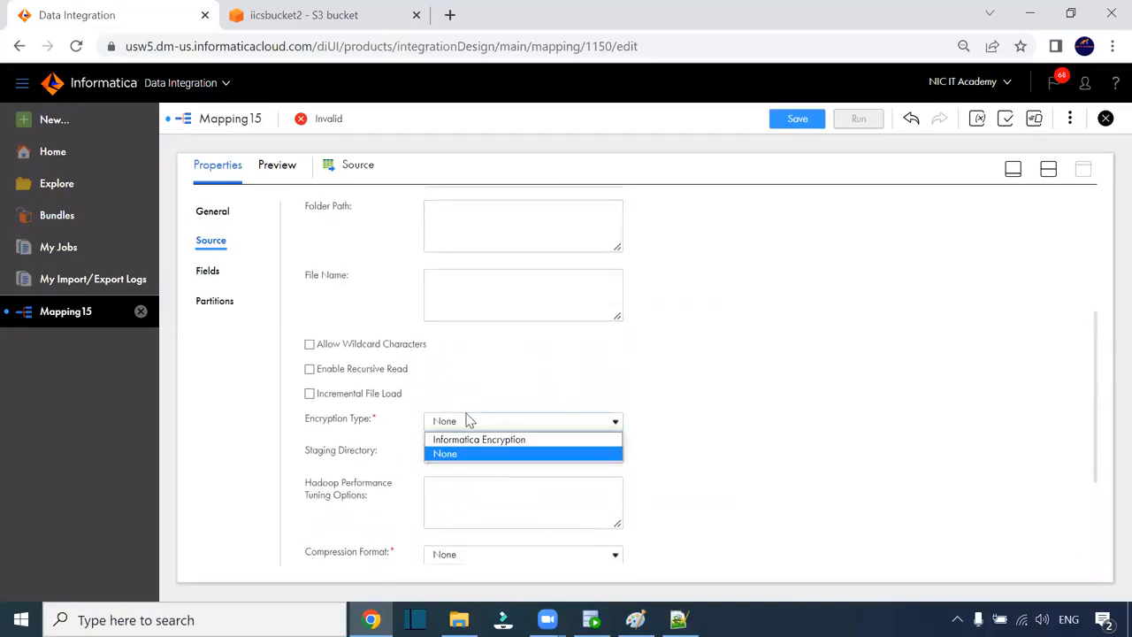
left_click(672, 402)
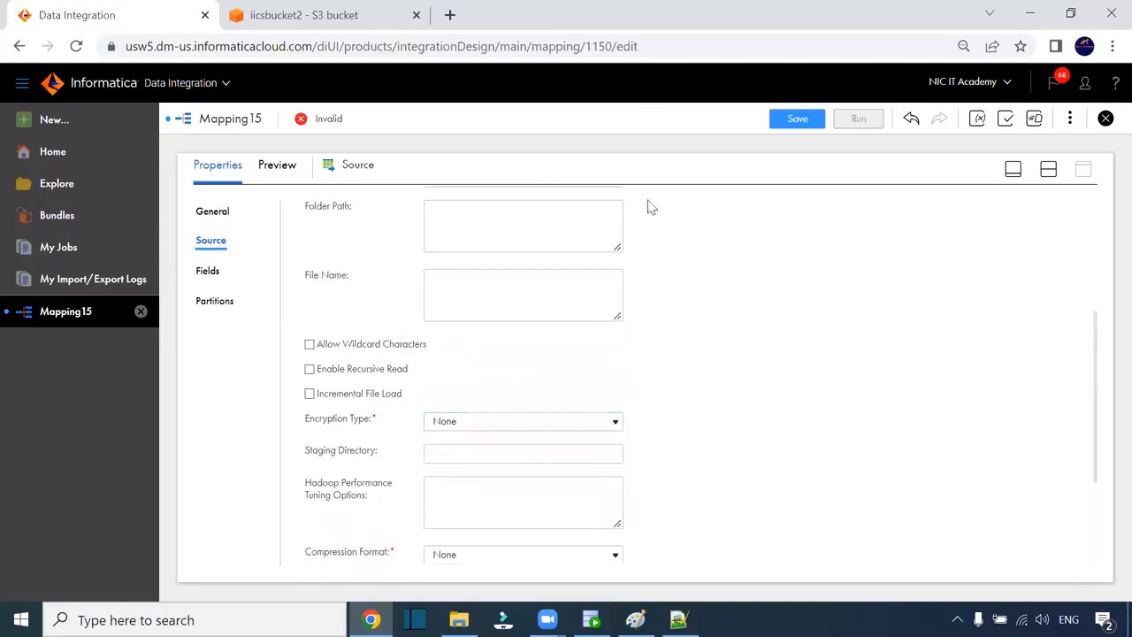
left_click(632, 77)
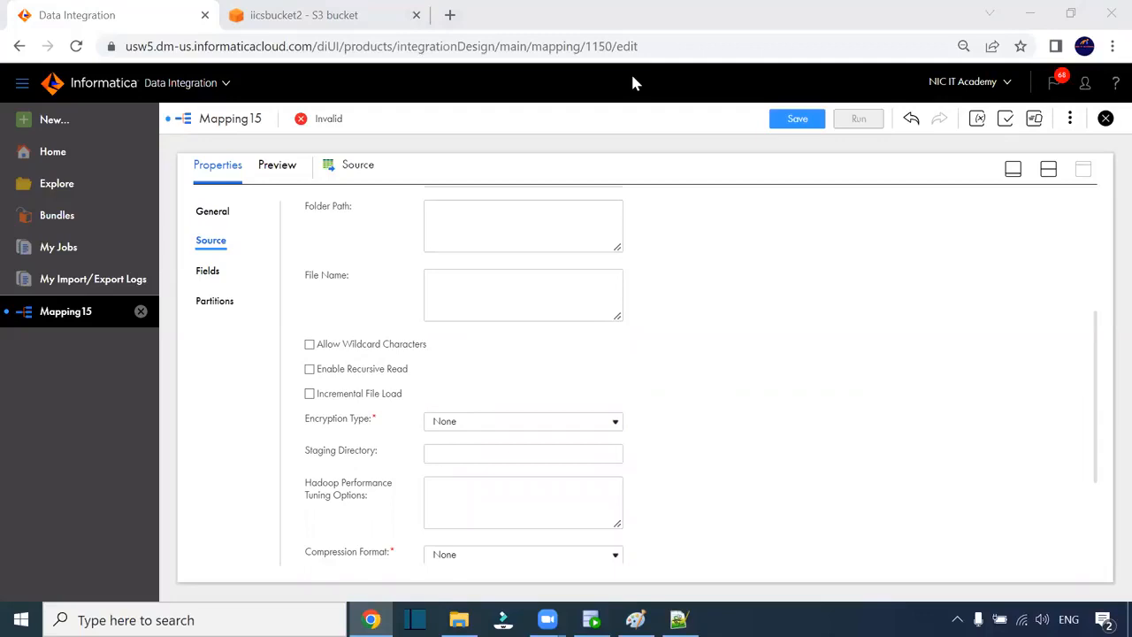
left_click(208, 271)
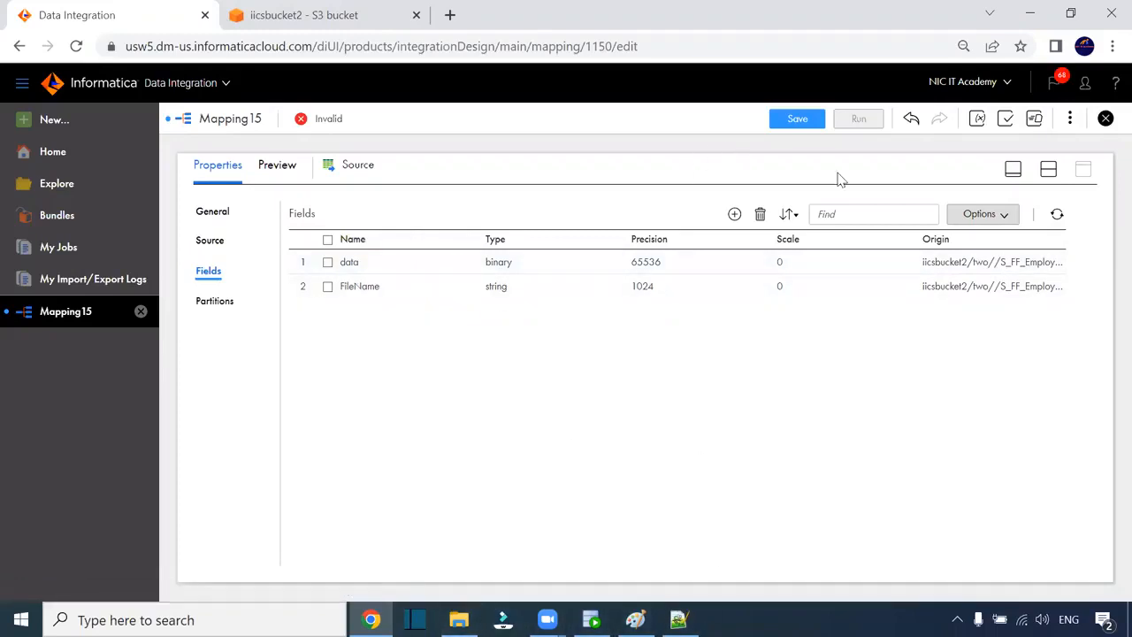
left_click(1048, 170)
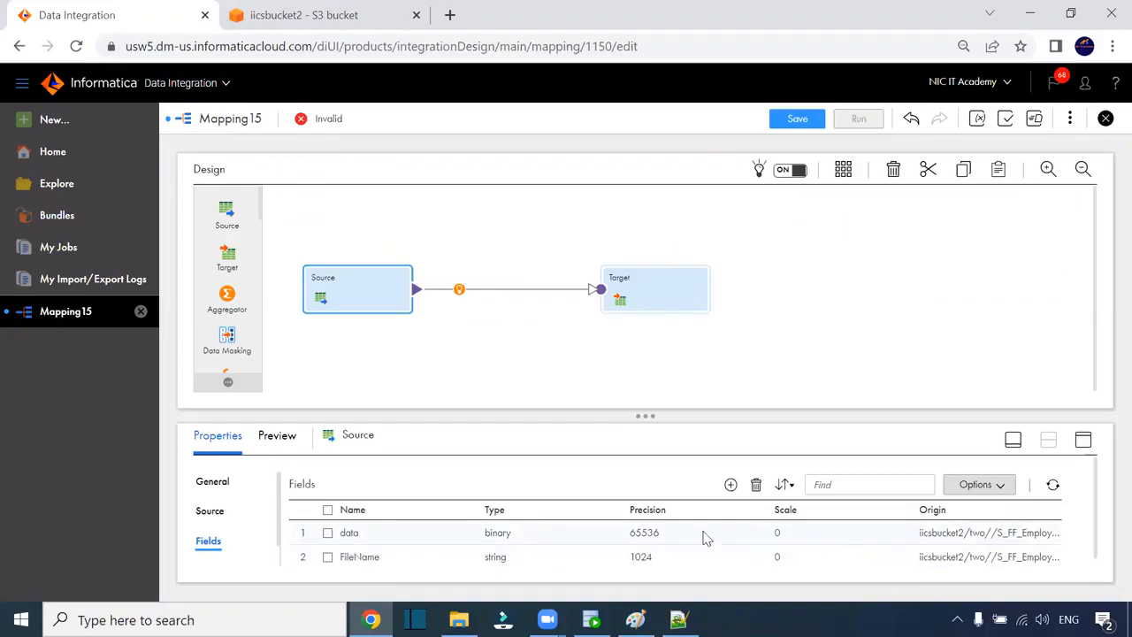
- Review the Target's connection, target fields and Include All Fields incoming-field rule, then reselect the Source
double_click(641, 533)
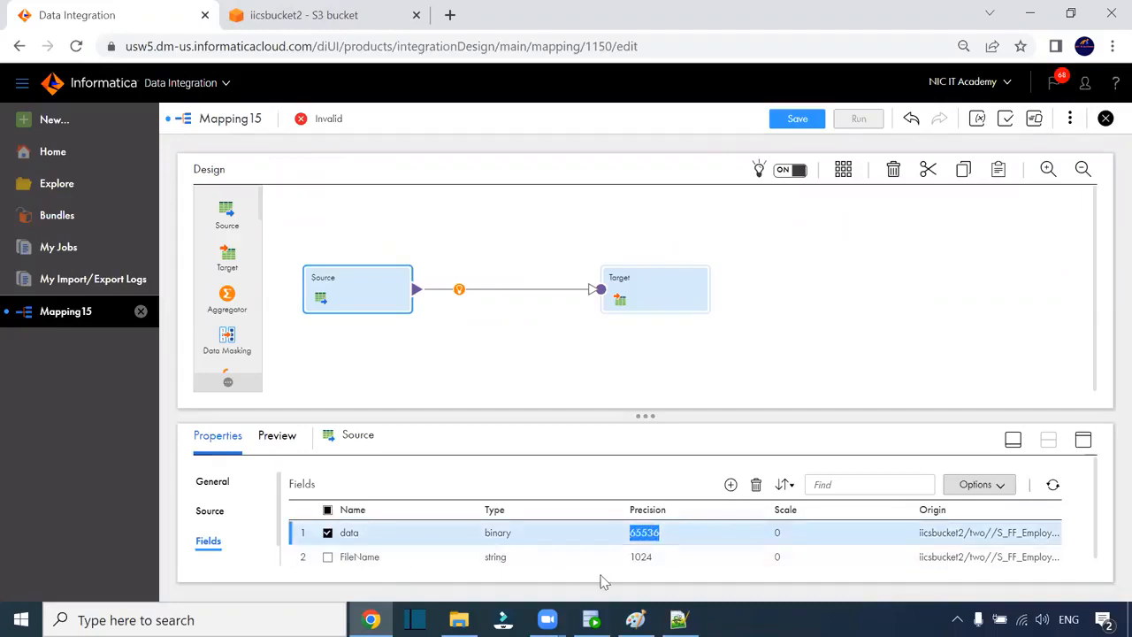
left_click(658, 297)
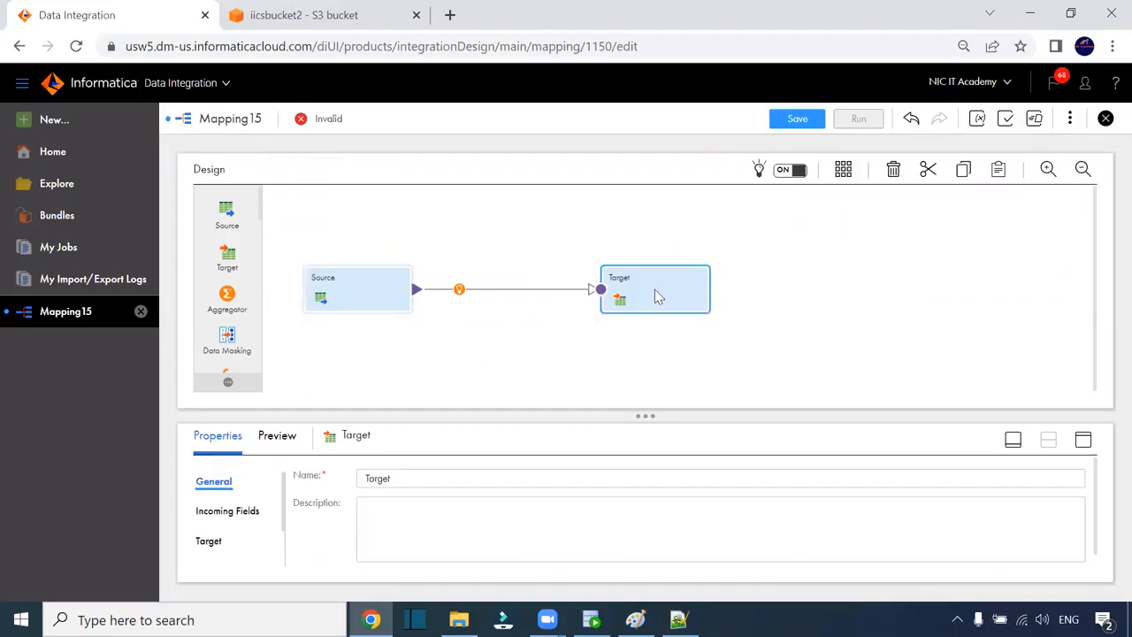
left_click(1083, 439)
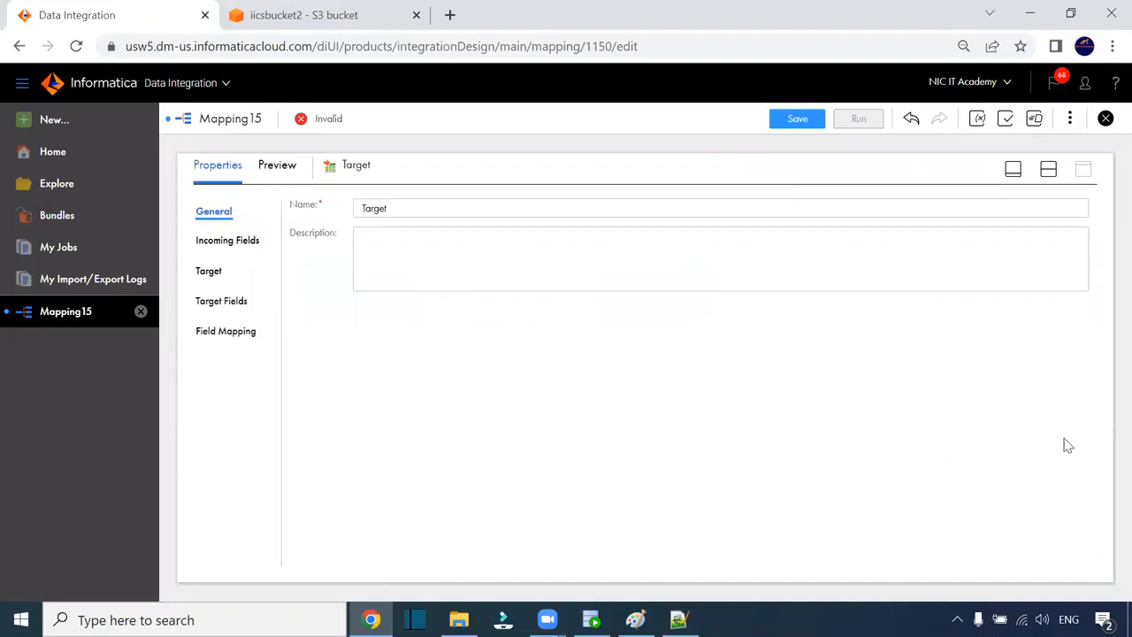
left_click(211, 279)
left_click(225, 302)
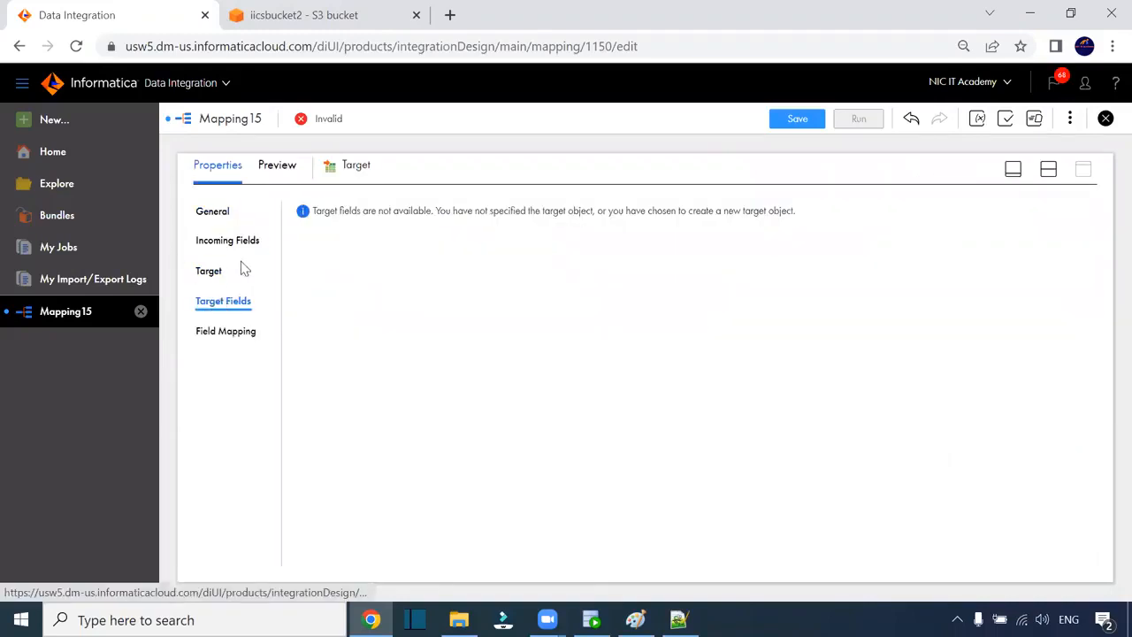
left_click(253, 239)
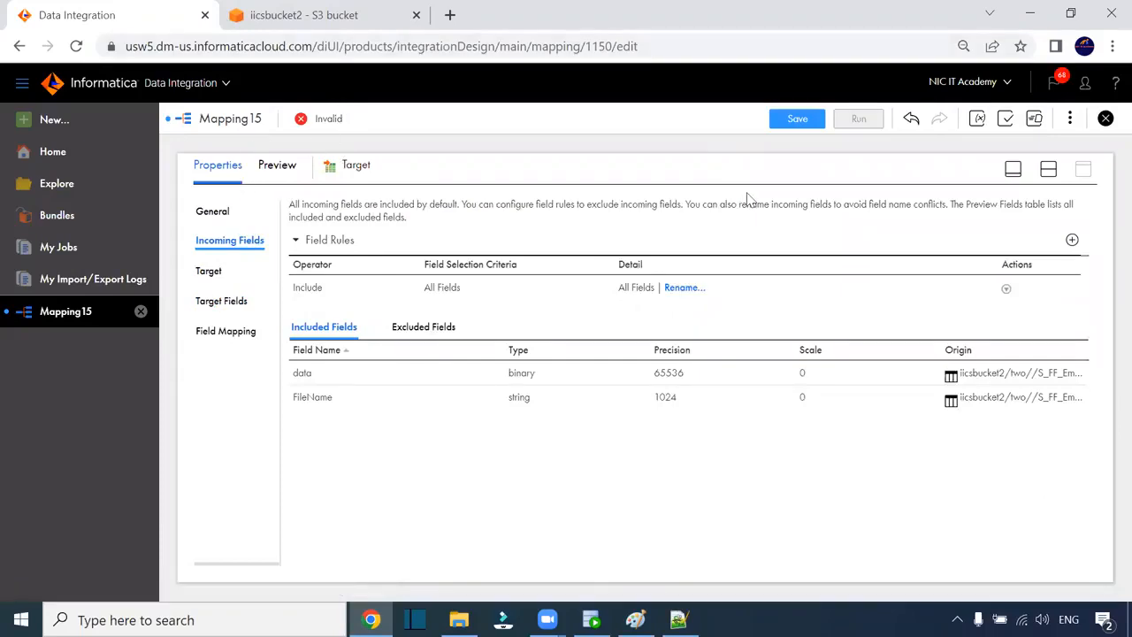
left_click(1048, 169)
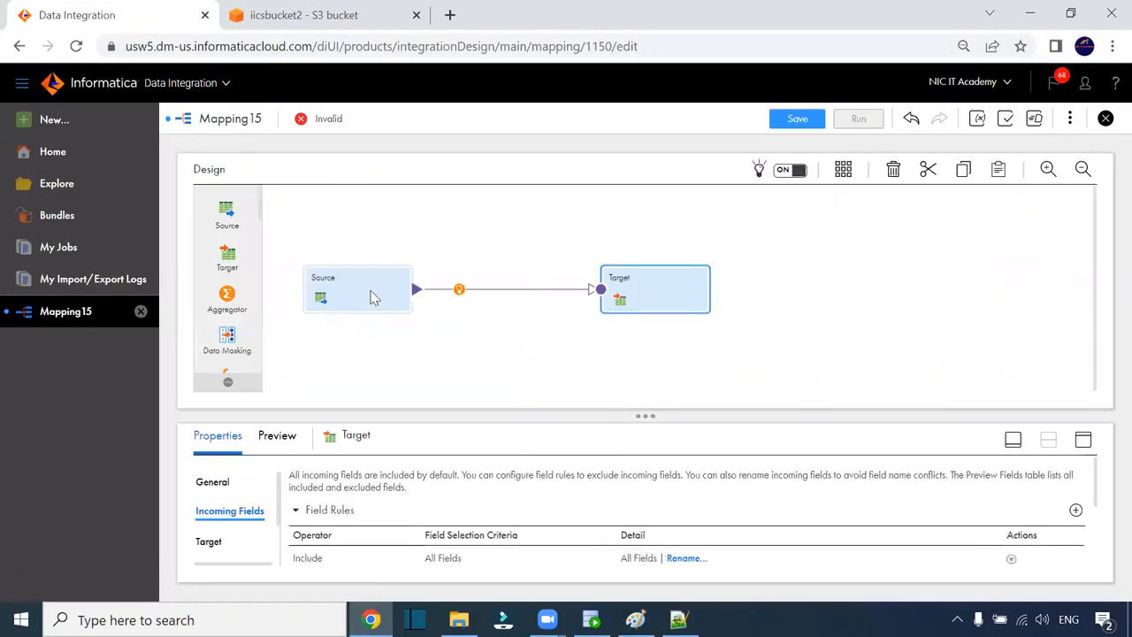
left_click(371, 295)
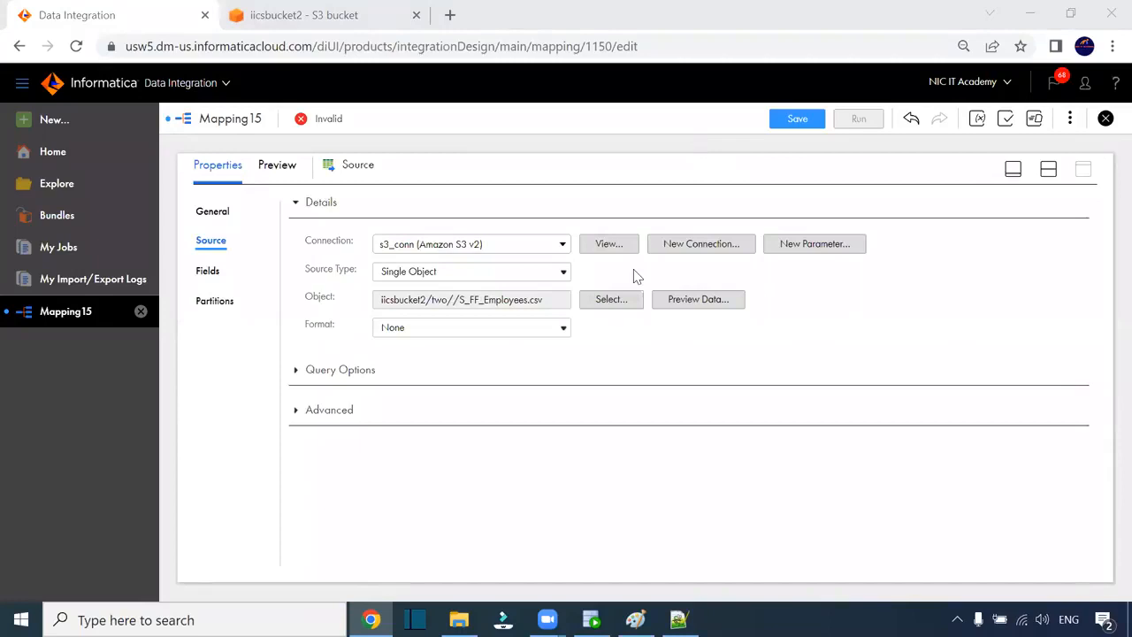
left_click(422, 328)
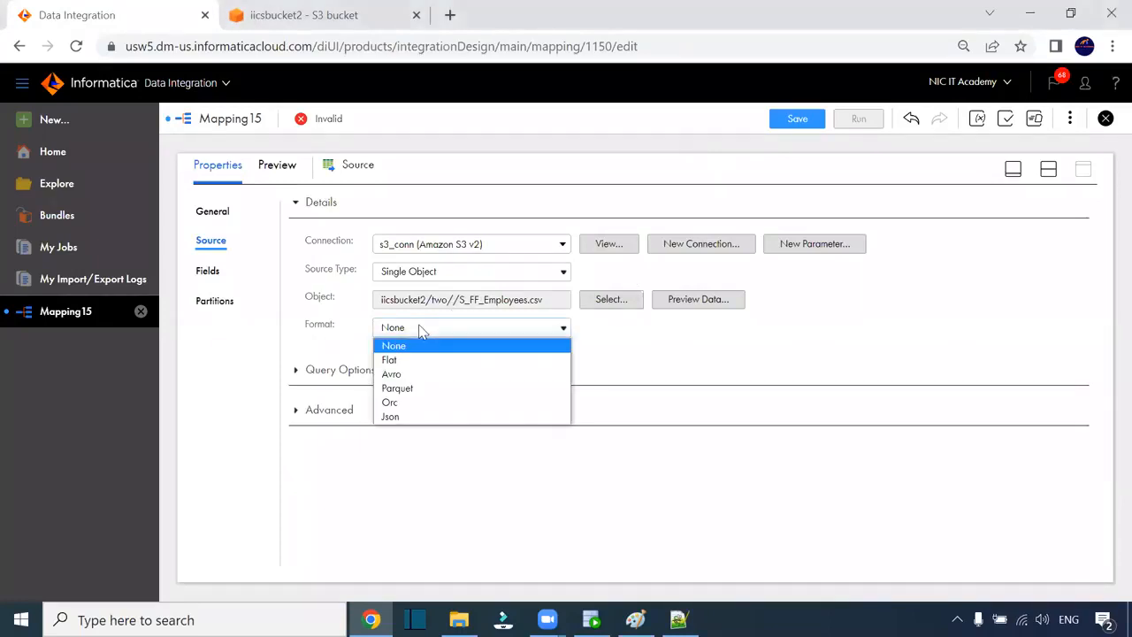
left_click(385, 360)
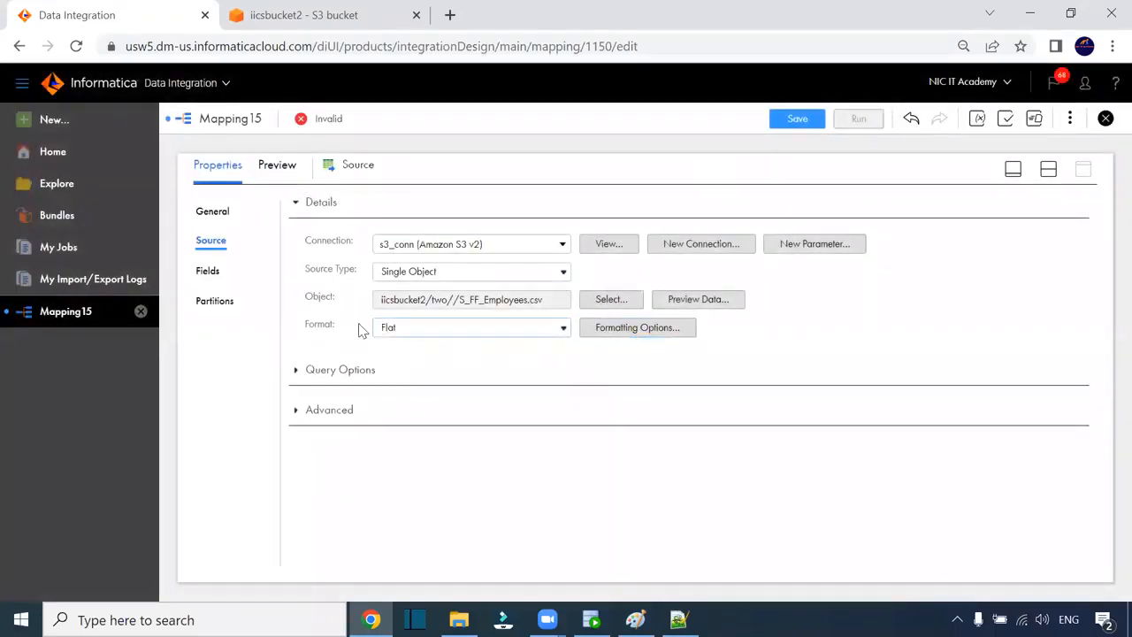
left_click(664, 330)
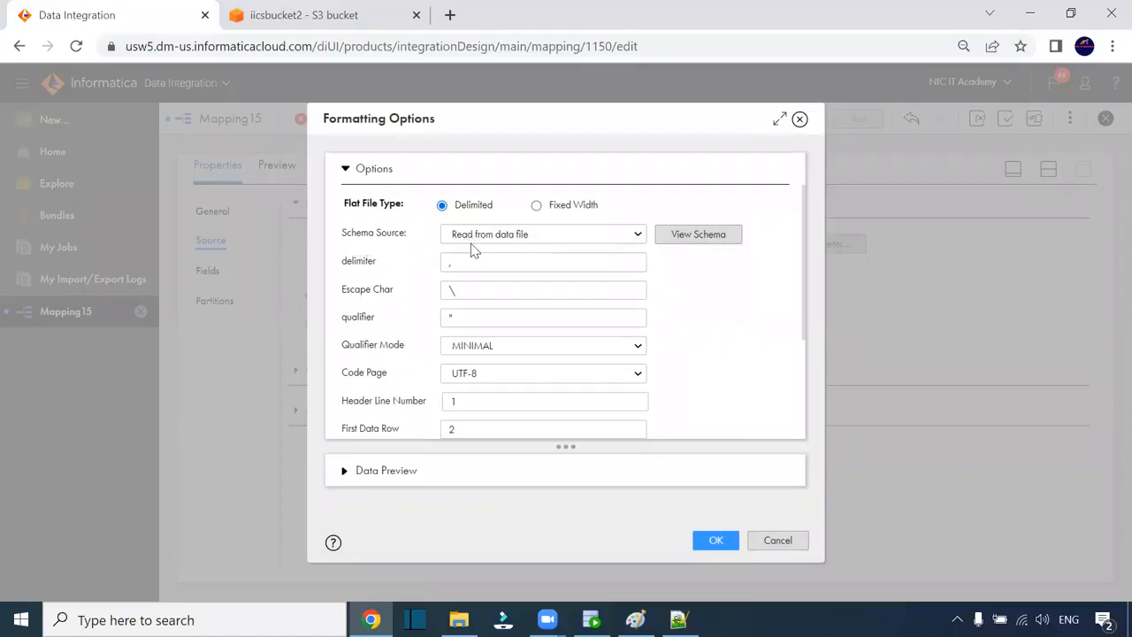
left_click(454, 263)
scroll(437, 297, "down", 1)
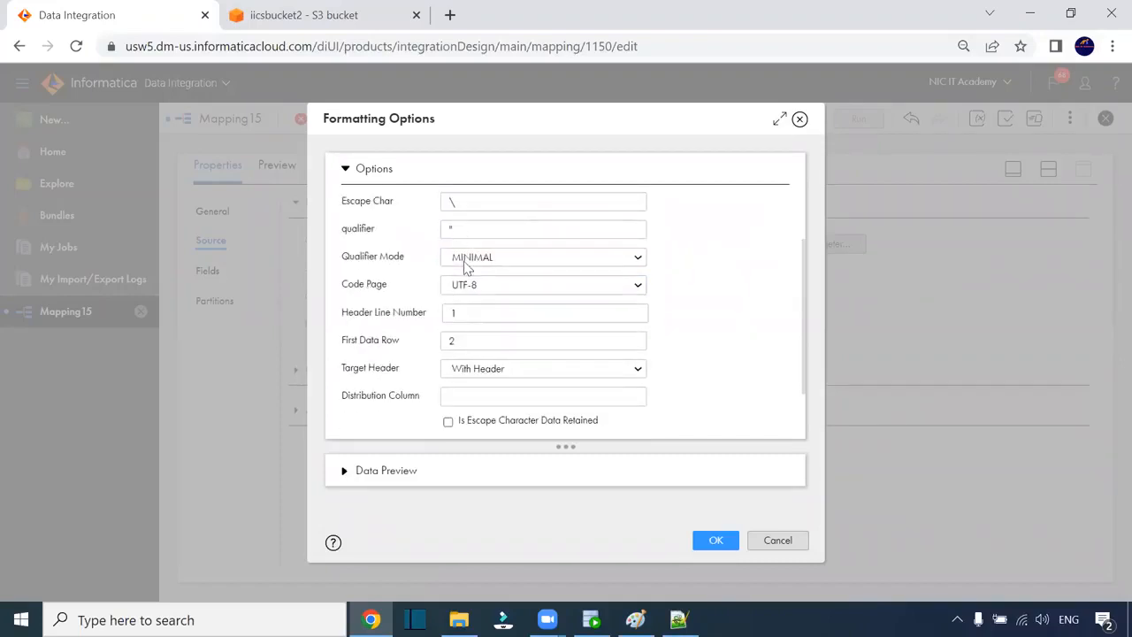
scroll(469, 274, "down", 1)
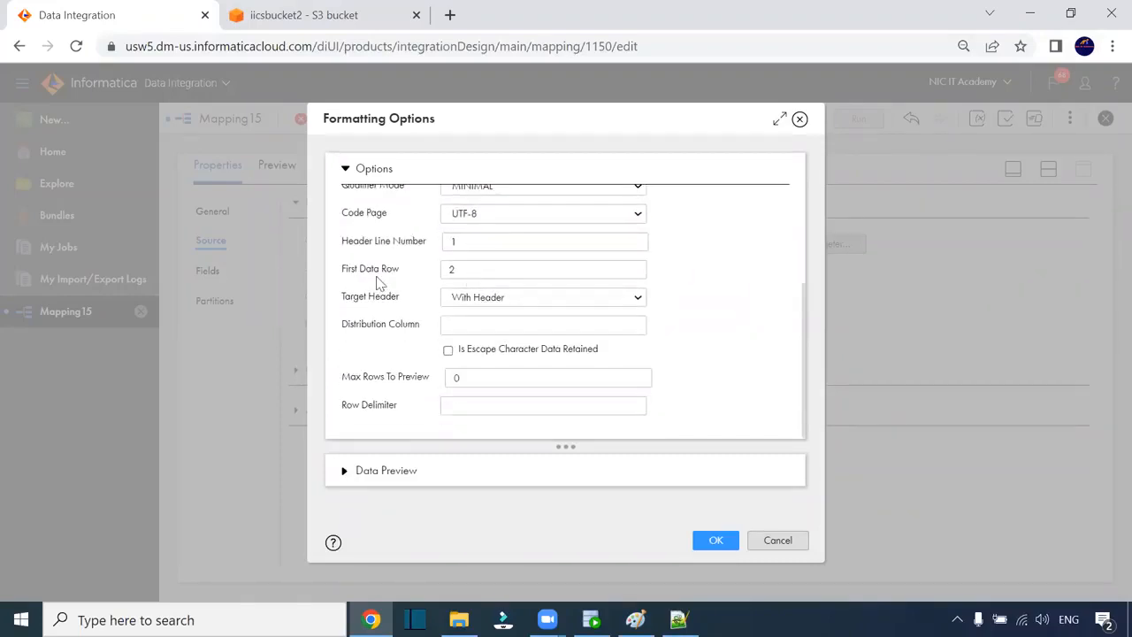
left_click_drag(393, 270, 344, 272)
left_click(347, 478)
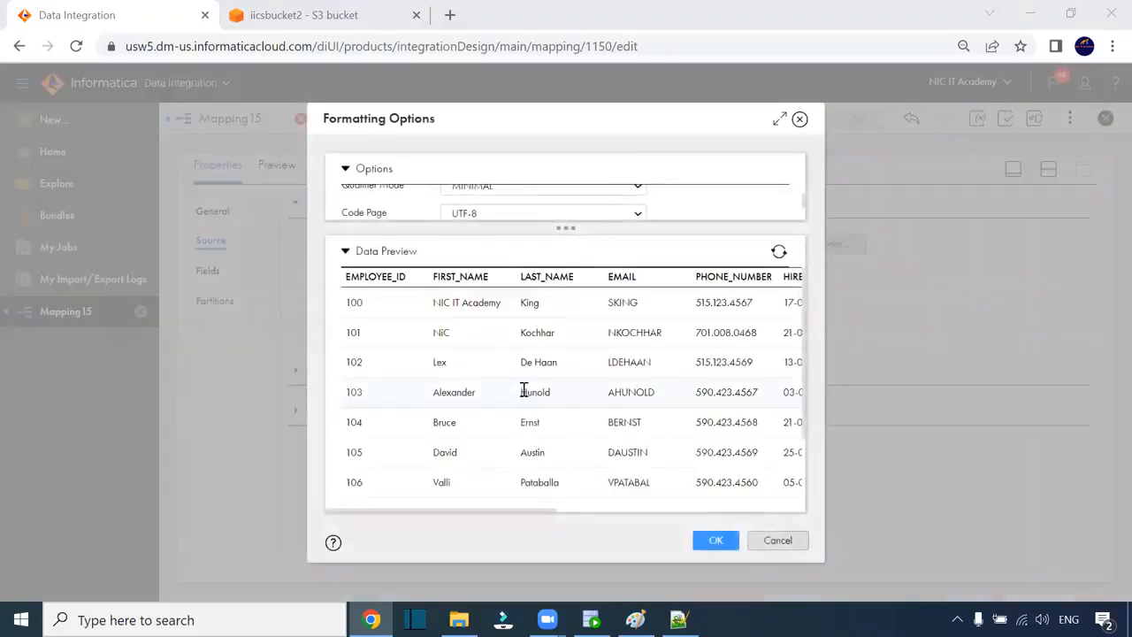
left_click_drag(540, 511, 571, 507)
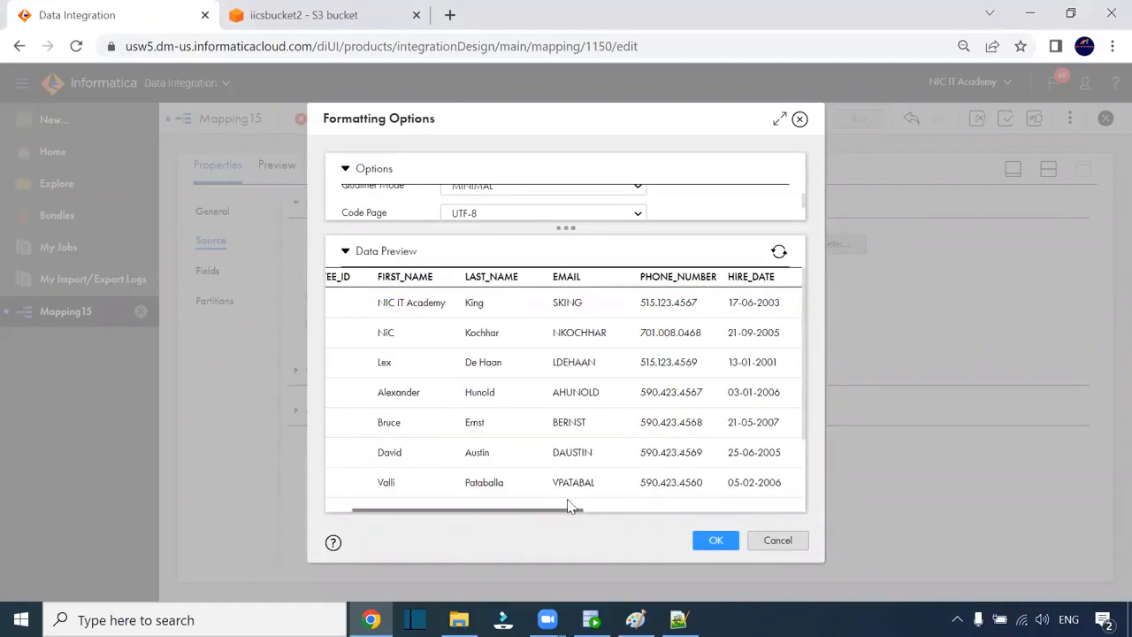
left_click(723, 539)
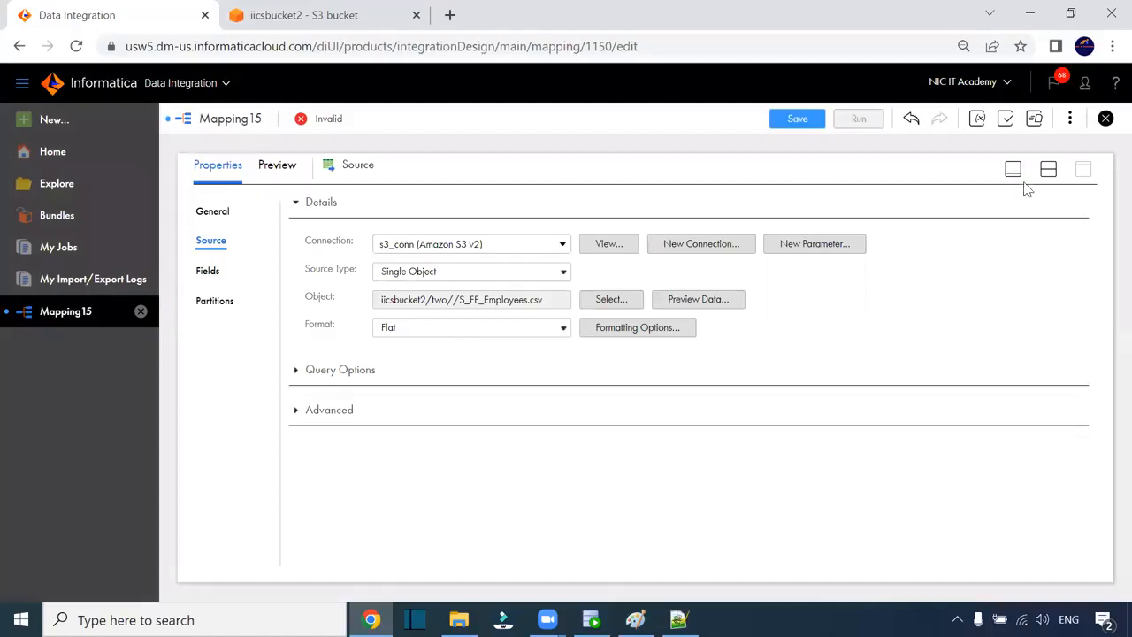
- Point the Target at T_EMPLOYEES on the Oracle_Target connection with Truncate target enabled
left_click(1047, 169)
left_click(680, 279)
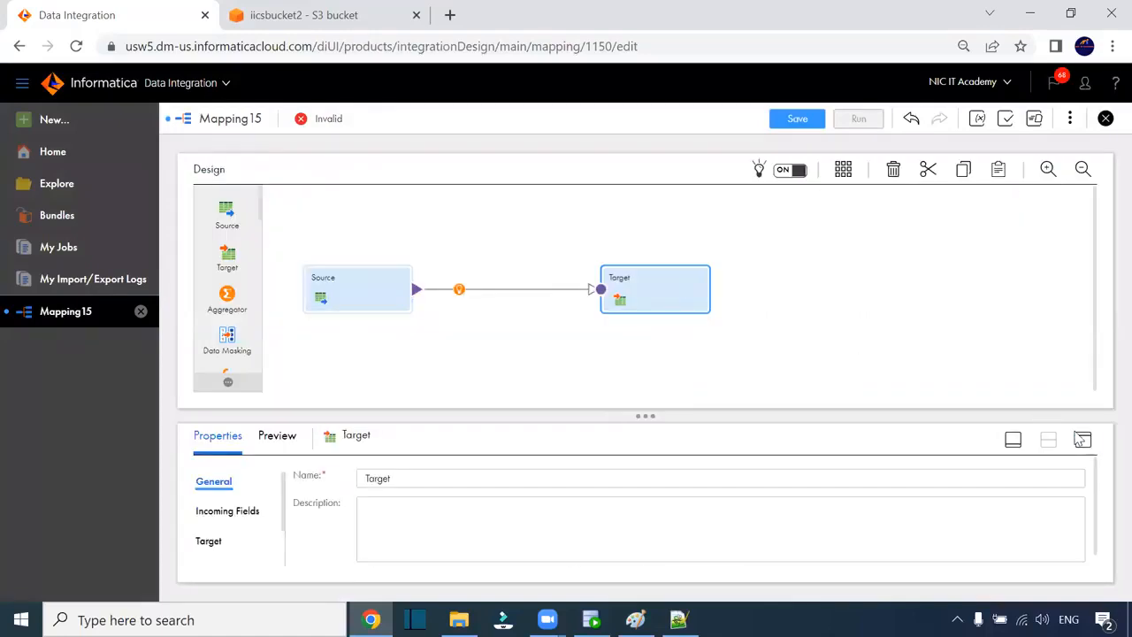
left_click(1081, 439)
left_click(210, 272)
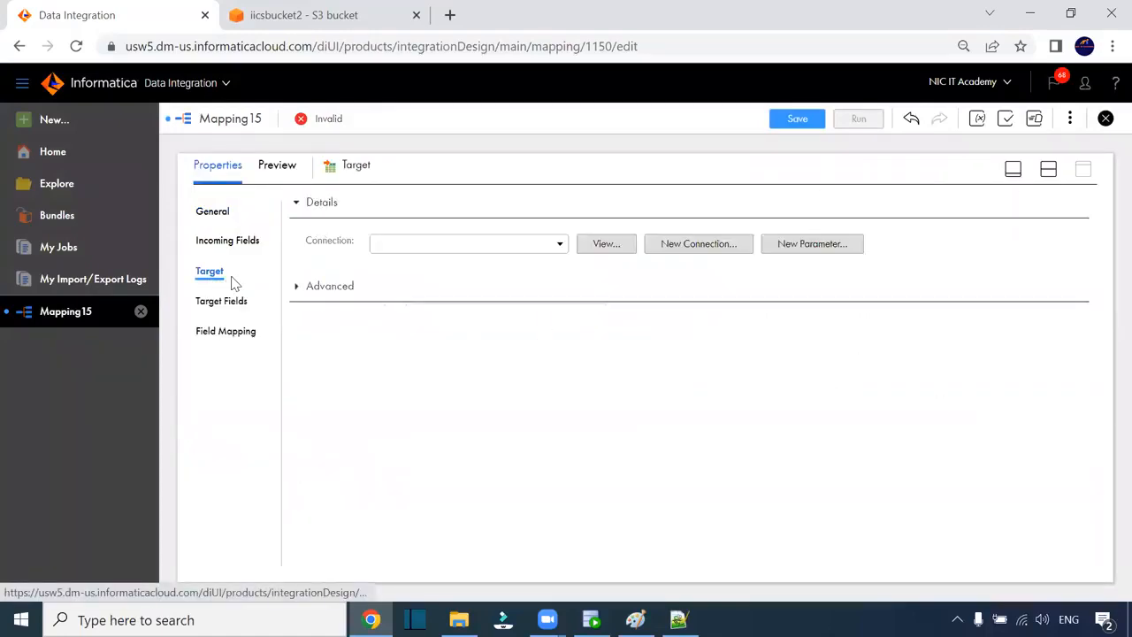
left_click(492, 246)
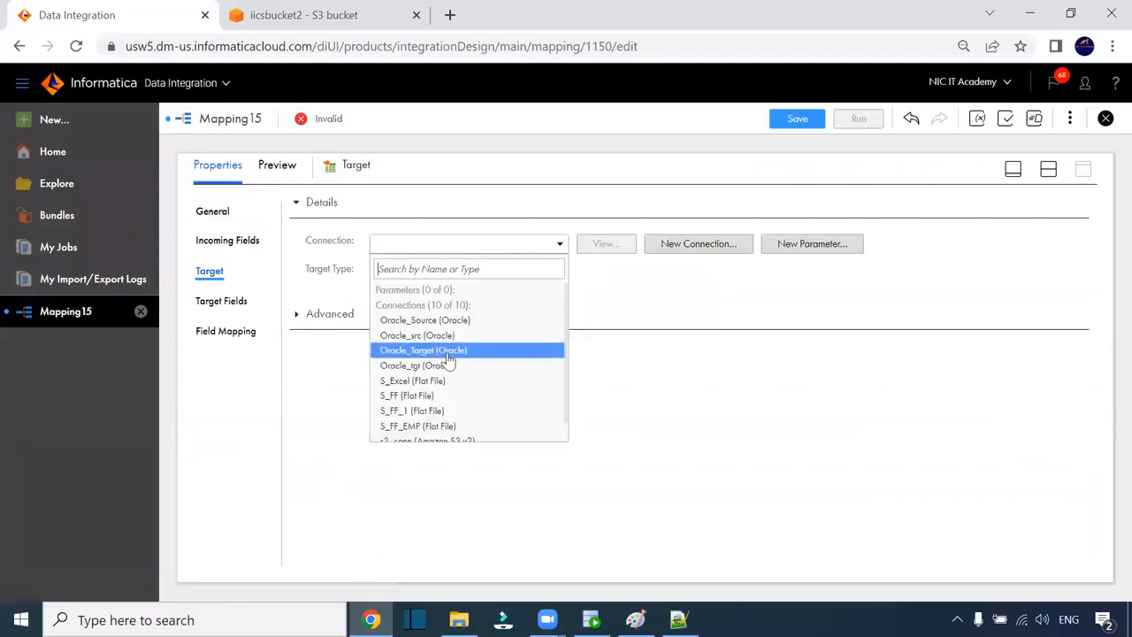
left_click(448, 351)
left_click(584, 303)
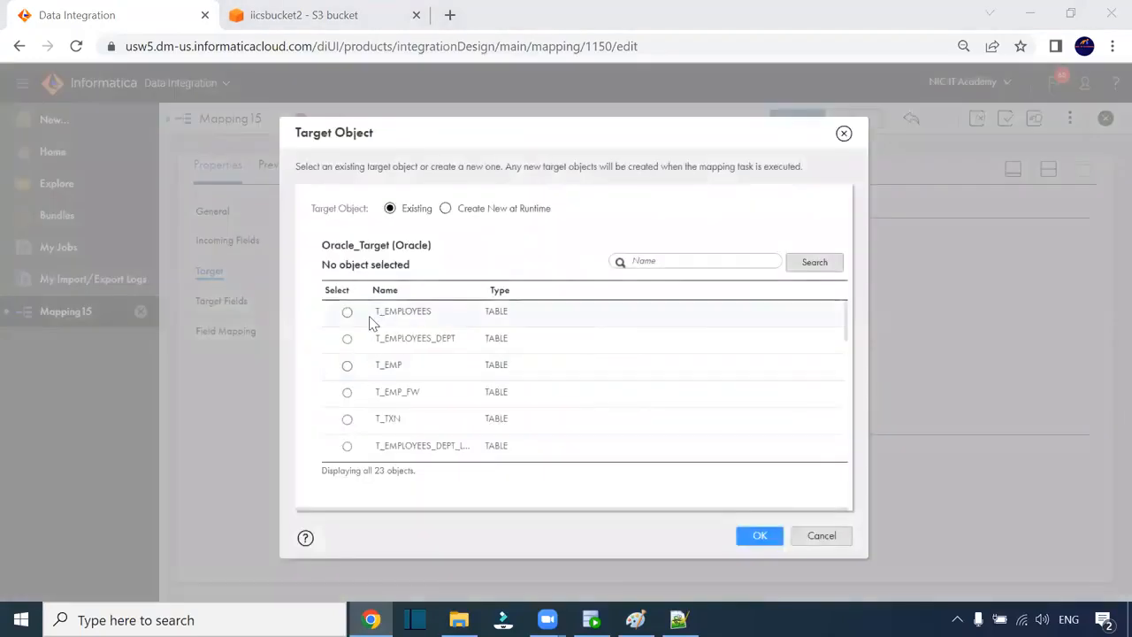
left_click(370, 322)
left_click(759, 536)
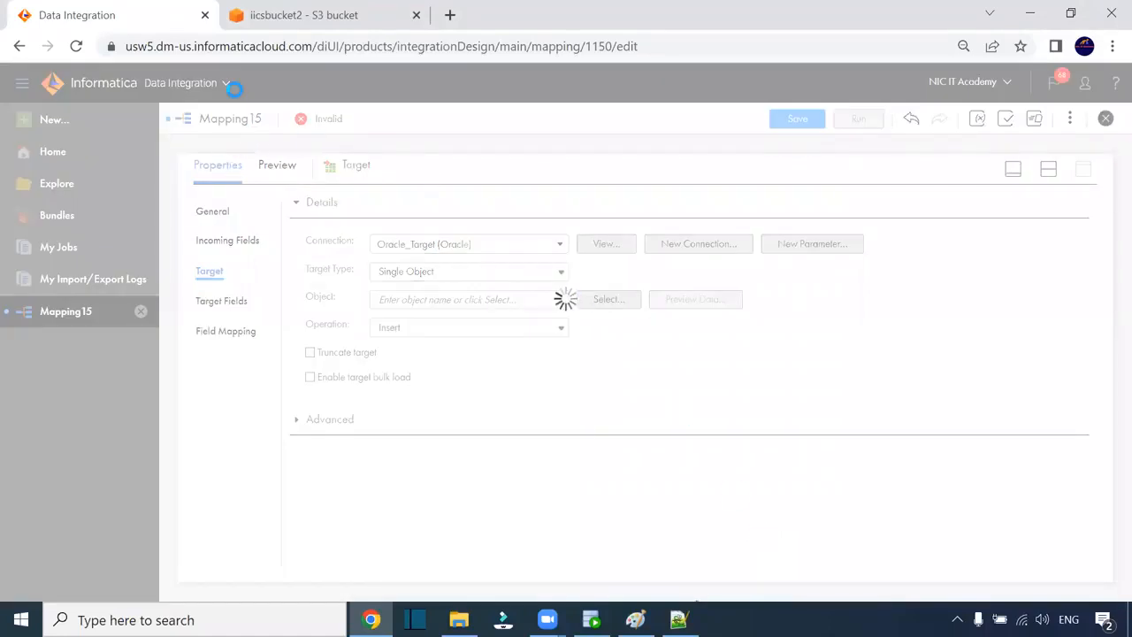
left_click(309, 353)
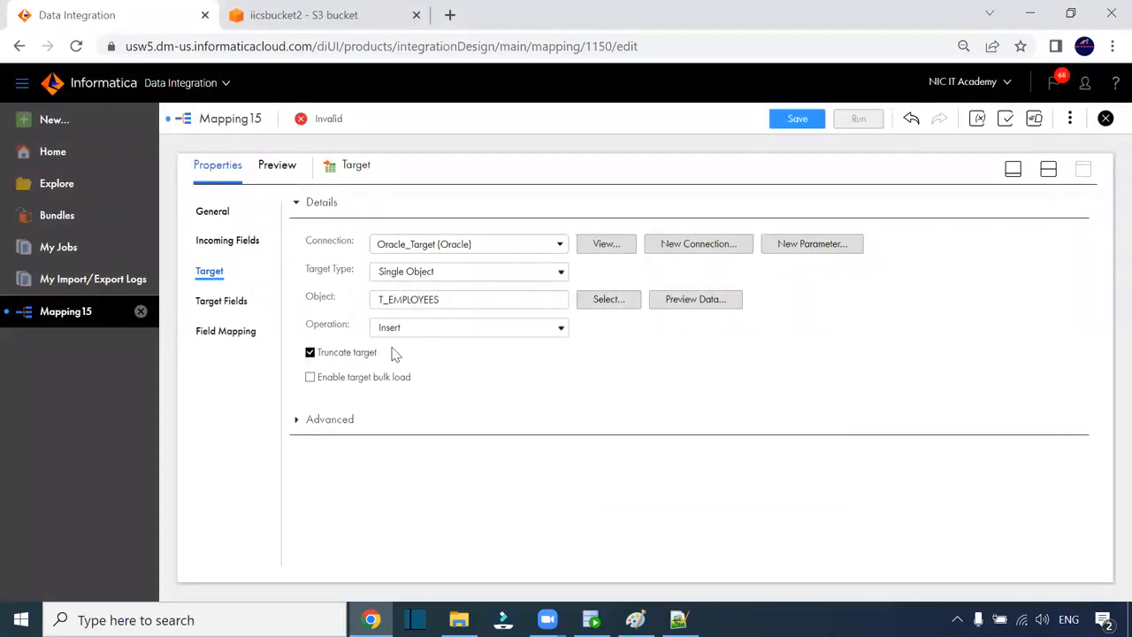
left_click(231, 325)
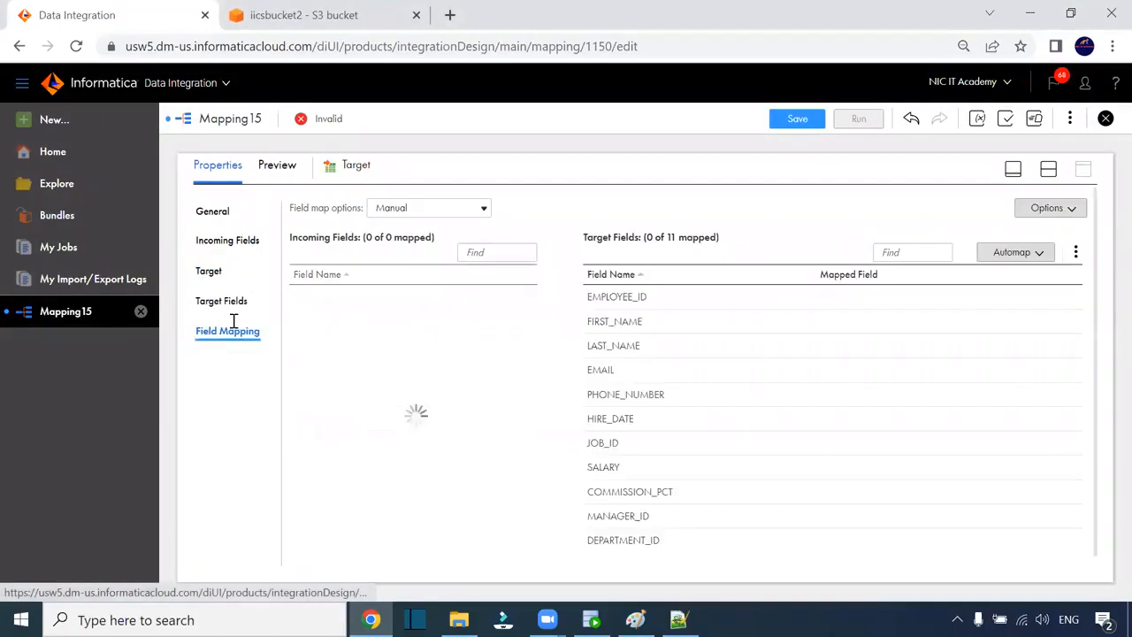
- Smart Map all 11 employee fields to the target and save Mapping15
left_click(1015, 253)
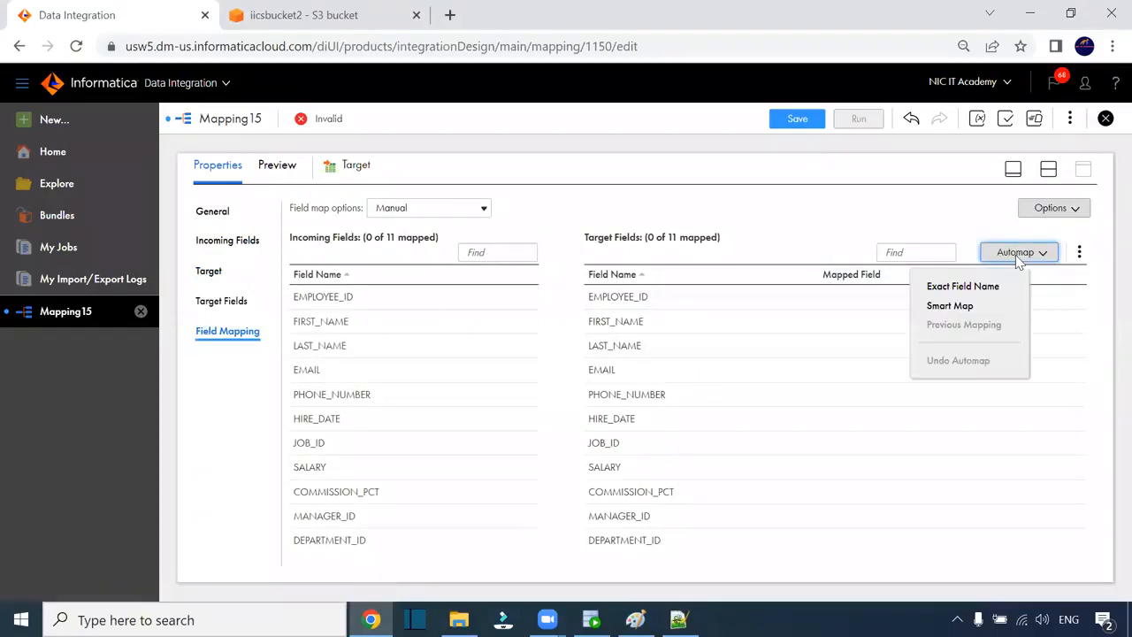
left_click(981, 303)
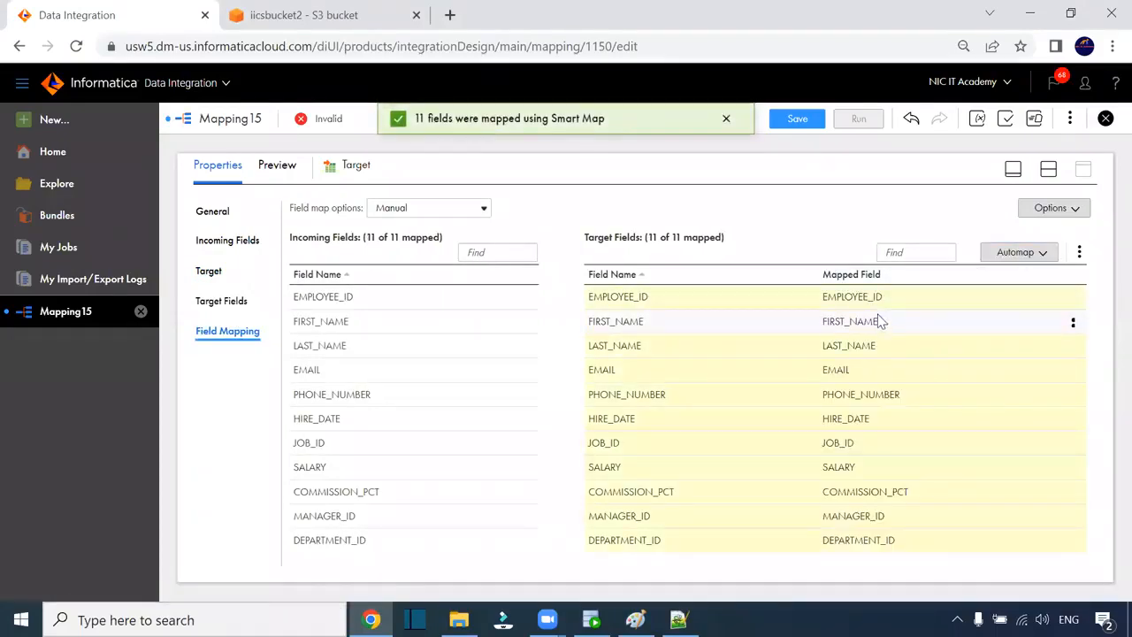
left_click(811, 126)
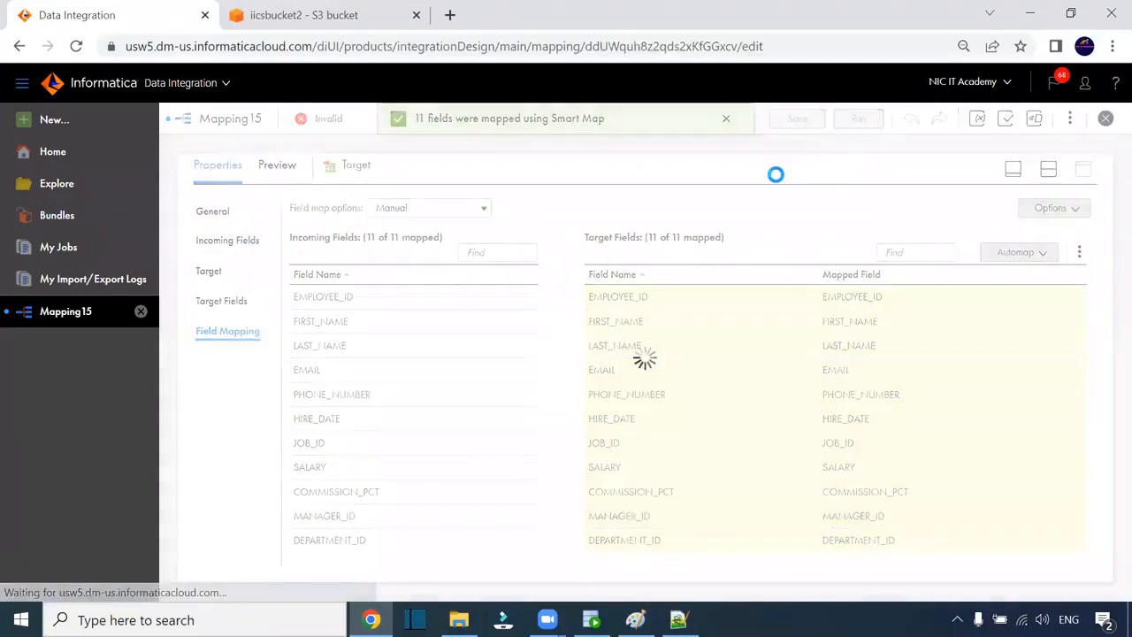
- Query T_EMPLOYEES in SQL Developer, then bring up Mapping15's run settings
left_click(591, 620)
left_click_drag(514, 159, 247, 140)
left_click(240, 110)
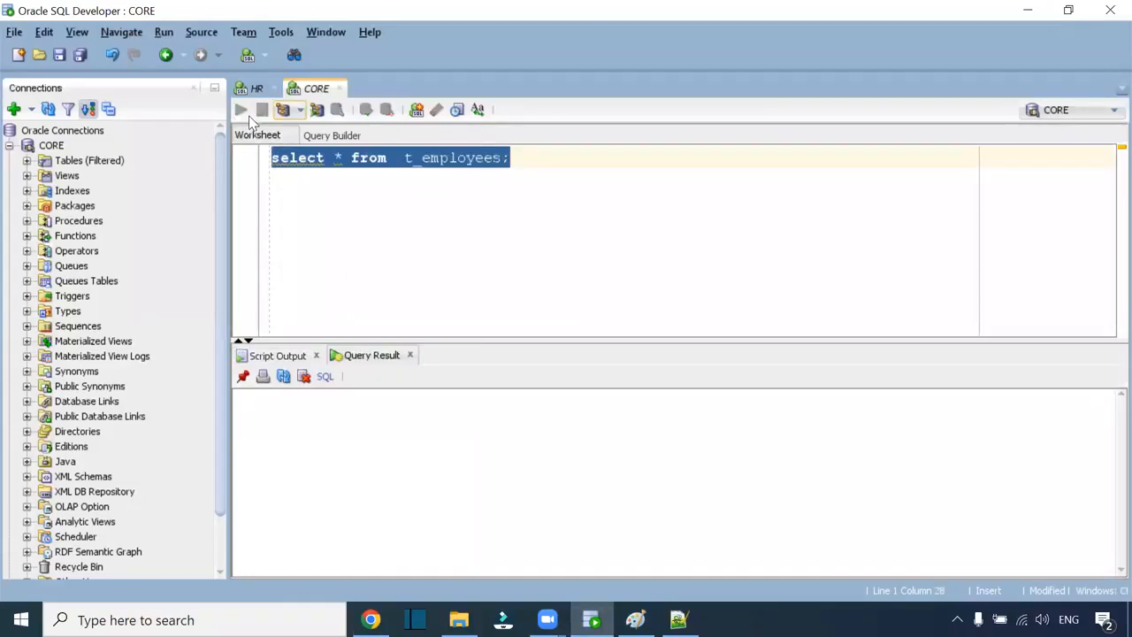
left_click(371, 619)
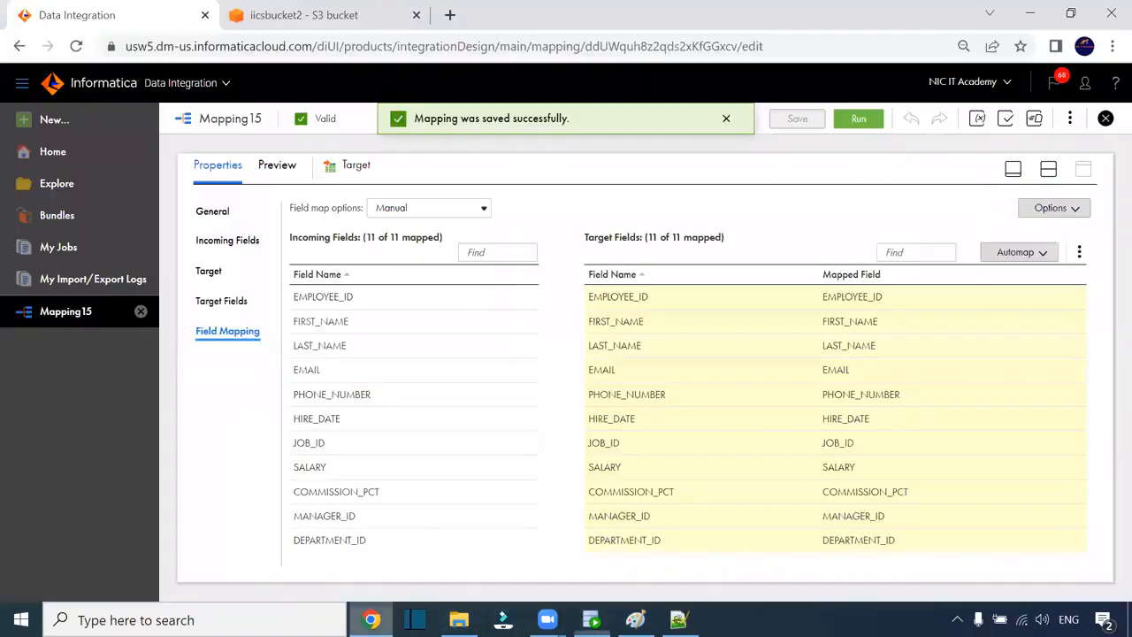
left_click(851, 119)
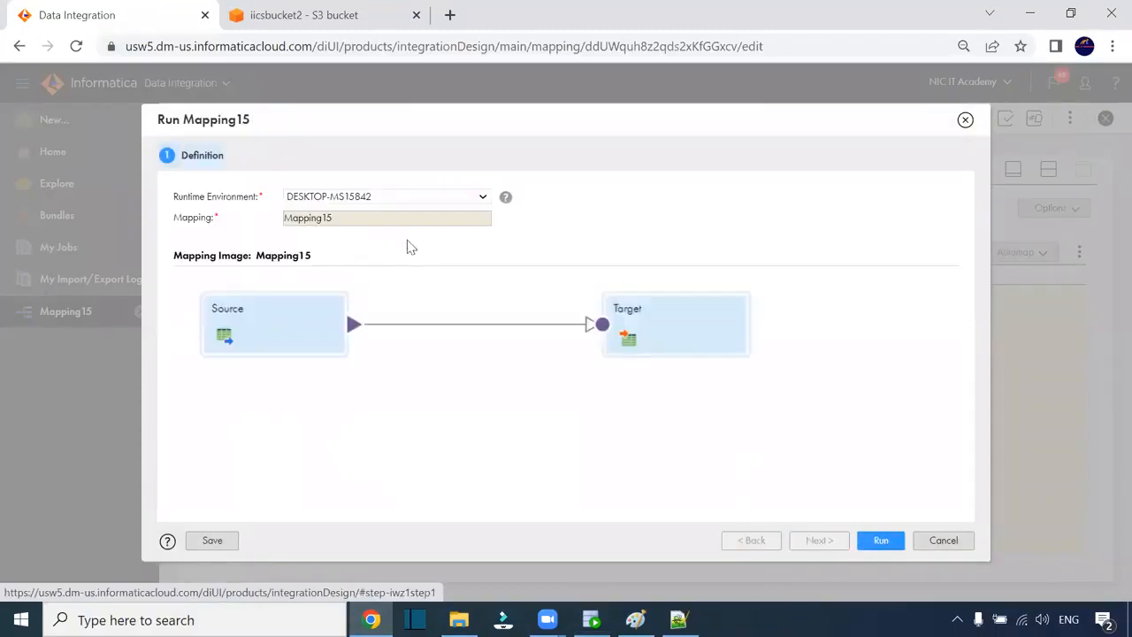
- Run Mapping15 and refresh My Jobs until job Mapping15-1 shows Running
left_click(891, 540)
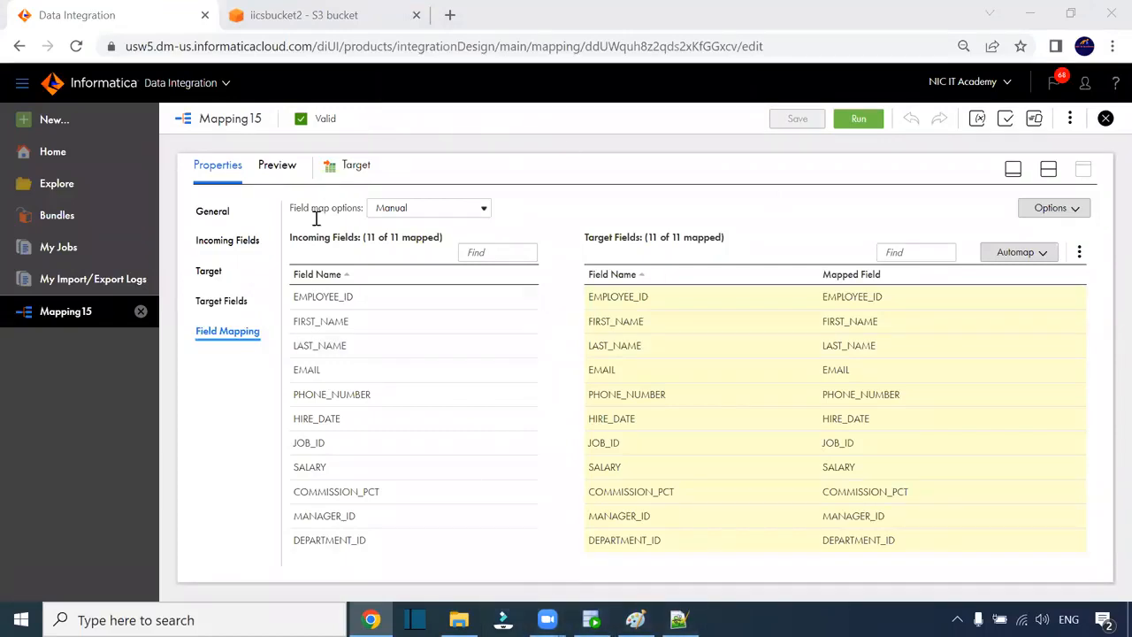
left_click(86, 244)
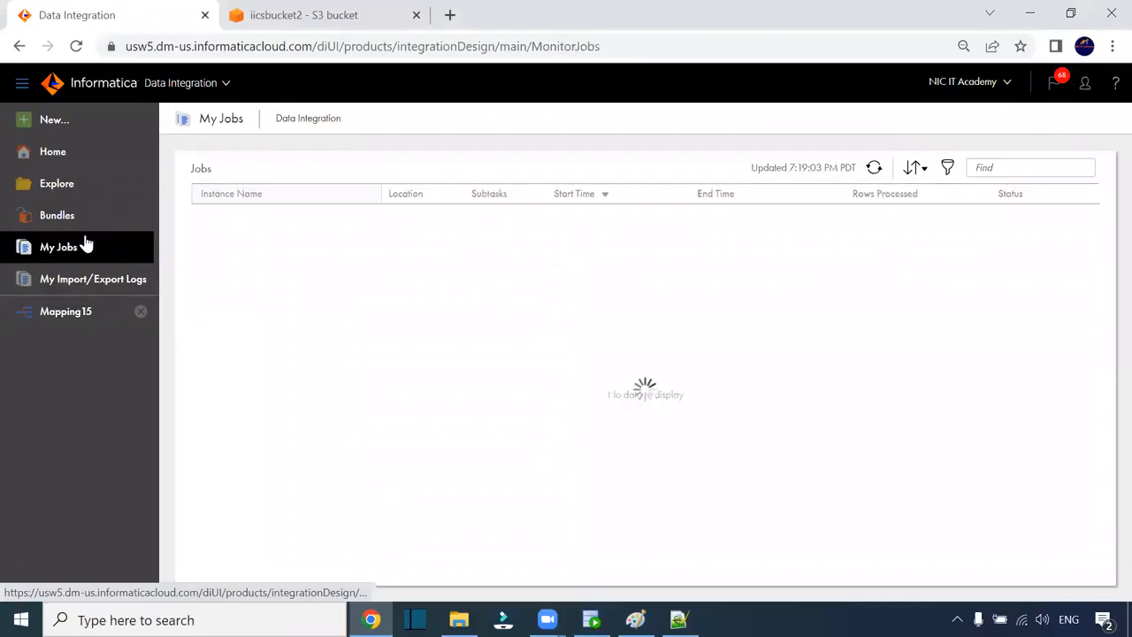
left_click(875, 169)
left_click(874, 169)
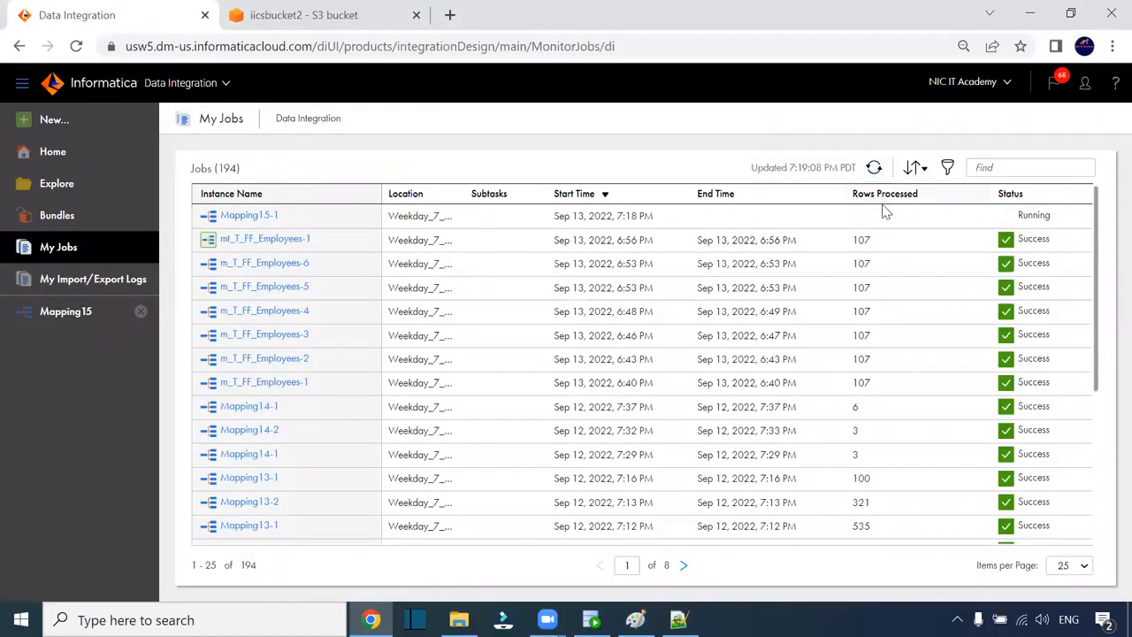
left_click(874, 169)
left_click(875, 169)
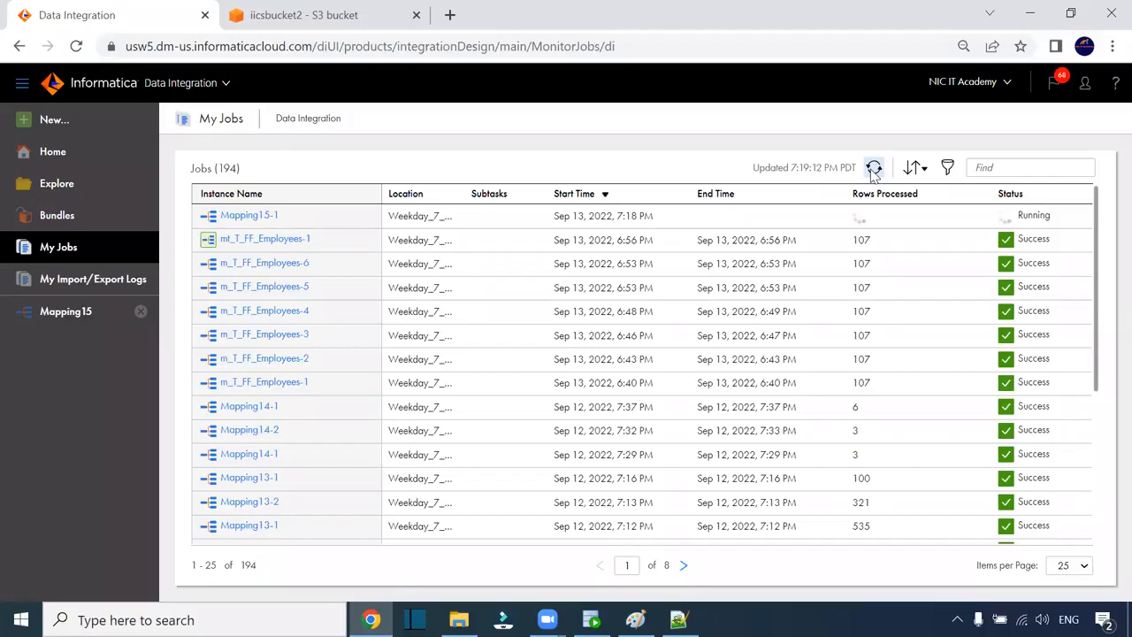
left_click(874, 169)
left_click(874, 169)
left_click(874, 169)
left_click(874, 169)
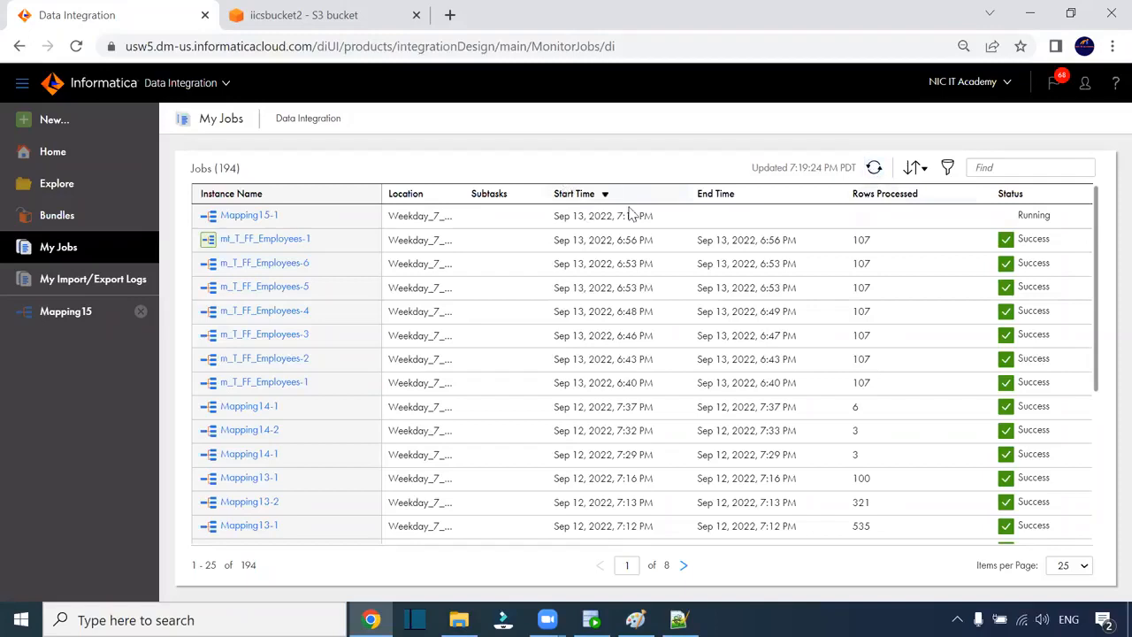
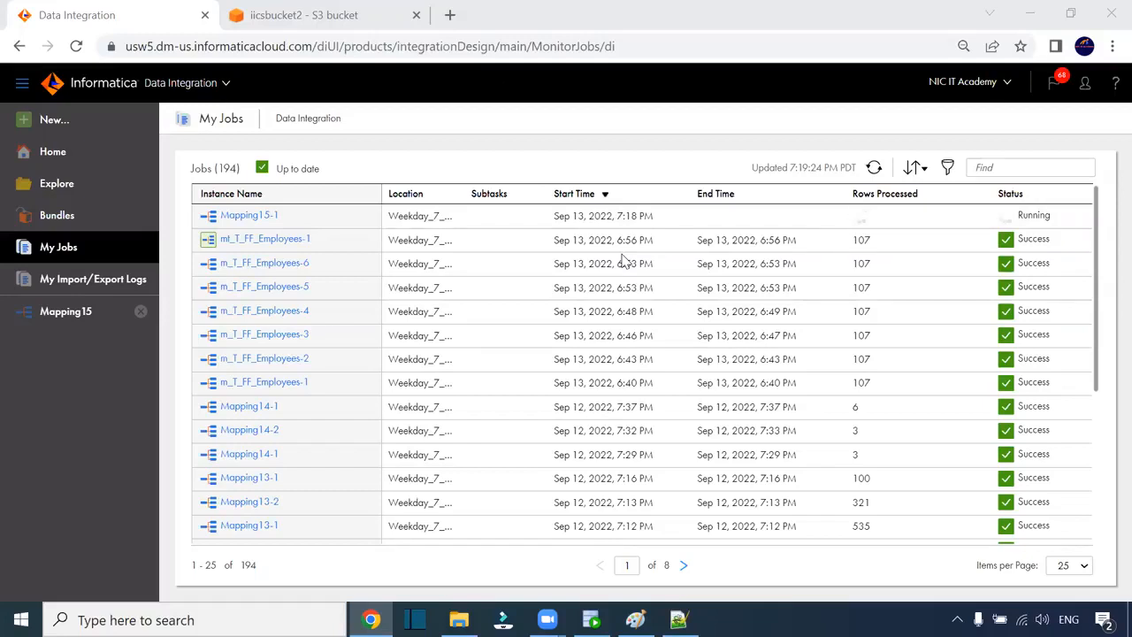
- Trace the Mapping15-1 run's 0 loaded rows to 107 HIRE_DATE errors, then reopen Mapping15
left_click(873, 167)
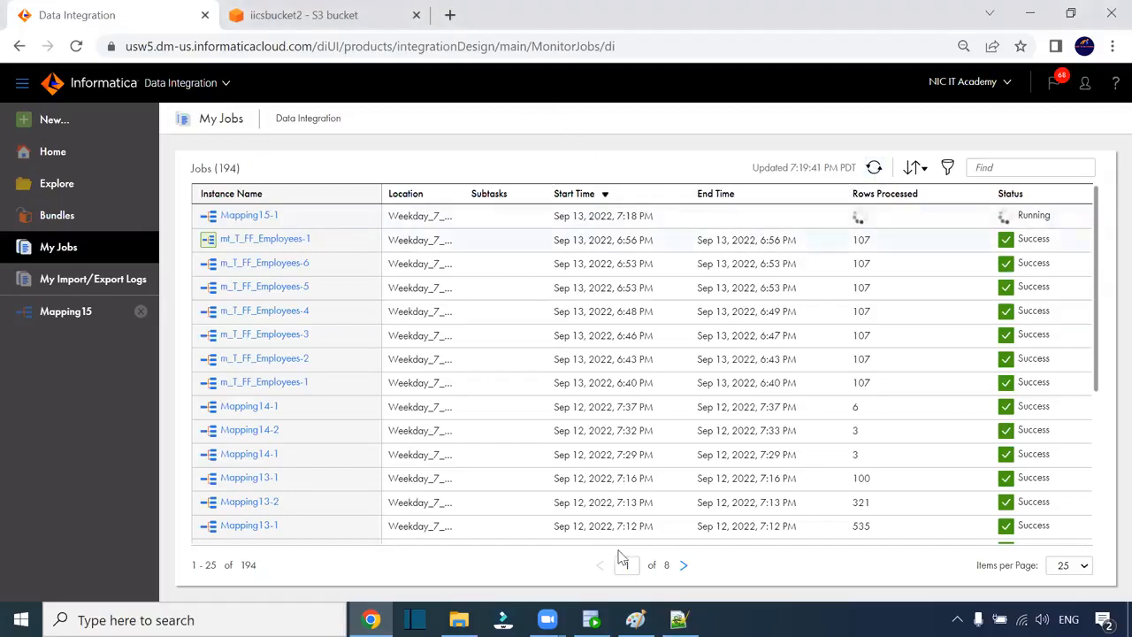
left_click(875, 168)
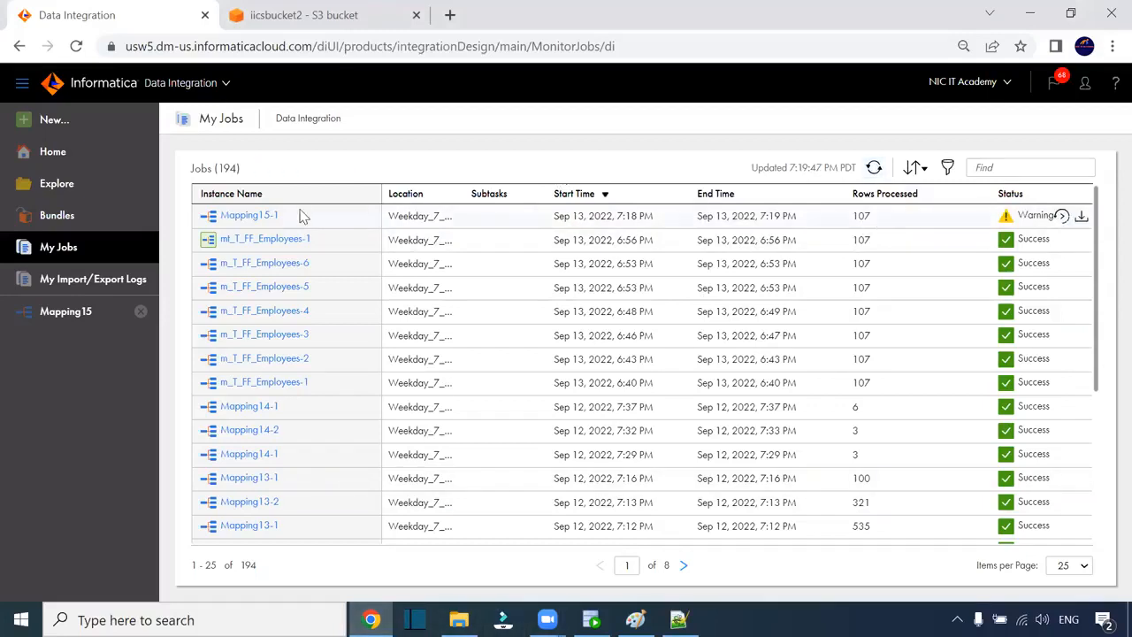
left_click(272, 217)
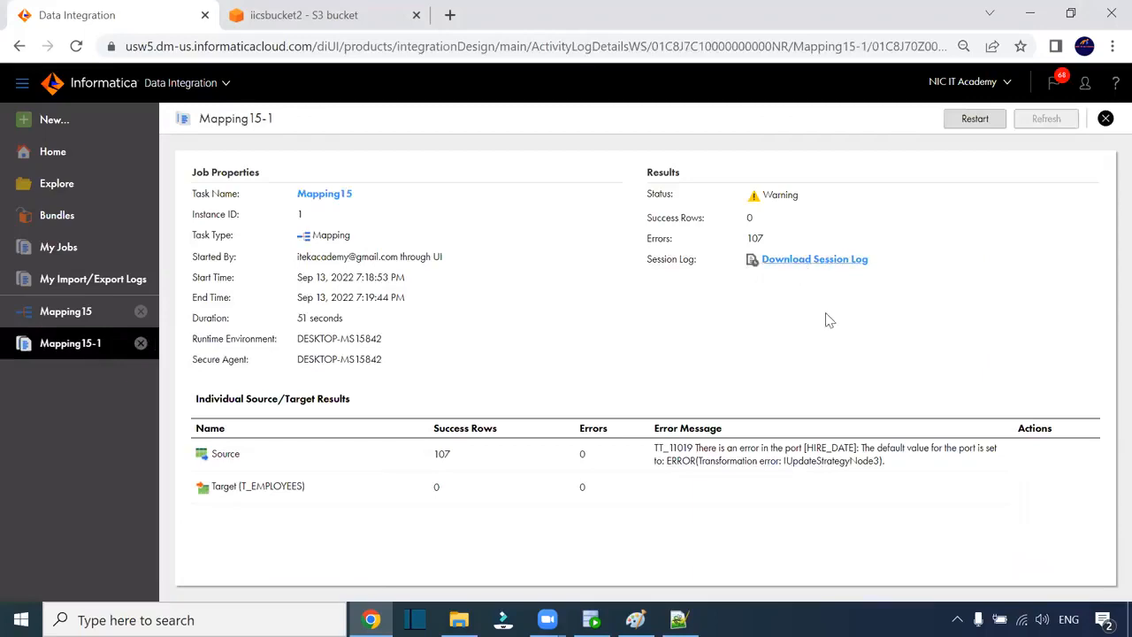
left_click_drag(798, 451, 875, 451)
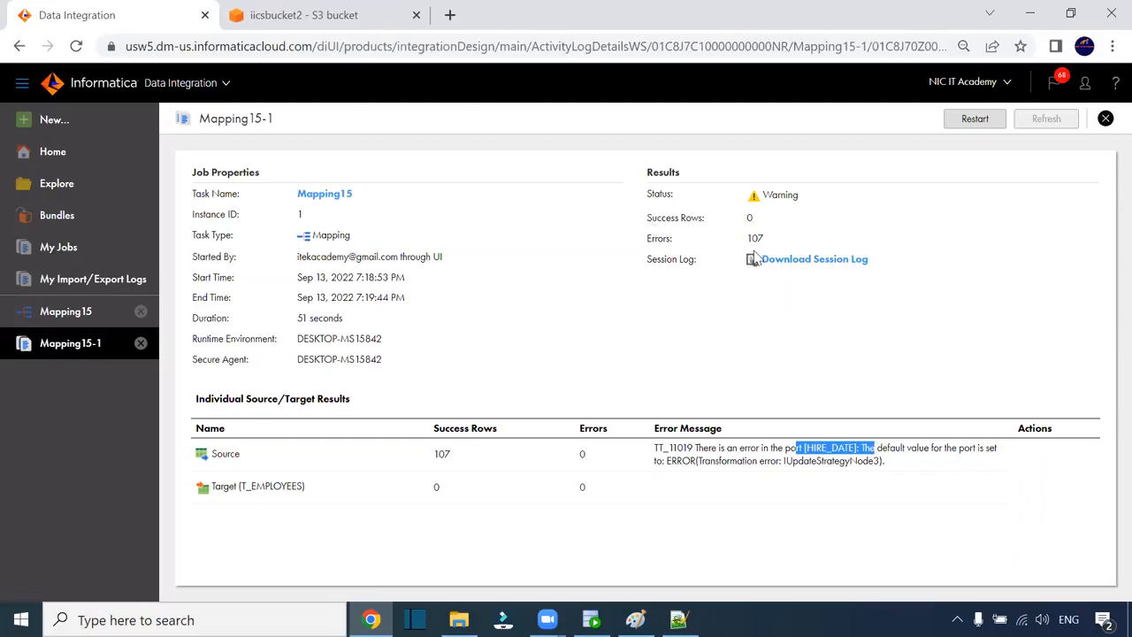
left_click(336, 195)
left_click(336, 195)
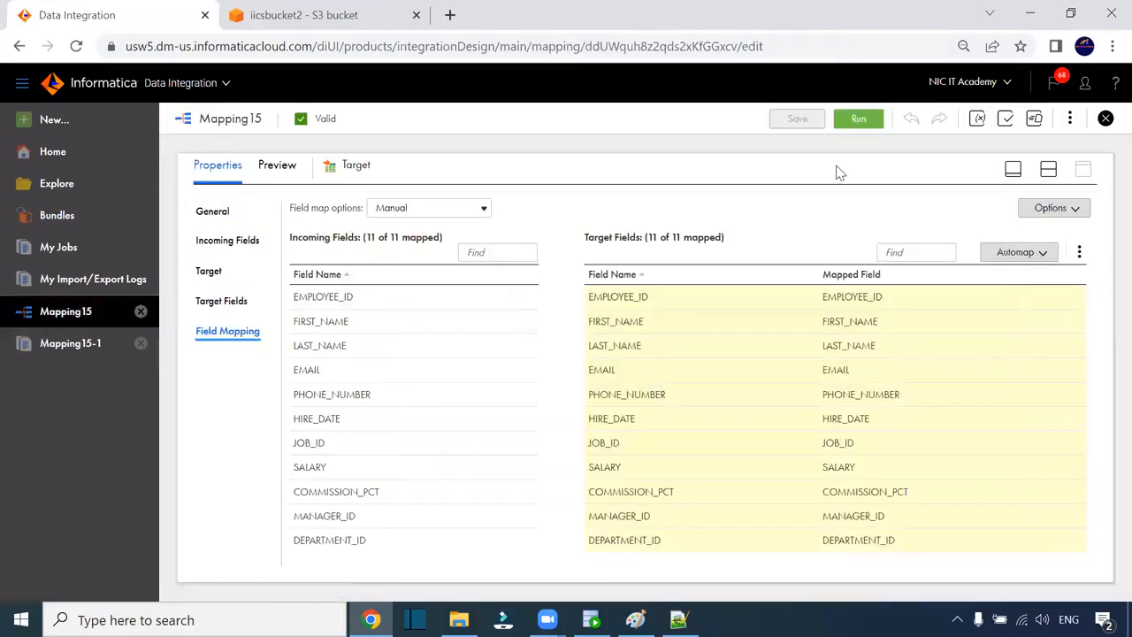
left_click(459, 619)
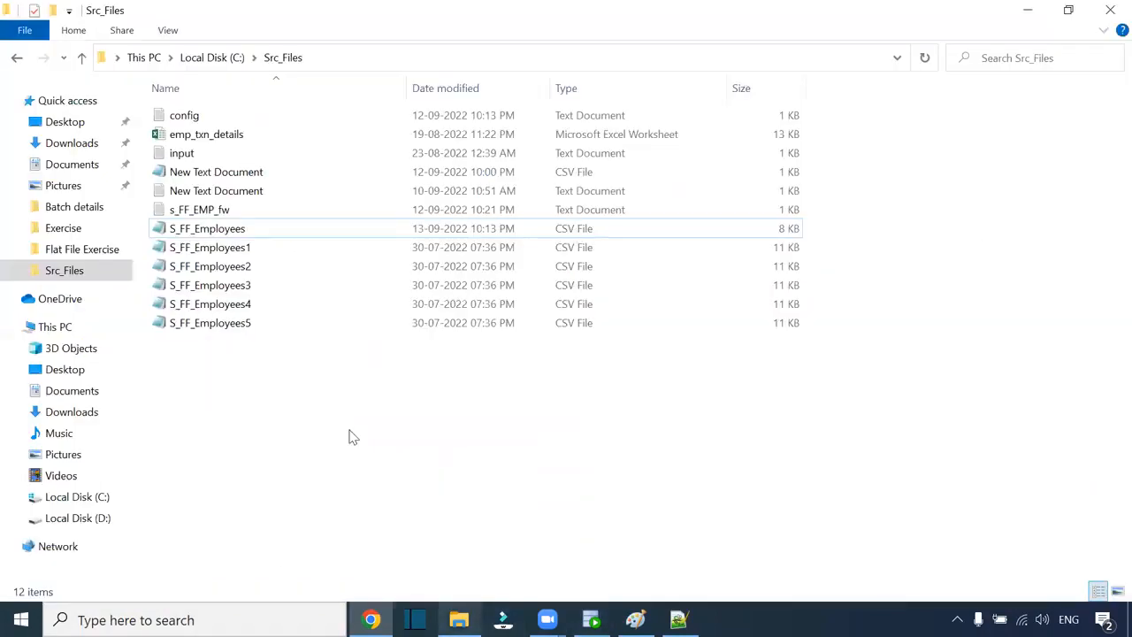
left_click(227, 232)
double_click(228, 232)
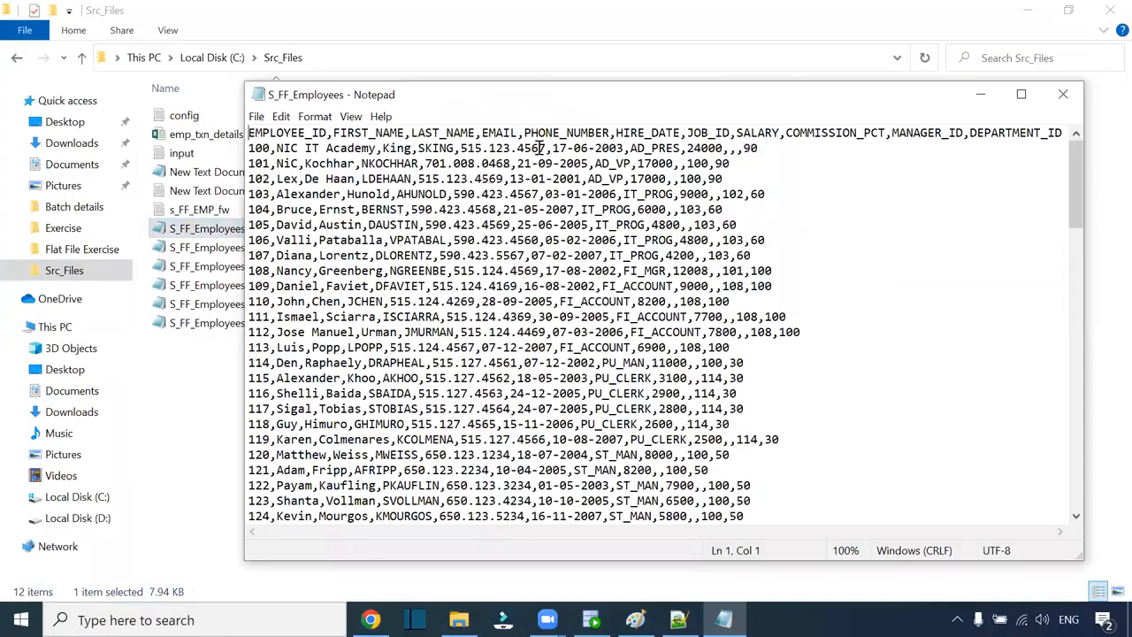
left_click_drag(551, 149, 568, 147)
key("alt+Tab")
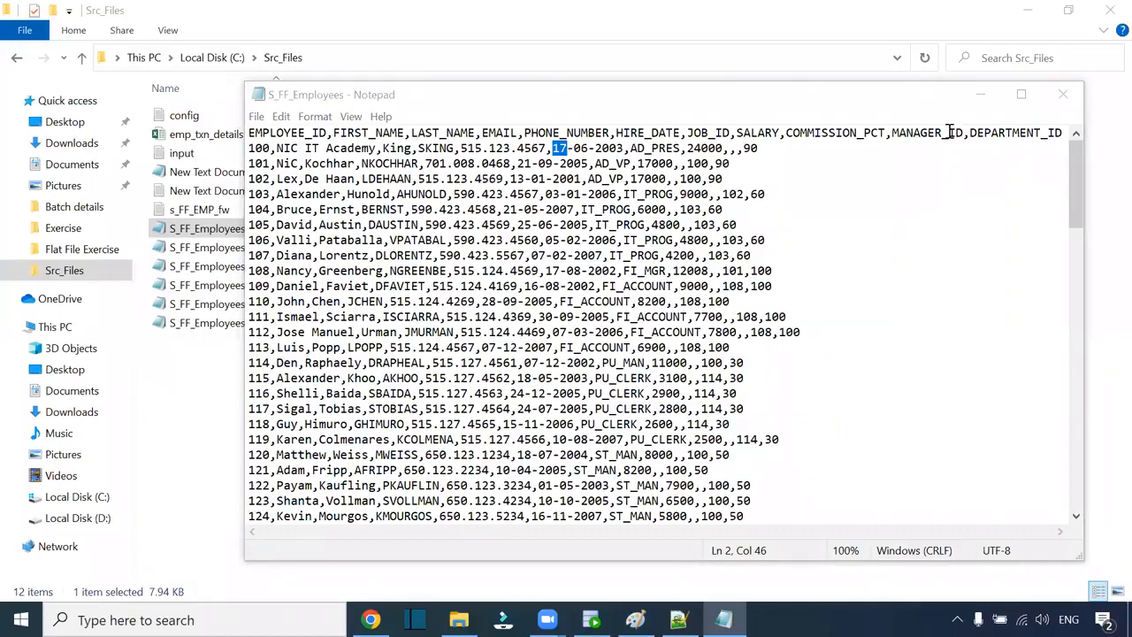
left_click(1061, 94)
left_click(371, 619)
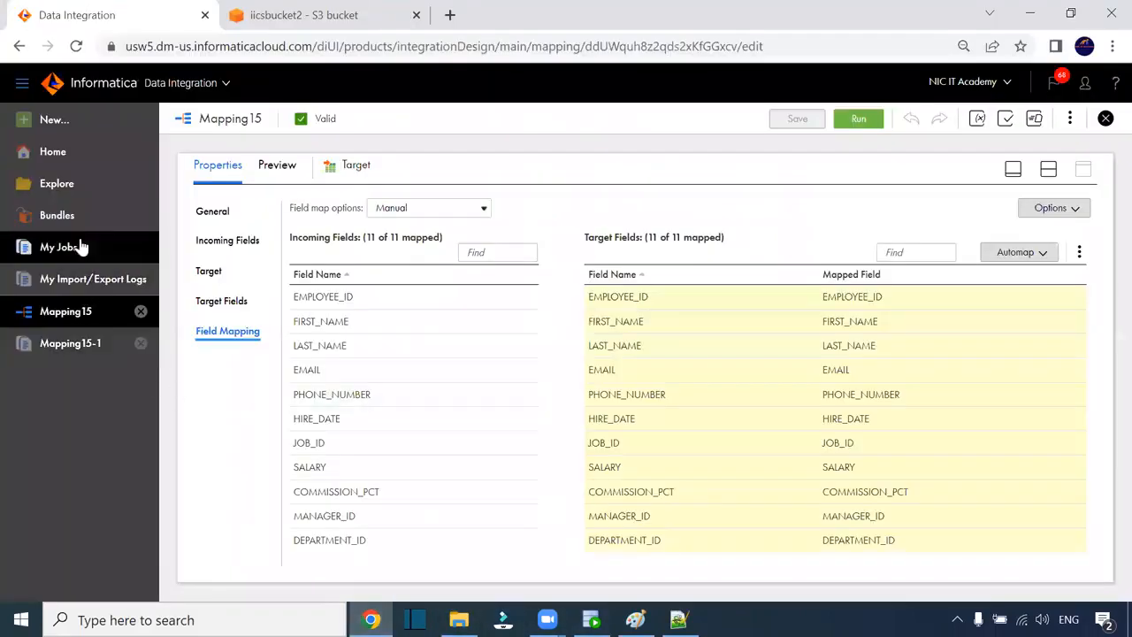
- Switch to the Administrator service's Connections list
left_click(206, 90)
left_click(548, 262)
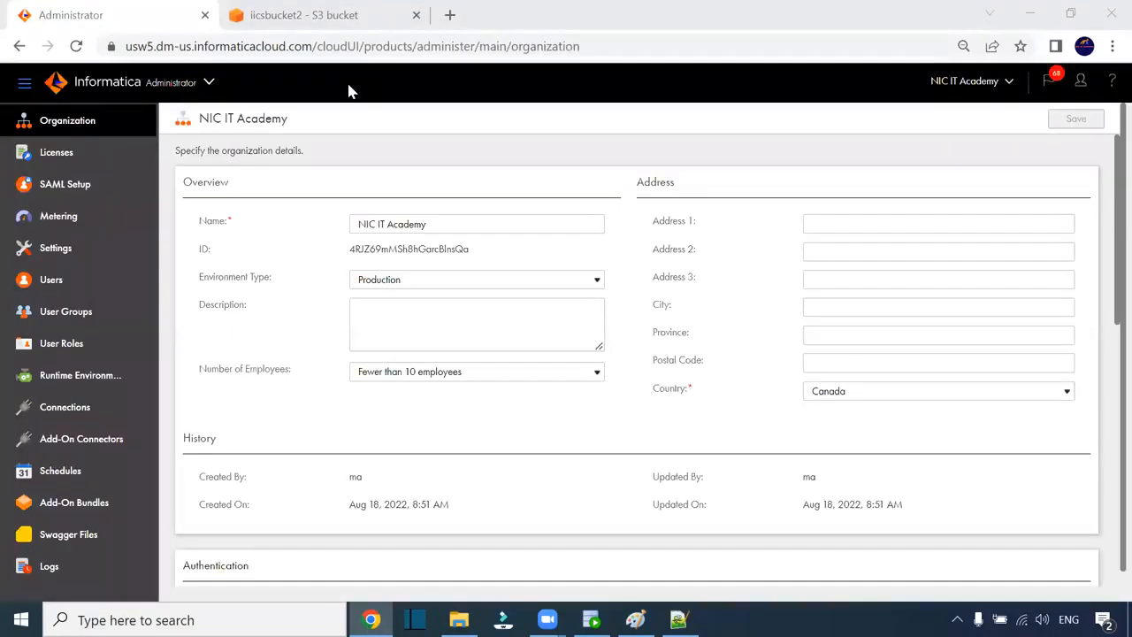
left_click(70, 411)
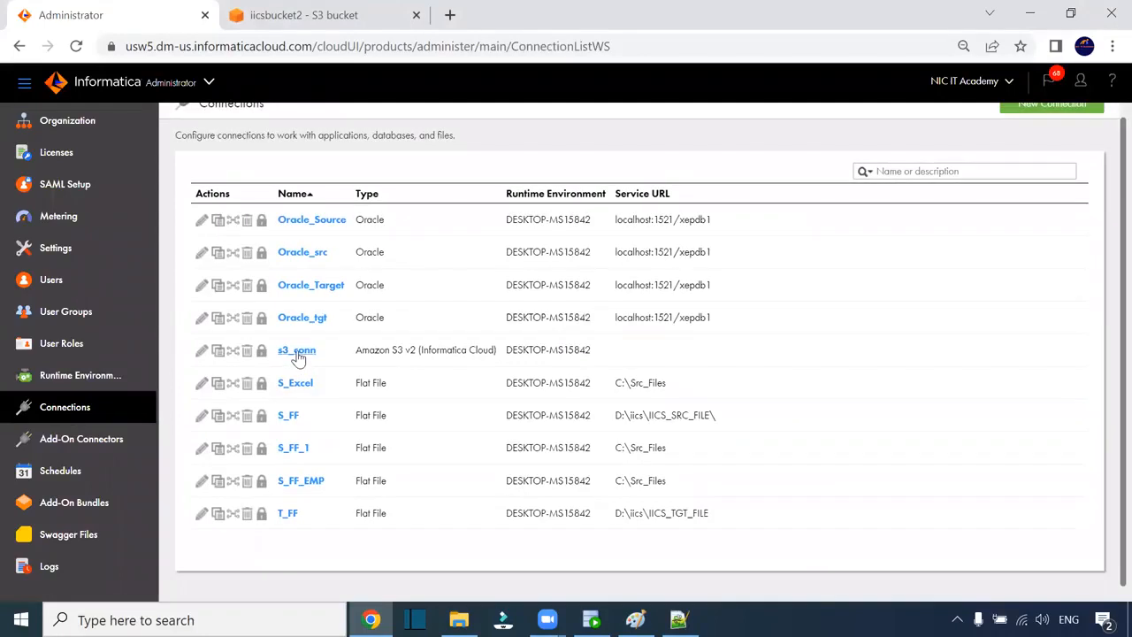
- Review the s3_conn Amazon S3 v2 connection's fields in edit mode and close without saving
left_click(299, 359)
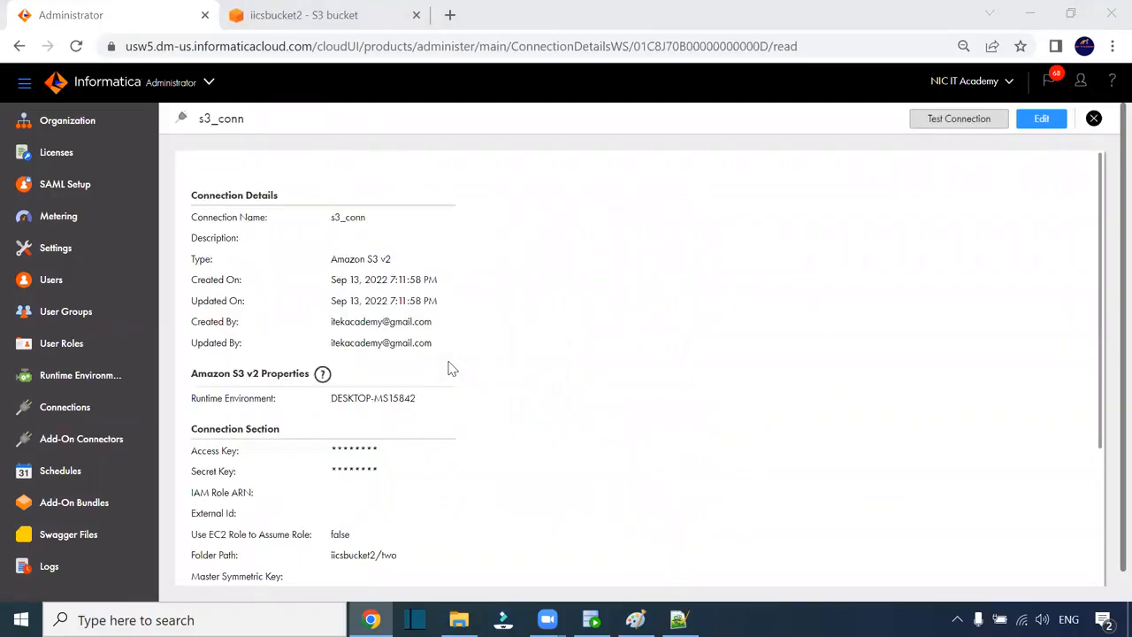
scroll(466, 397, "down", 2)
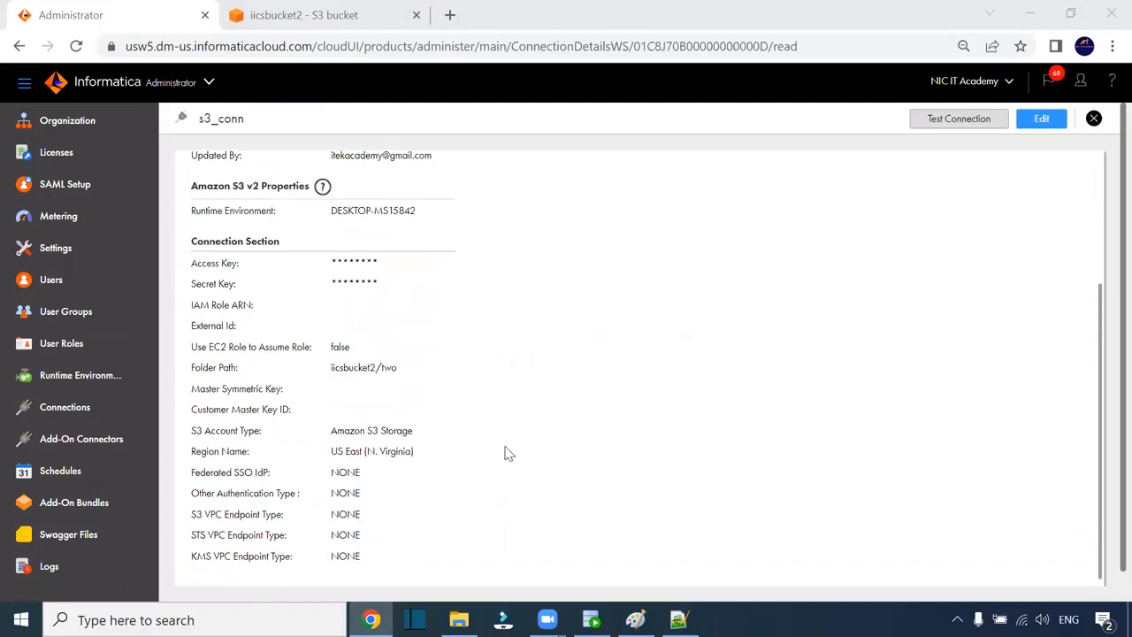
left_click(1028, 124)
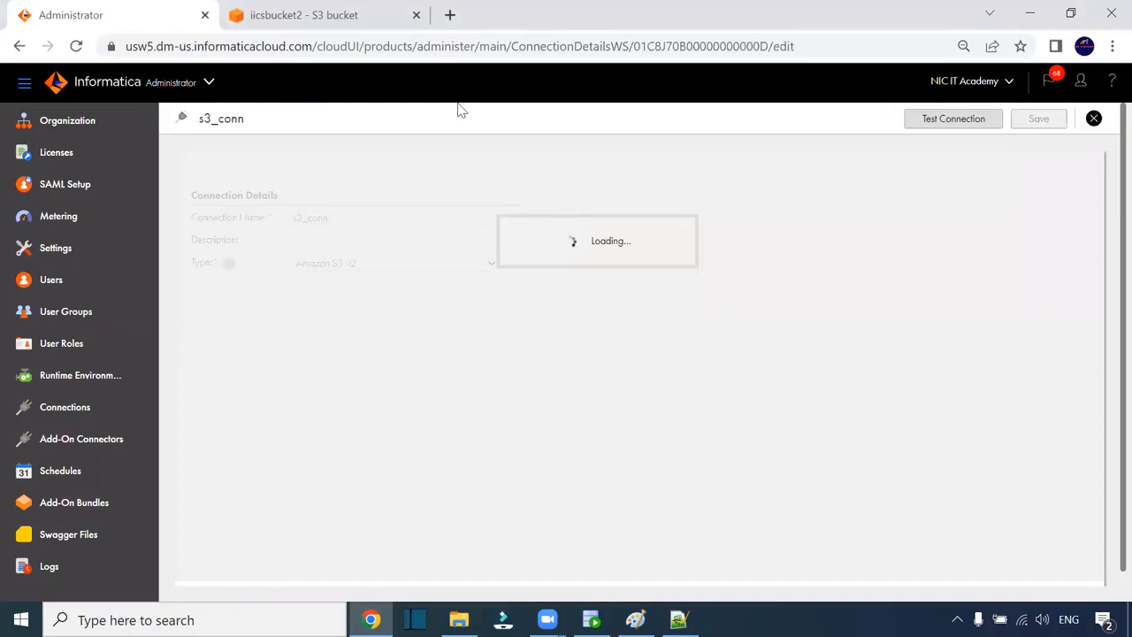
scroll(584, 300, "down", 3)
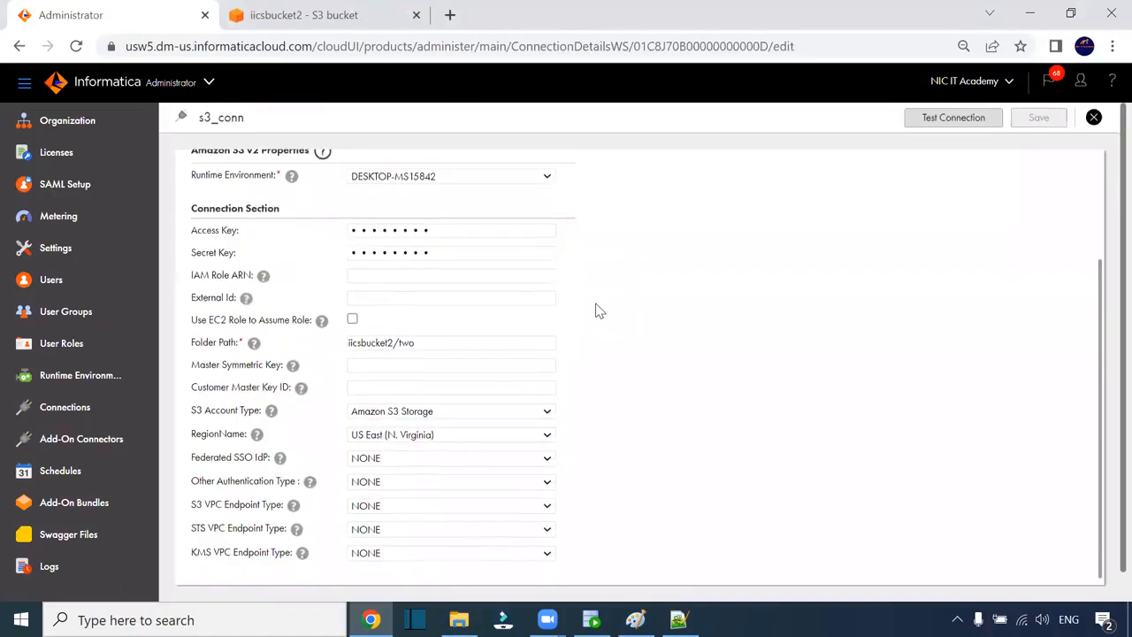
scroll(597, 310, "down", 1)
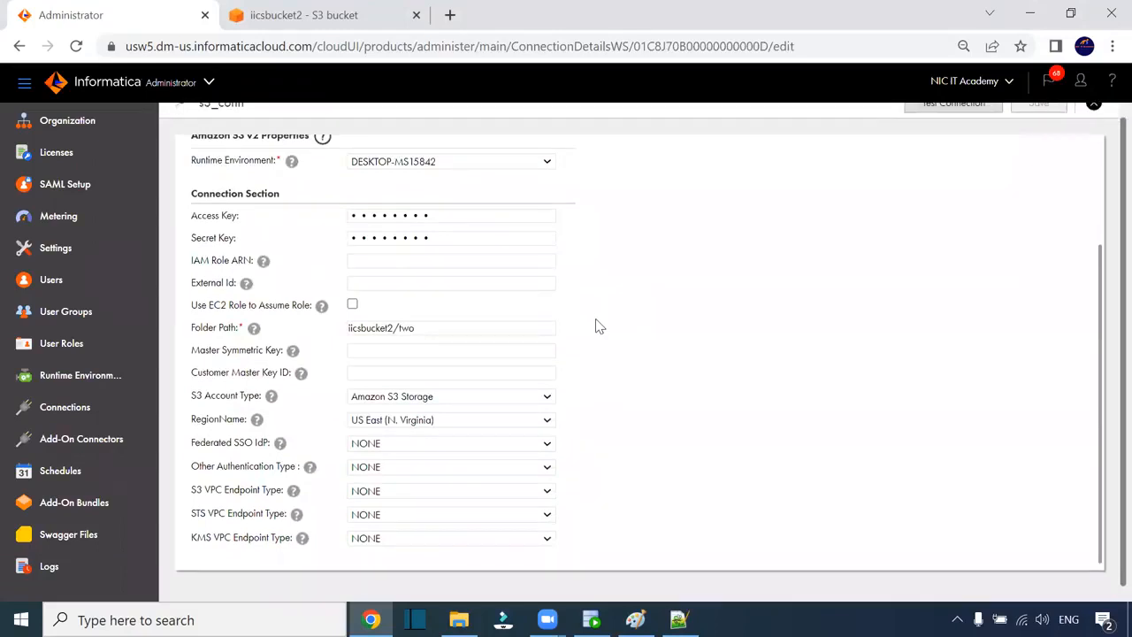
scroll(598, 328, "up", 1)
scroll(387, 278, "up", 1)
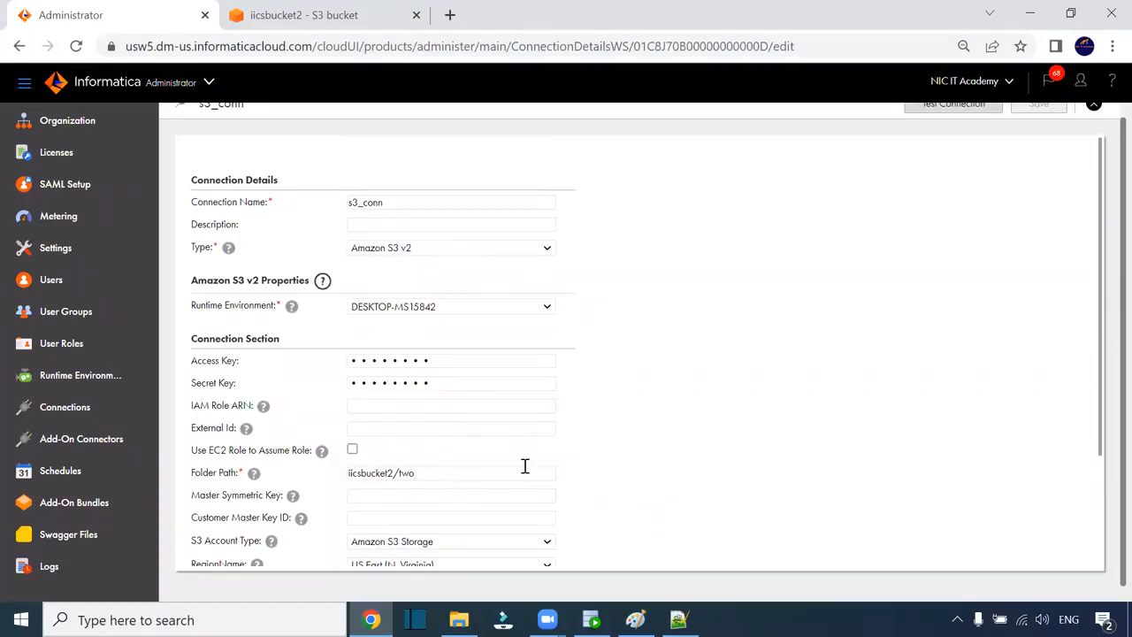
scroll(524, 466, "down", 2)
left_click(1095, 106)
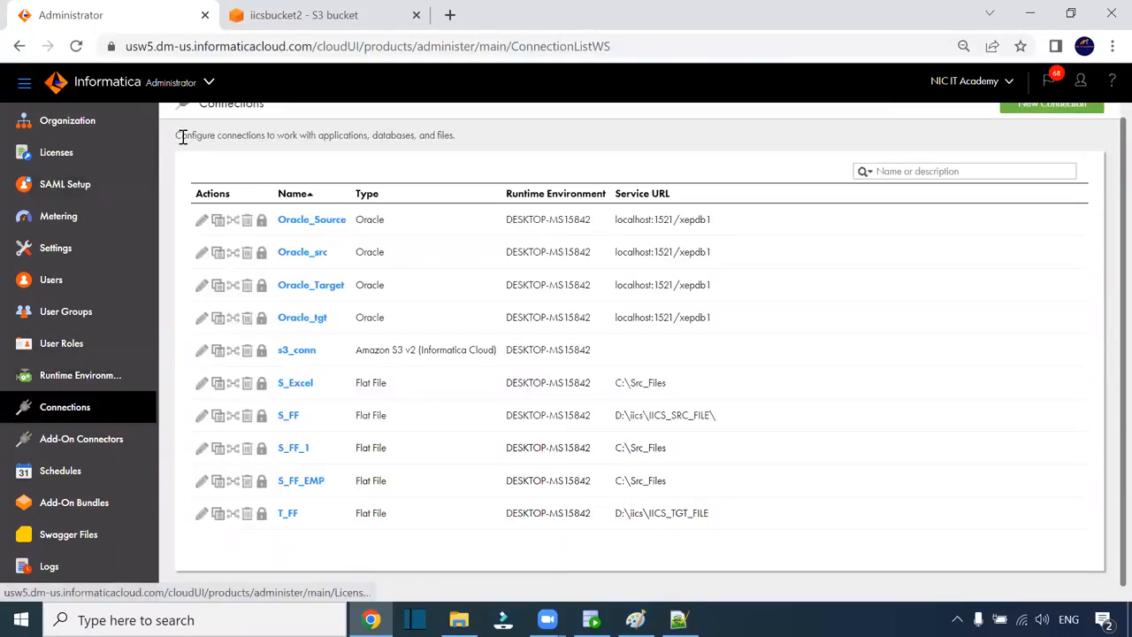
left_click(210, 82)
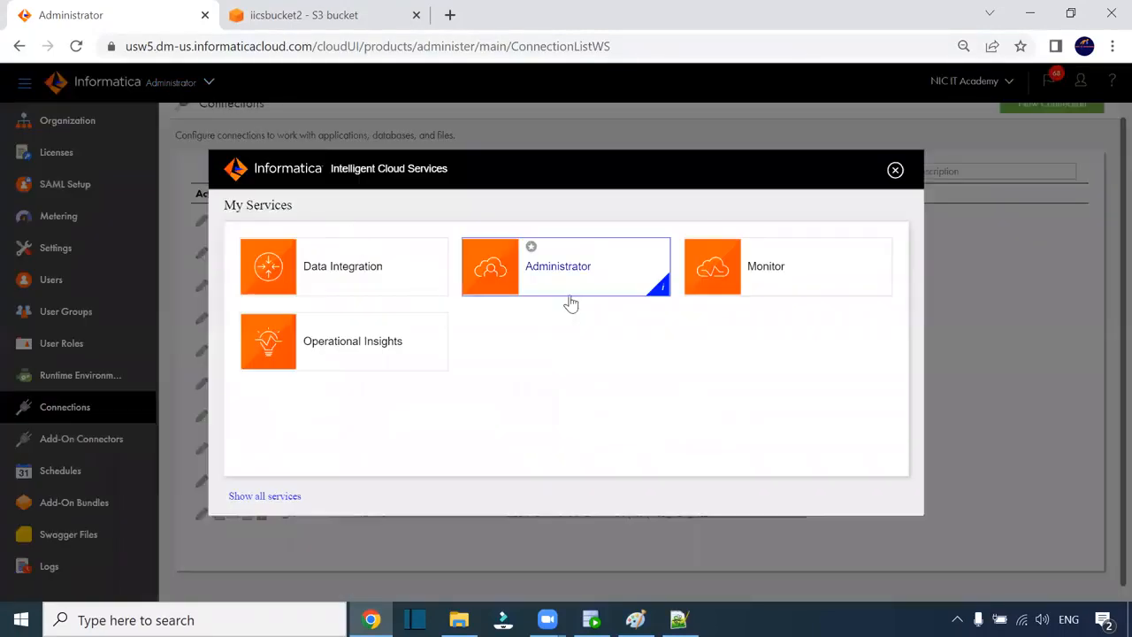
- Switch from Administrator back to the Data Integration service
left_click(608, 276)
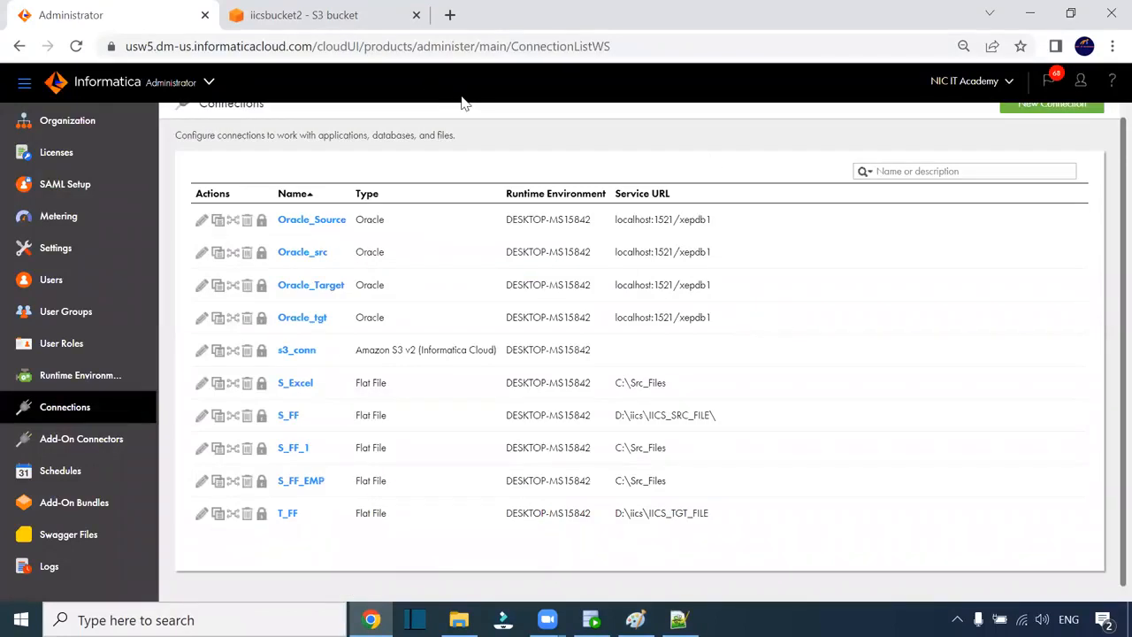
scroll(530, 254, "up", 1)
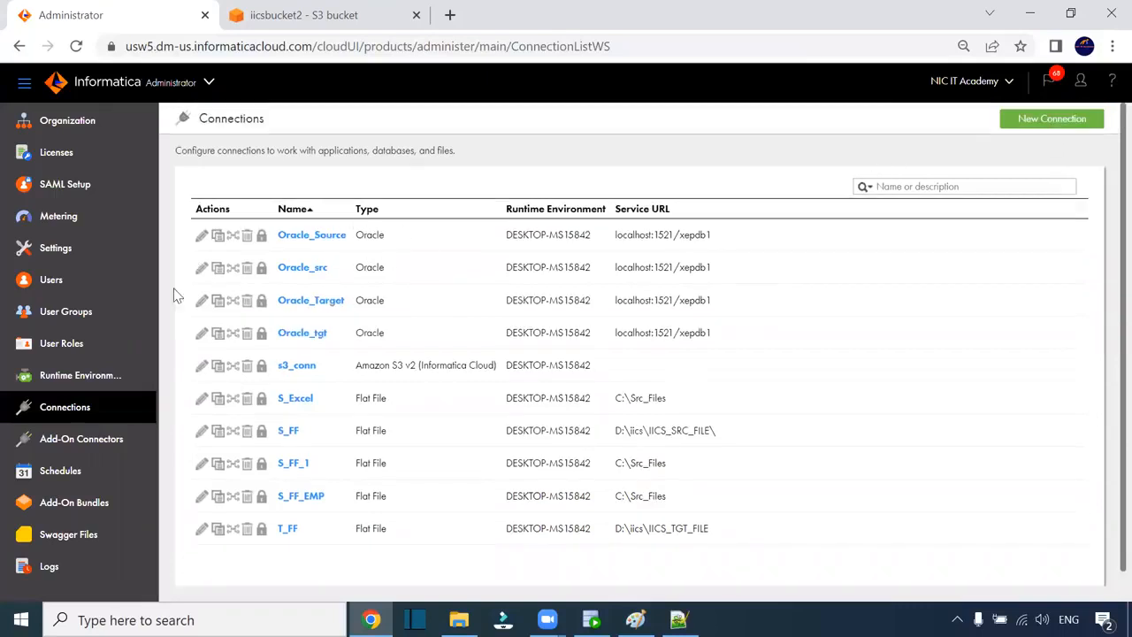
left_click(210, 82)
left_click(356, 279)
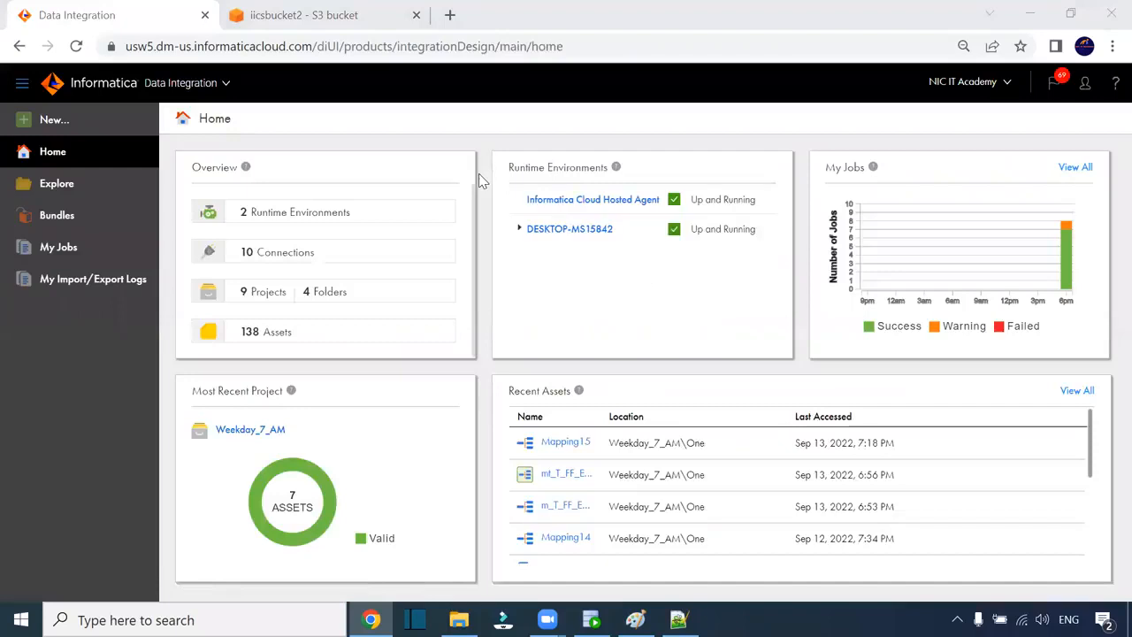
- Open Mapping15 from the Weekday_7_AM > One folder in Explore
left_click(79, 197)
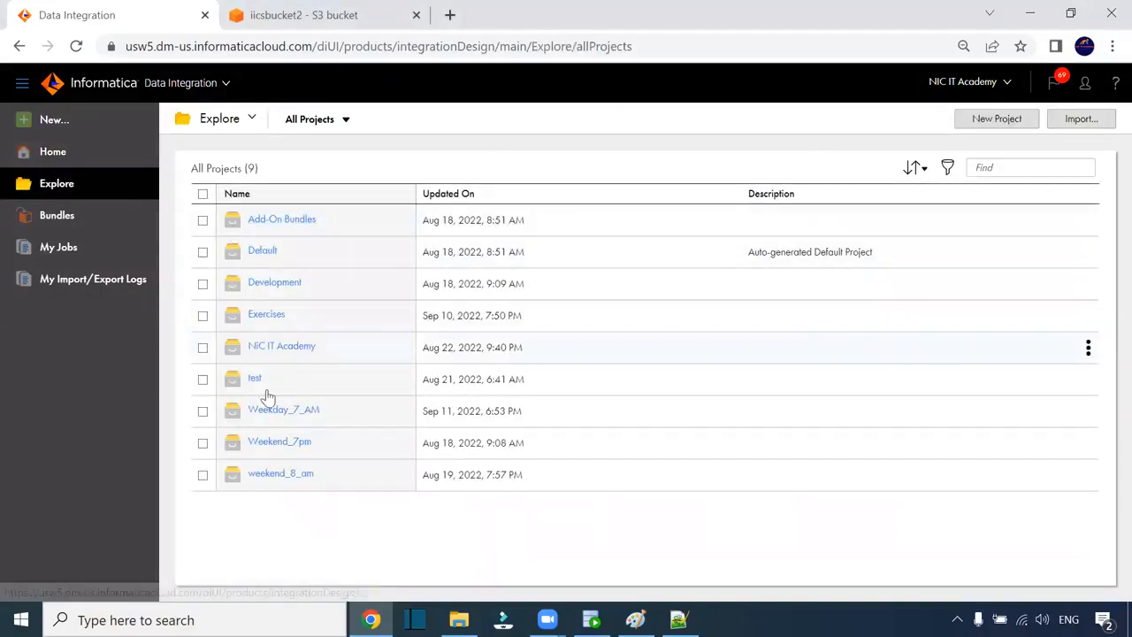
left_click(284, 410)
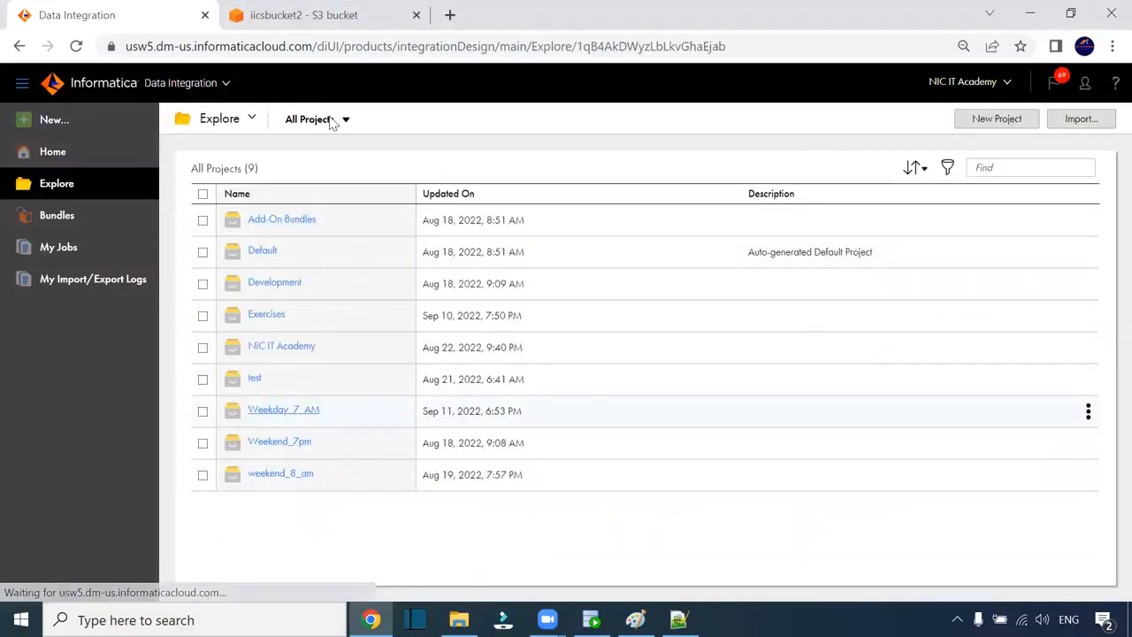
left_click(253, 255)
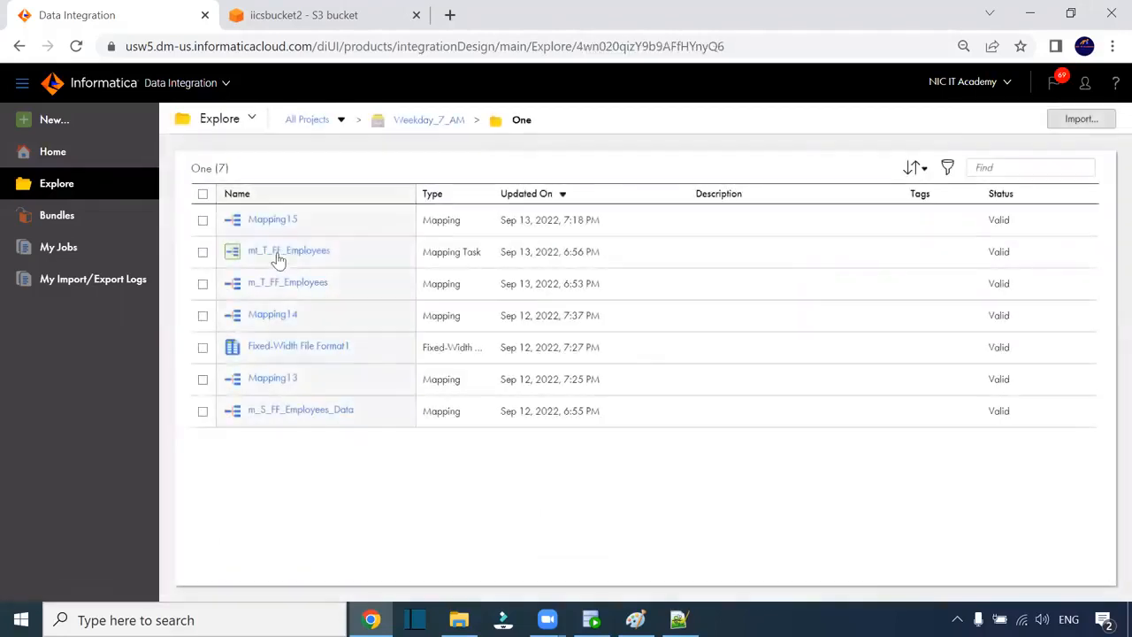
left_click(272, 220)
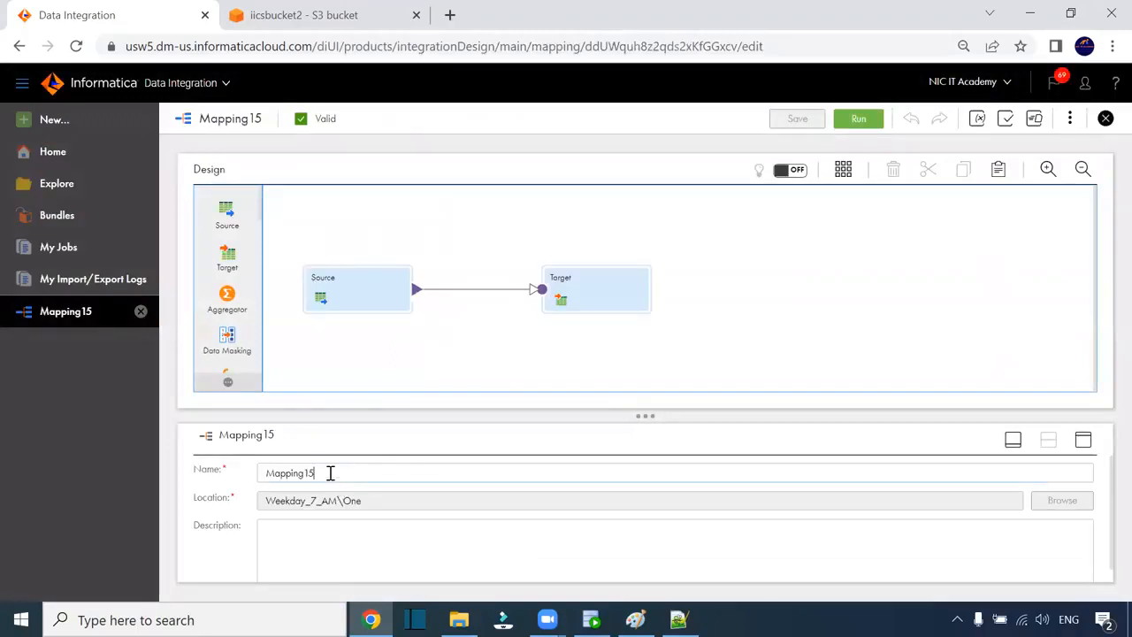
- Rename the mapping to m_S3_data_read and show the Source's 11 string fields
key("ctrl+a")
type("m")
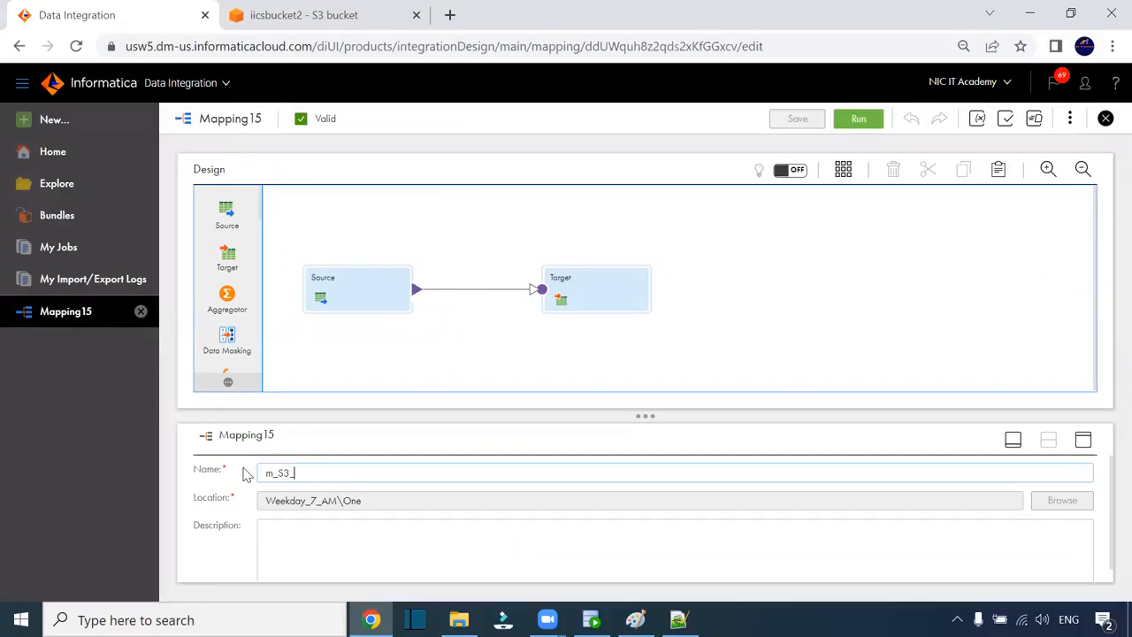
type("_S3_data_read")
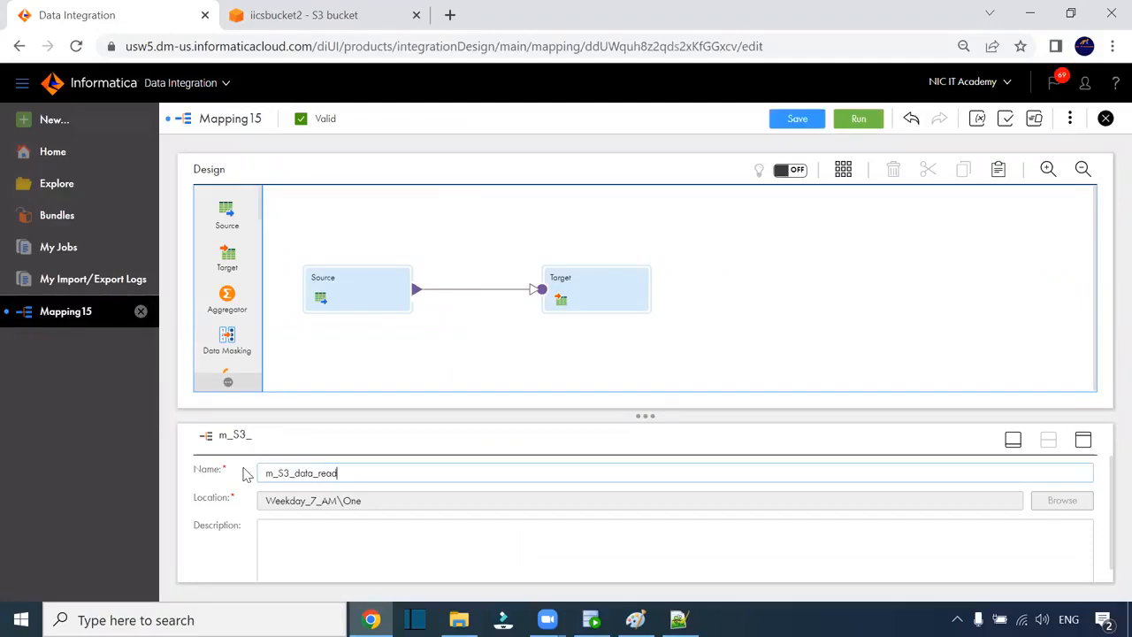
left_click(362, 301)
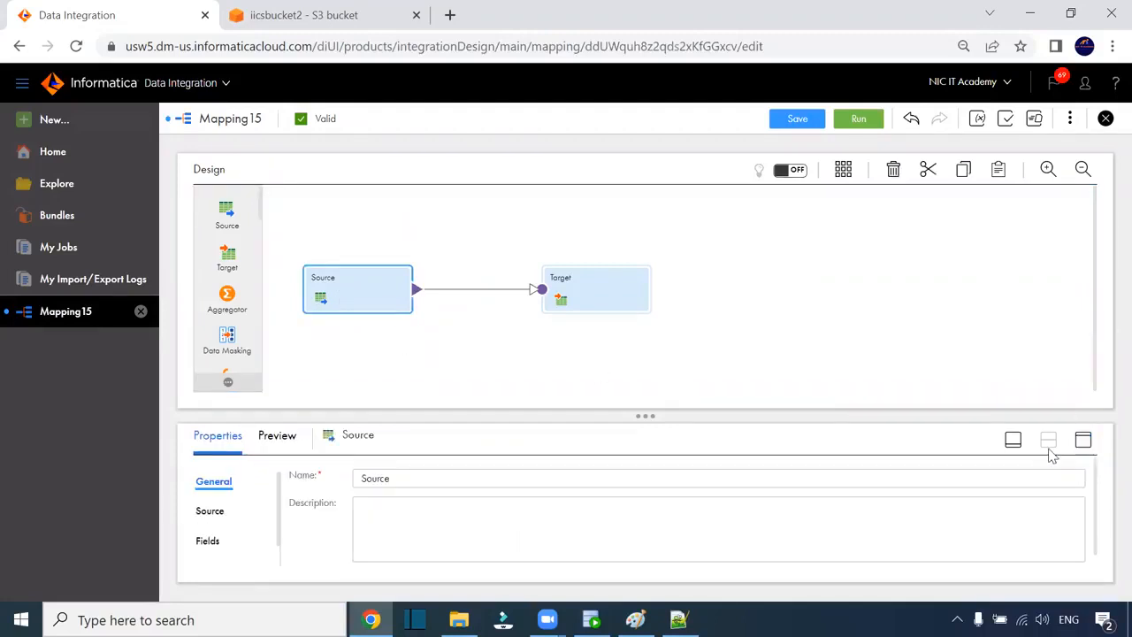
left_click(1082, 439)
left_click(210, 280)
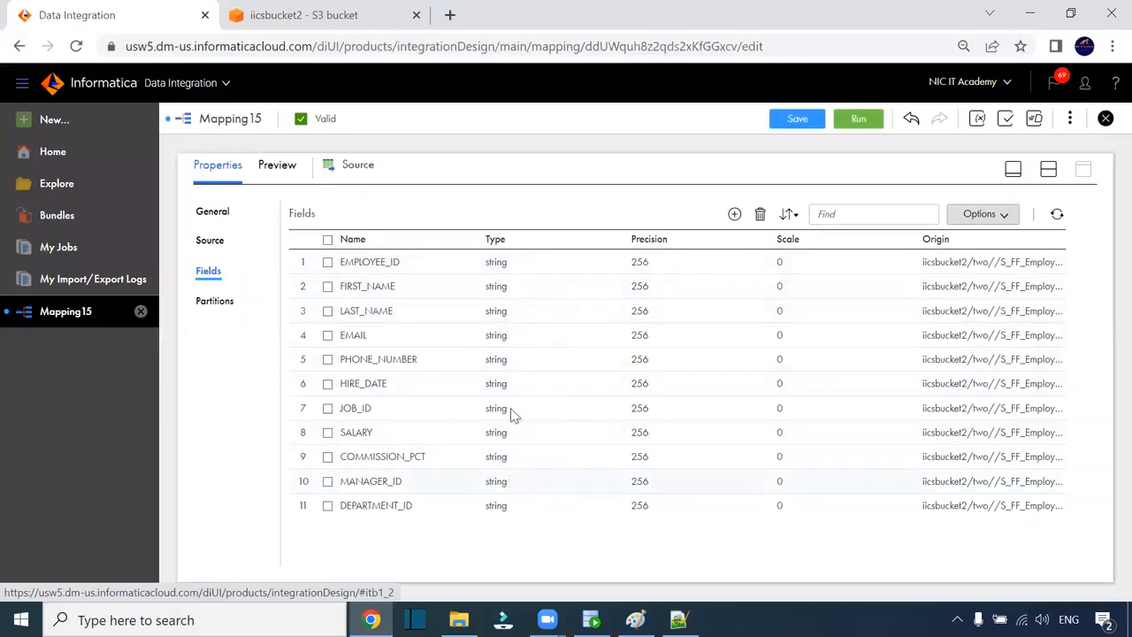
- Switch the Source field list to Edit Metadata, declining to regenerate fields
left_click(1005, 221)
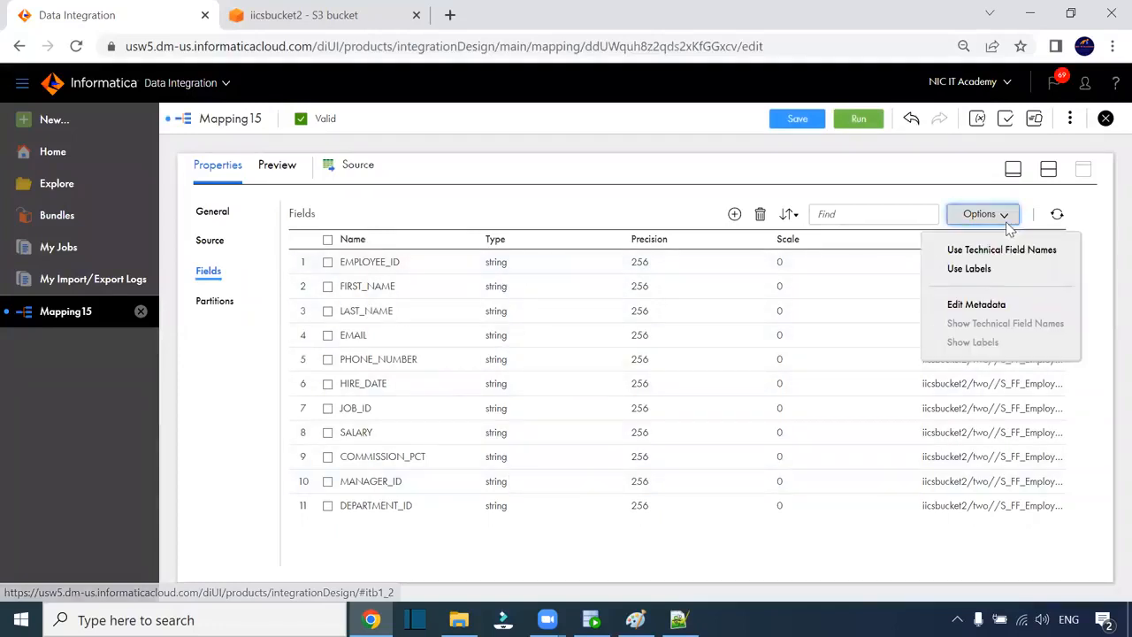
left_click(994, 270)
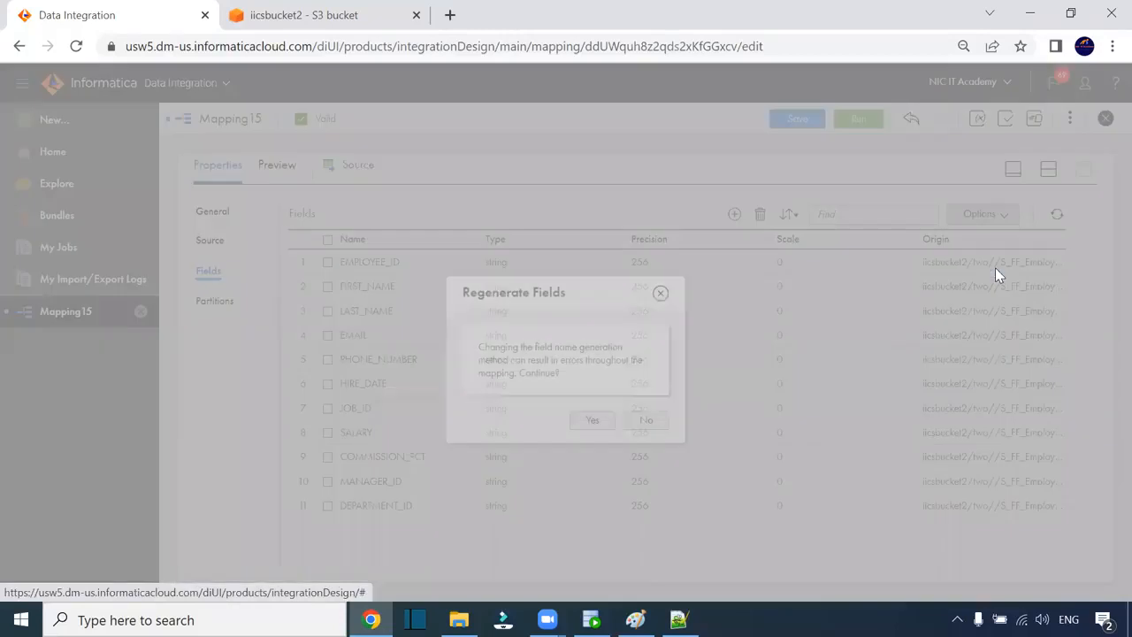
left_click(654, 422)
left_click(1006, 221)
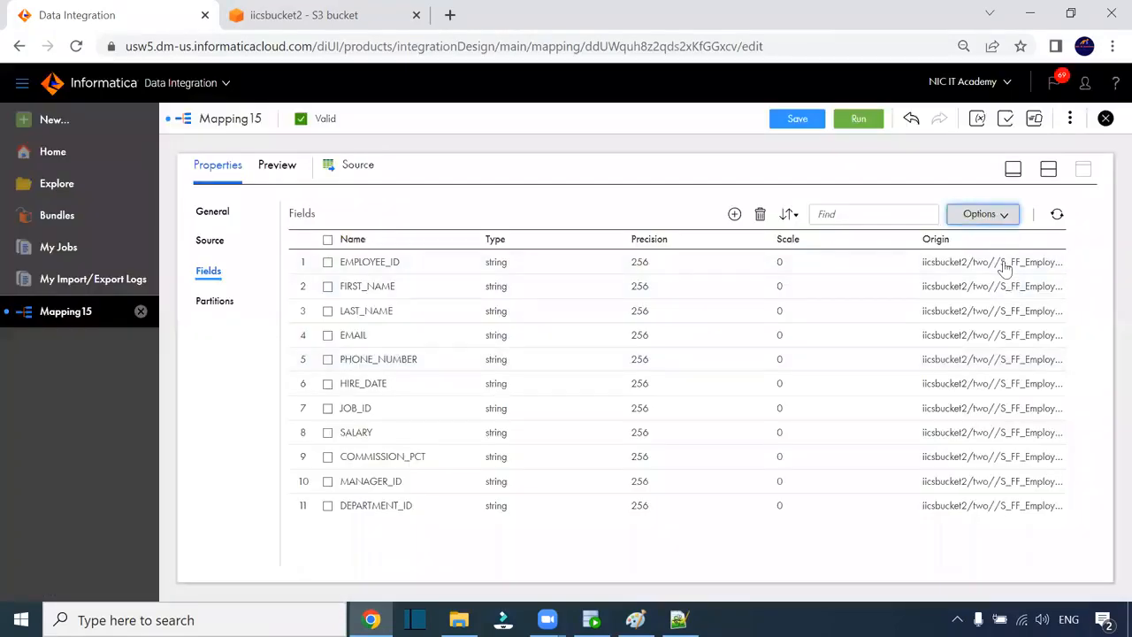
left_click(1001, 304)
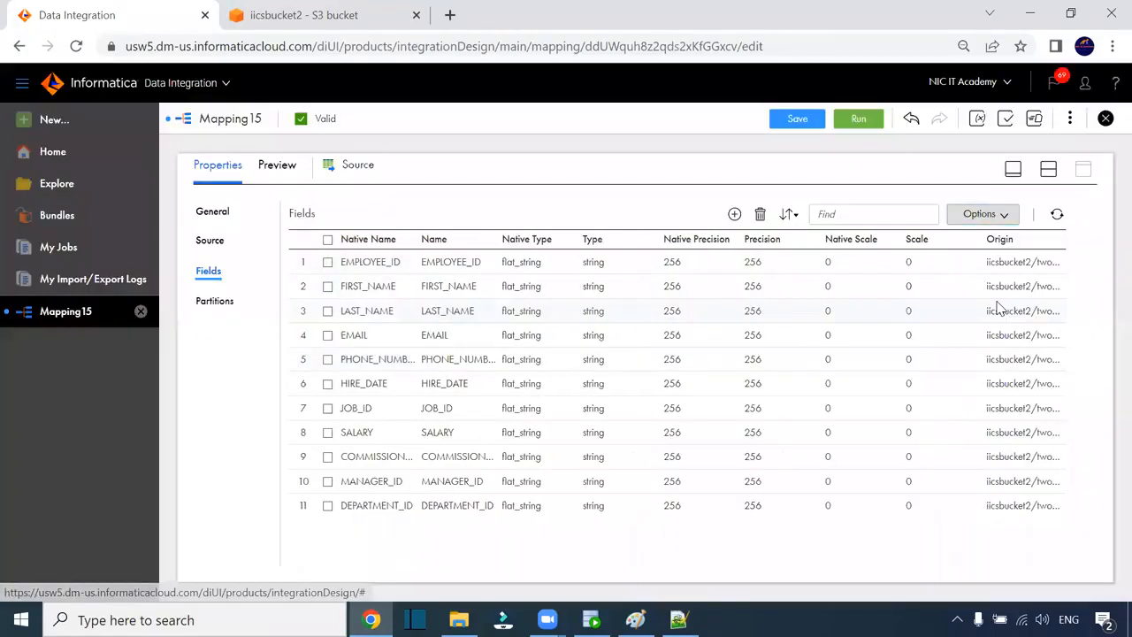
- Give EMPLOYEE_ID native type number with native precision 4
left_click(461, 262)
left_click(540, 263)
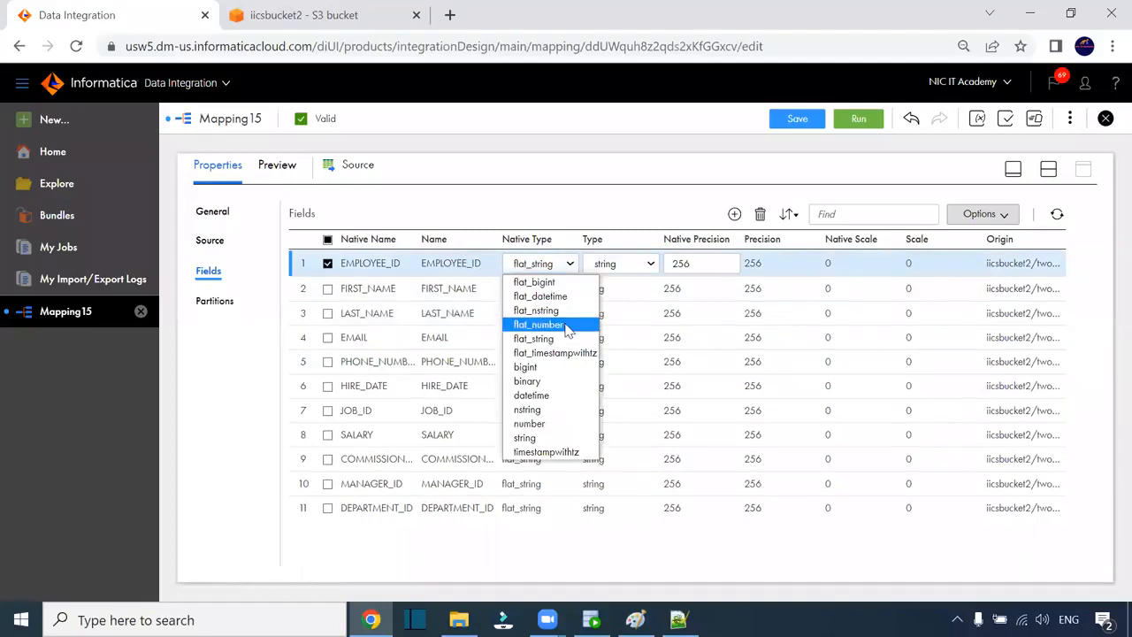
left_click(557, 424)
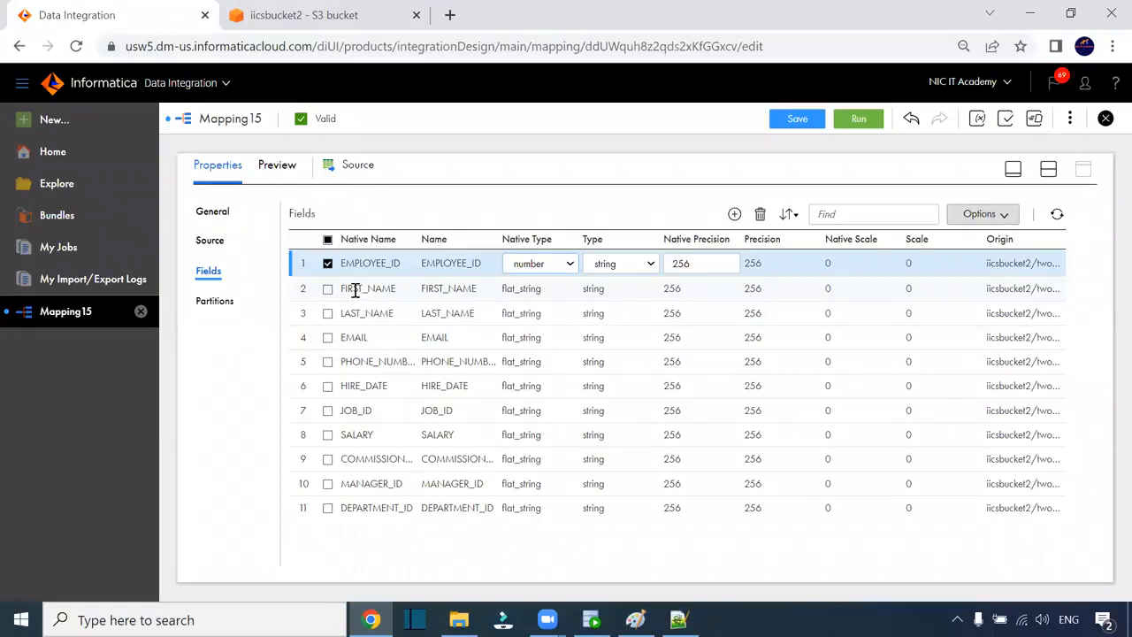
double_click(687, 263)
type("4")
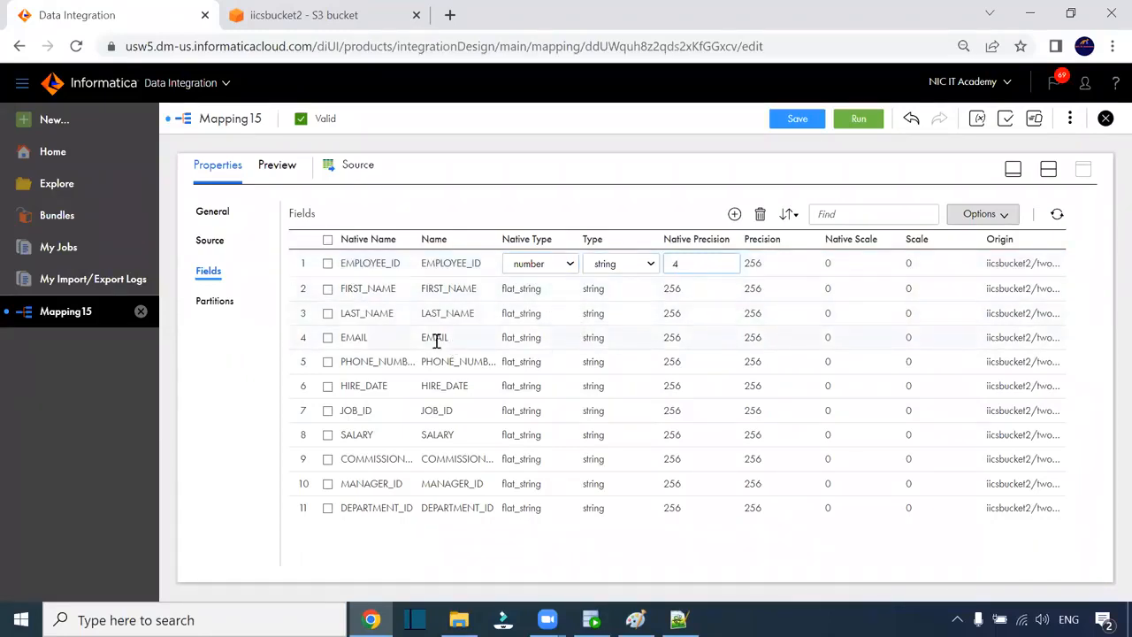
left_click(601, 391)
- Change EMPLOYEE_ID's type to decimal and save the mapping
left_click(534, 419)
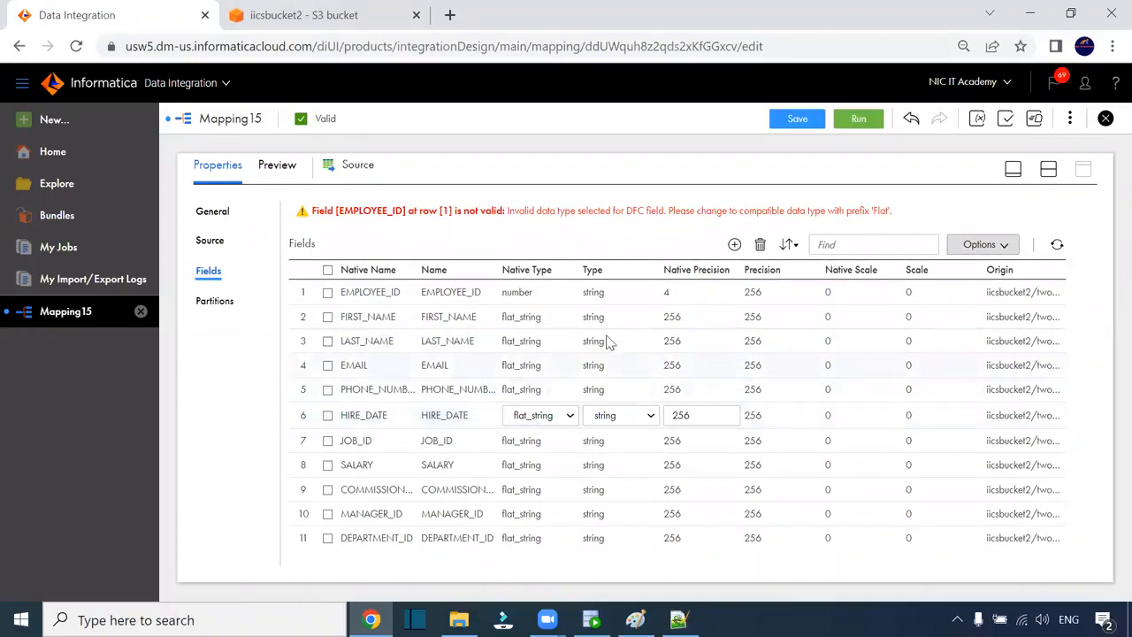
left_click(665, 294)
left_click(644, 299)
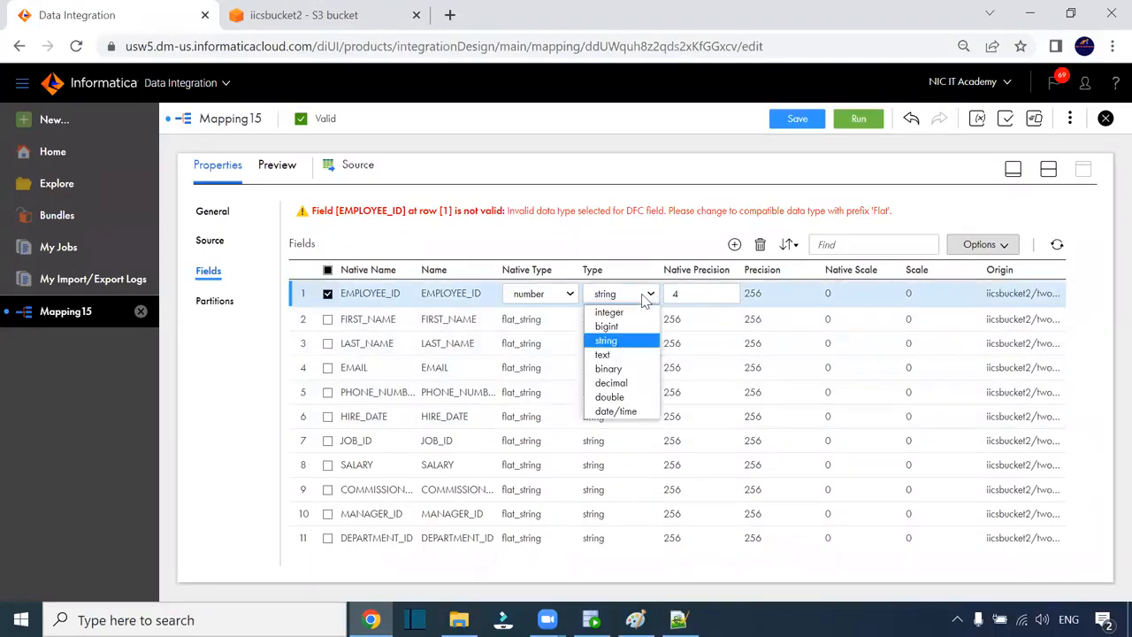
left_click(631, 383)
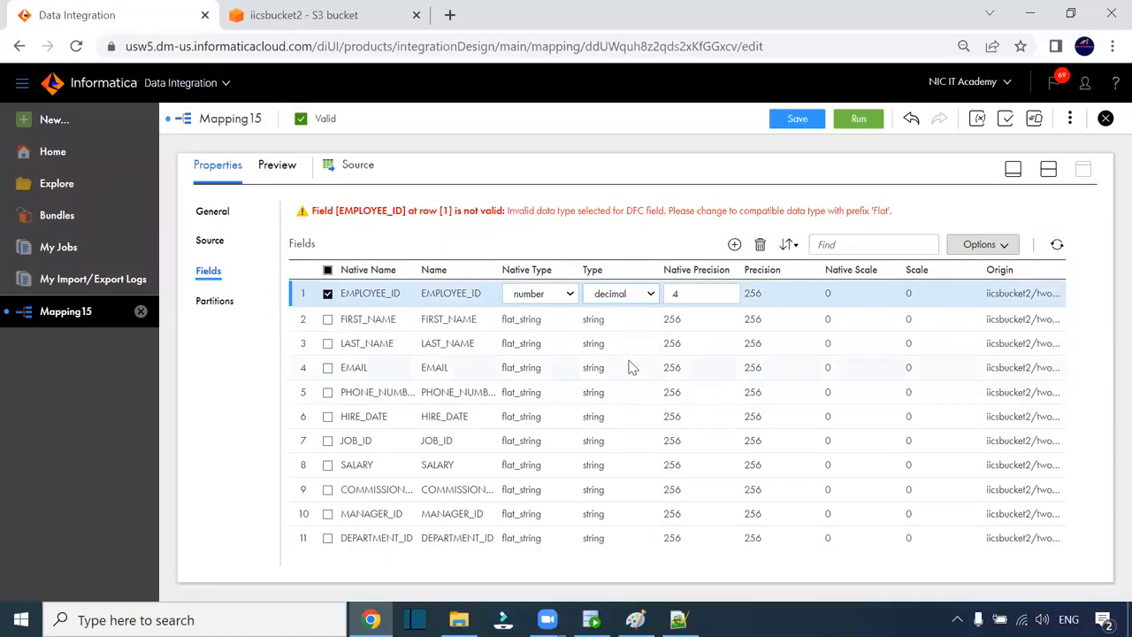
left_click(632, 367)
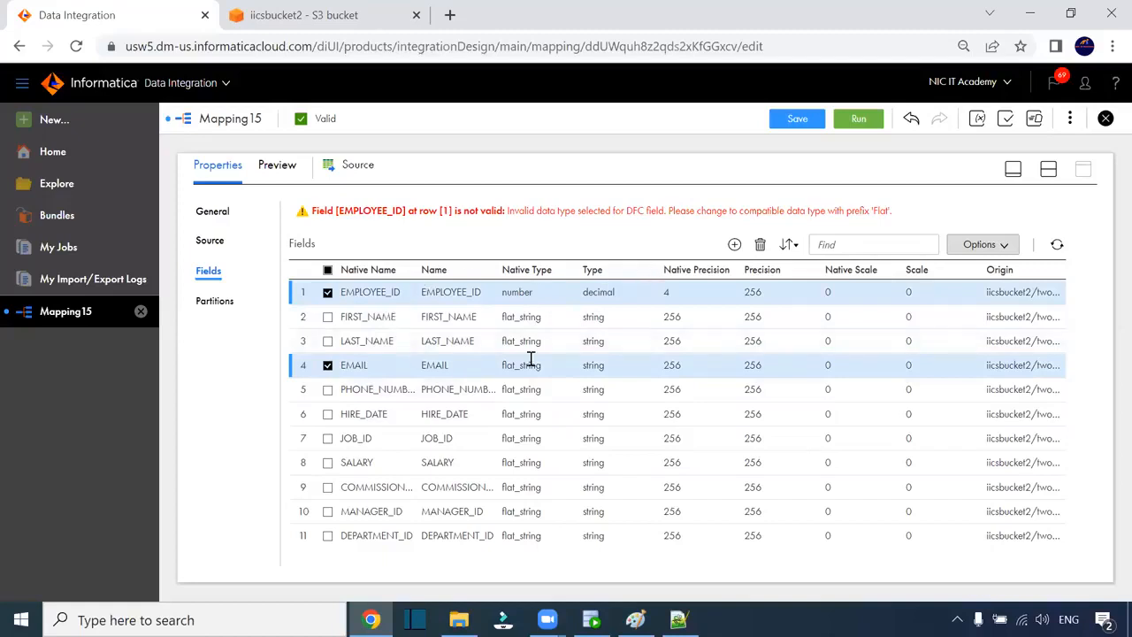
left_click(767, 299)
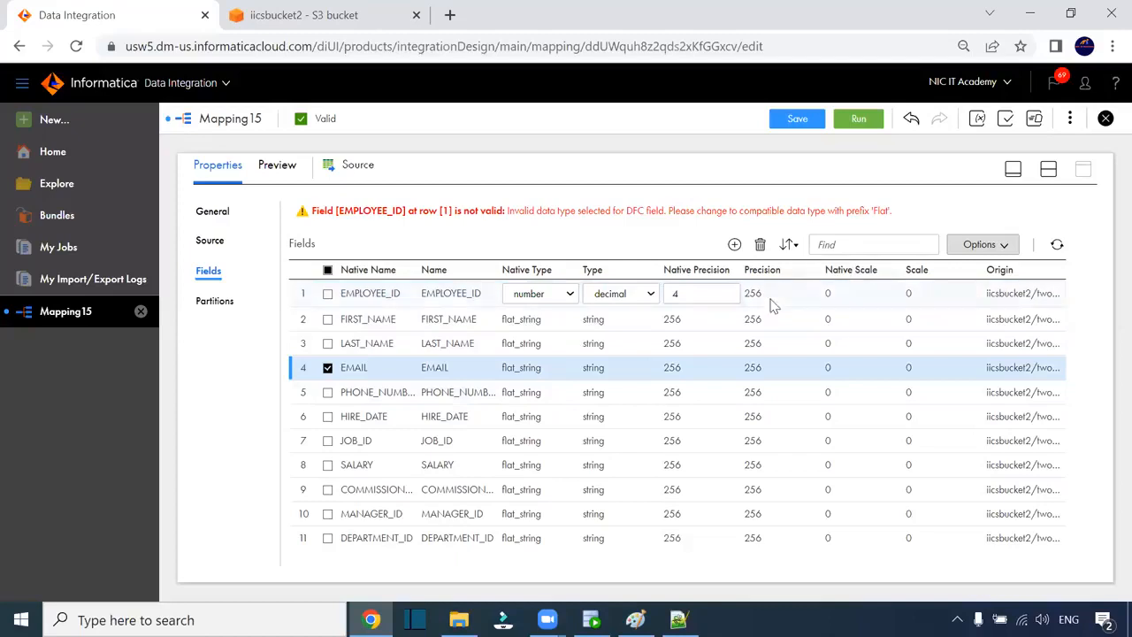
left_click(858, 118)
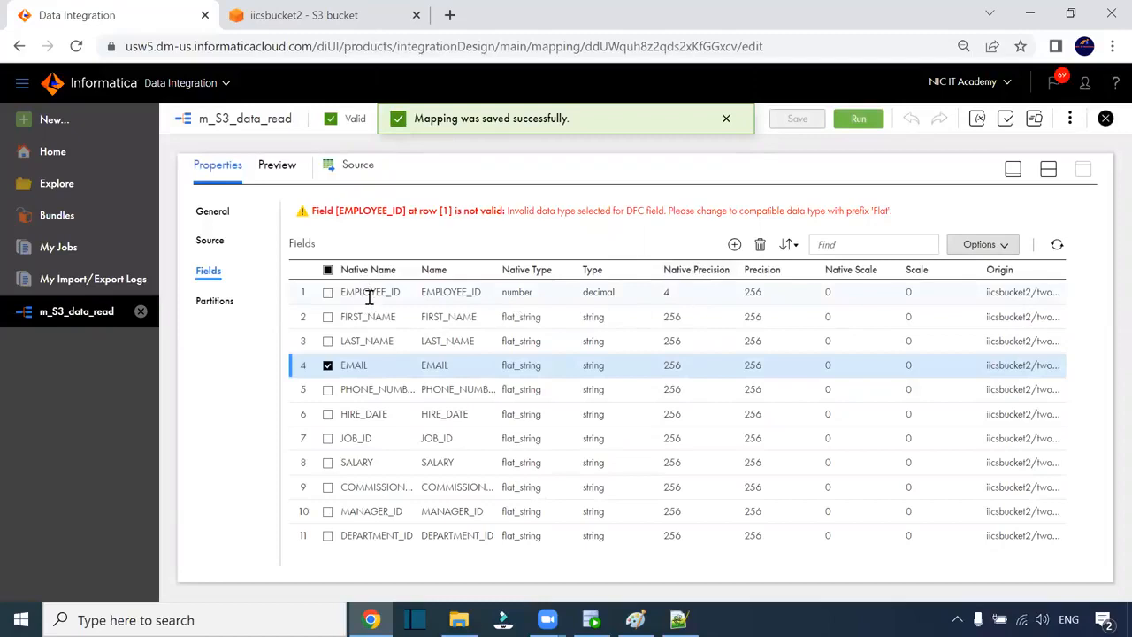
- Change EMPLOYEE_ID's native type back to flat_string
left_click(328, 367)
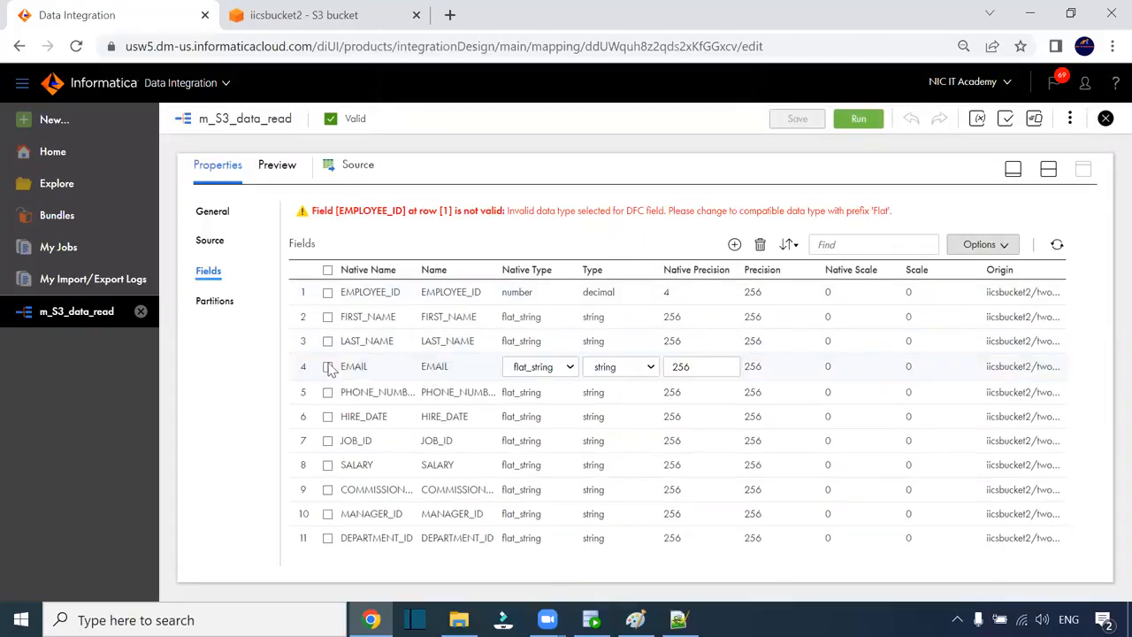
left_click(548, 295)
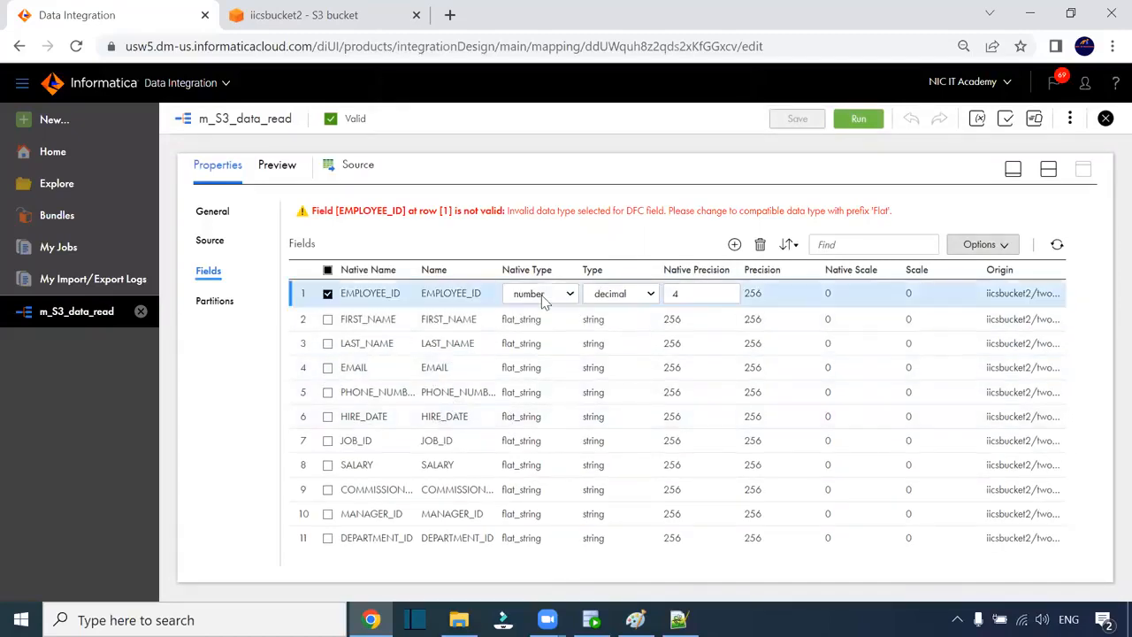
left_click(552, 296)
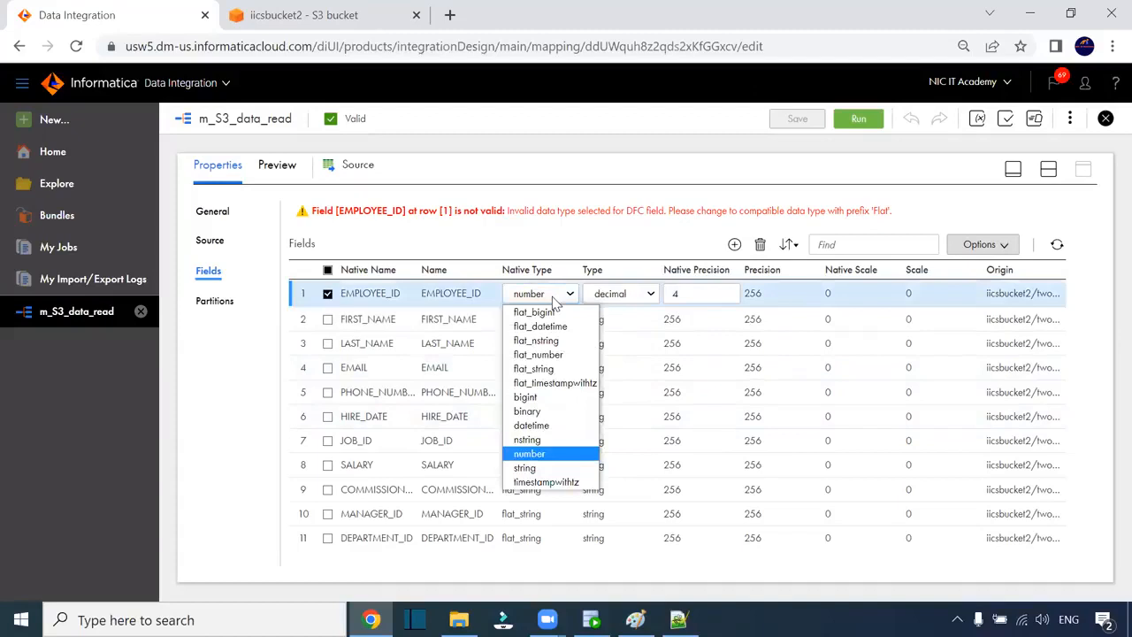
left_click(561, 370)
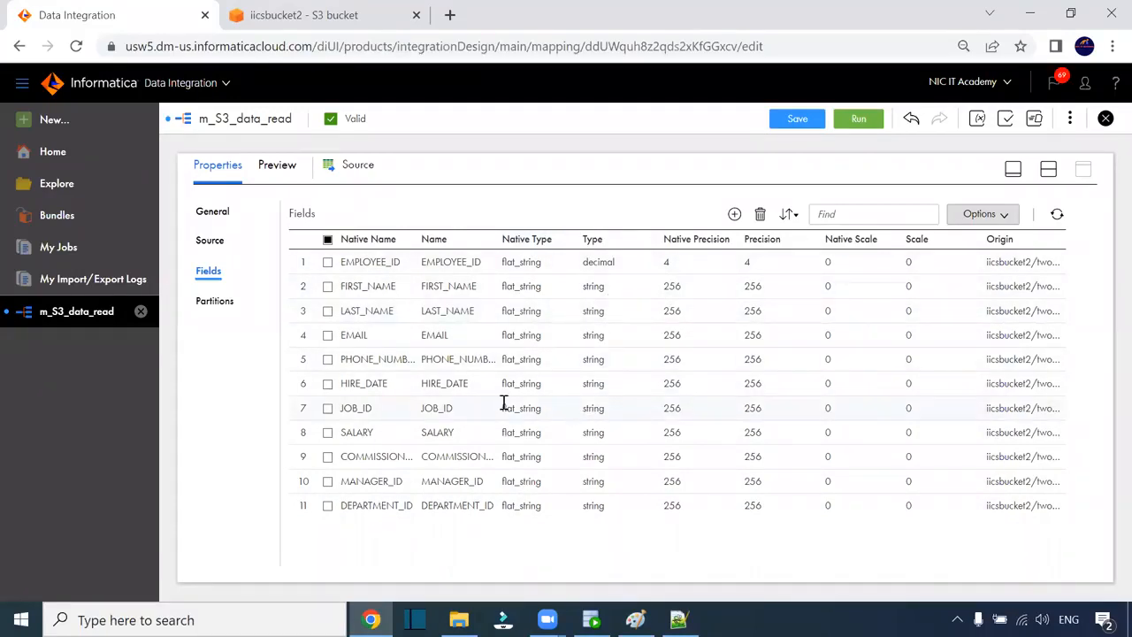
- Set HIRE_DATE's type to date/time, leaving its native type unchanged for now
left_click(605, 387)
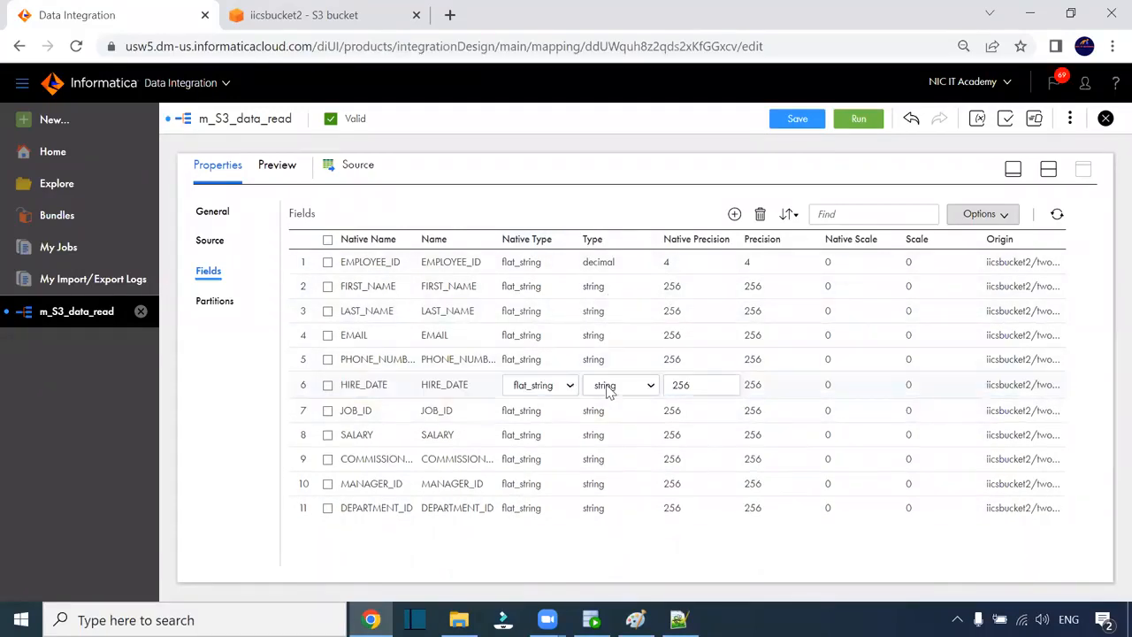
left_click(609, 390)
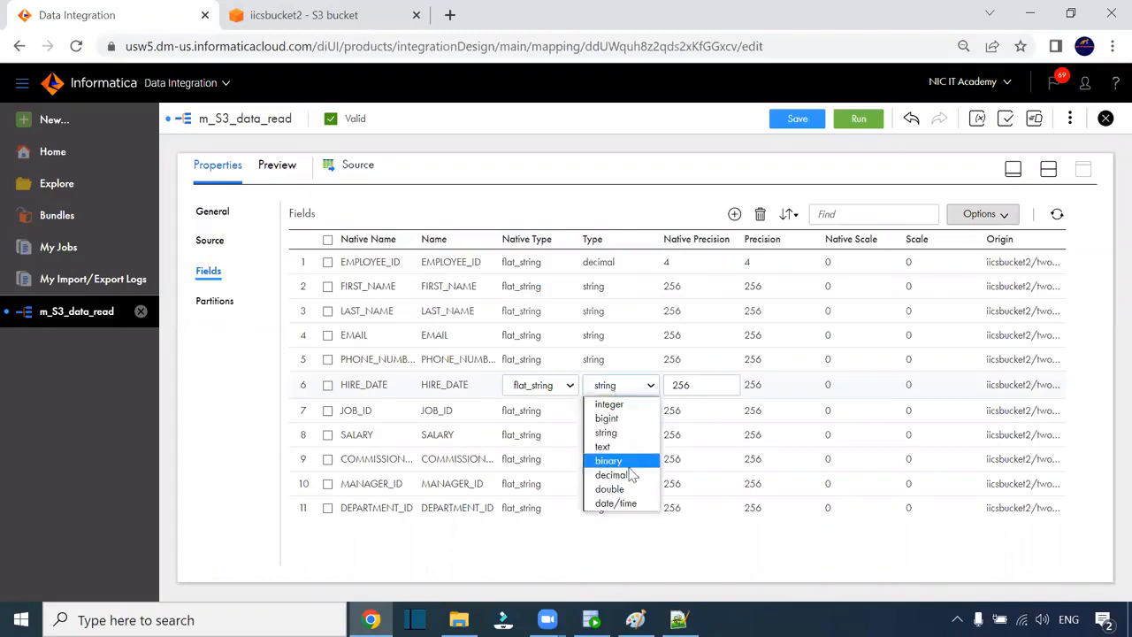
left_click(623, 503)
left_click(618, 438)
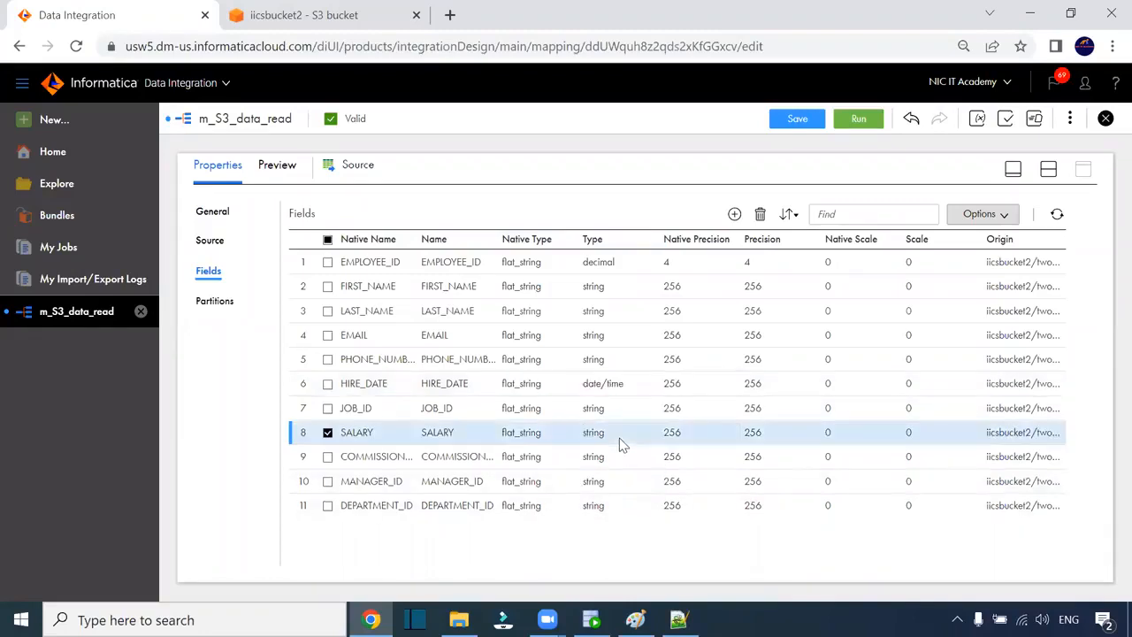
left_click(520, 414)
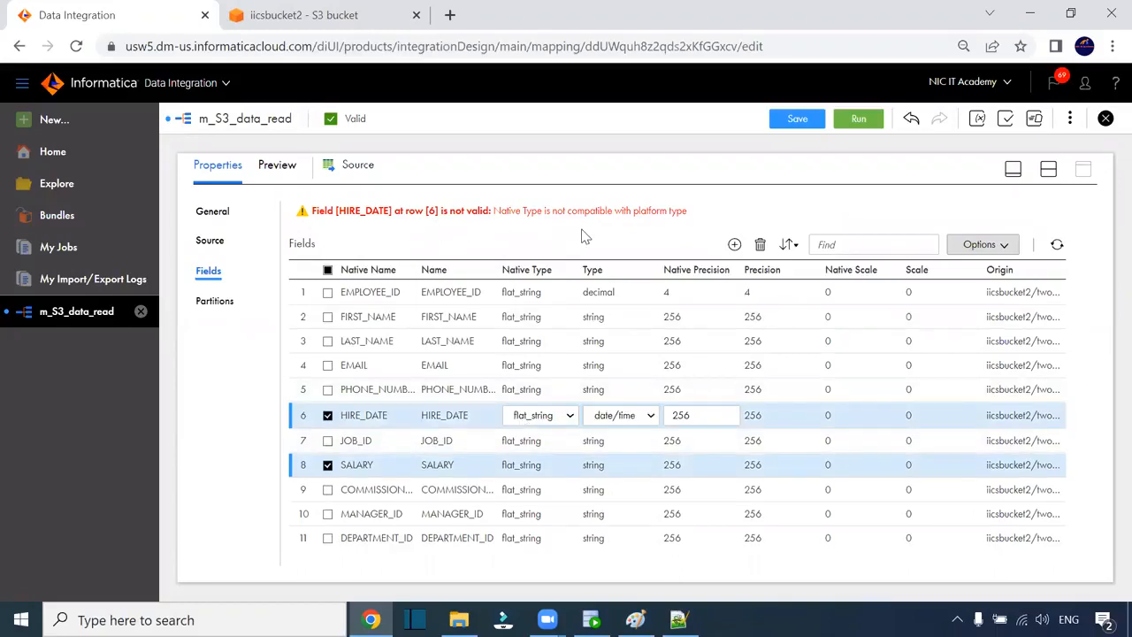
left_click_drag(695, 418, 663, 417)
left_click(541, 416)
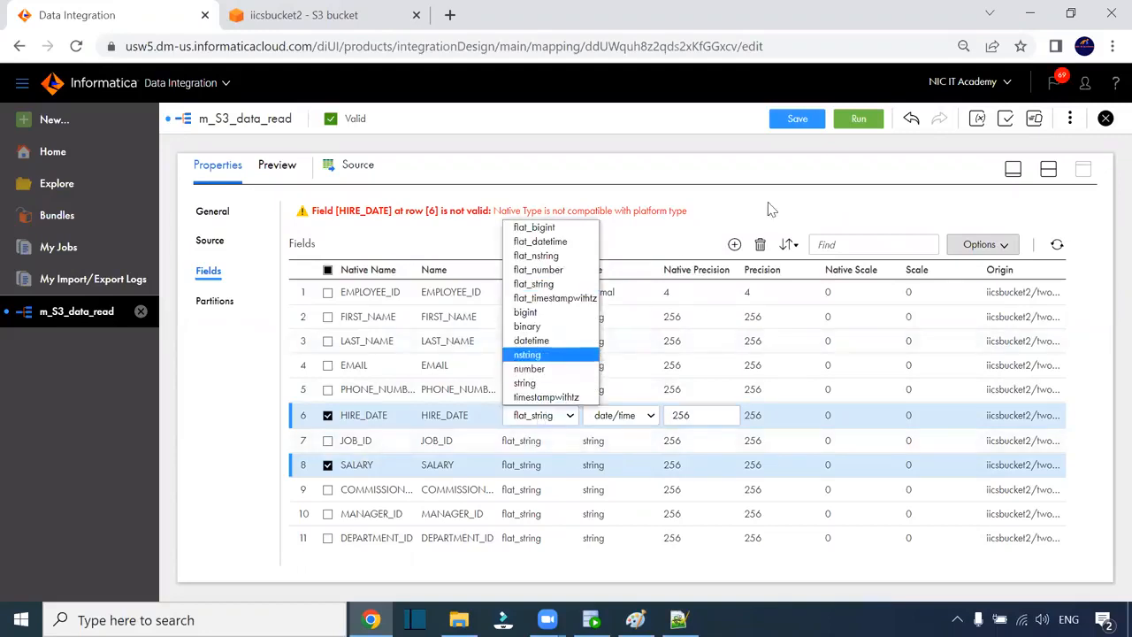
left_click(768, 209)
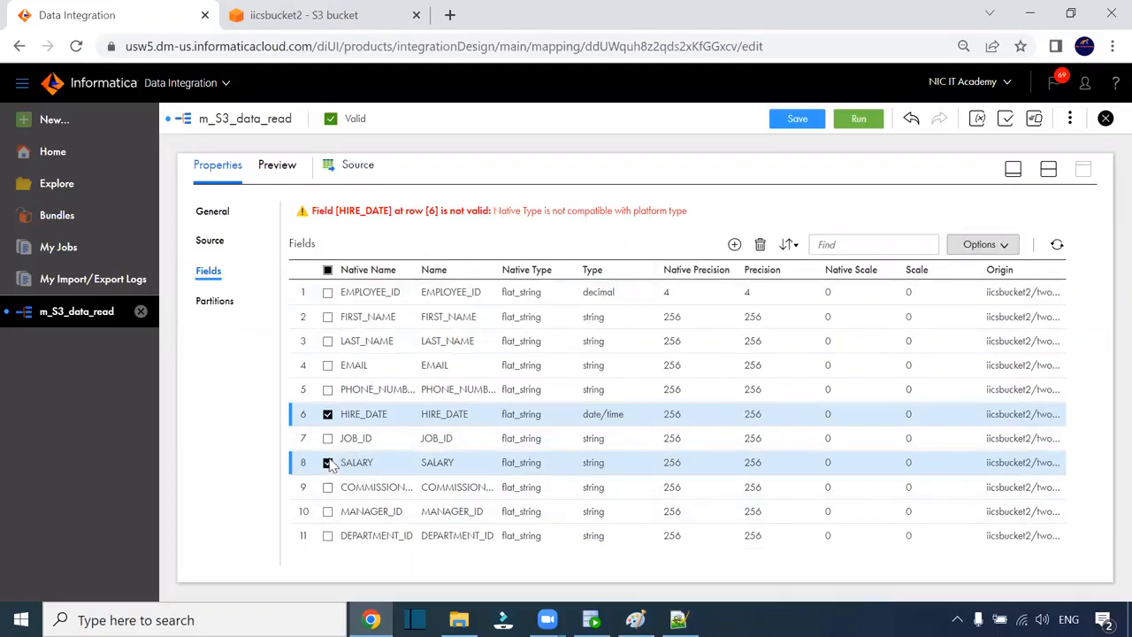
- Set HIRE_DATE's native type to flat_datetime, leaving SALARY's native type as is
left_click(603, 470)
left_click(541, 465)
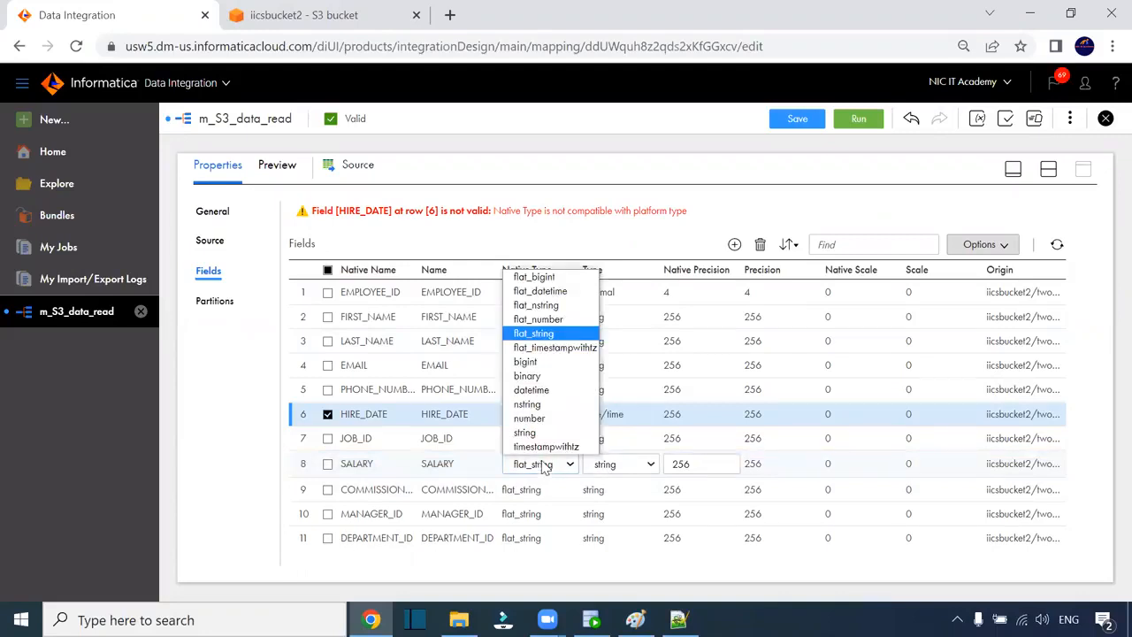
left_click(626, 469)
left_click(534, 418)
left_click(534, 420)
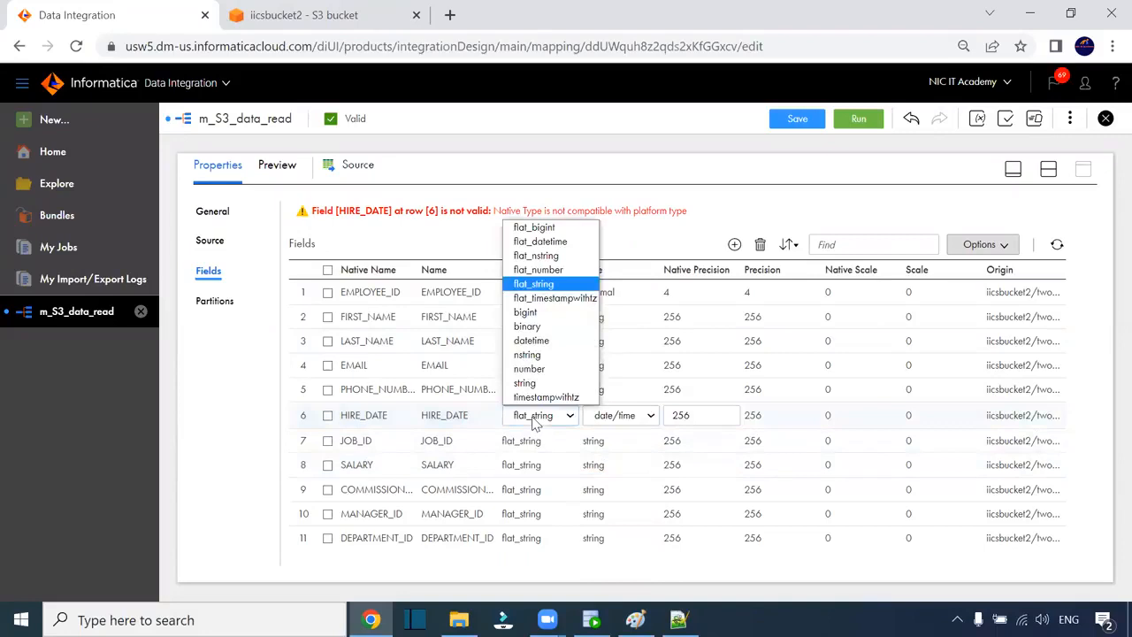
left_click(545, 248)
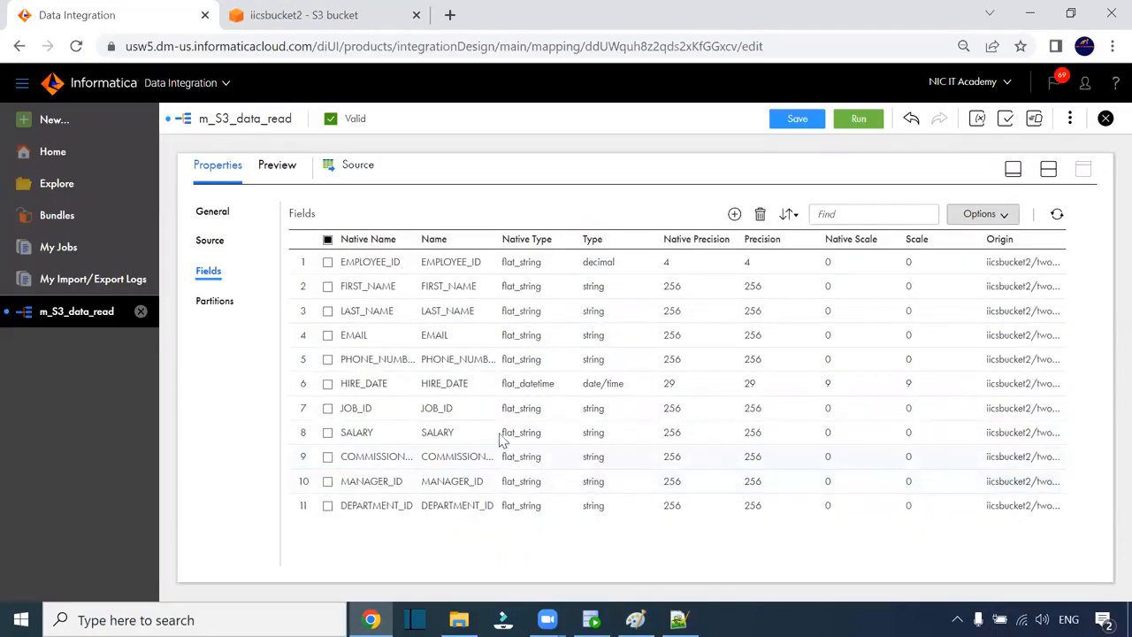
- Set the SALARY and COMMISSION_PCT field types to decimal
left_click(610, 439)
left_click(618, 438)
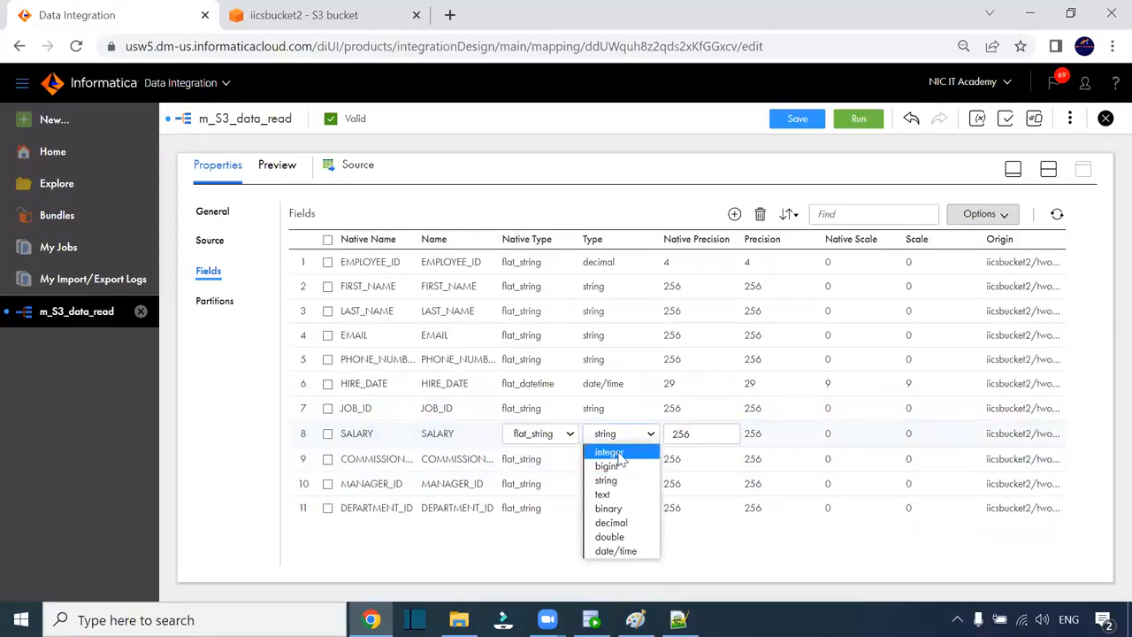
left_click(626, 522)
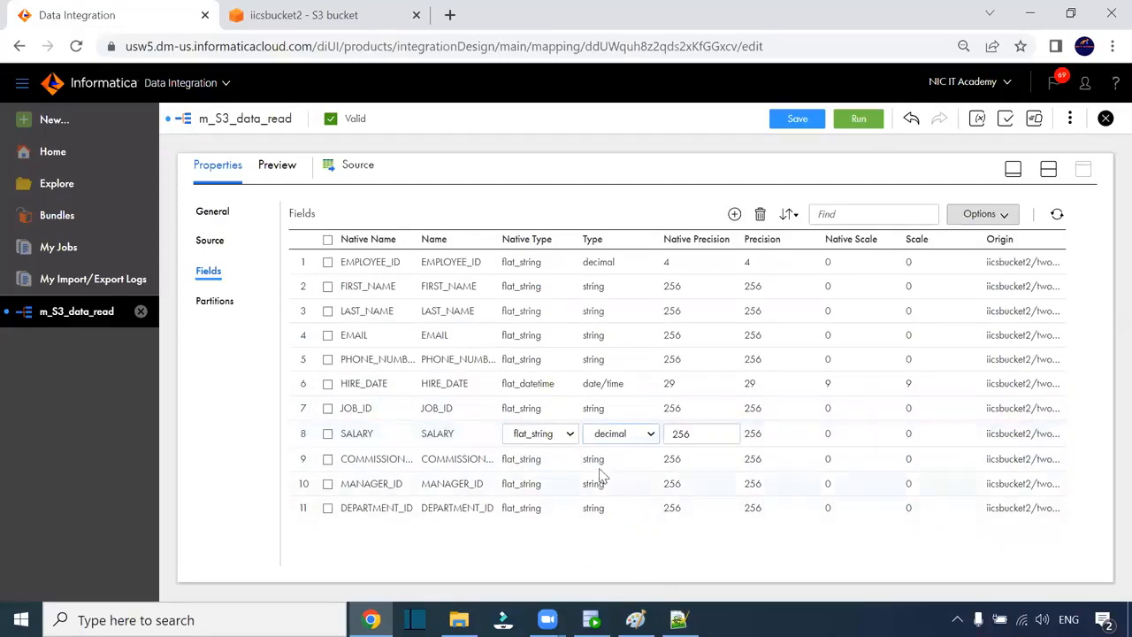
left_click(606, 468)
left_click(657, 468)
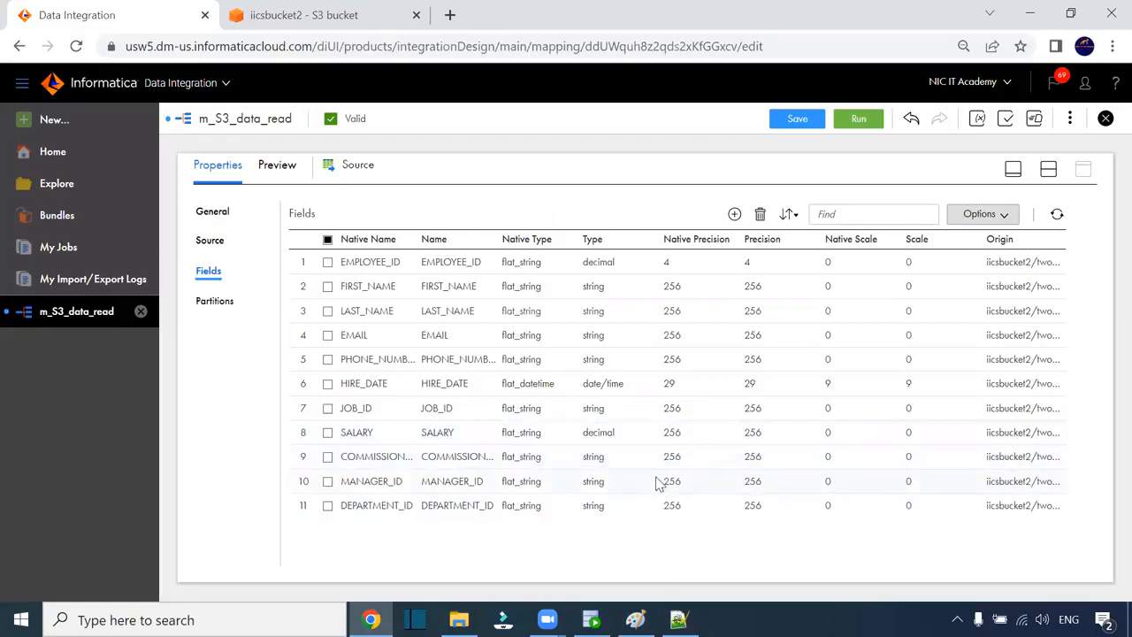
left_click(612, 464)
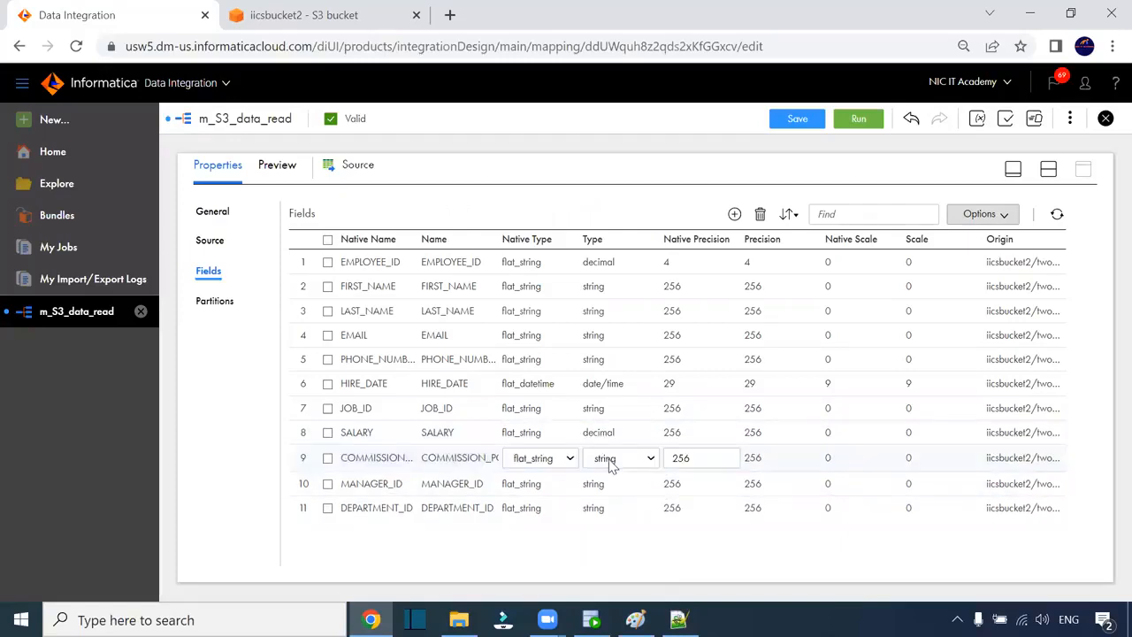
left_click(611, 466)
left_click(614, 546)
left_click(610, 493)
- Set the MANAGER_ID and DEPARTMENT_ID field types to decimal
left_click(609, 492)
left_click(610, 492)
left_click(603, 481)
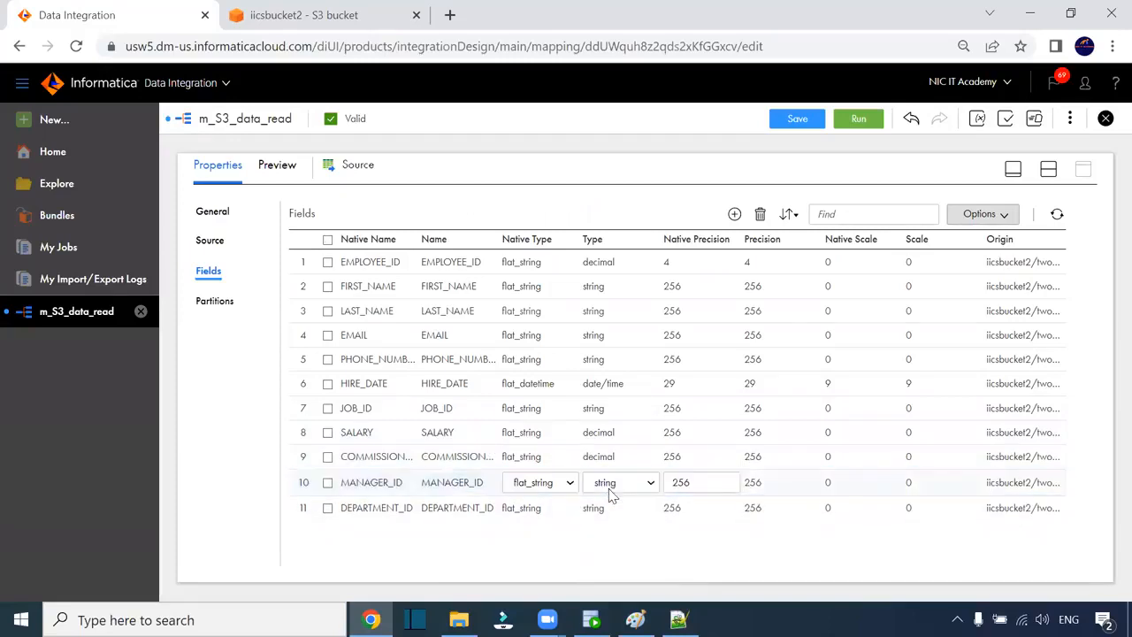
left_click(609, 487)
left_click(619, 444)
left_click(610, 511)
left_click(608, 510)
left_click(606, 509)
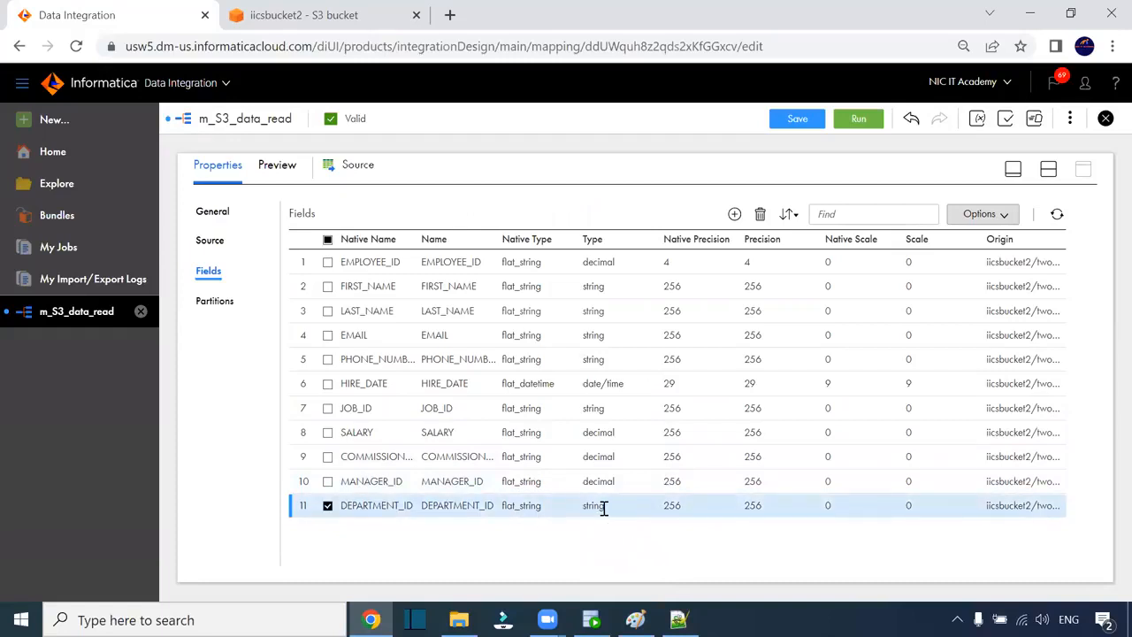
left_click(606, 510)
left_click(619, 507)
left_click(619, 460)
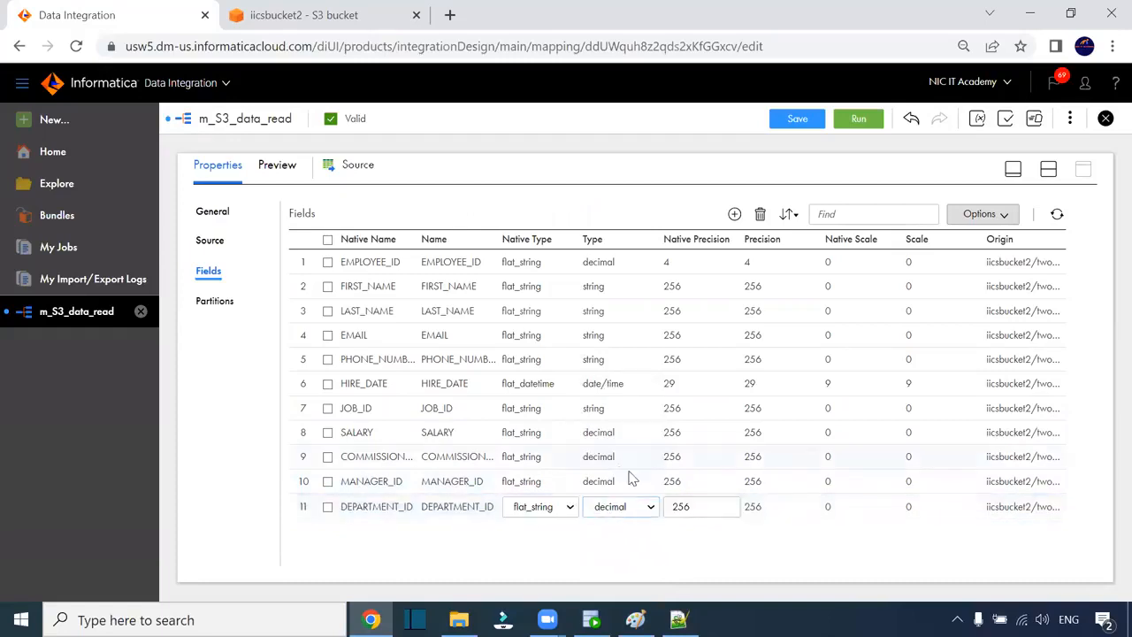
left_click(678, 511)
- Set native precision 4 for DEPARTMENT_ID, MANAGER_ID and COMMISSION_PCT
left_click(677, 506)
double_click(678, 506)
type("4")
left_click(683, 493)
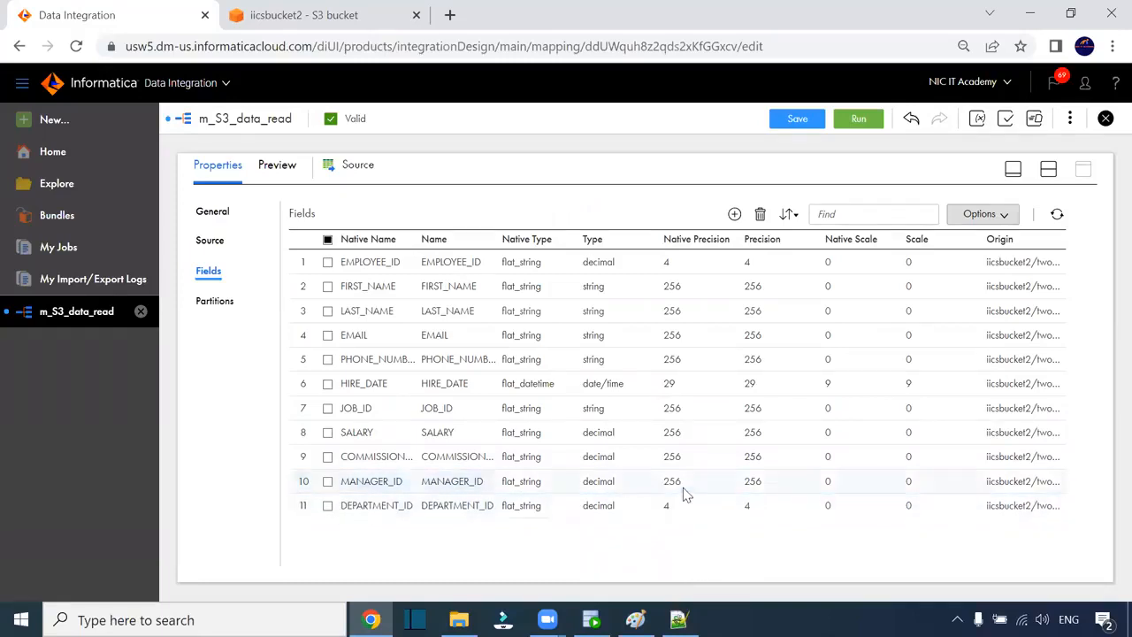
left_click(690, 482)
double_click(682, 481)
type("4")
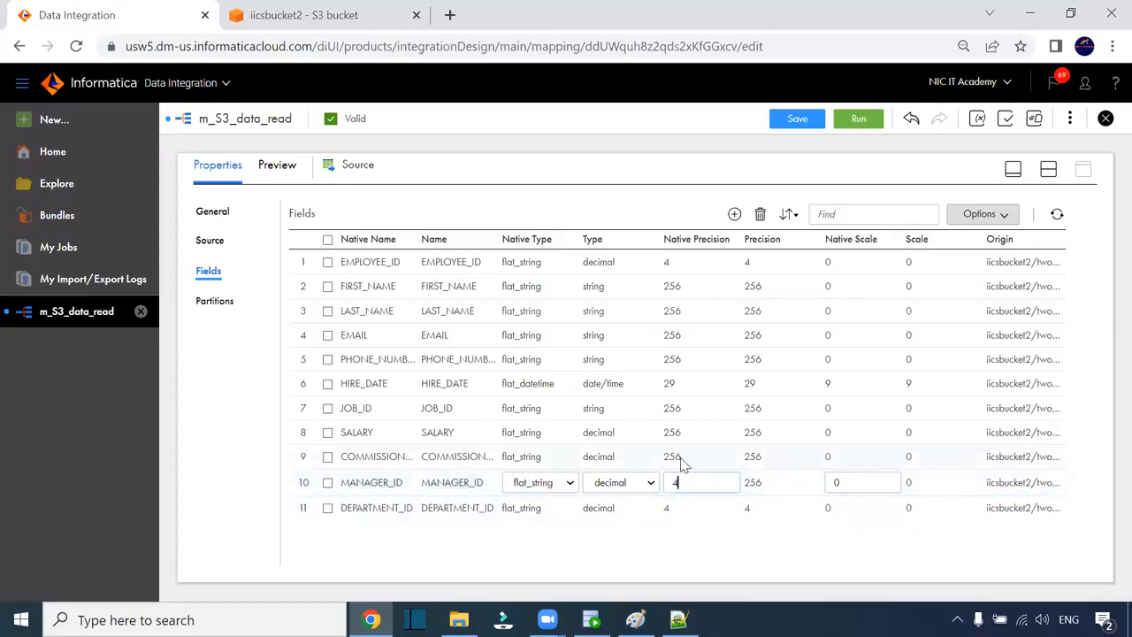
left_click(682, 456)
double_click(682, 457)
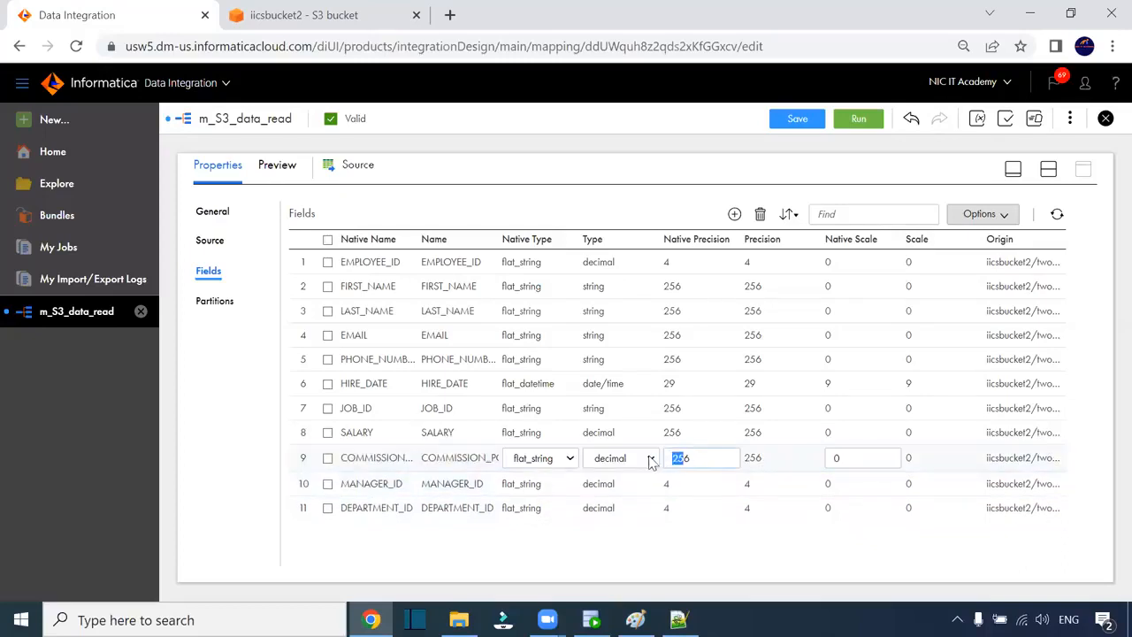
type("4")
left_click(681, 449)
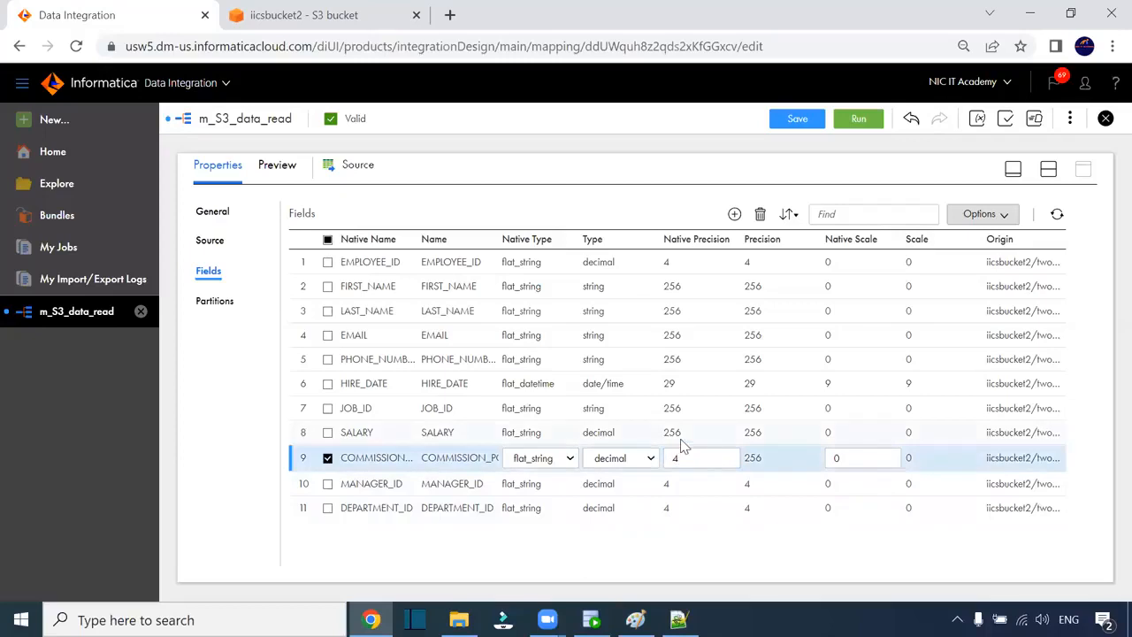
- Set SALARY's native precision to 10
left_click(679, 433)
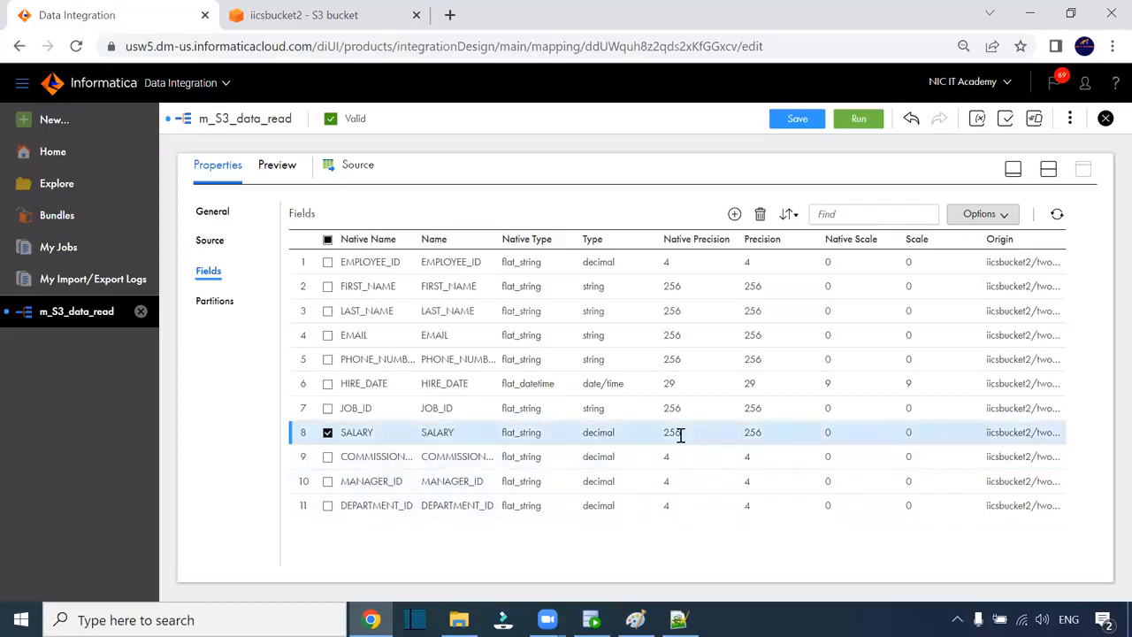
left_click(680, 433)
double_click(685, 433)
type("10")
key("Return")
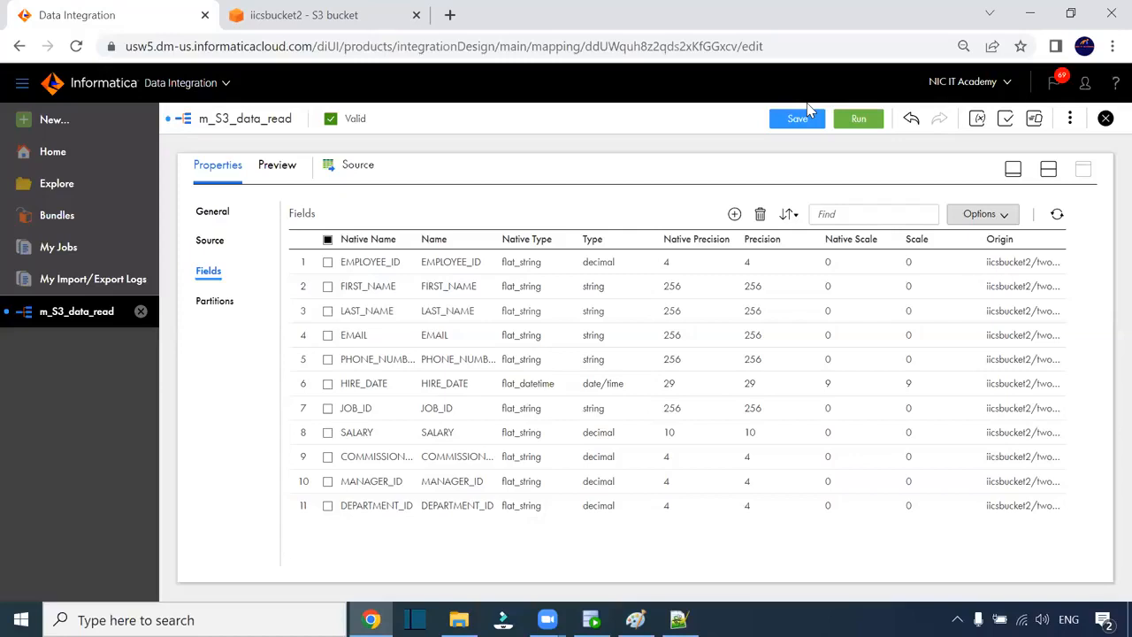
- Save m_S3_data_read with its new decimal and date/time source fields
left_click(806, 110)
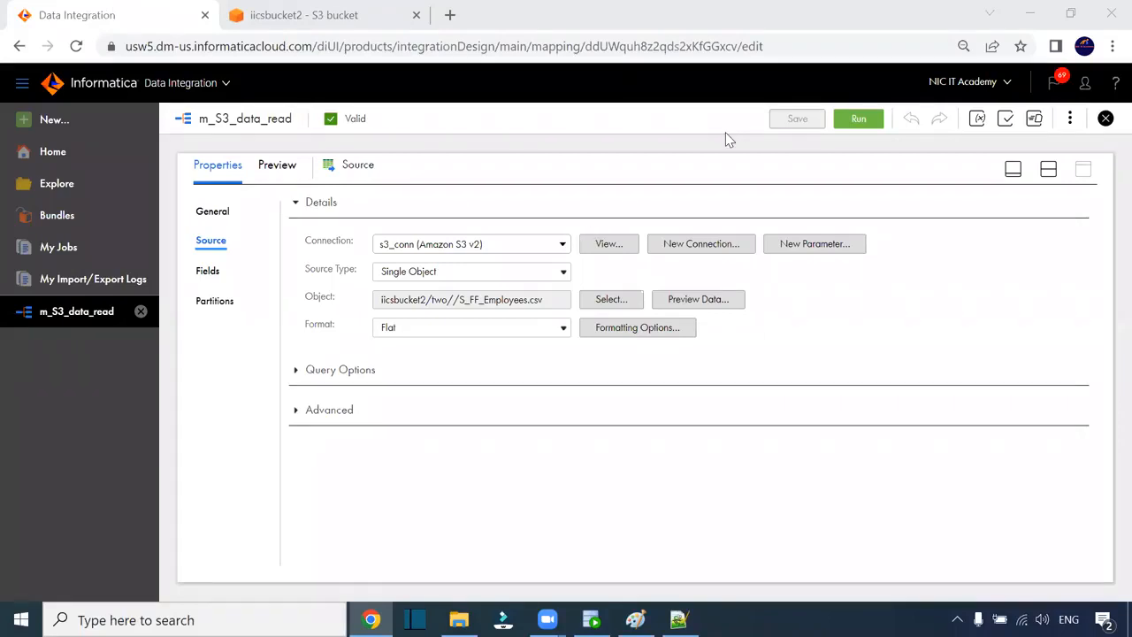
- Confirm the Target writes to T_EMPLOYEES over the Oracle_Target connection
left_click(1047, 169)
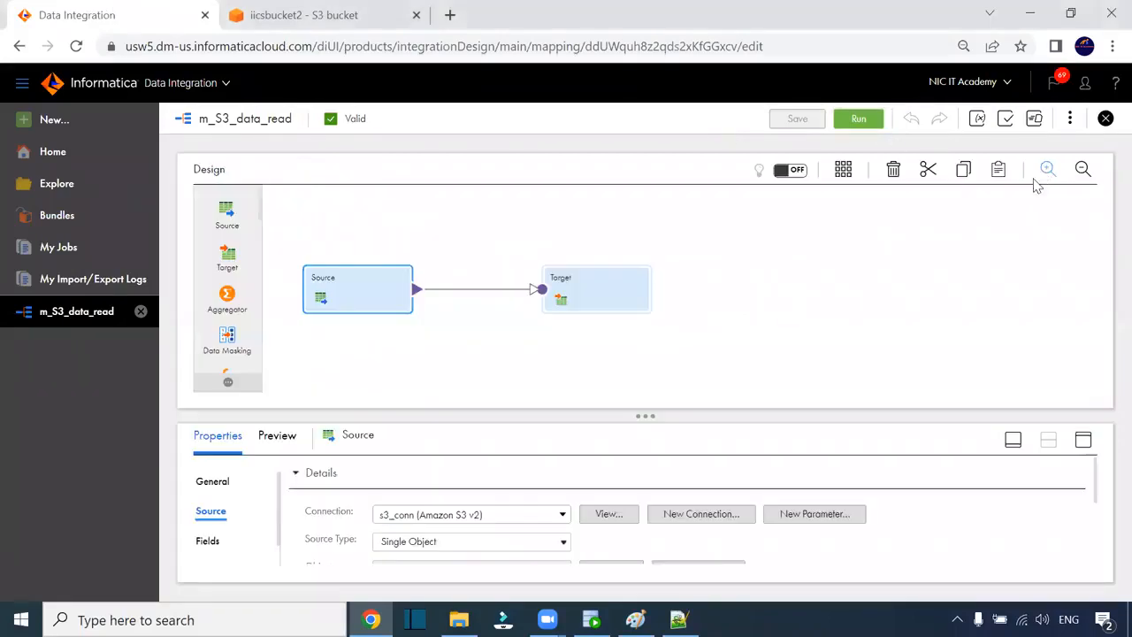
left_click(598, 278)
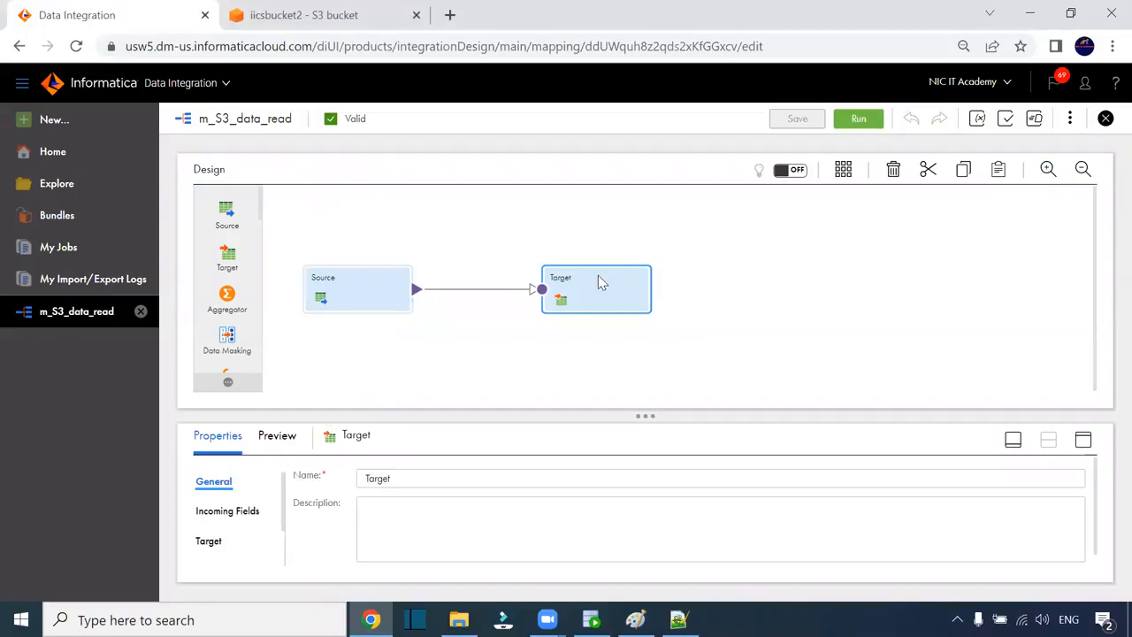
left_click(1082, 439)
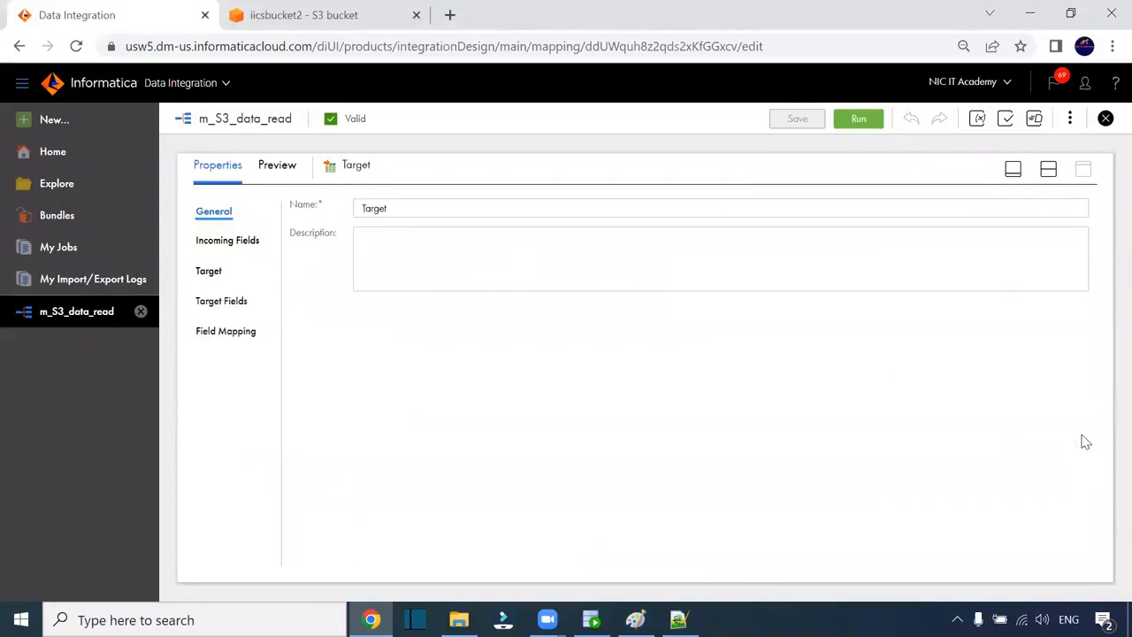
left_click(212, 275)
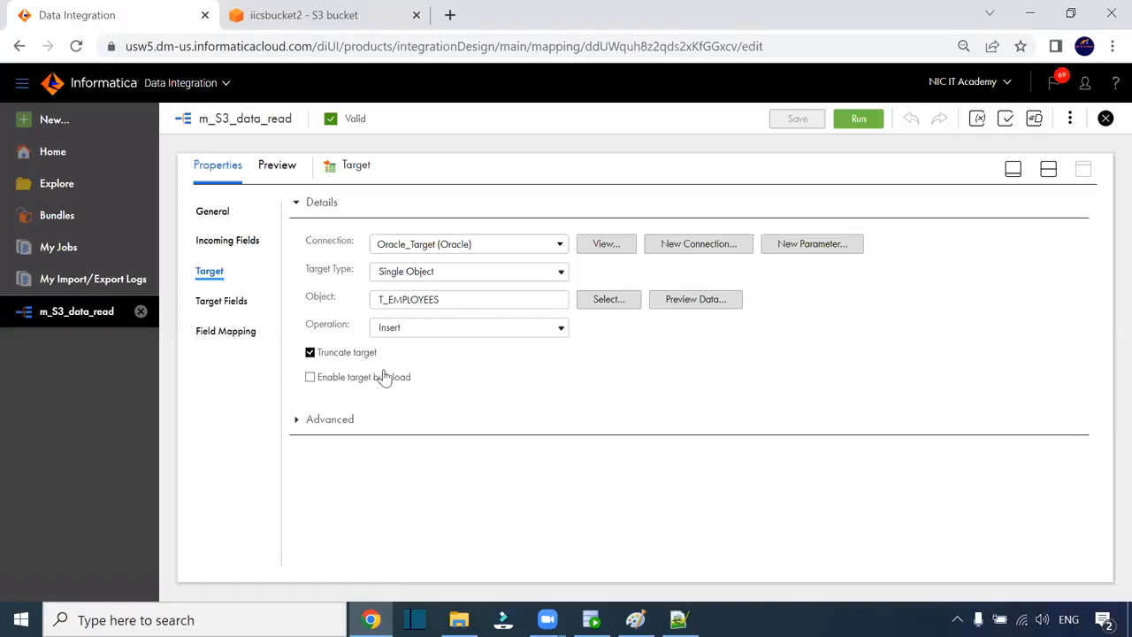
- Review the Source's connection settings and open its fields in Edit Metadata mode
left_click(1048, 170)
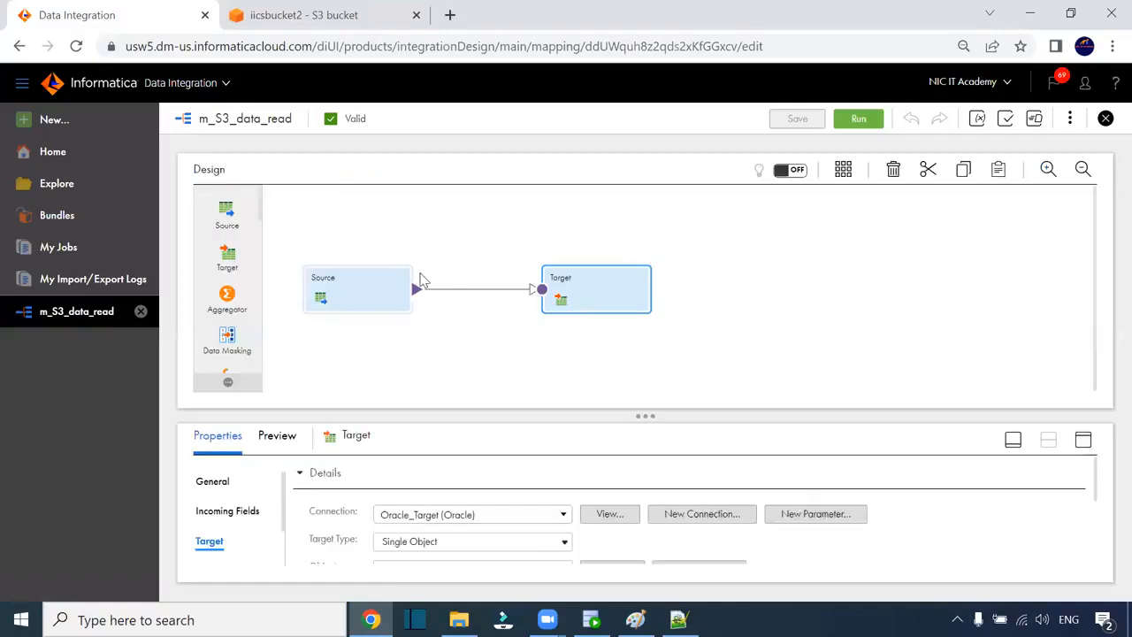
left_click(404, 290)
left_click(1083, 441)
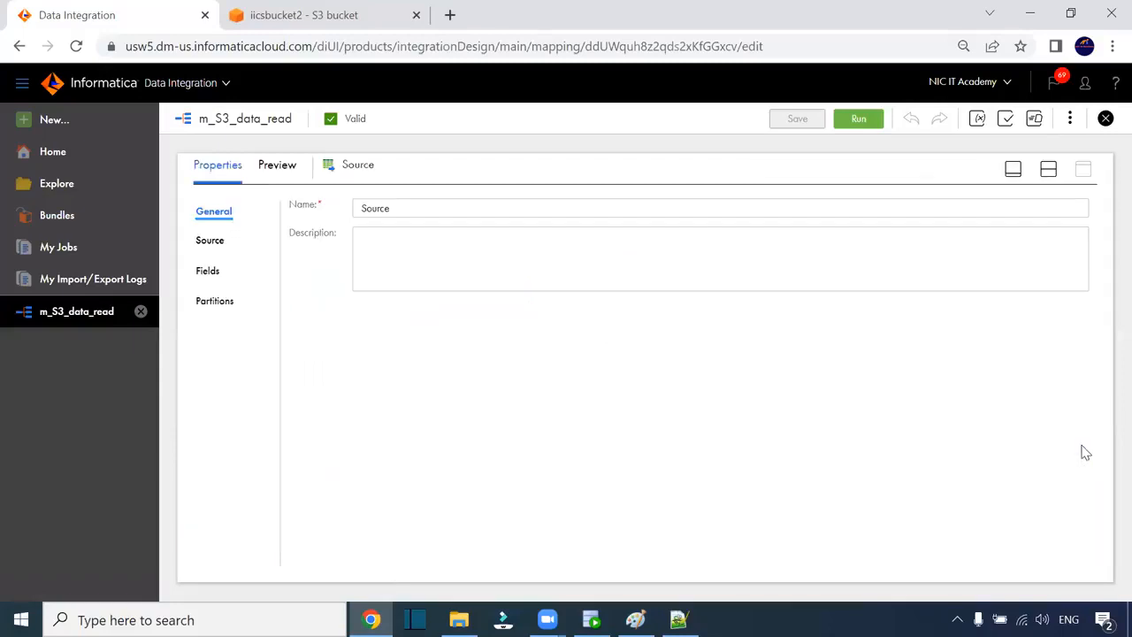
left_click(201, 239)
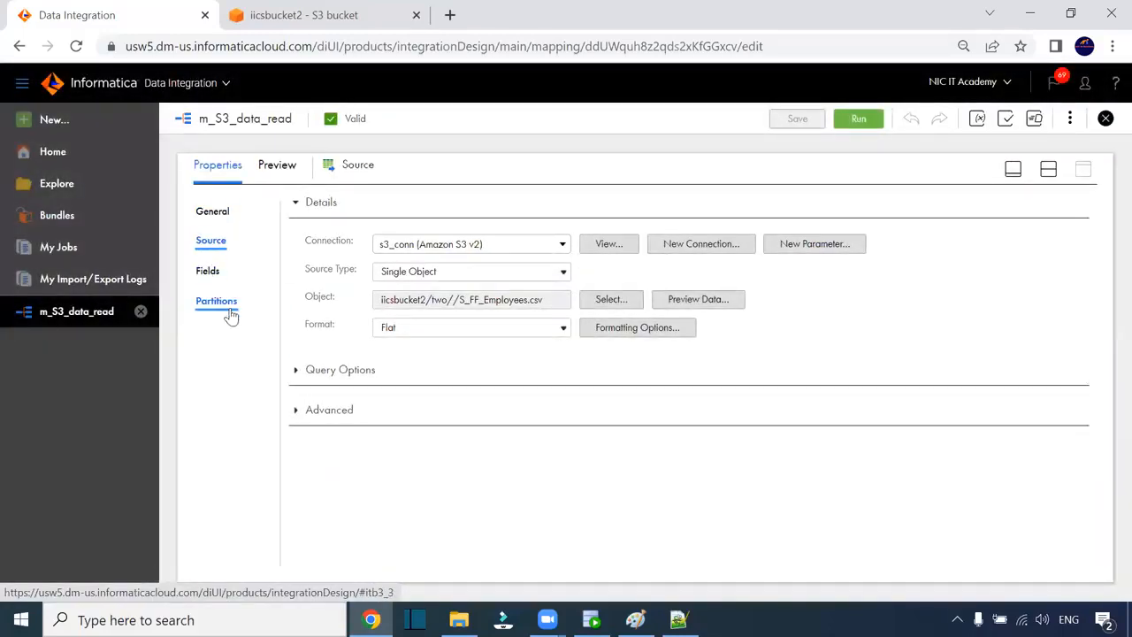
left_click(209, 273)
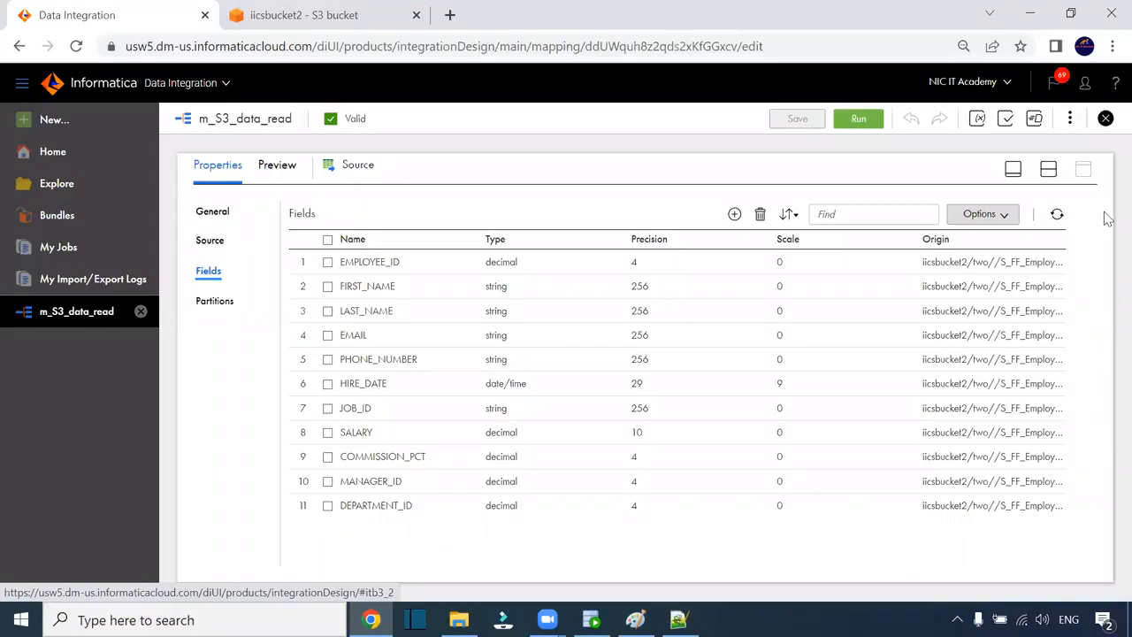
left_click(1009, 216)
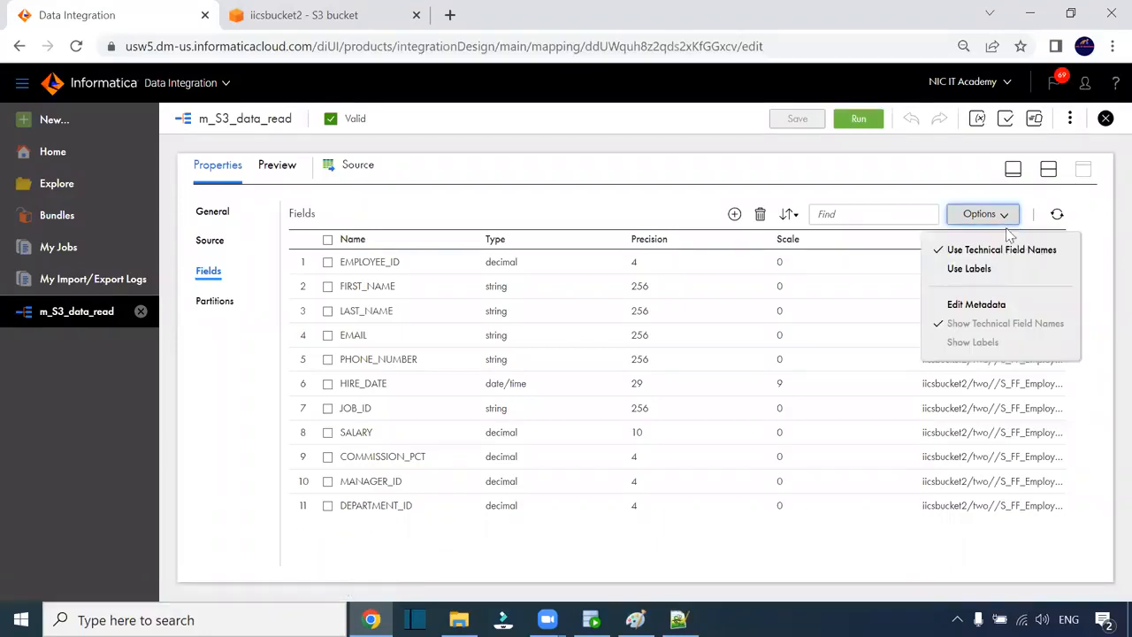
left_click(996, 304)
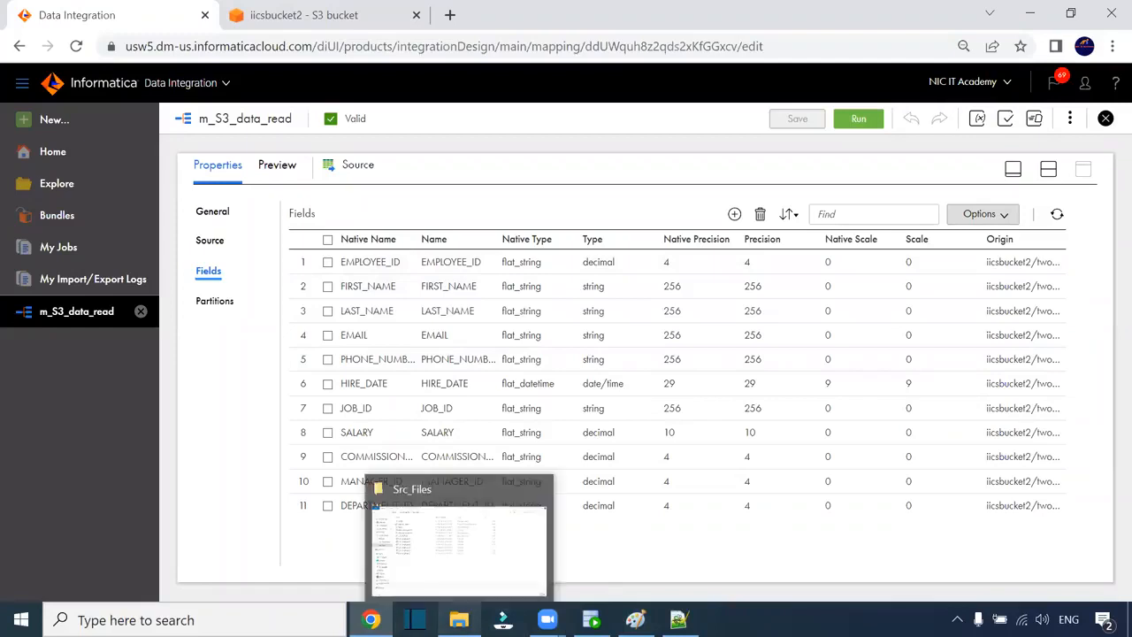
left_click(459, 618)
double_click(251, 231)
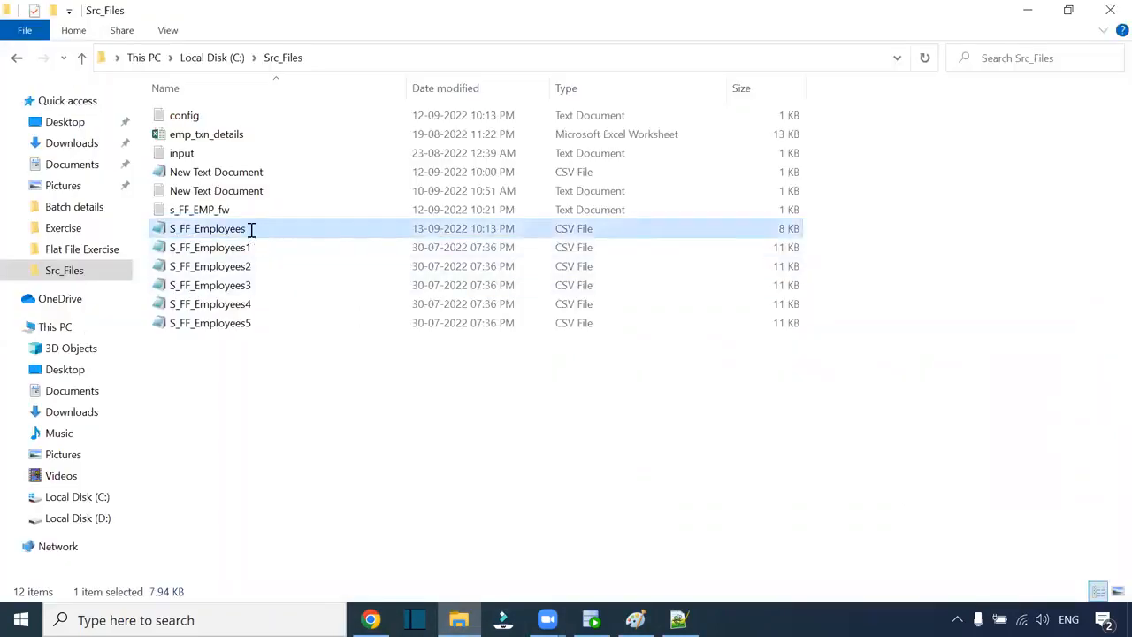
left_click(257, 148)
double_click(264, 149)
left_click_drag(277, 147, 378, 148)
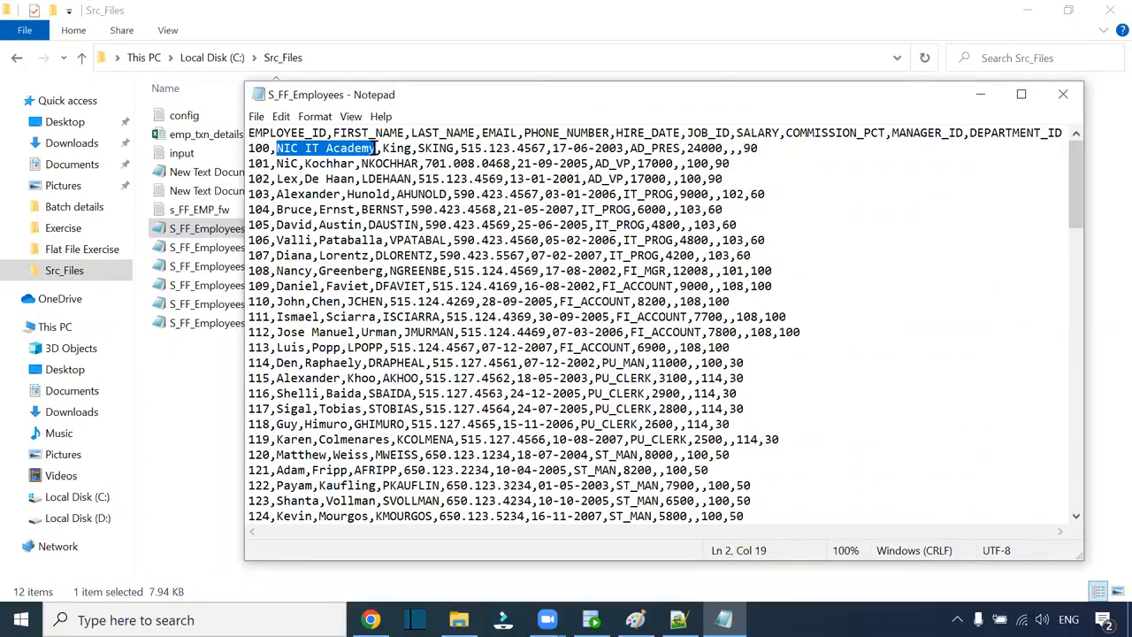
double_click(263, 148)
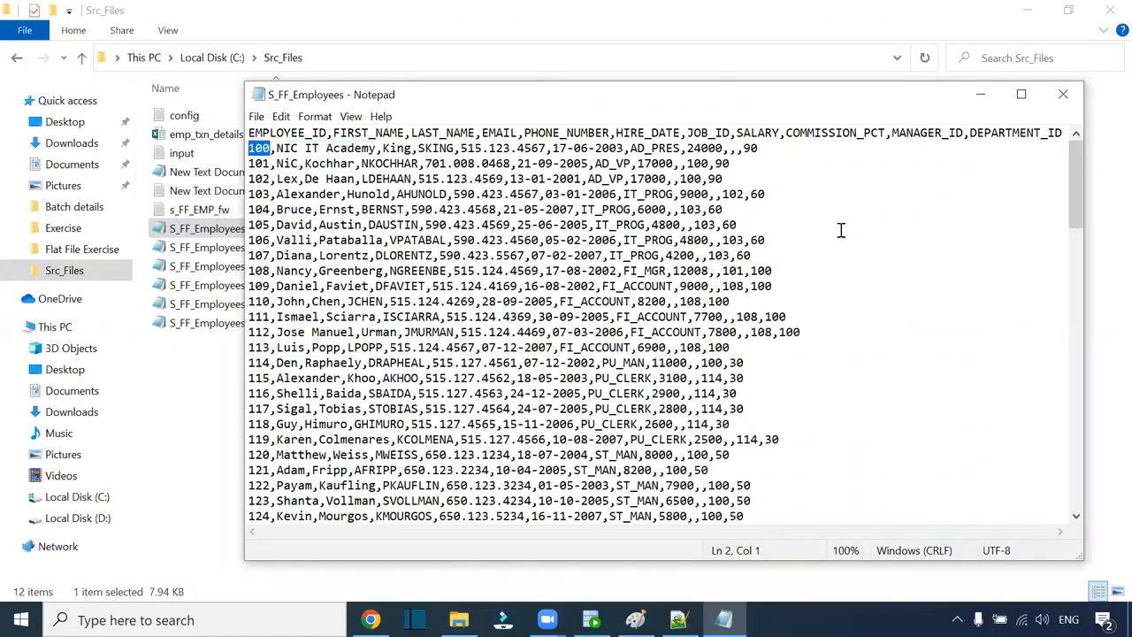
left_click(1063, 94)
left_click(370, 619)
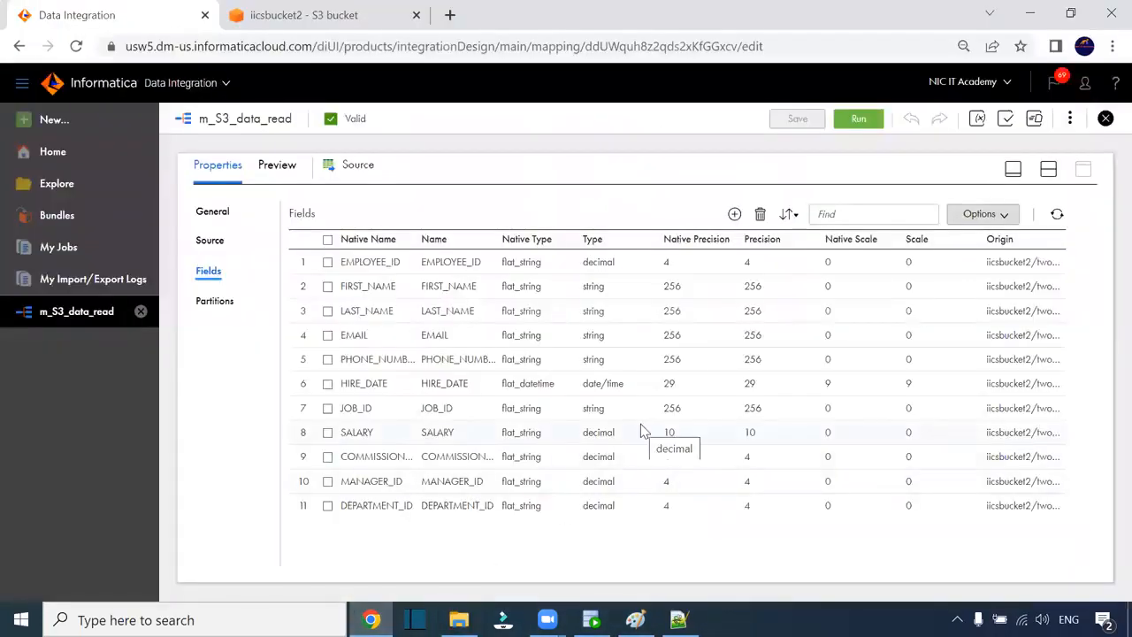
- Inspect JOB_ID's native precision without changing it and review the Source settings
left_click(675, 412)
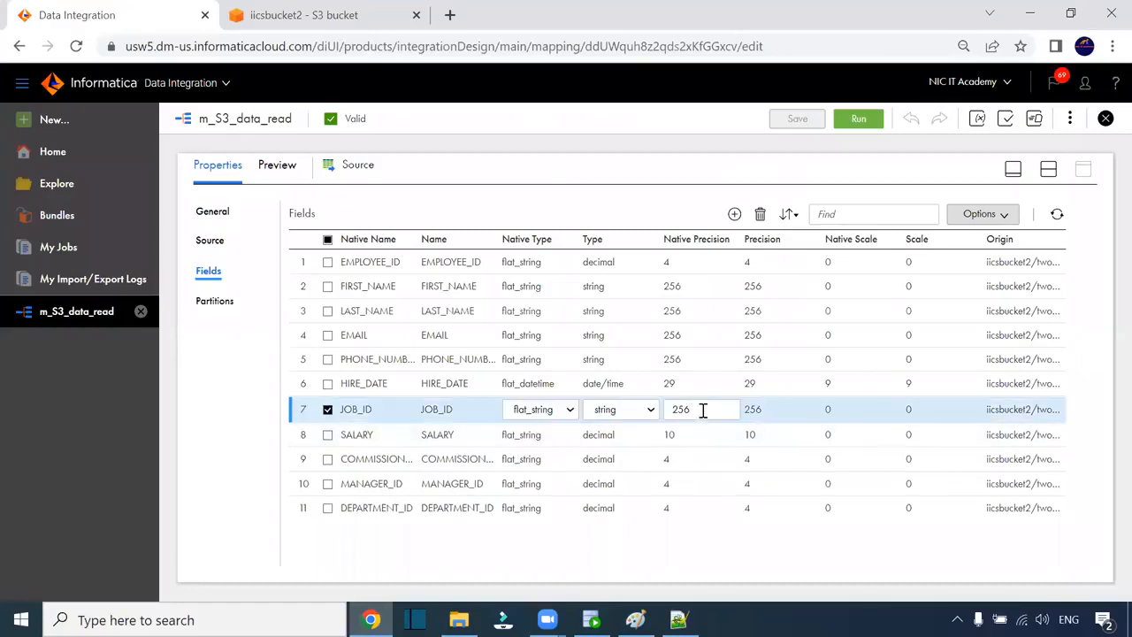
double_click(677, 410)
left_click(625, 203)
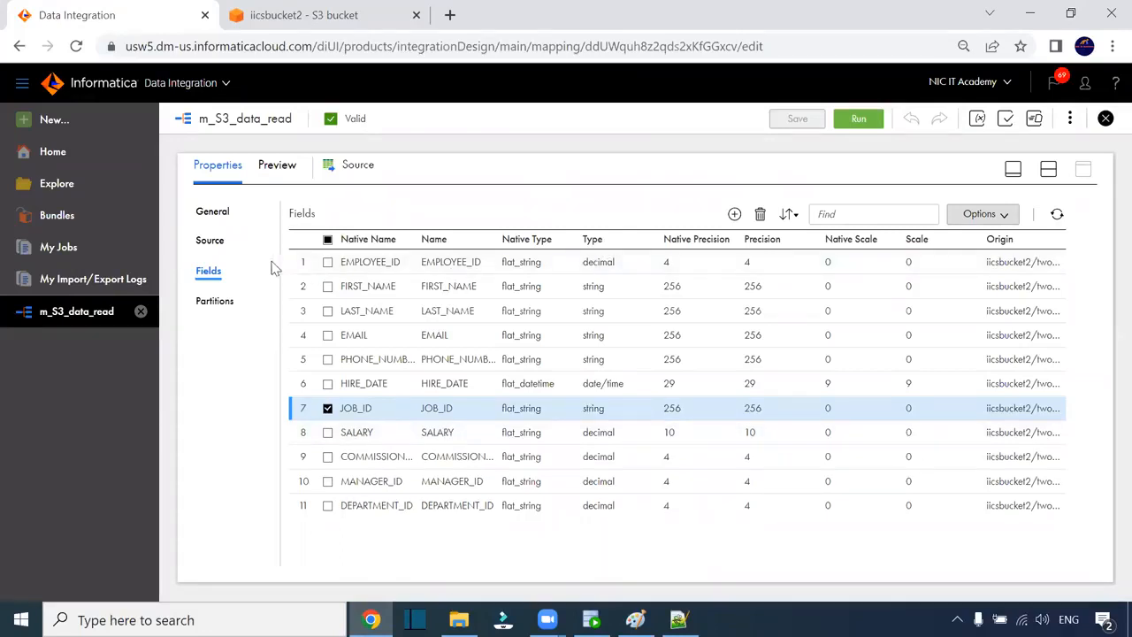
left_click(212, 242)
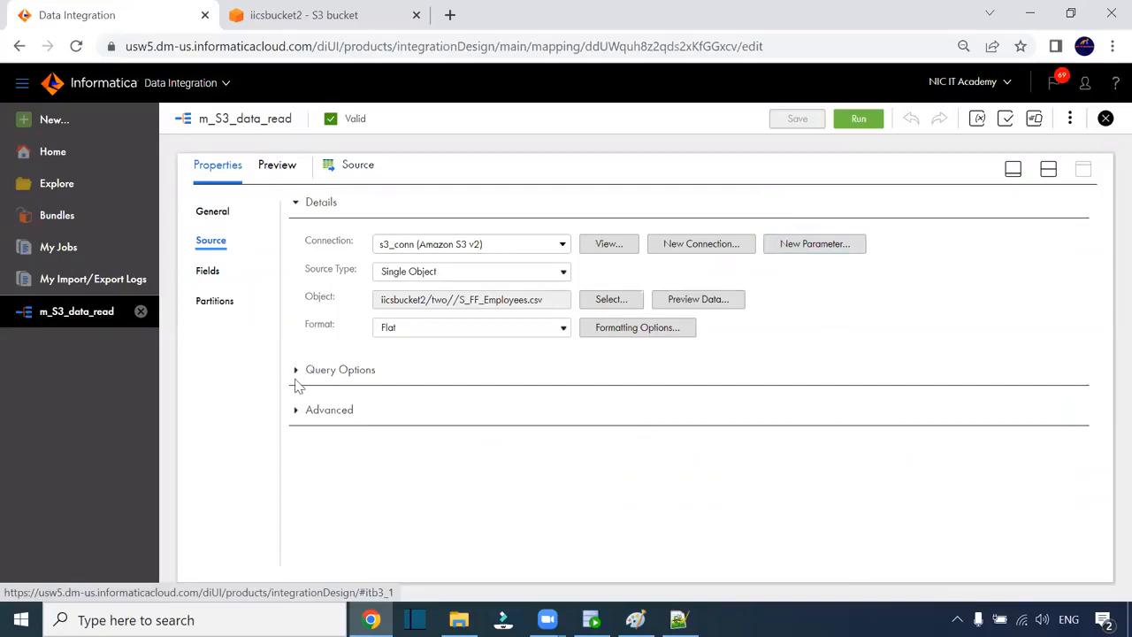
- Run the m_S3_data_read mapping and dismiss the job-details-not-available notice
left_click(1047, 168)
left_click(858, 118)
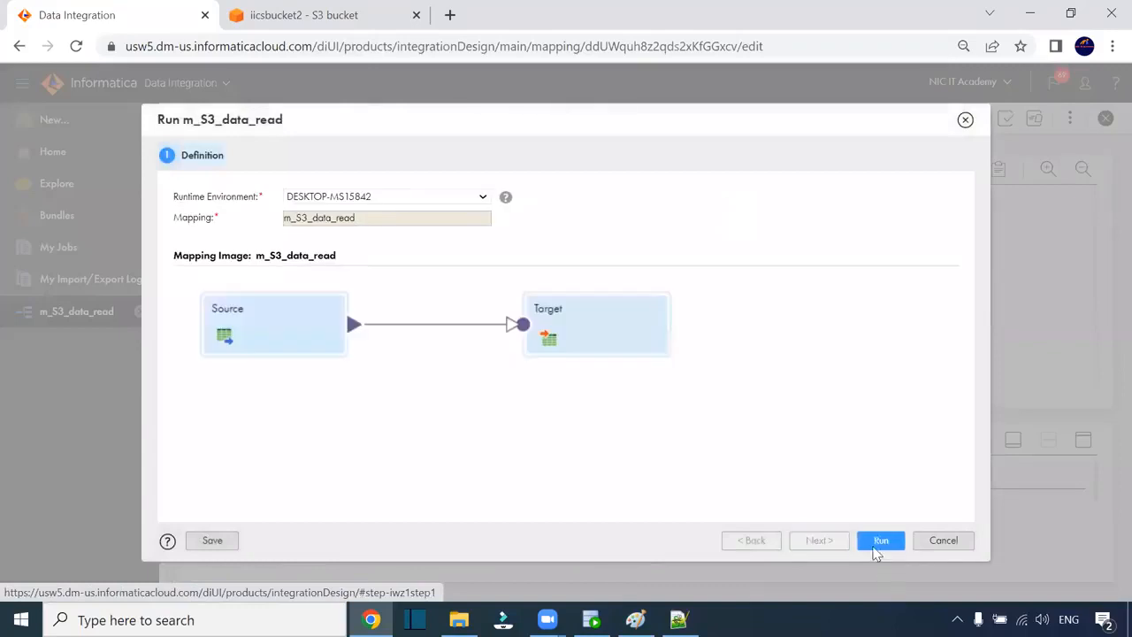
left_click(878, 541)
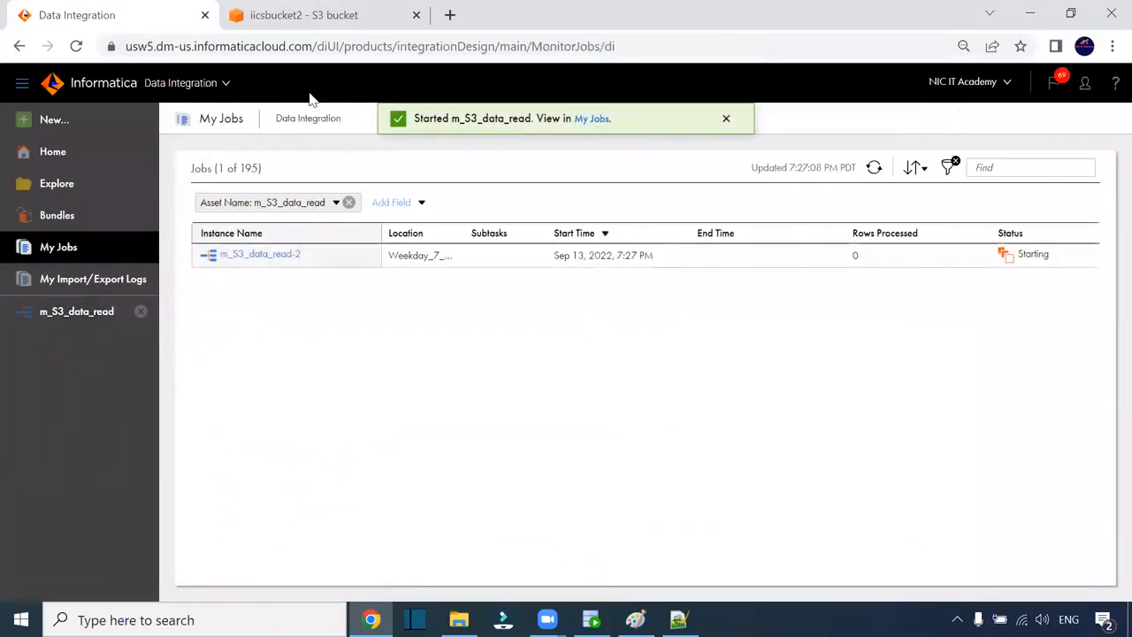
left_click(259, 255)
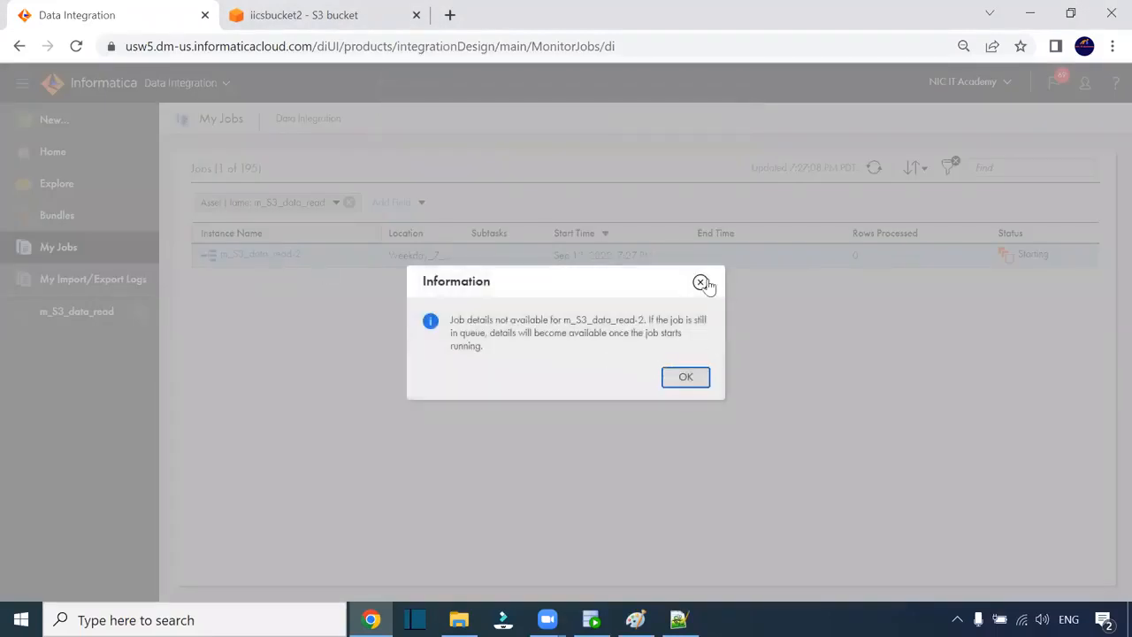
left_click(701, 282)
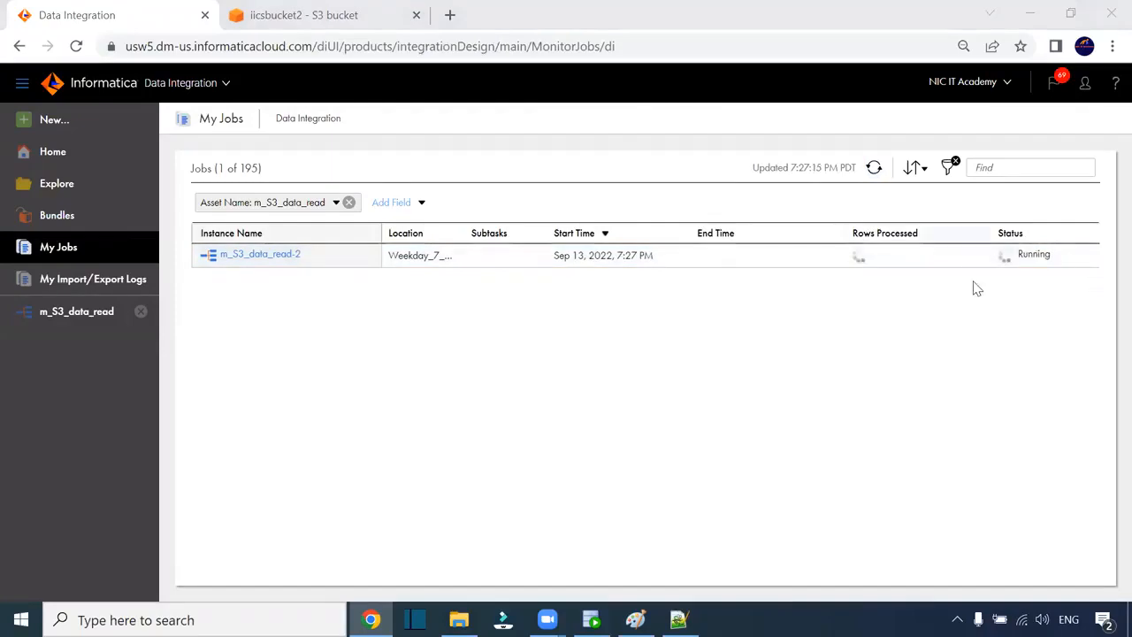
- Refresh My Jobs until m_S3_data_read-2 finishes, revealing 0 rows and a HIRE_DATE timestamp error
left_click(874, 168)
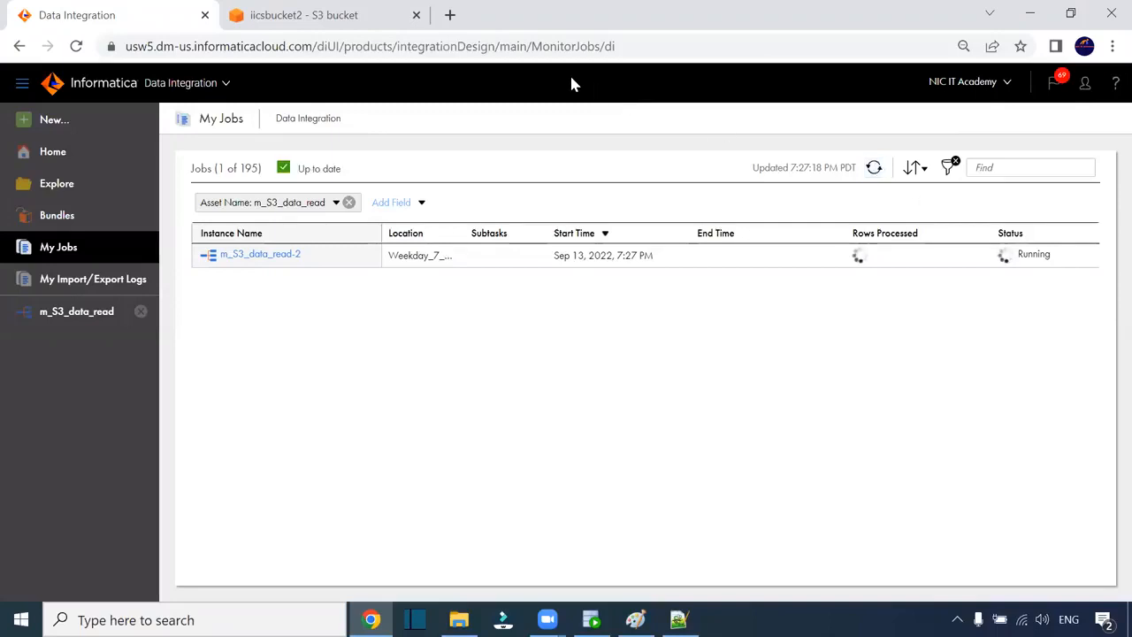
left_click(873, 168)
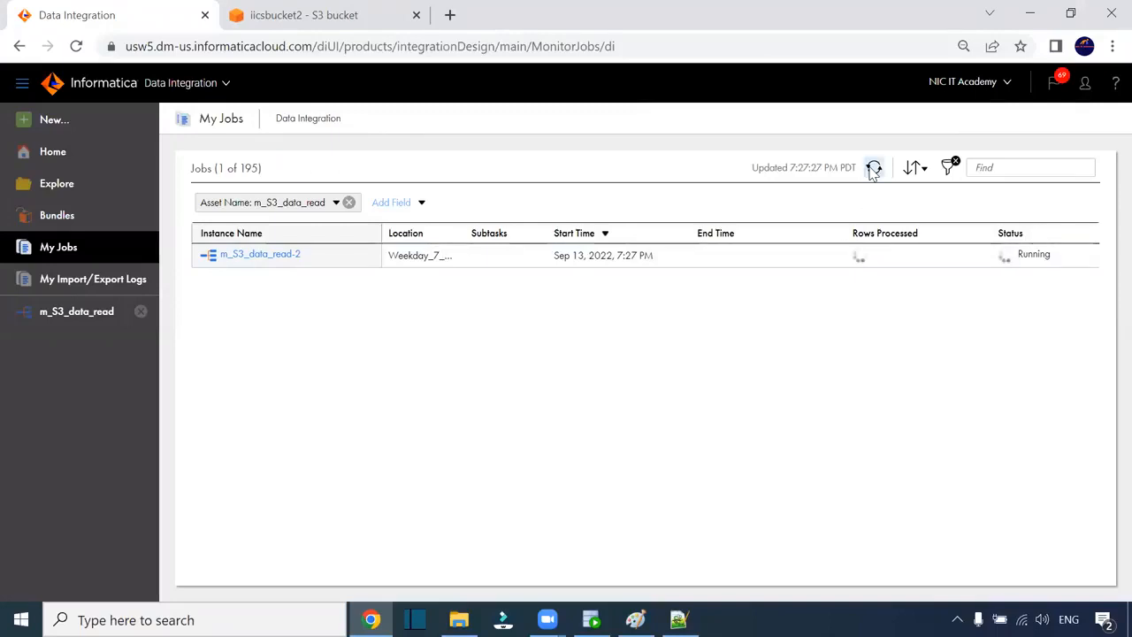
left_click(873, 169)
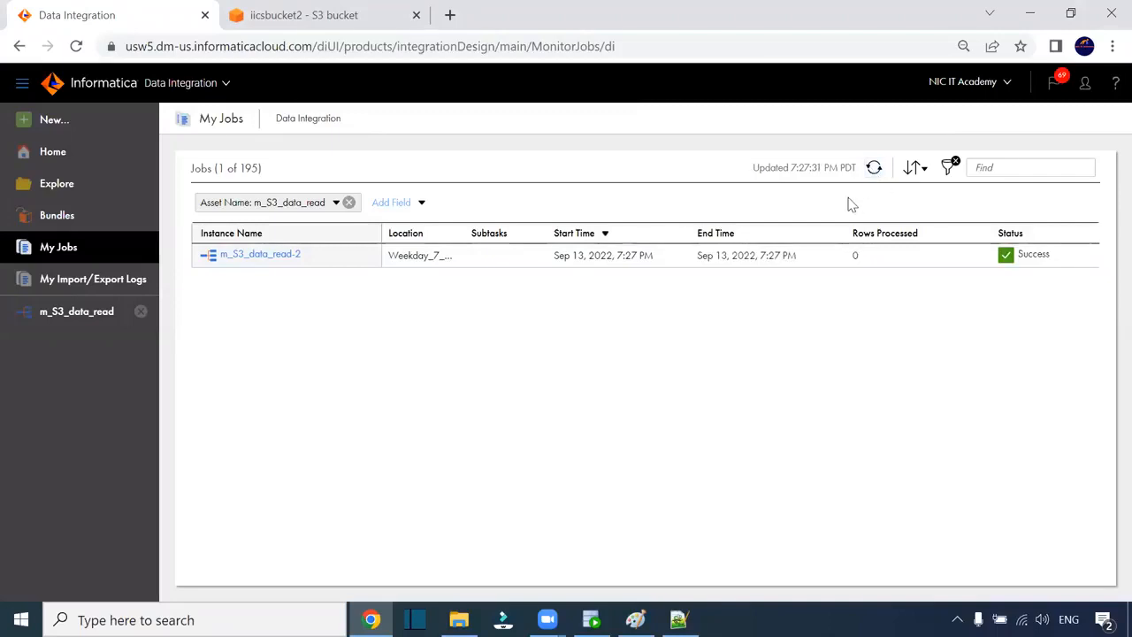
left_click(276, 260)
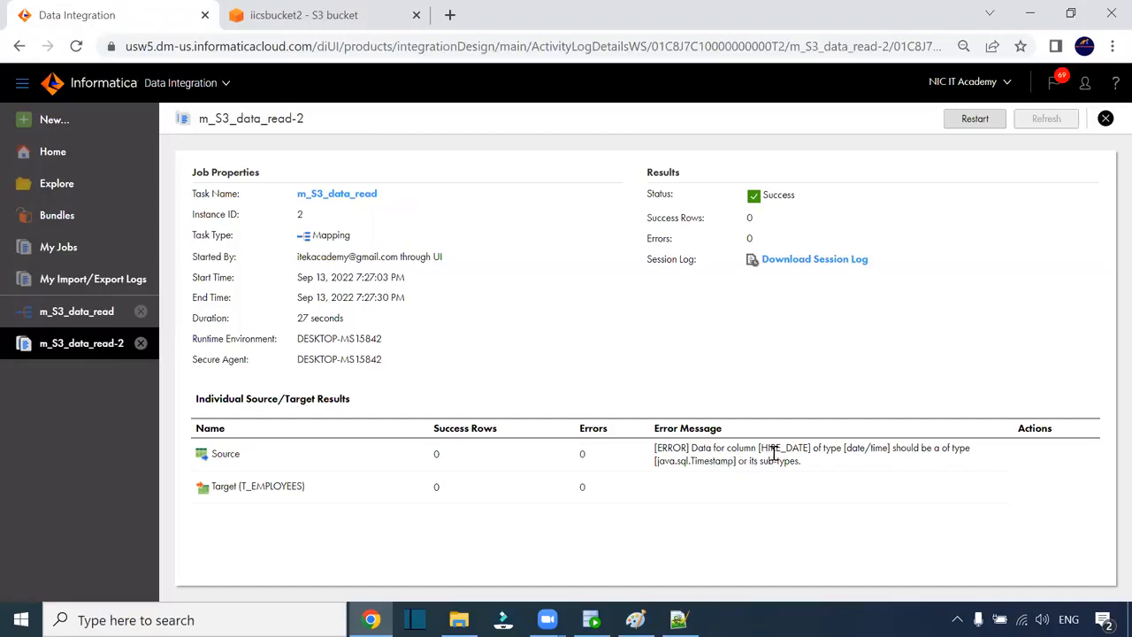
left_click_drag(765, 449, 806, 448)
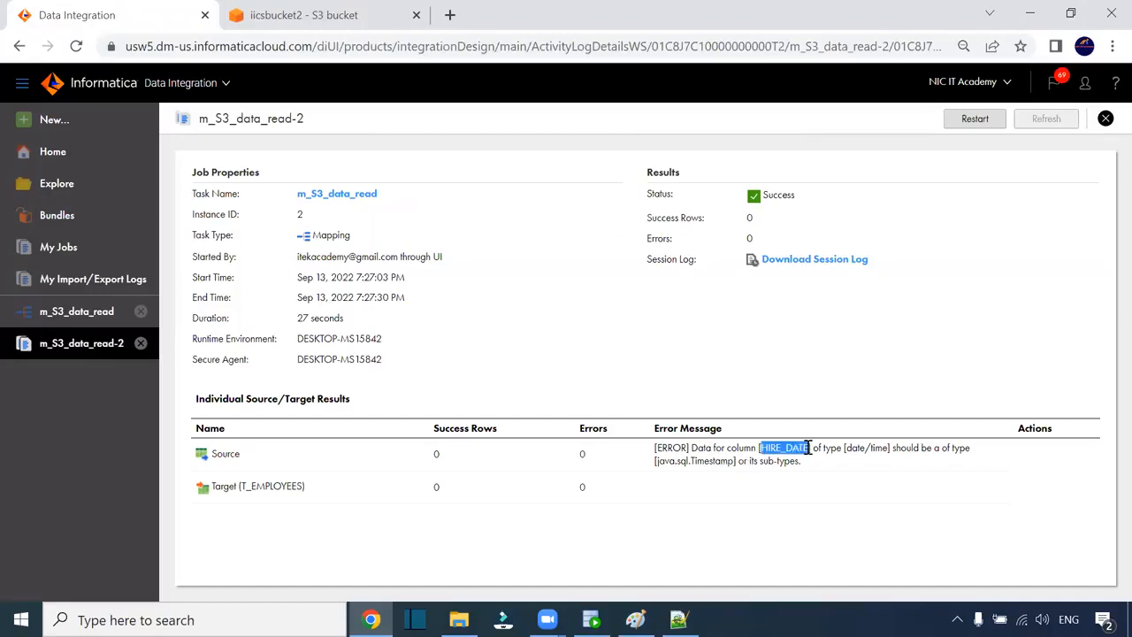
- Check the hire date format in the S_FF_Employees CSV from the Src_Files folder
left_click(459, 619)
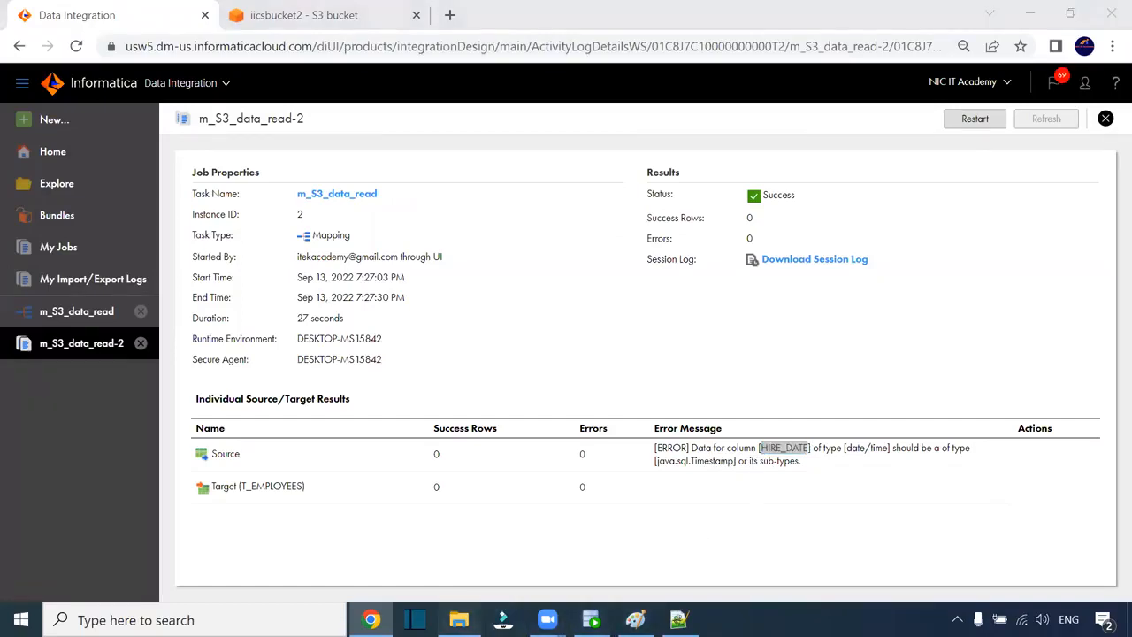
double_click(248, 228)
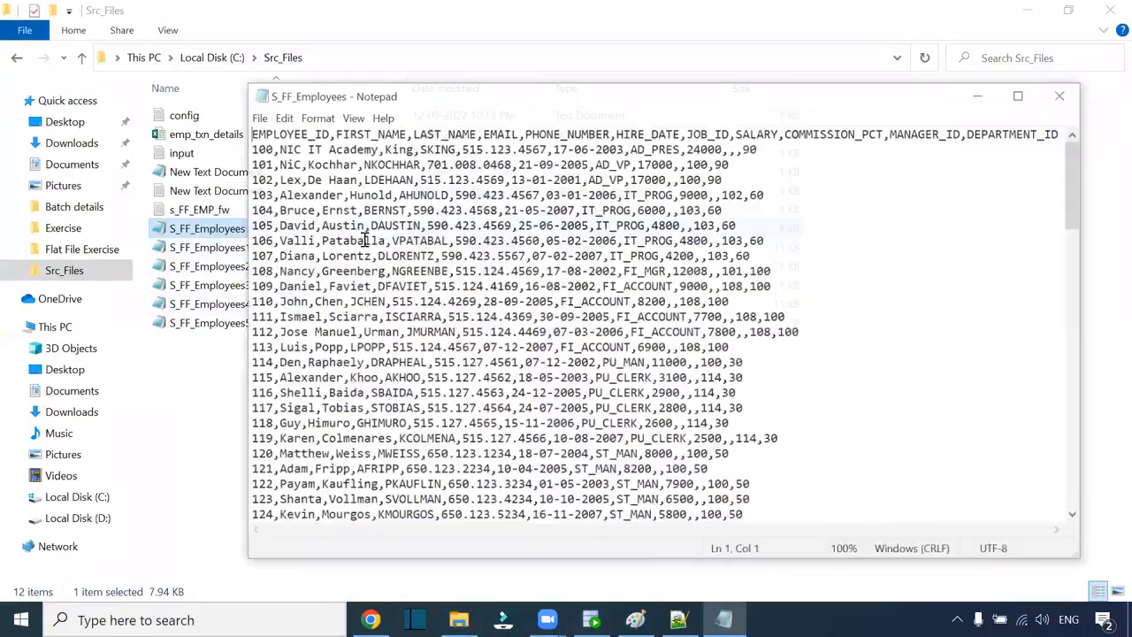
left_click_drag(518, 164, 584, 166)
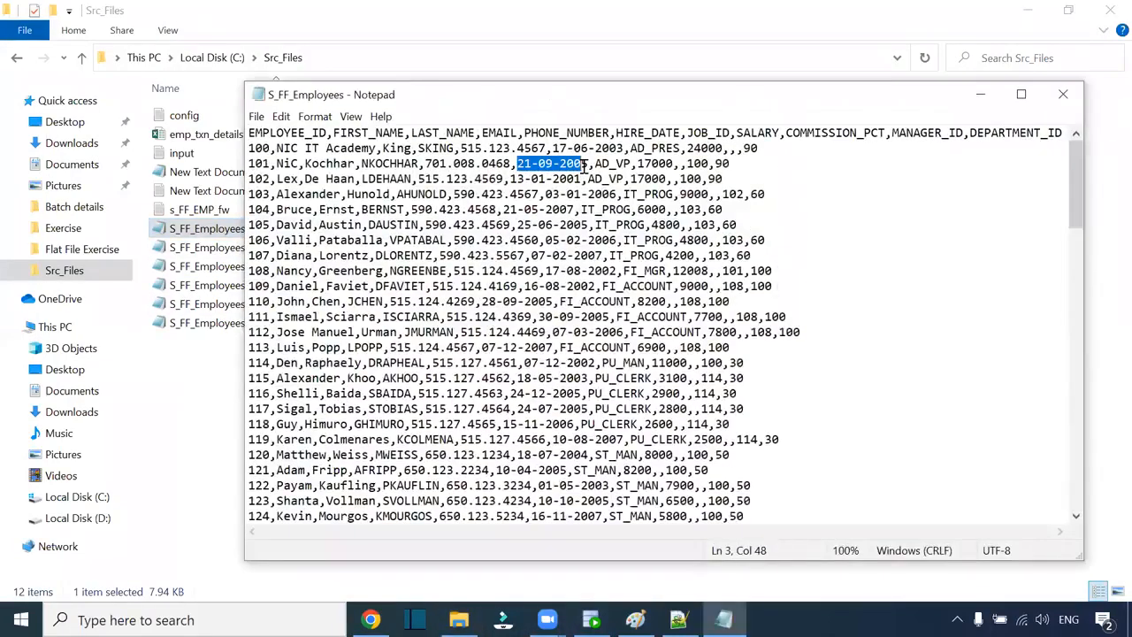
left_click(1062, 94)
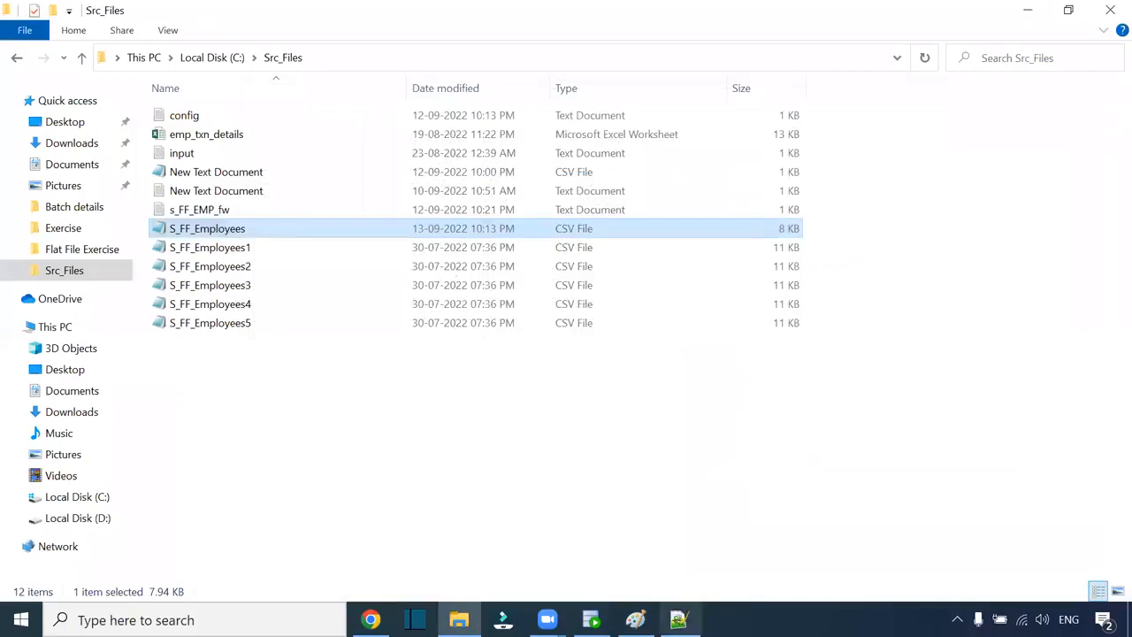
- Go back to the jobs list and reopen the m_S3_data_read-2 run details
left_click(371, 619)
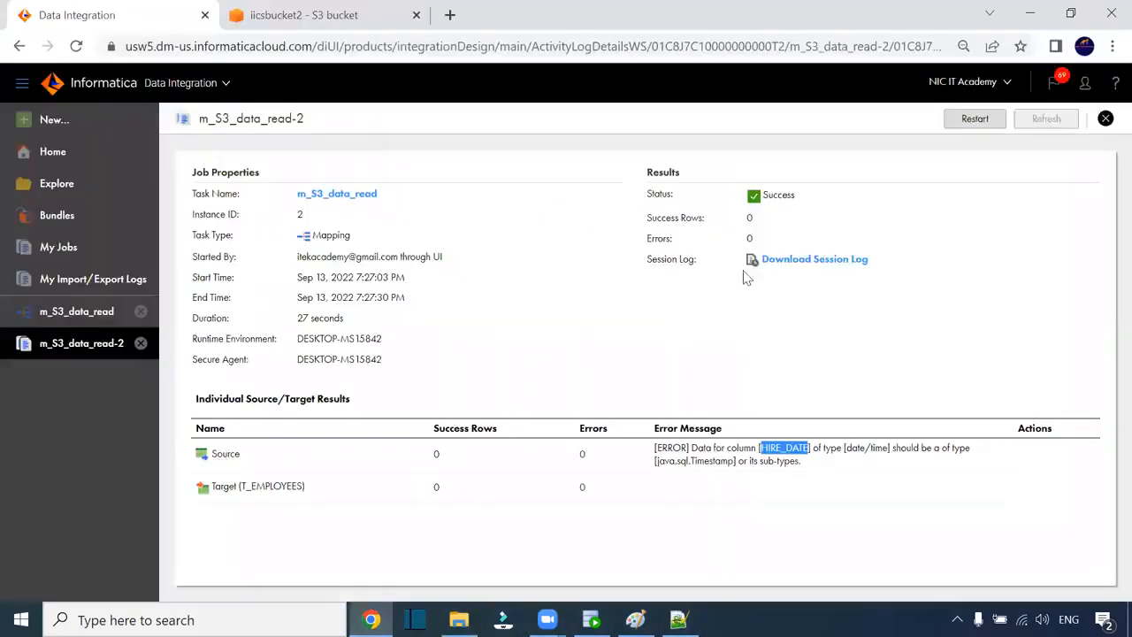
left_click(1105, 118)
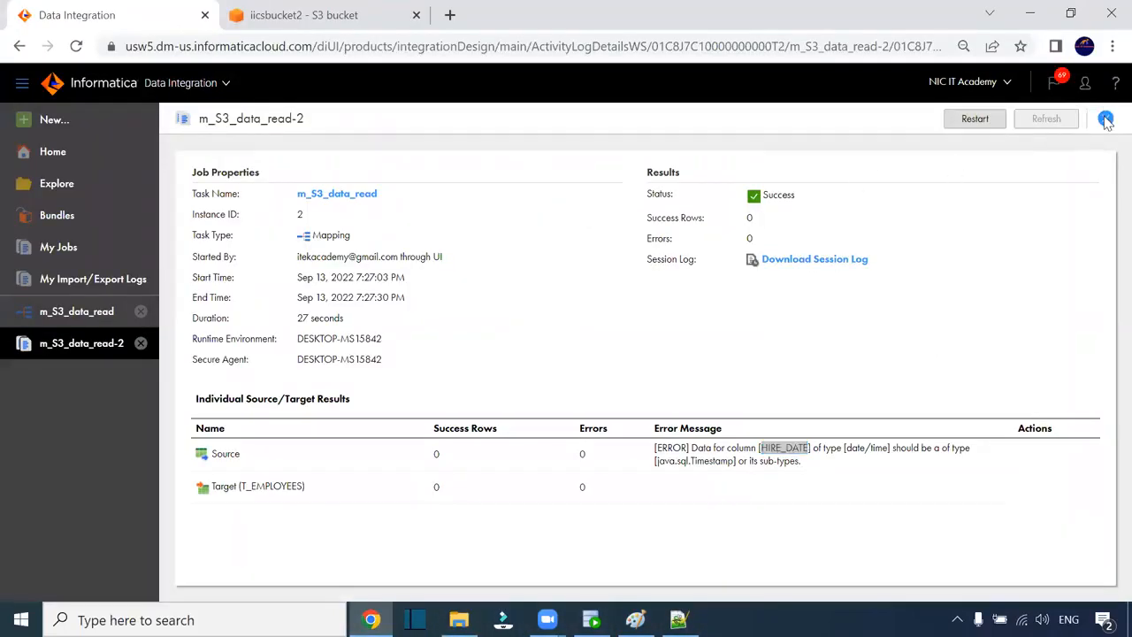
left_click(303, 261)
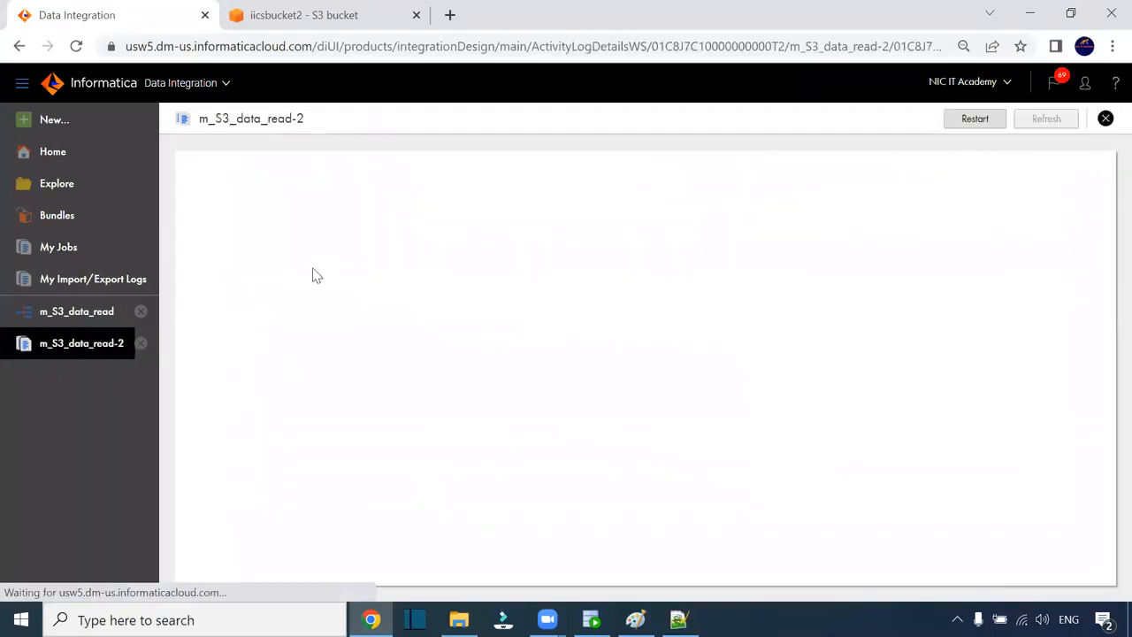
- Open the m_S3_data_read mapping, insert an Expression on the Source–Target link, and shift Target right
left_click(358, 196)
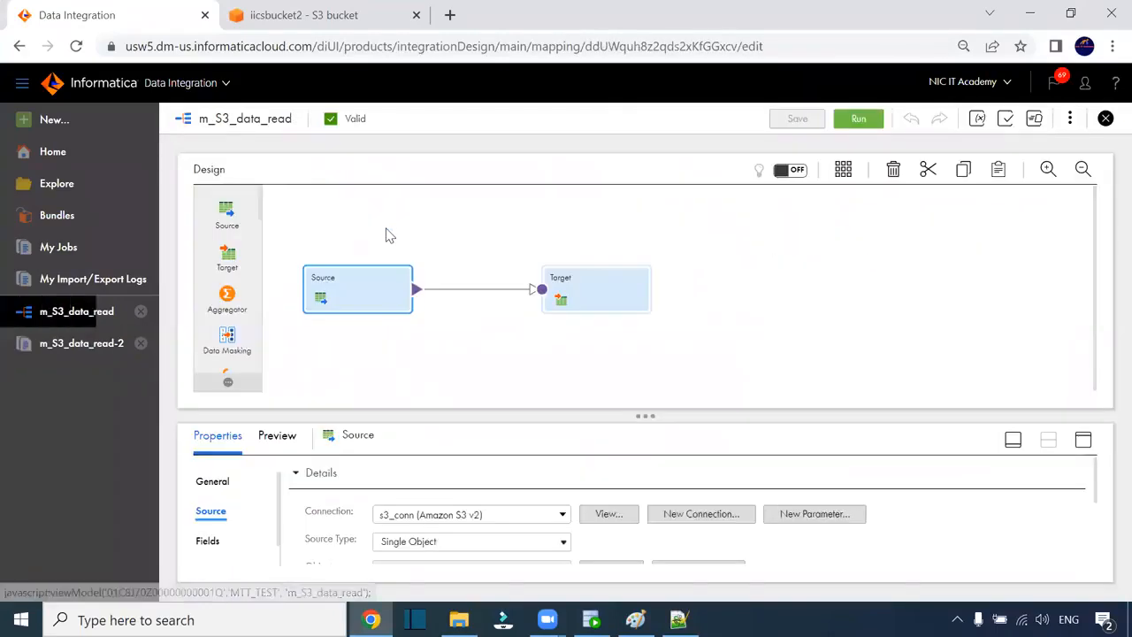
left_click(449, 289)
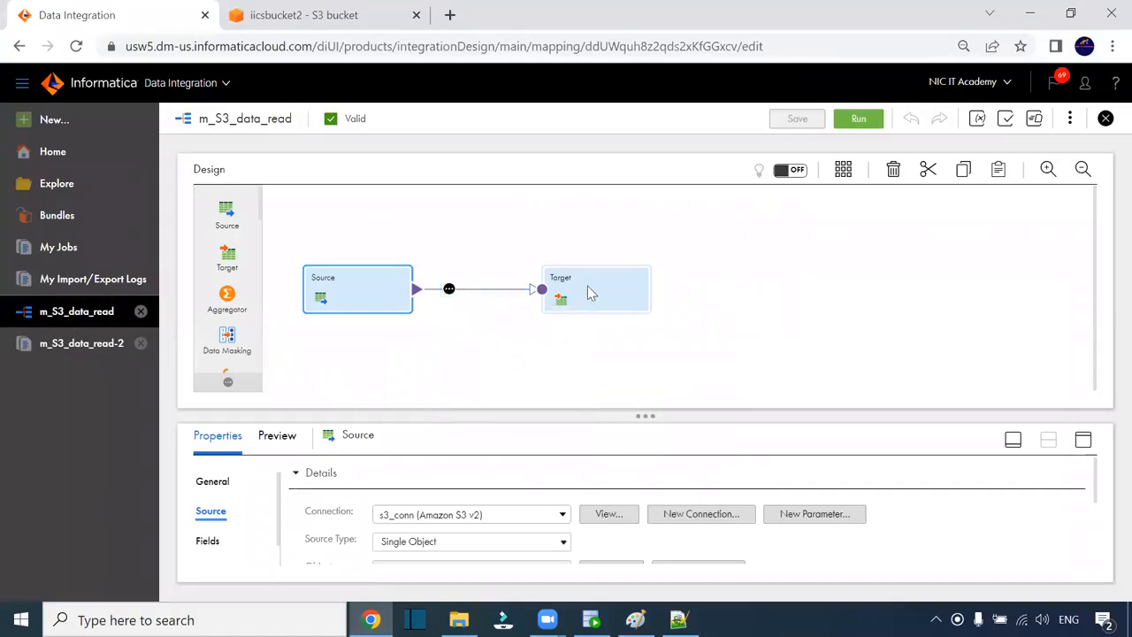
left_click_drag(592, 292, 779, 297)
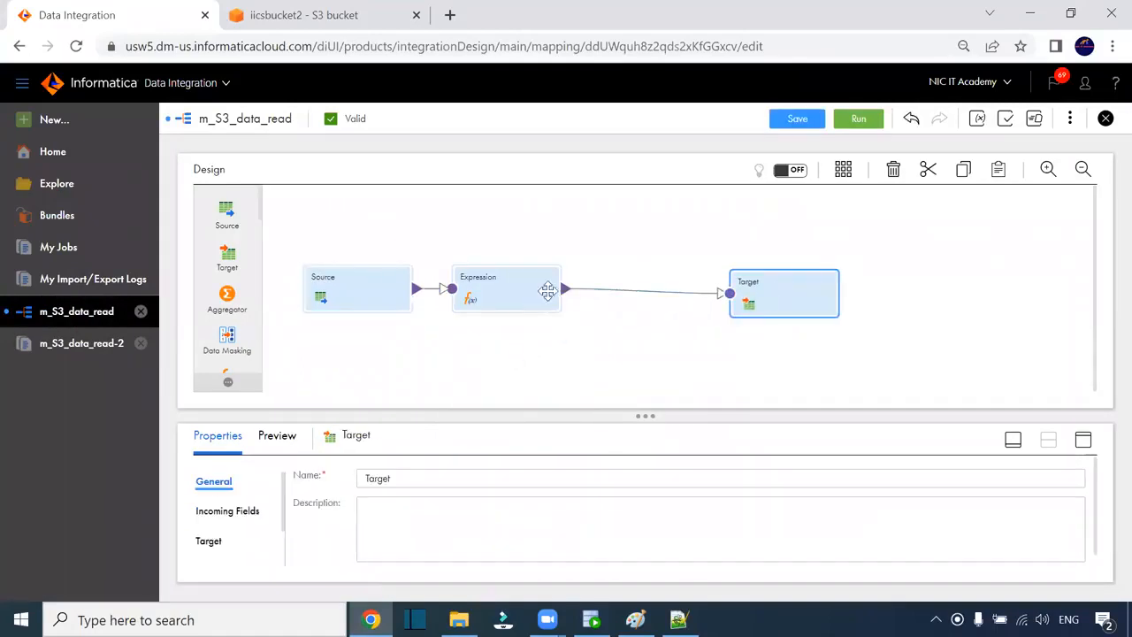
- Add a date/time output field named o_Hire_date to the Expression transformation
left_click(535, 293)
left_click(1082, 439)
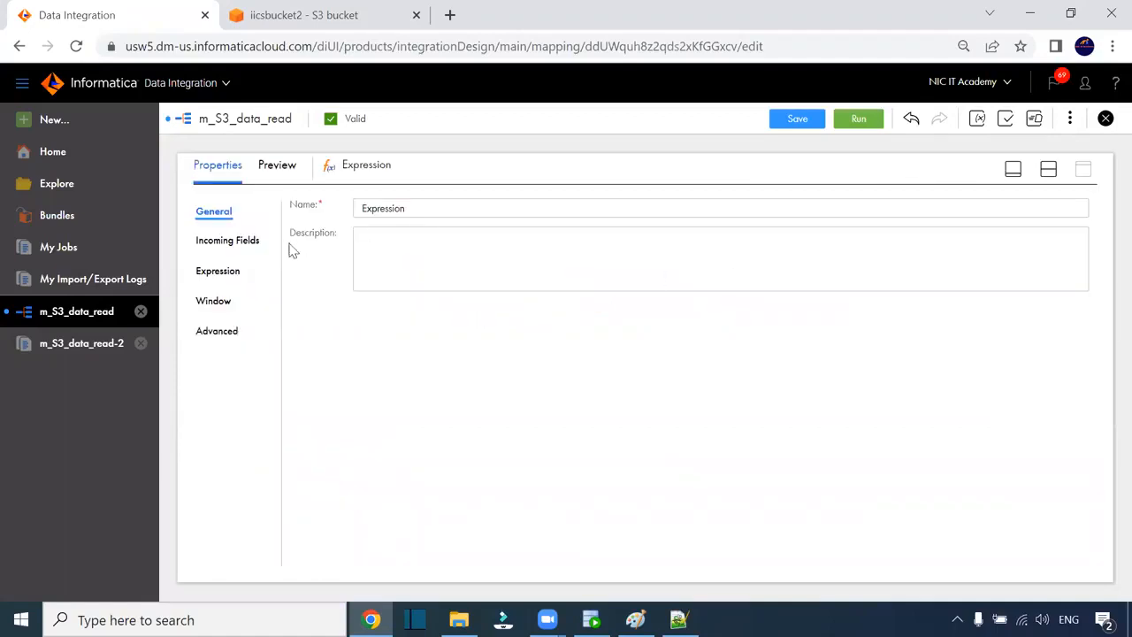
left_click(223, 272)
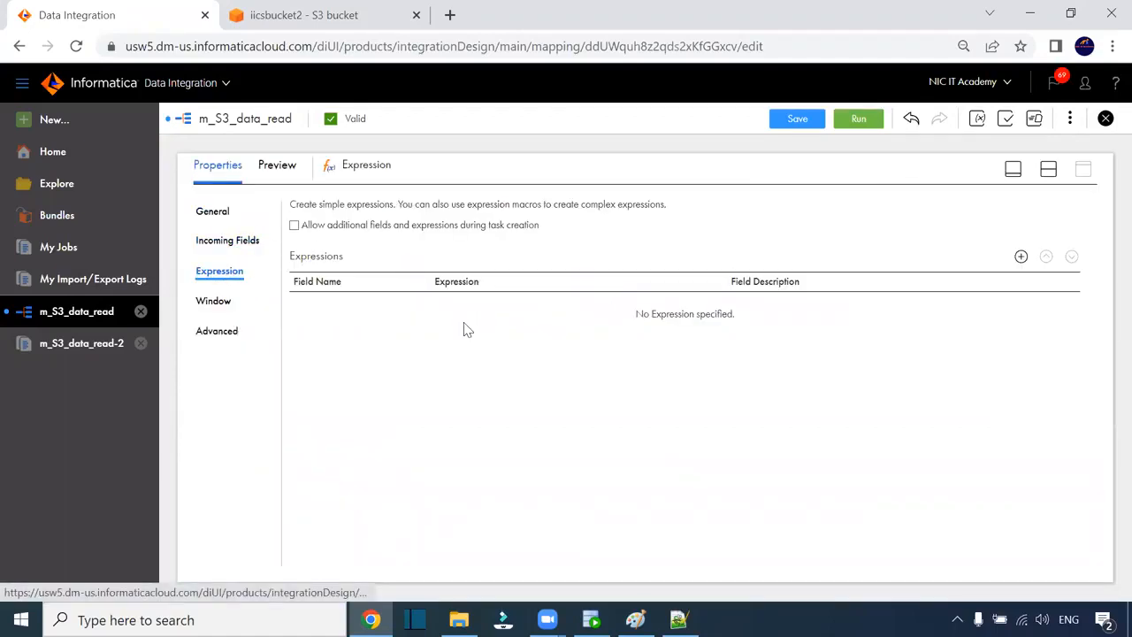
left_click(1021, 257)
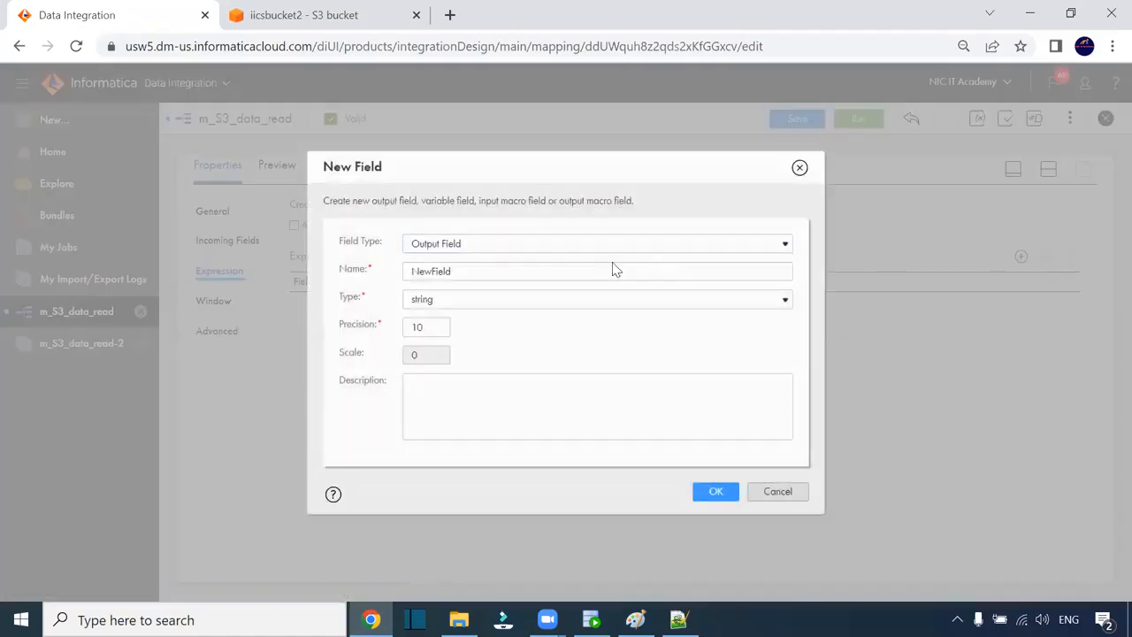
double_click(461, 278)
type("o_Hire_date")
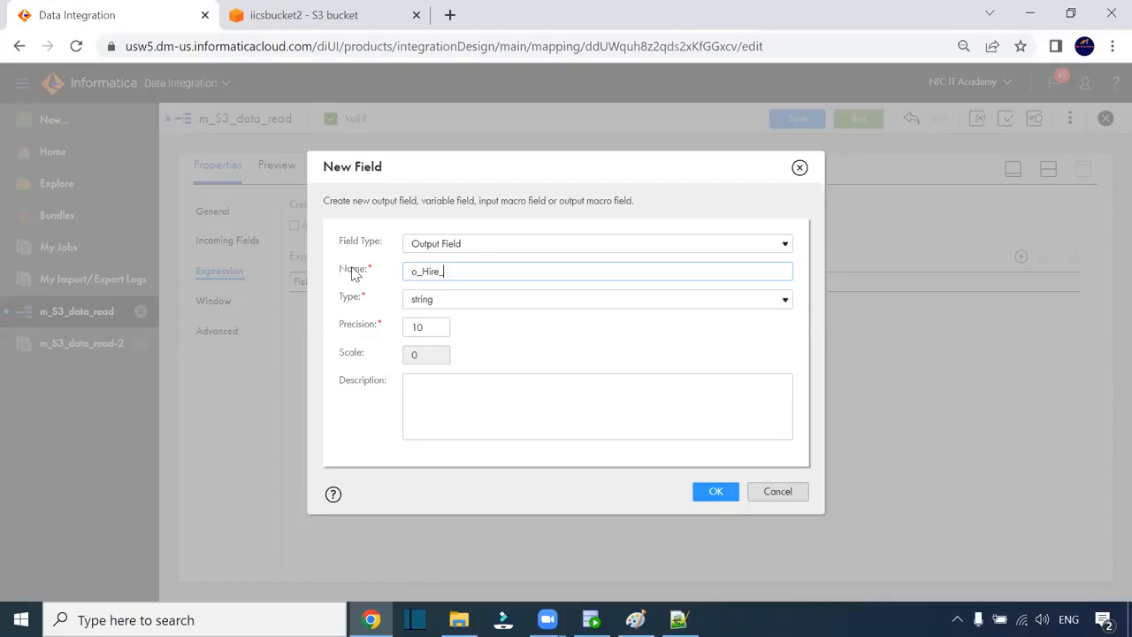
left_click(446, 300)
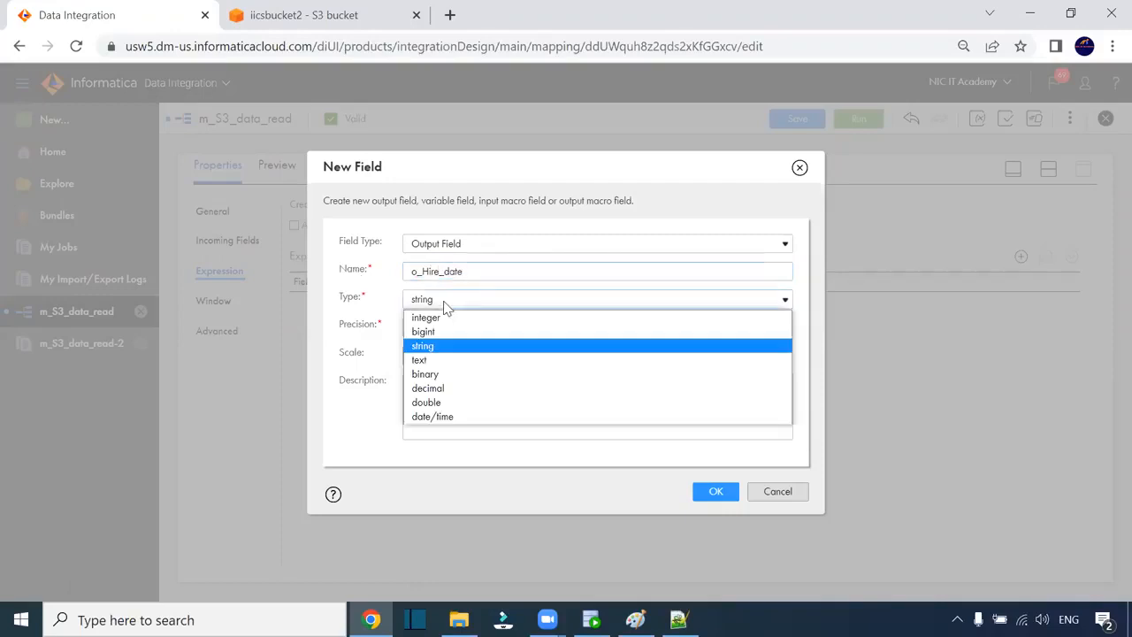
left_click(465, 416)
left_click(721, 495)
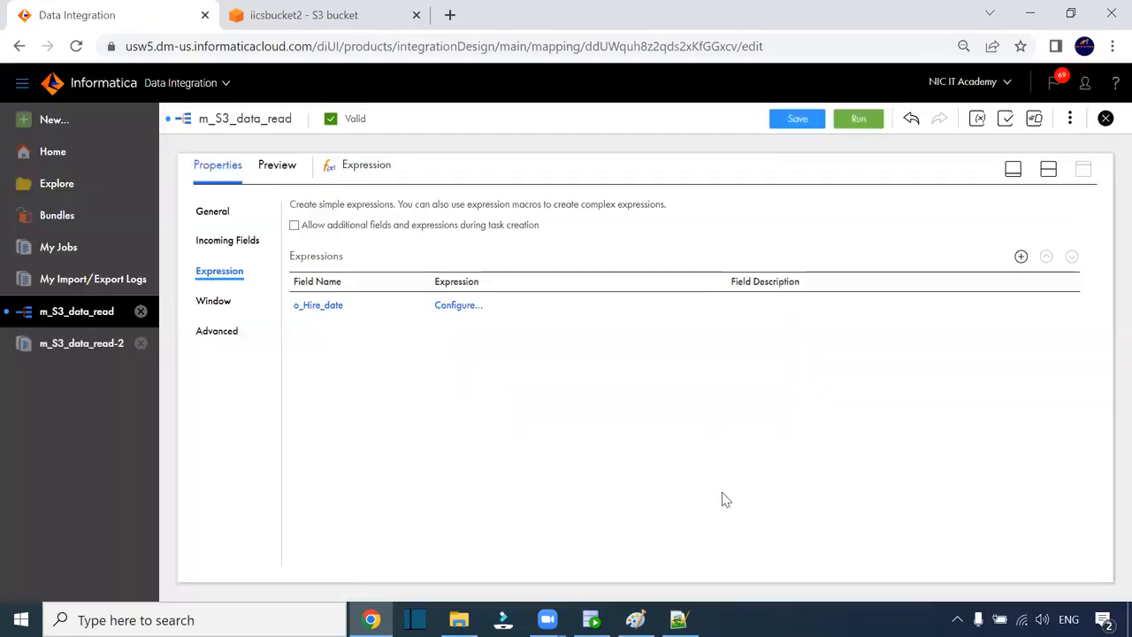
- Enter to_date(HIRE_DATE,'mm-dd-yyyy') for o_Hire_date, validate, and keep it despite the datatype error
left_click(460, 306)
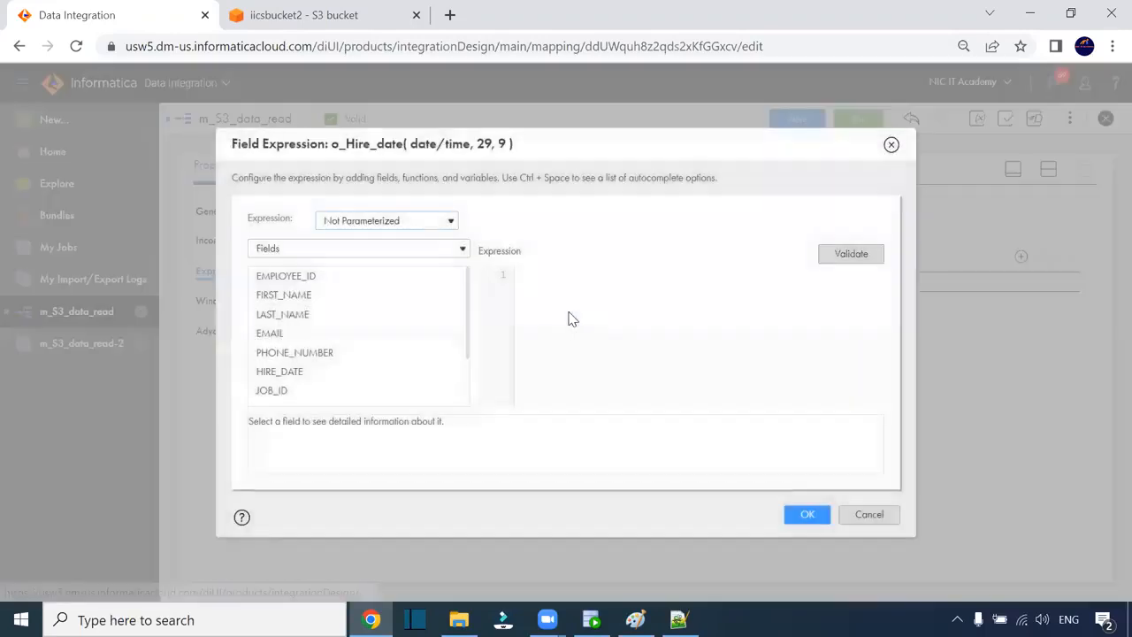
key("ctrl+plus")
key("ctrl+plus")
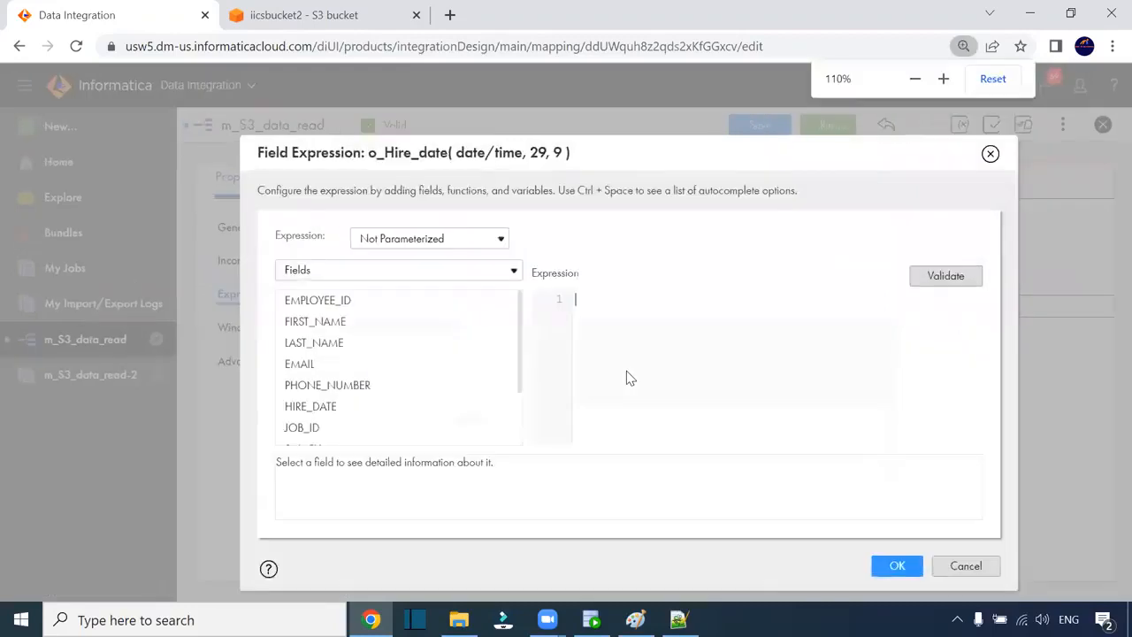
left_click_drag(640, 168, 419, 121)
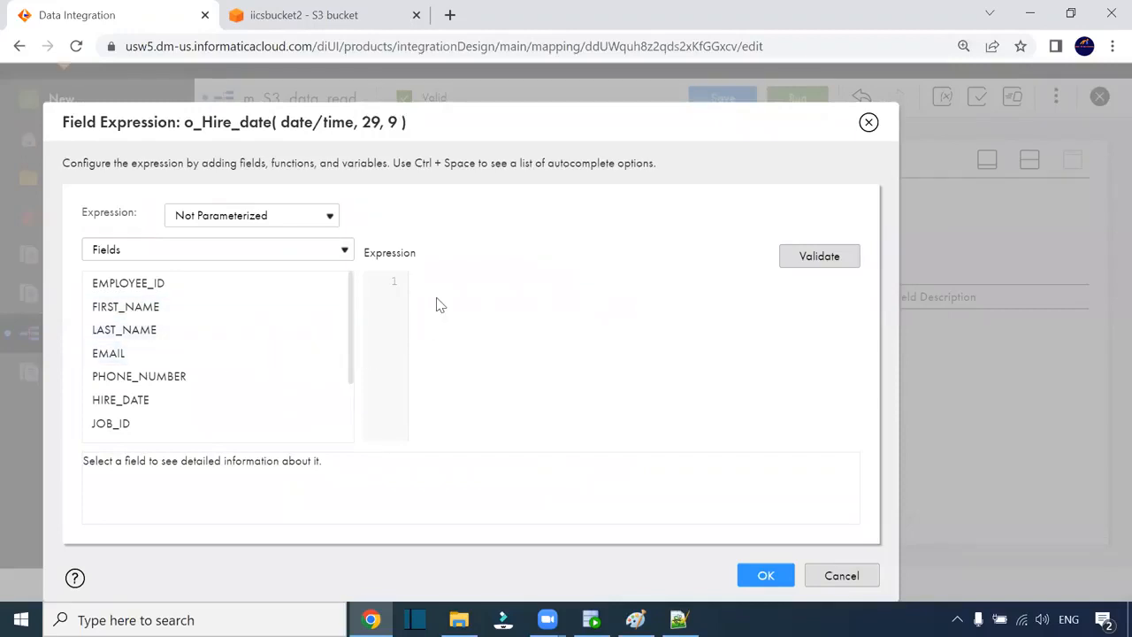
type("date(")
scroll(201, 338, "down", 2)
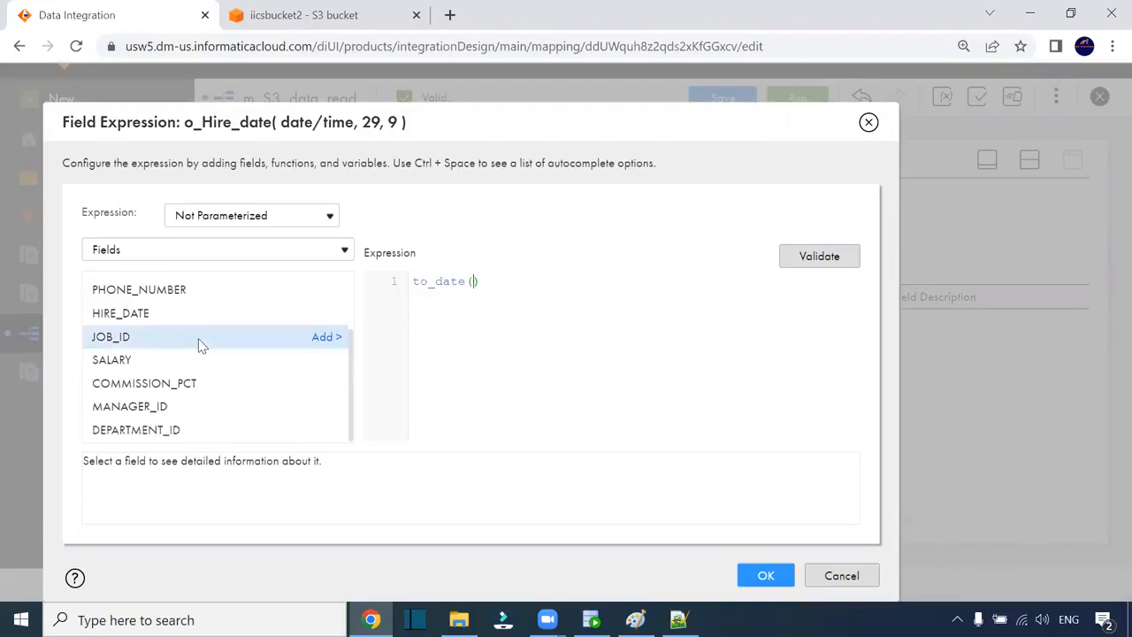
scroll(210, 395, "up", 2)
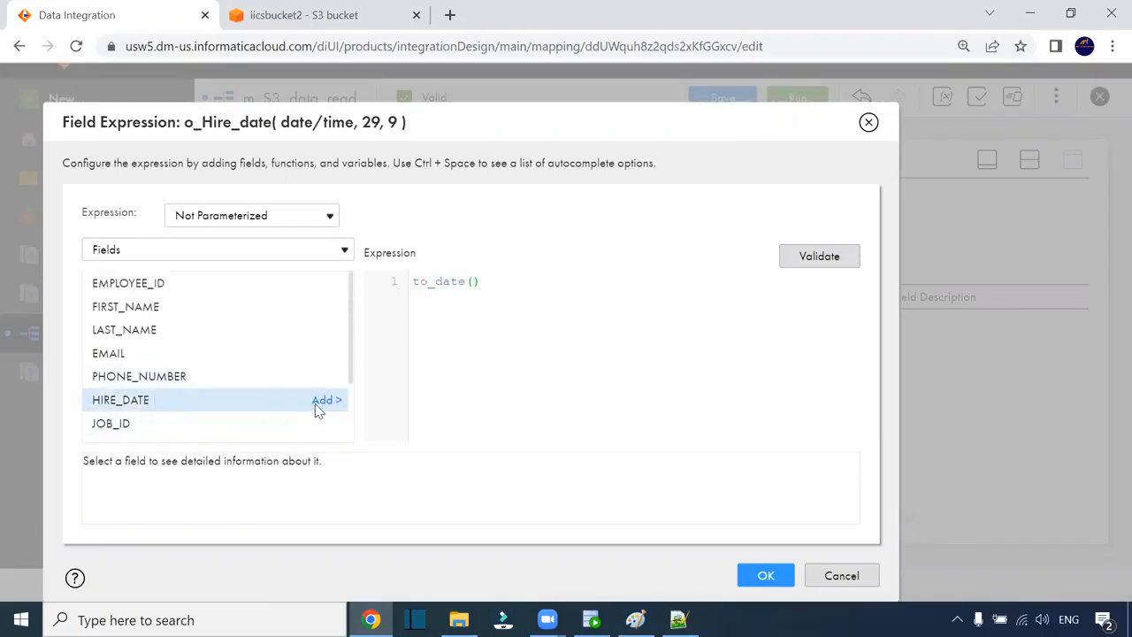
left_click(326, 399)
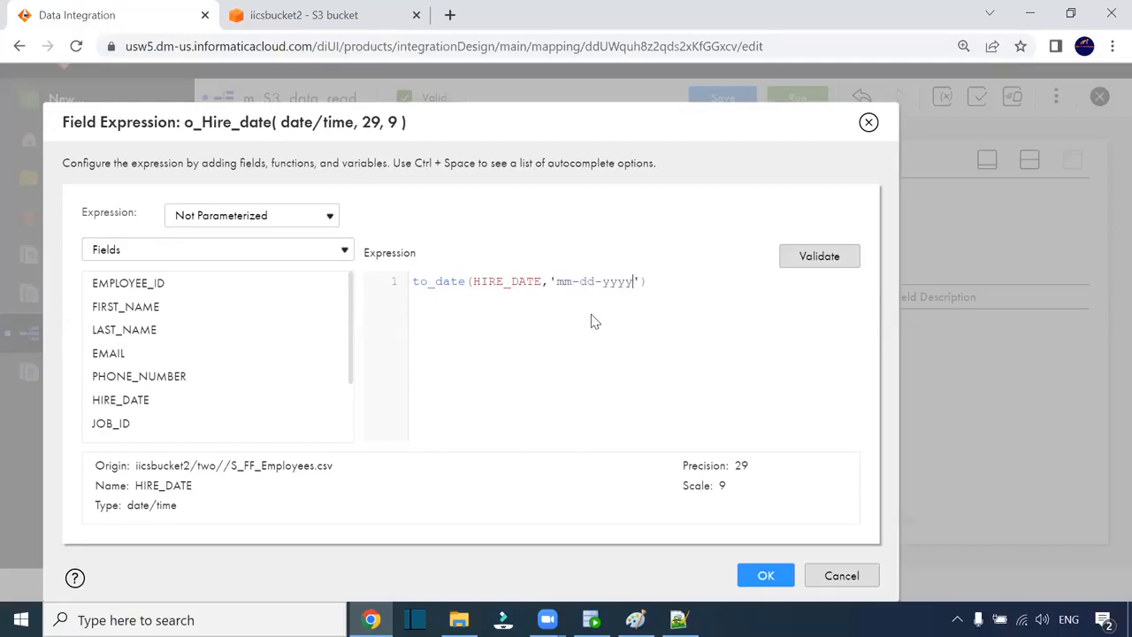
left_click(815, 264)
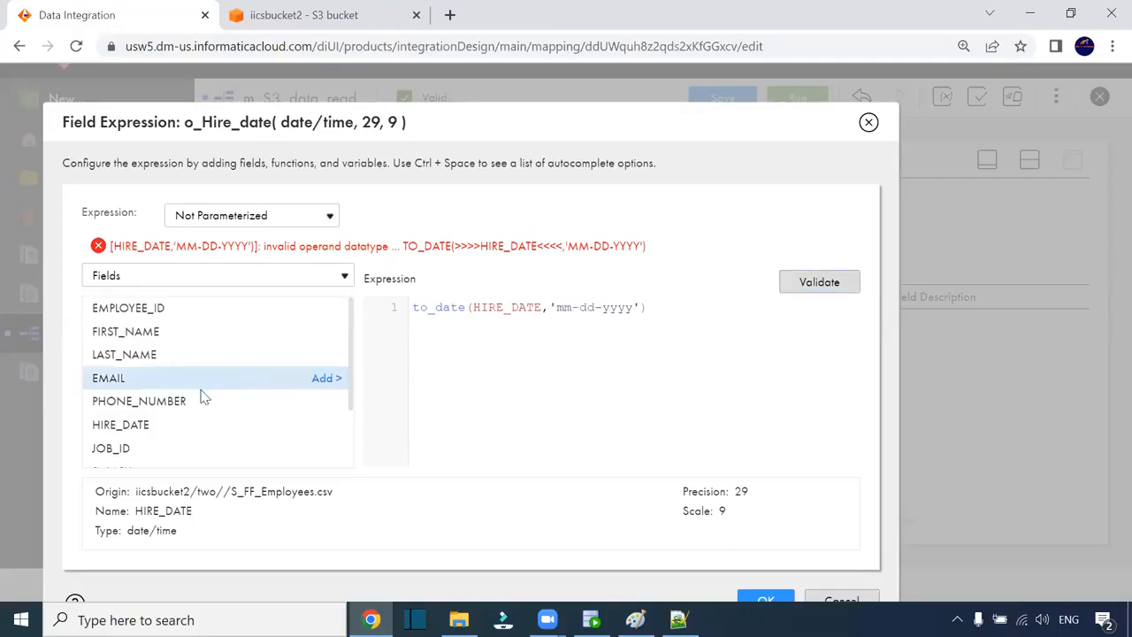
scroll(201, 398, "down", 2)
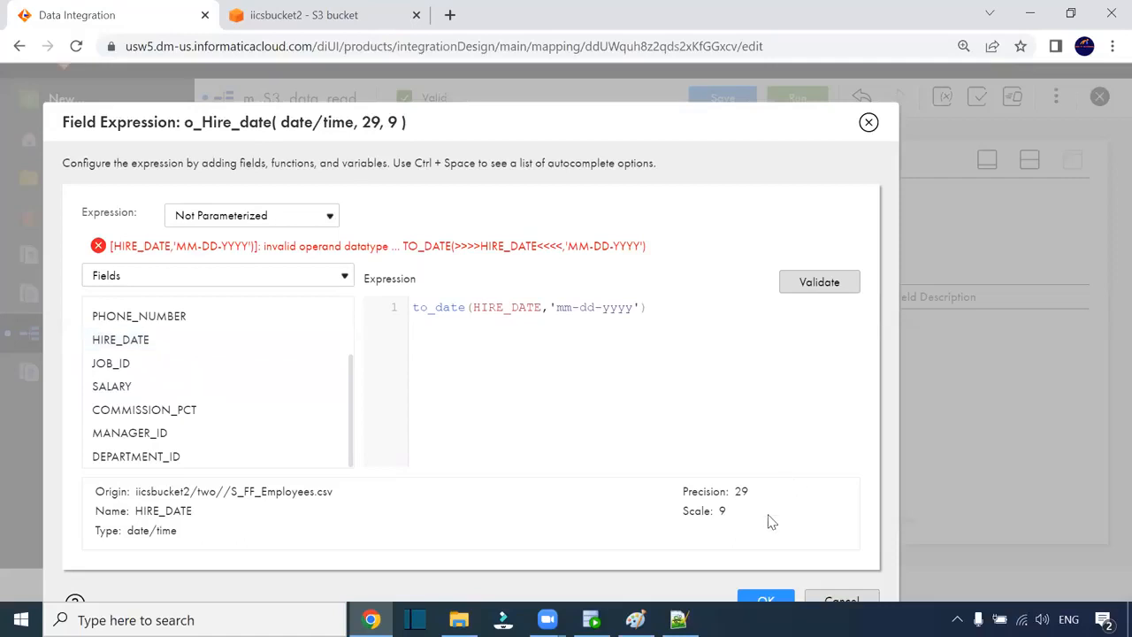
left_click(766, 601)
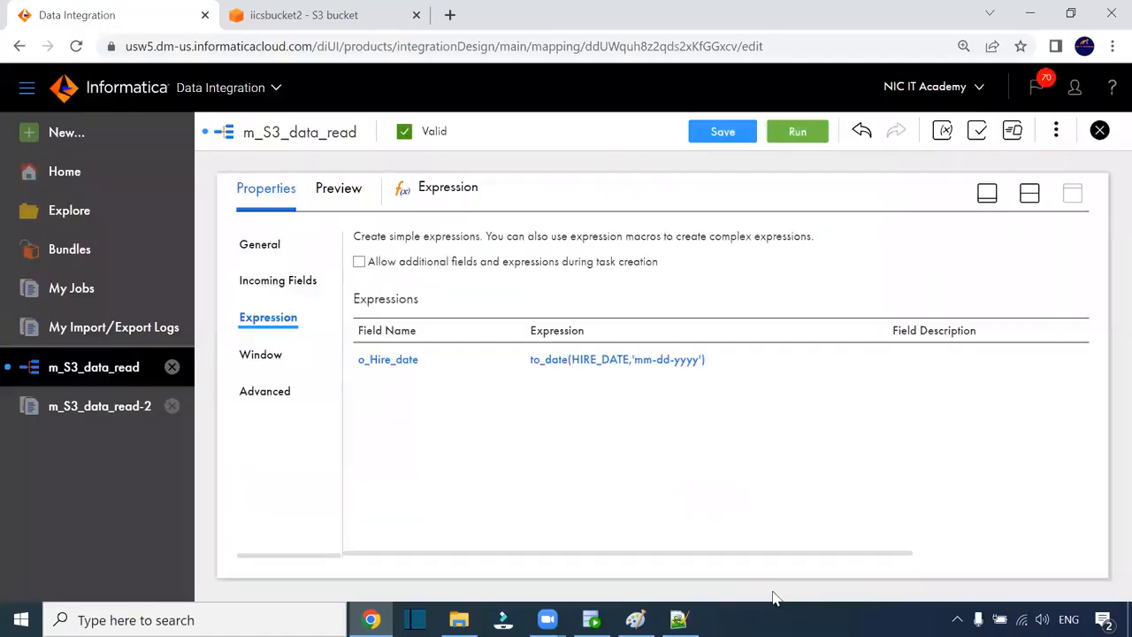
left_click(400, 362)
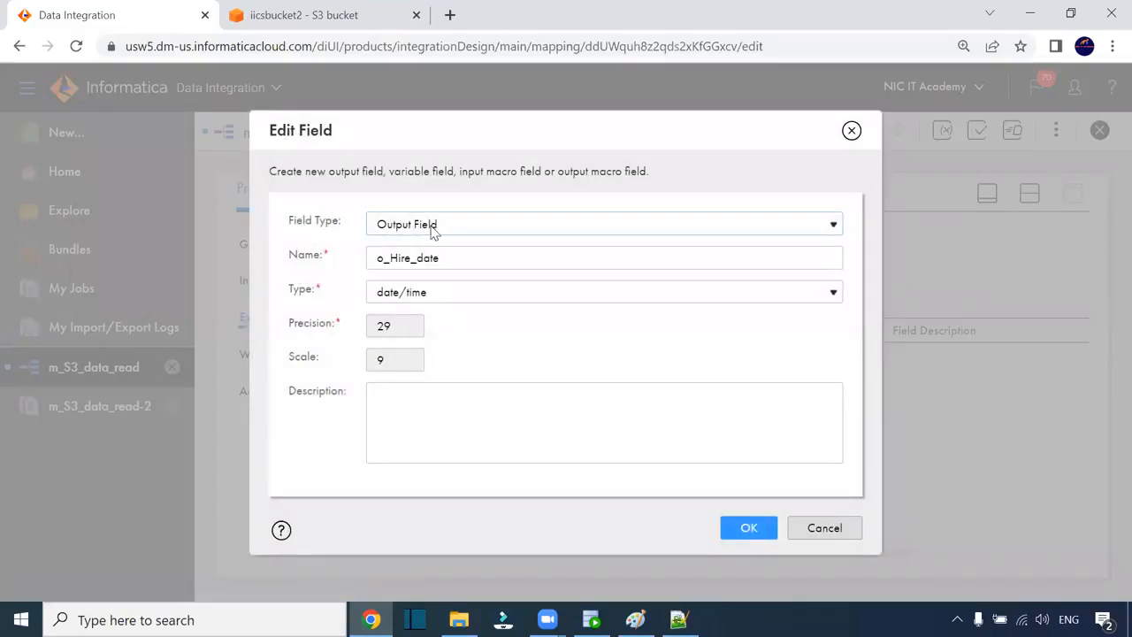
left_click(434, 295)
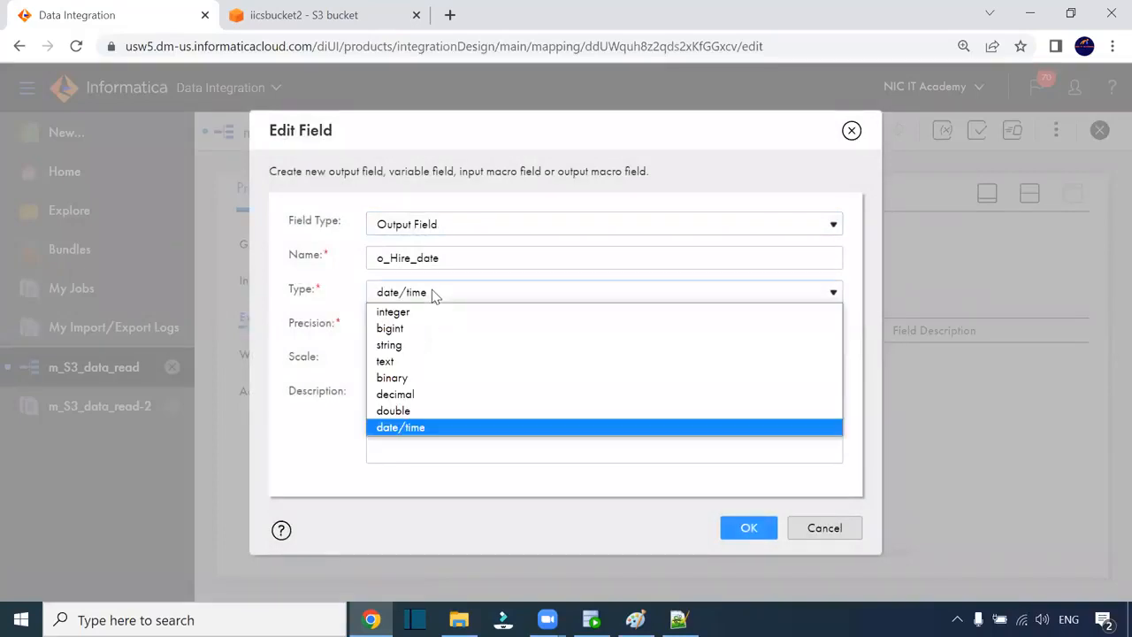
left_click(482, 427)
left_click(748, 528)
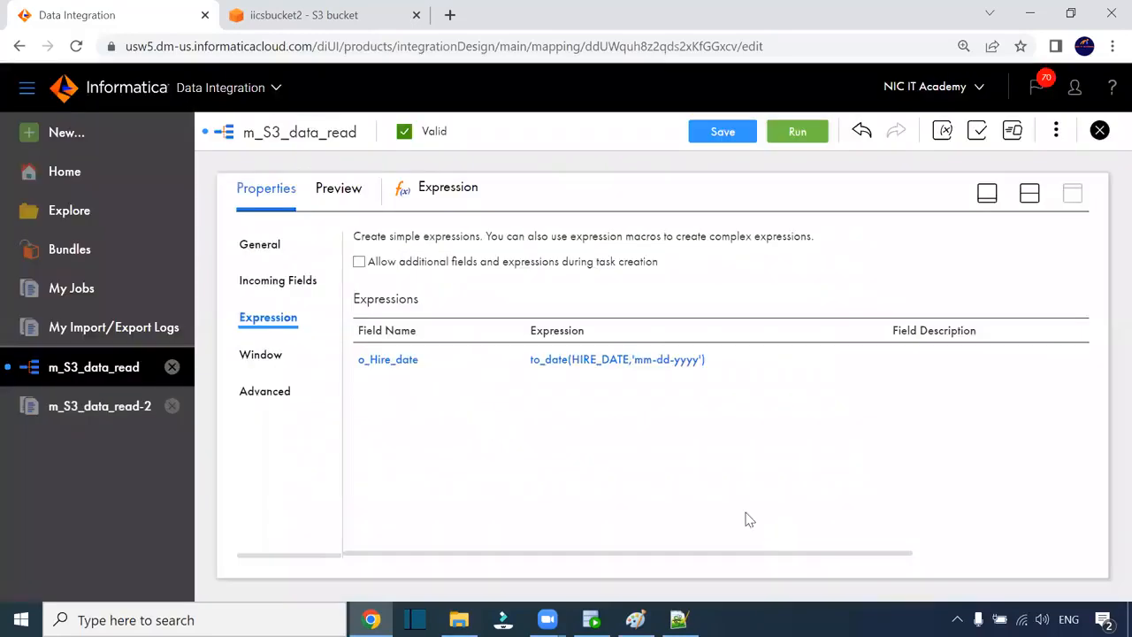
left_click(652, 361)
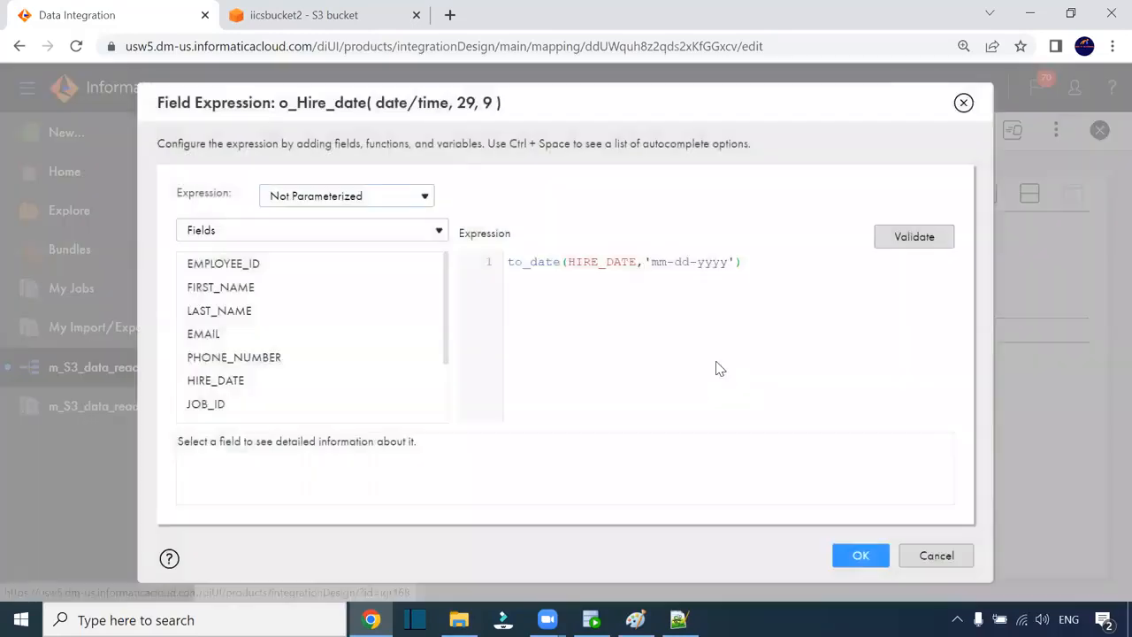
left_click(901, 238)
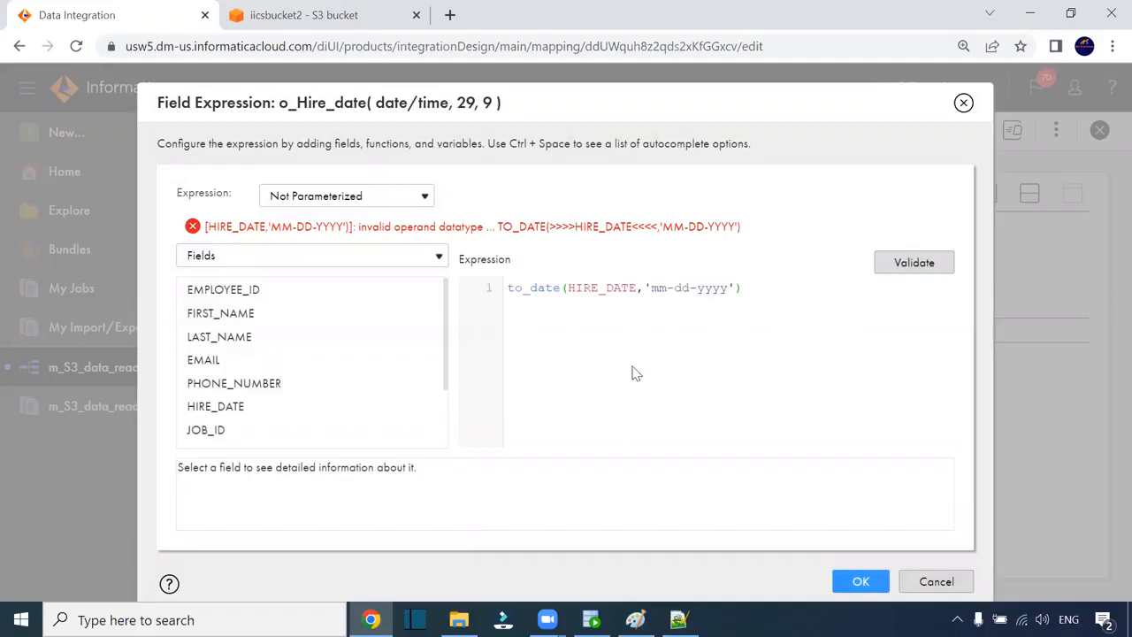
left_click_drag(366, 227, 478, 228)
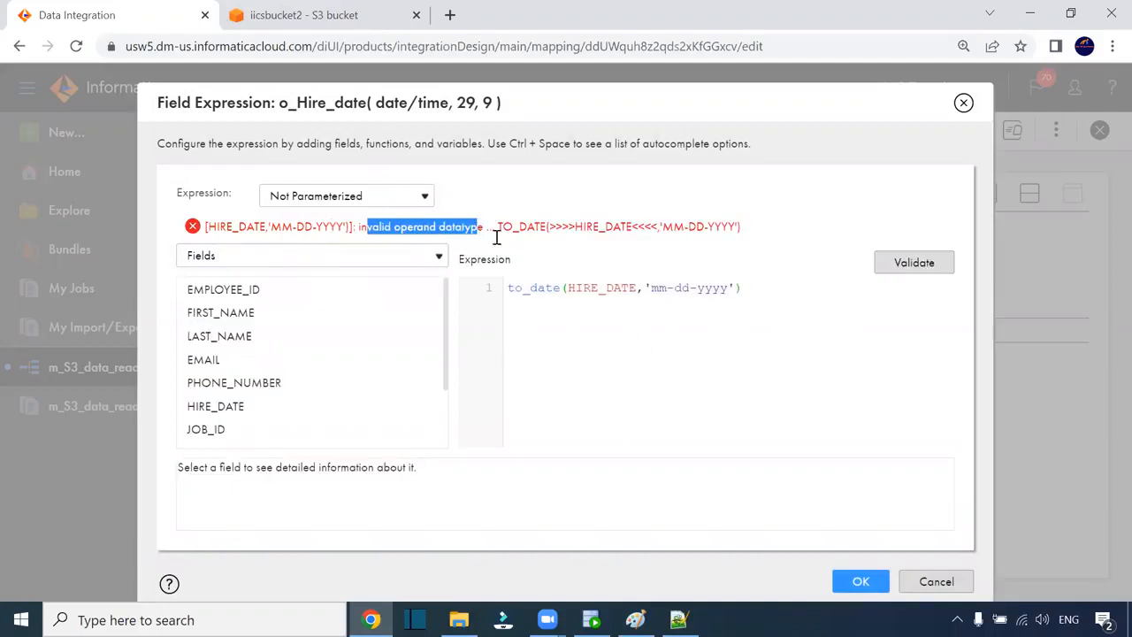
left_click(860, 582)
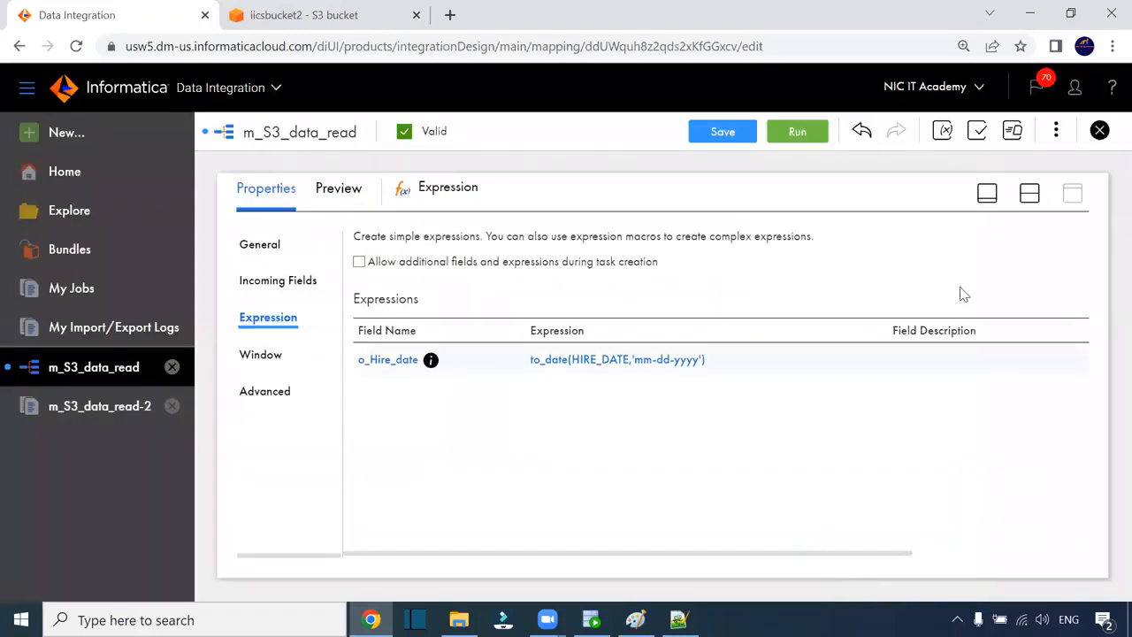
- Confirm in Incoming Fields that HIRE_DATE arrives as date/time, precision 29, scale 9
left_click(1029, 192)
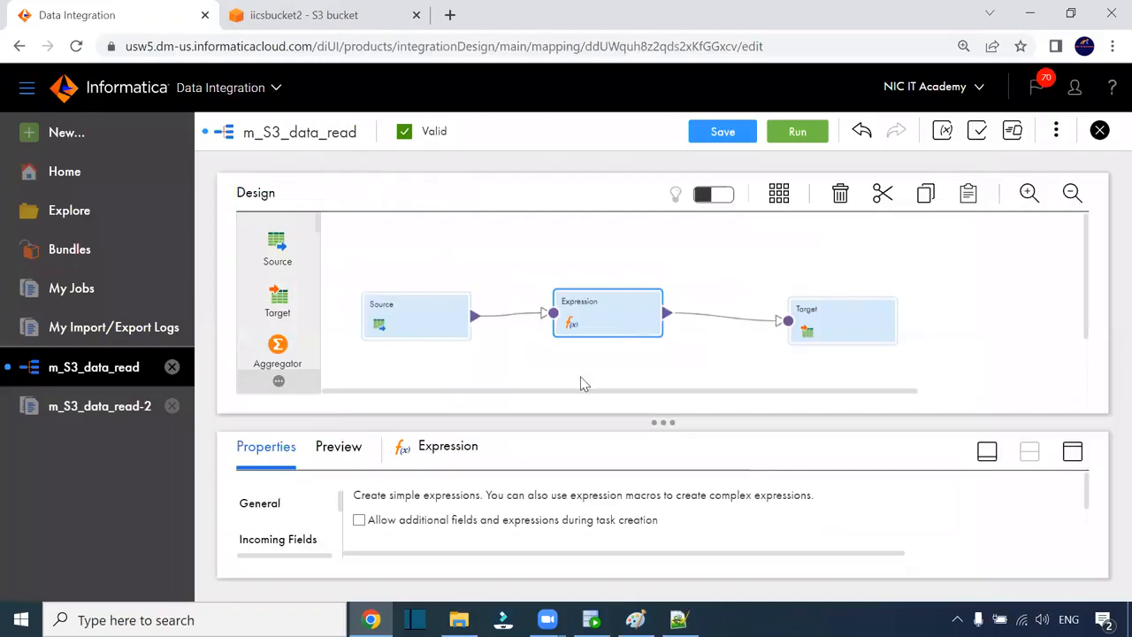
left_click(1071, 451)
left_click(277, 281)
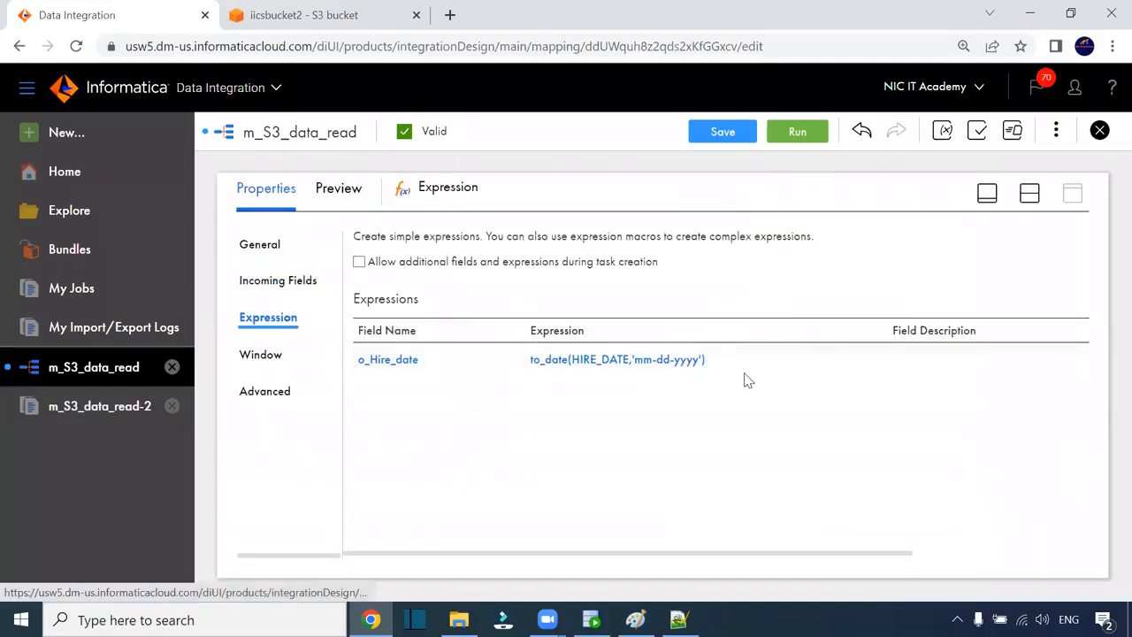
scroll(725, 380, "down", 2)
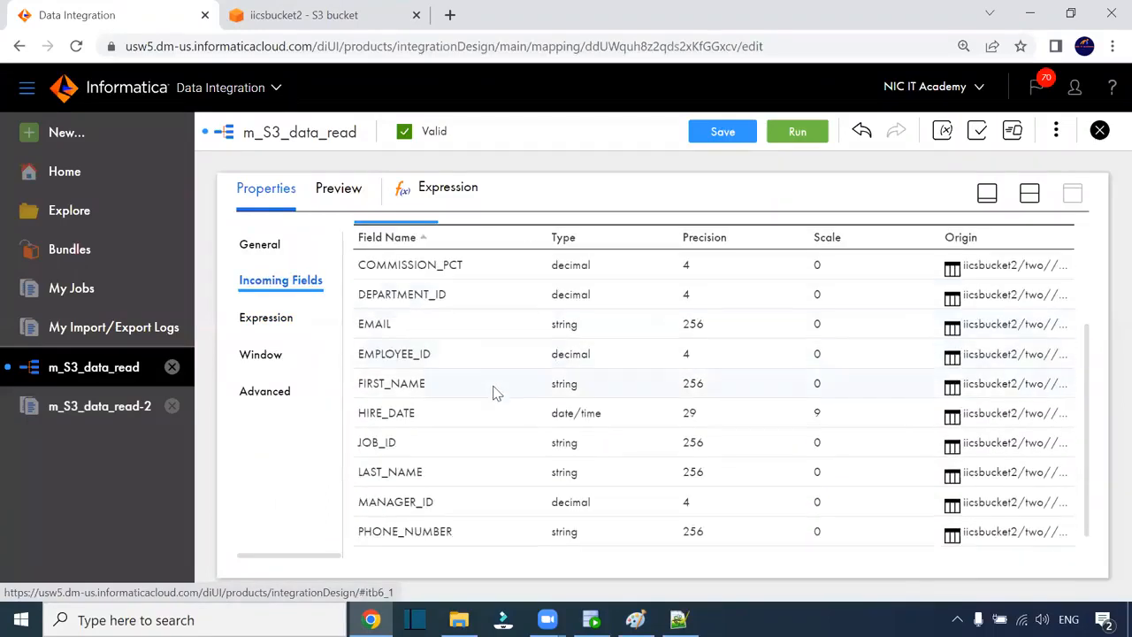
left_click_drag(619, 422, 550, 426)
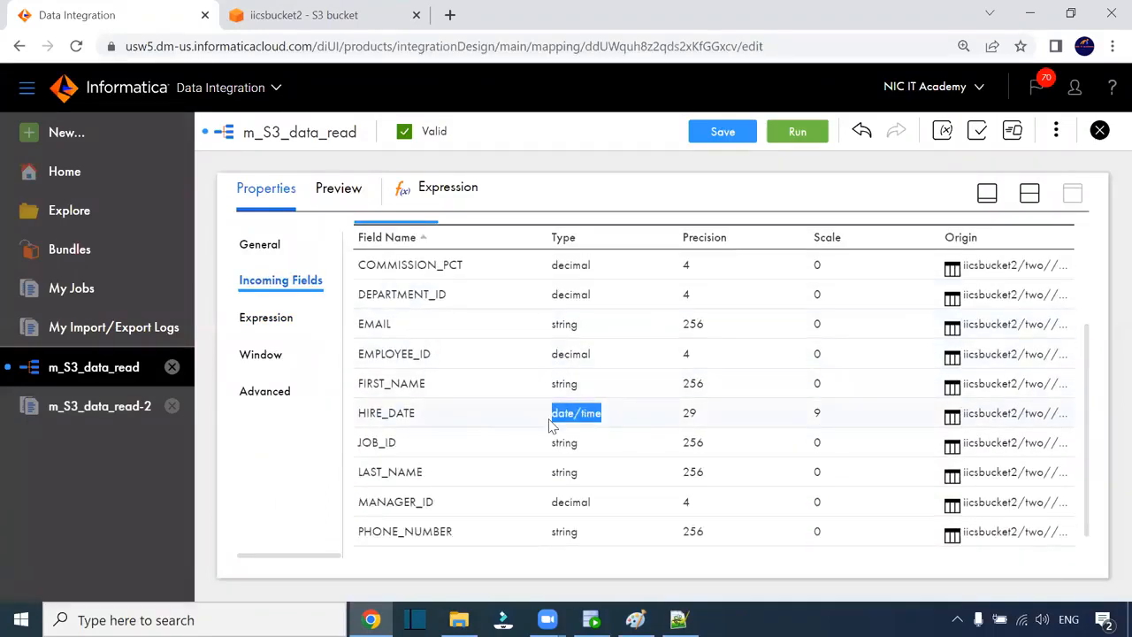
scroll(568, 434, "down", 1)
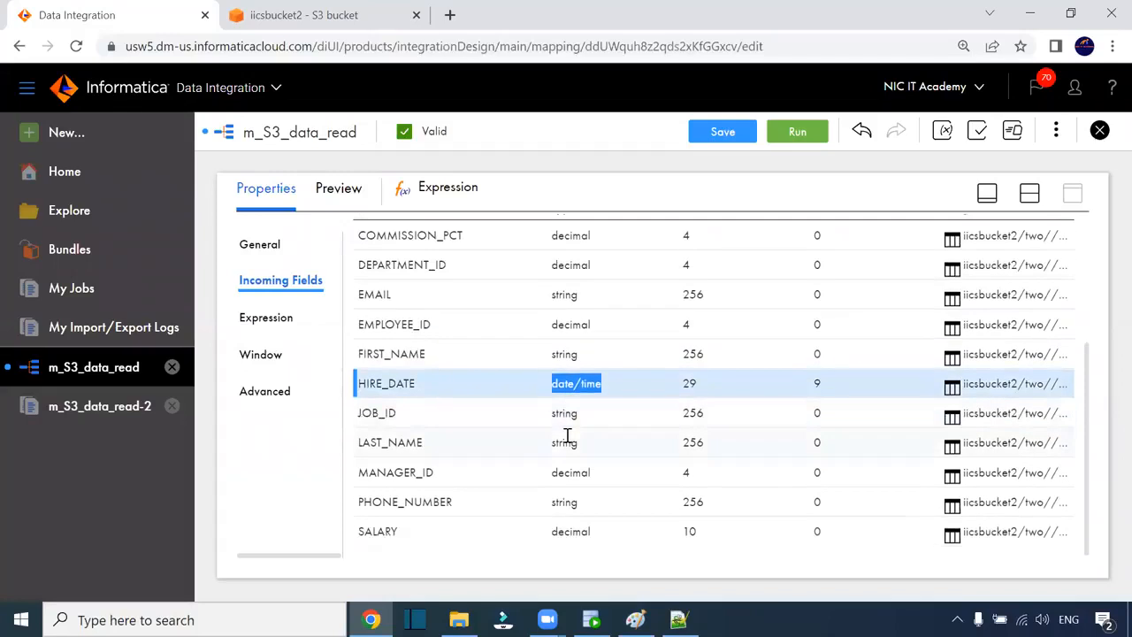
scroll(583, 447, "up", 5)
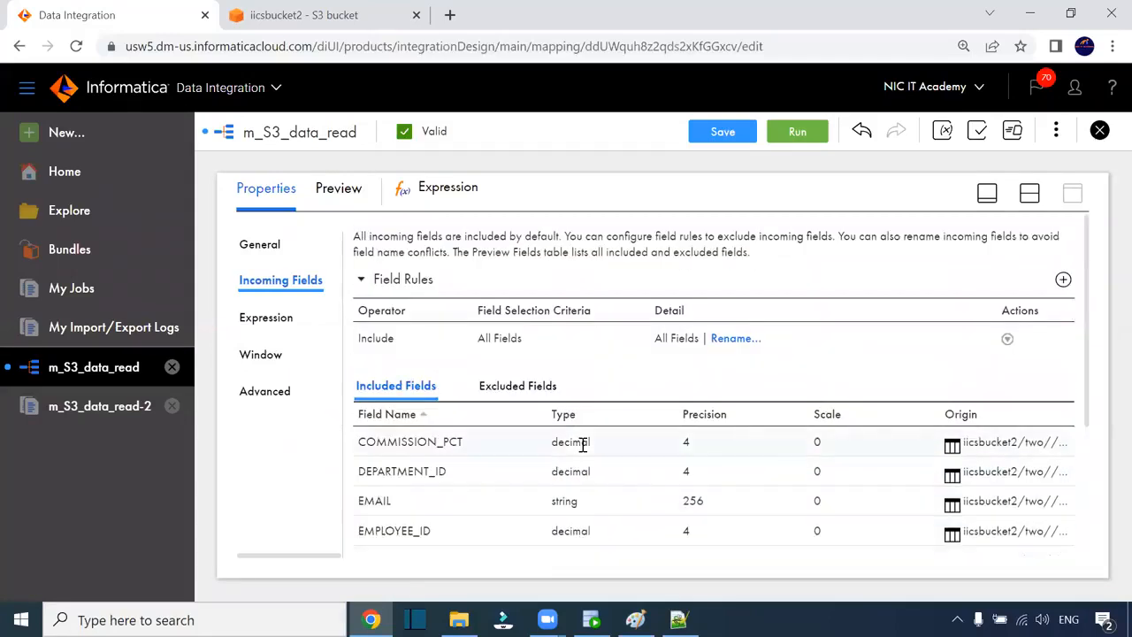
left_click(1029, 192)
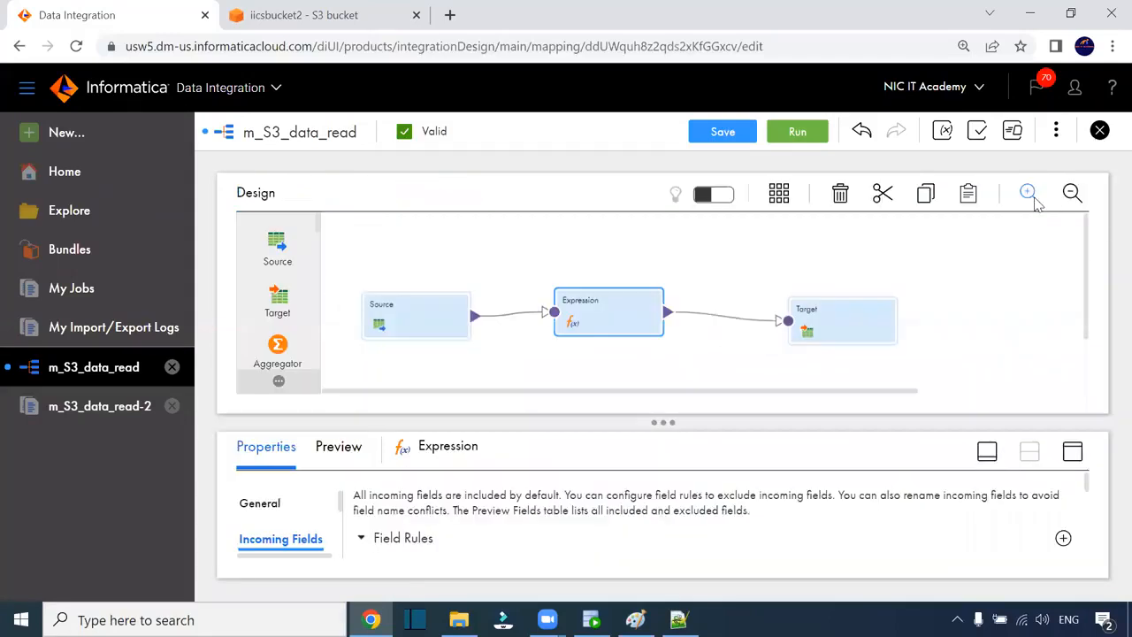
- Reopen o_Hire_date's expression, inspect the 'mm-dd-yyyy' format string, and close it unchanged
left_click(1072, 453)
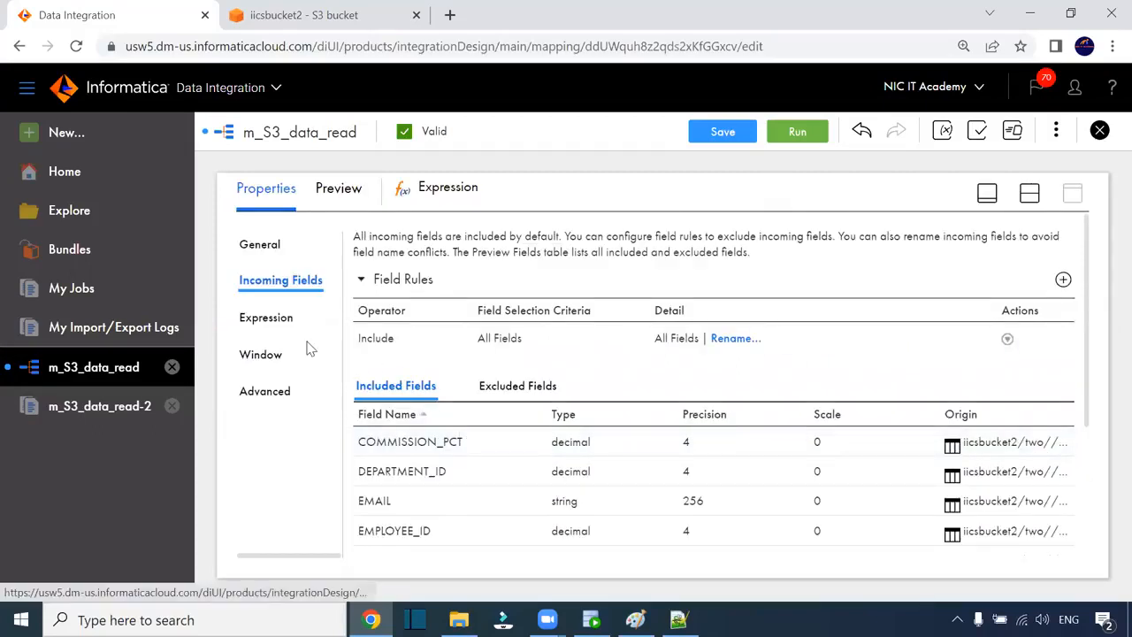
left_click(291, 319)
left_click(612, 362)
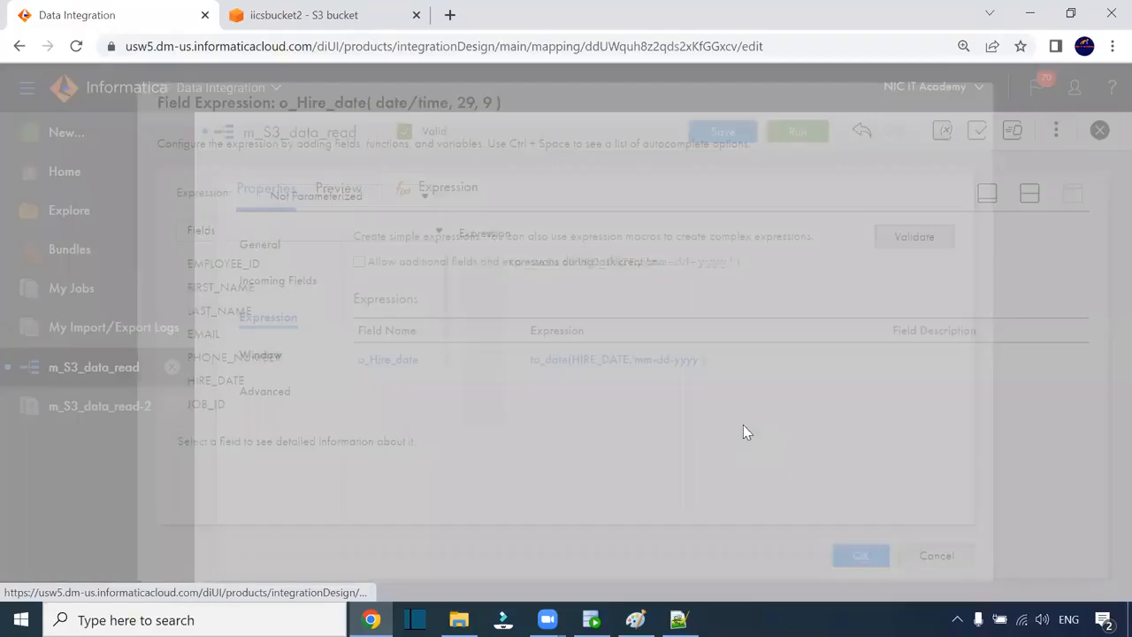
left_click_drag(728, 261, 654, 264)
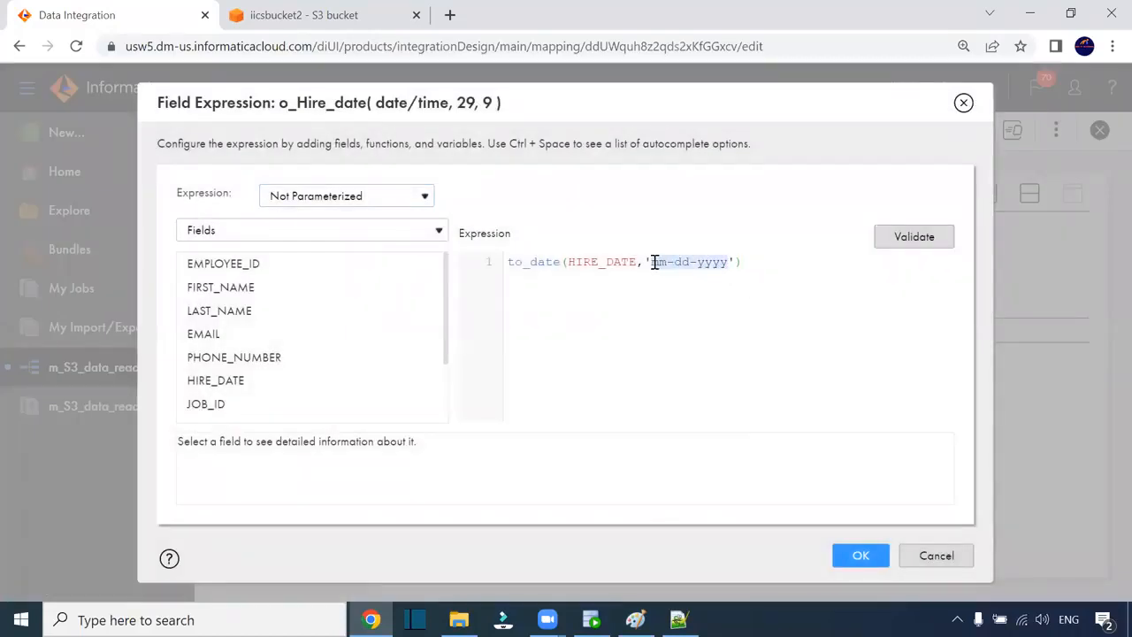
left_click(673, 268)
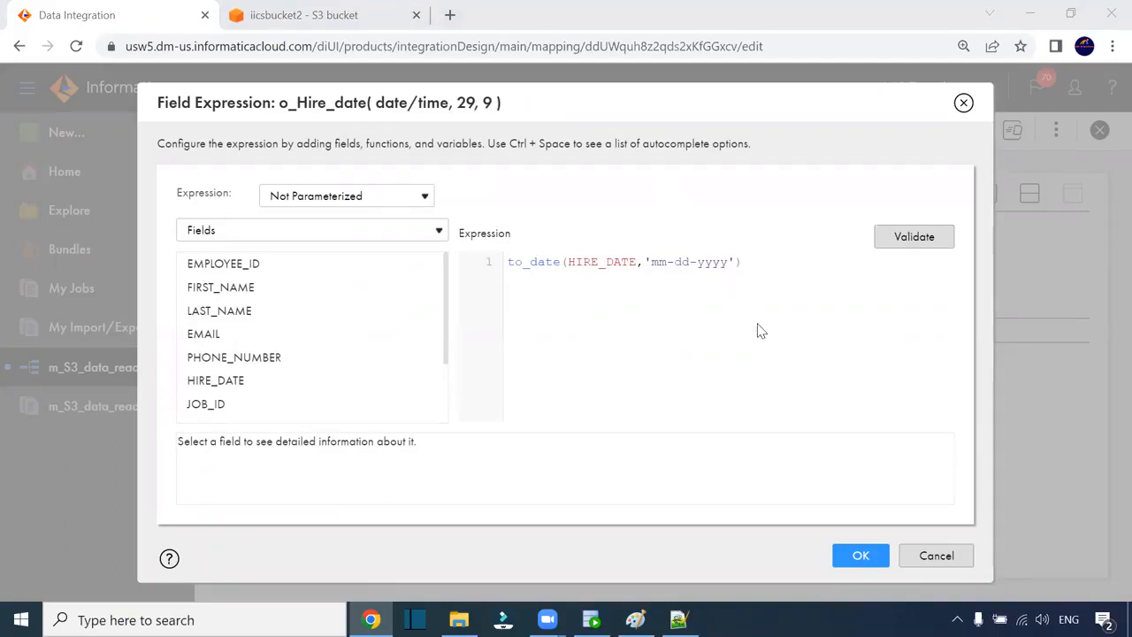
left_click(861, 555)
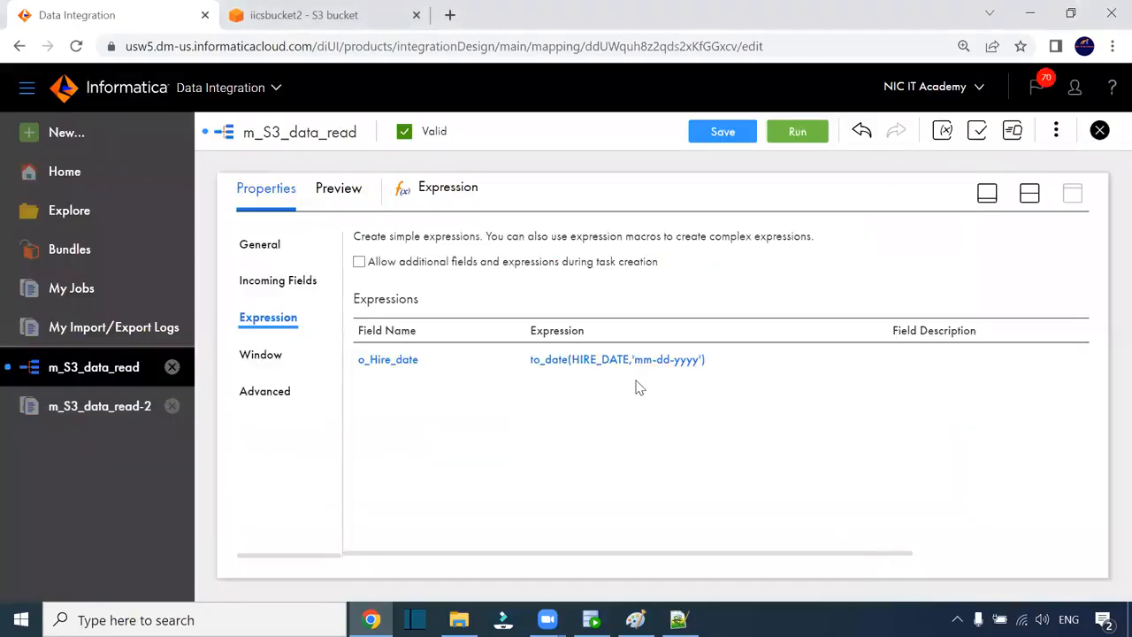
left_click(1029, 193)
- Open the Source's field list and make the source field metadata editable
left_click(454, 316)
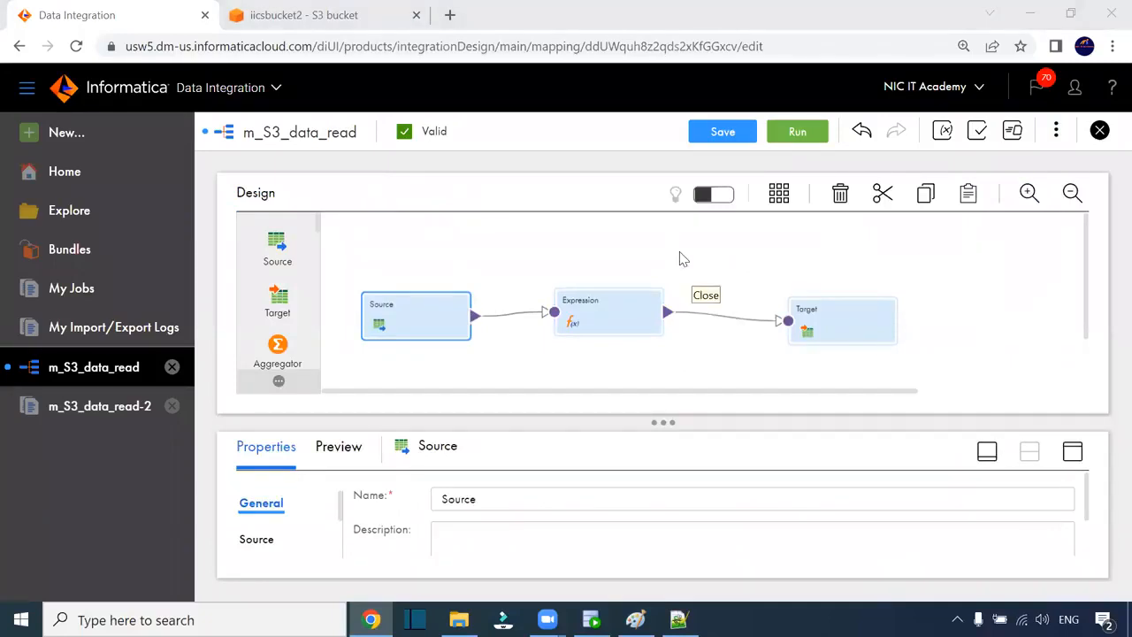
left_click(431, 332)
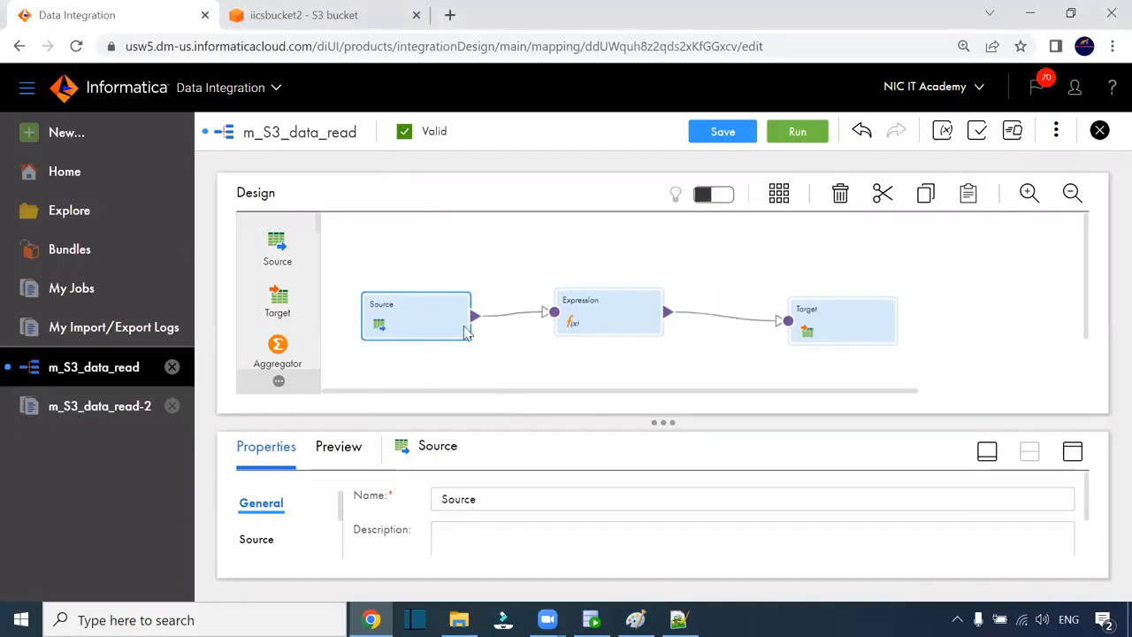
left_click(1072, 451)
left_click(260, 283)
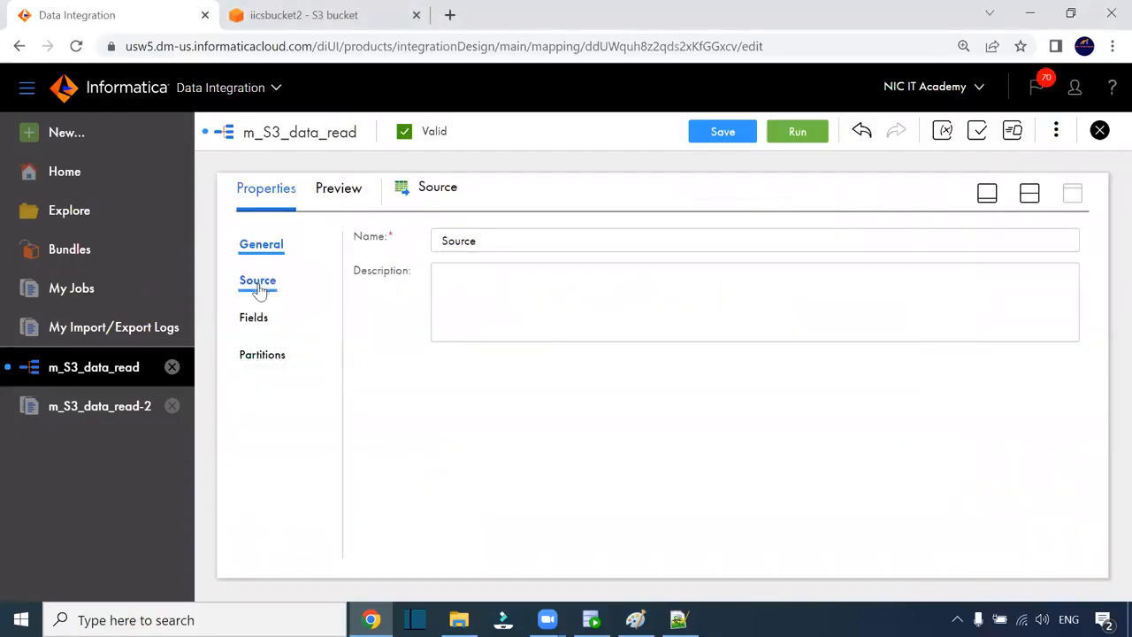
left_click(254, 318)
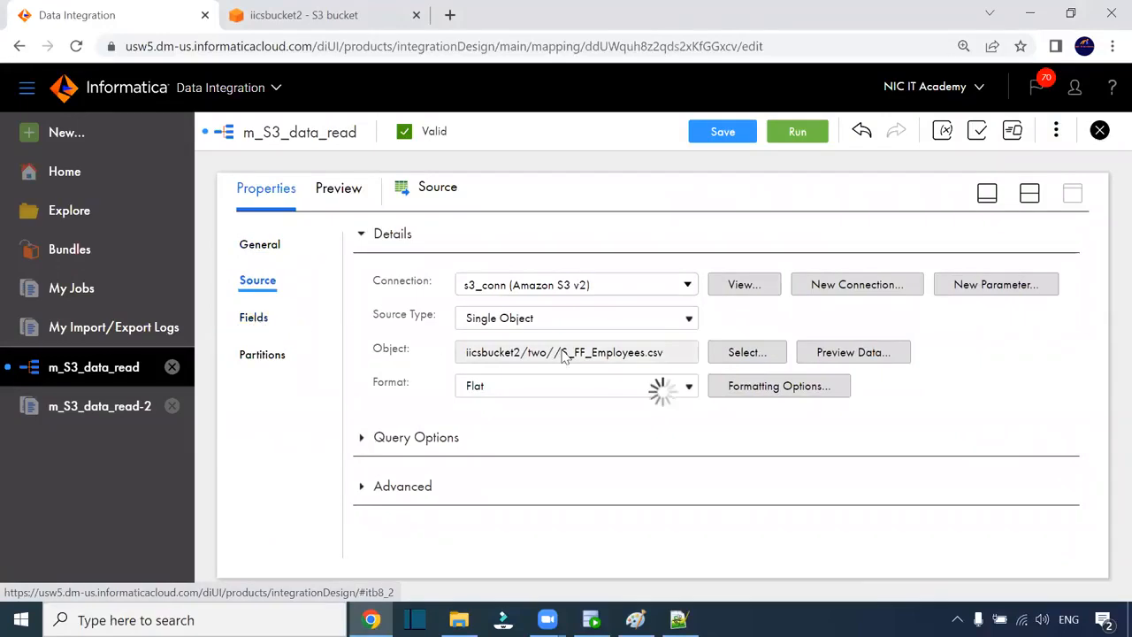
scroll(492, 403, "down", 1)
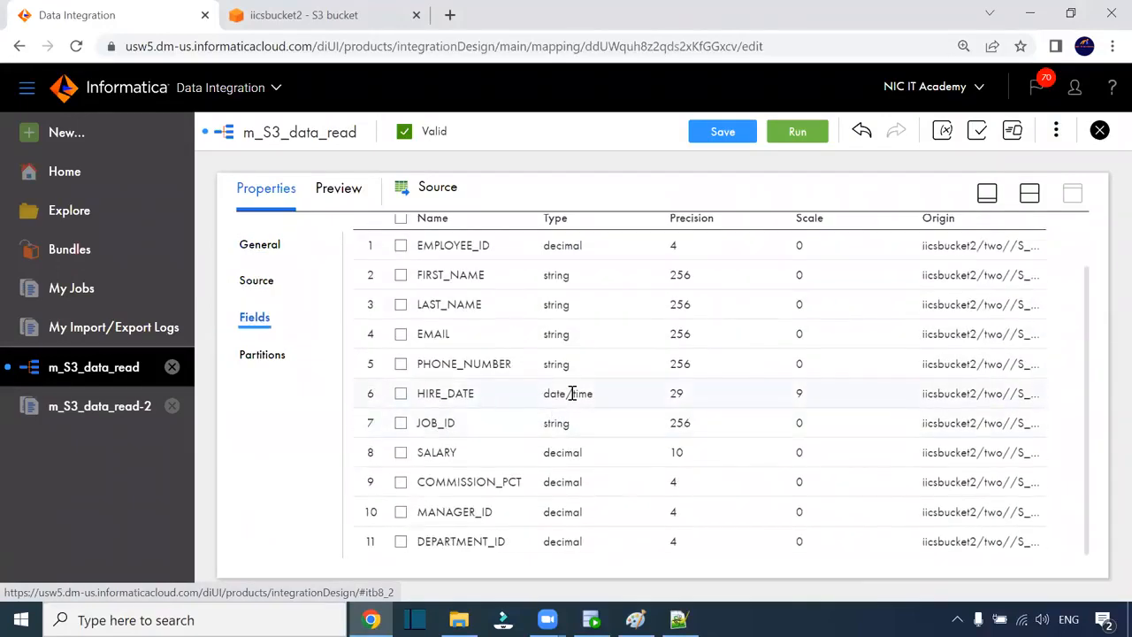
scroll(969, 275, "up", 1)
left_click(973, 249)
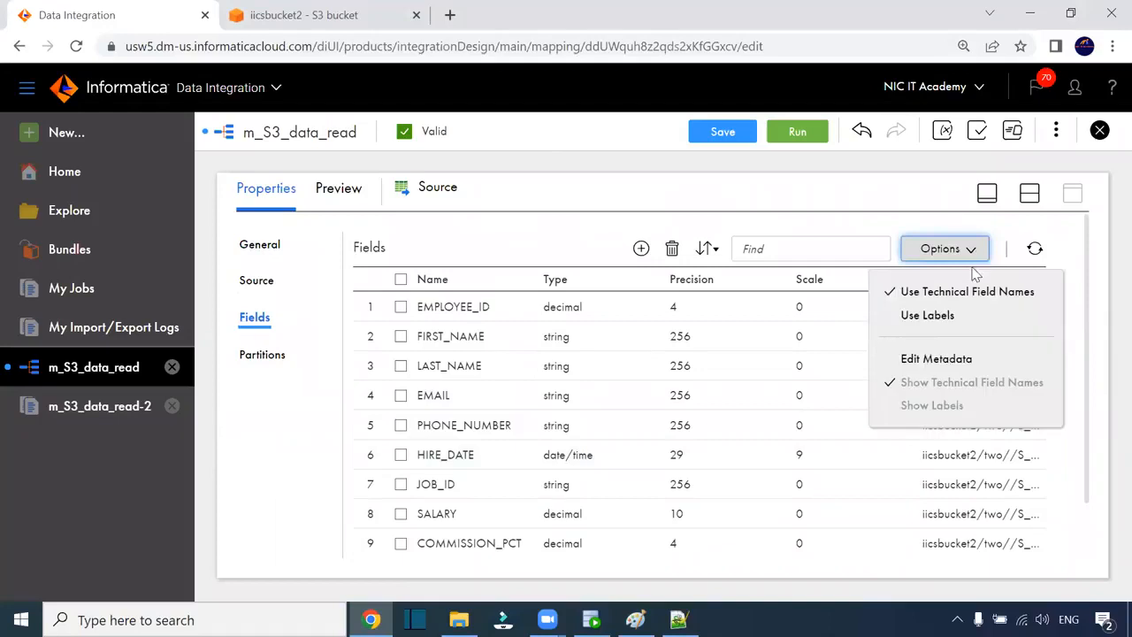
left_click(939, 357)
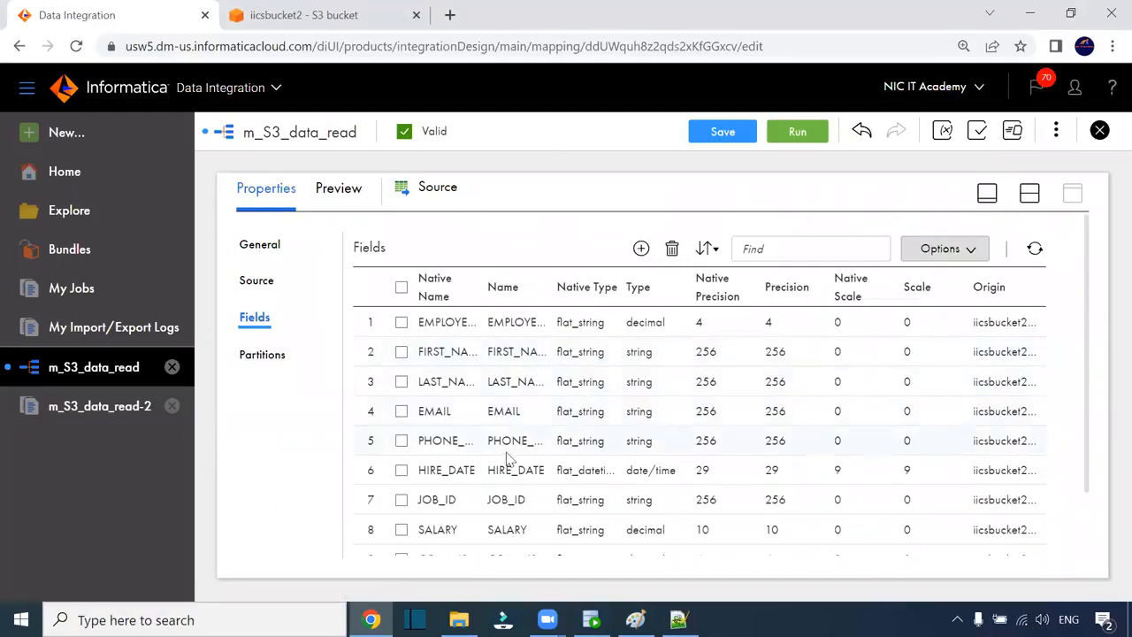
- Change the source HIRE_DATE field's type to string and save the mapping
left_click(570, 470)
left_click(669, 479)
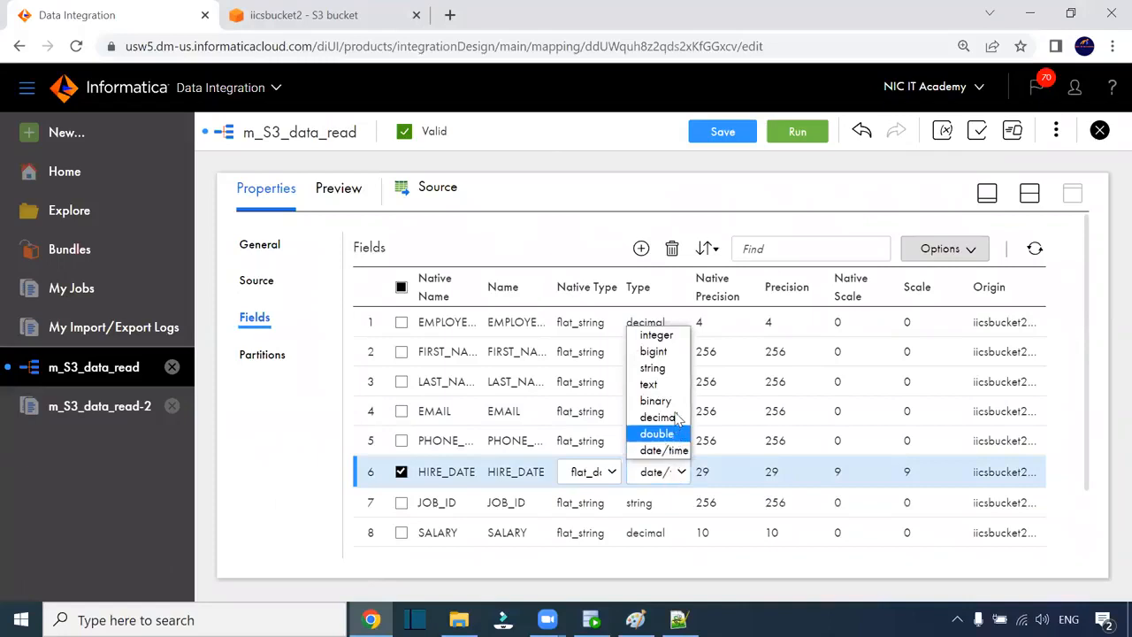
left_click(669, 367)
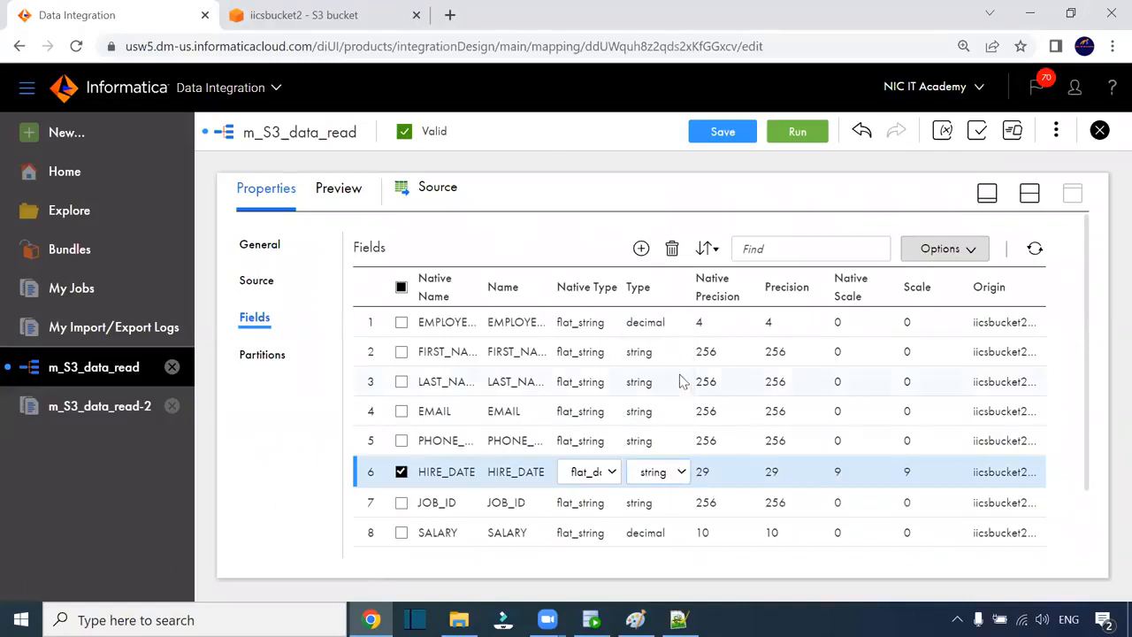
left_click(819, 477)
left_click(723, 133)
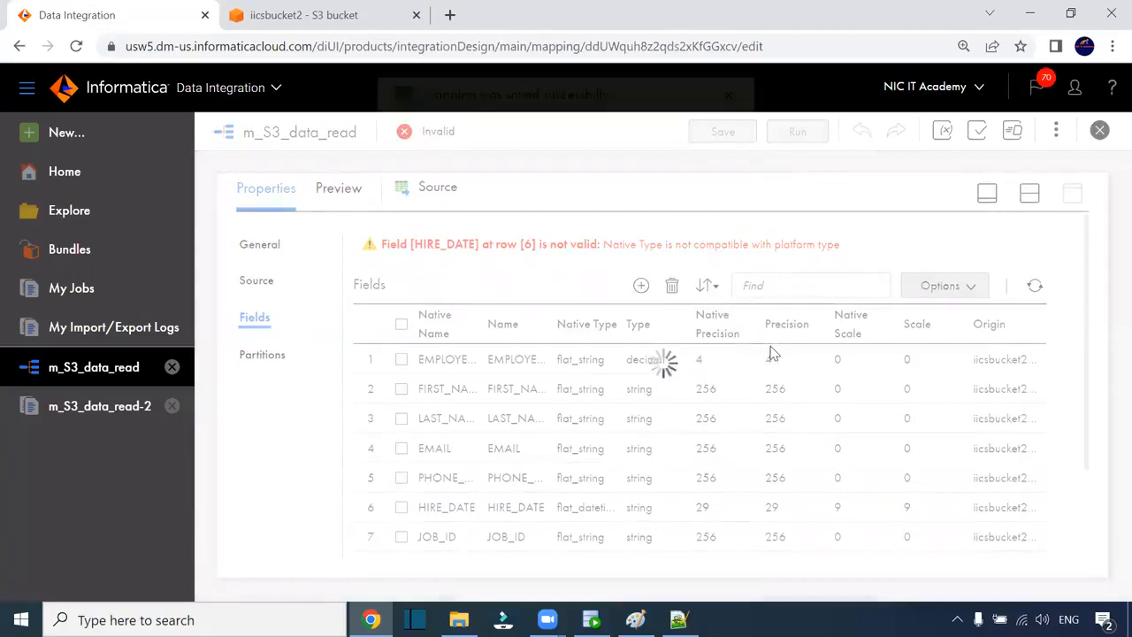
- Edit the HIRE_DATE source row again, keeping its type as string
scroll(760, 398, "down", 2)
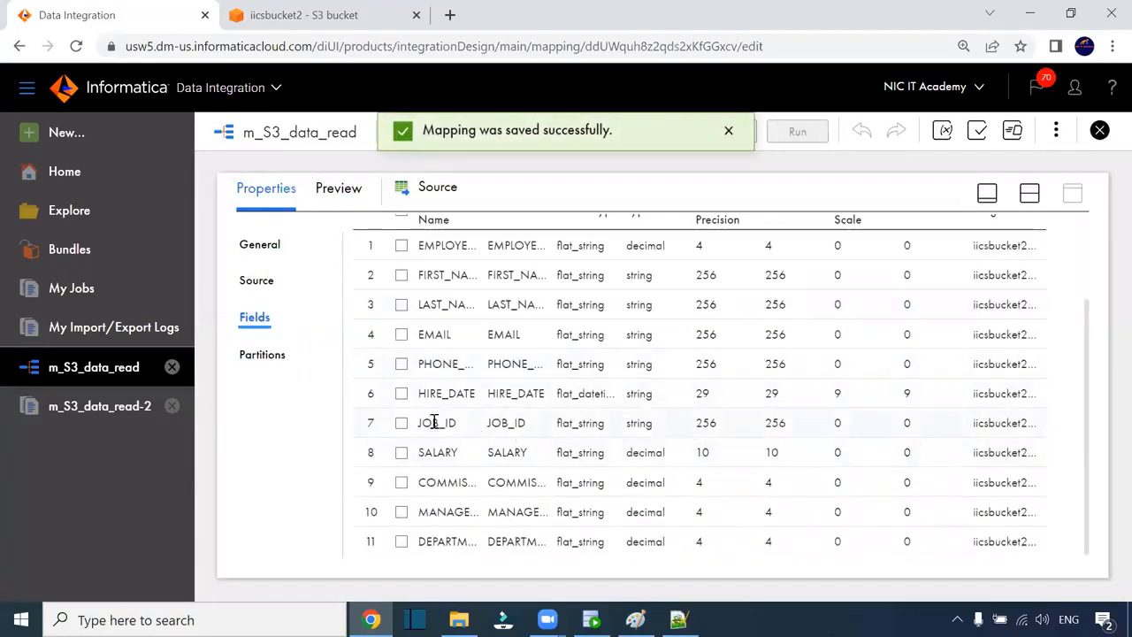
left_click(672, 403)
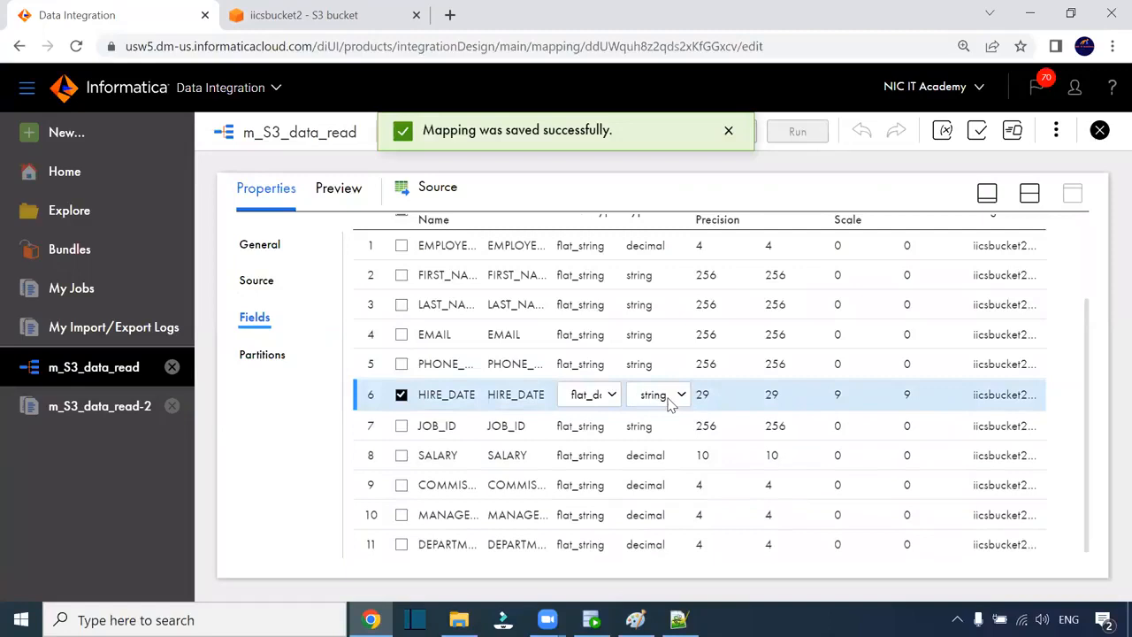
left_click(669, 399)
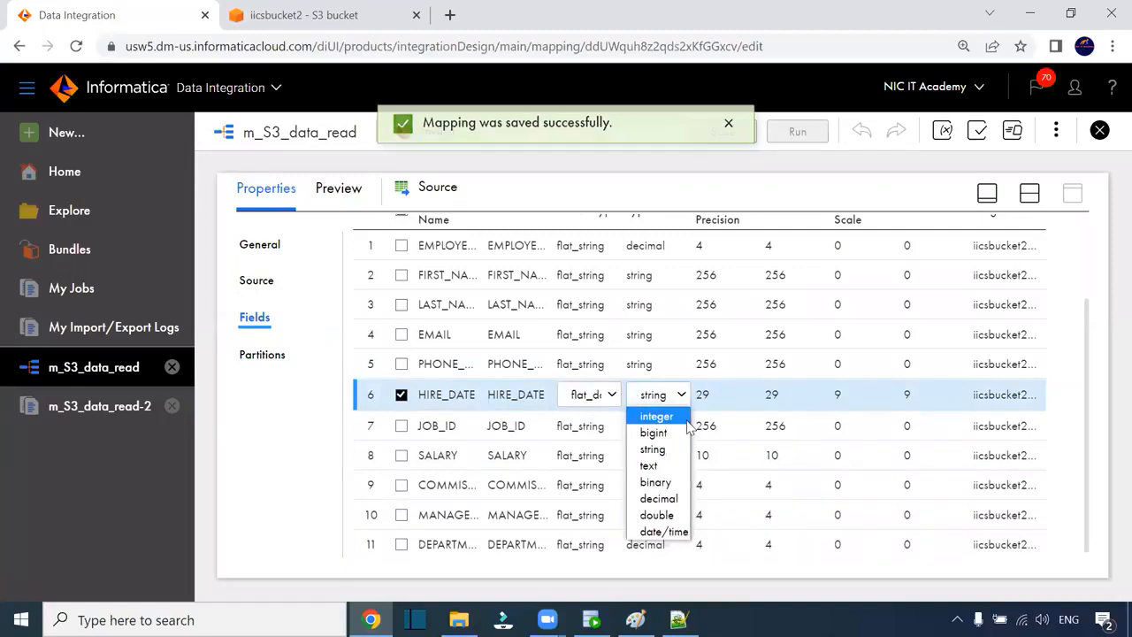
left_click(783, 387)
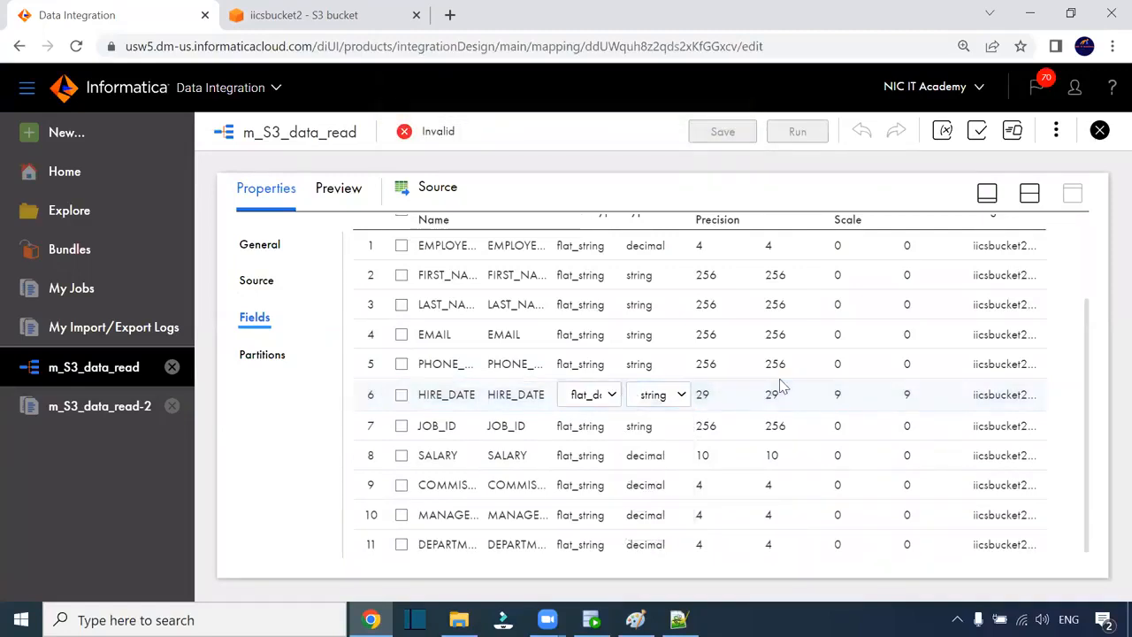
scroll(781, 398, "up", 2)
scroll(661, 397, "down", 2)
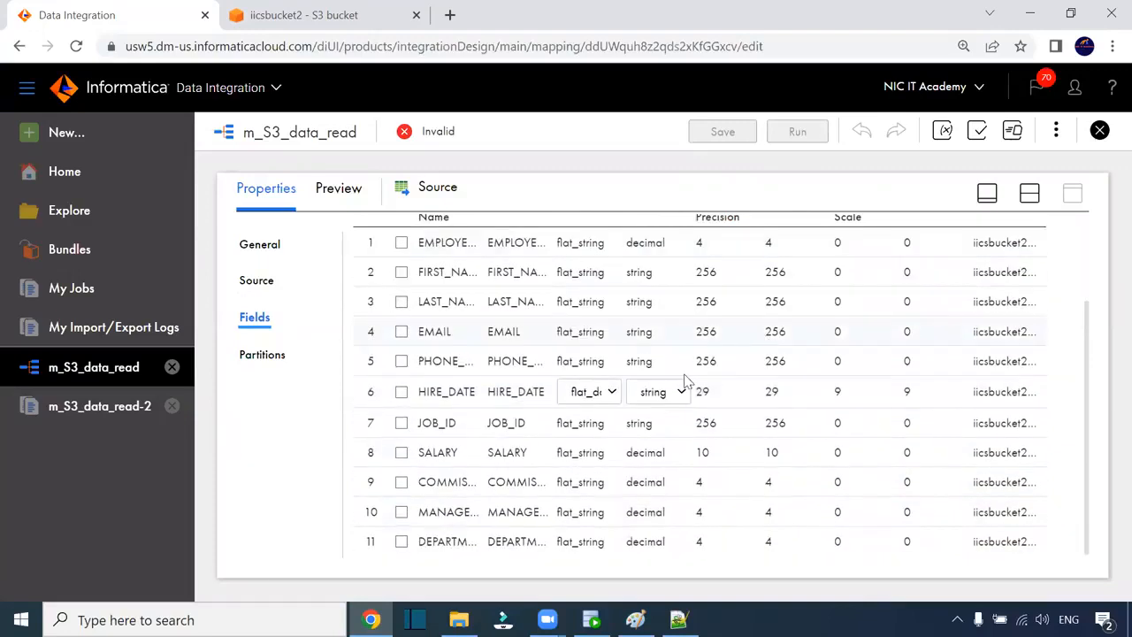
left_click(659, 394)
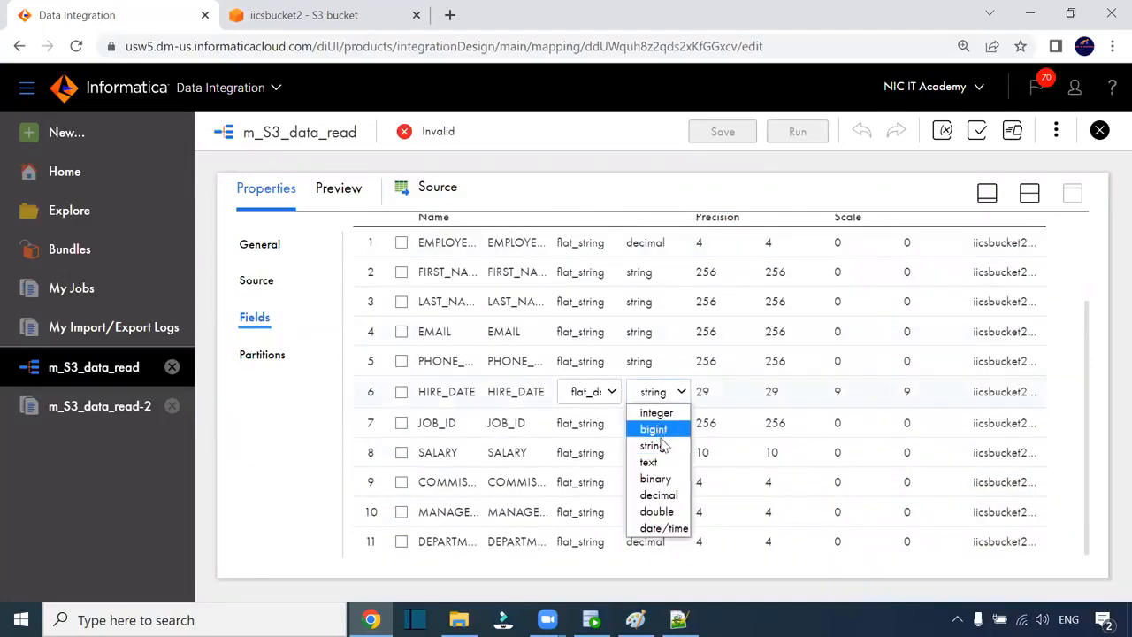
left_click(654, 445)
left_click(662, 393)
- Set HIRE_DATE's native type to flat_string and save the mapping
left_click(601, 395)
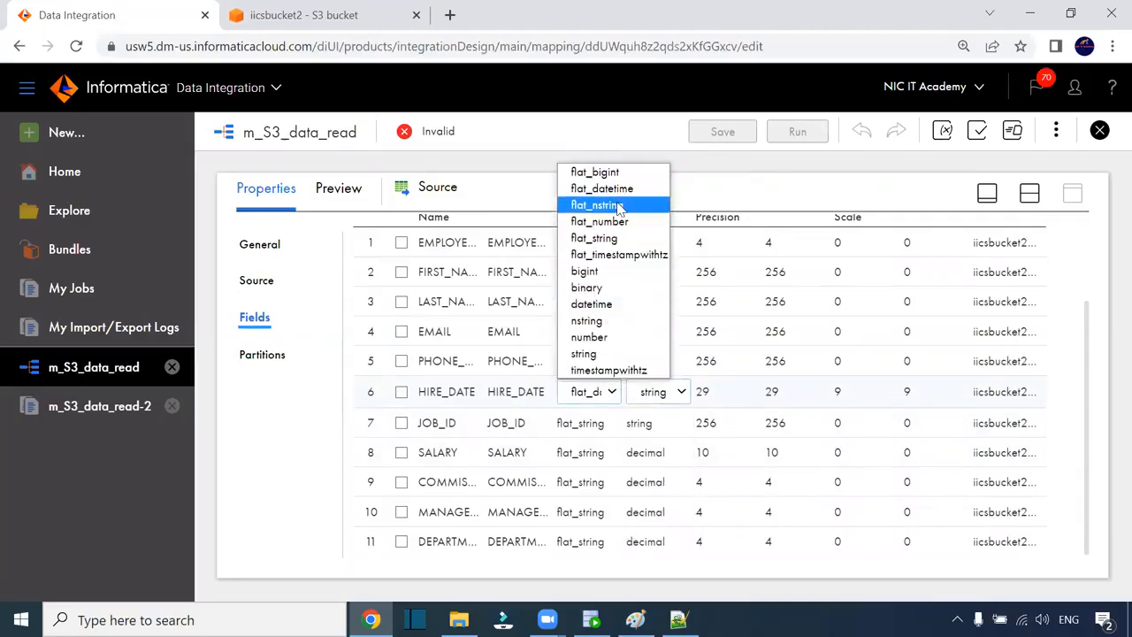
left_click(630, 238)
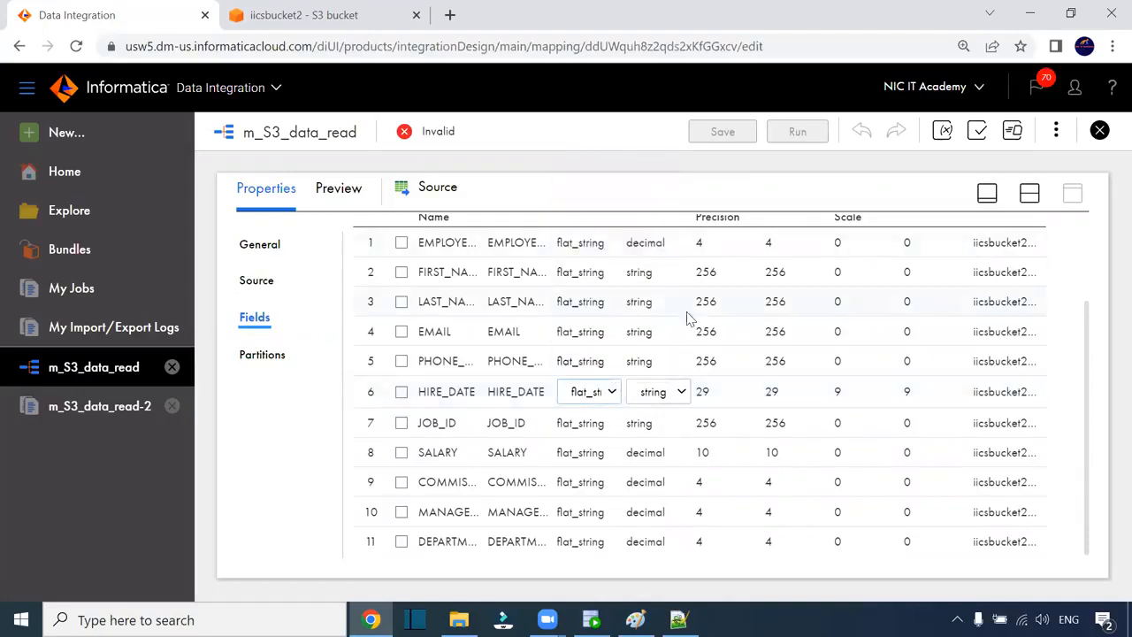
scroll(761, 212, "up", 2)
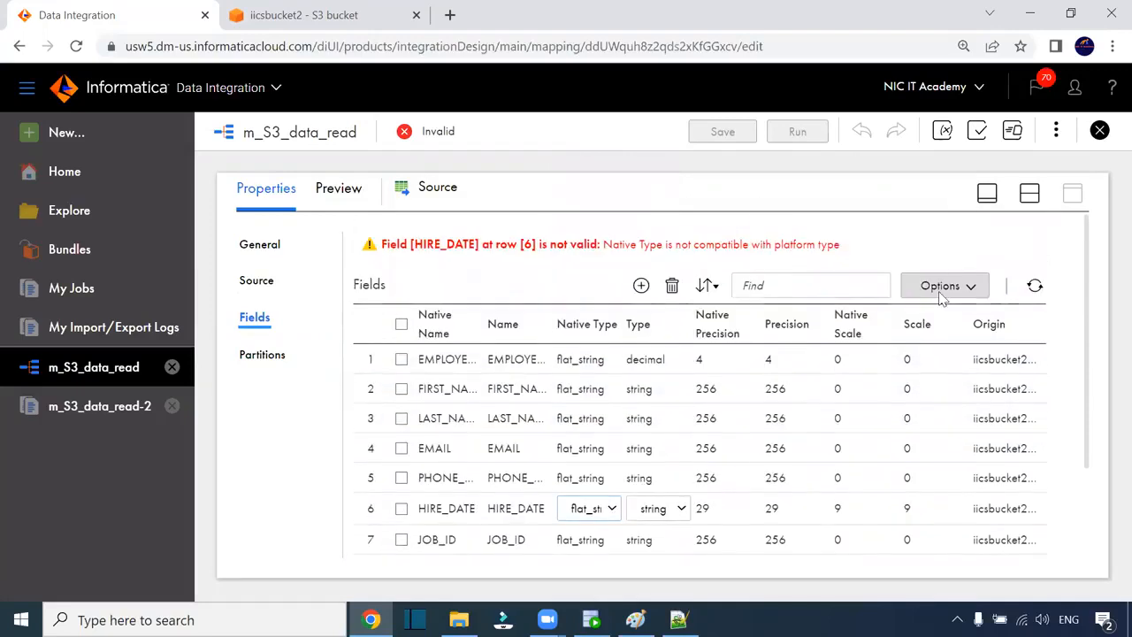
left_click(768, 400)
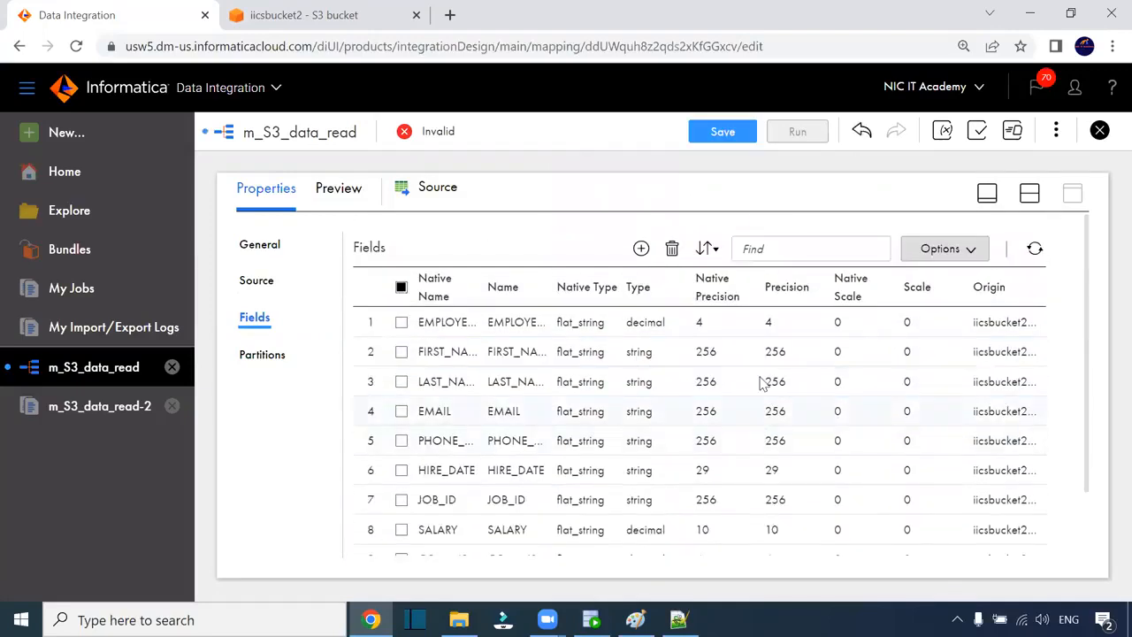
left_click(723, 131)
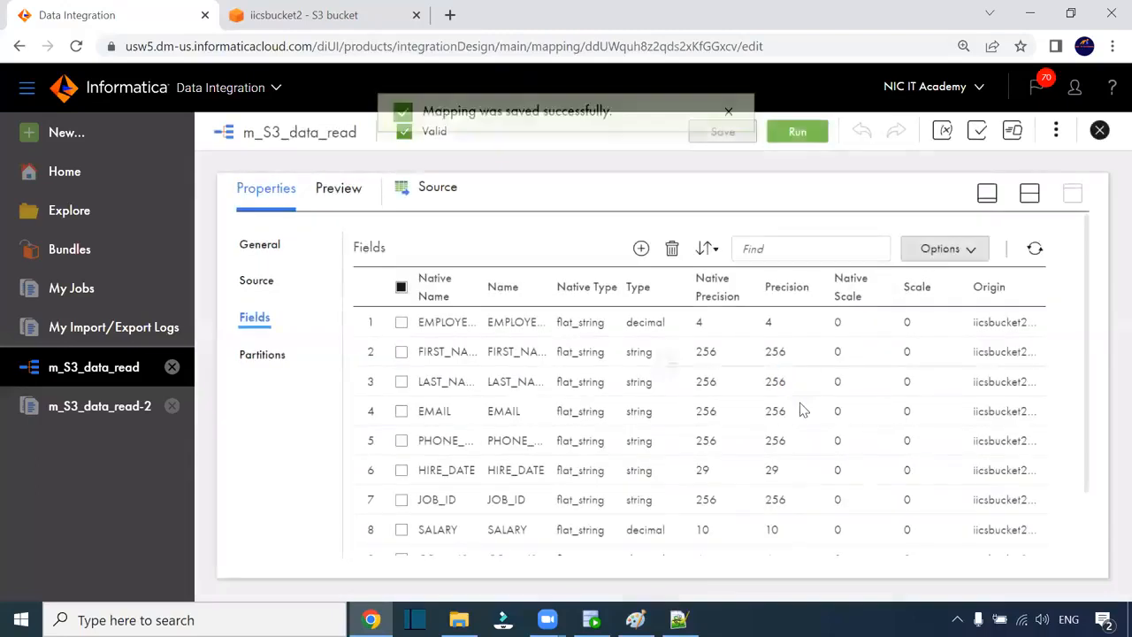
- Validate o_Hire_date's to_date(HIRE_DATE,'mm-dd-yyyy') expression successfully and save the mapping
left_click(1029, 192)
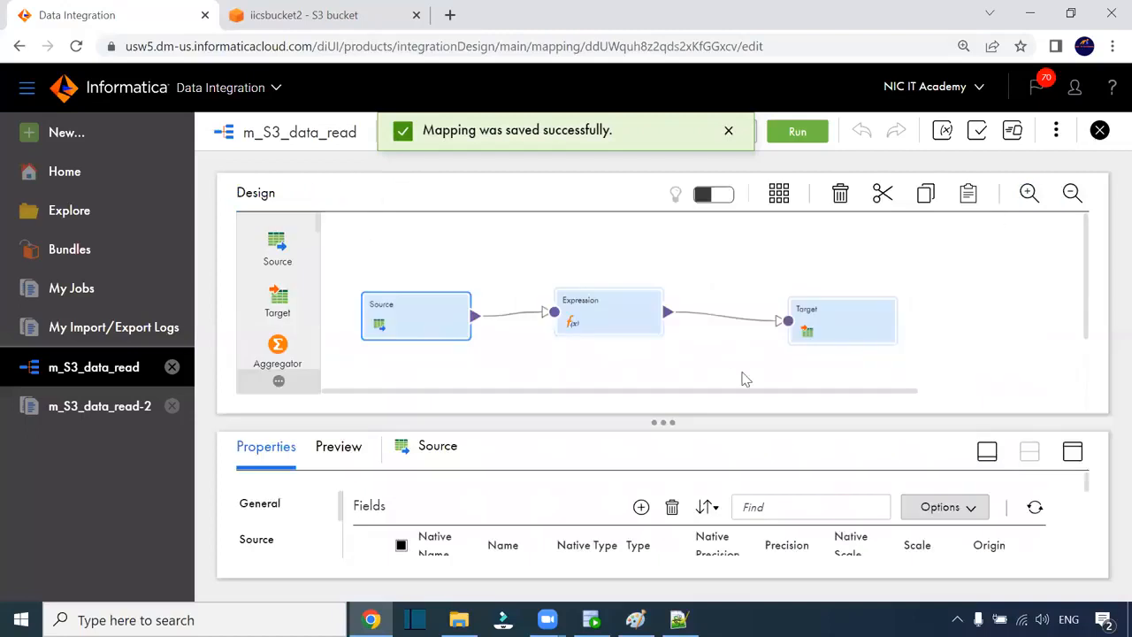
left_click(659, 329)
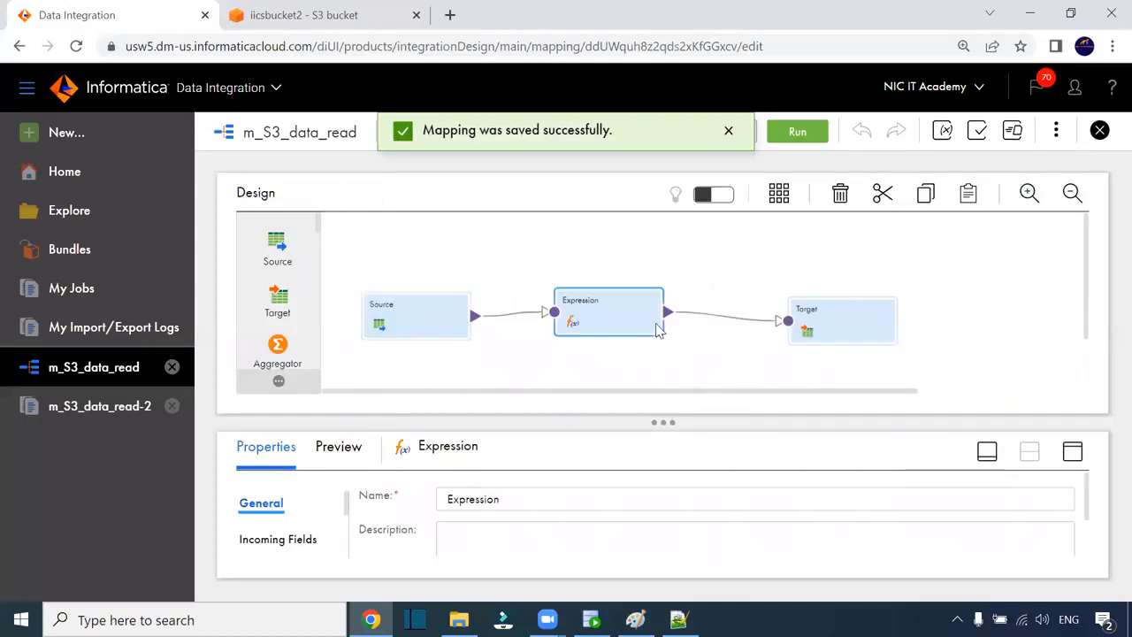
left_click(1075, 454)
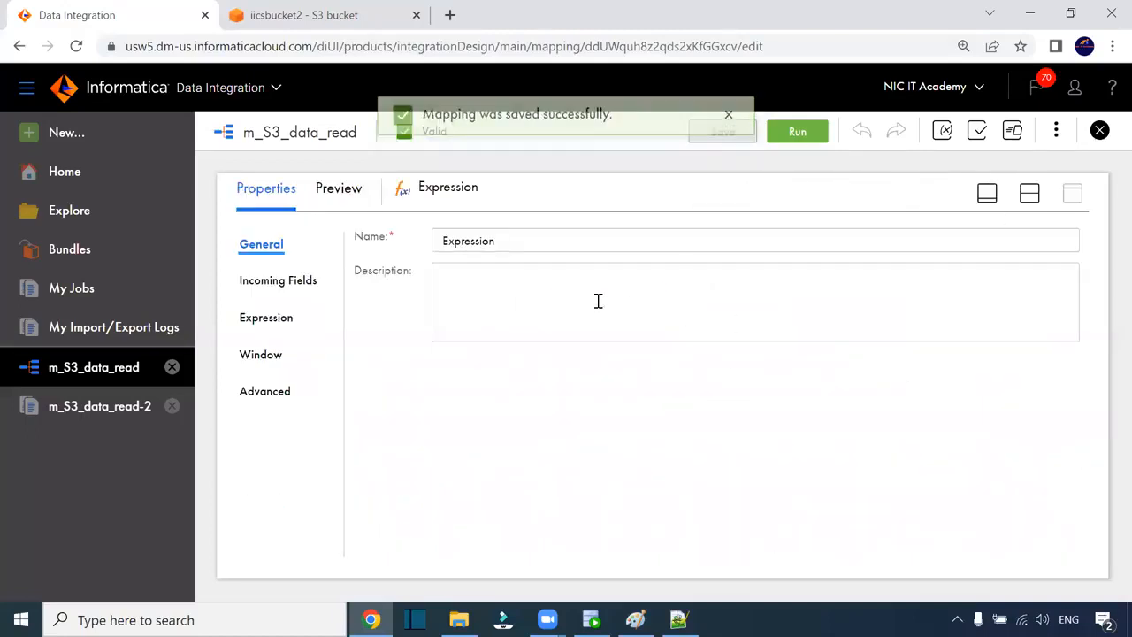
left_click(297, 319)
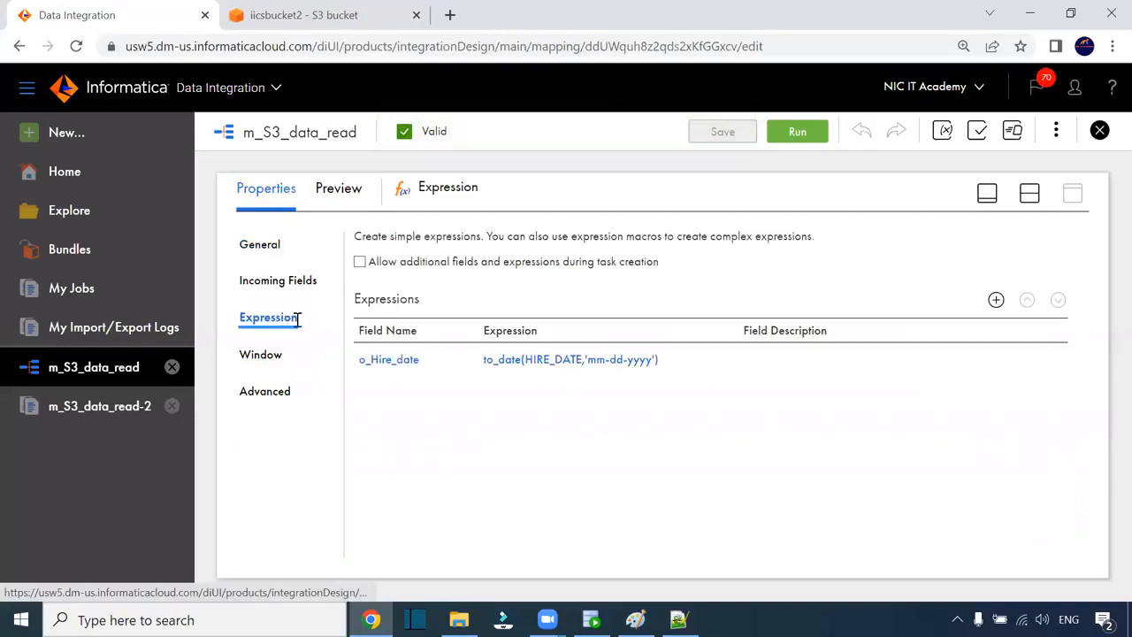
left_click(643, 361)
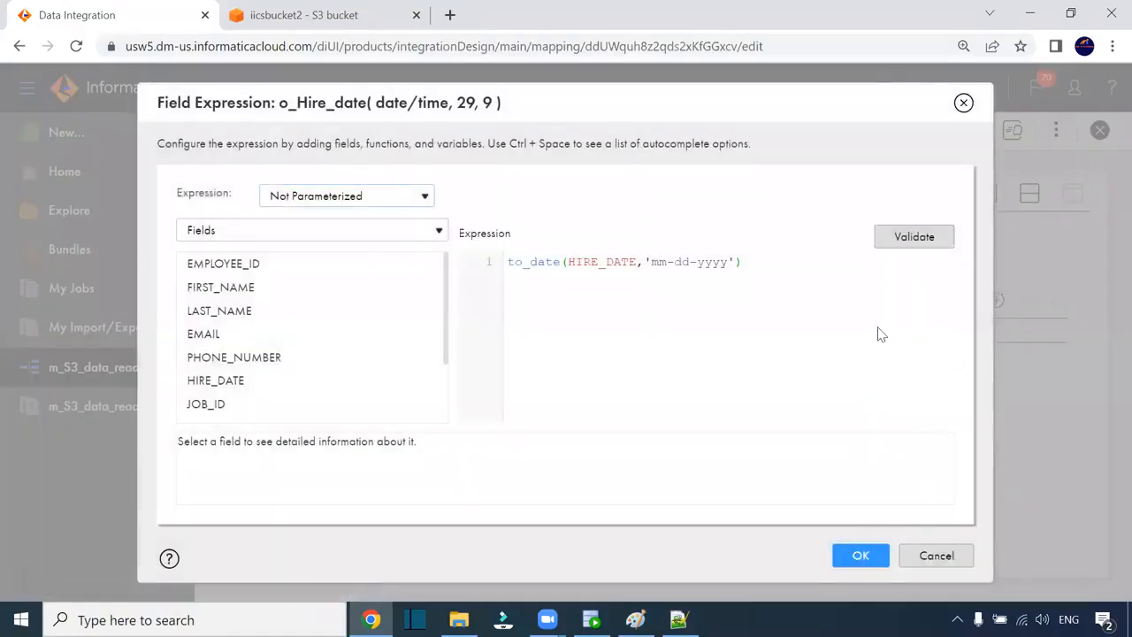
left_click(914, 246)
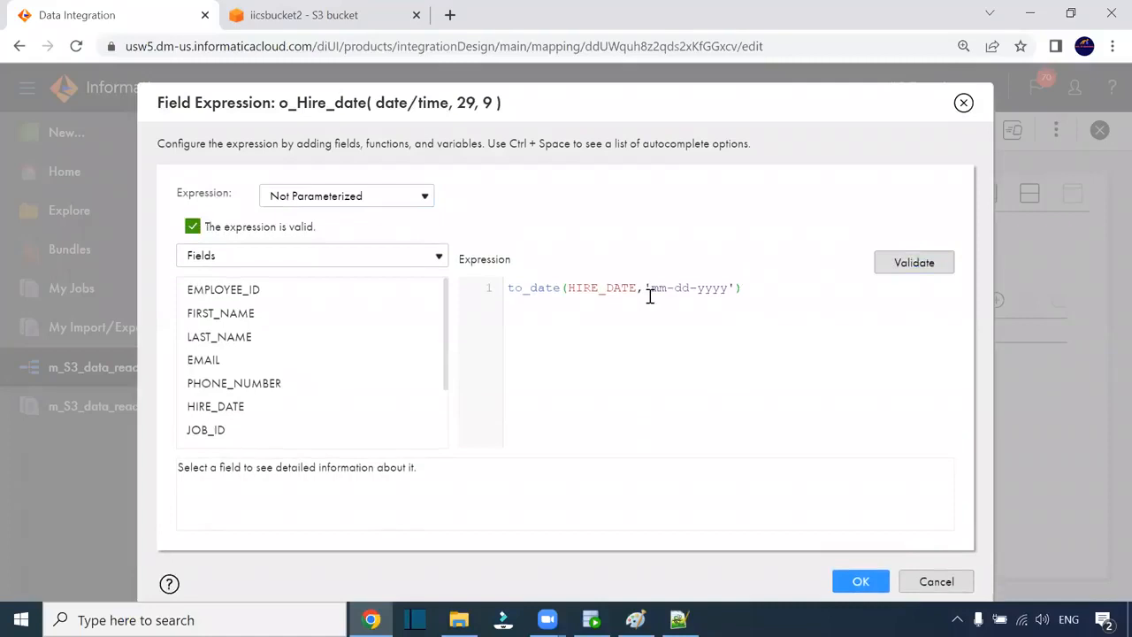
left_click_drag(767, 294, 560, 289)
double_click(592, 288)
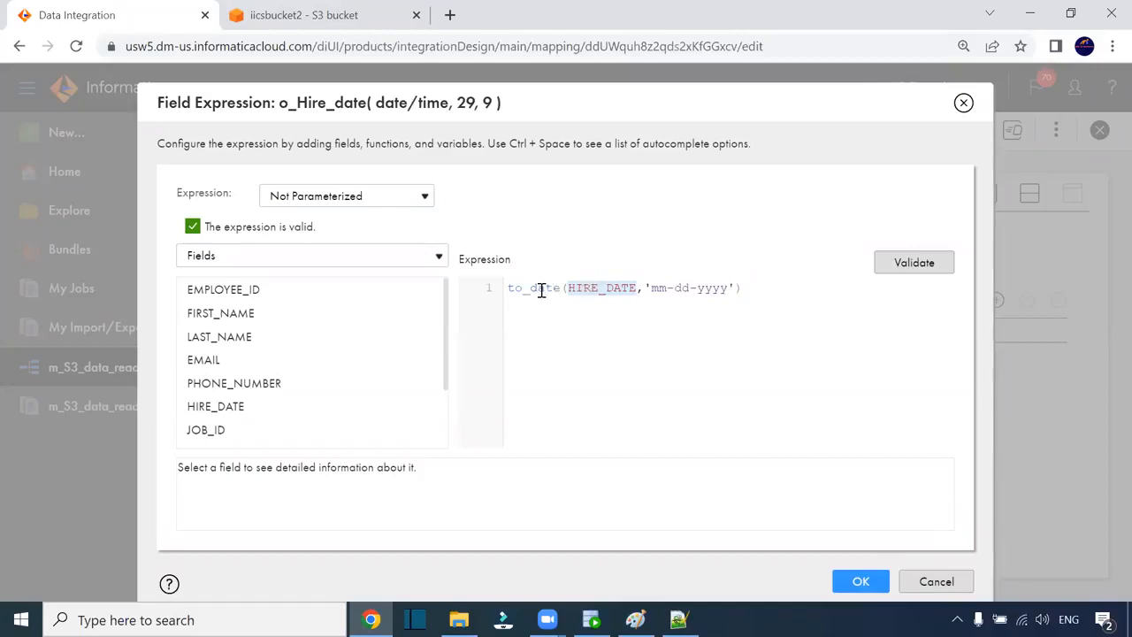
left_click_drag(505, 288, 561, 288)
left_click(862, 581)
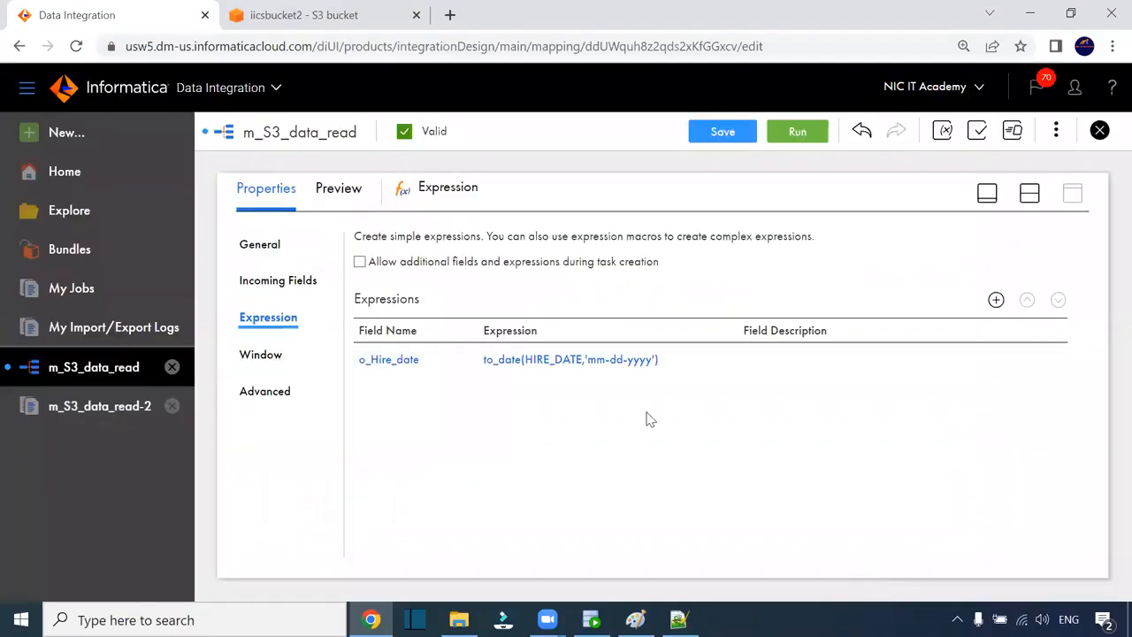
left_click(747, 133)
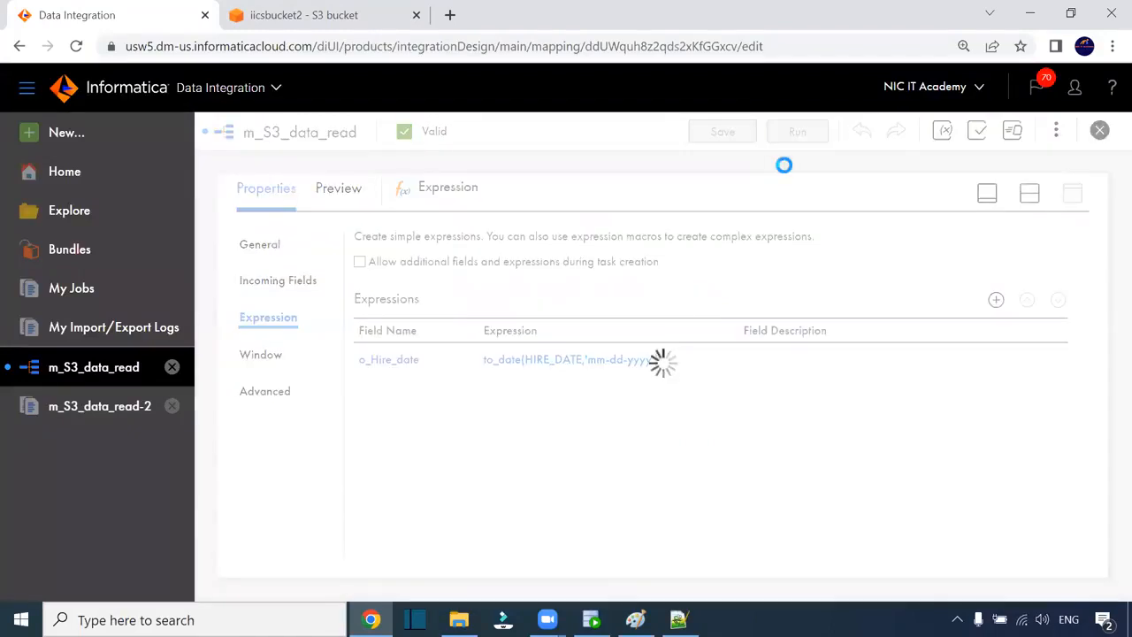
- Select the Target and dismiss the Run dialog without running the mapping
left_click(1029, 193)
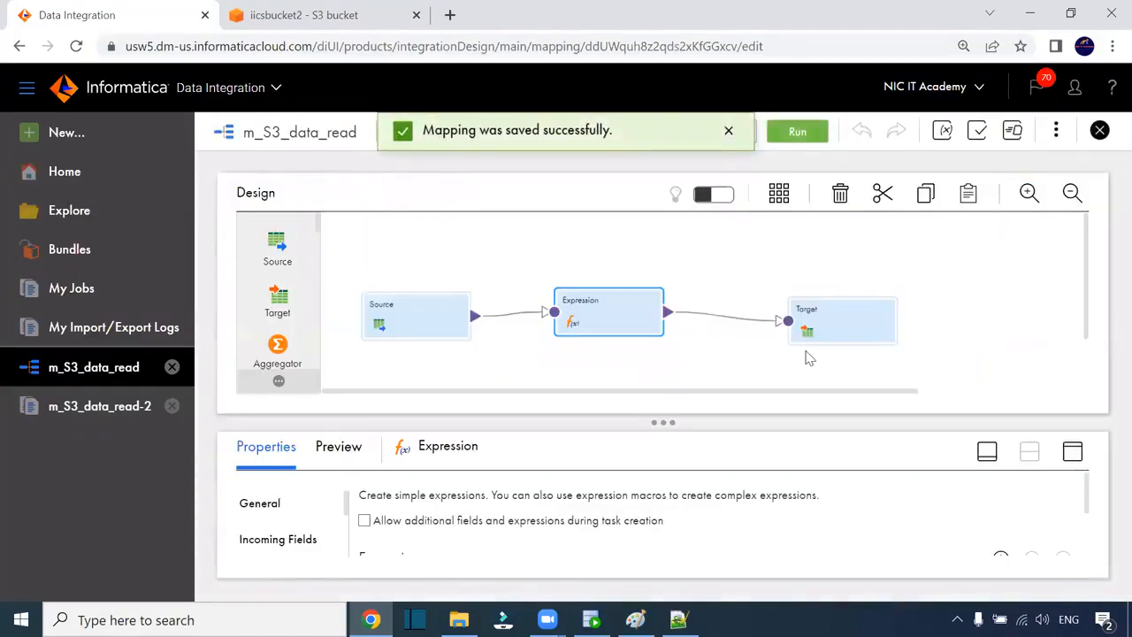
left_click(838, 329)
left_click(798, 130)
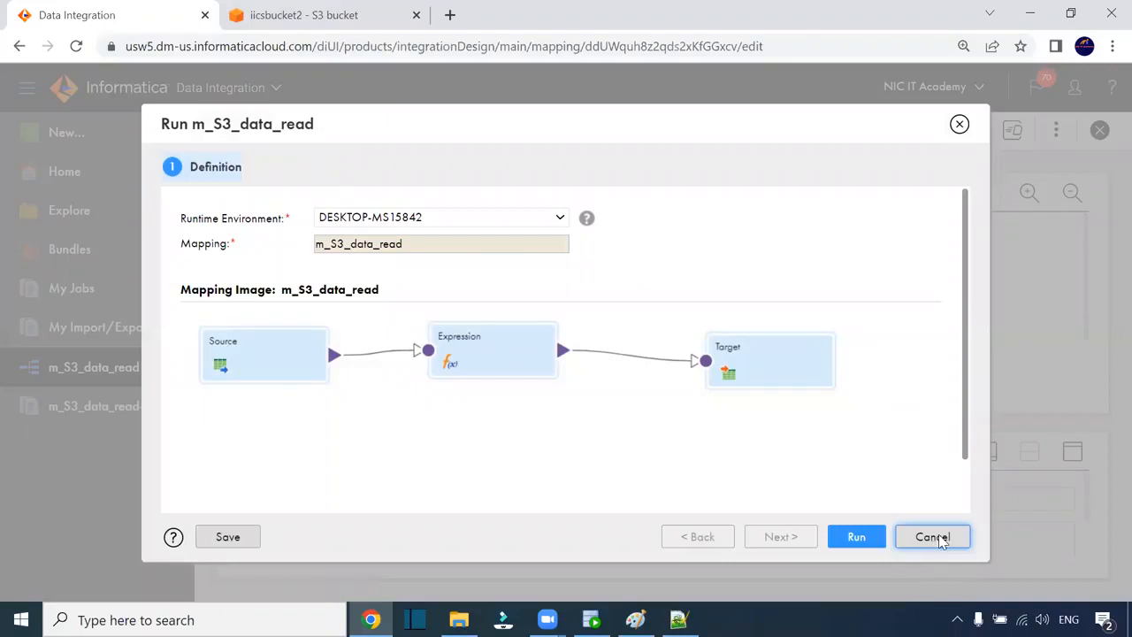
left_click(959, 125)
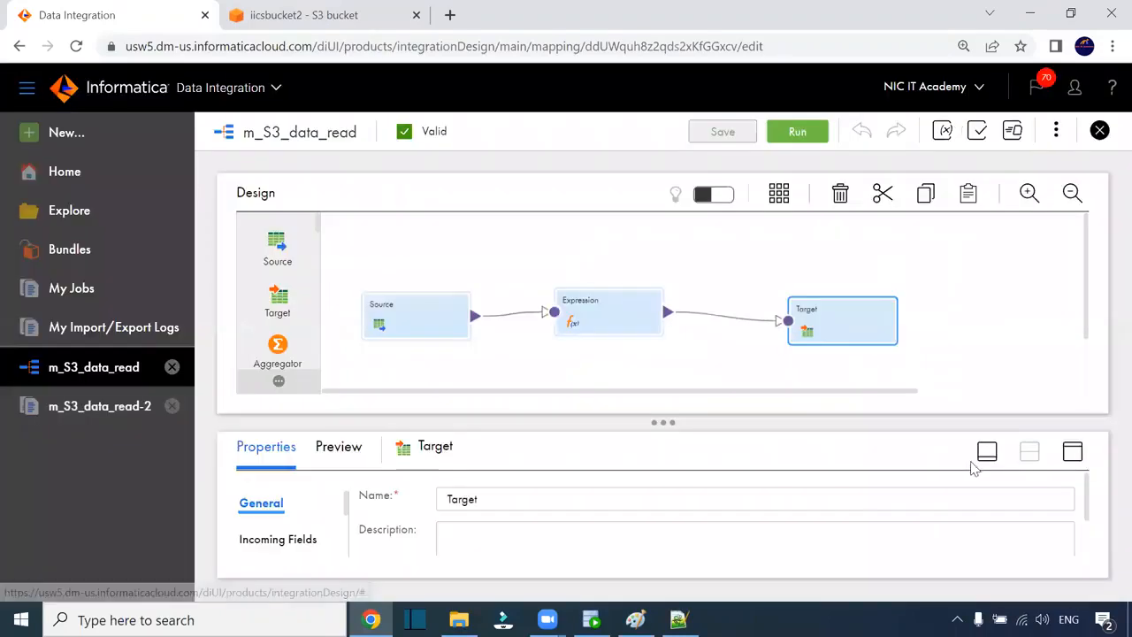
- Review the Target's details, fields, and Field Mapping with all 11 T_EMPLOYEES fields mapped
left_click(1073, 452)
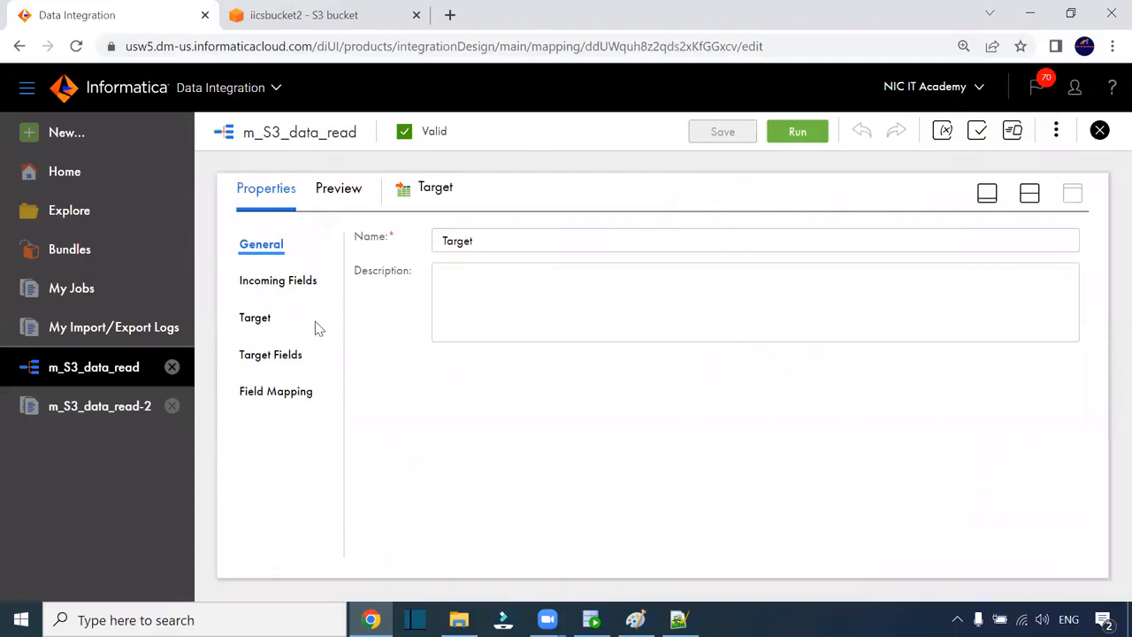
left_click(261, 320)
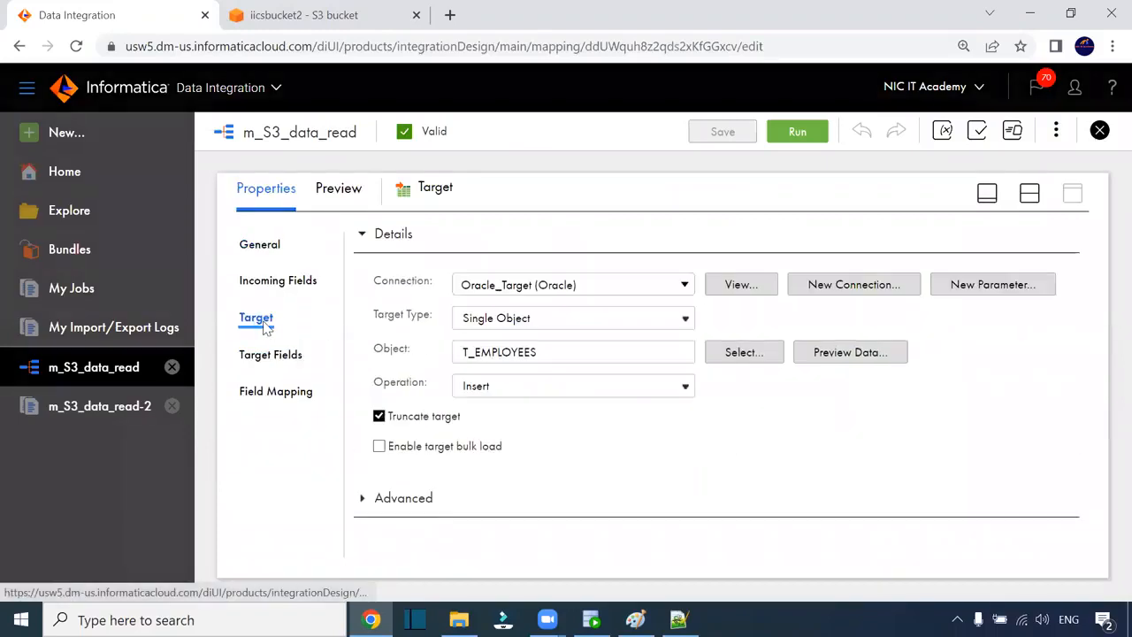
left_click(281, 356)
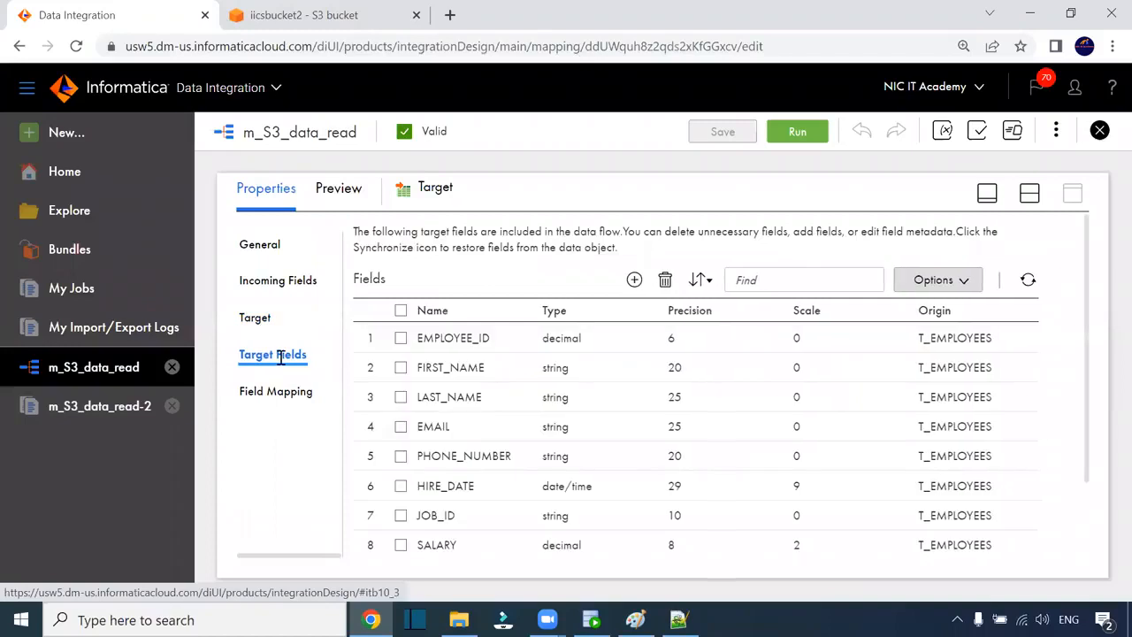
scroll(669, 462, "down", 3)
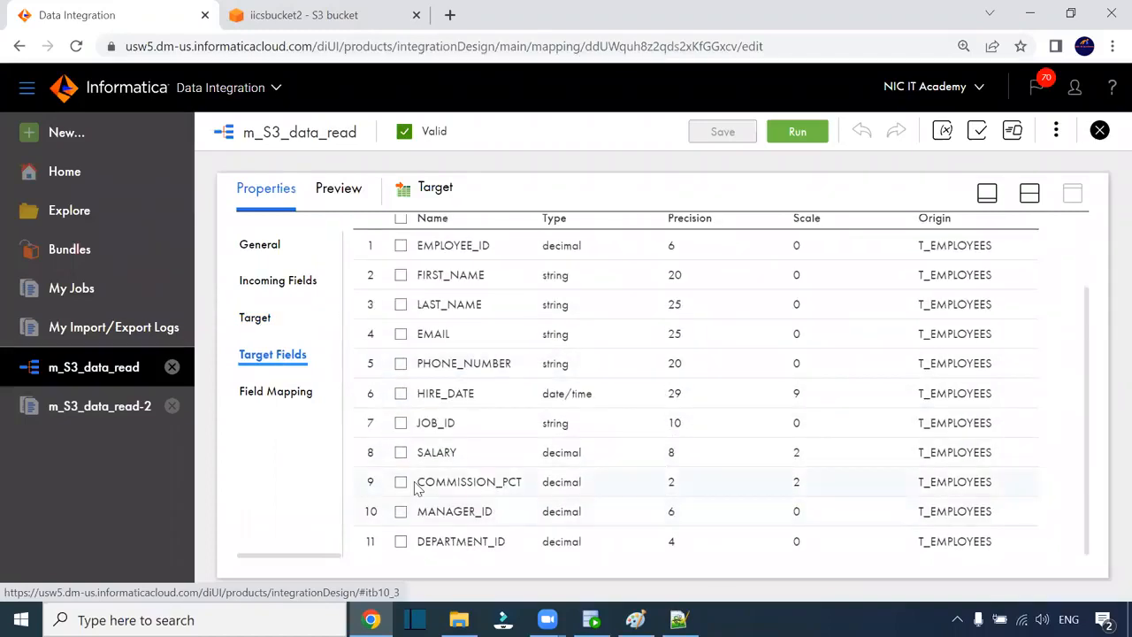
left_click(302, 391)
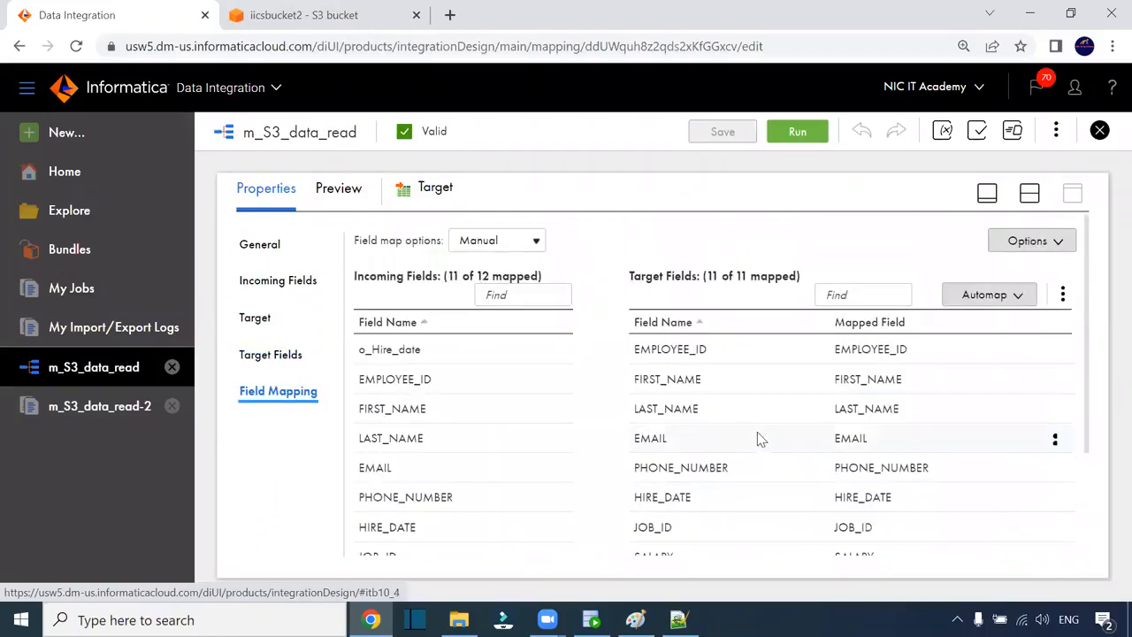
scroll(756, 437, "down", 3)
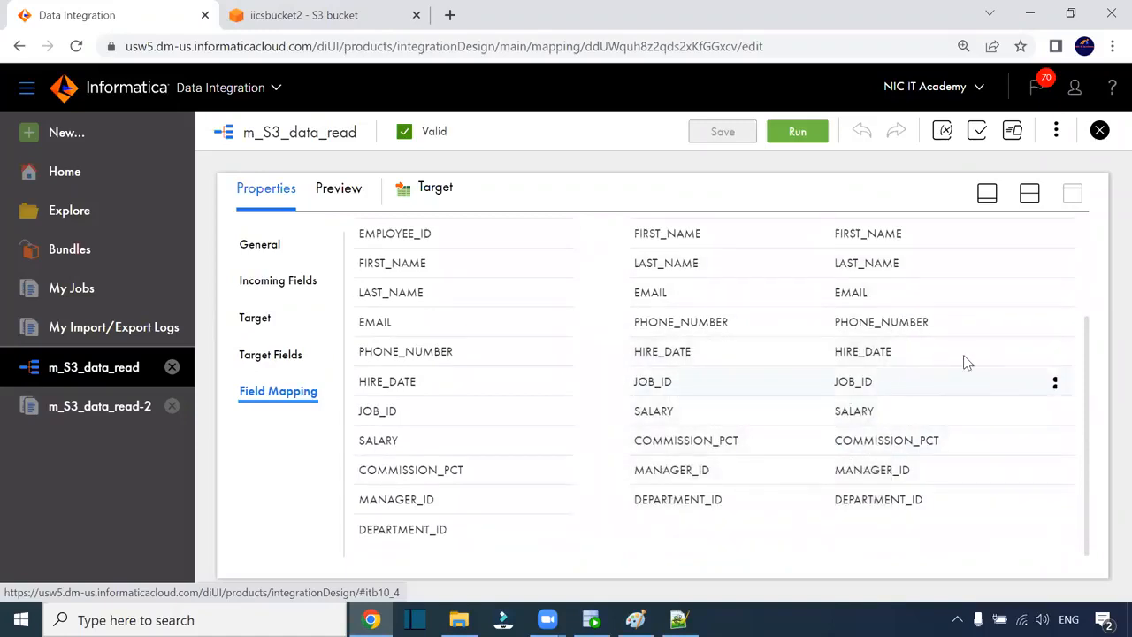
left_click(1055, 352)
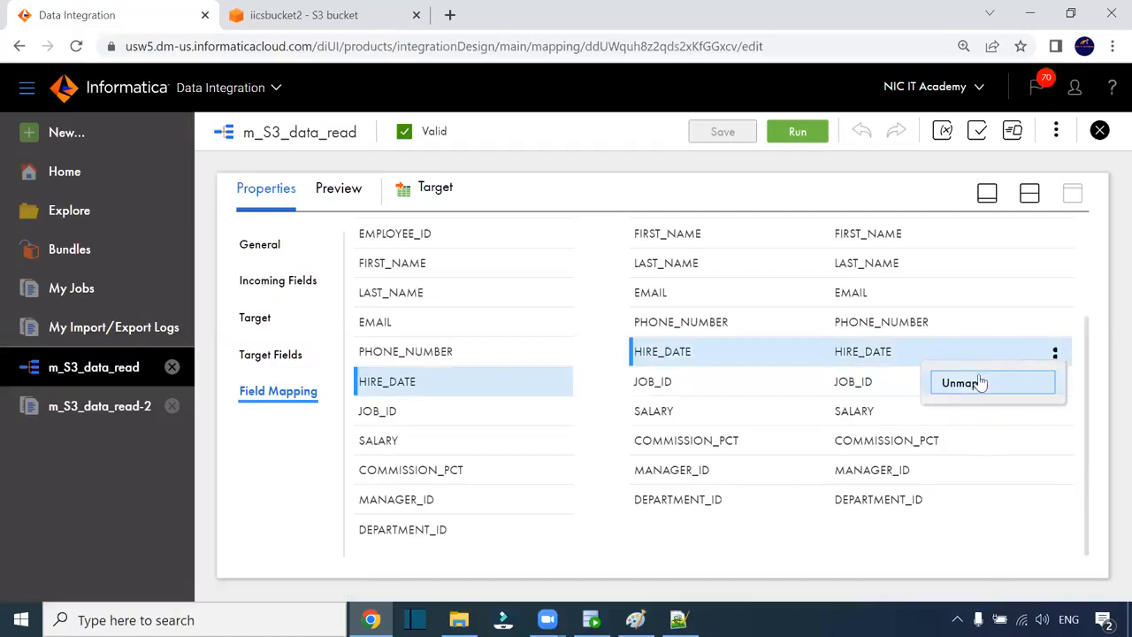
- Remap target HIRE_DATE from HIRE_DATE to o_Hire_date, save, and start a run
left_click(980, 382)
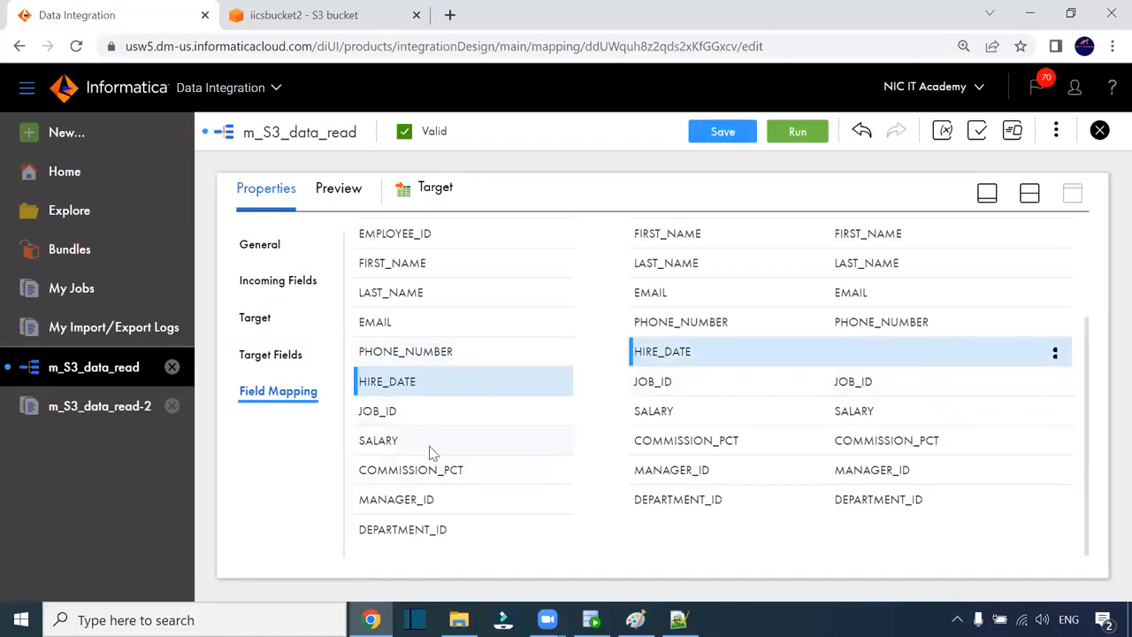
scroll(427, 352, "up", 2)
left_click_drag(399, 292, 864, 440)
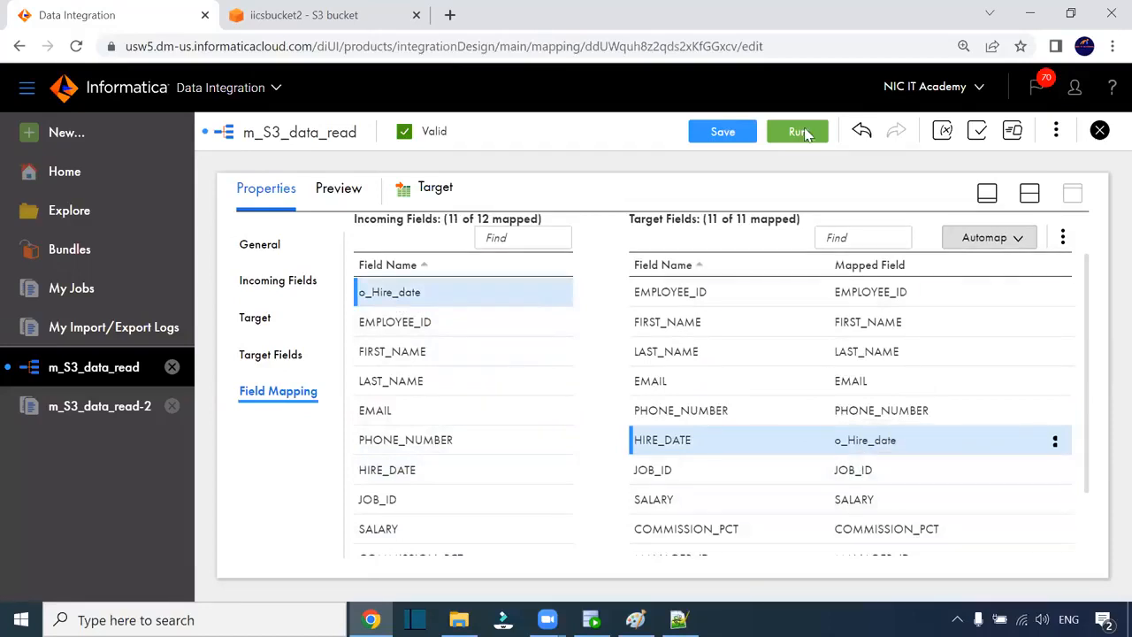
left_click(721, 131)
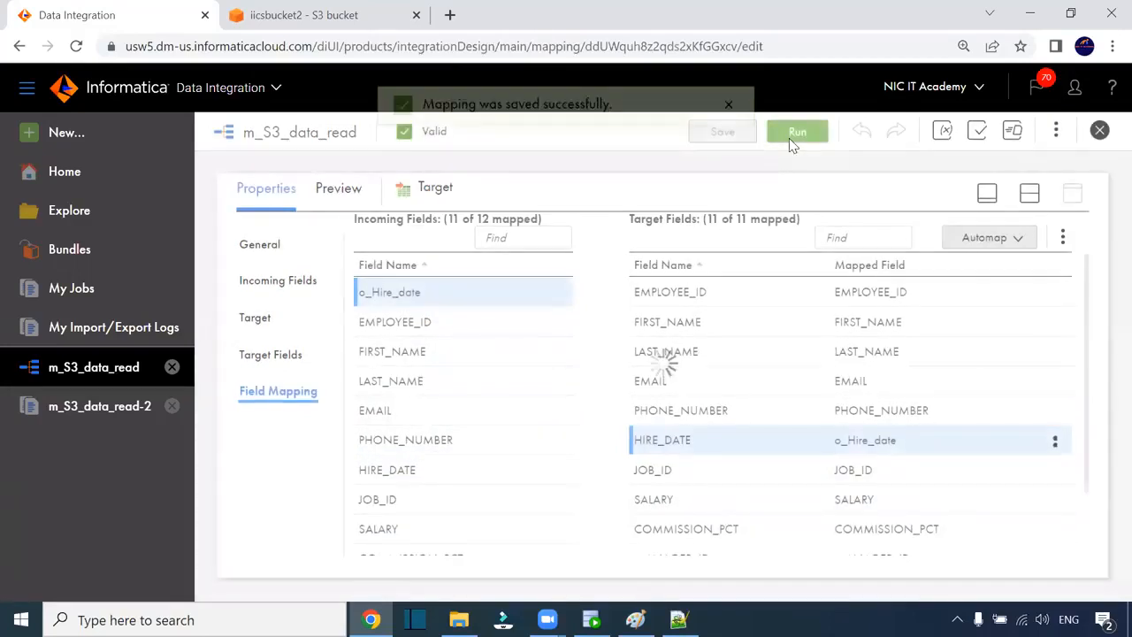
left_click(791, 138)
- Run m_S3_data_read, refresh My Jobs until run -3 finishes with 107 rows, then rerun the t_employees query
left_click(856, 536)
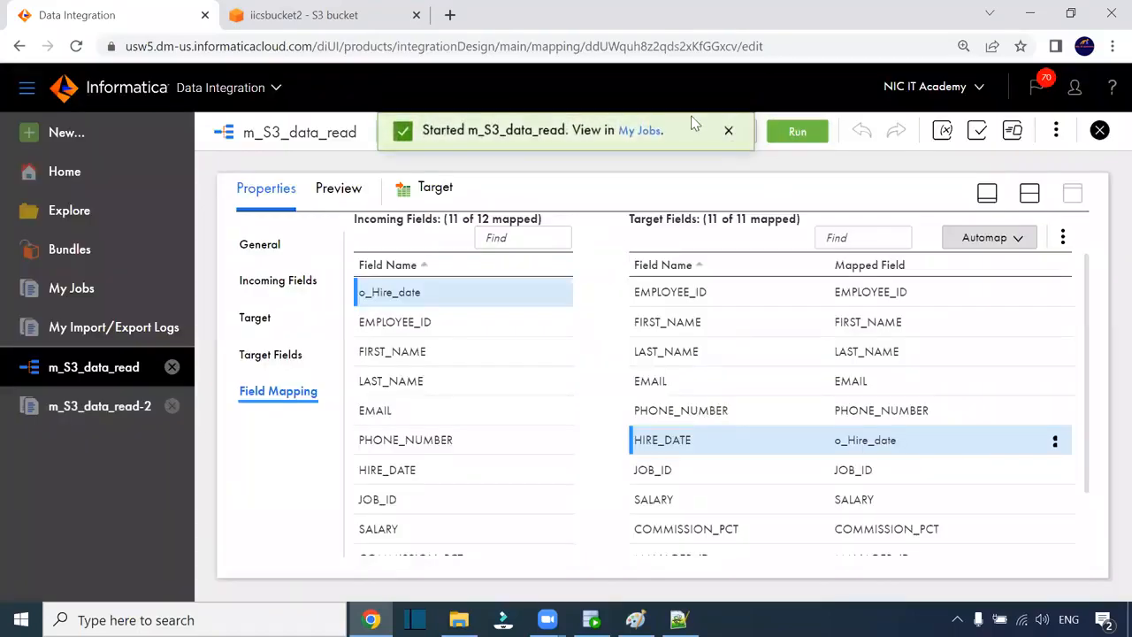
left_click(641, 131)
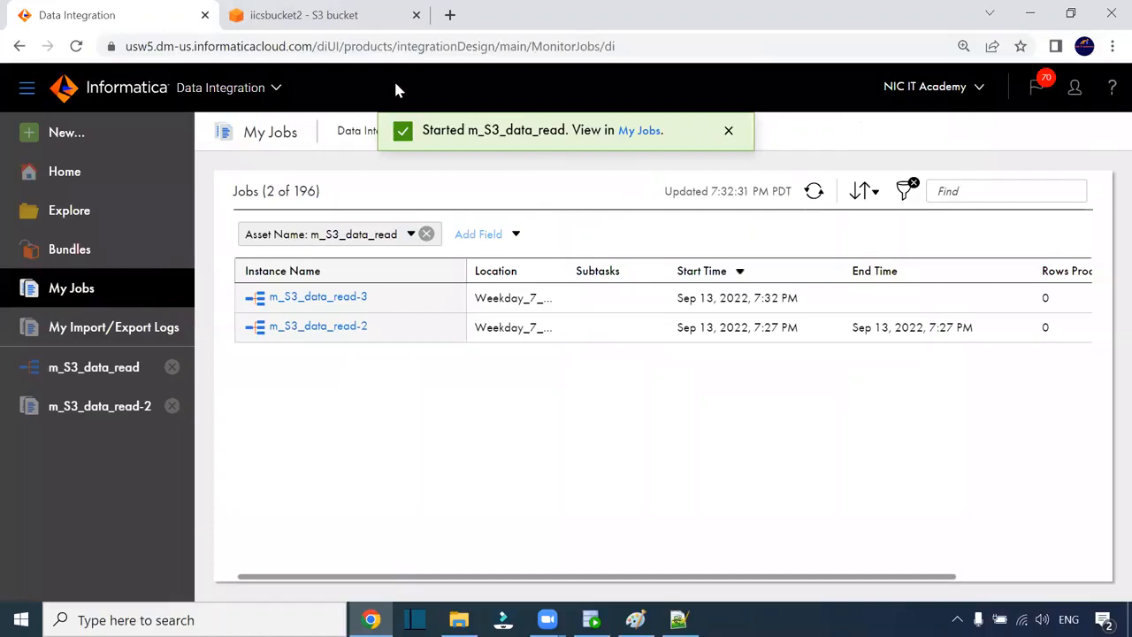
left_click(814, 191)
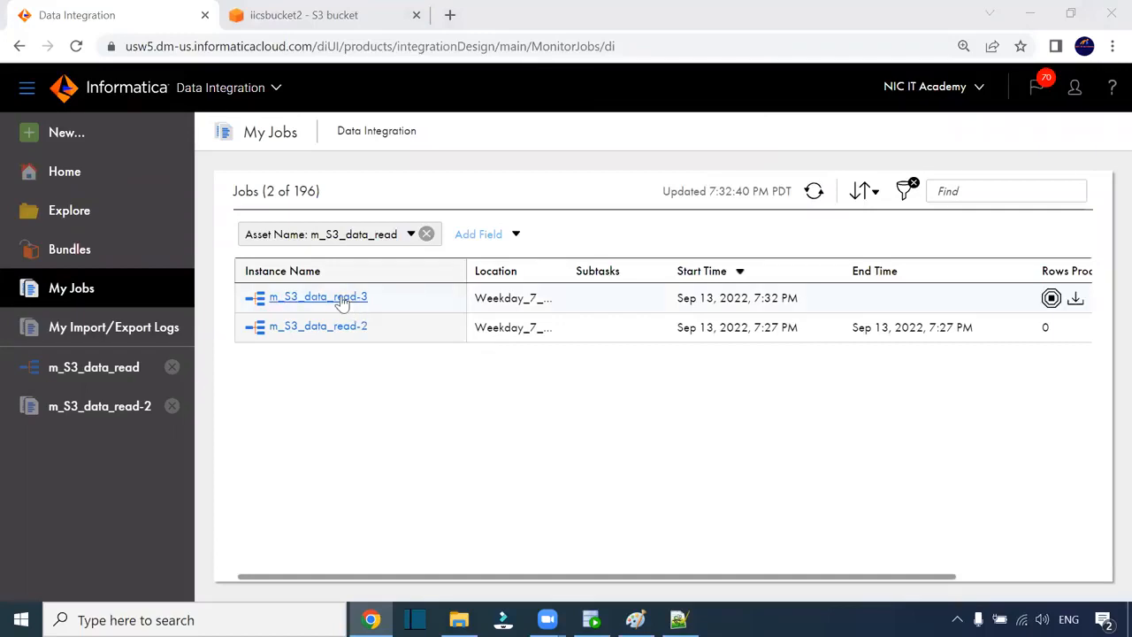
left_click(815, 199)
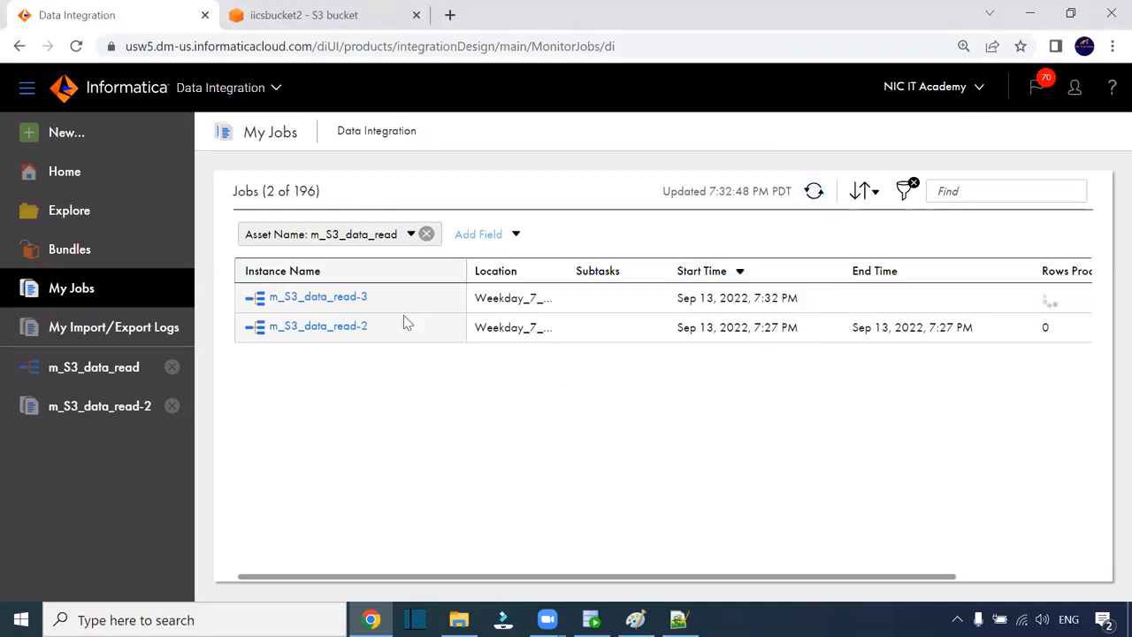
left_click(815, 193)
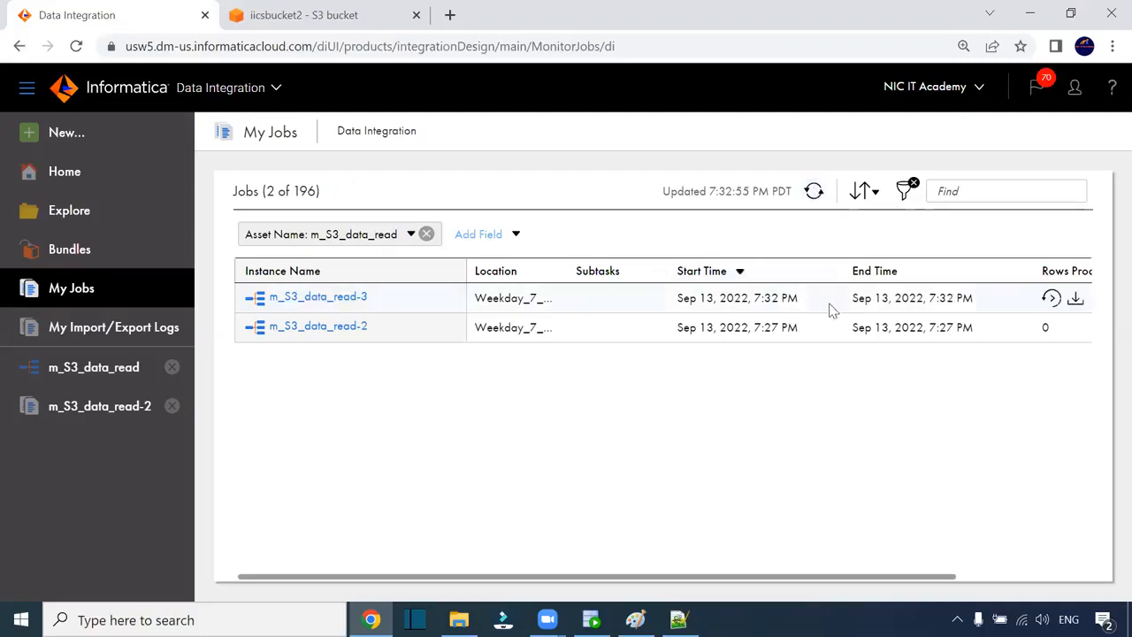
left_click(590, 618)
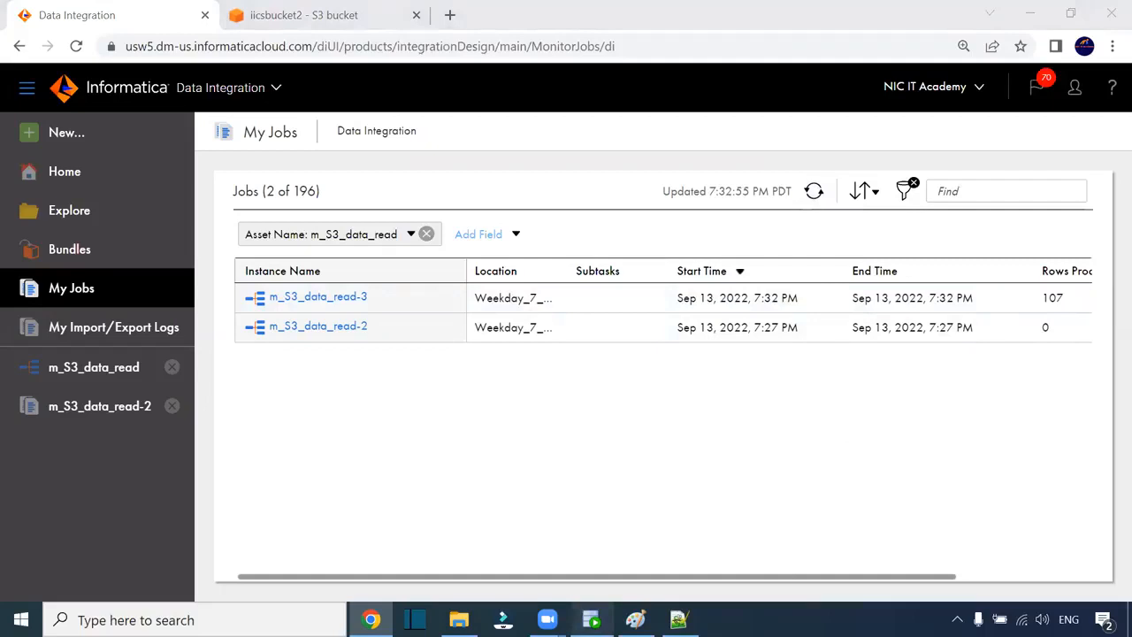
left_click(241, 110)
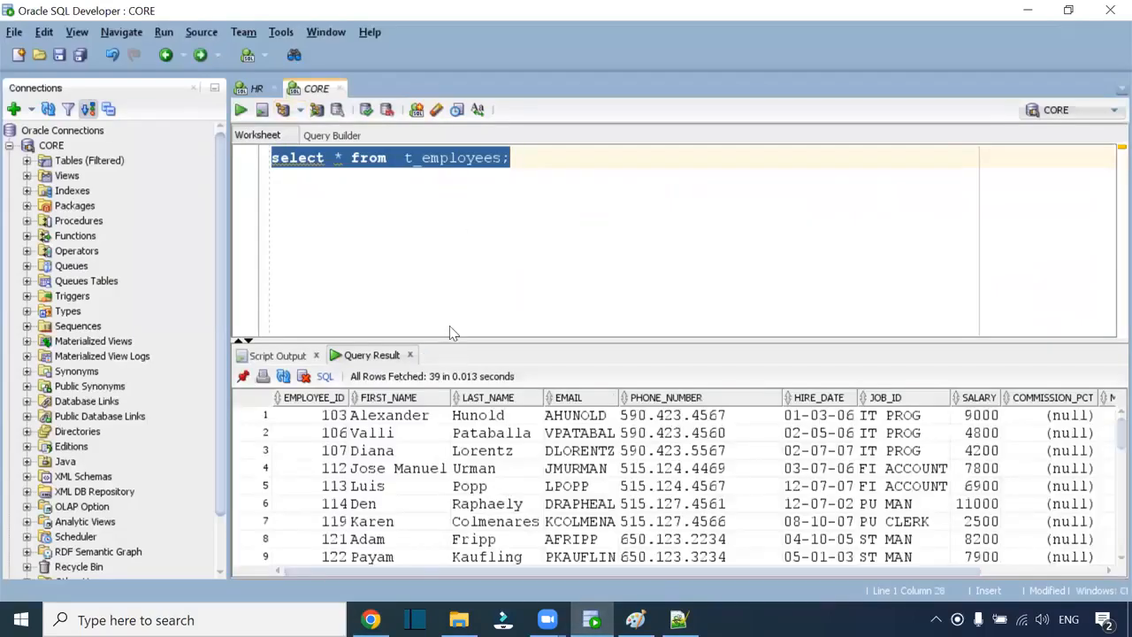
- Enlarge the results pane and toggle the EMPLOYEE_ID sort on the Query Result grid
left_click_drag(461, 337, 461, 307)
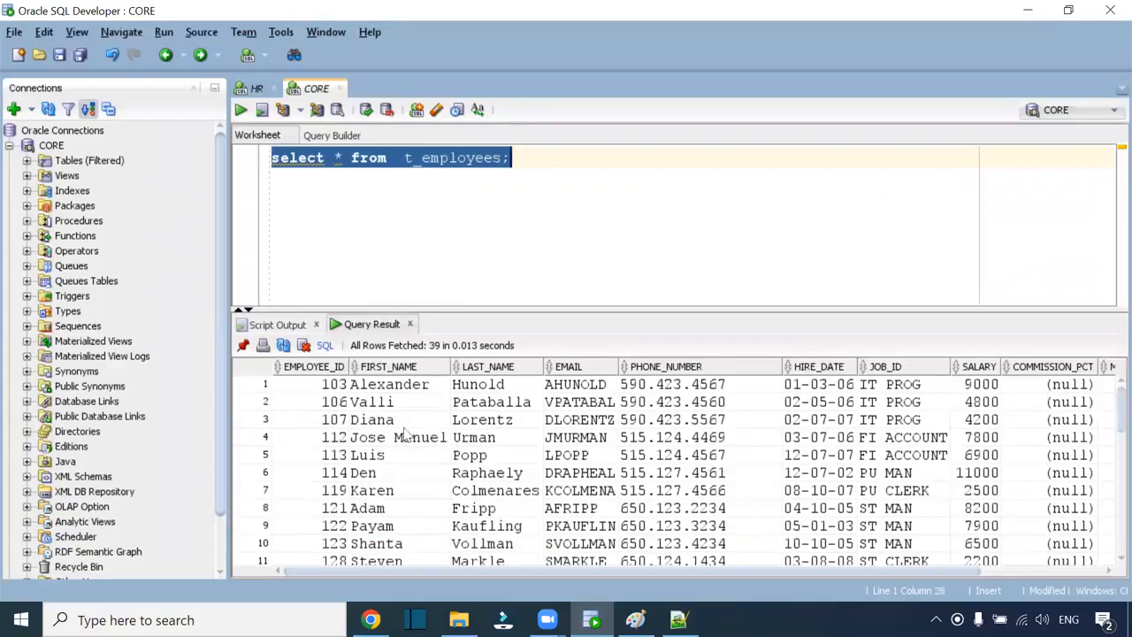
left_click(276, 372)
left_click(282, 368)
left_click(278, 369)
left_click(278, 370)
scroll(356, 440, "down", 10)
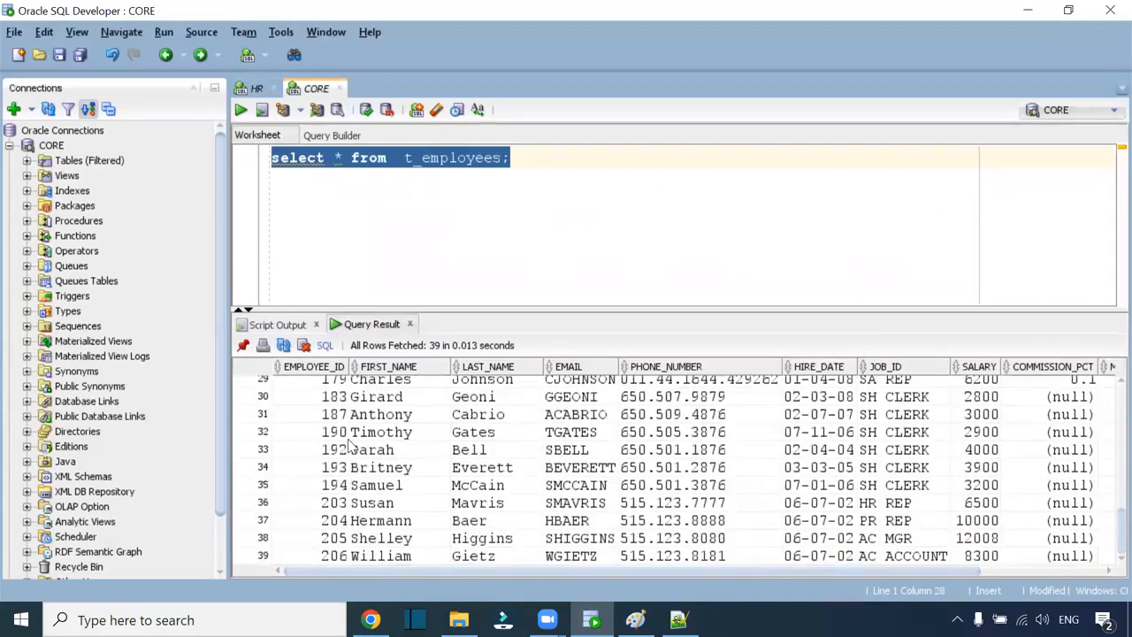
scroll(351, 447, "up", 10)
- Inspect the 39 fetched rows by selecting the EMPLOYEE_ID column and scrolling the grid
left_click(320, 368)
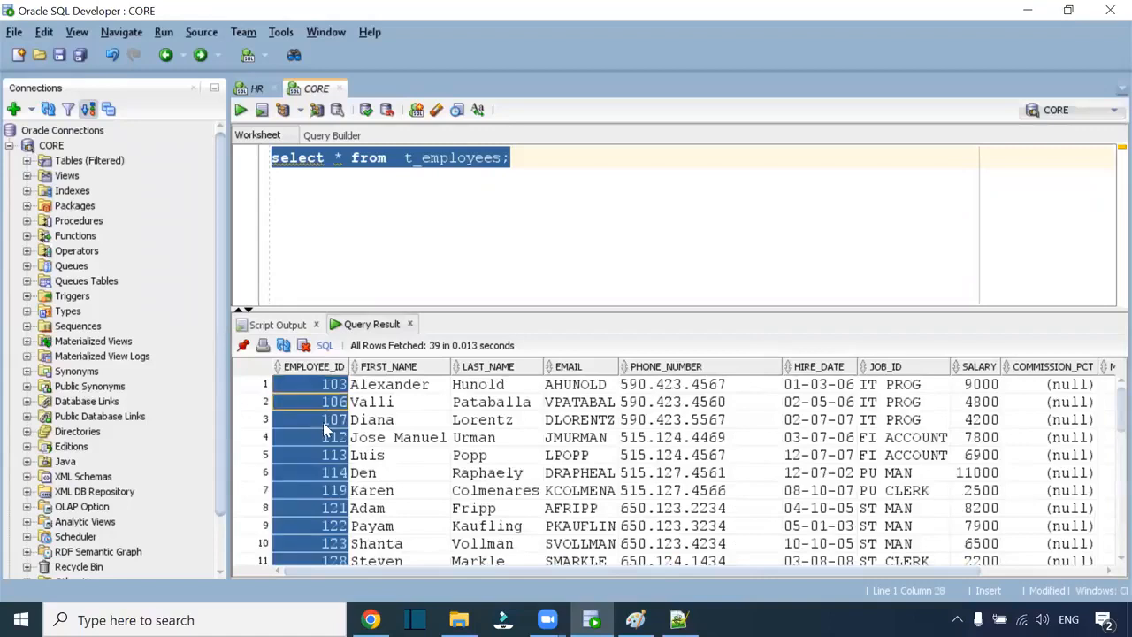
scroll(445, 471, "down", 10)
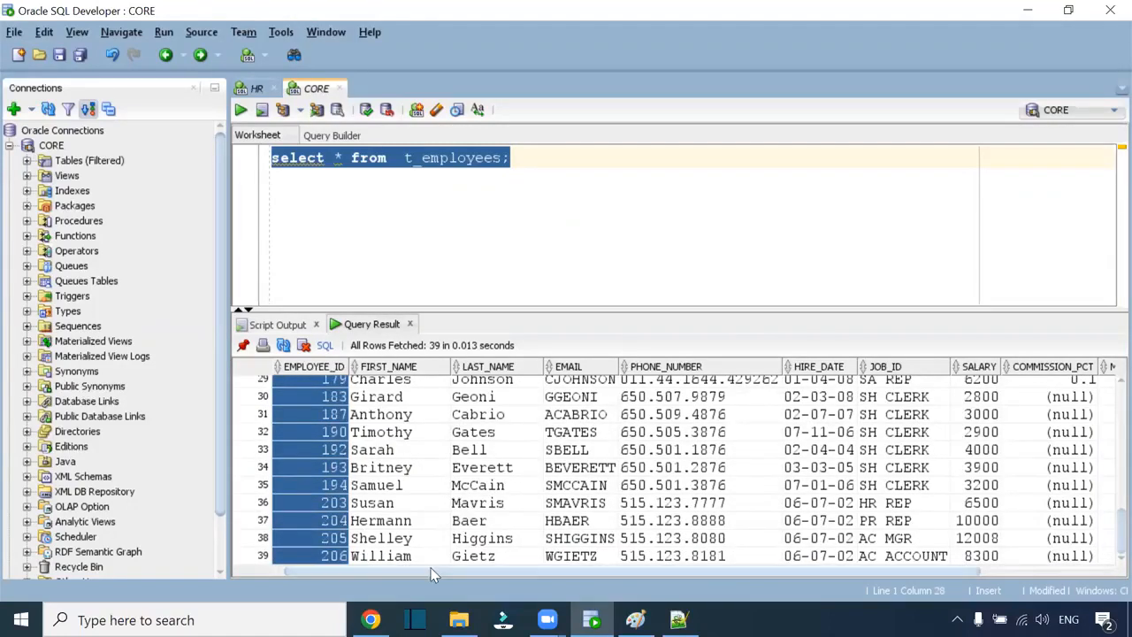
left_click_drag(436, 573, 804, 573)
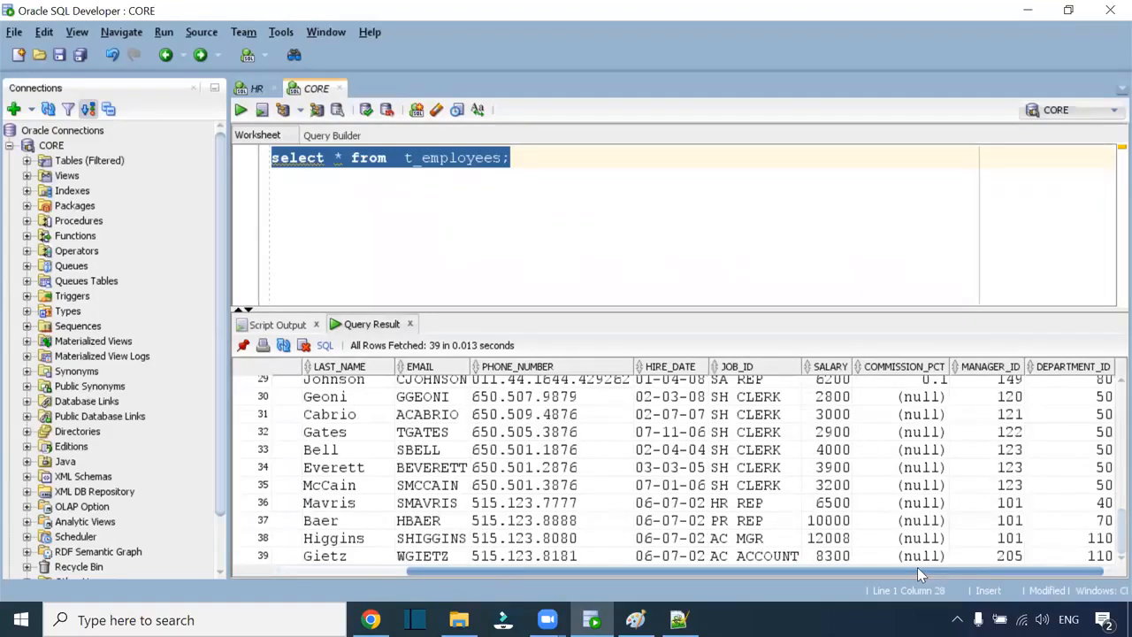
scroll(673, 473, "up", 9)
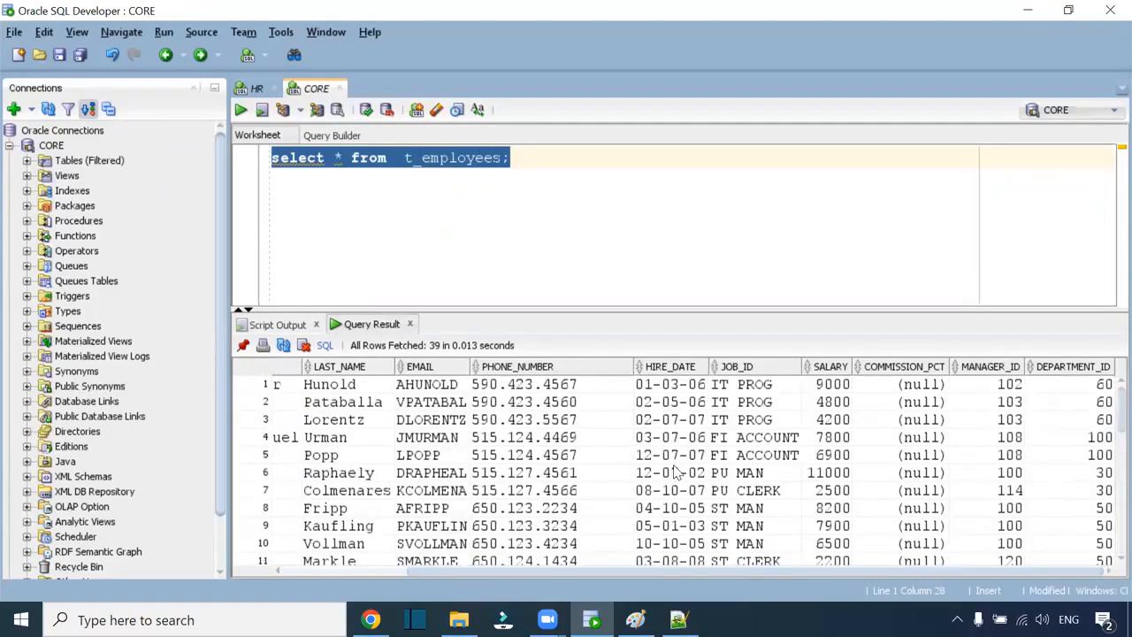
left_click(566, 192)
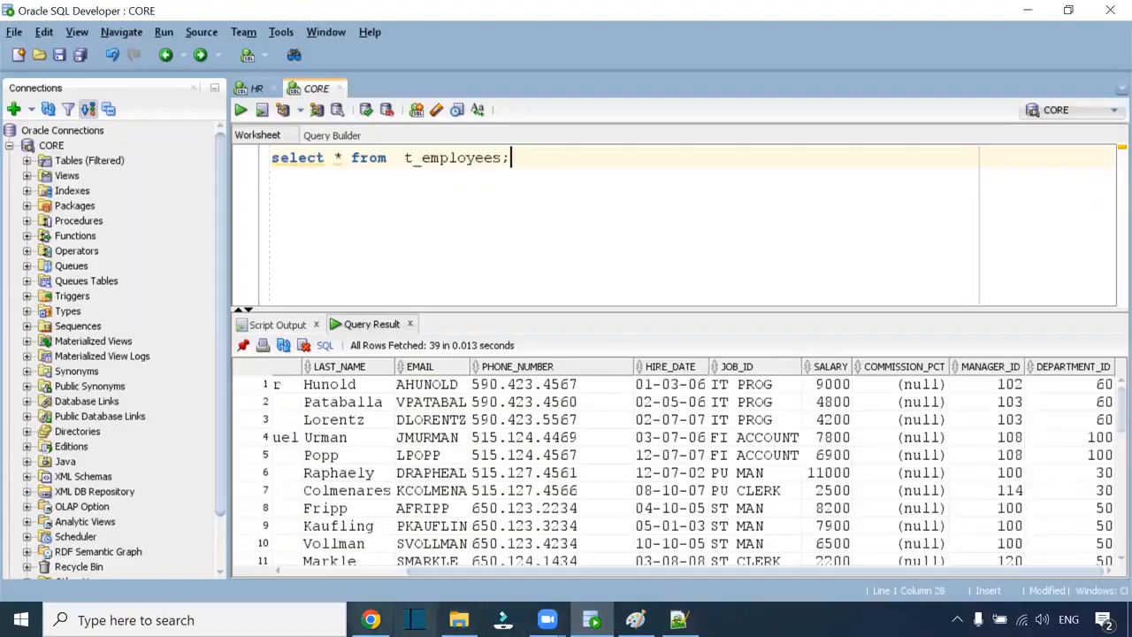
left_click(371, 618)
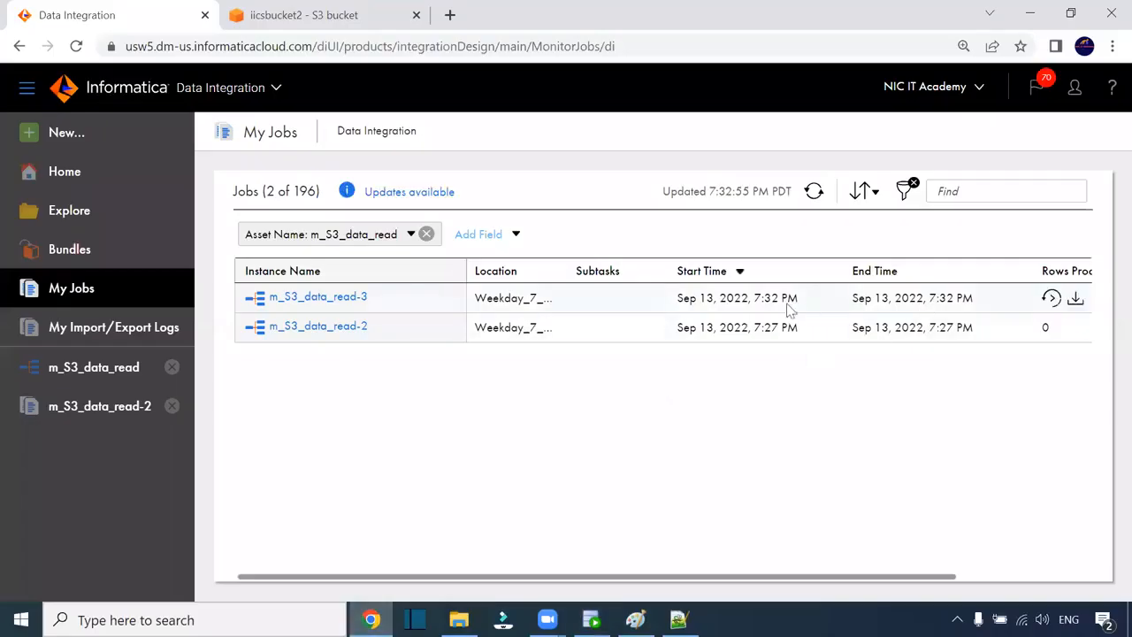
- Review run m_S3_data_read-3 details showing 68 errors from an invalid o_Hire_date value
left_click(356, 303)
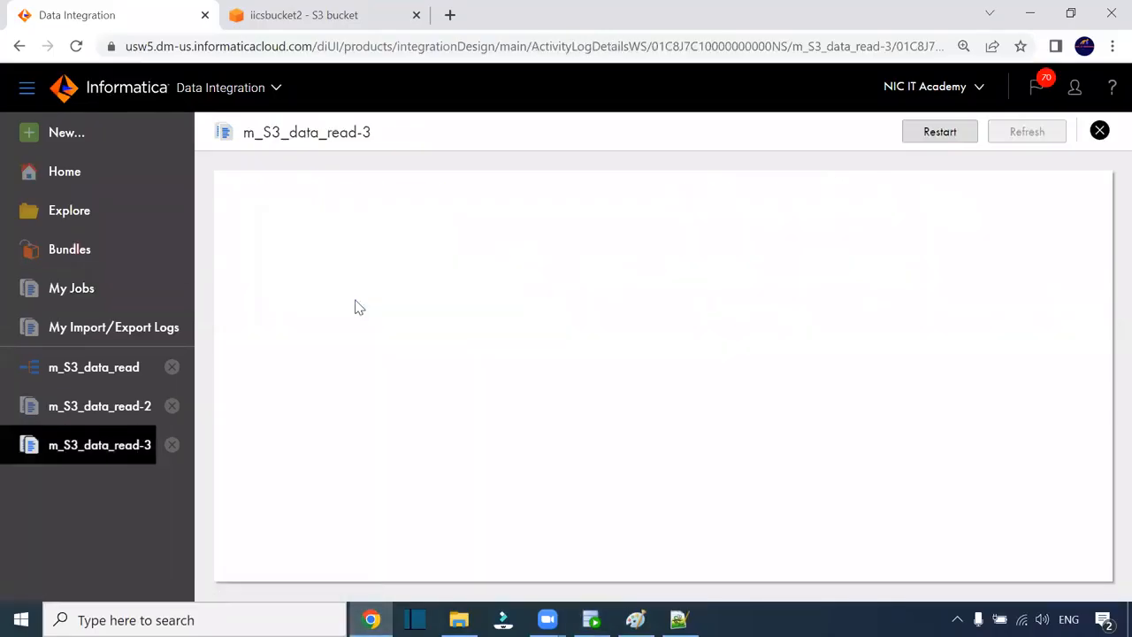
scroll(697, 364, "down", 2)
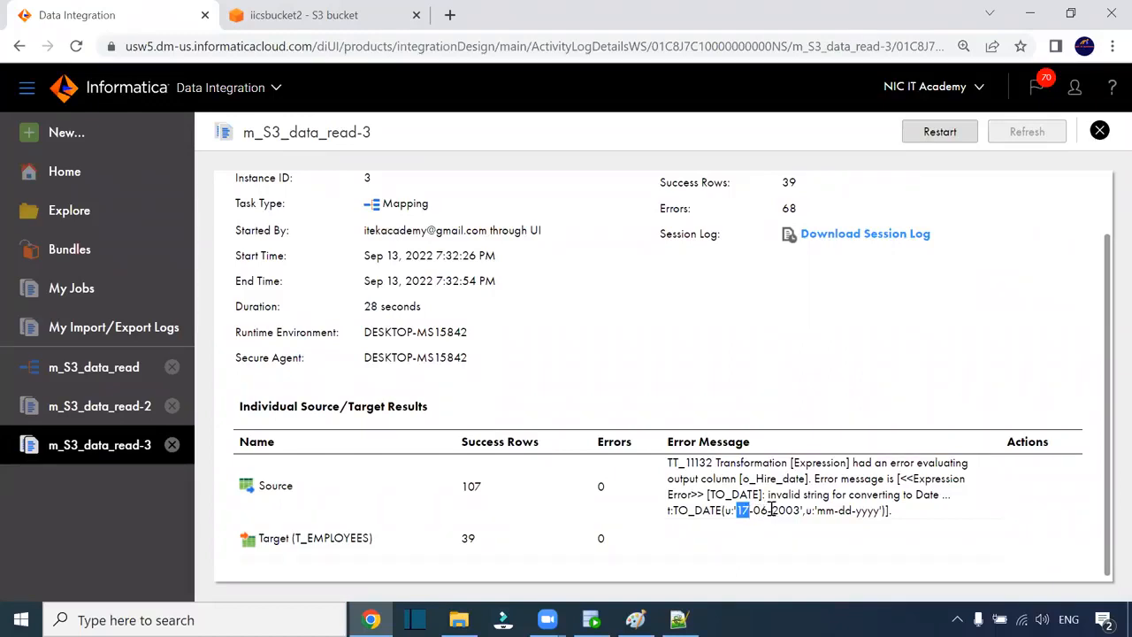
left_click(1099, 130)
left_click(357, 298)
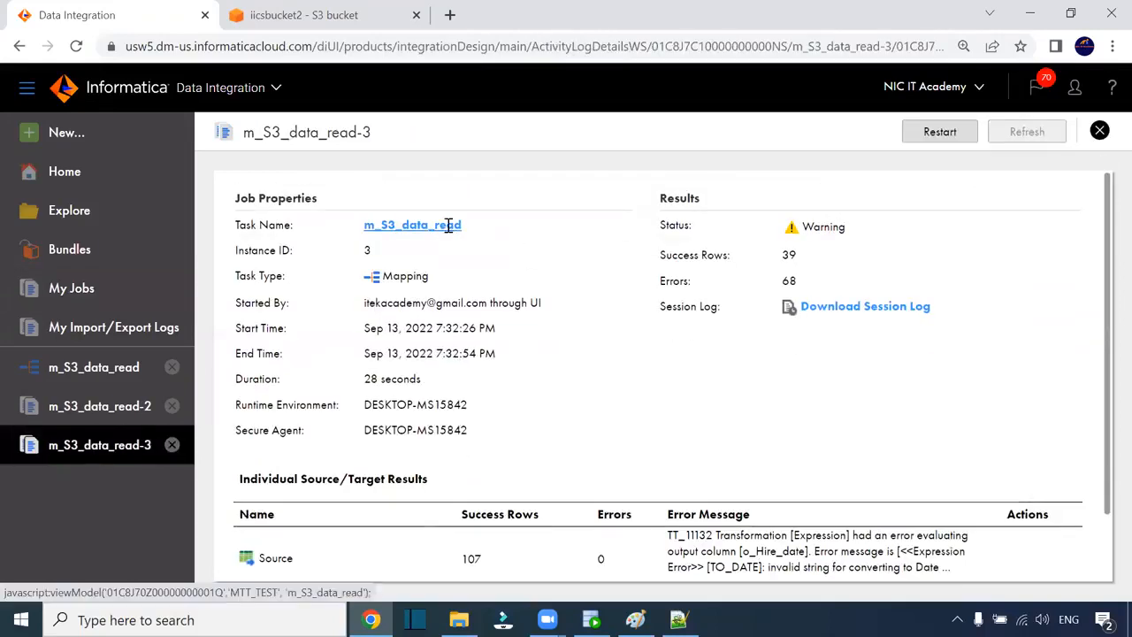
- Open the m_S3_data_read mapping in split layout and select its Expression transformation
left_click(449, 228)
left_click(1028, 192)
left_click(610, 326)
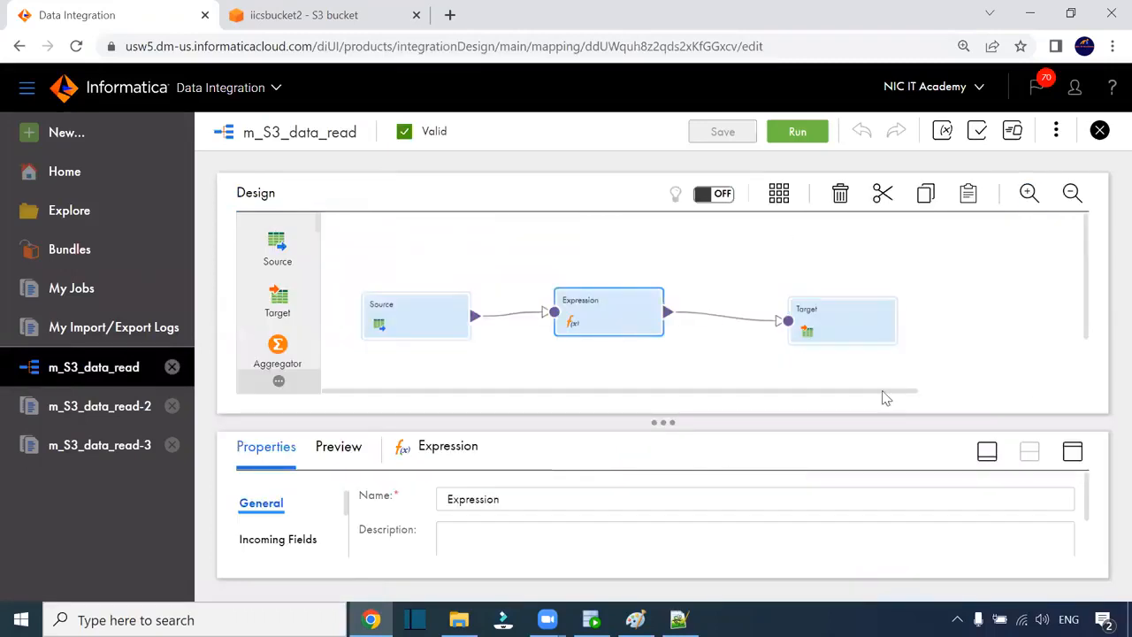
- Change the o_Hire_date expression to to_date(HIRE_DATE,'dd-mm-yyyy') and validate it
left_click(1068, 452)
left_click(265, 320)
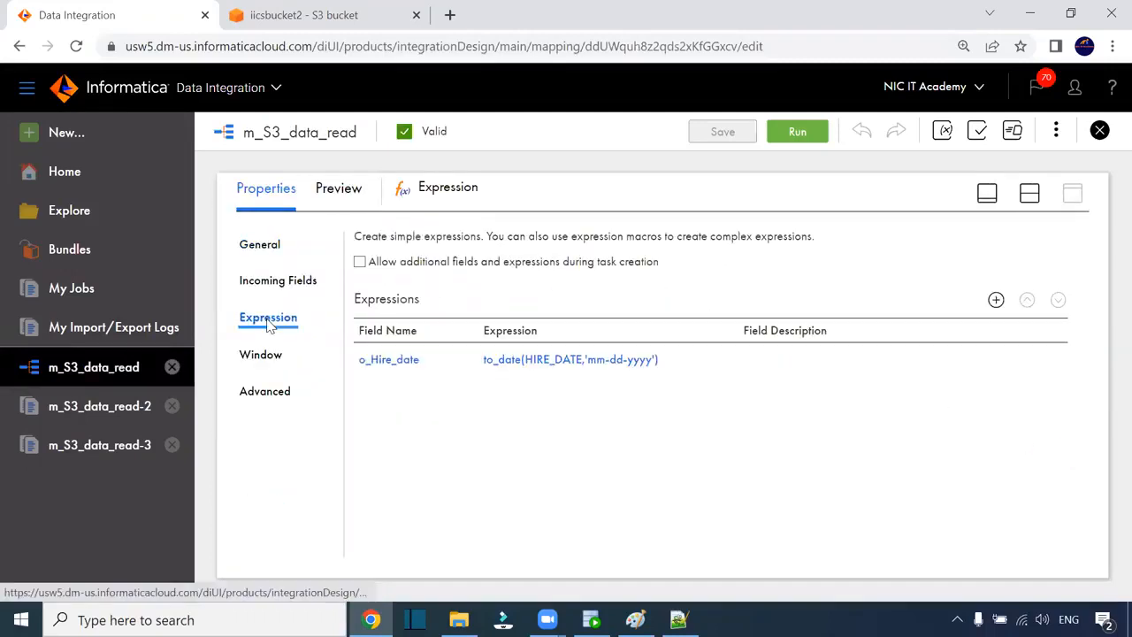
left_click(571, 361)
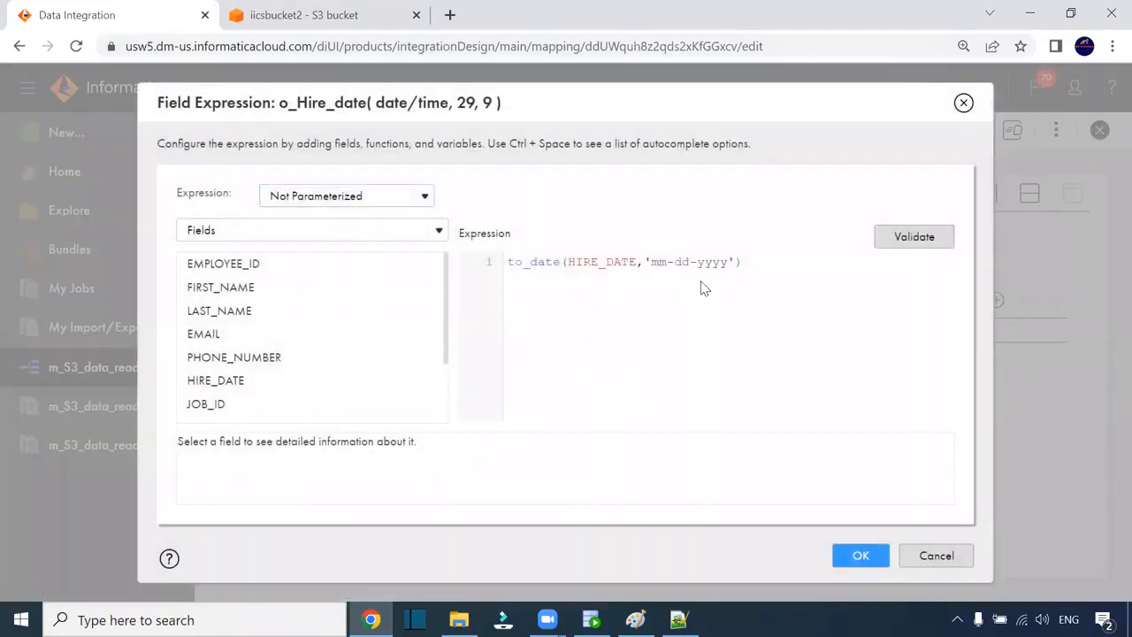
key("BackSpace")
key("BackSpace")
type("dd")
key("Delete")
key("Delete")
key("Delete")
left_click(902, 237)
left_click(856, 556)
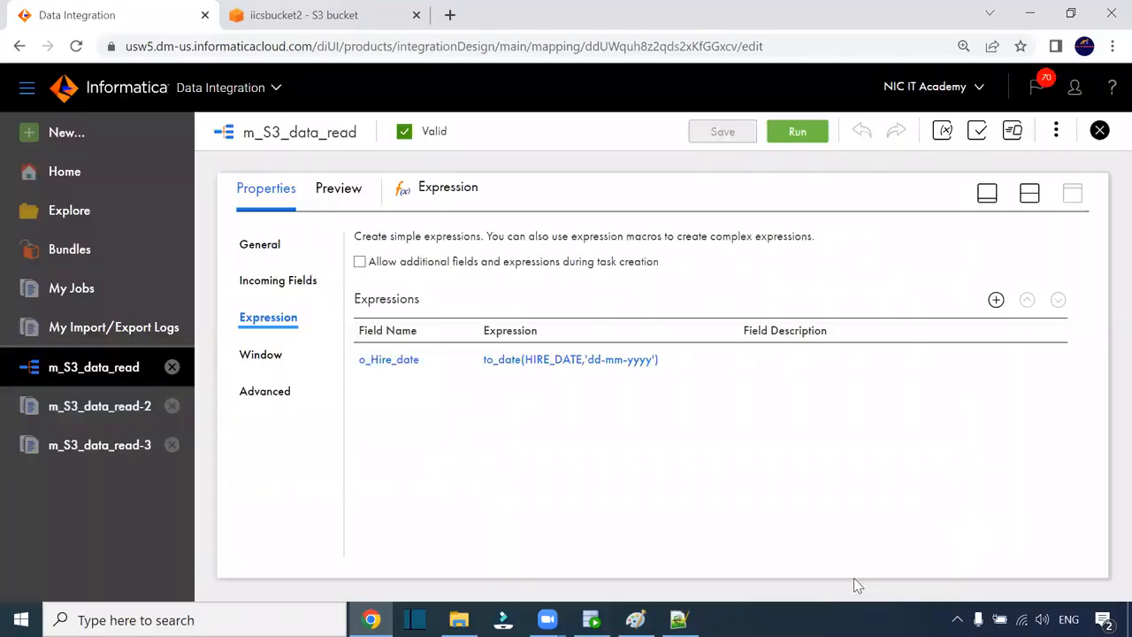
- Save m_S3_data_read and start a new run of the mapping
left_click(723, 133)
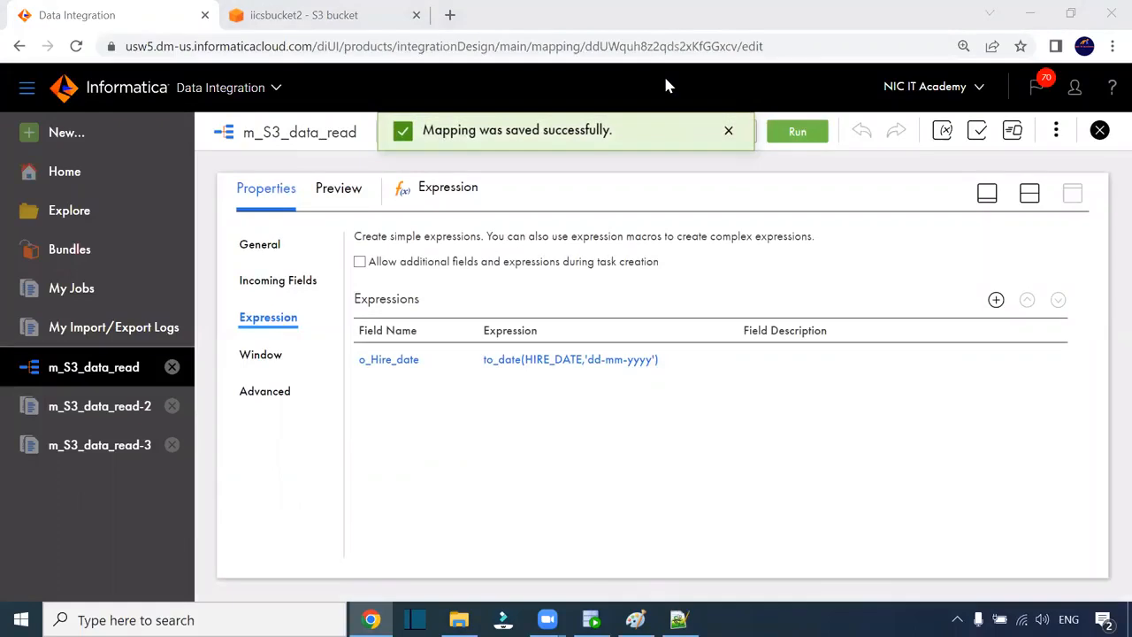
left_click(798, 132)
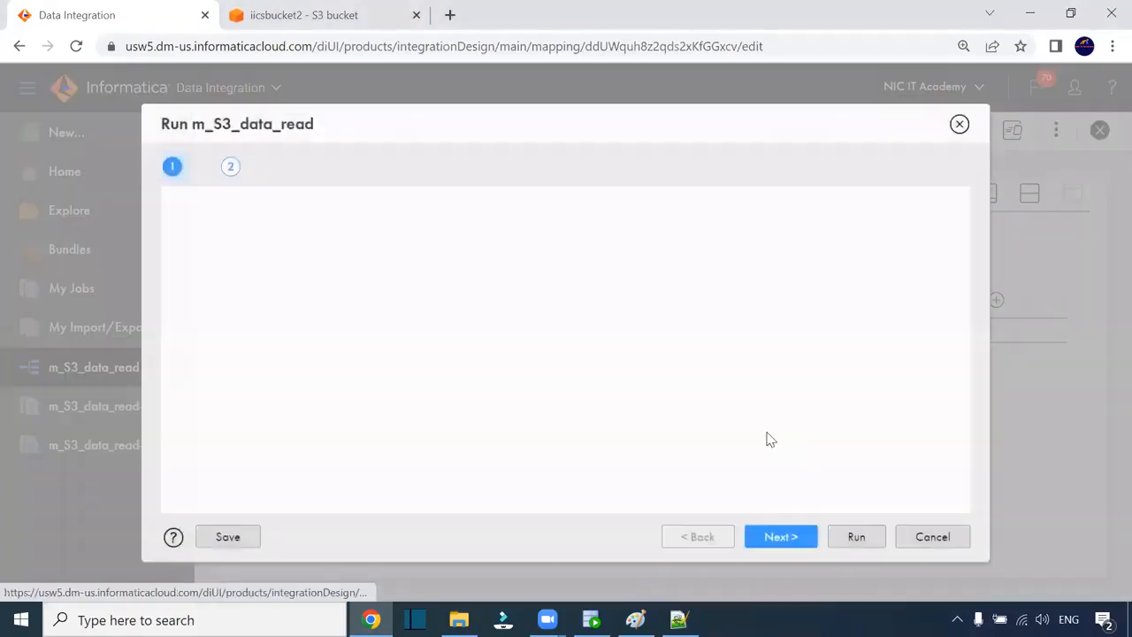
left_click(855, 539)
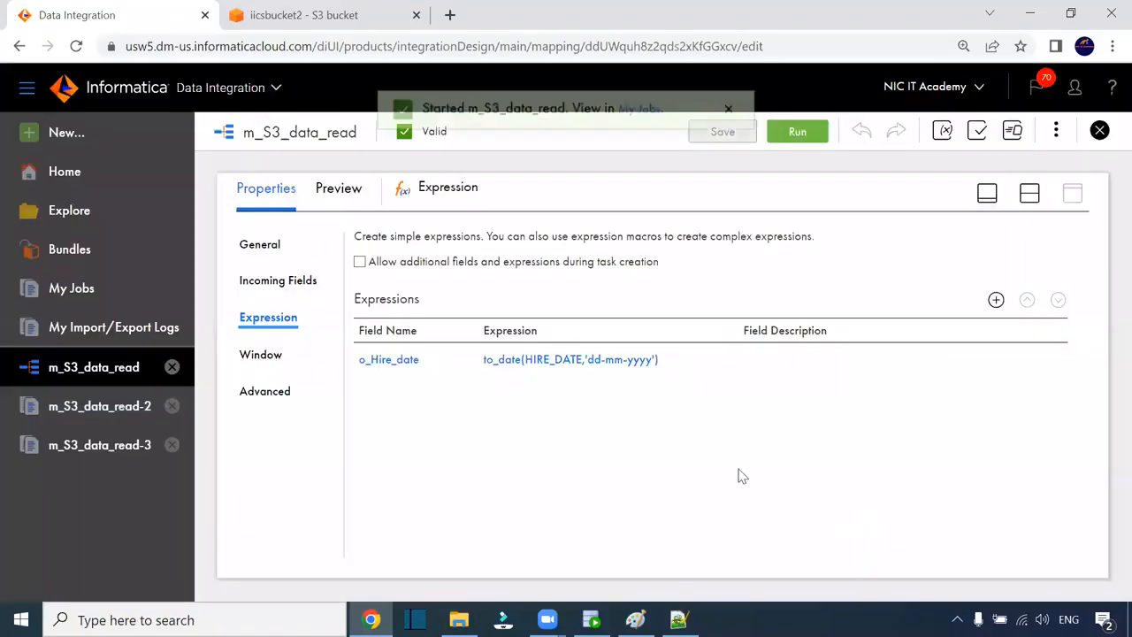
- Refresh My Jobs until run m_S3_data_read-4 finishes and check its 107 rows loaded
left_click(639, 132)
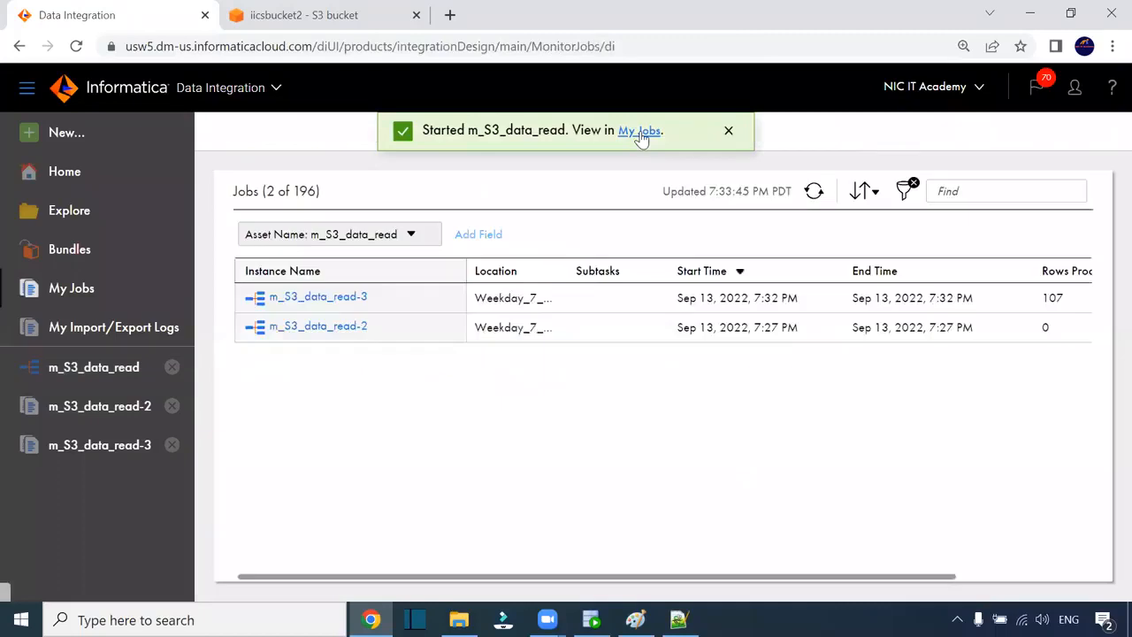
left_click(813, 194)
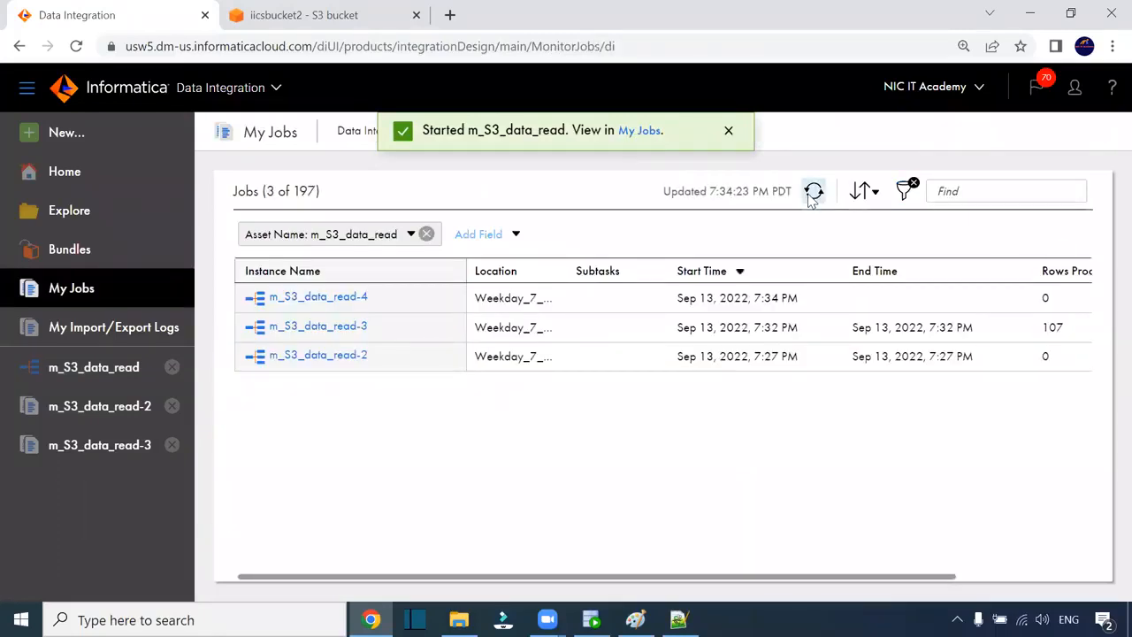
left_click(813, 195)
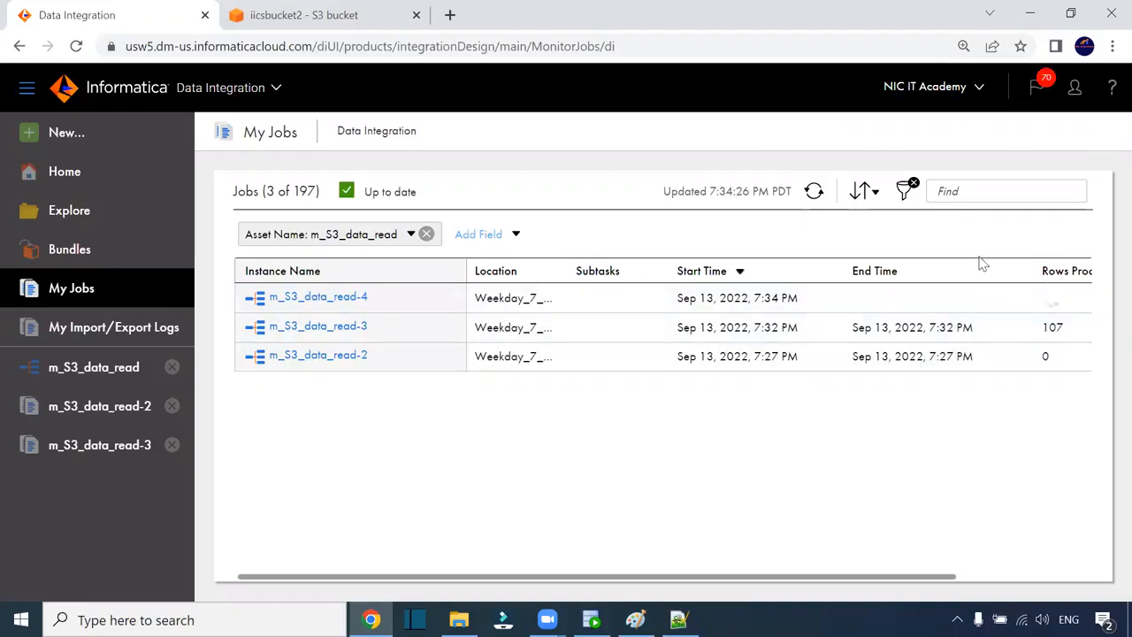
left_click(814, 192)
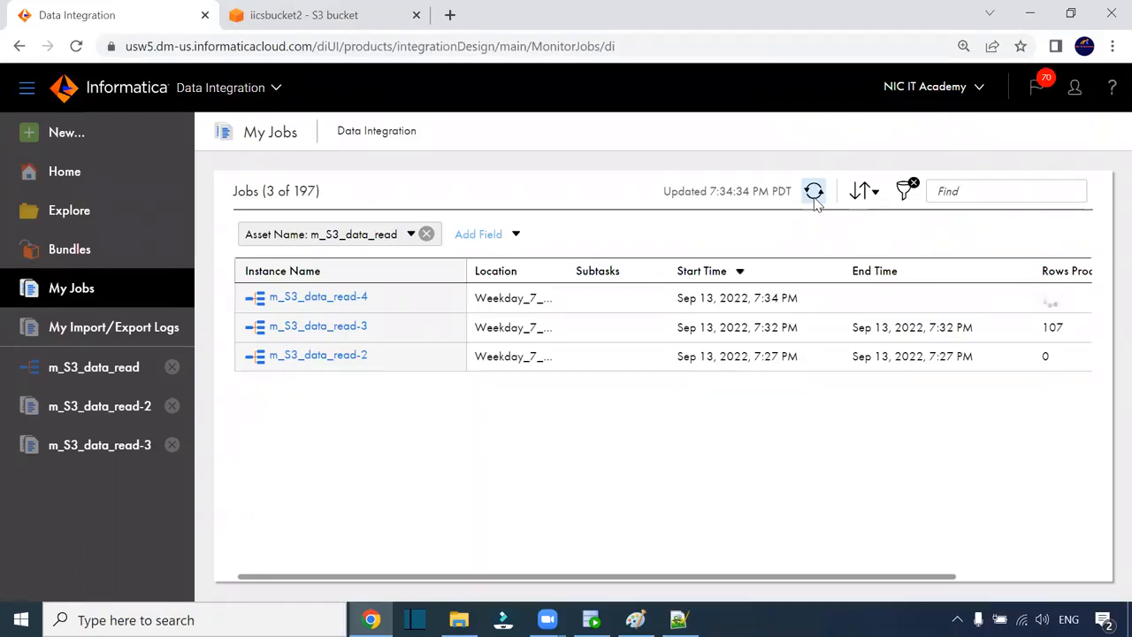
left_click(813, 191)
left_click(813, 192)
left_click(813, 191)
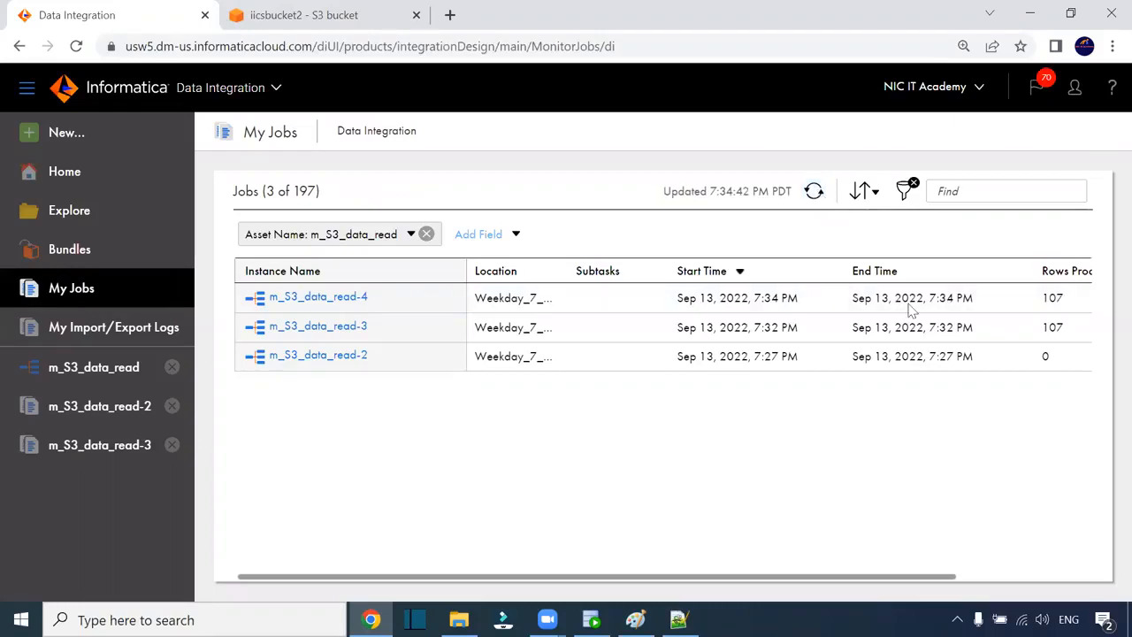
left_click(814, 192)
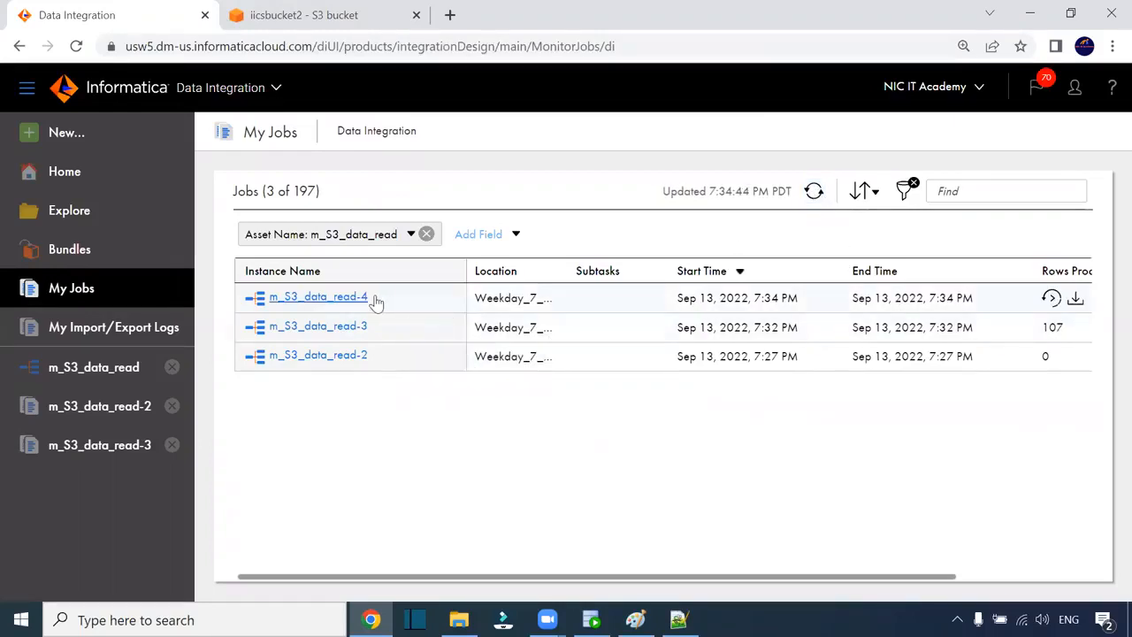
left_click(361, 298)
scroll(808, 425, "down", 2)
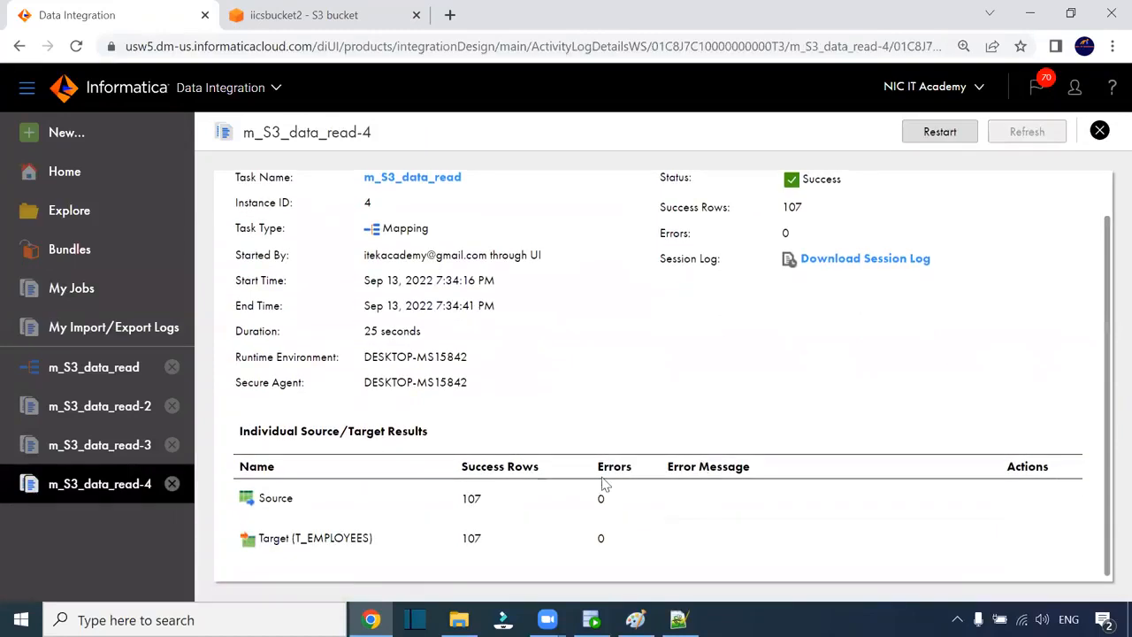
left_click_drag(476, 500, 460, 508)
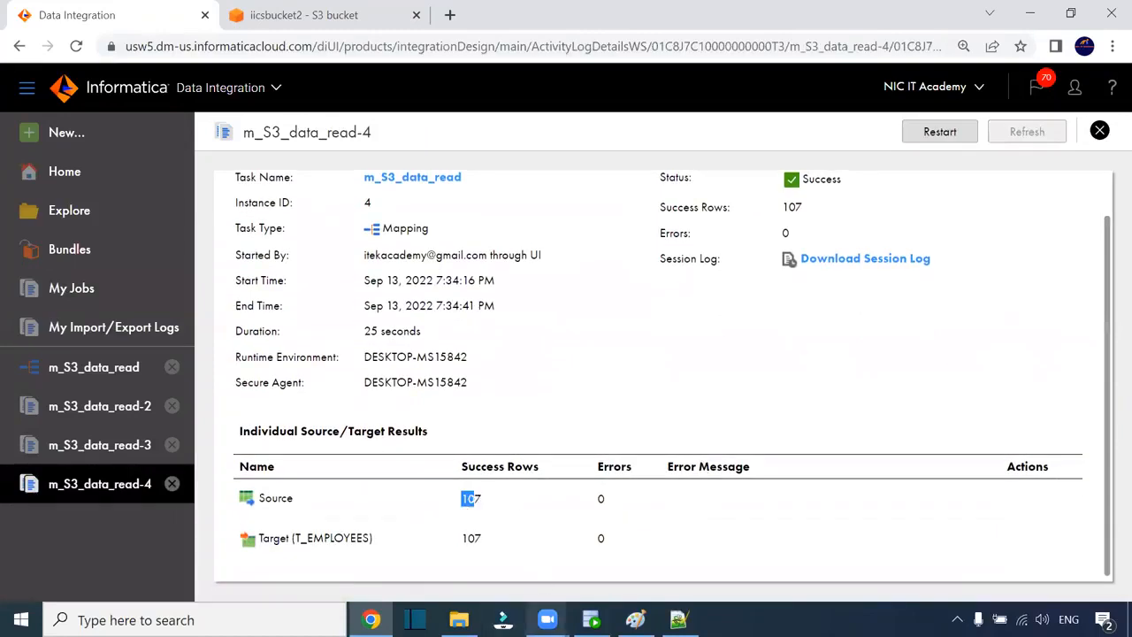
- Rerun the t_employees select in SQL Developer, now fetching 50 rows
left_click(591, 619)
left_click_drag(515, 161, 233, 168)
left_click(240, 109)
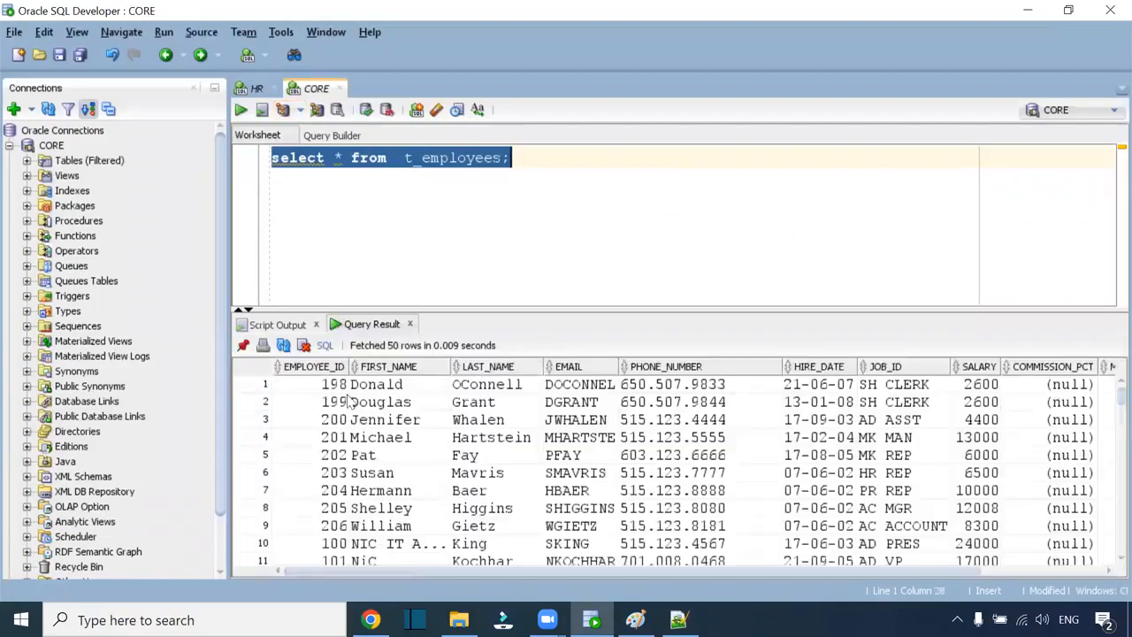
- Sort t_employees results by EMPLOYEE_ID, move LAST_NAME after EMAIL, and widen FIRST_NAME to show NIC IT Academy
left_click(284, 368)
left_click(284, 369)
left_click(305, 387)
left_click_drag(497, 370, 541, 370)
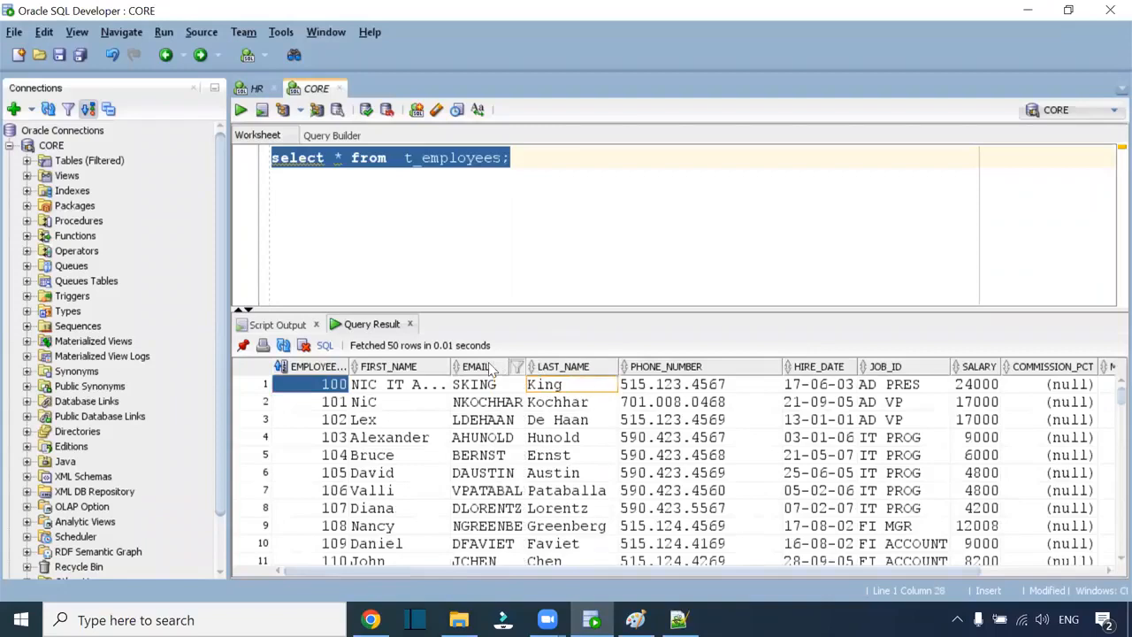
left_click_drag(451, 366, 511, 366)
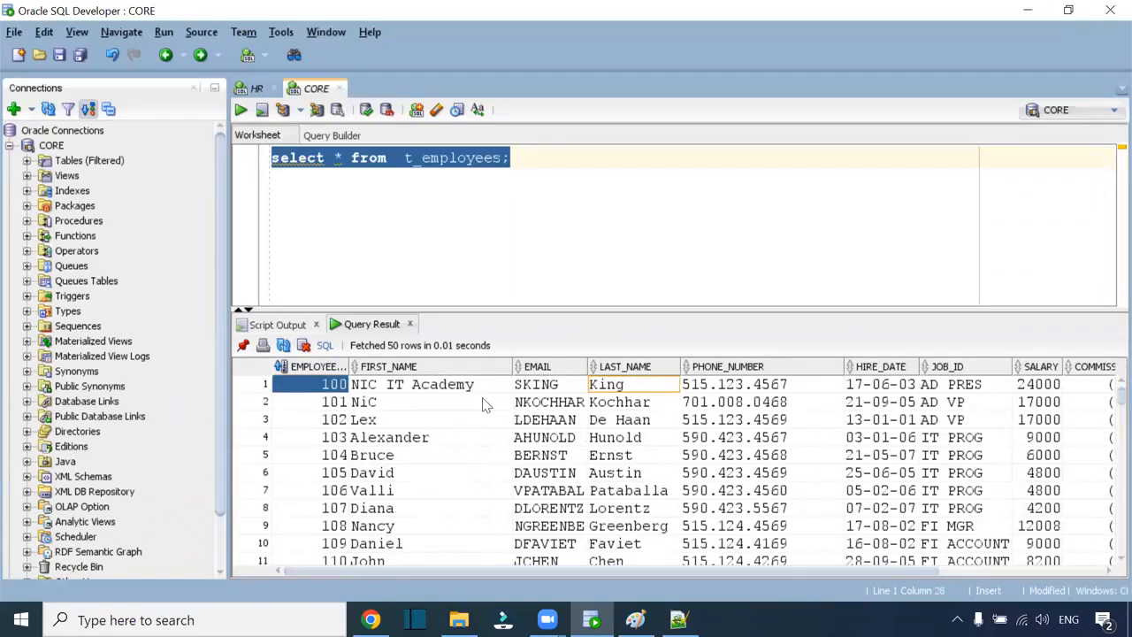
left_click(482, 388)
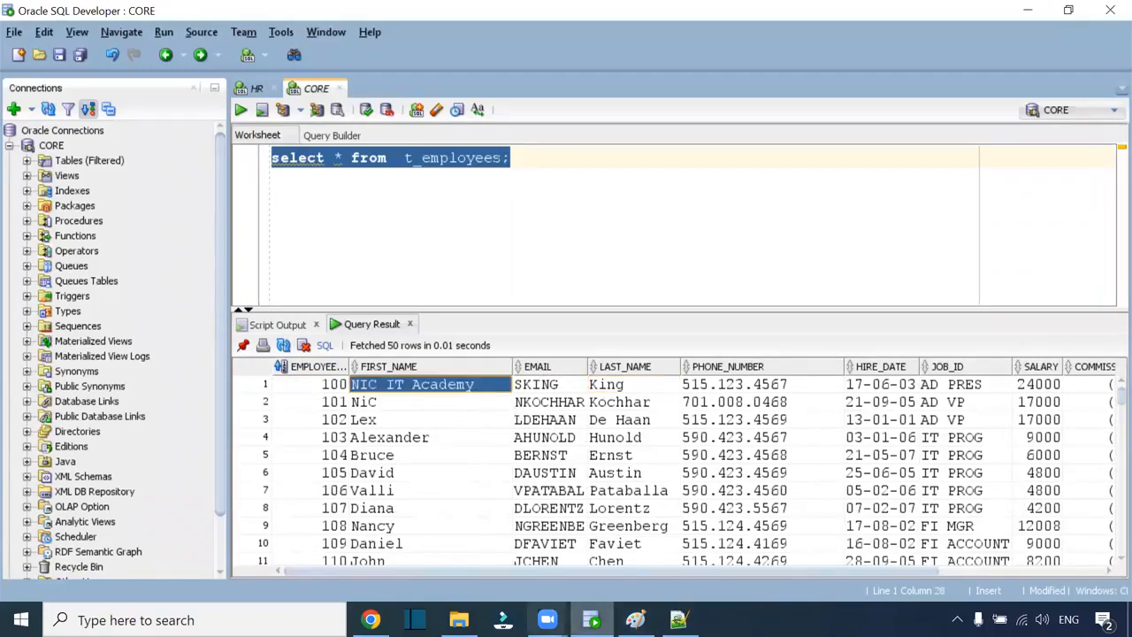
left_click(370, 619)
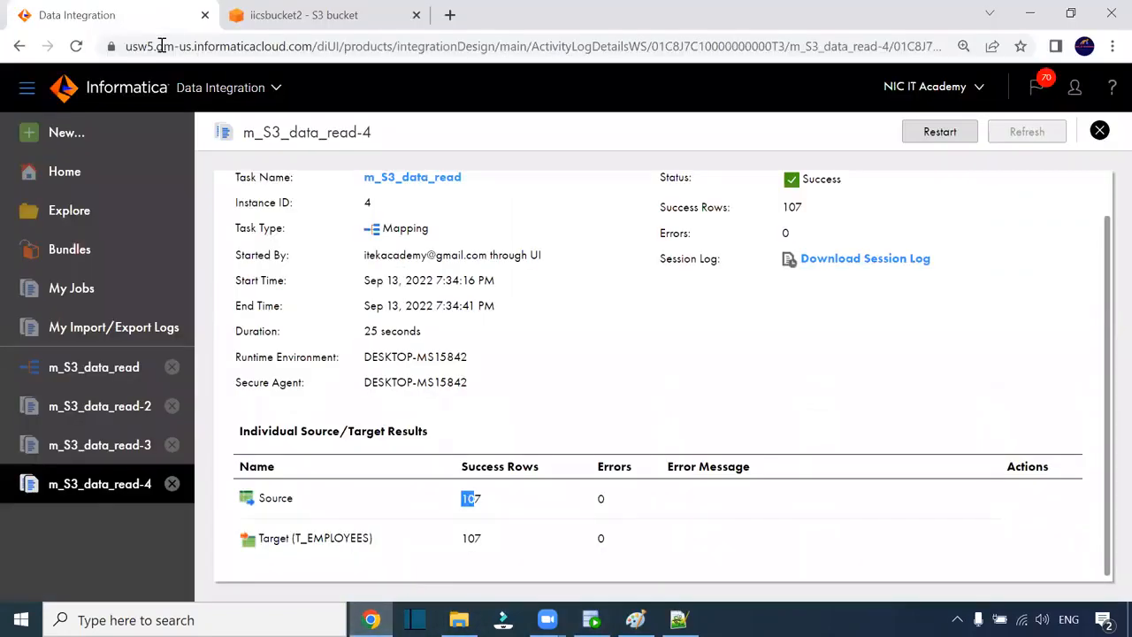
- Switch to the iicsbucket2 S3 page listing S_FF_Employees.csv in two/
key("alt+Tab")
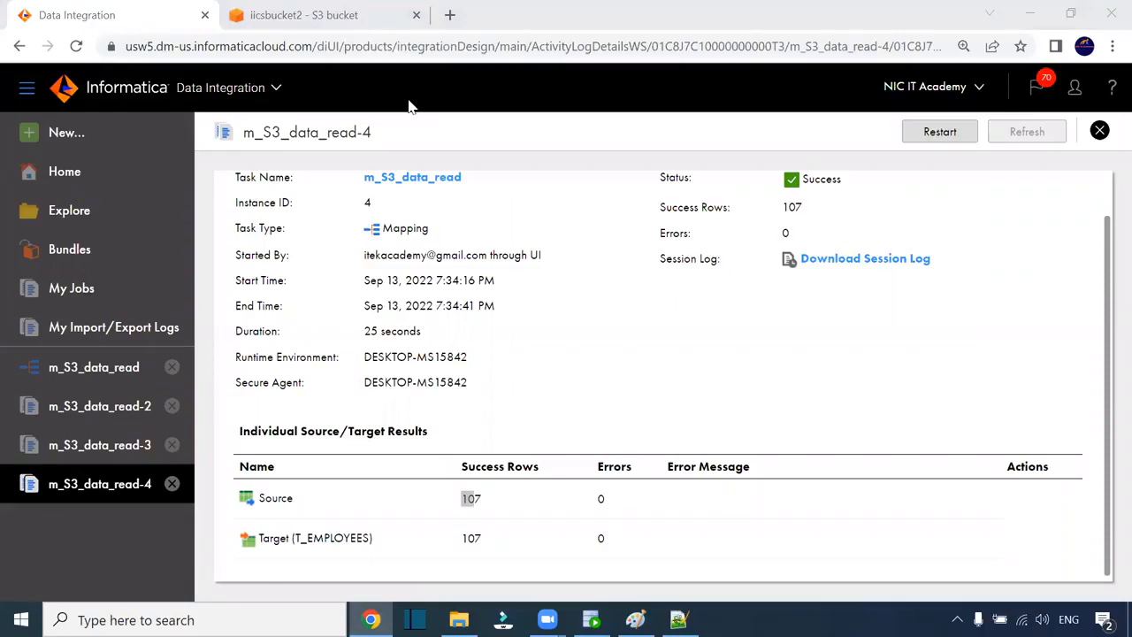
left_click(354, 15)
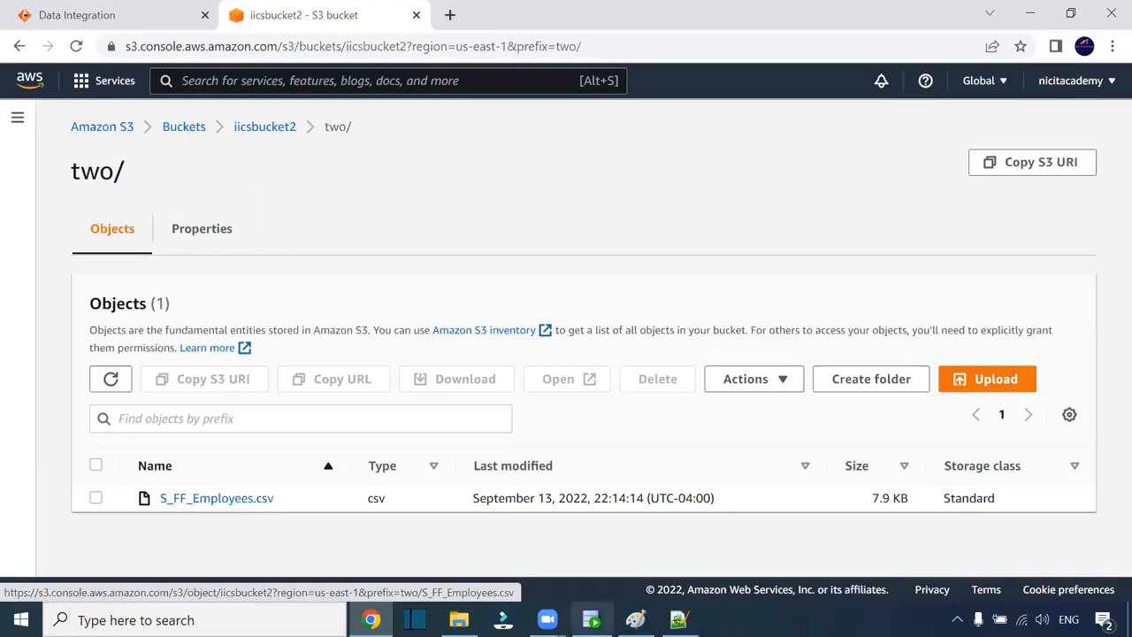
- Check SQL Developer's HR connection and the Src_Files folder, then open m_S3_data_read from the job log
left_click(590, 619)
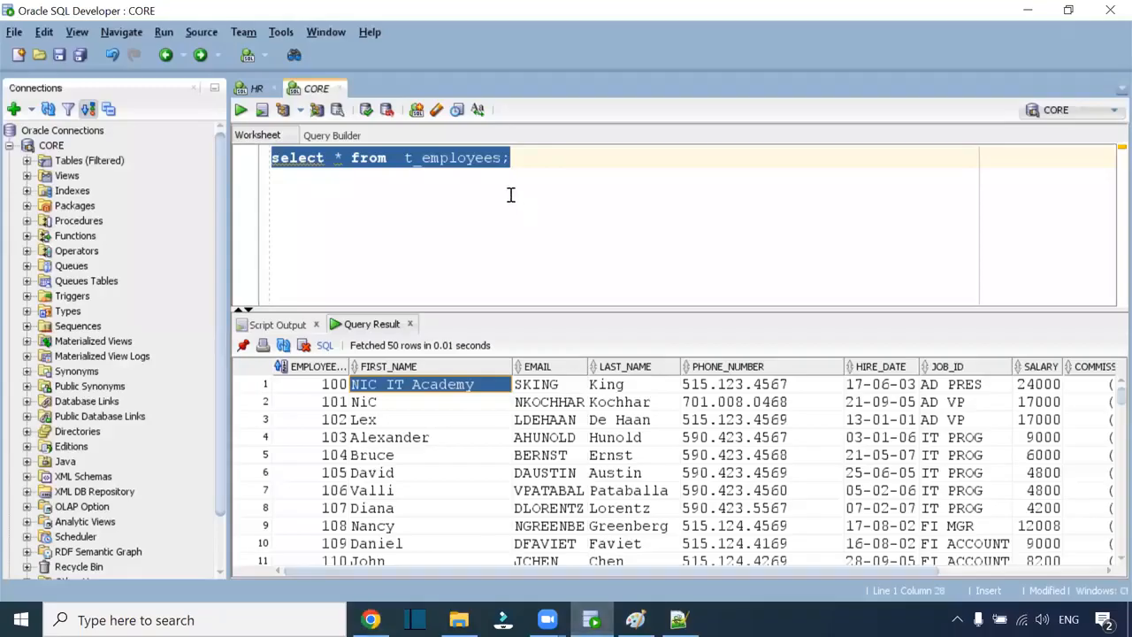
left_click(256, 88)
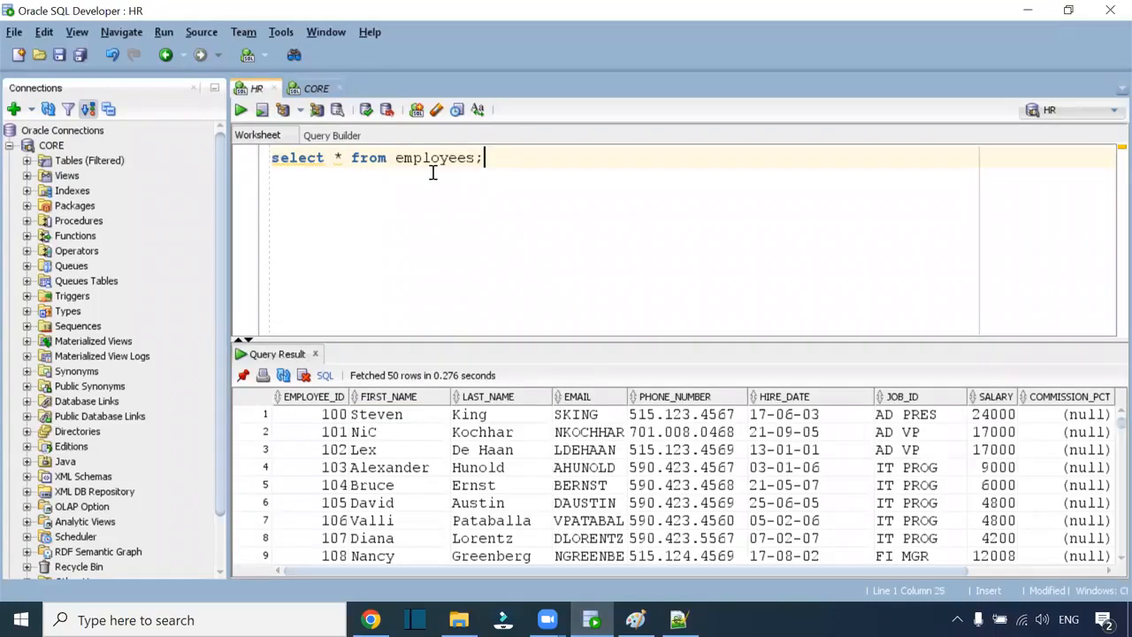
key("alt+Tab")
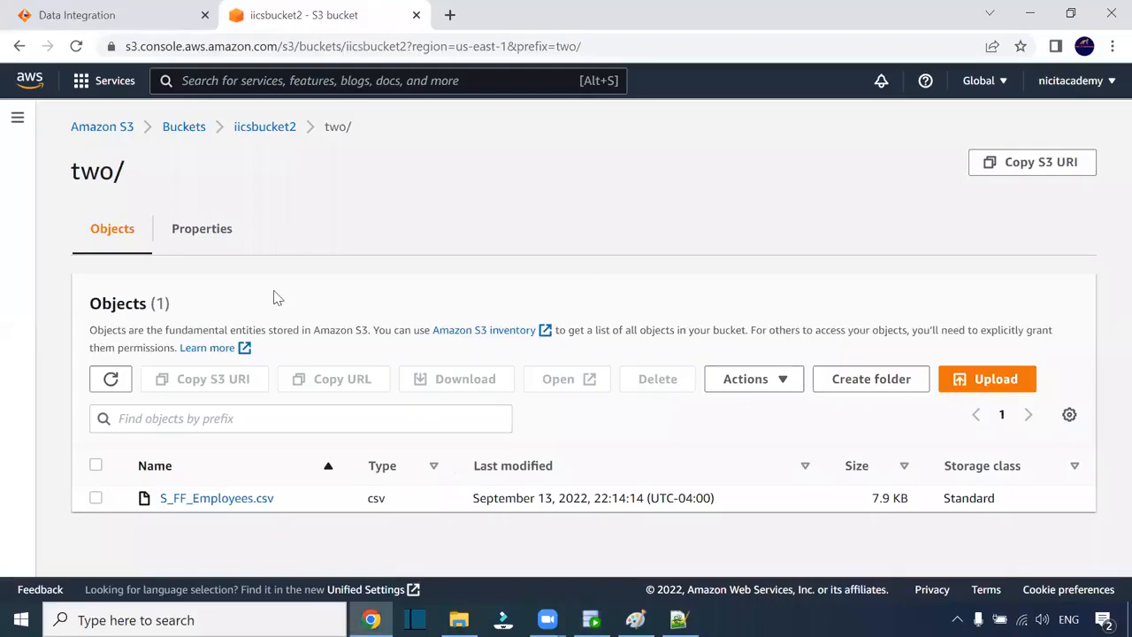
left_click(459, 619)
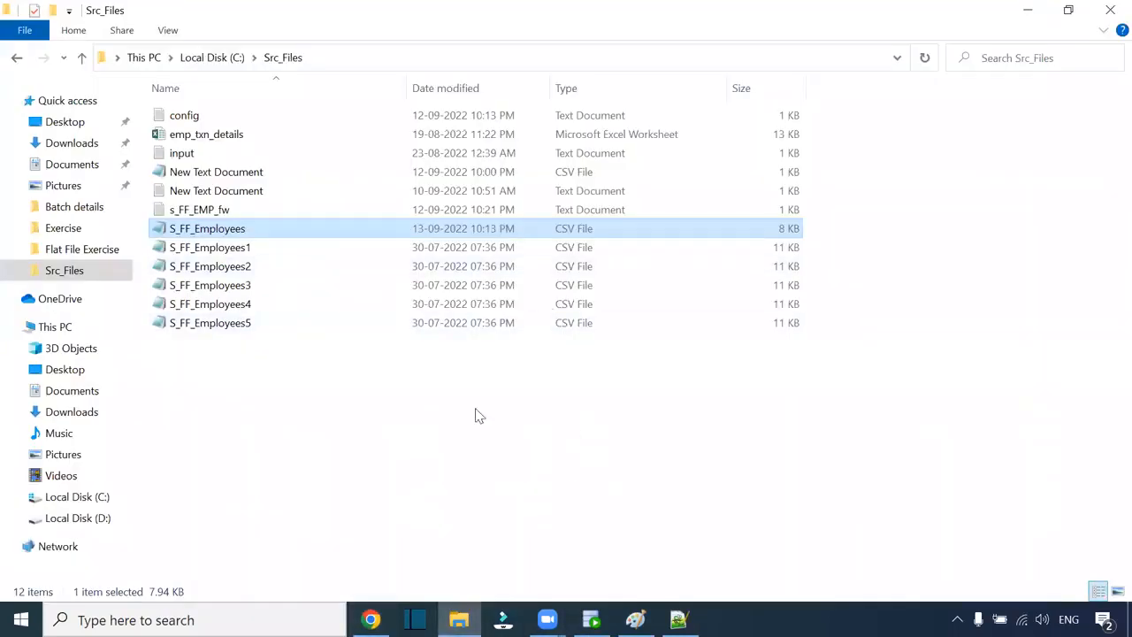
key("alt+Tab")
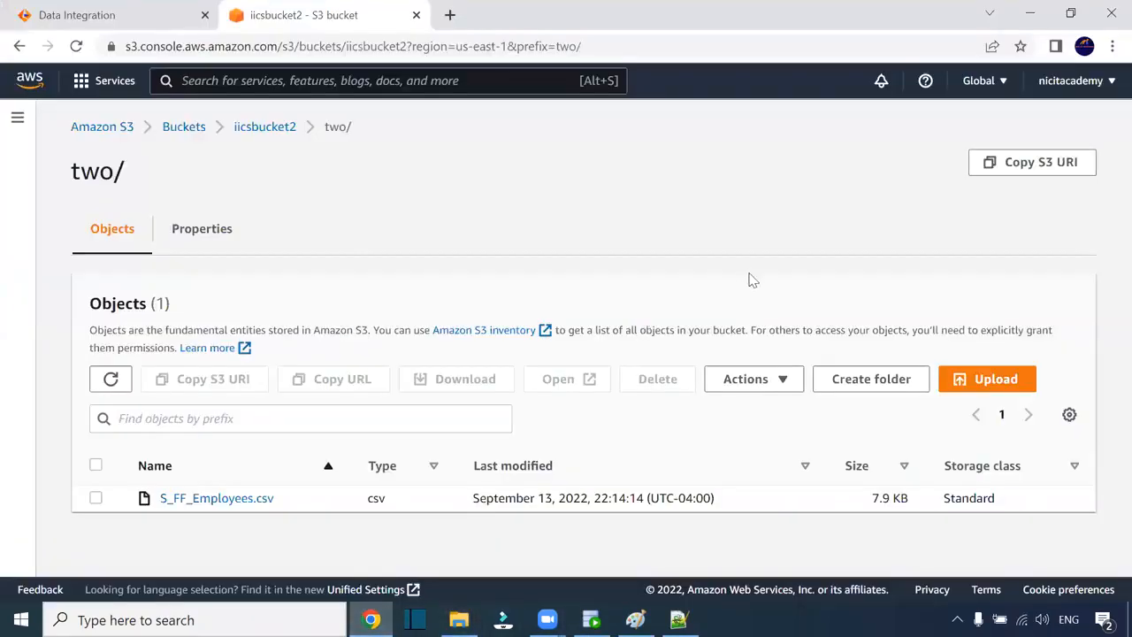
left_click(147, 12)
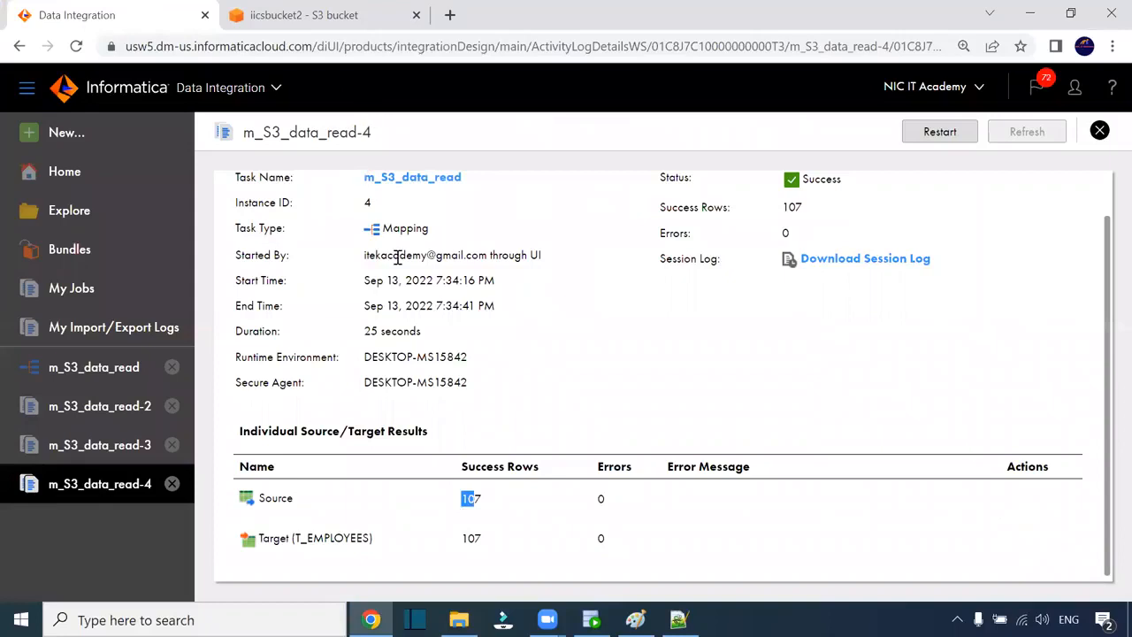
left_click(432, 179)
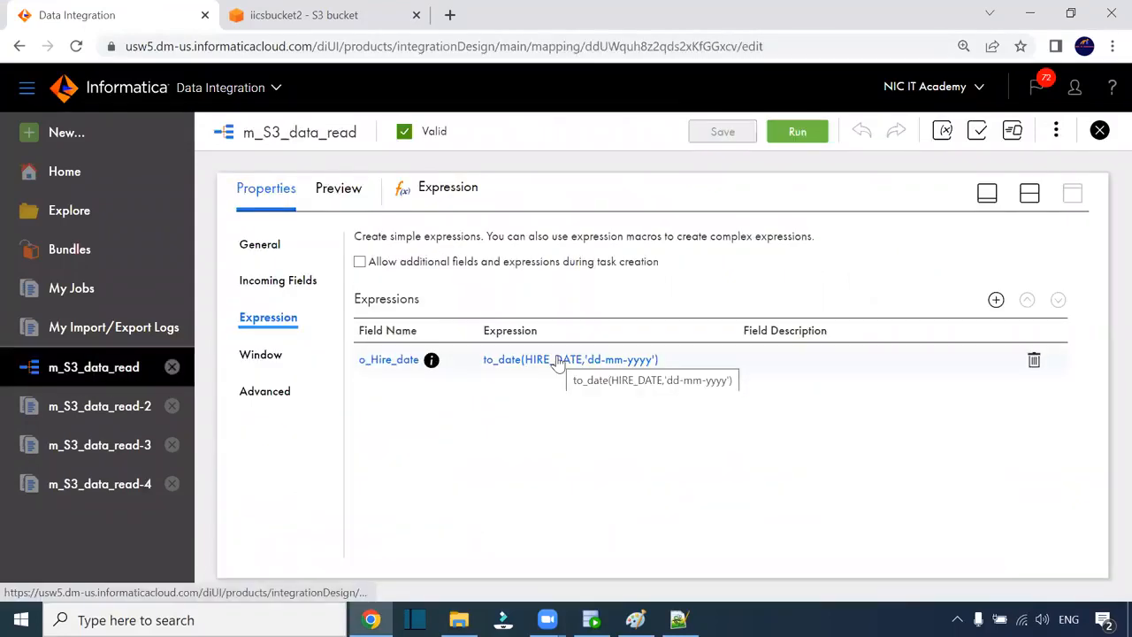
- Select the mapping's Target and switch its connection to s3_conn
left_click(1019, 196)
left_click(857, 329)
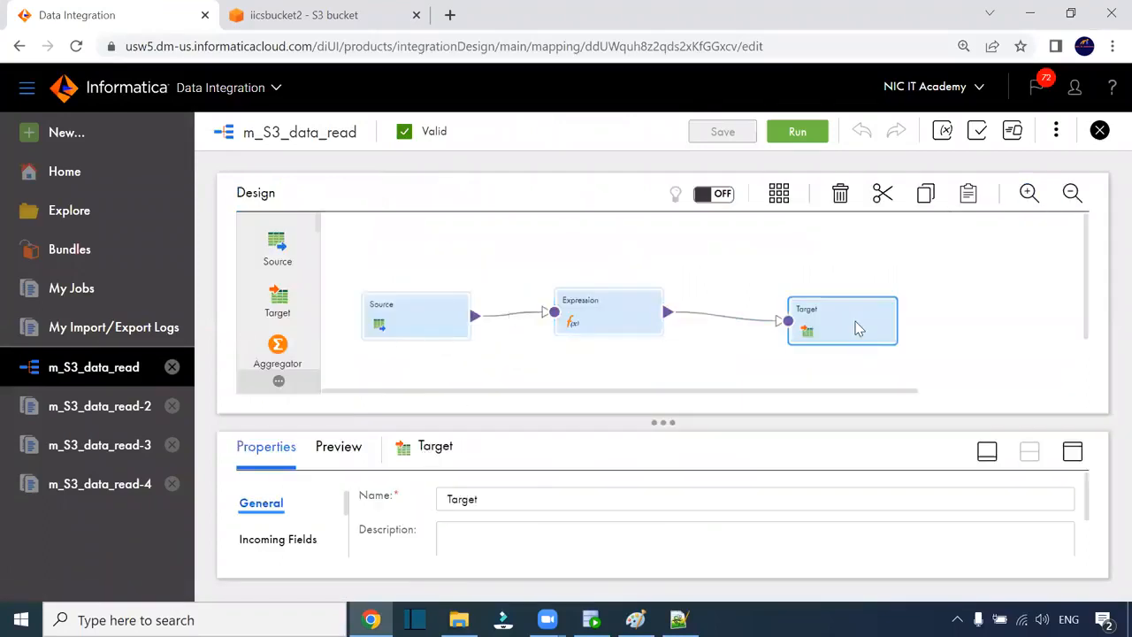
left_click(1073, 455)
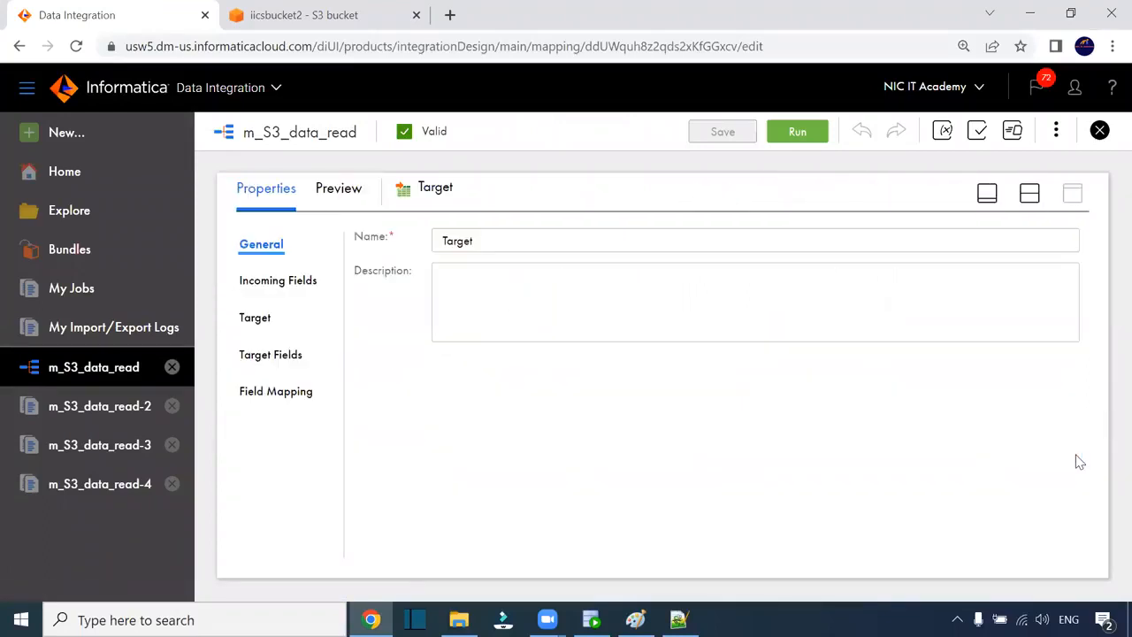
left_click(265, 320)
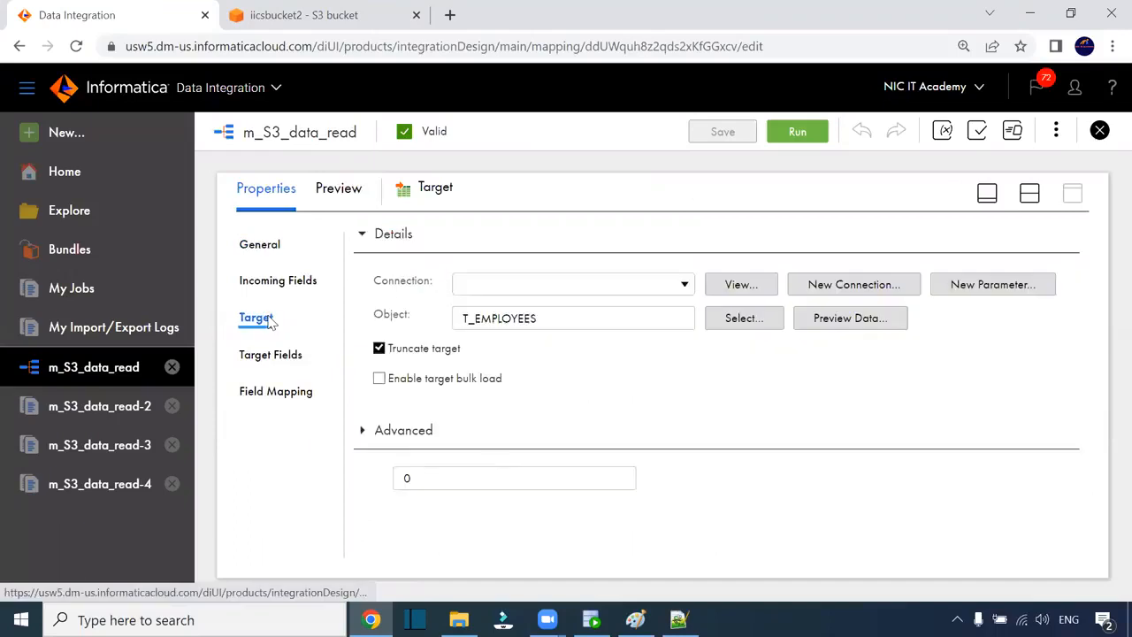
left_click(541, 287)
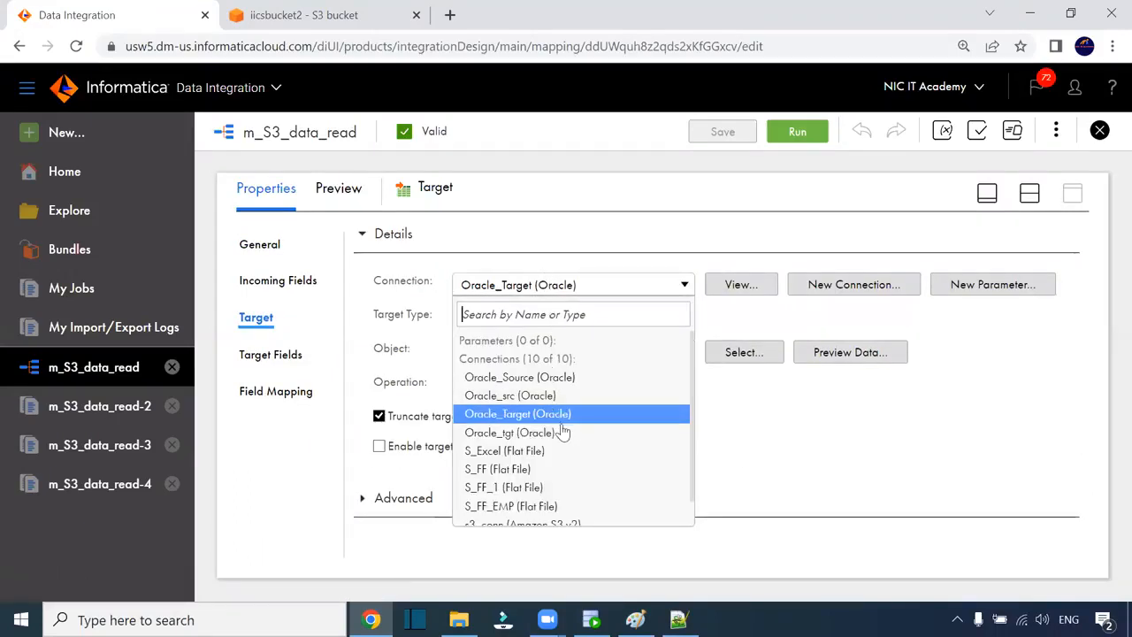
scroll(562, 431, "down", 2)
left_click(564, 497)
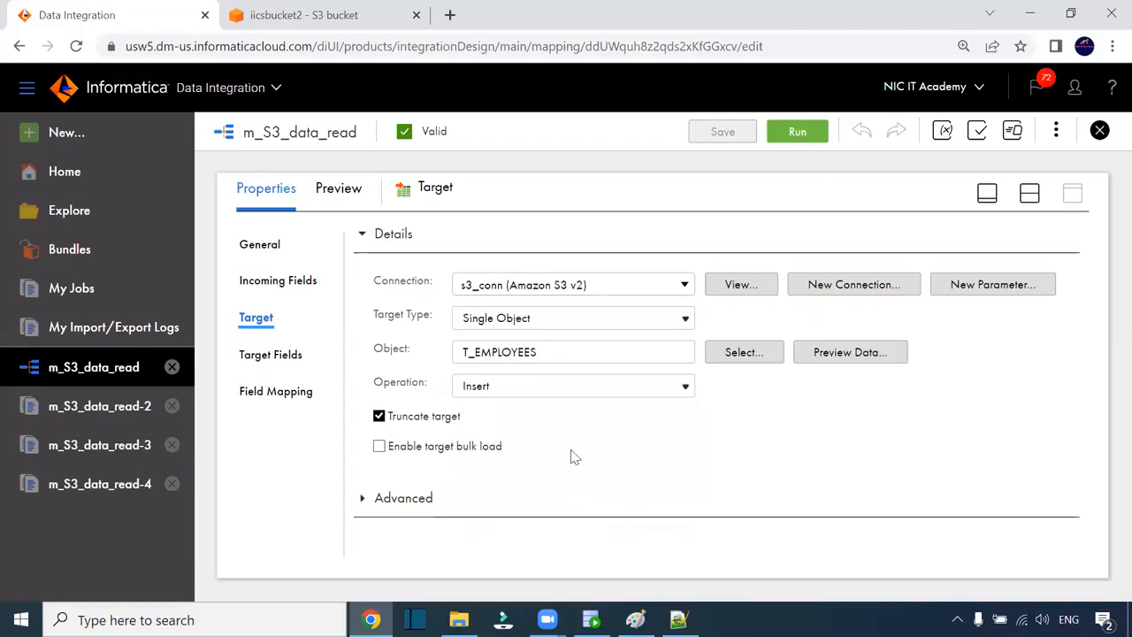
left_click(596, 460)
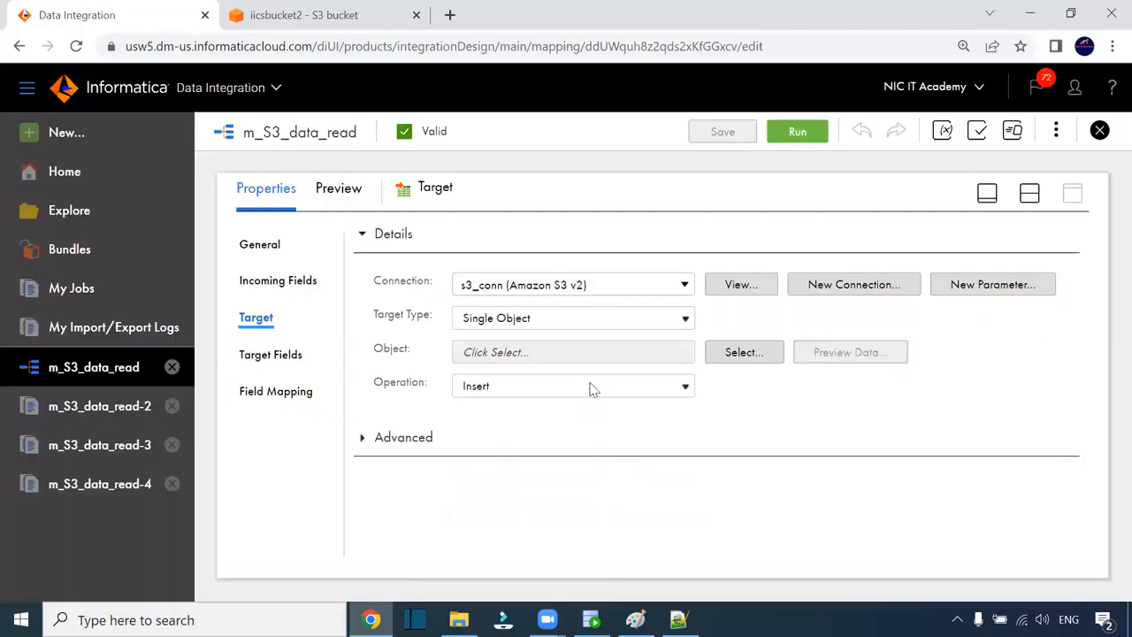
- Keep Single Object, browse iicsbucket2/two/, then cancel creating a new target object
left_click(561, 325)
left_click(761, 425)
left_click(745, 352)
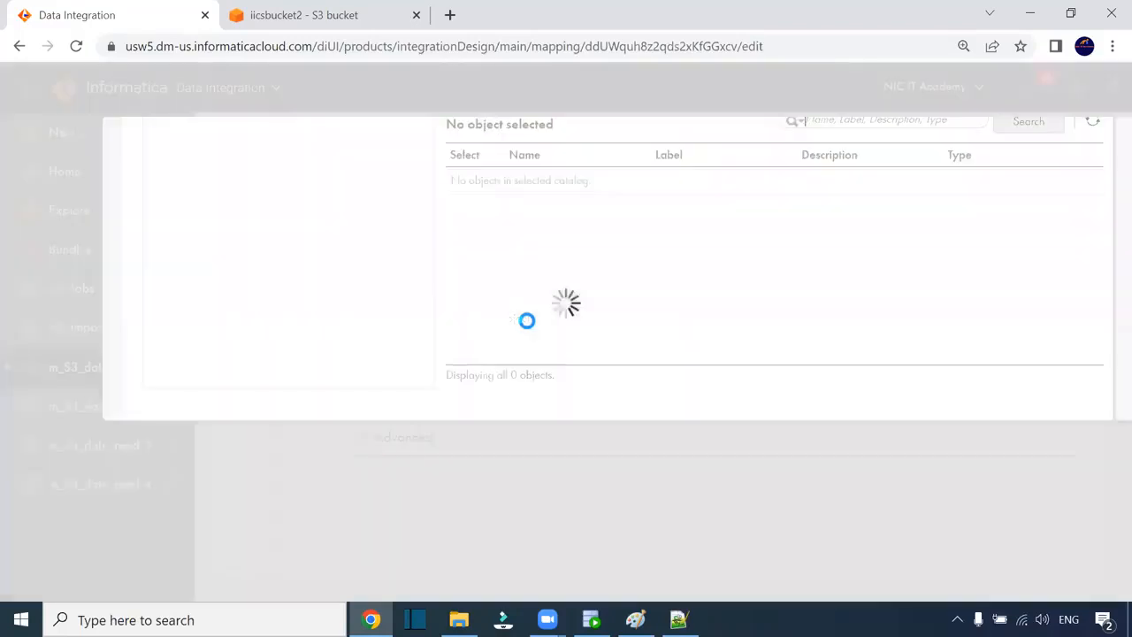
left_click(203, 397)
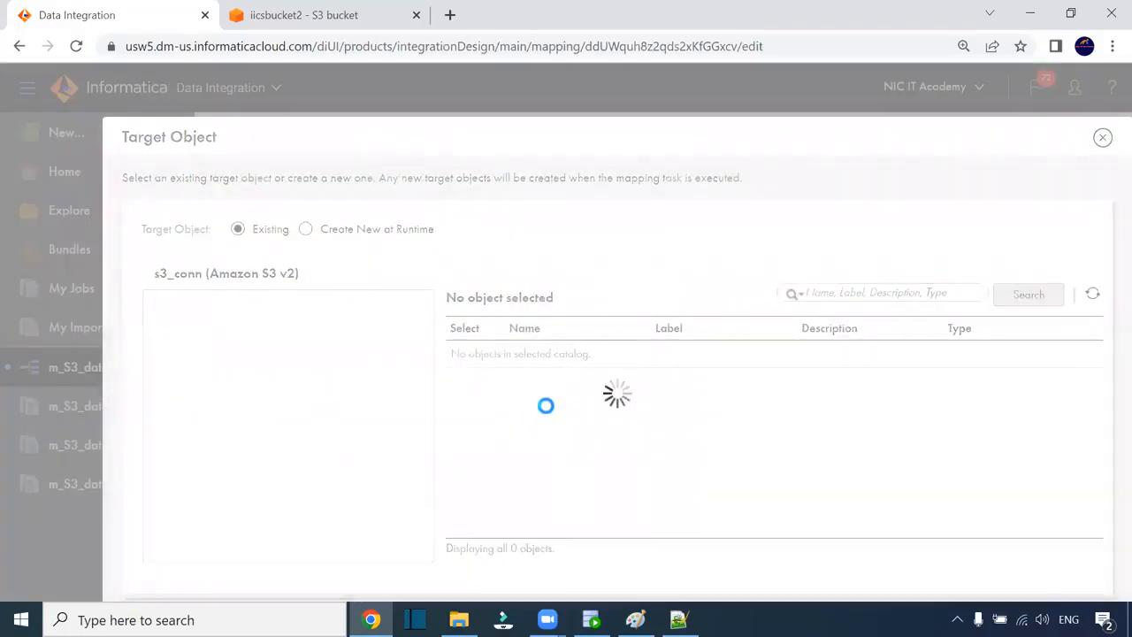
left_click(198, 413)
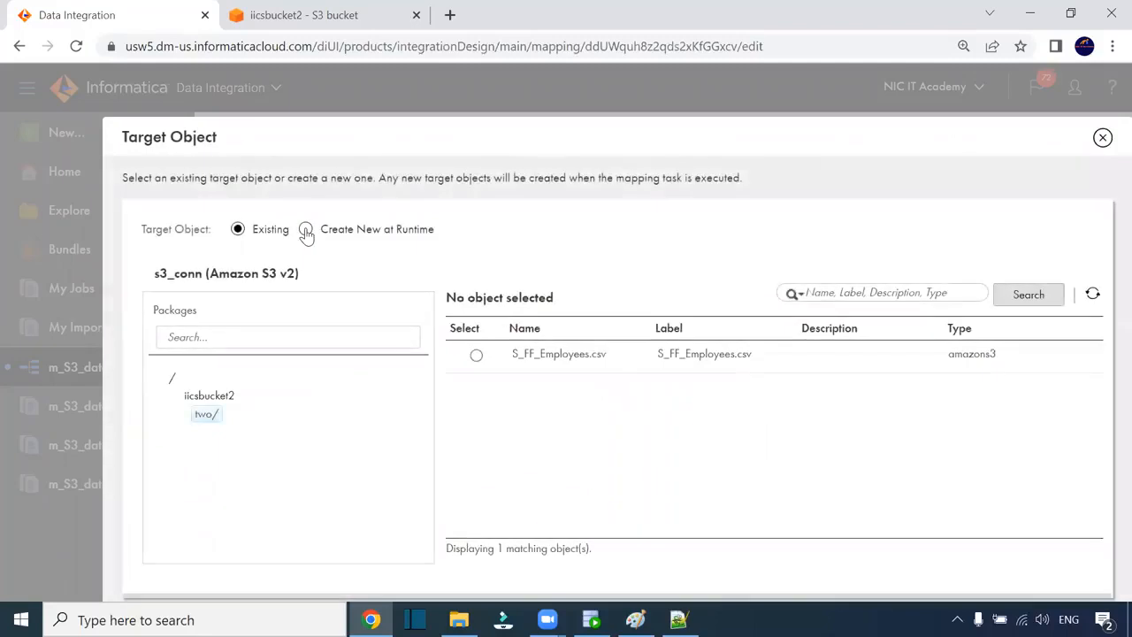
left_click(306, 230)
left_click(328, 339)
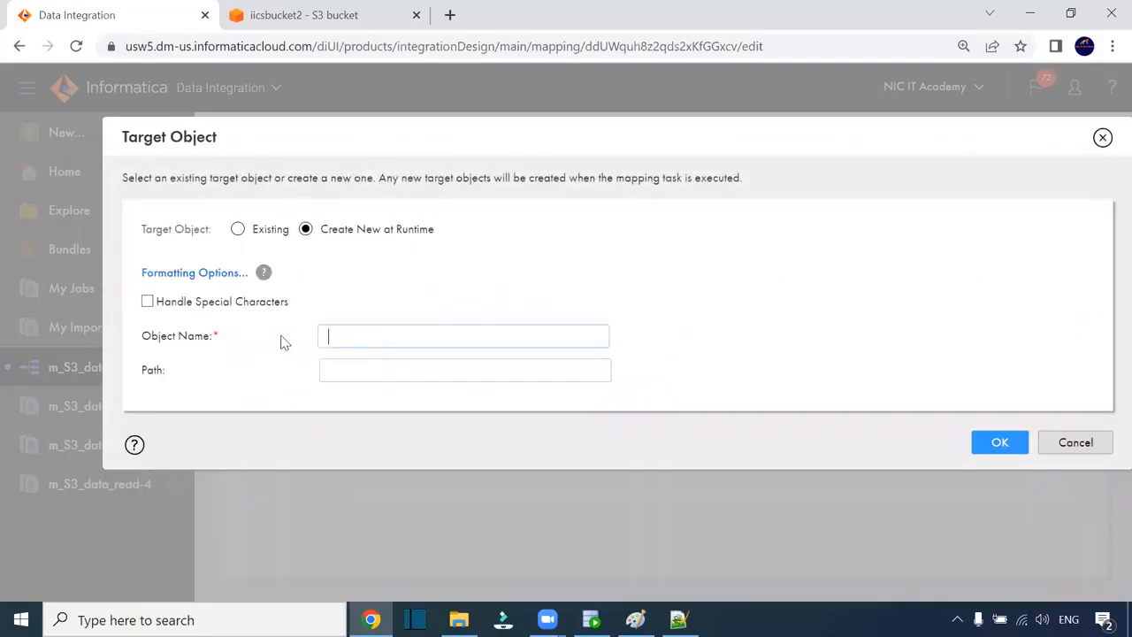
left_click(1057, 447)
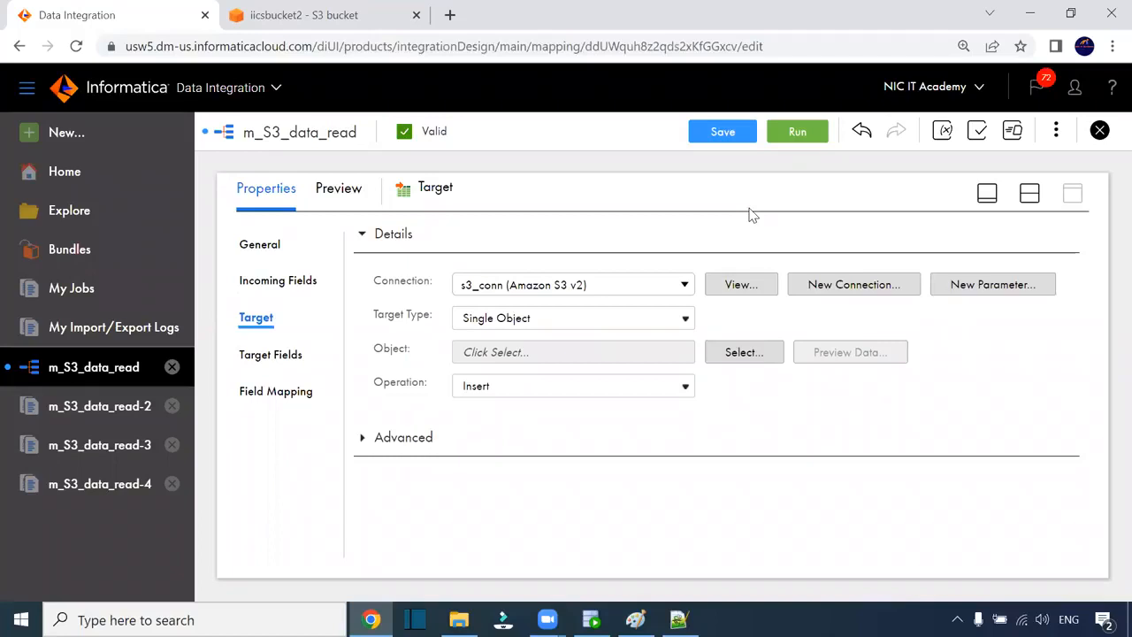
left_click(1031, 194)
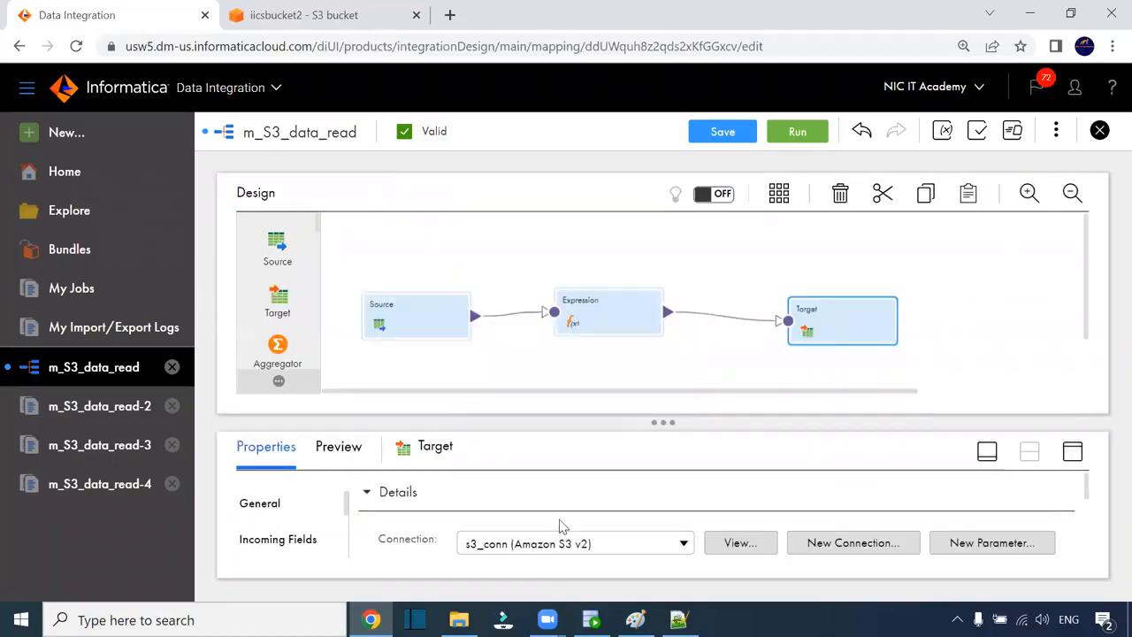
left_click(329, 18)
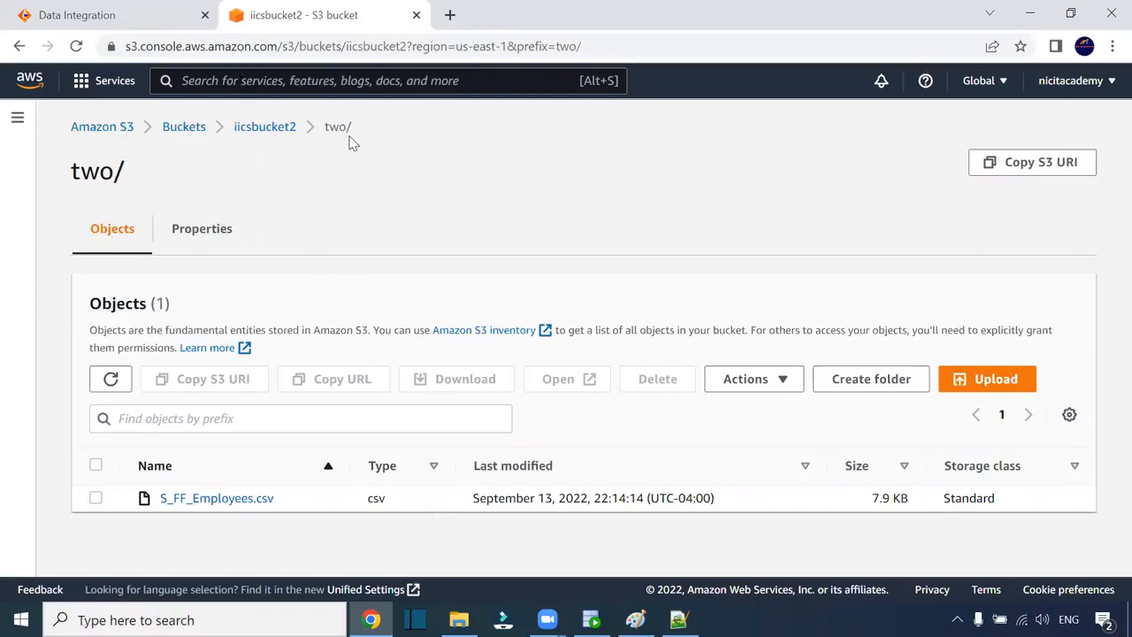
- Browse the Amazon S3 start page and reopen S3 through an 's3' search
left_click(111, 129)
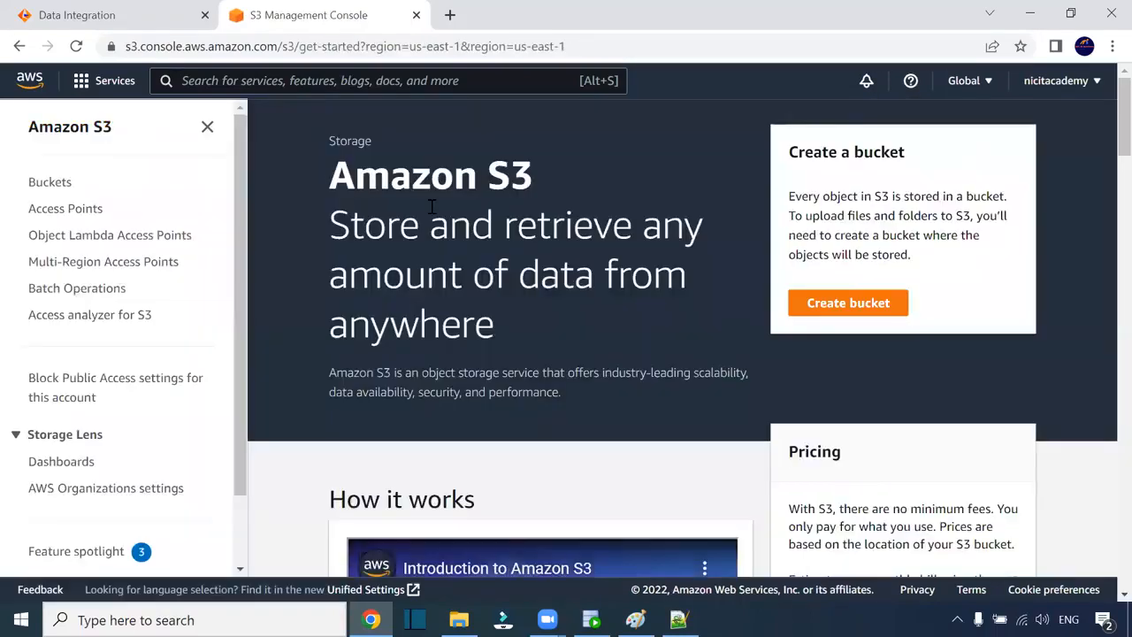
scroll(444, 235, "down", 3)
scroll(584, 326, "down", 4)
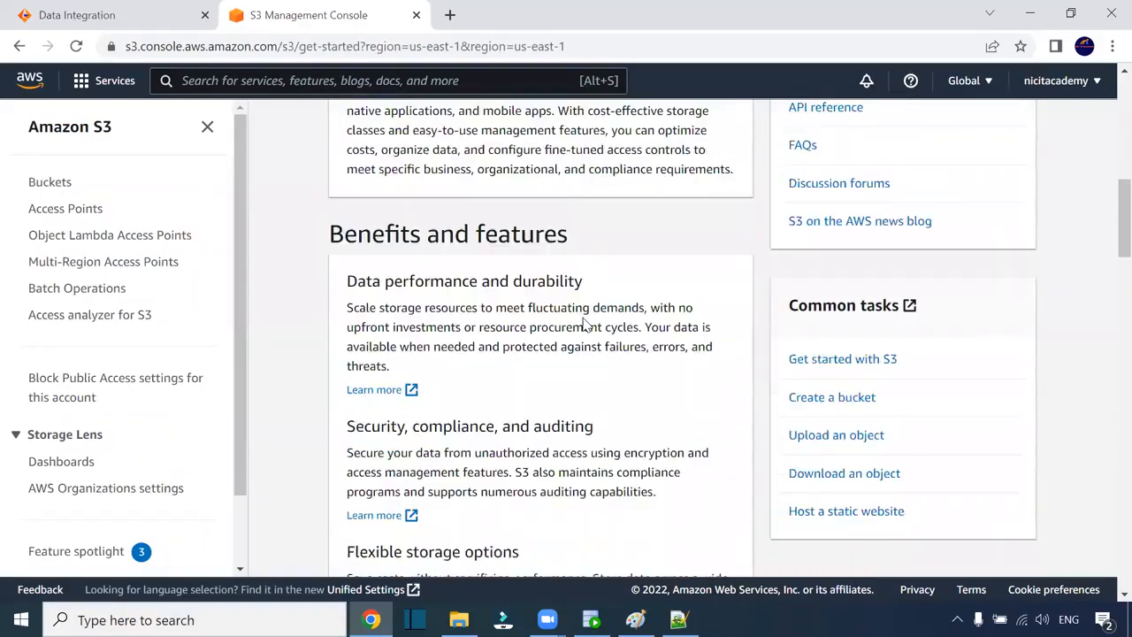
scroll(583, 325, "down", 6)
scroll(584, 324, "up", 10)
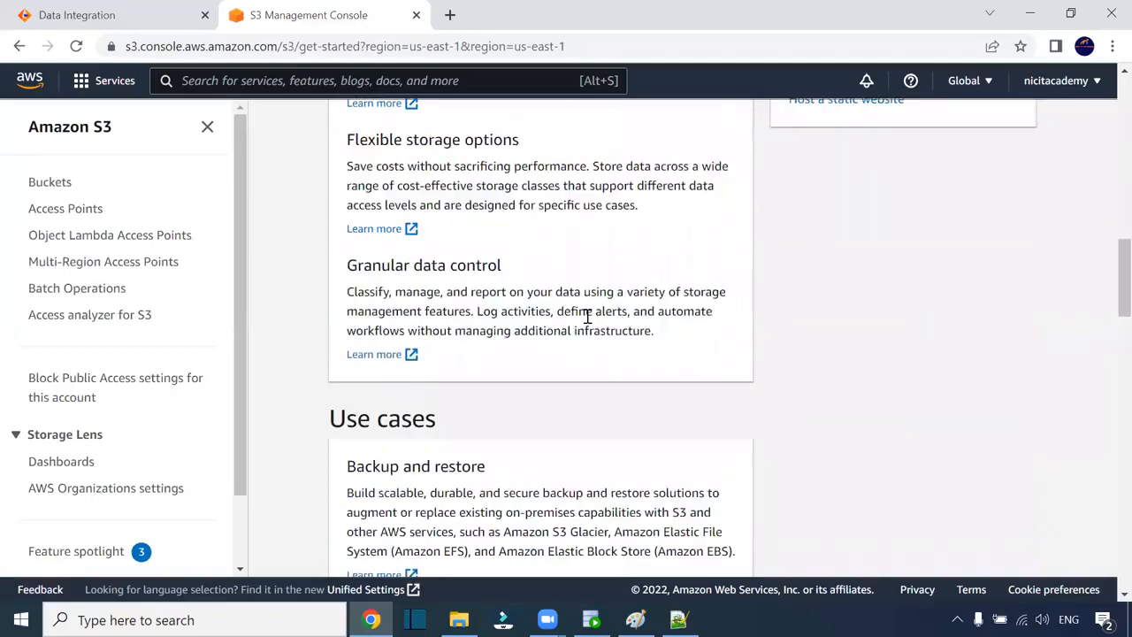
scroll(588, 315, "up", 1)
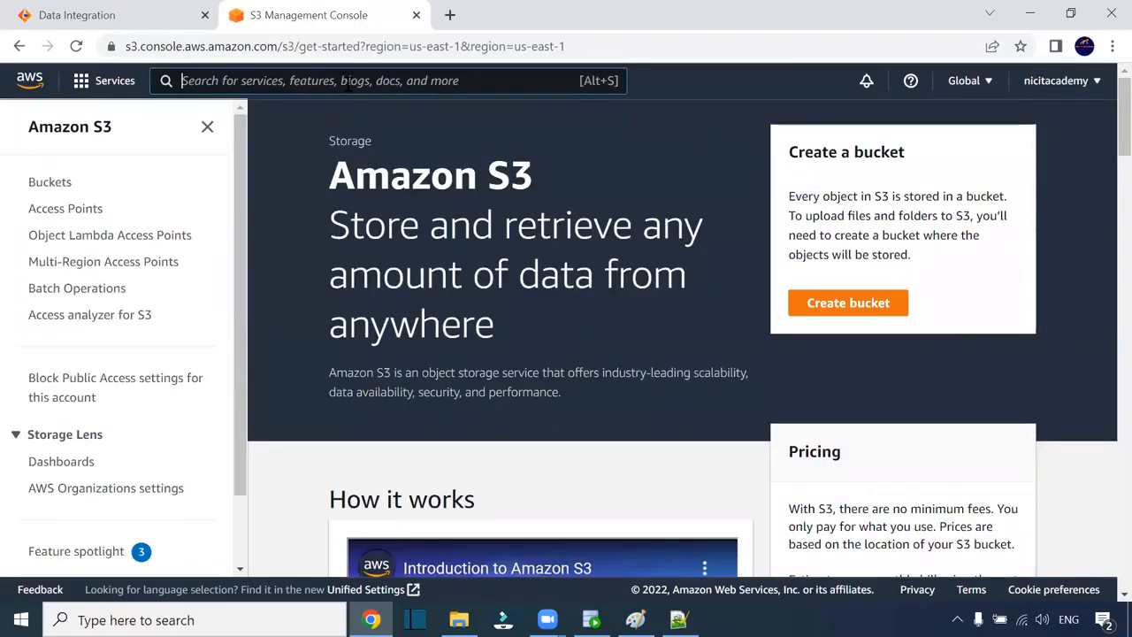
type("s3")
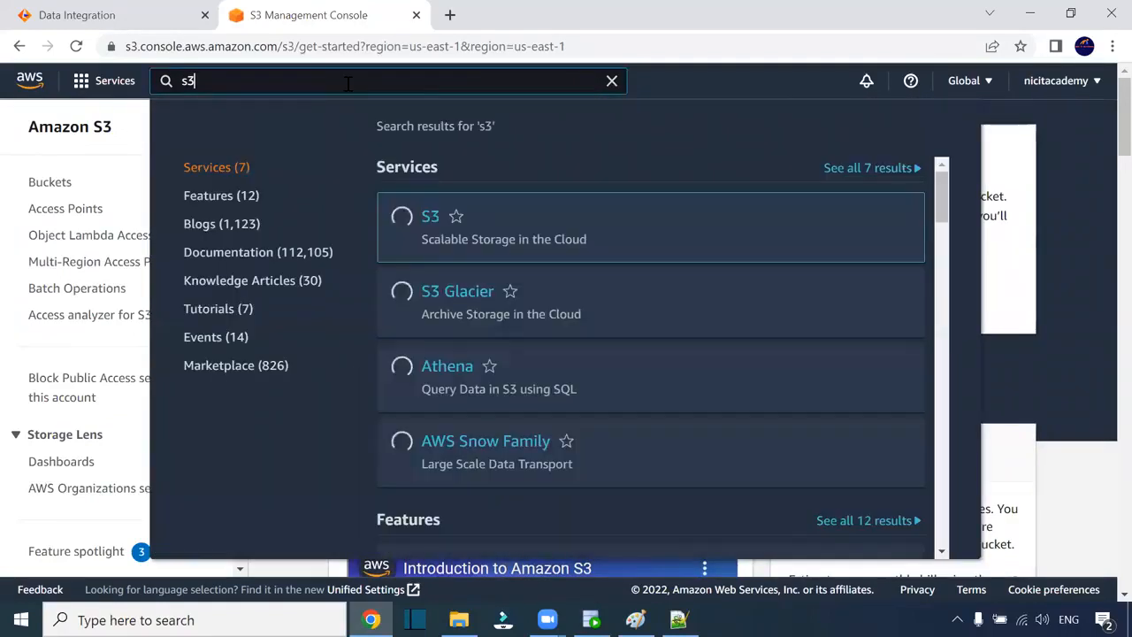
left_click(431, 219)
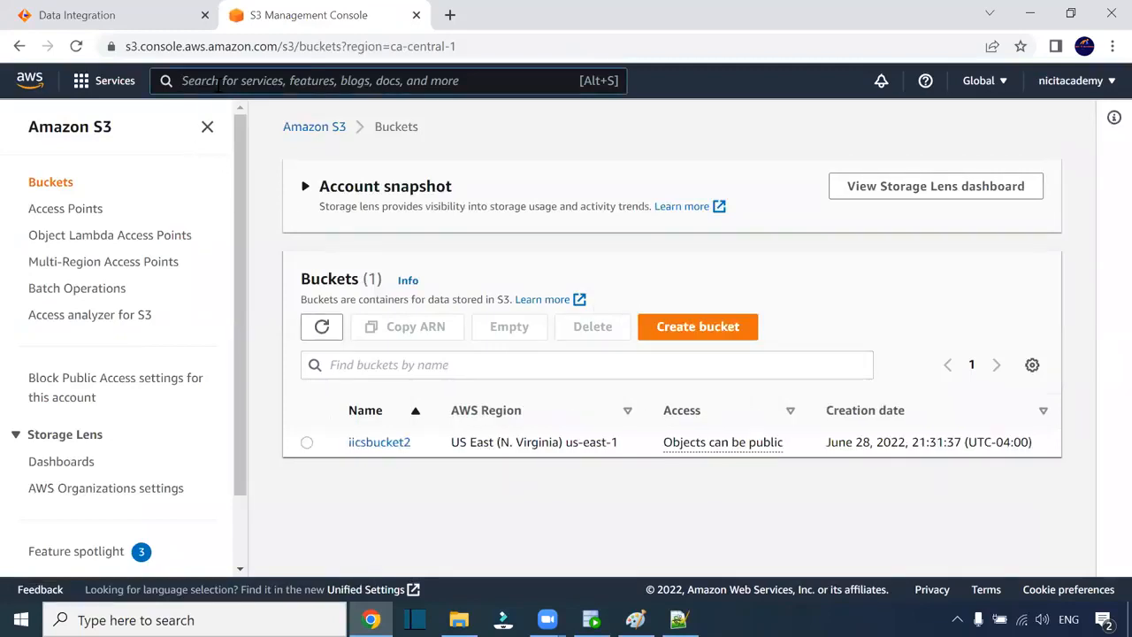
- Search 'red' and open the Amazon Redshift service page
left_click(218, 82)
type("red")
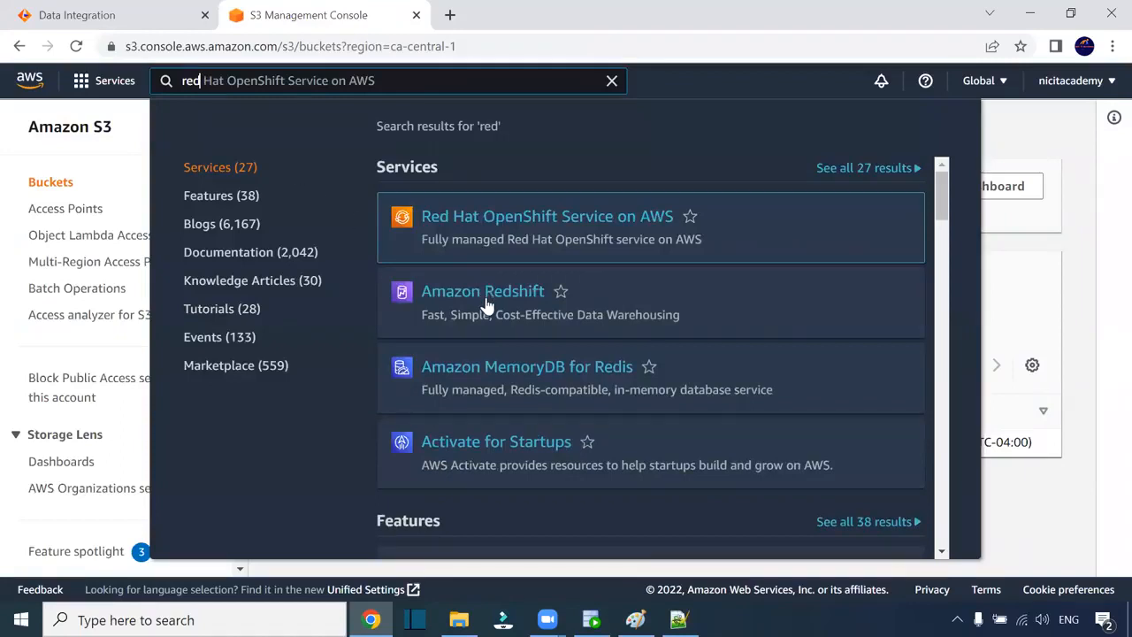
left_click(486, 302)
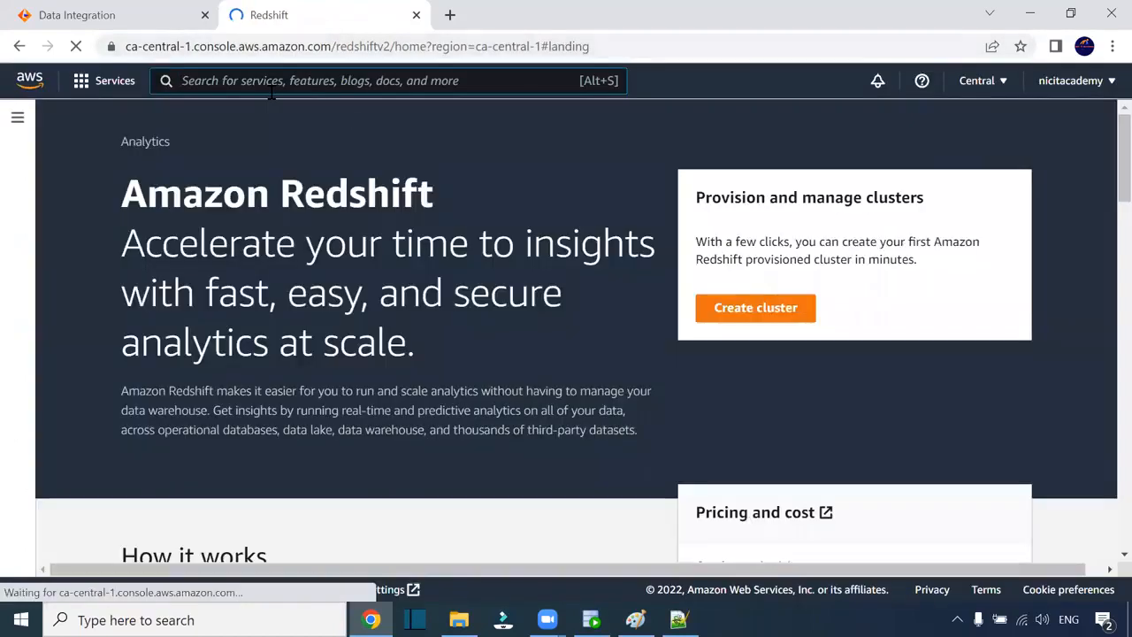
scroll(619, 237, "down", 6)
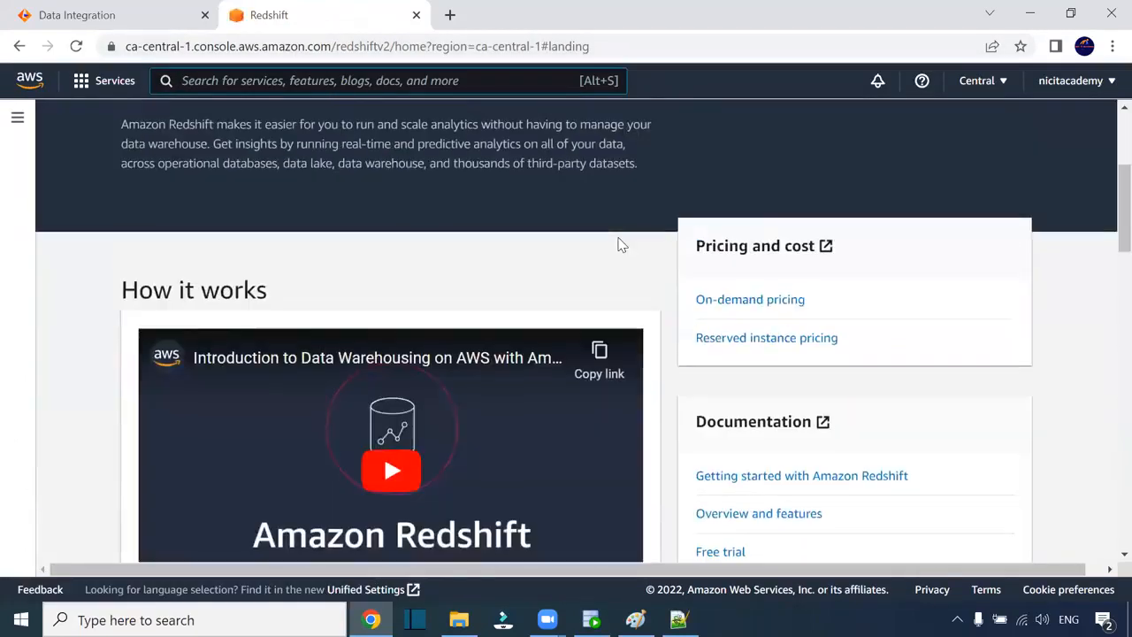
scroll(546, 295, "down", 8)
scroll(546, 295, "down", 3)
scroll(546, 295, "up", 10)
scroll(546, 296, "up", 3)
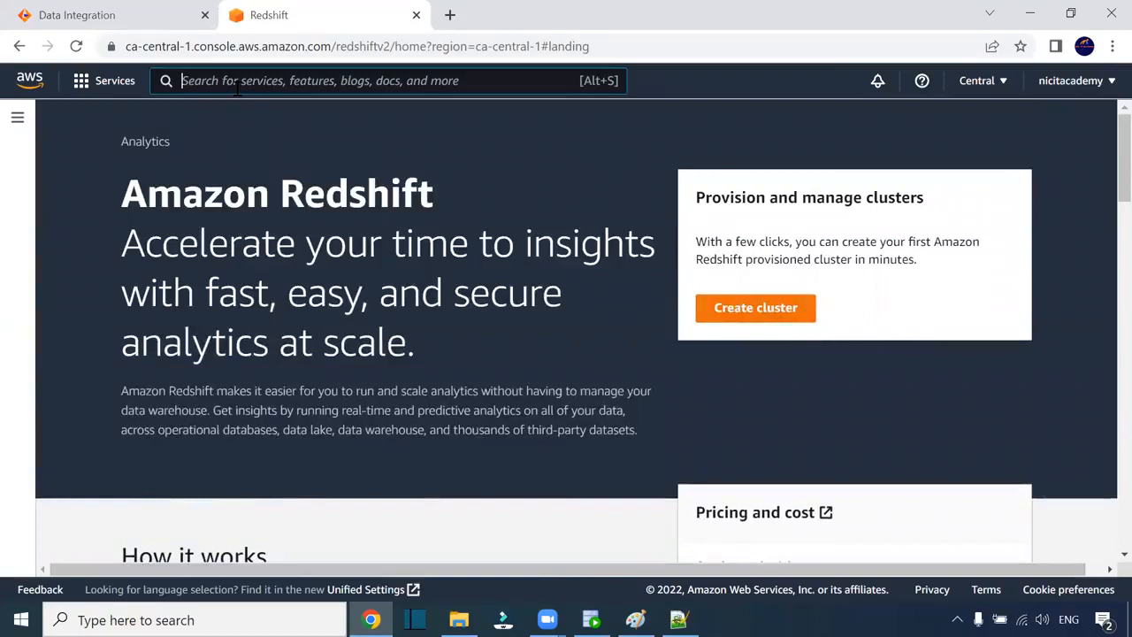
- Browse the AWS services list, then sign out of AWS, close its tab and open a new tab
left_click(84, 84)
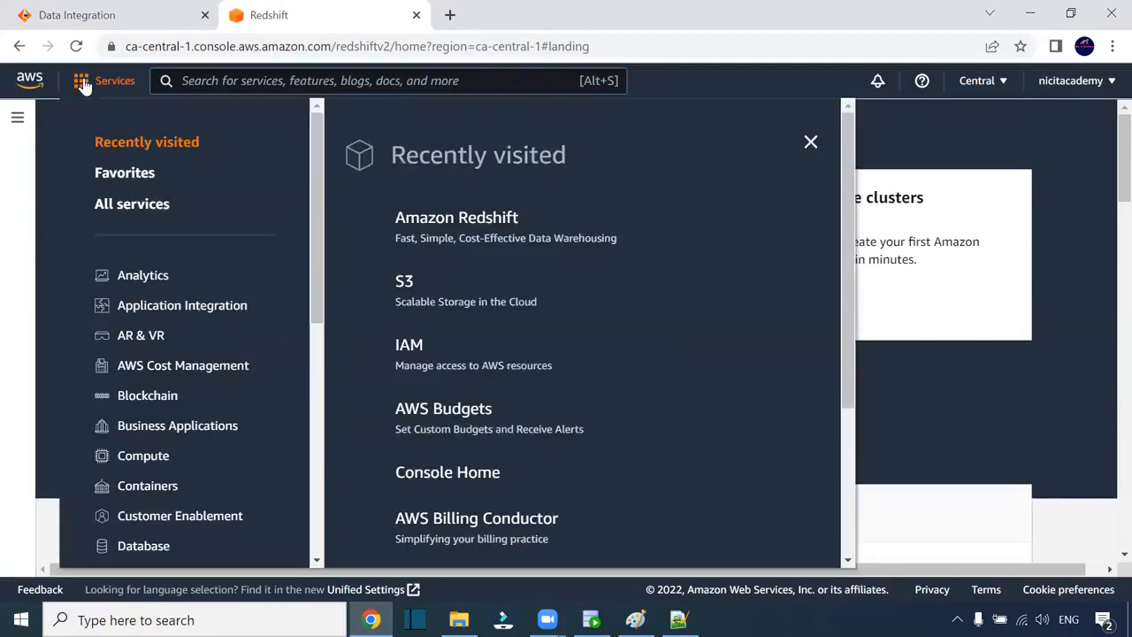
scroll(553, 240, "down", 3)
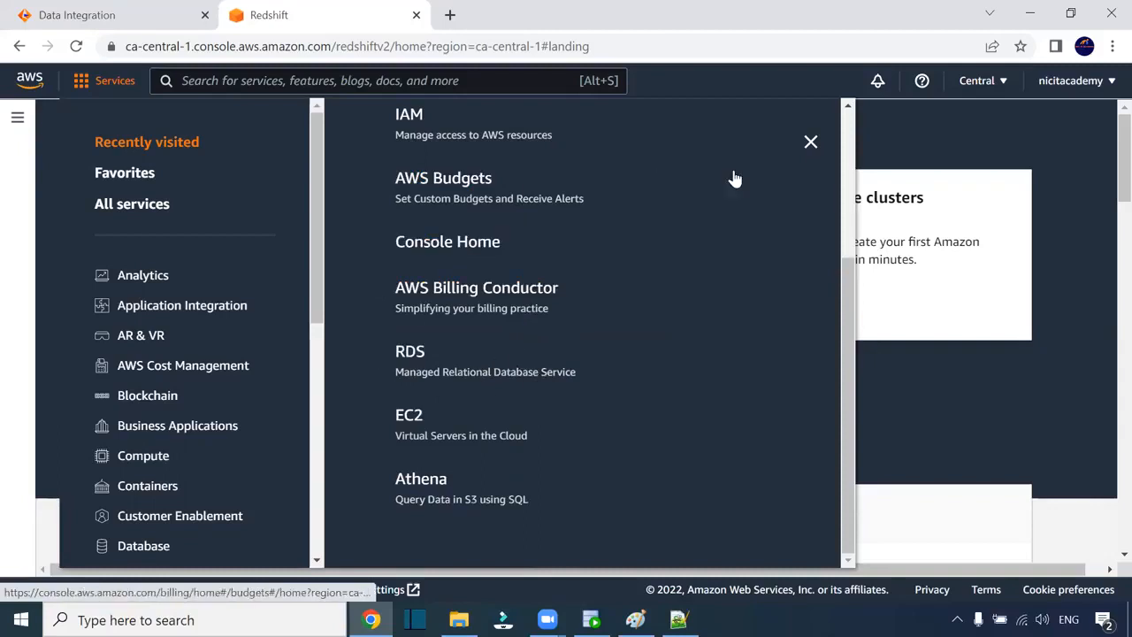
left_click(810, 143)
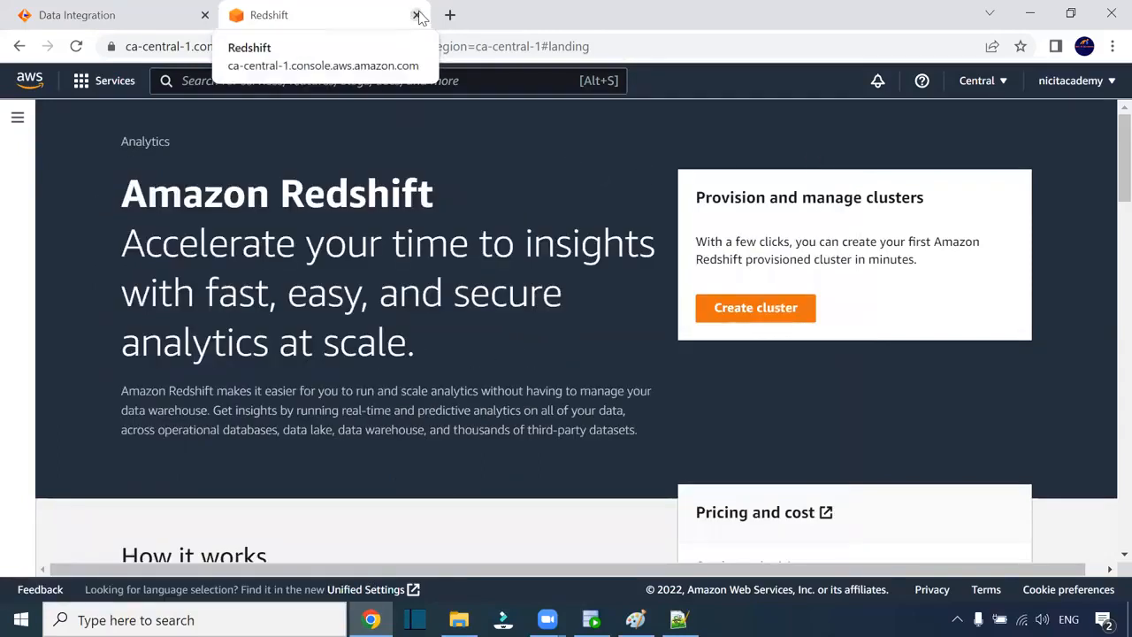
left_click(1103, 86)
left_click(1074, 410)
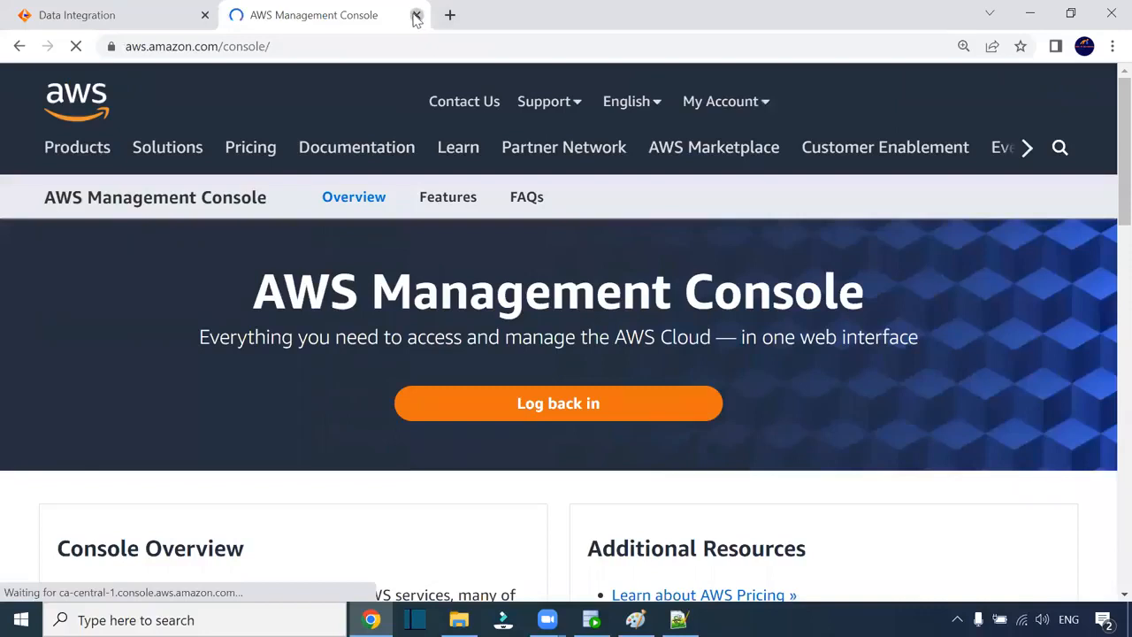
left_click(416, 15)
left_click(234, 13)
left_click(166, 11)
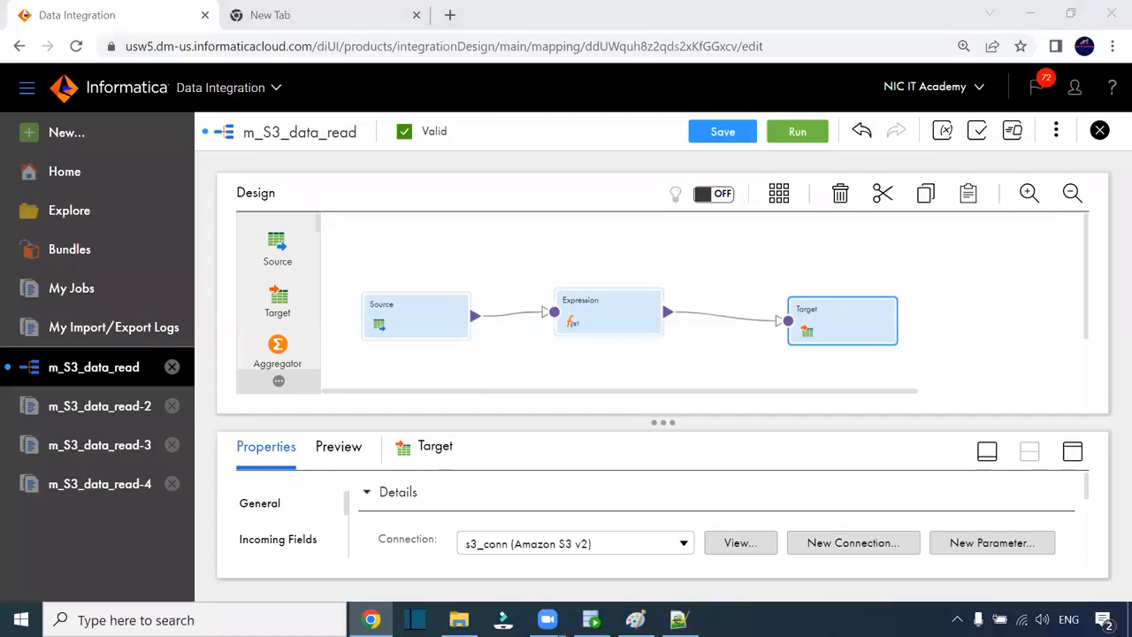
- Deselect the Target to show m_S3_data_read's mapping properties, then move to the blank new tab
left_click(505, 251)
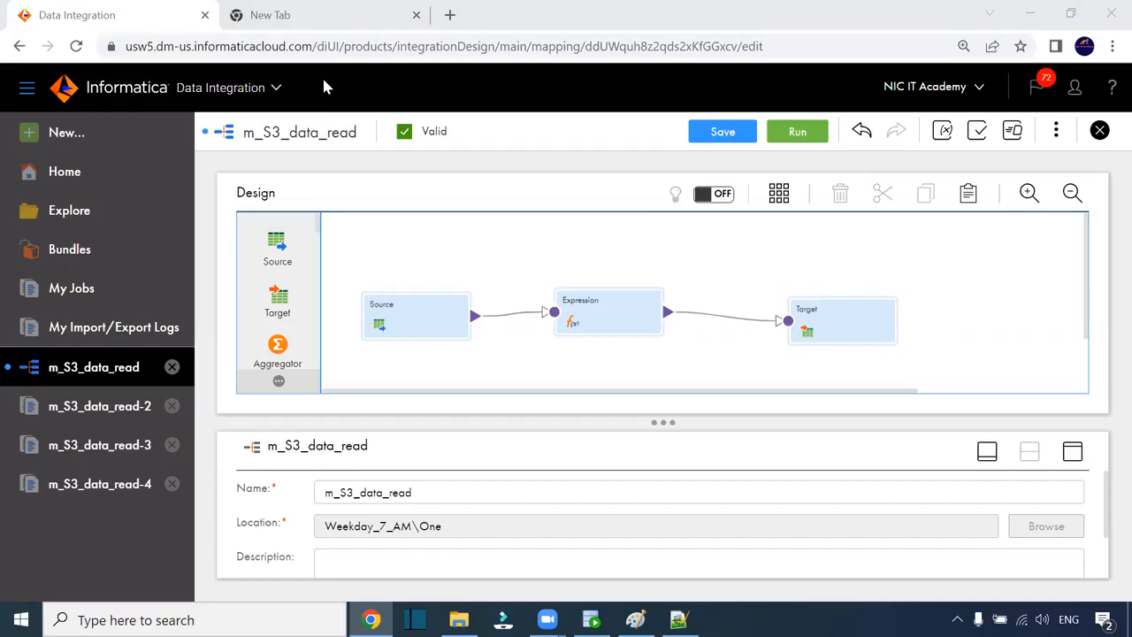
left_click(260, 13)
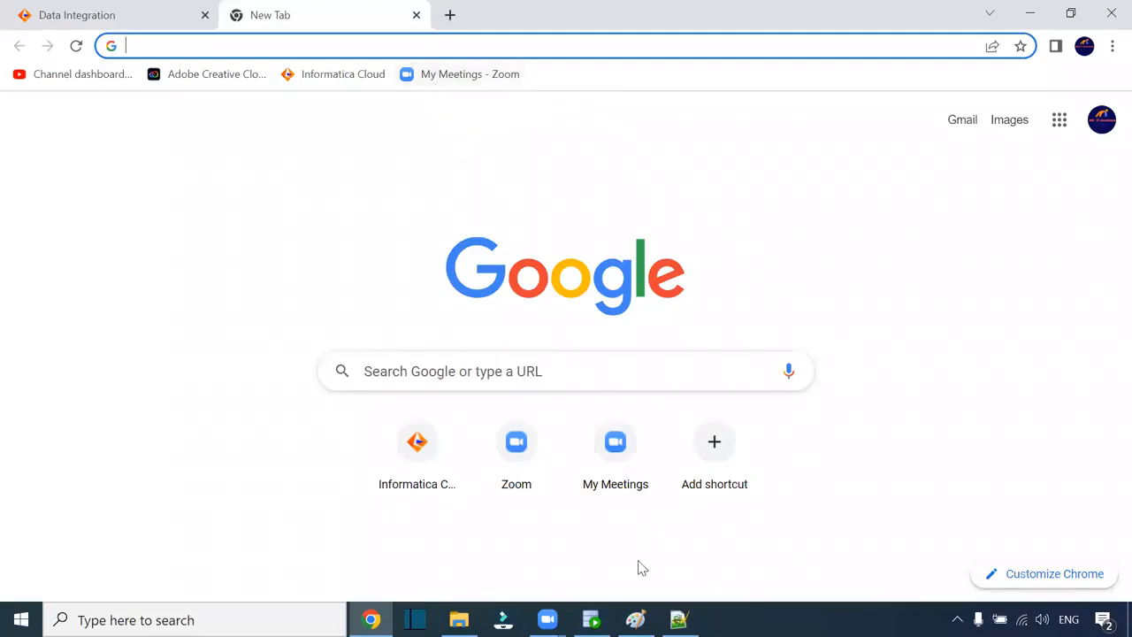
left_click(635, 618)
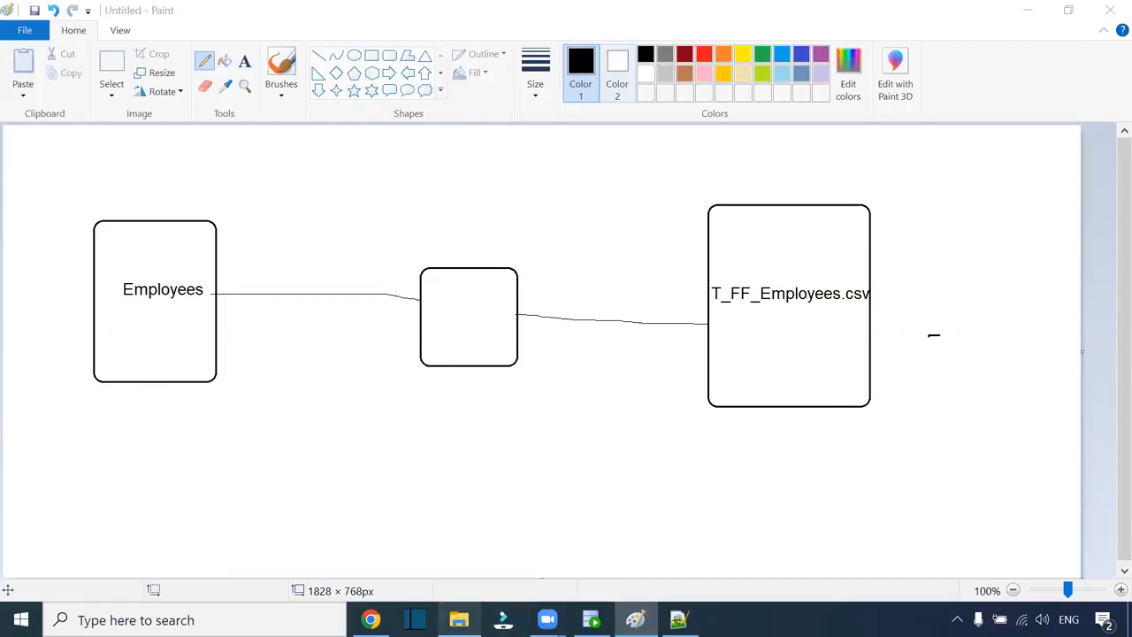
left_click(372, 619)
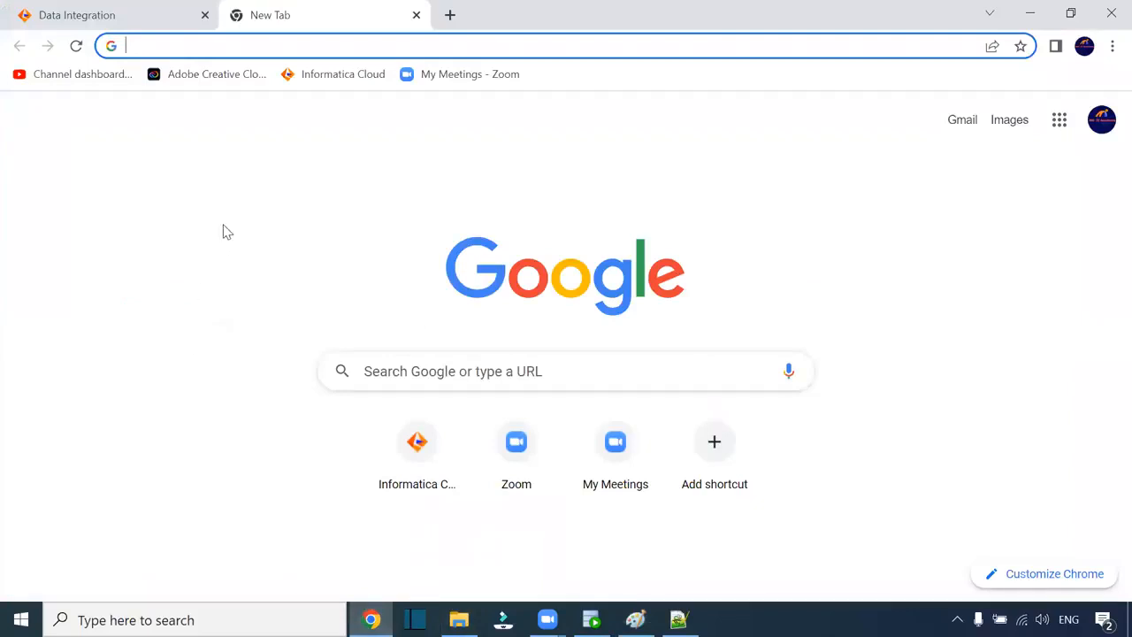
- Back in m_S3_data_read, inspect the Target's properties down to its field mapping, then deselect it
left_click(83, 12)
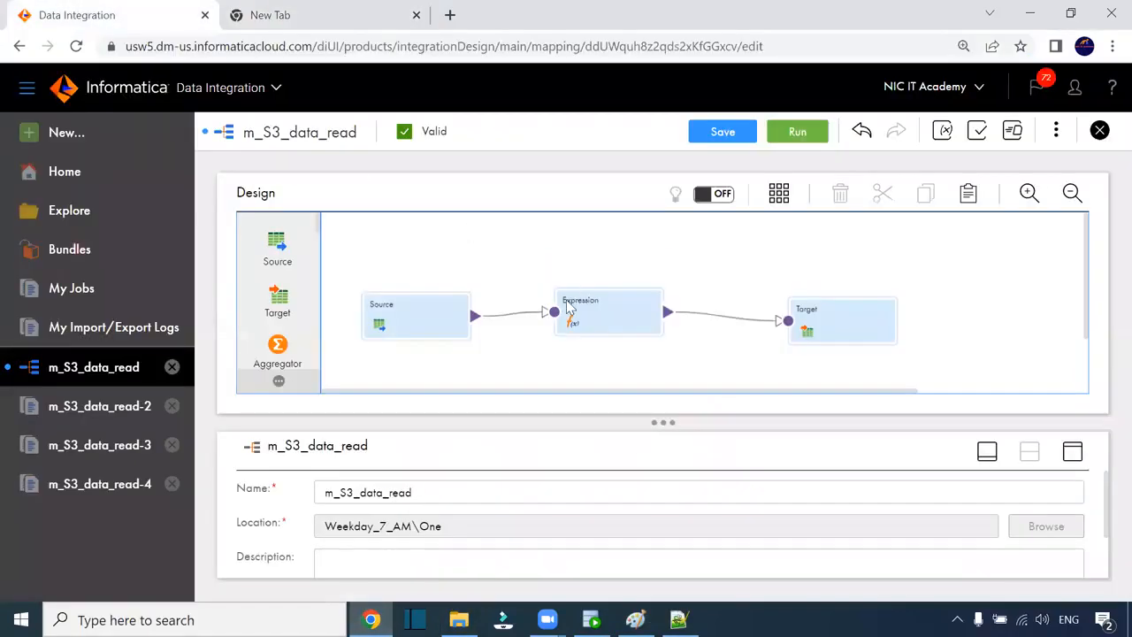
left_click(858, 337)
scroll(308, 522, "down", 2)
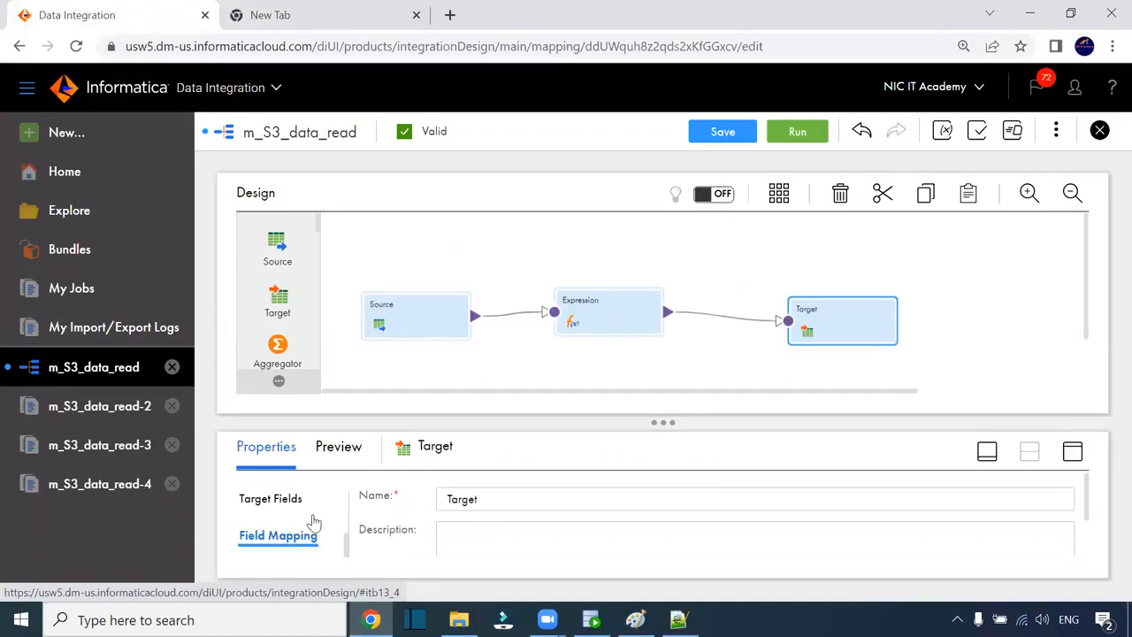
left_click(495, 286)
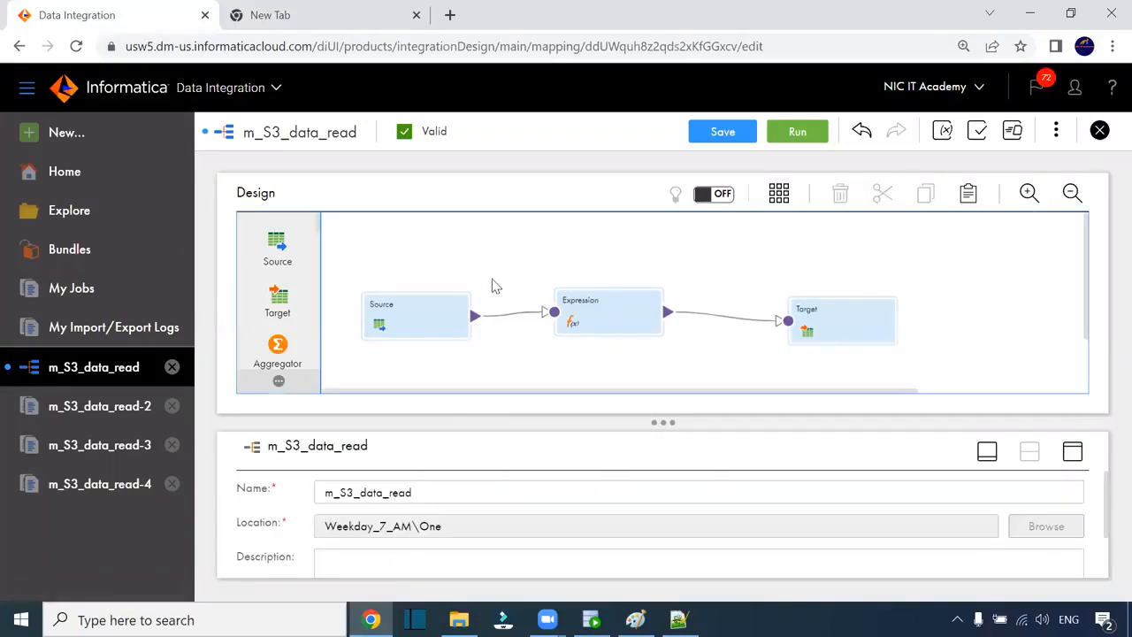